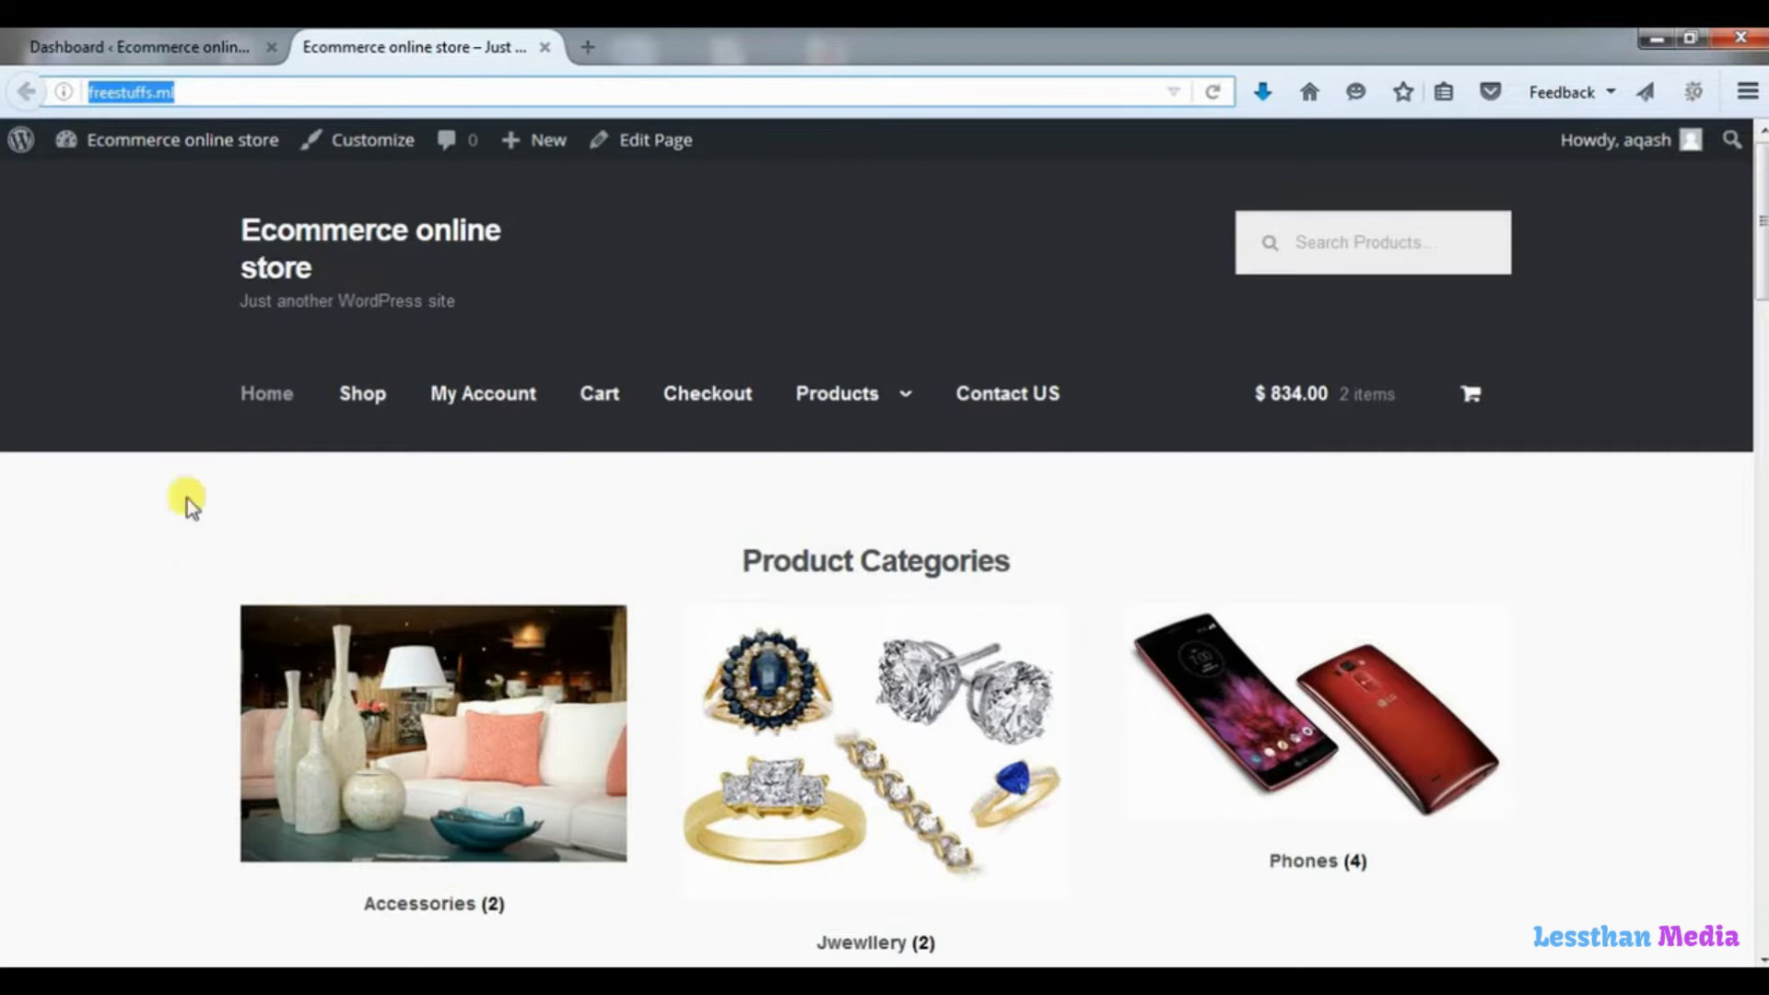
Open the Storefront theme's Theme Functions file (functions.php) in the WordPress theme editor of the site dashboard.
mouse_move(1360, 500)
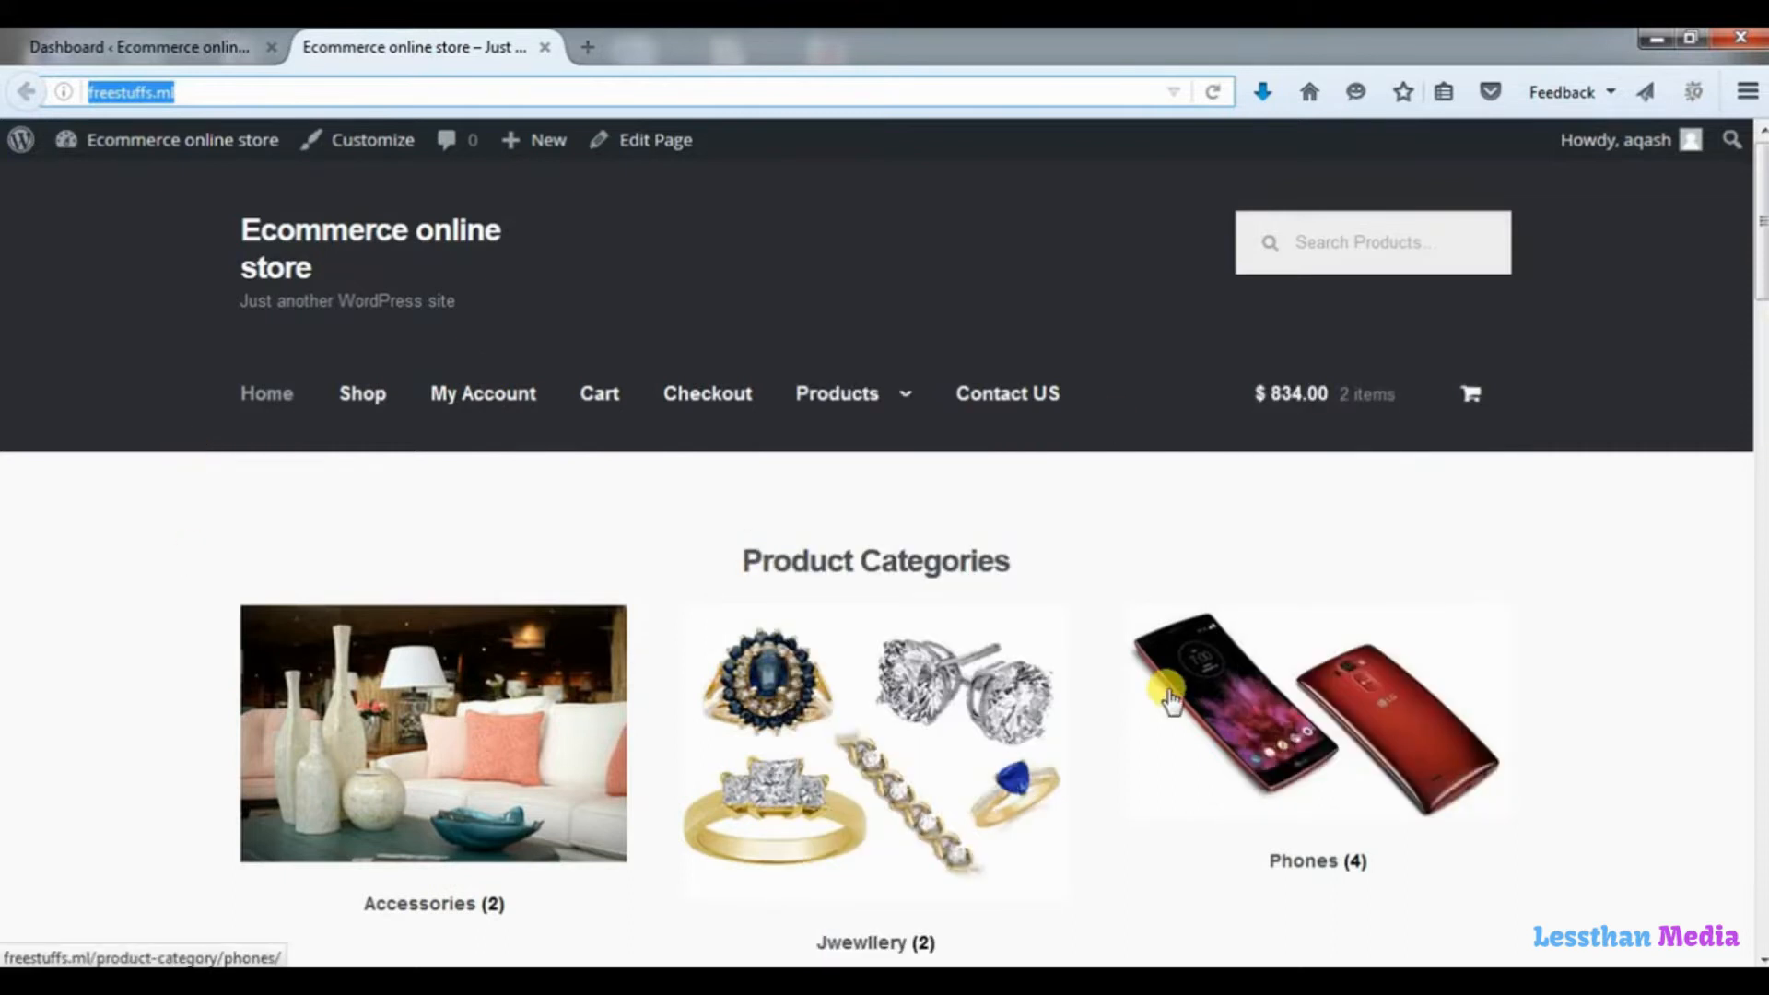
left_click(90, 42)
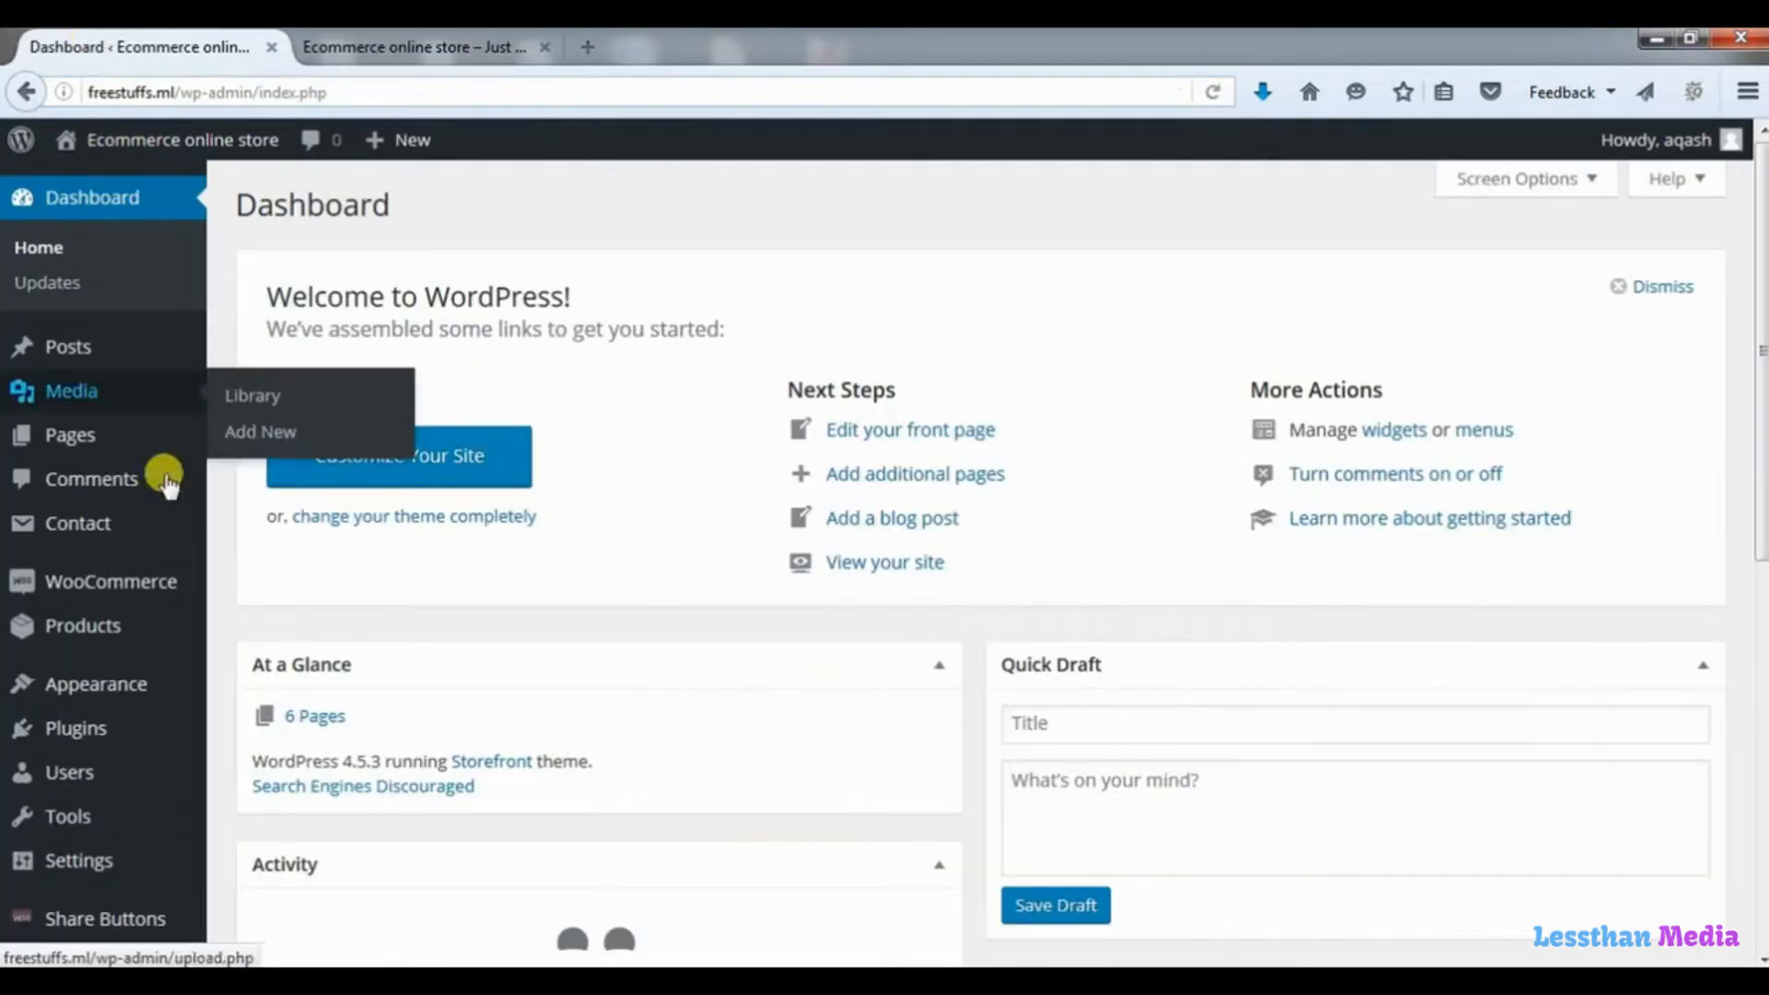
mouse_move(140, 684)
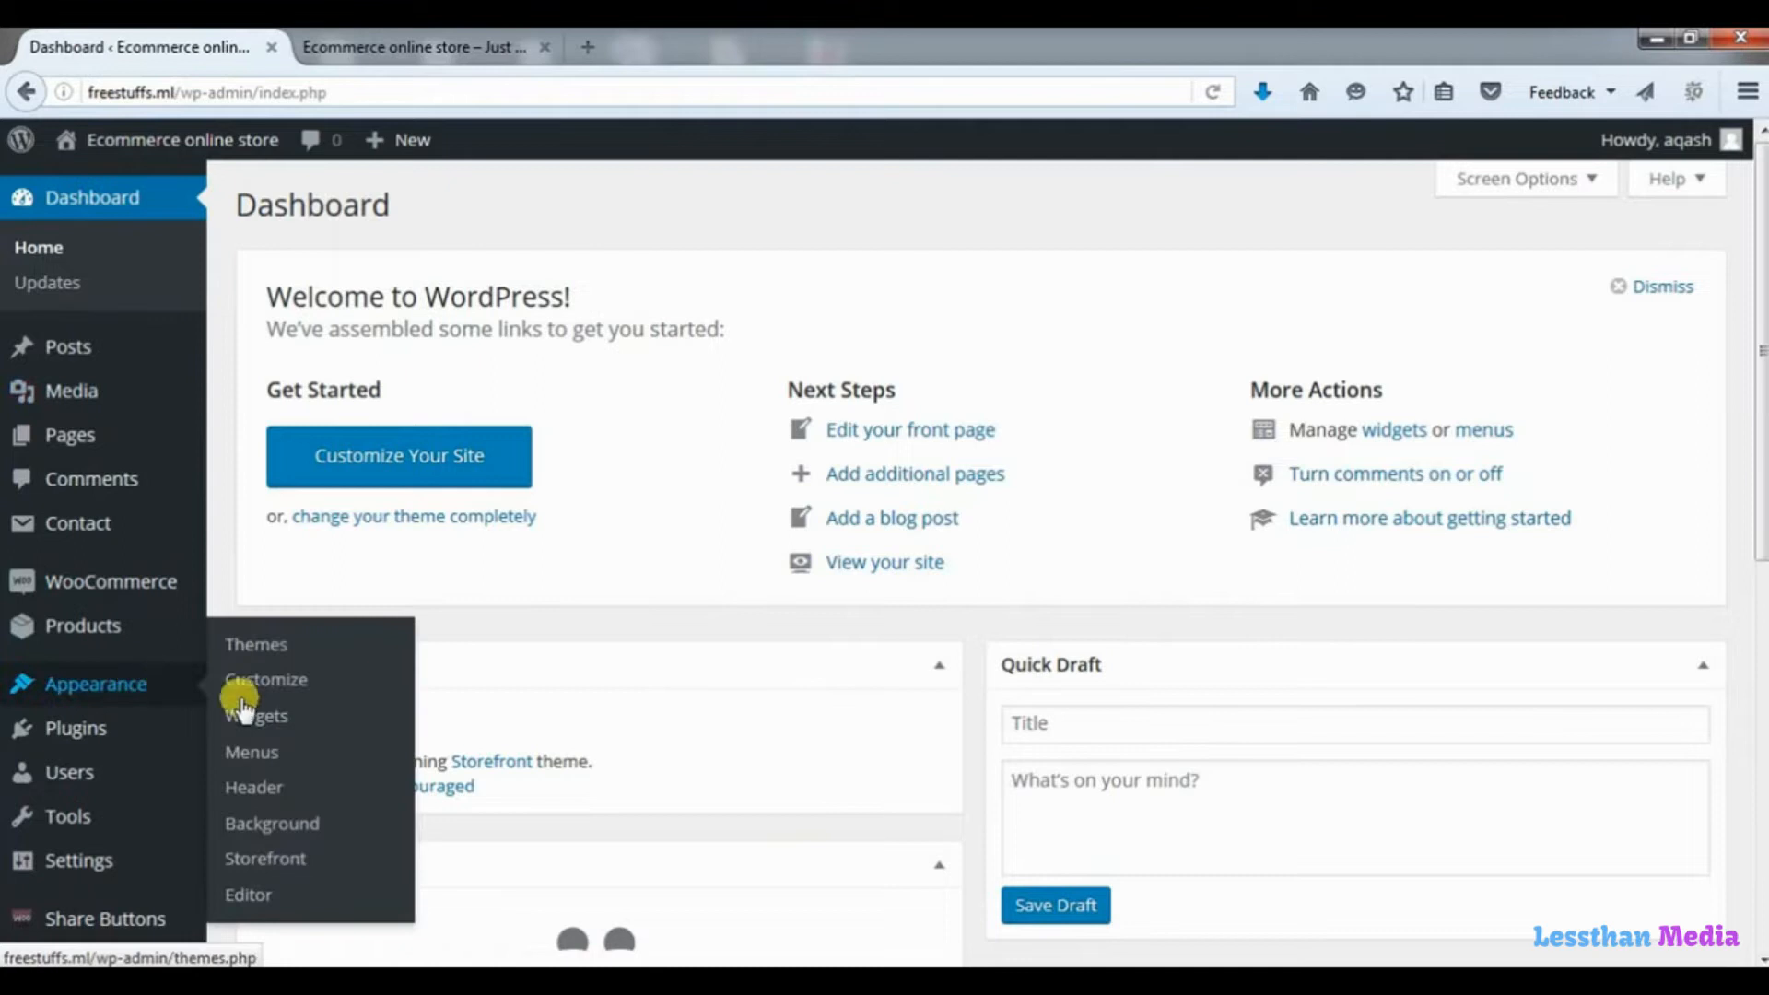
left_click(257, 896)
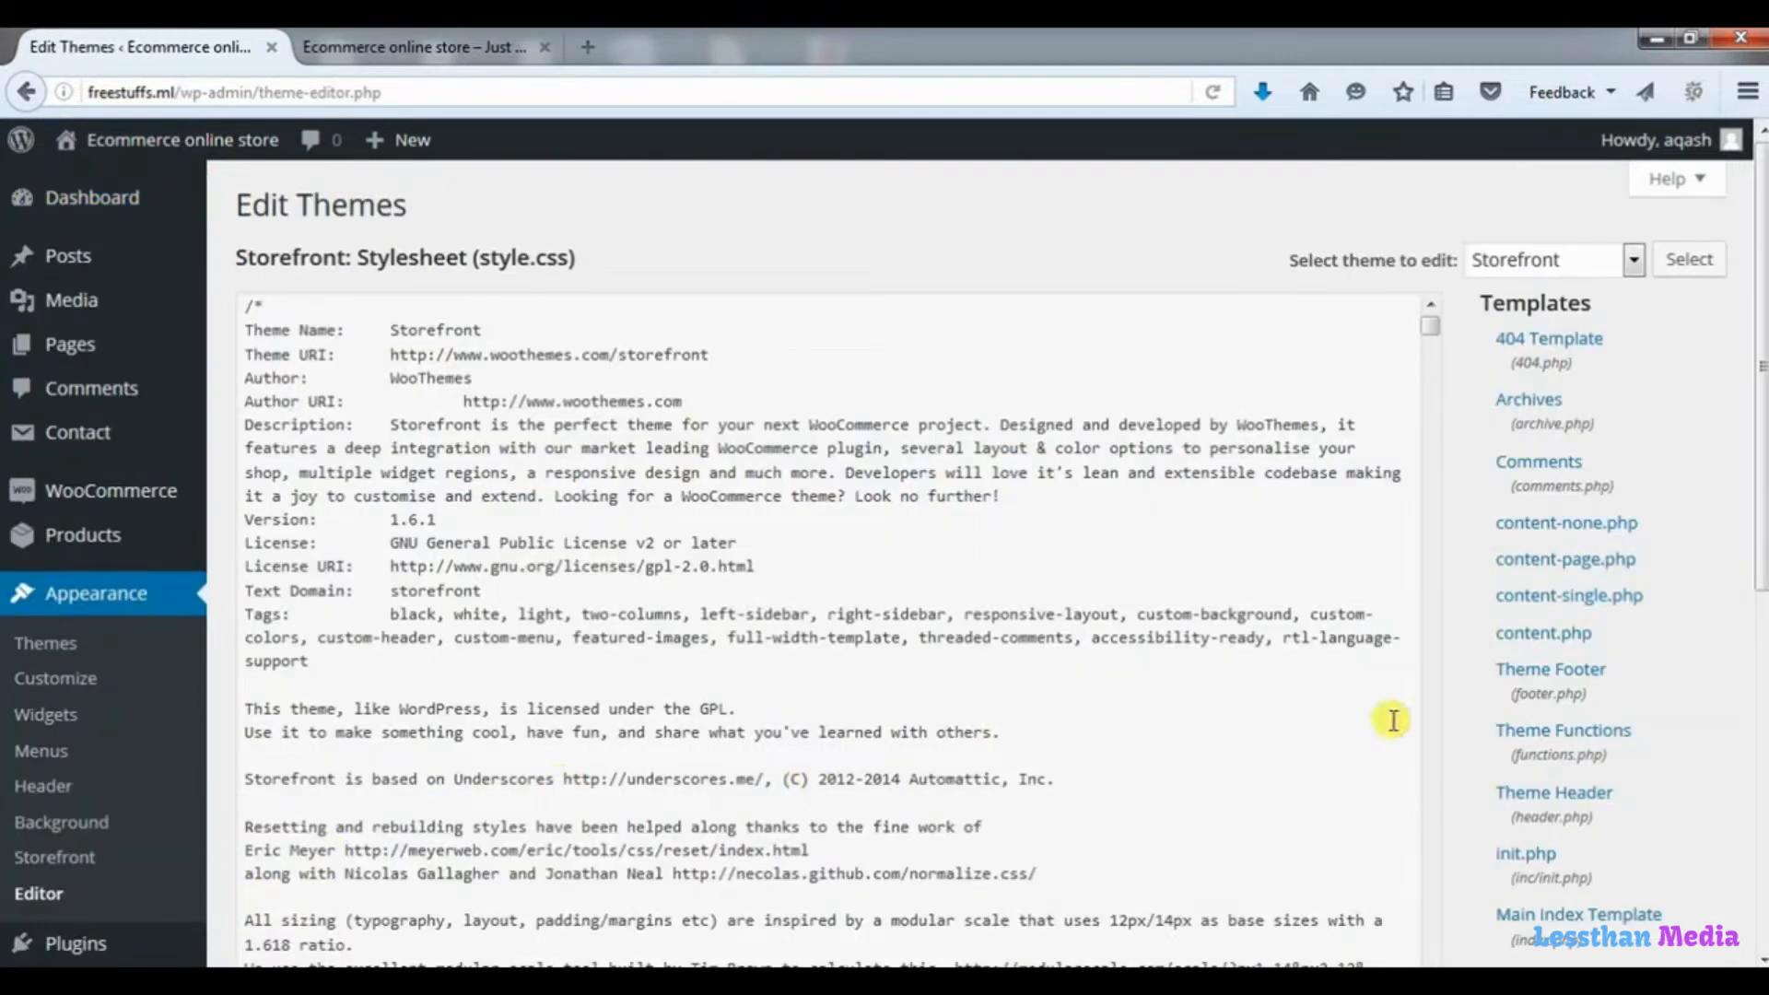
left_click(1592, 754)
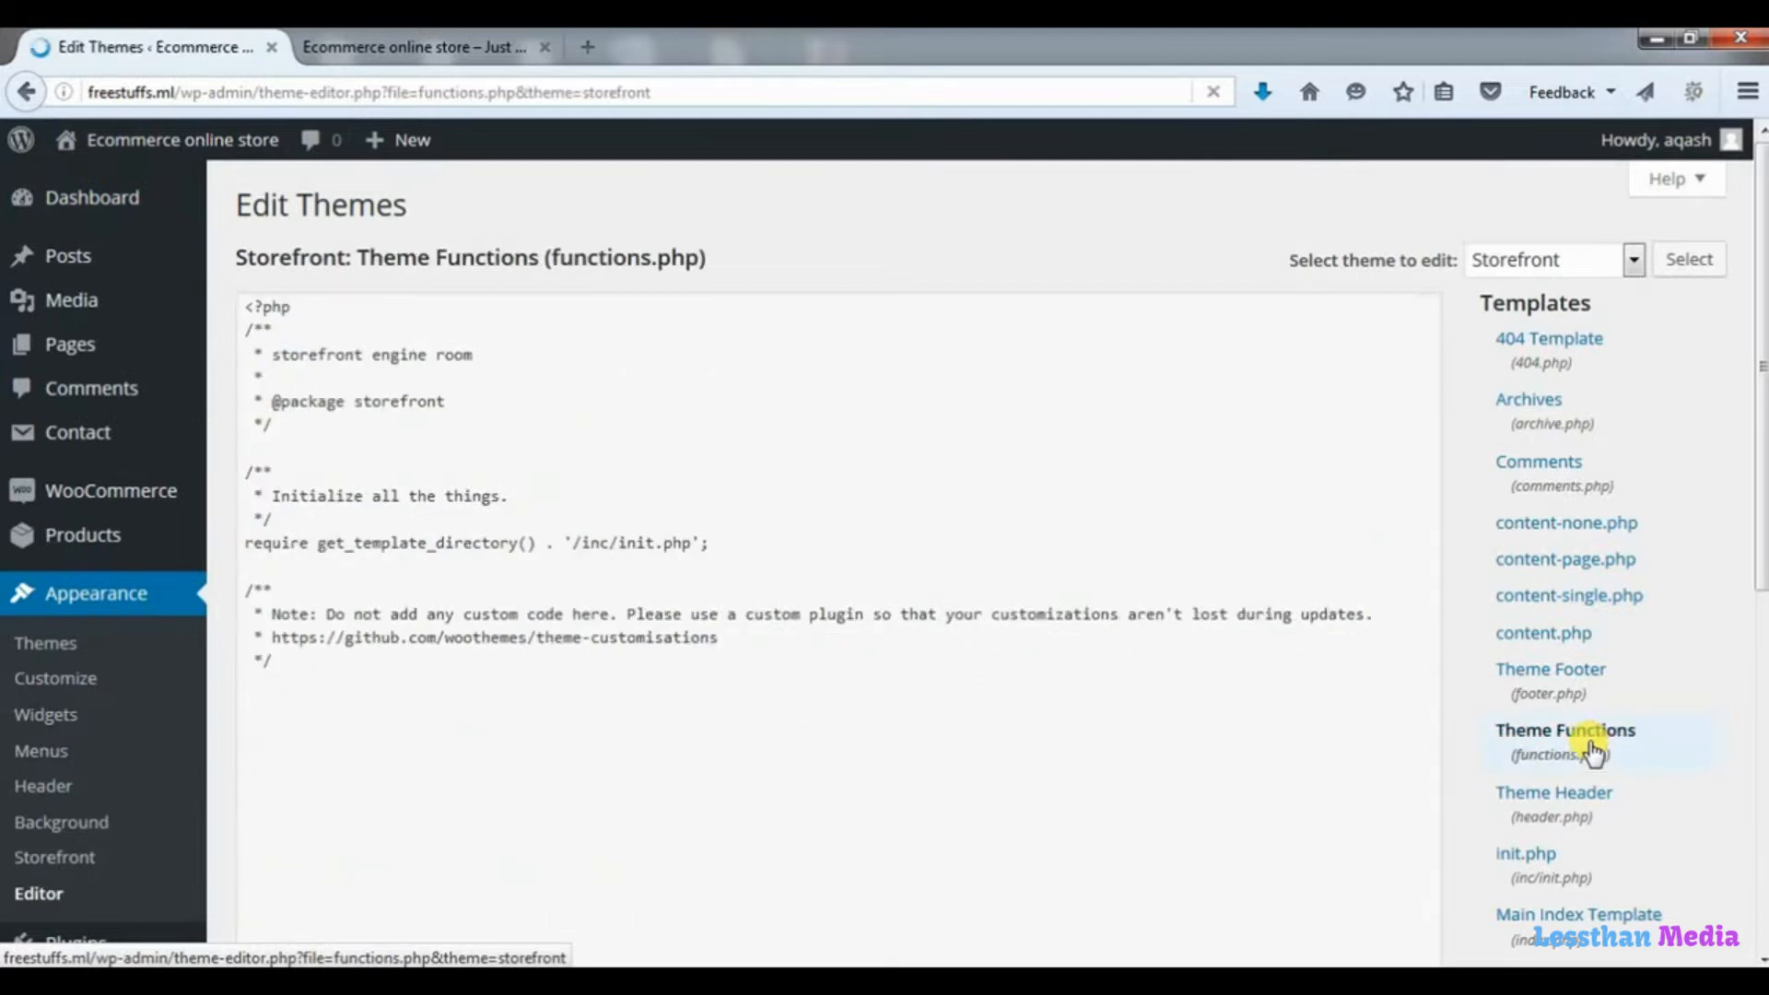
Copy all the slider code from the "image slider" Notepad file to the end of functions.php and update the theme file.
left_click(421, 700)
key("Return")
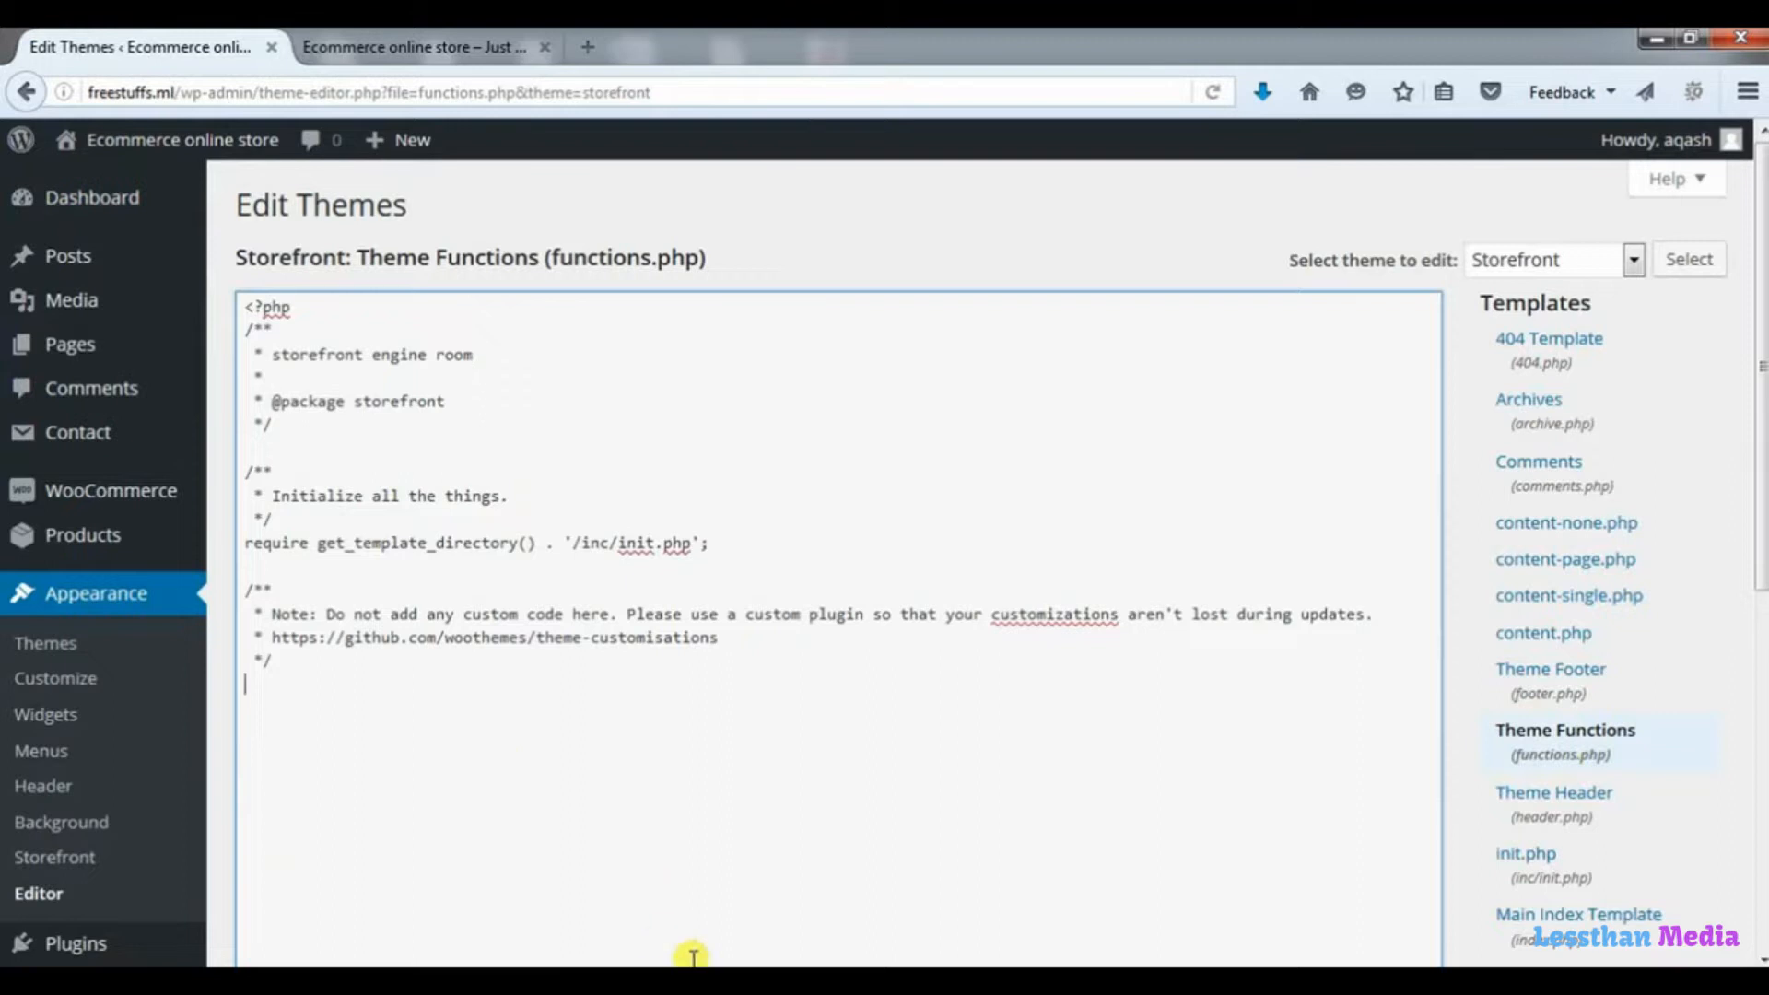
left_click(693, 980)
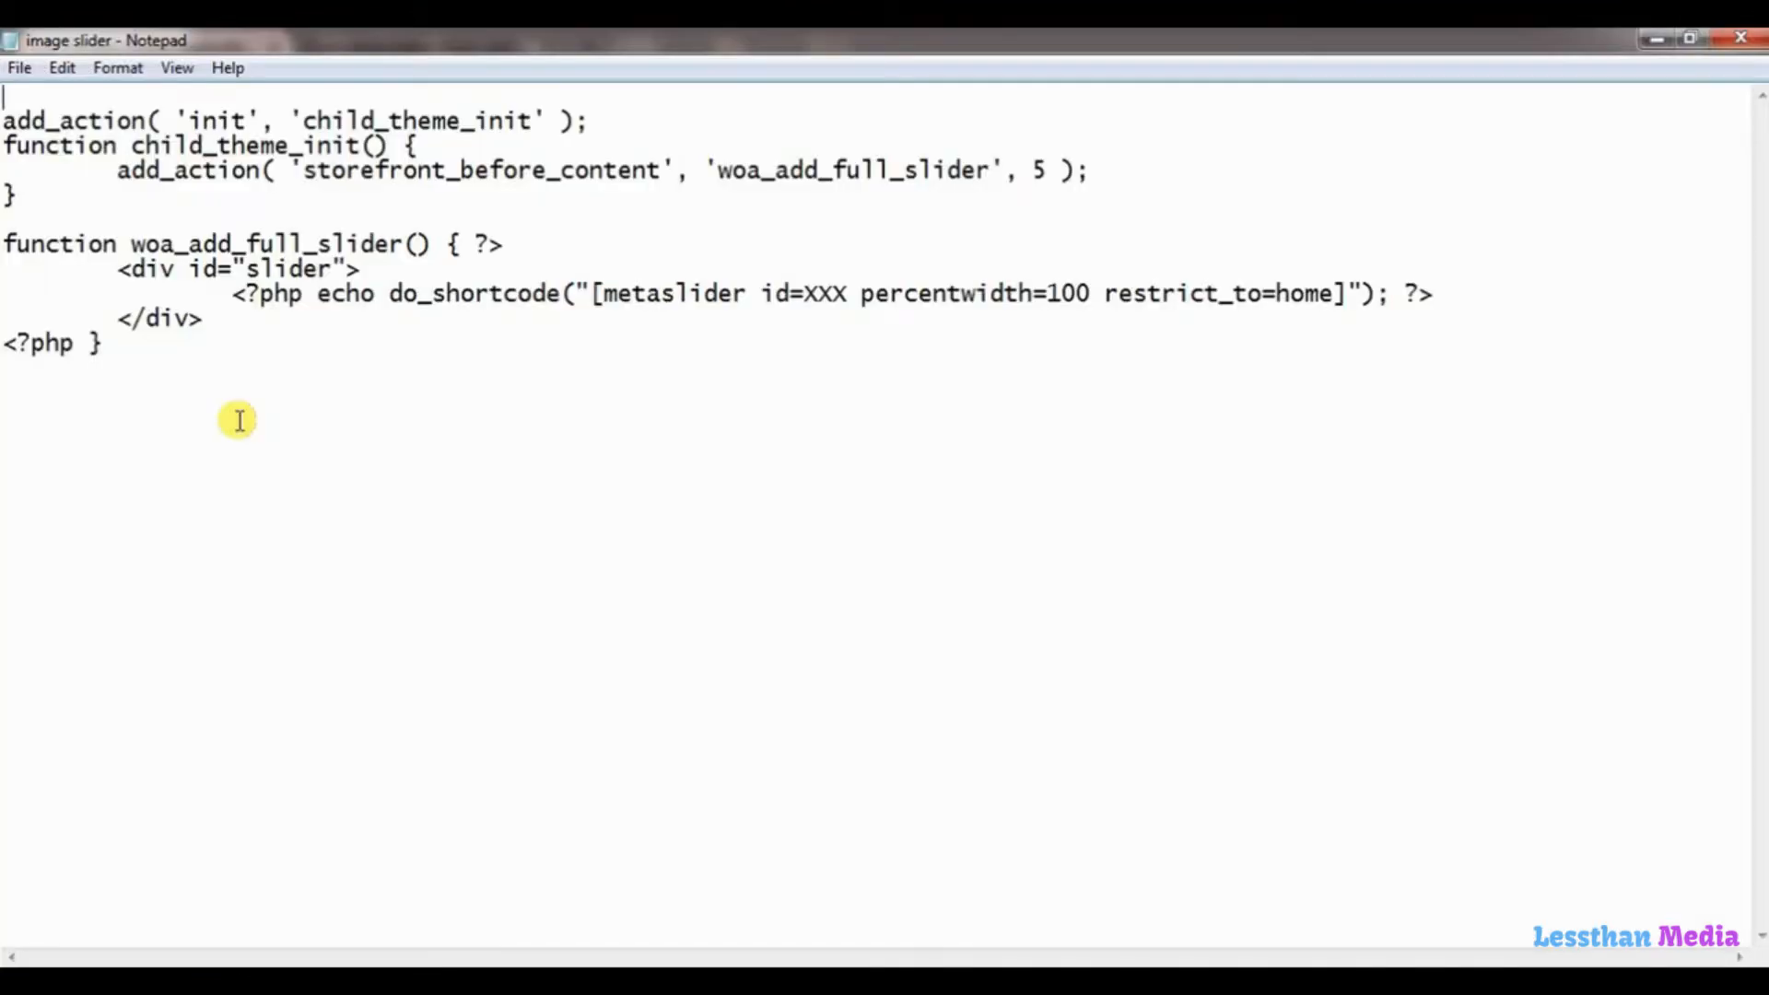
left_click_drag(104, 346, 4, 103)
key("ctrl+c")
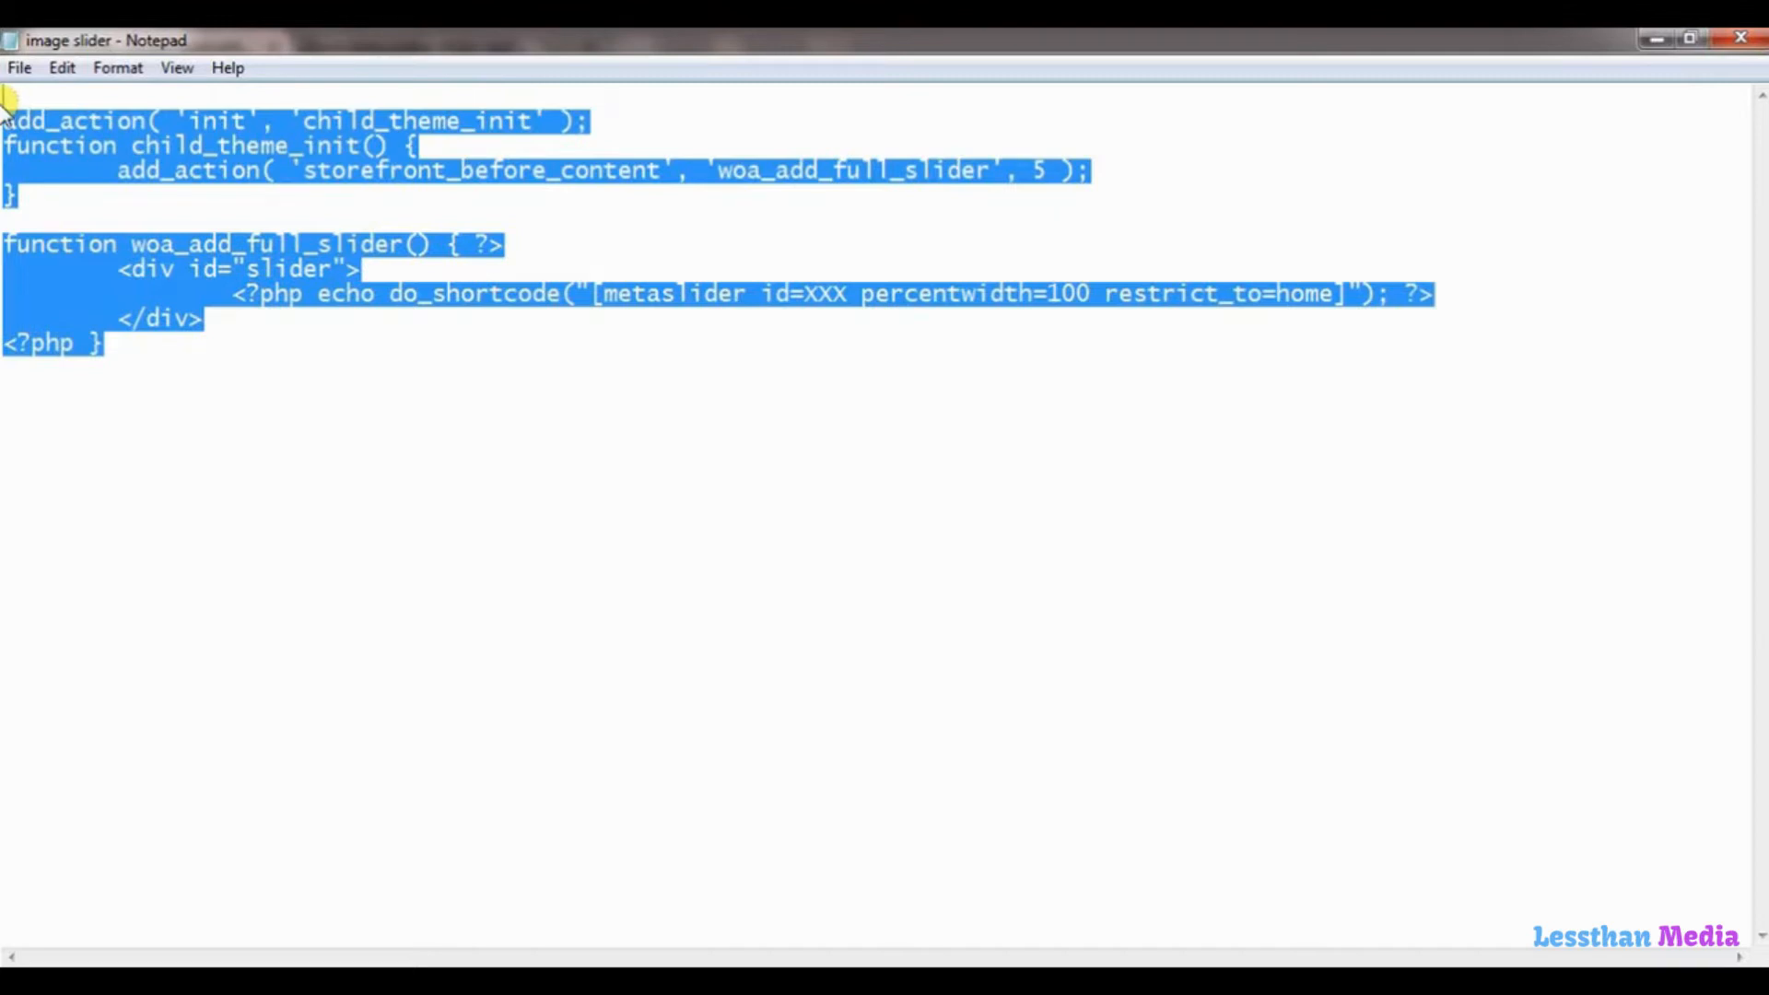
left_click(1651, 41)
left_click(357, 728)
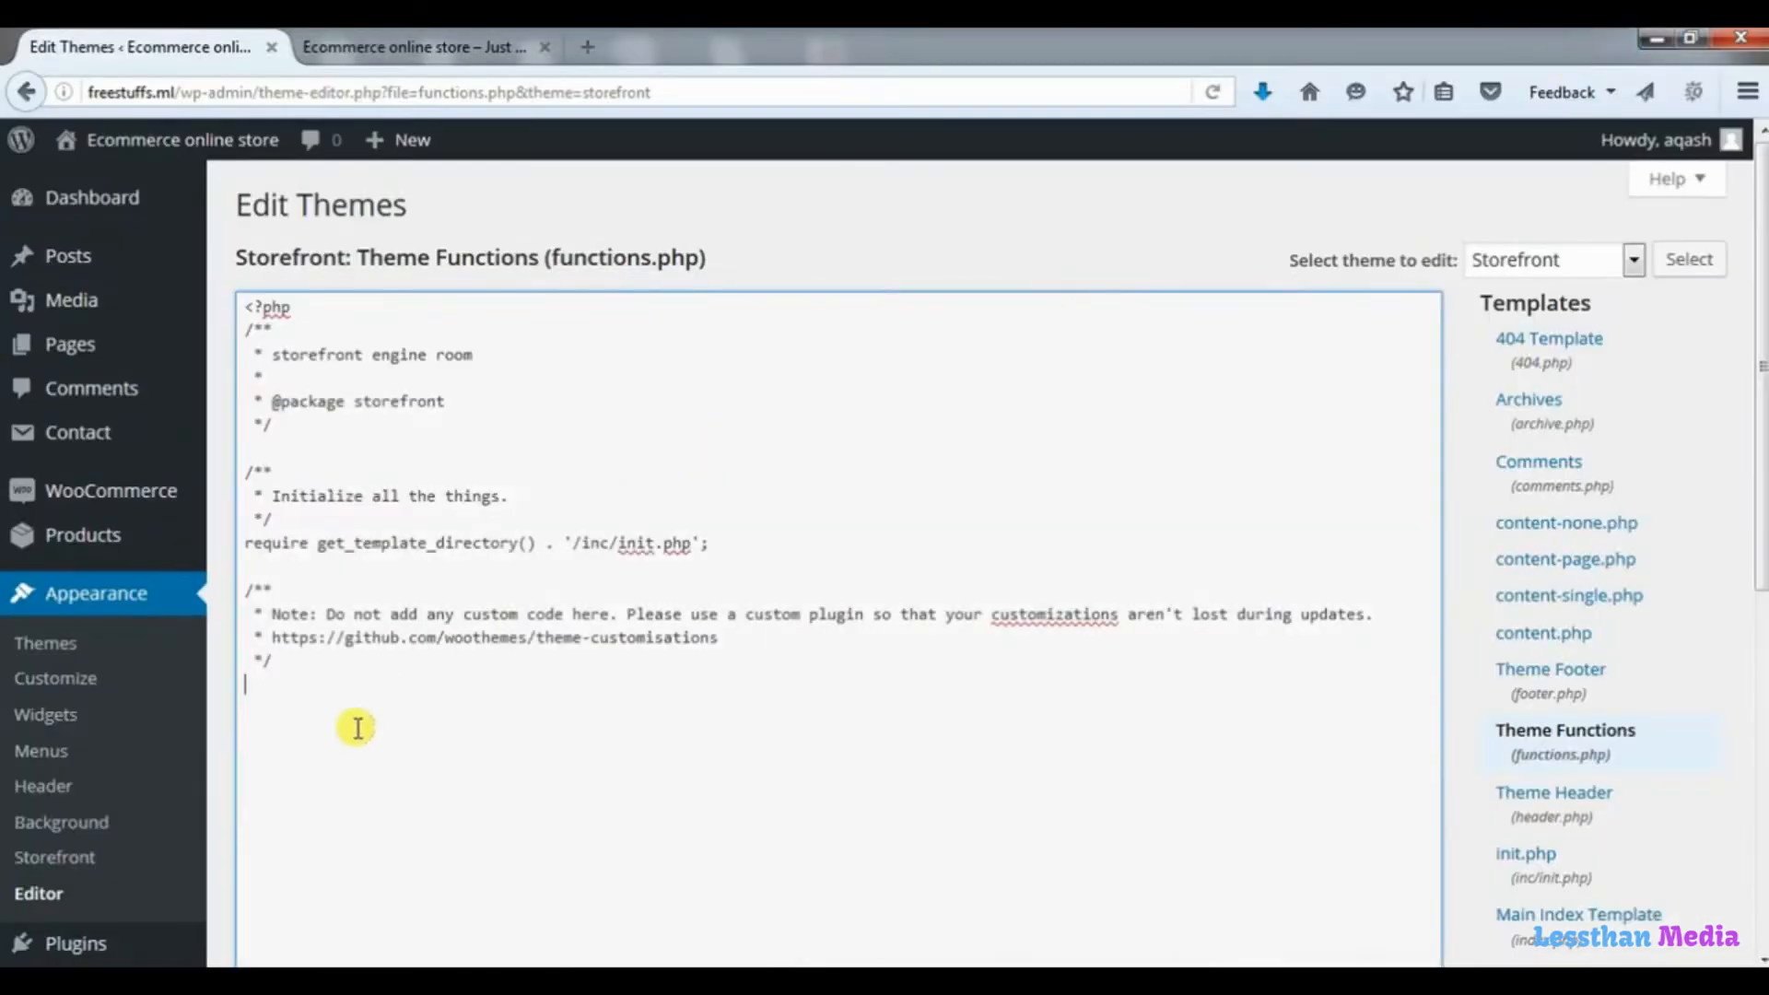
key("ctrl+v")
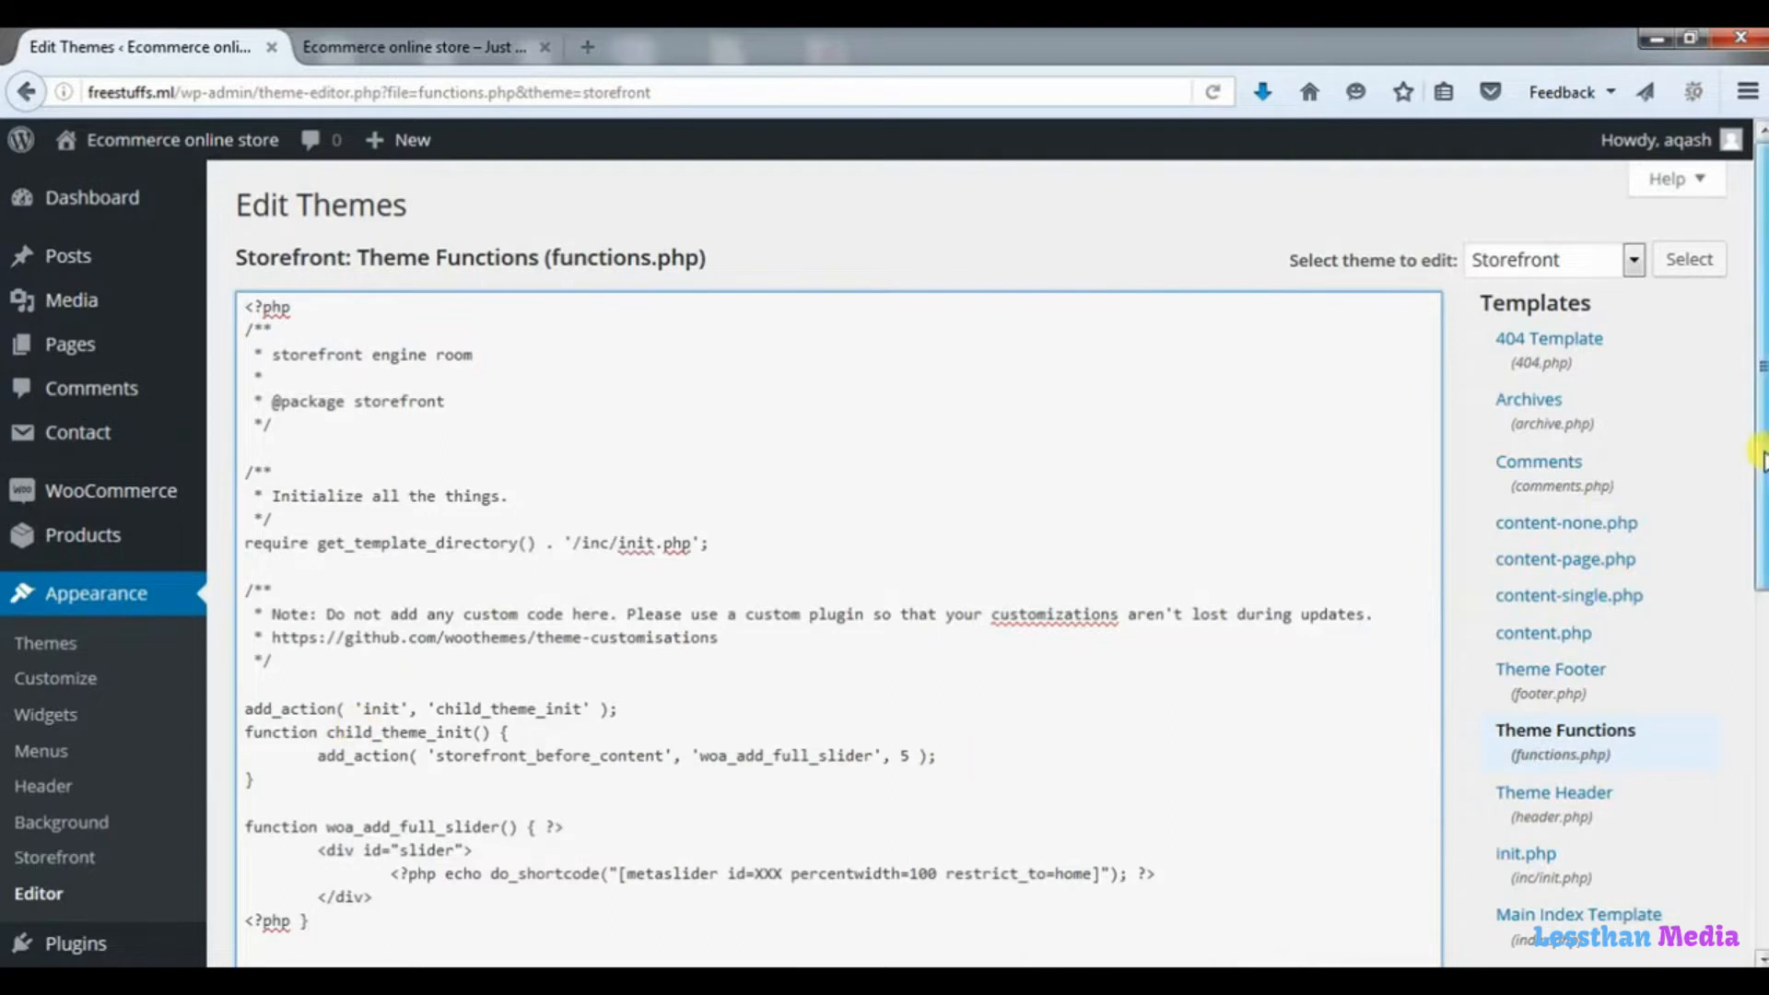
scroll(1761, 368, "down", 2)
scroll(983, 644, "down", 2)
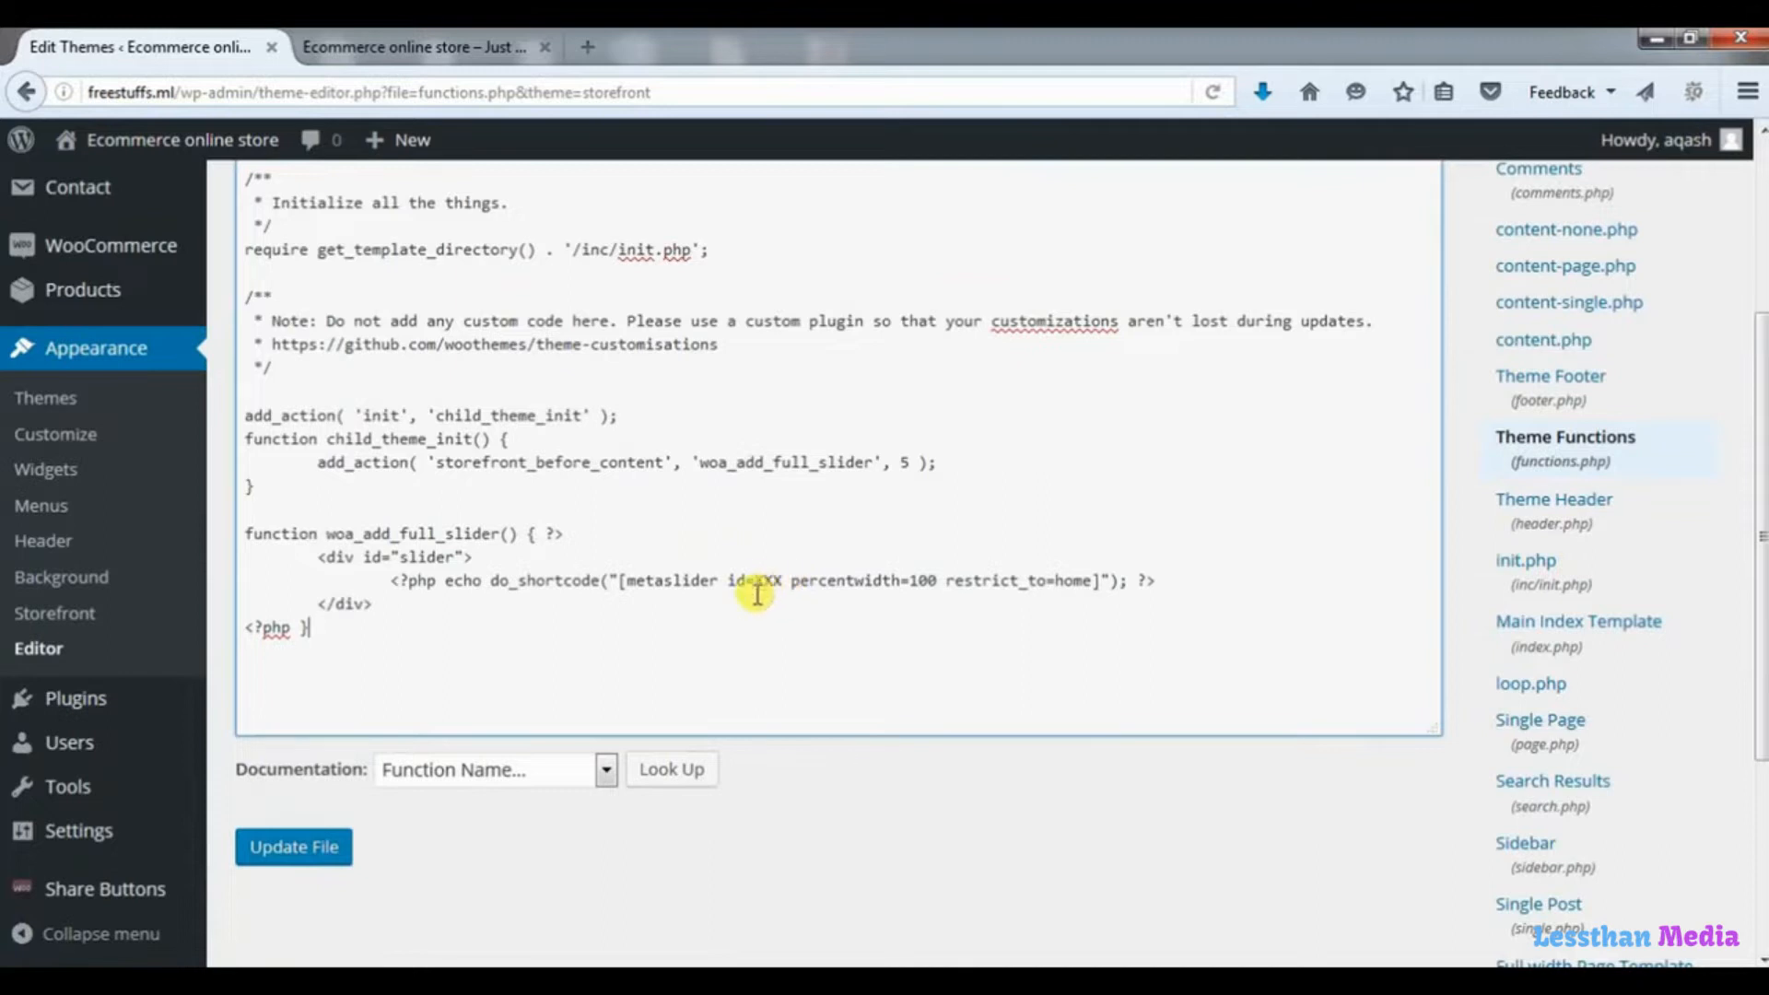
left_click(312, 848)
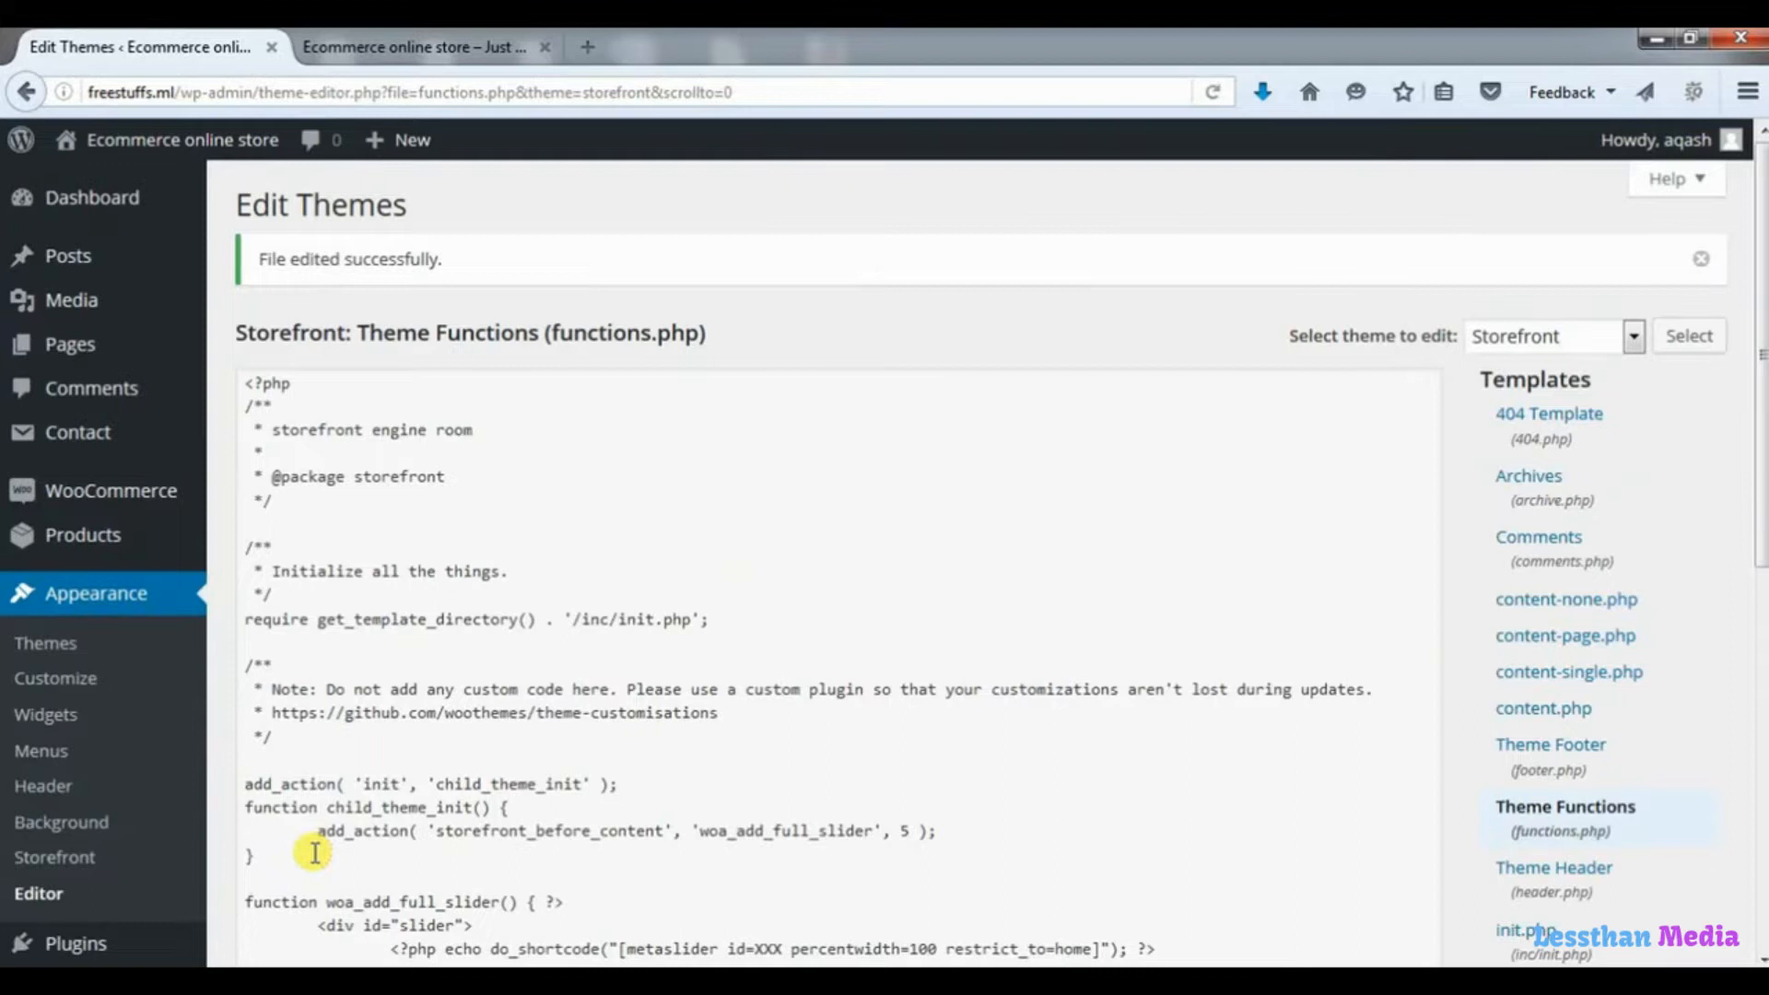
Open the wordpress.org website in a new browser tab.
left_click(590, 48)
type("wordpress.org/")
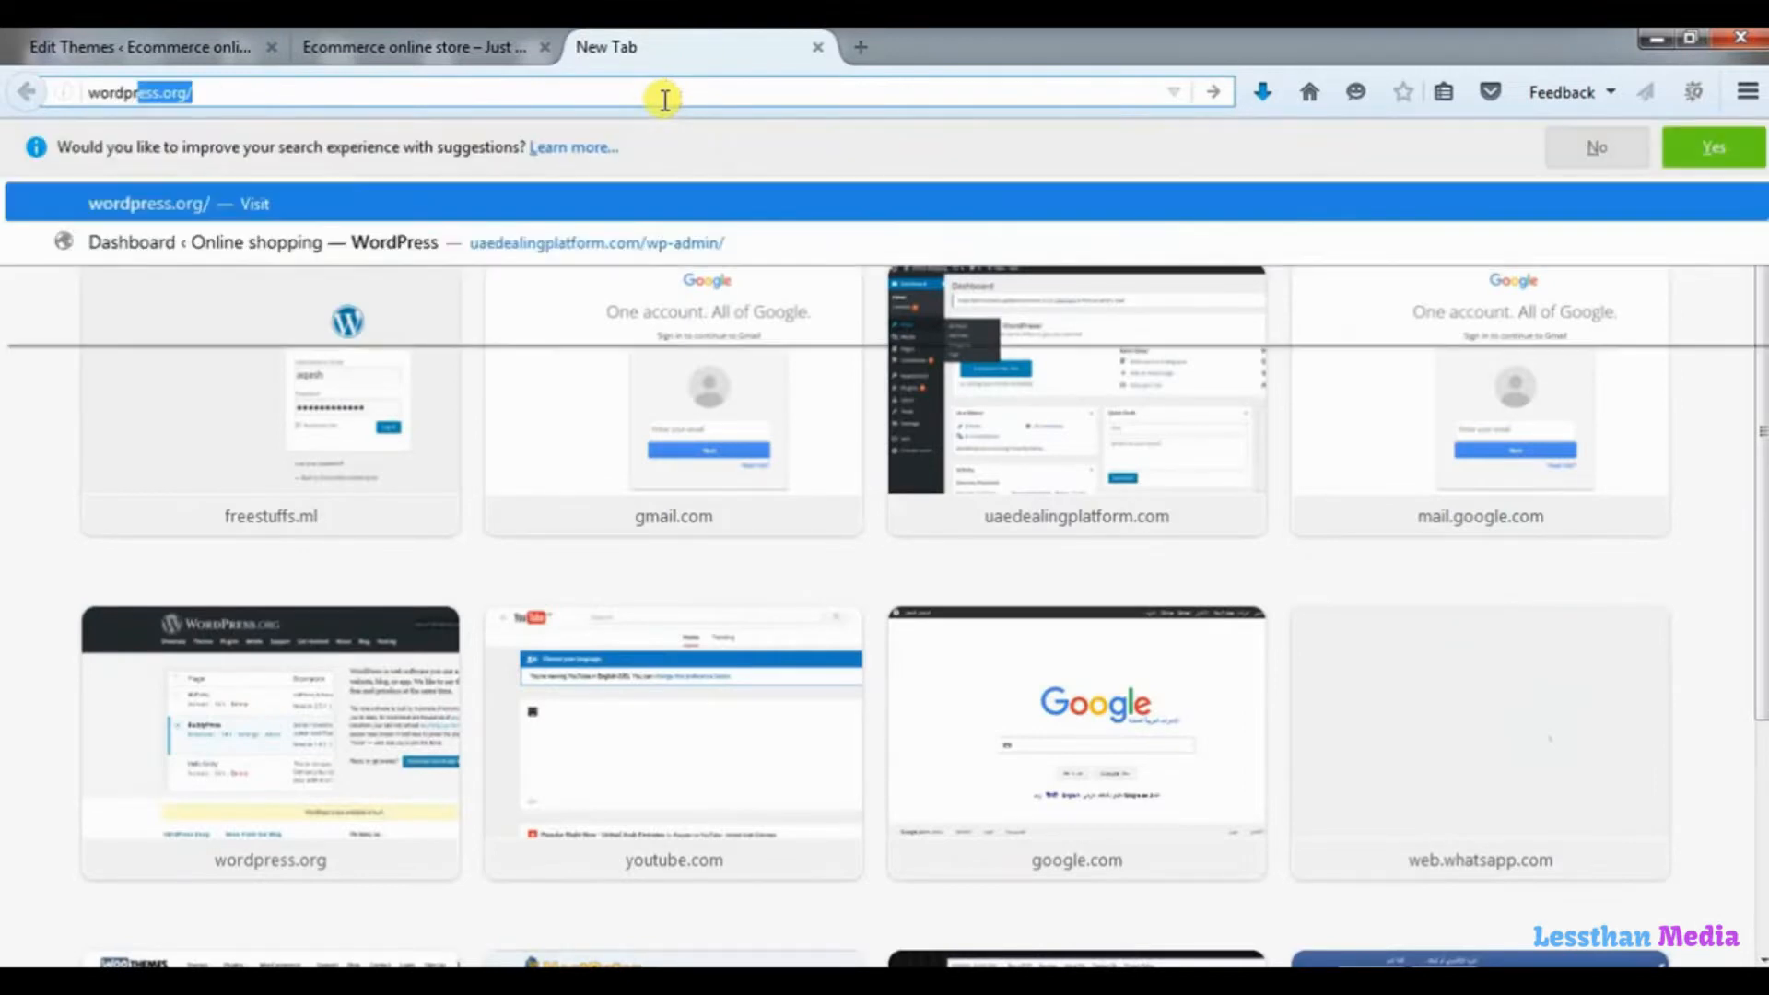
key("Return")
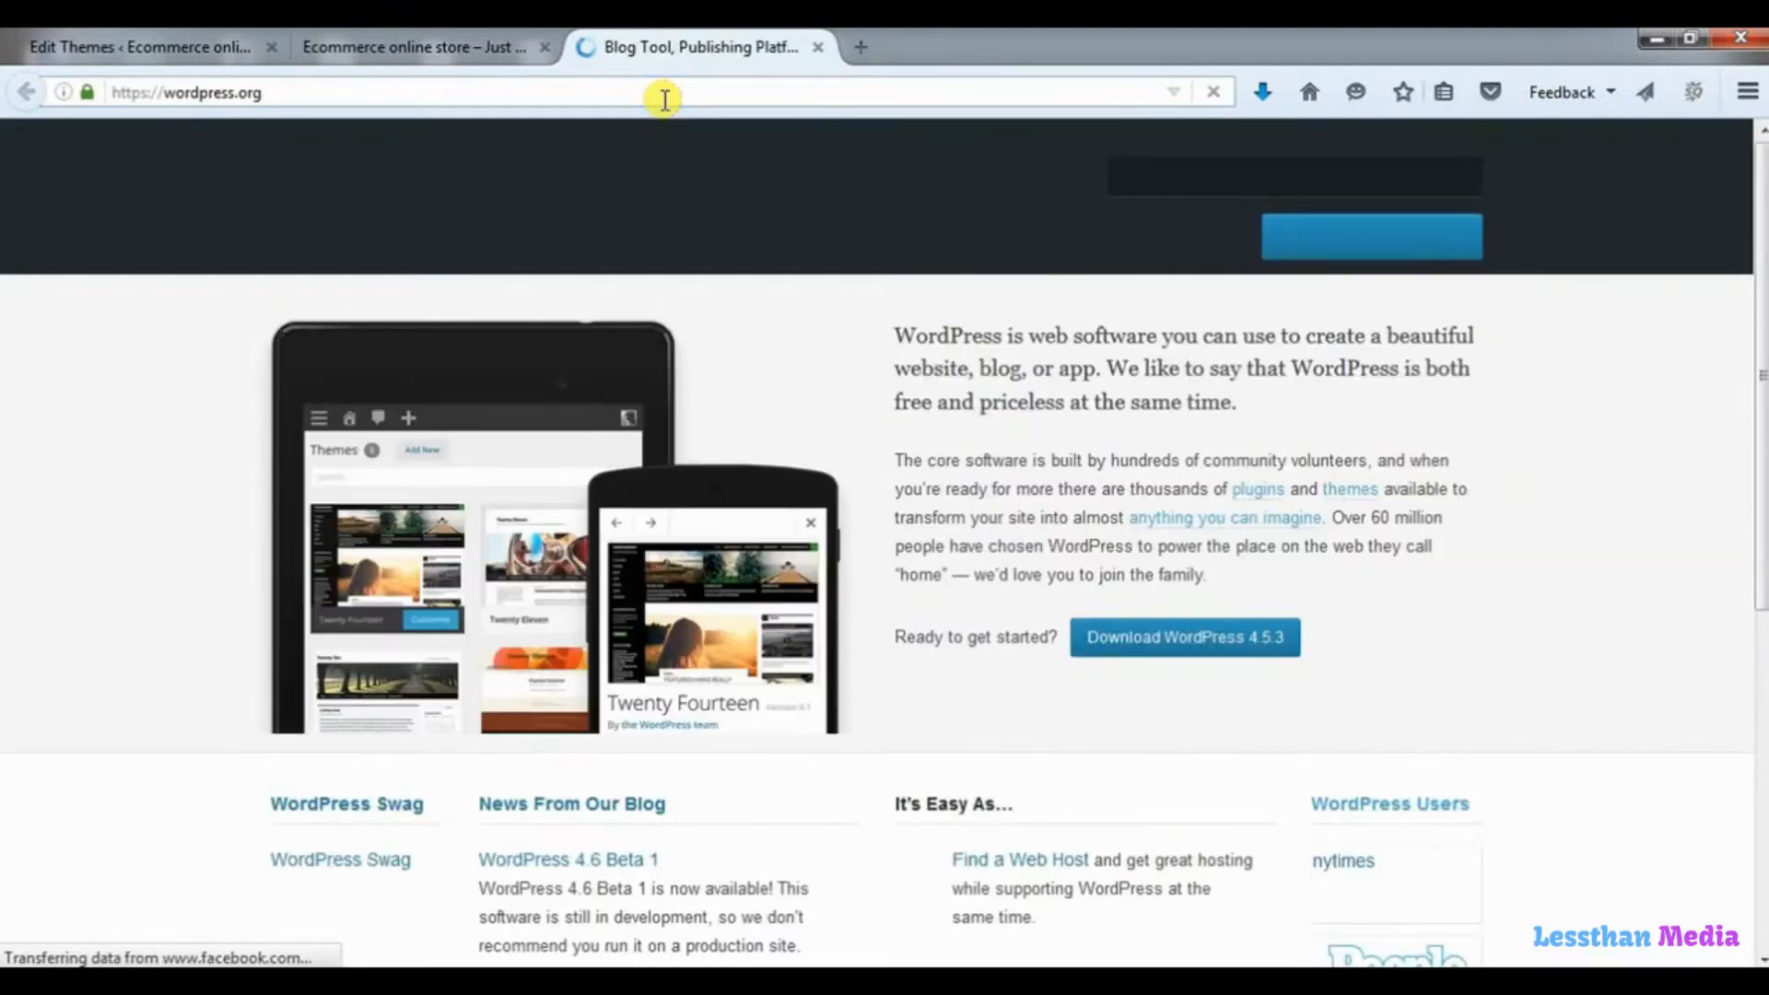
Search WordPress.org for "meta slider" and download version 3.3.7 of the Meta Slider plugin from its directory page.
left_click(1179, 177)
type("me")
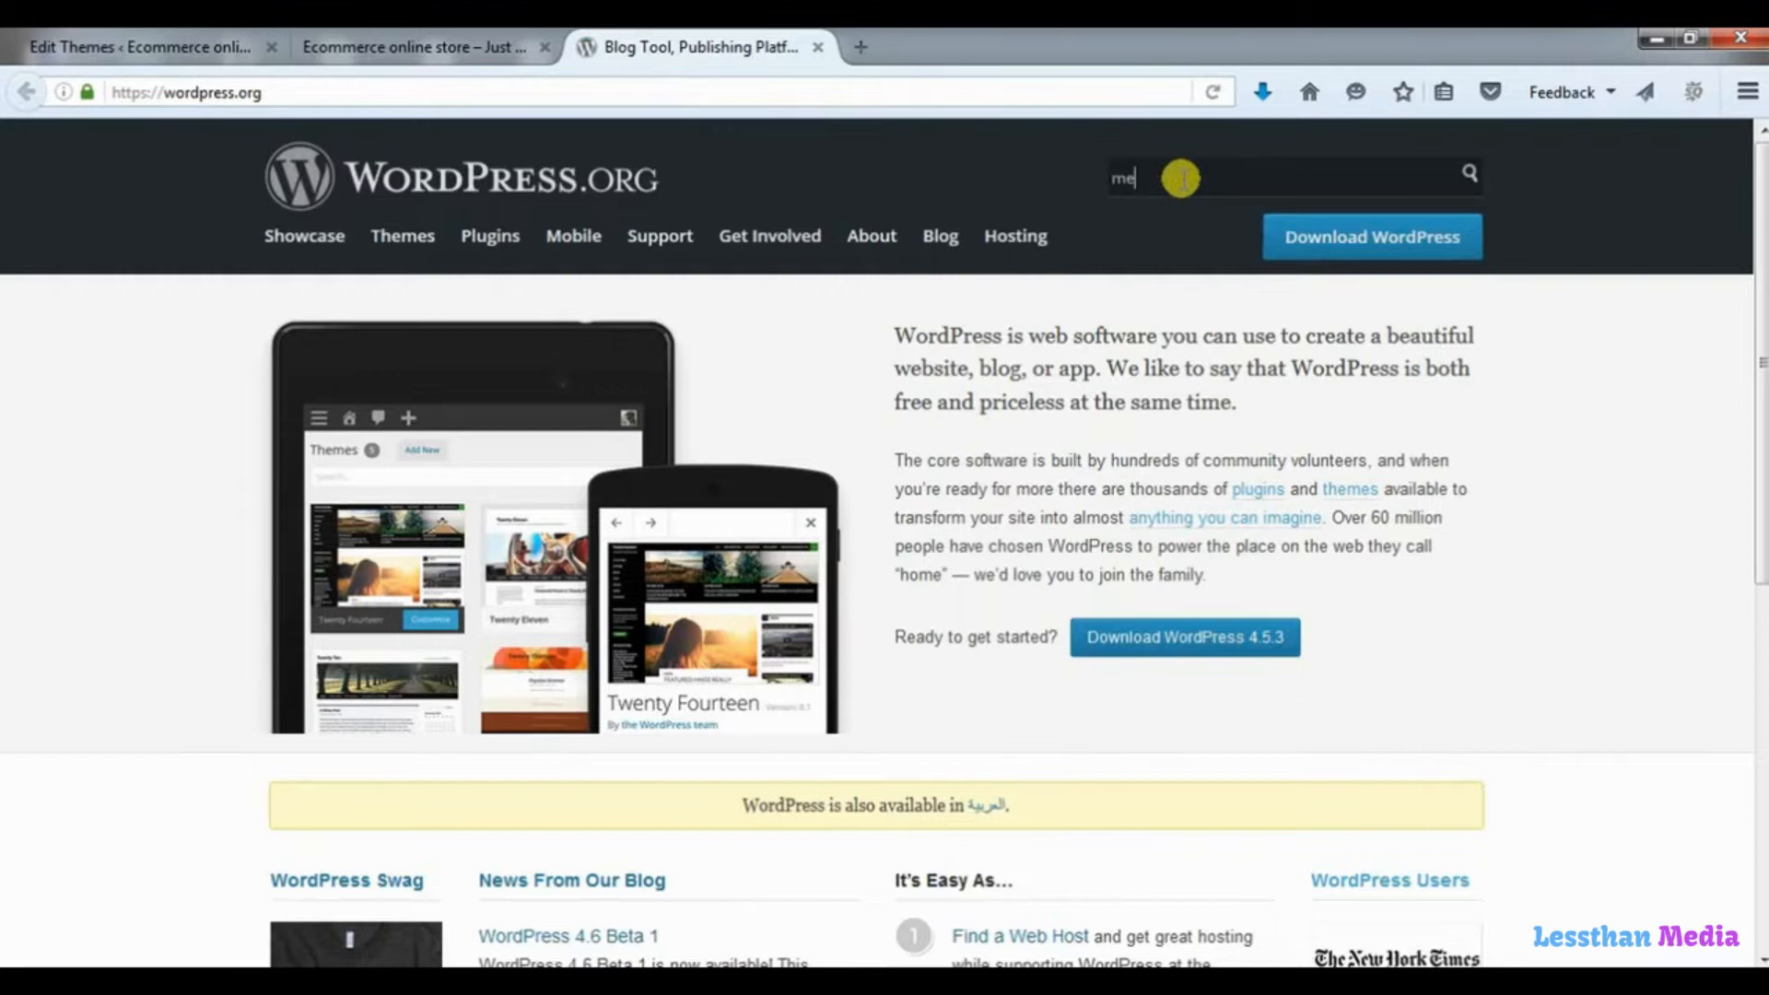
key("Down")
key("Down")
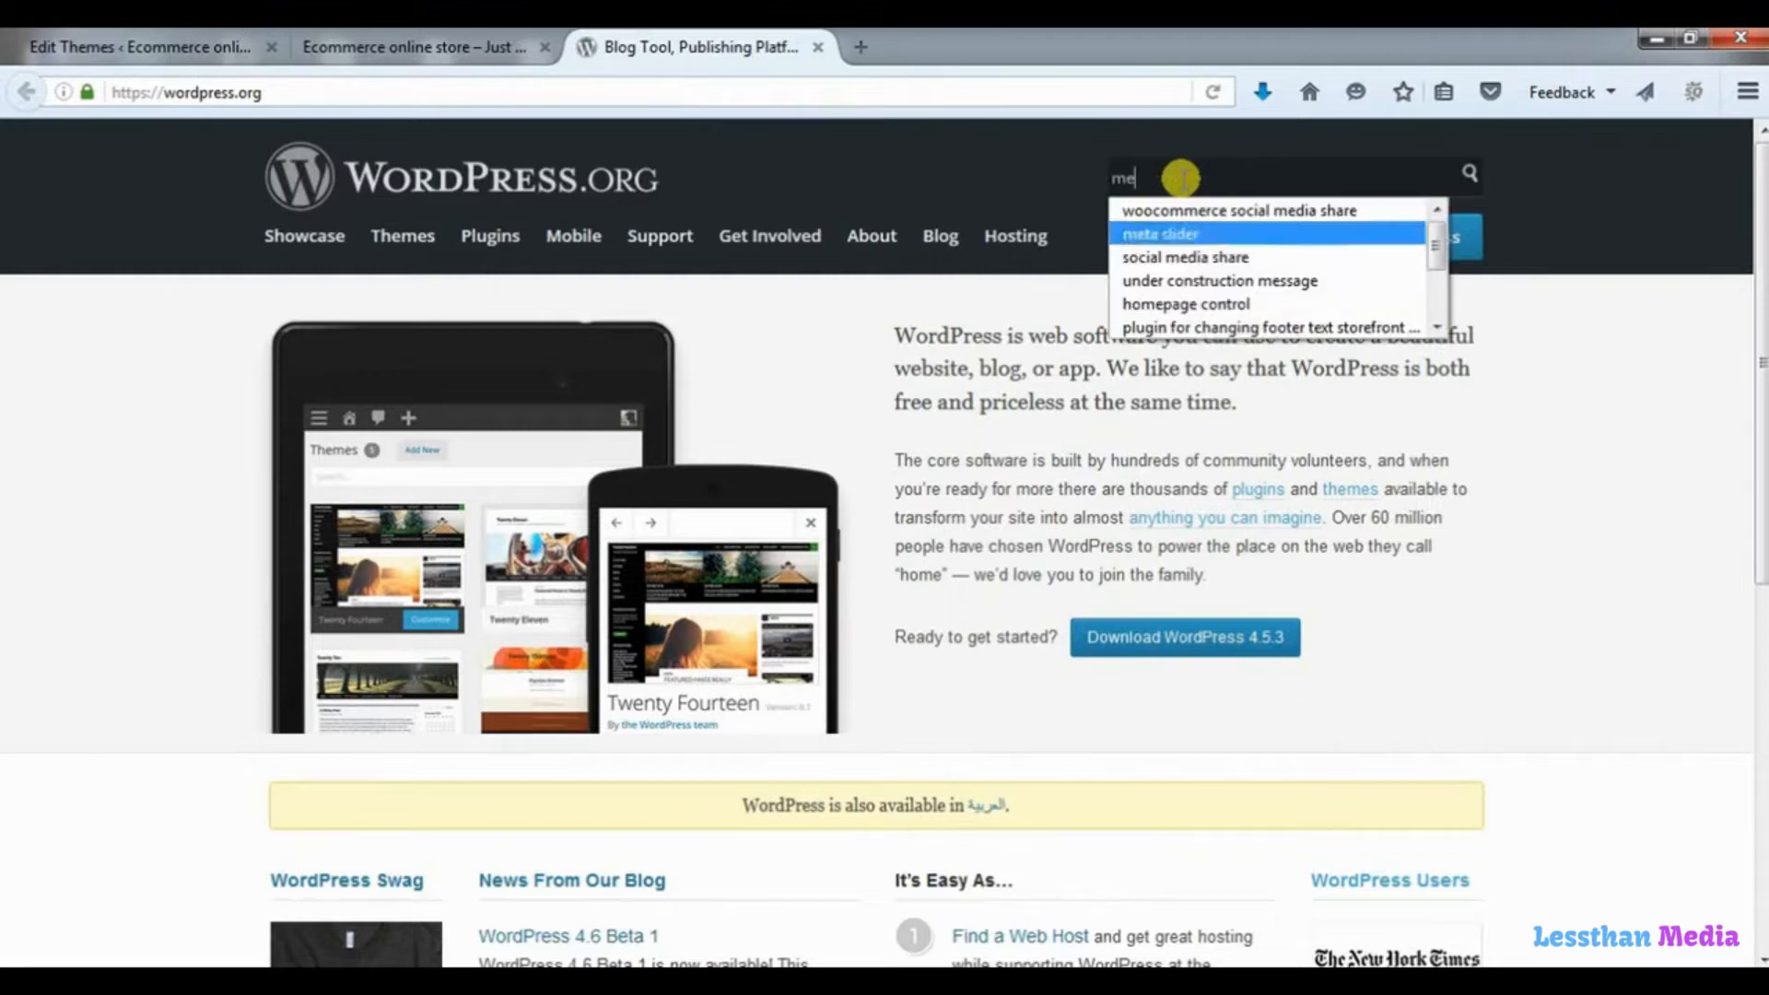
key("Return")
key("Return")
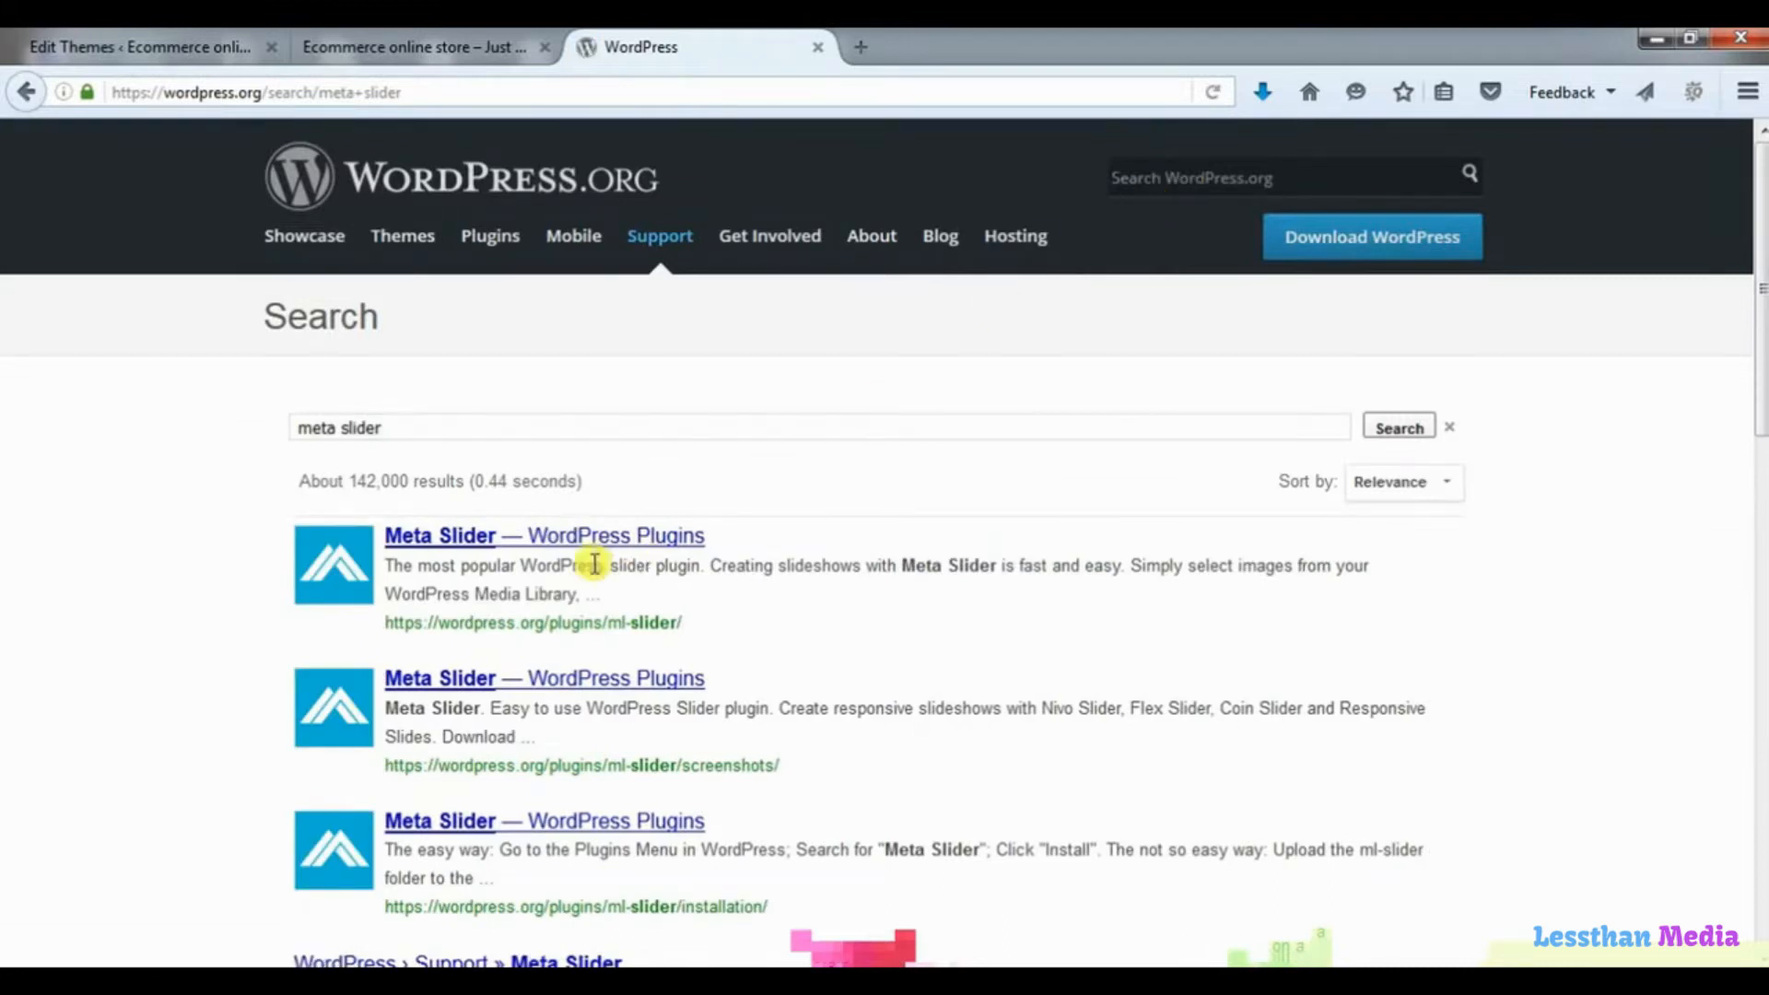
left_click(619, 547)
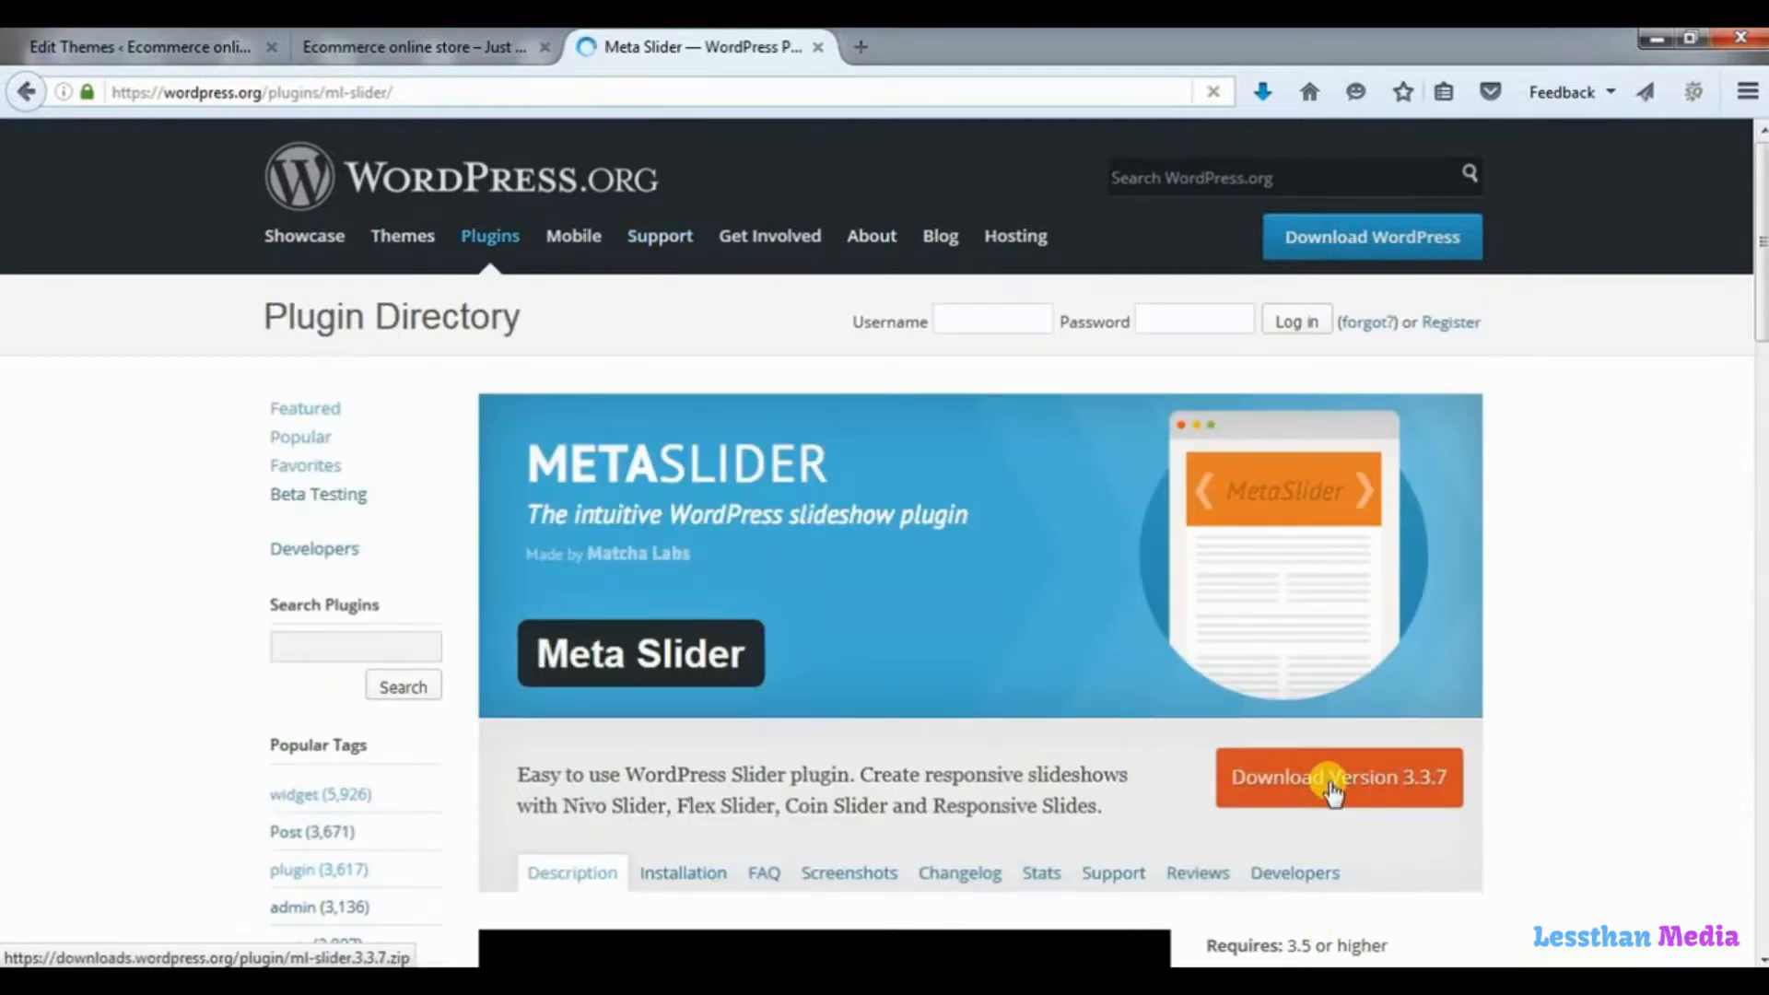
left_click(1331, 790)
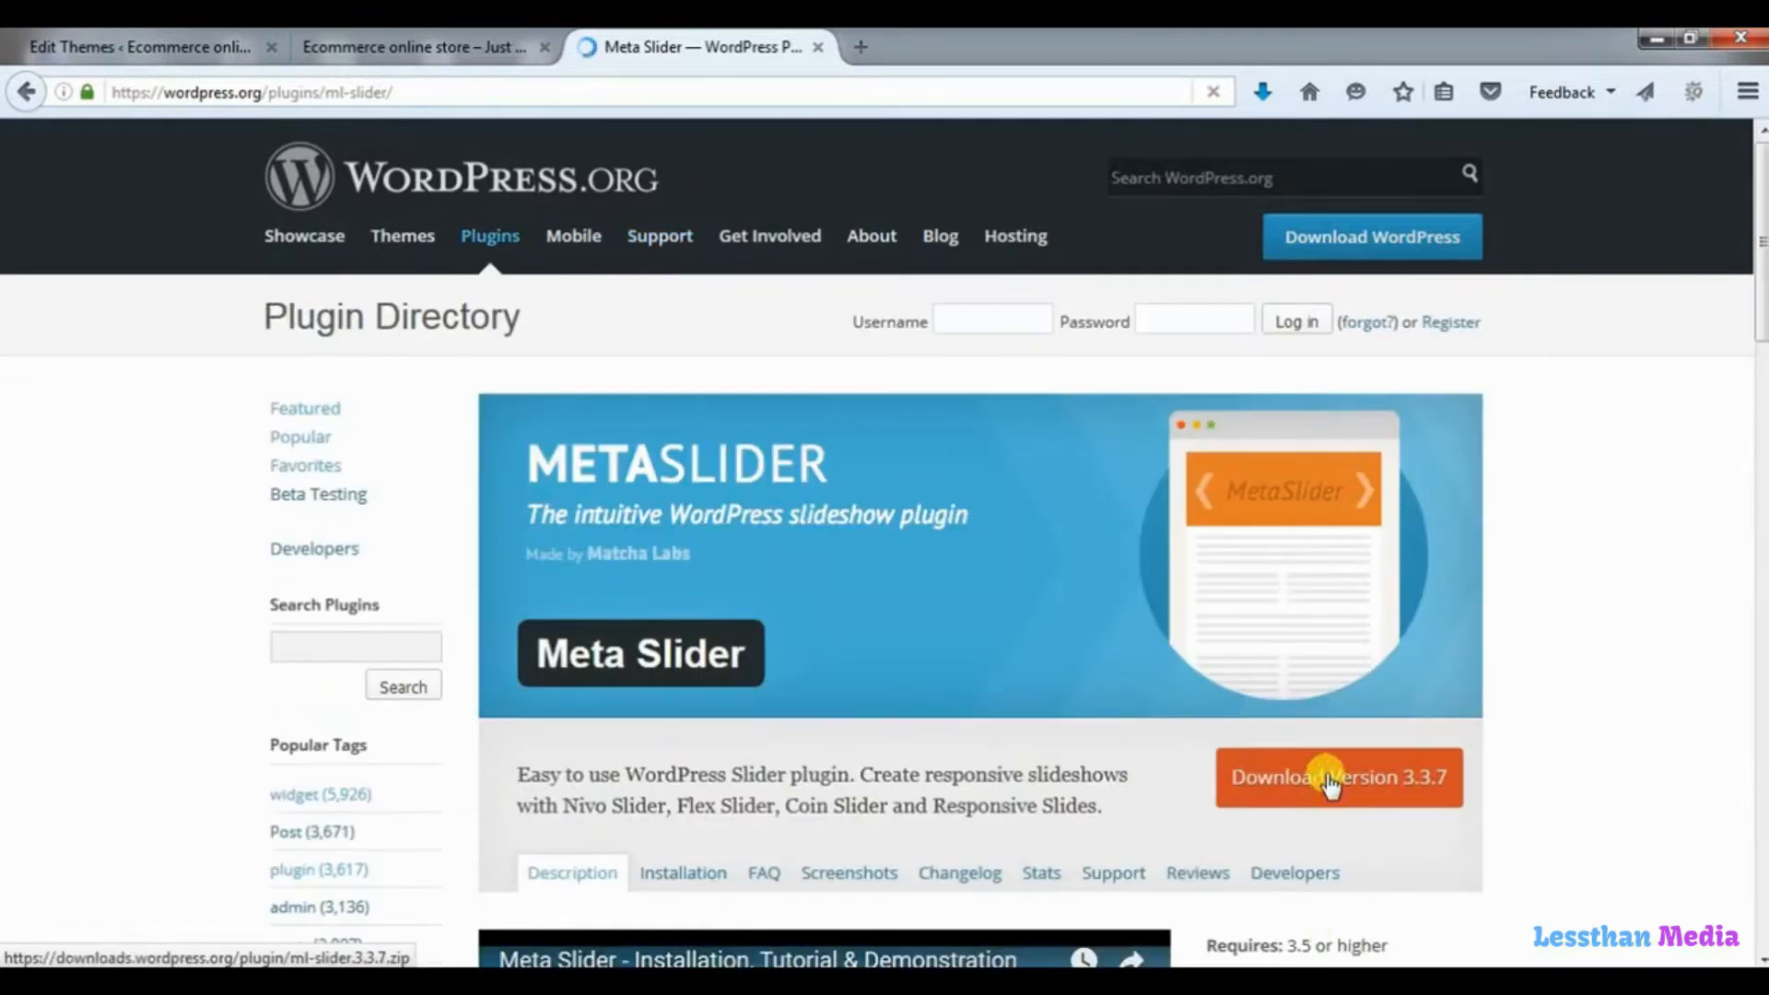
Return to the store's WordPress admin and open the upload form for adding a new plugin.
left_click(138, 49)
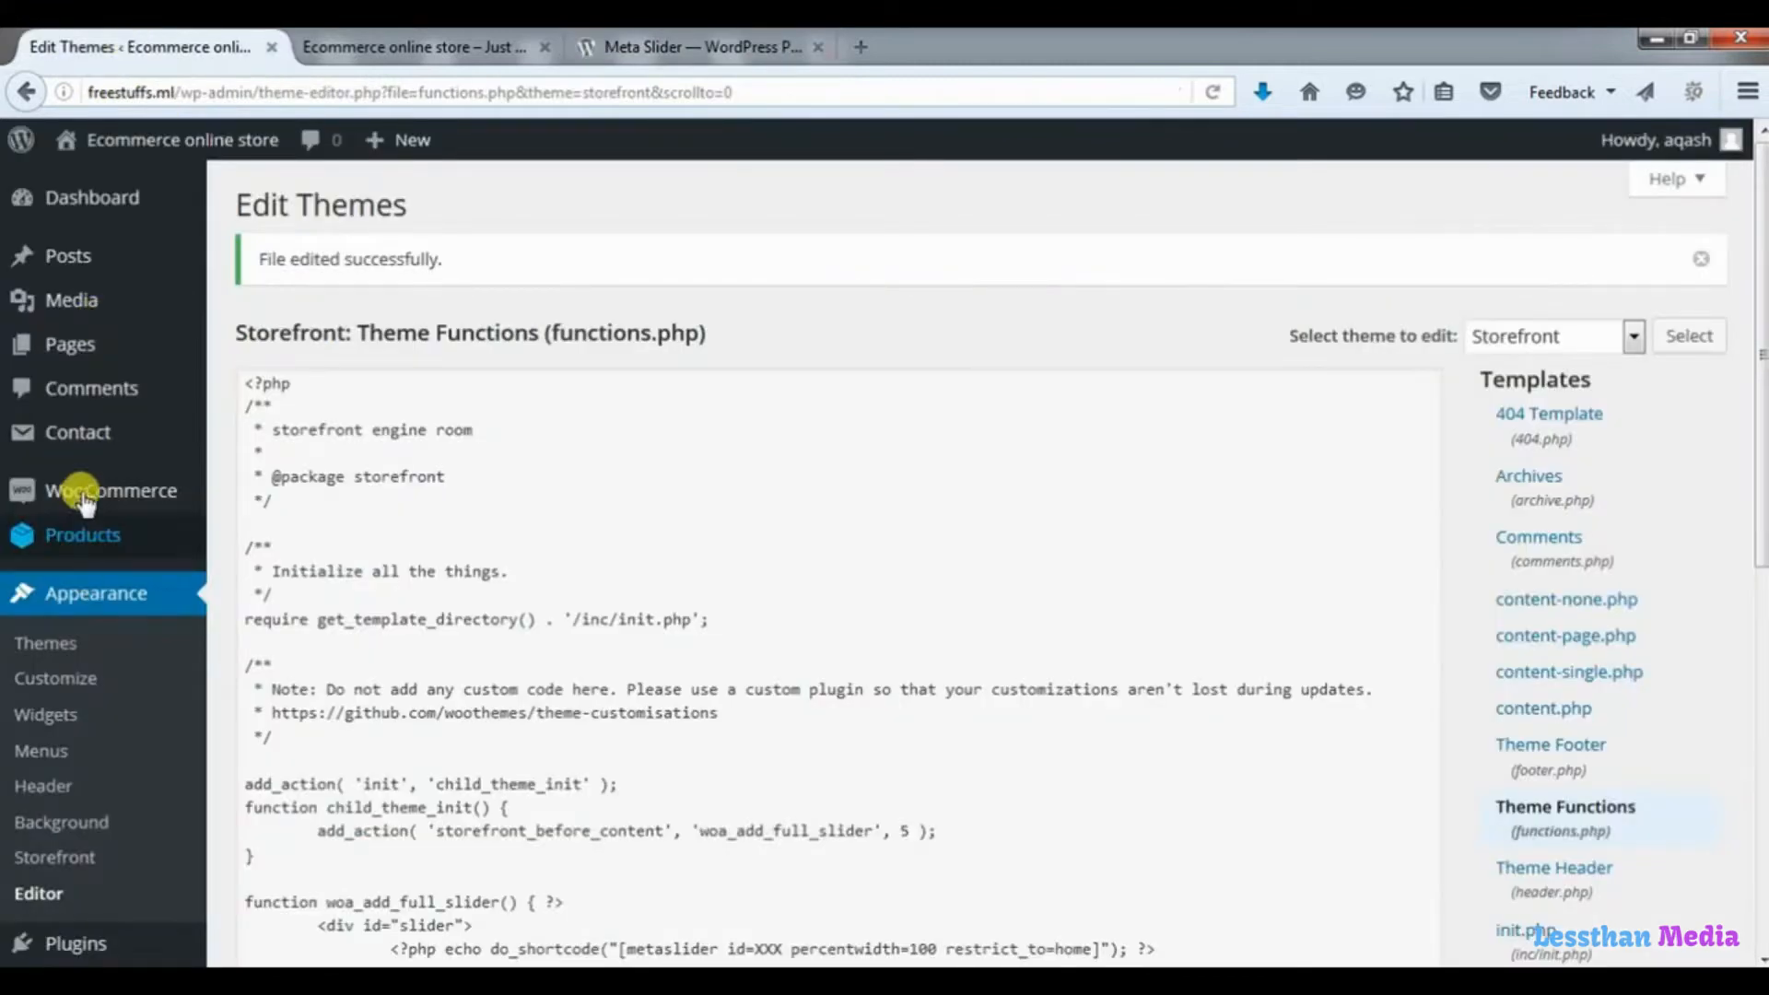
left_click_drag(1761, 353, 1761, 591)
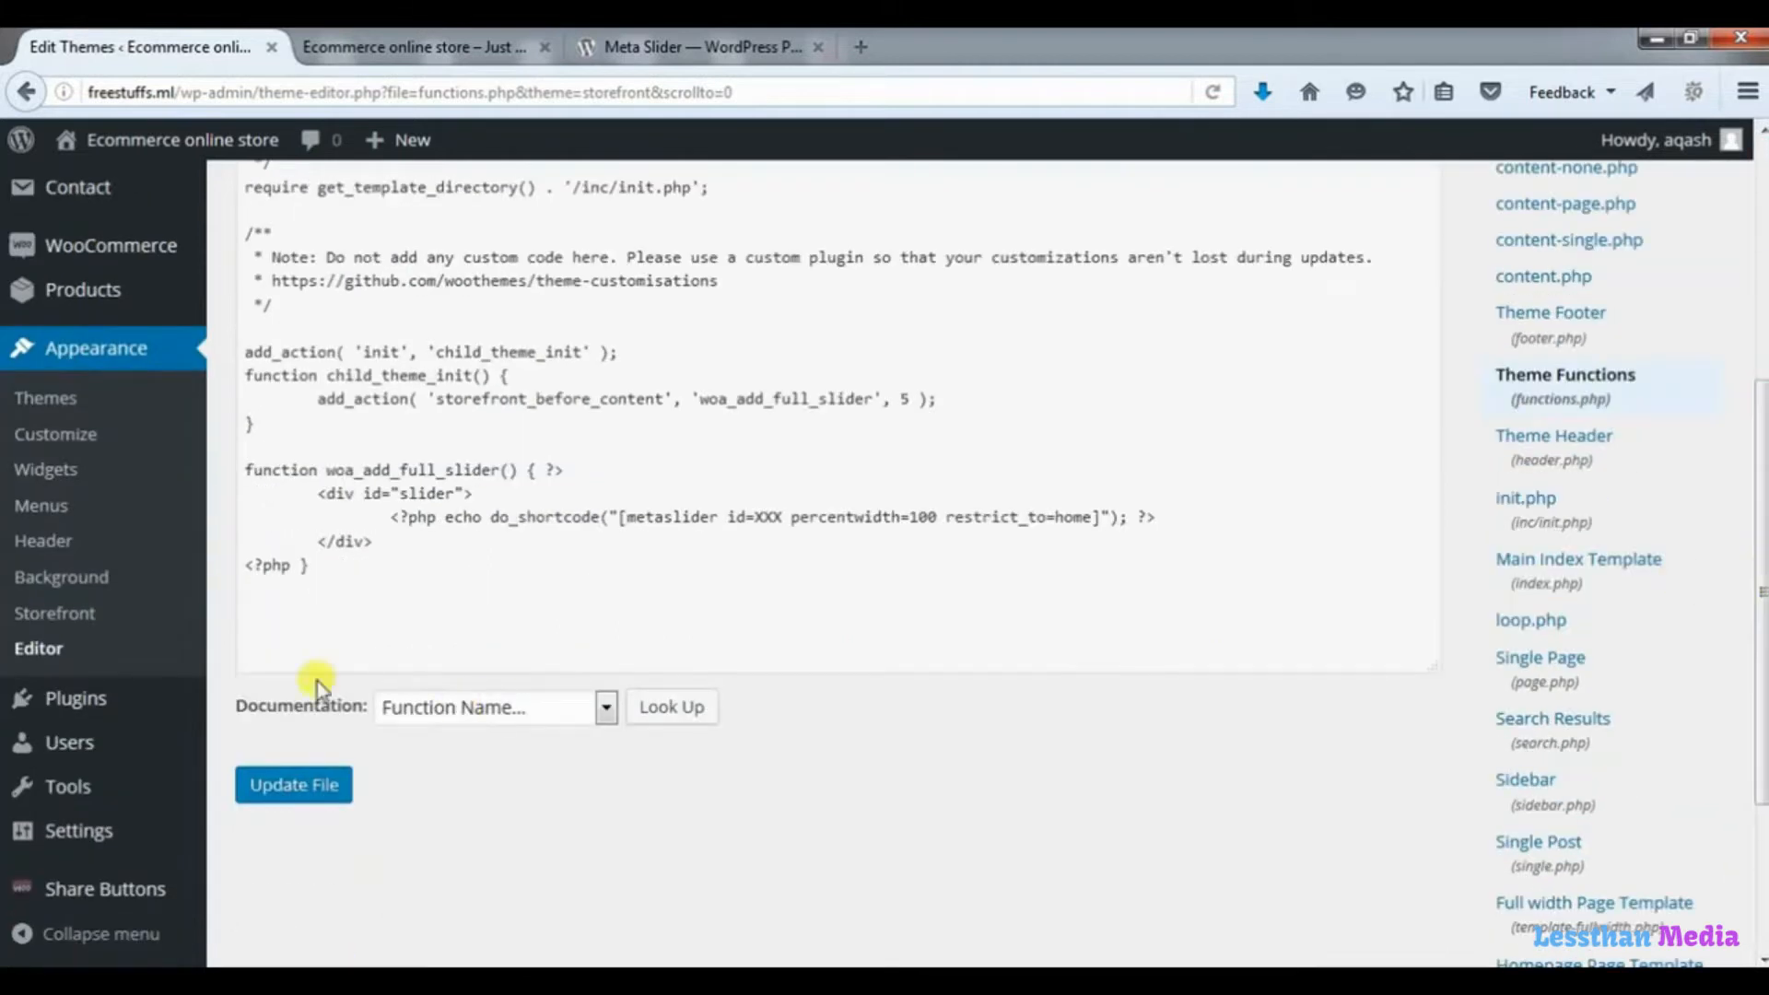
left_click(99, 709)
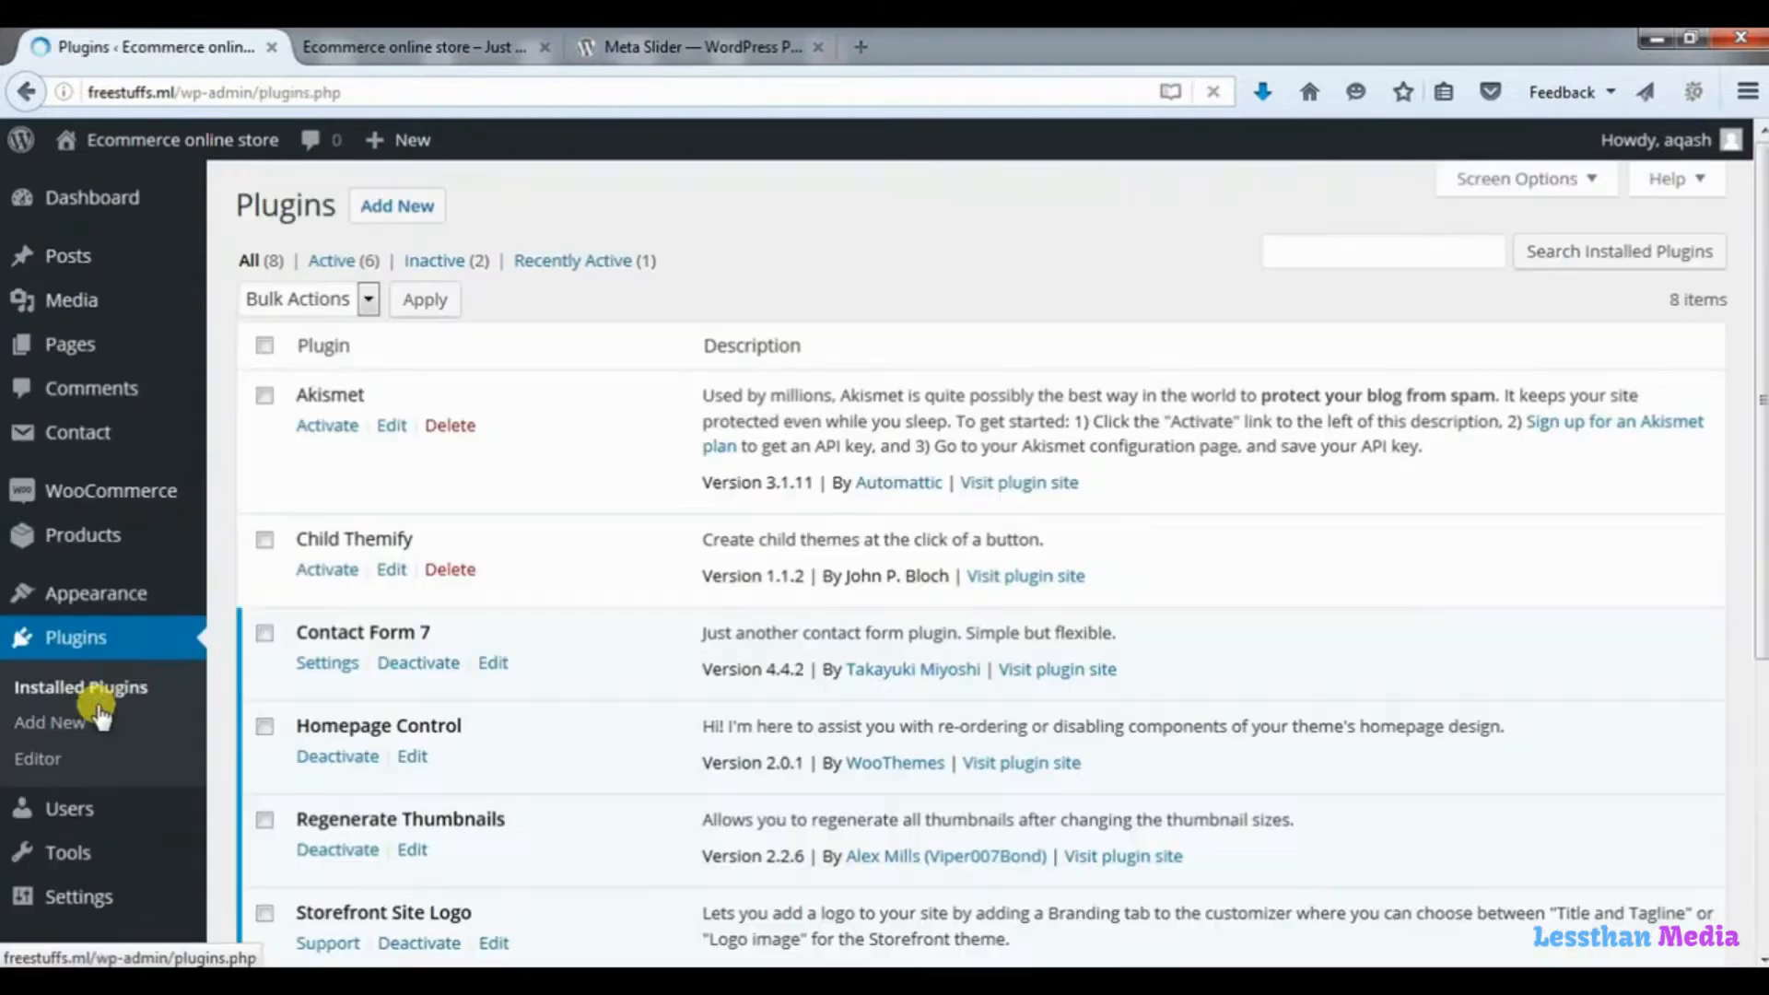
left_click(398, 208)
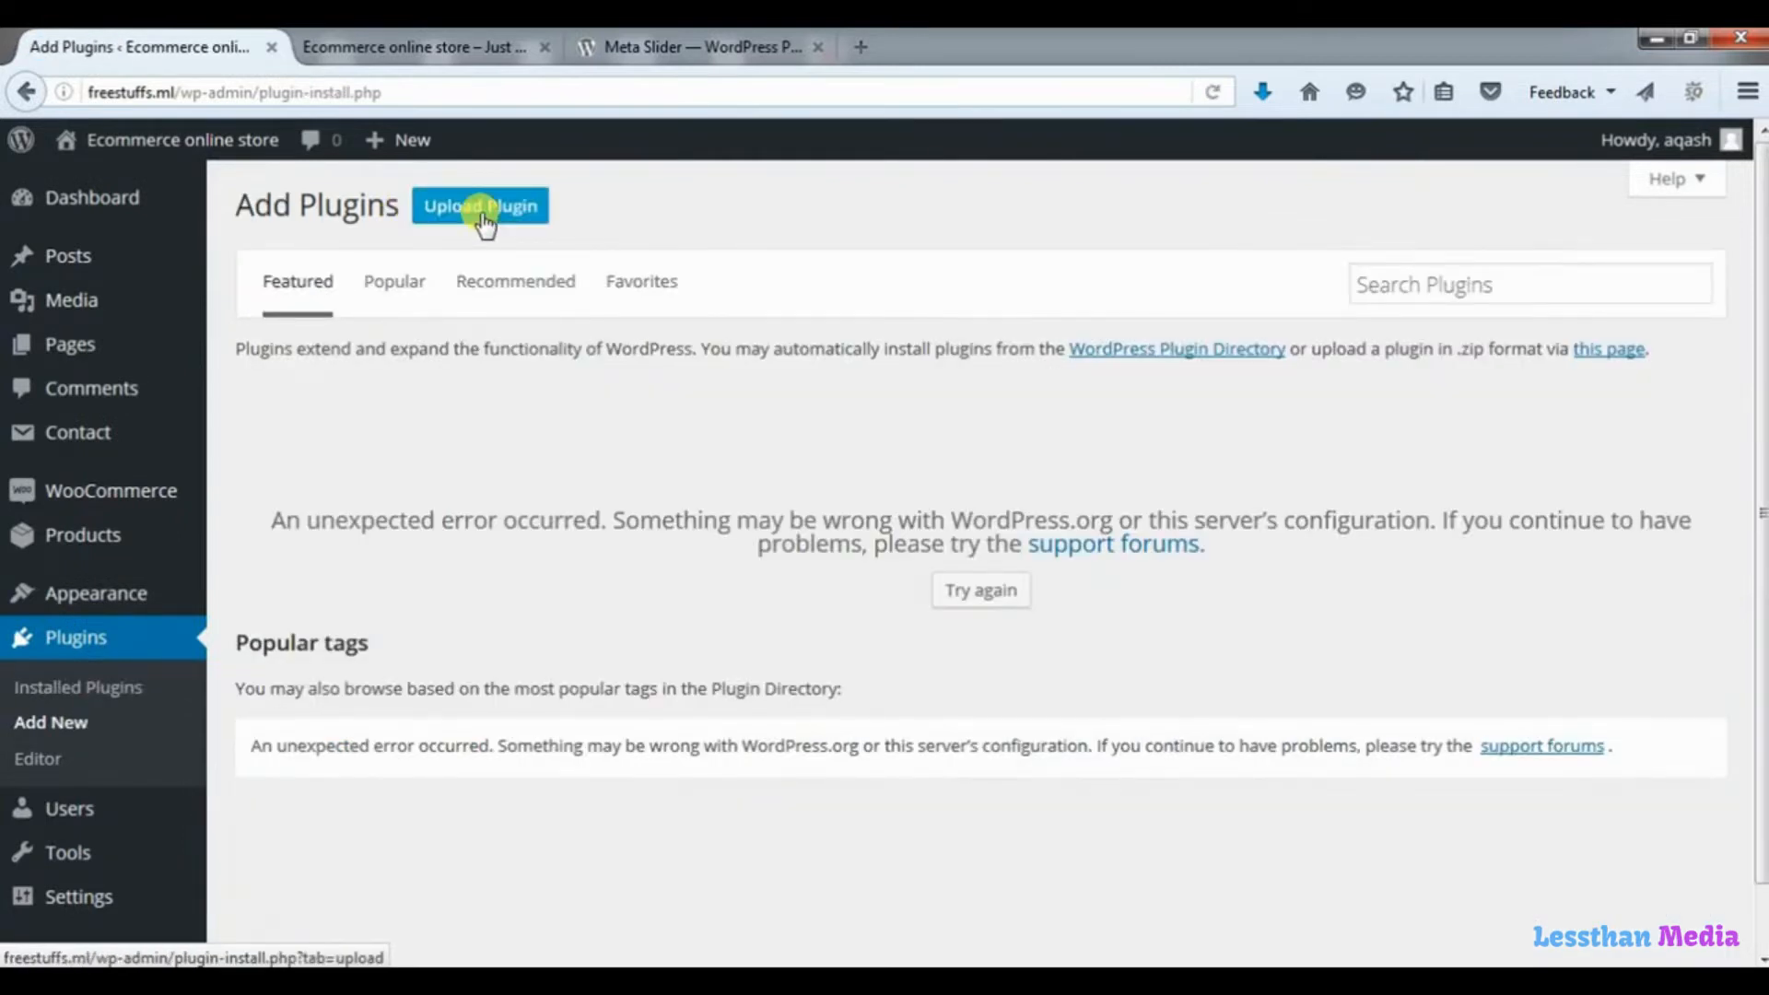
left_click(481, 208)
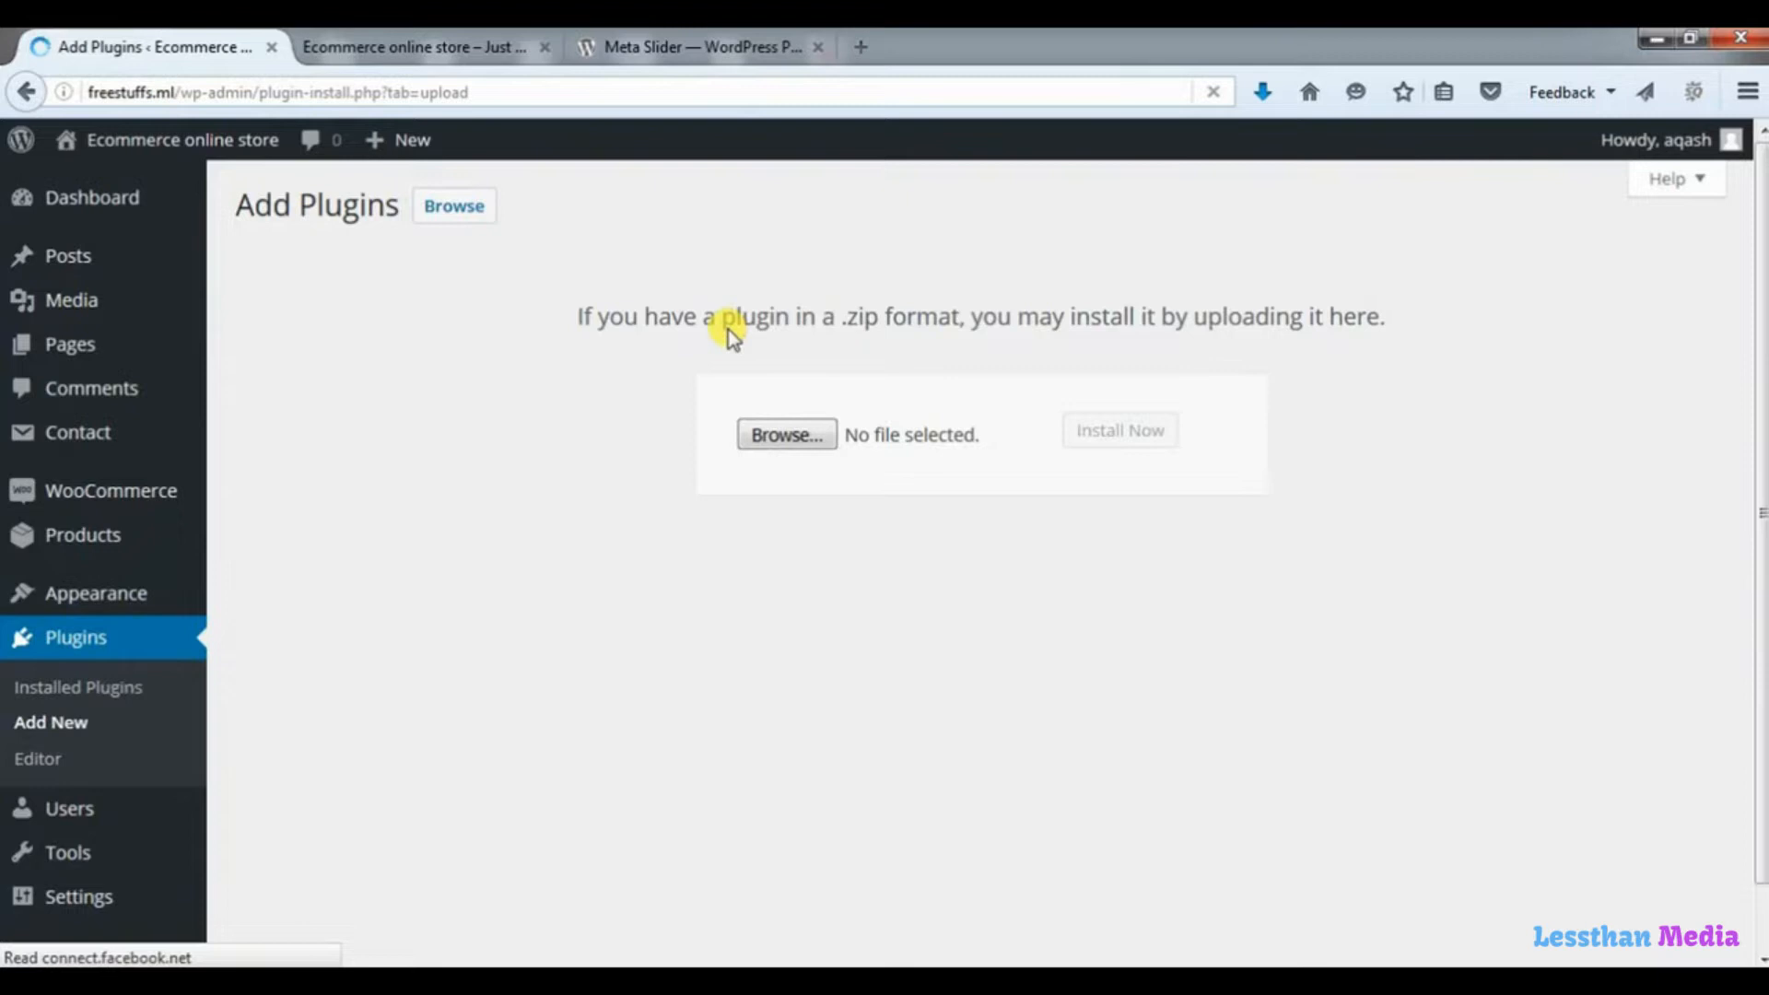
Install the plugin from the ml-slider.3.3.7 file in the "plugins wordpress" folder and activate it.
left_click(805, 444)
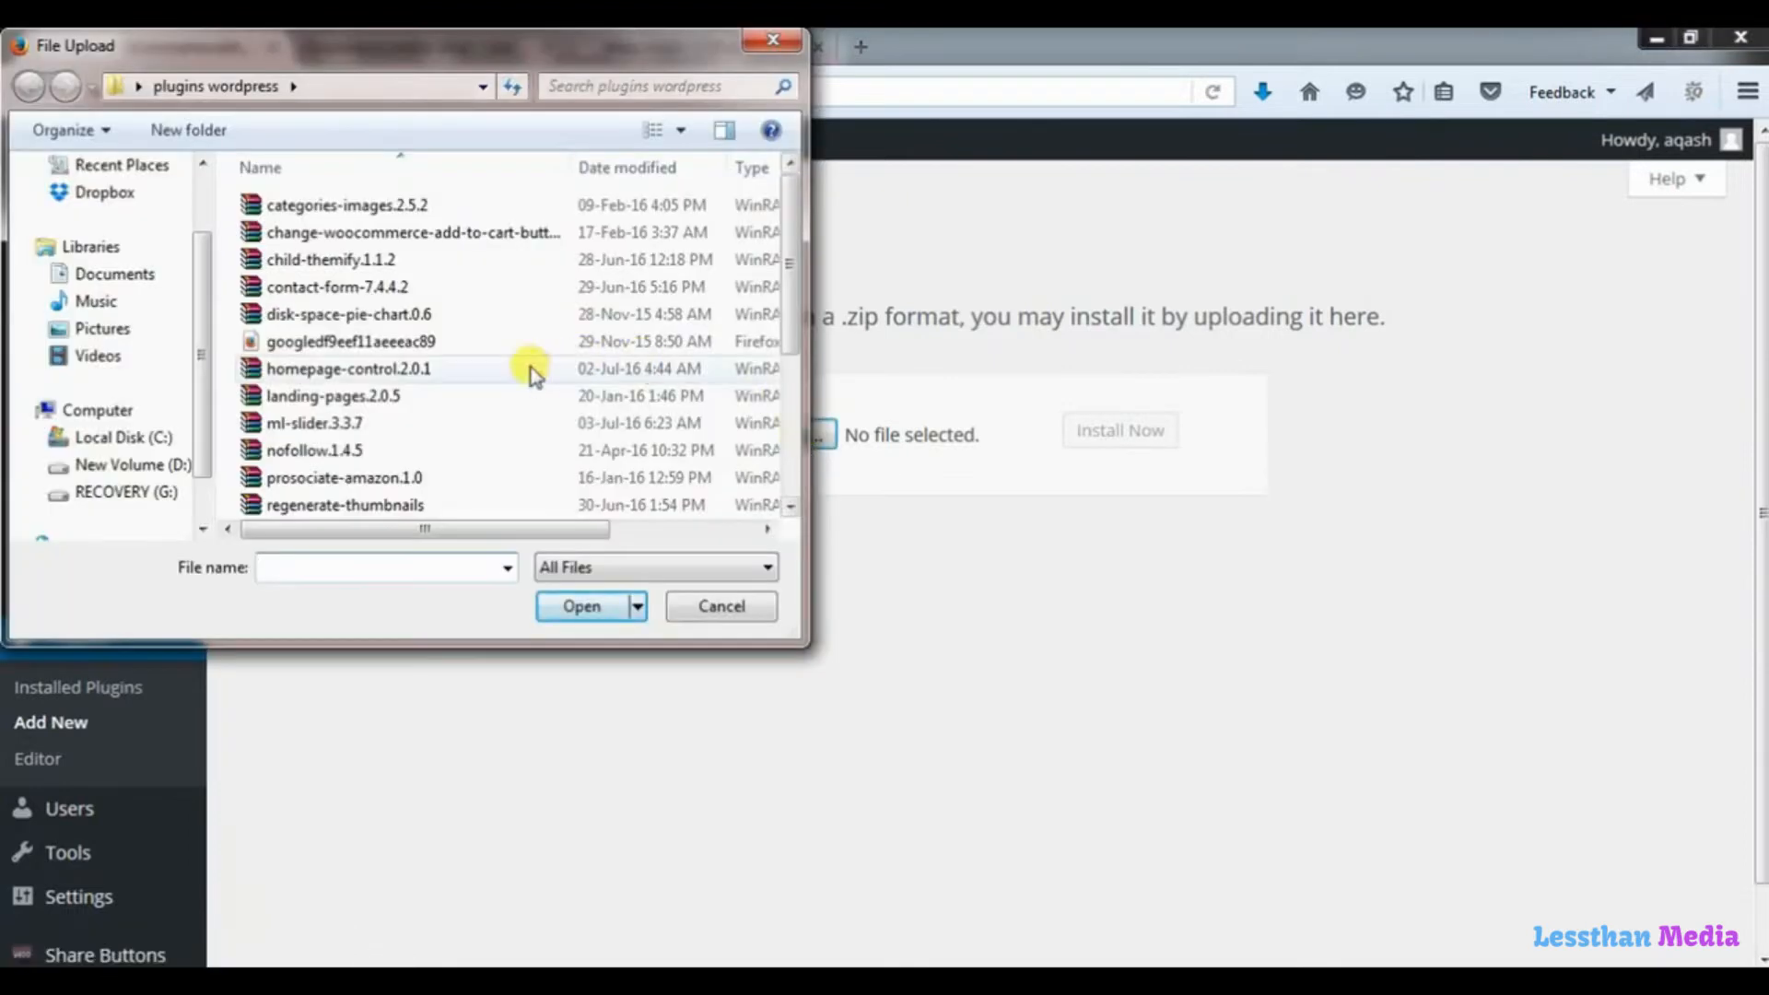
left_click(327, 426)
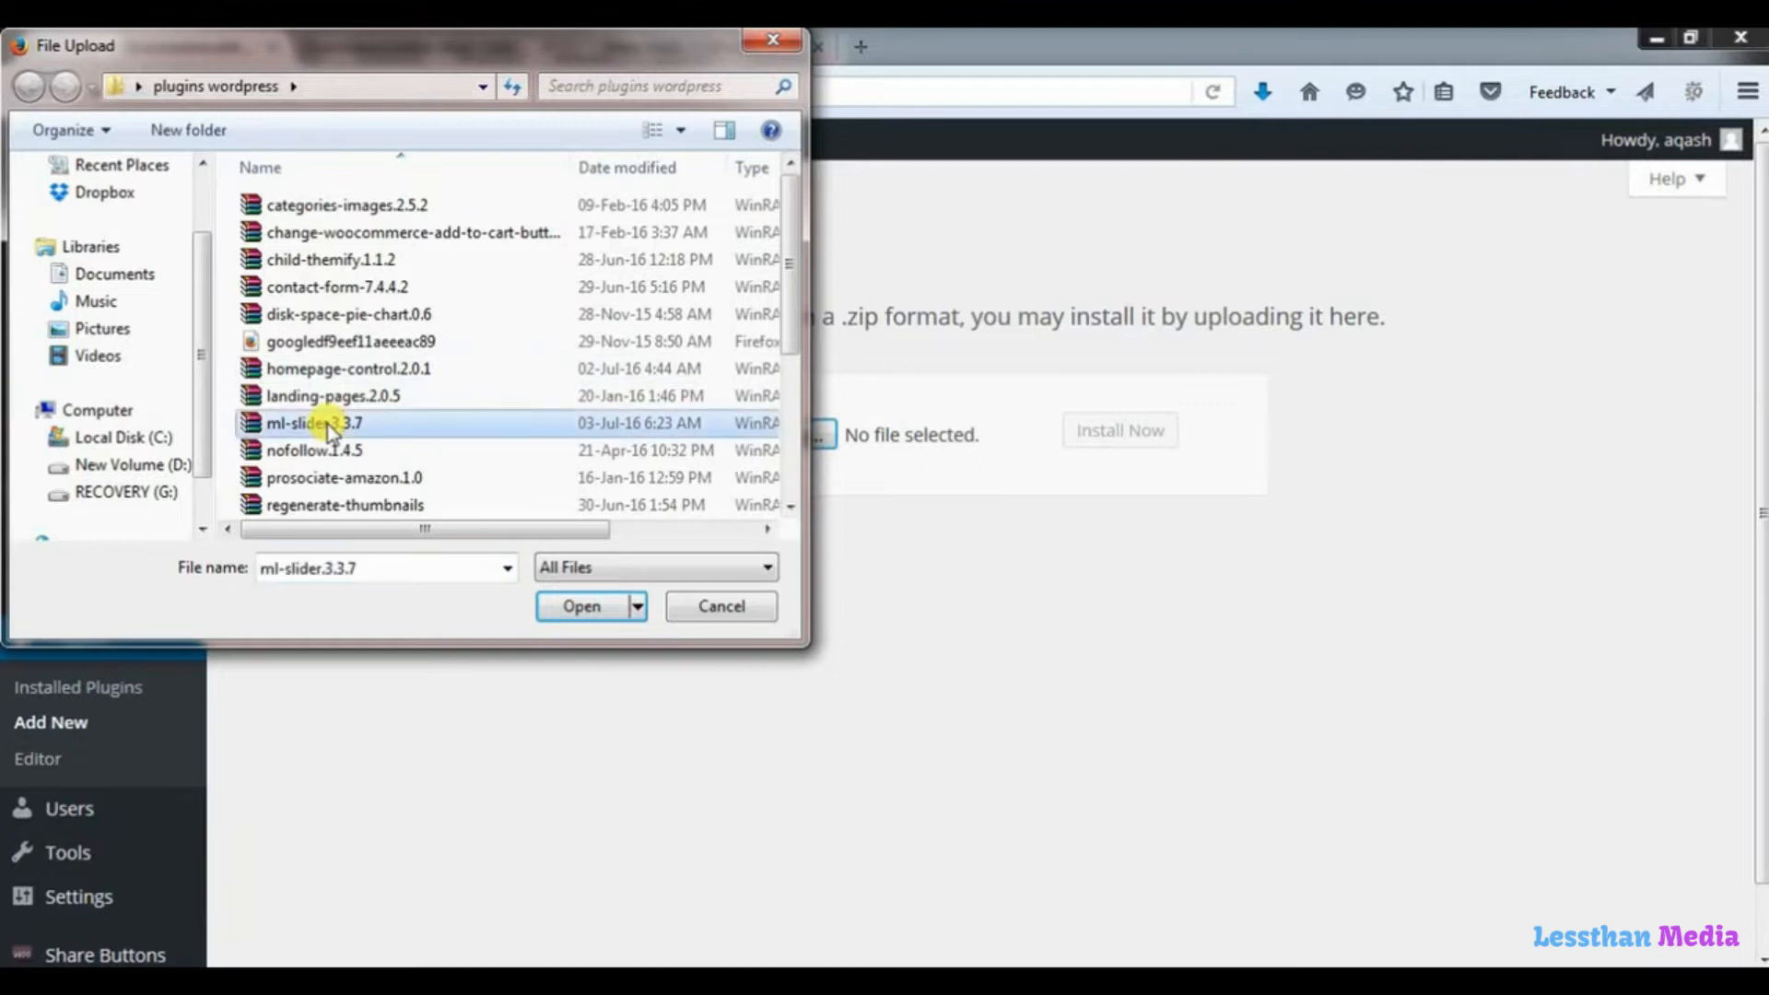
left_click(583, 608)
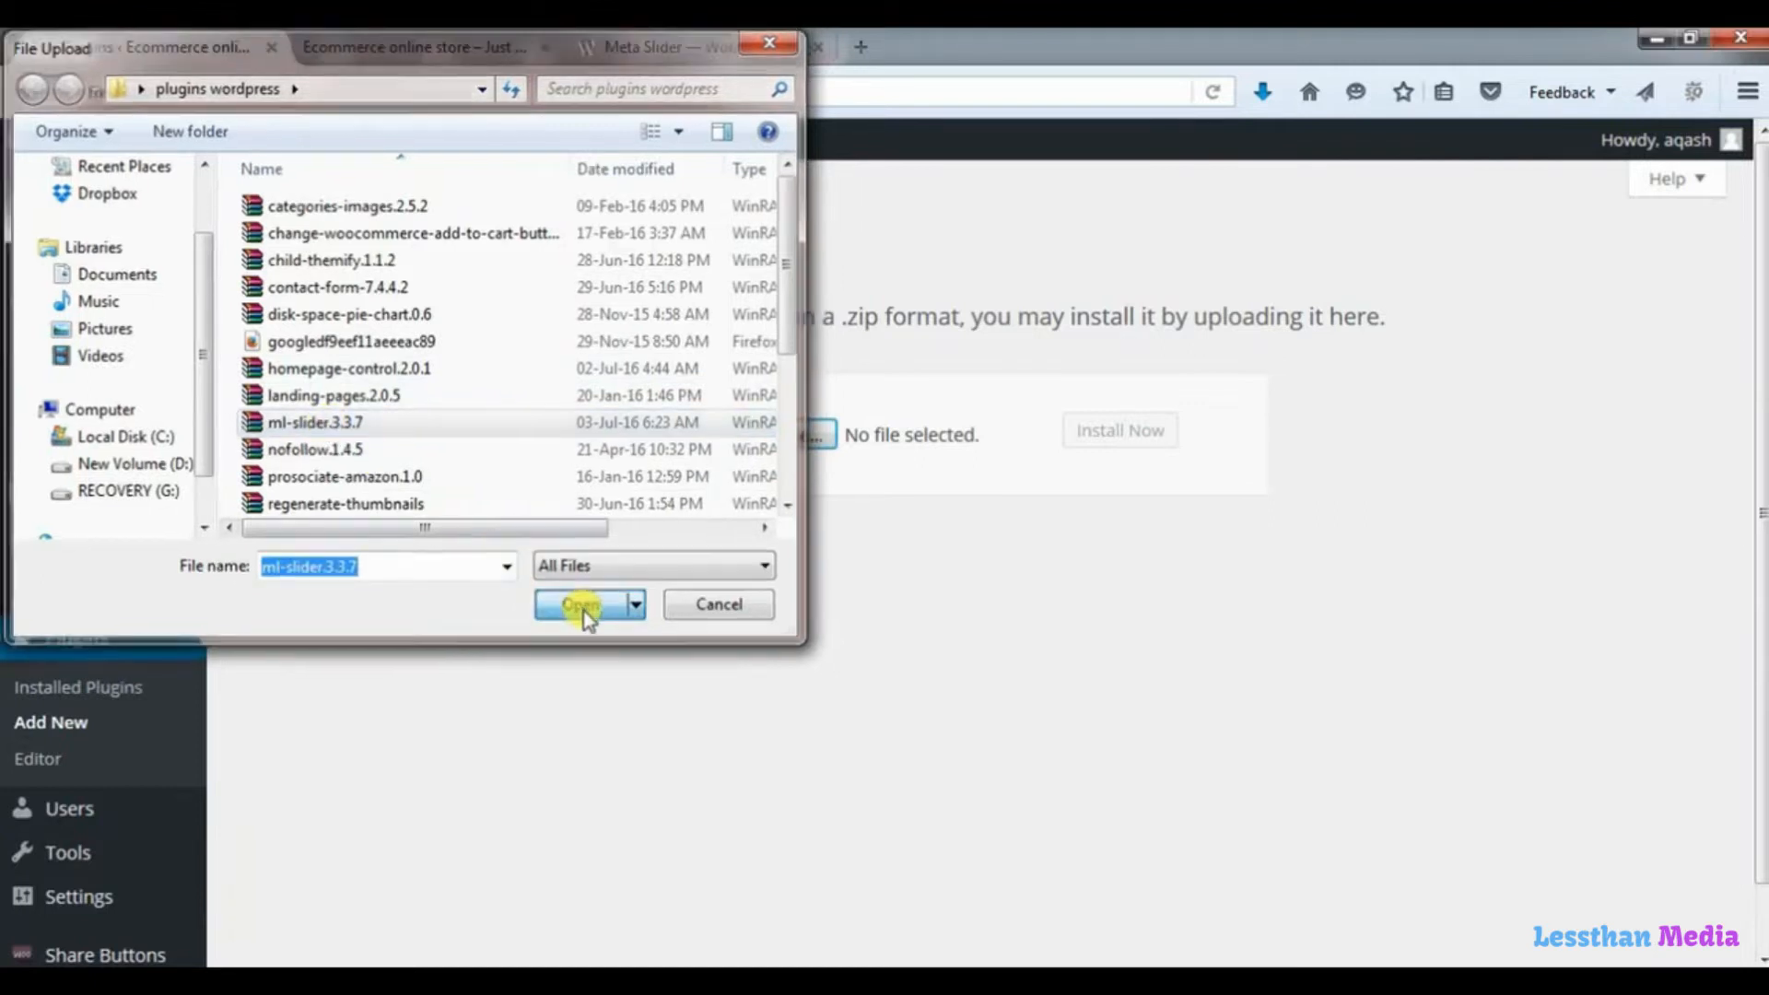
left_click(1135, 442)
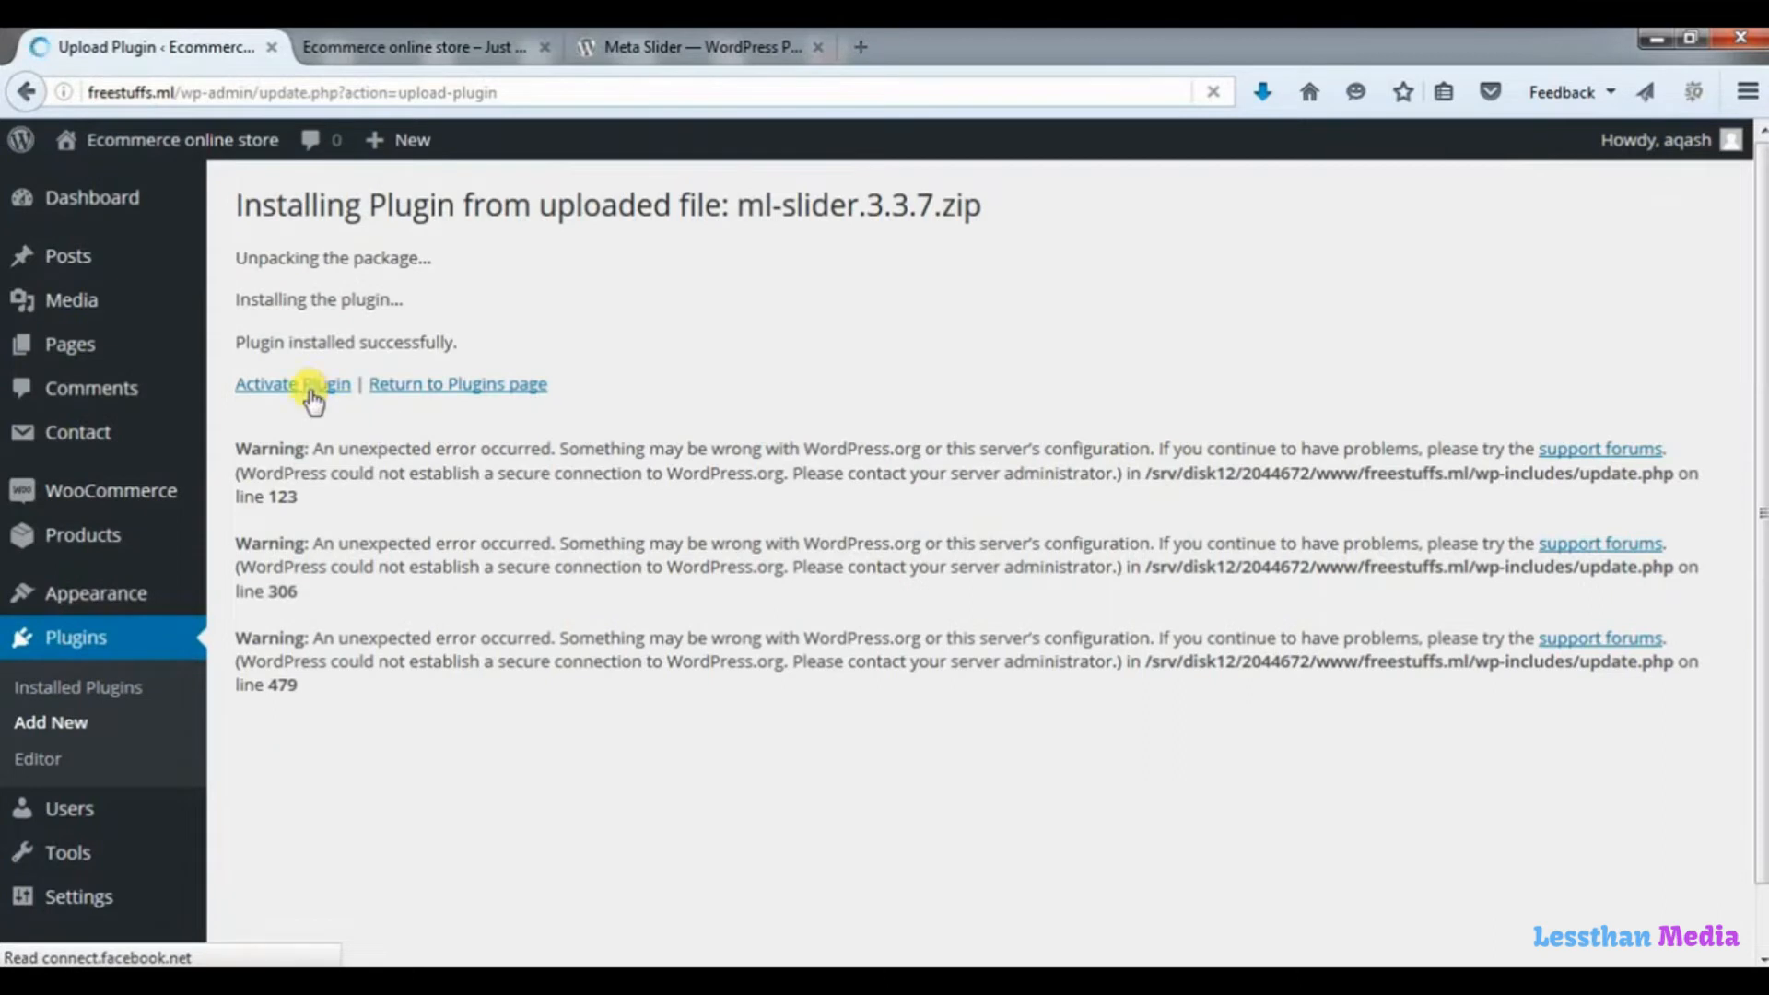
left_click(313, 387)
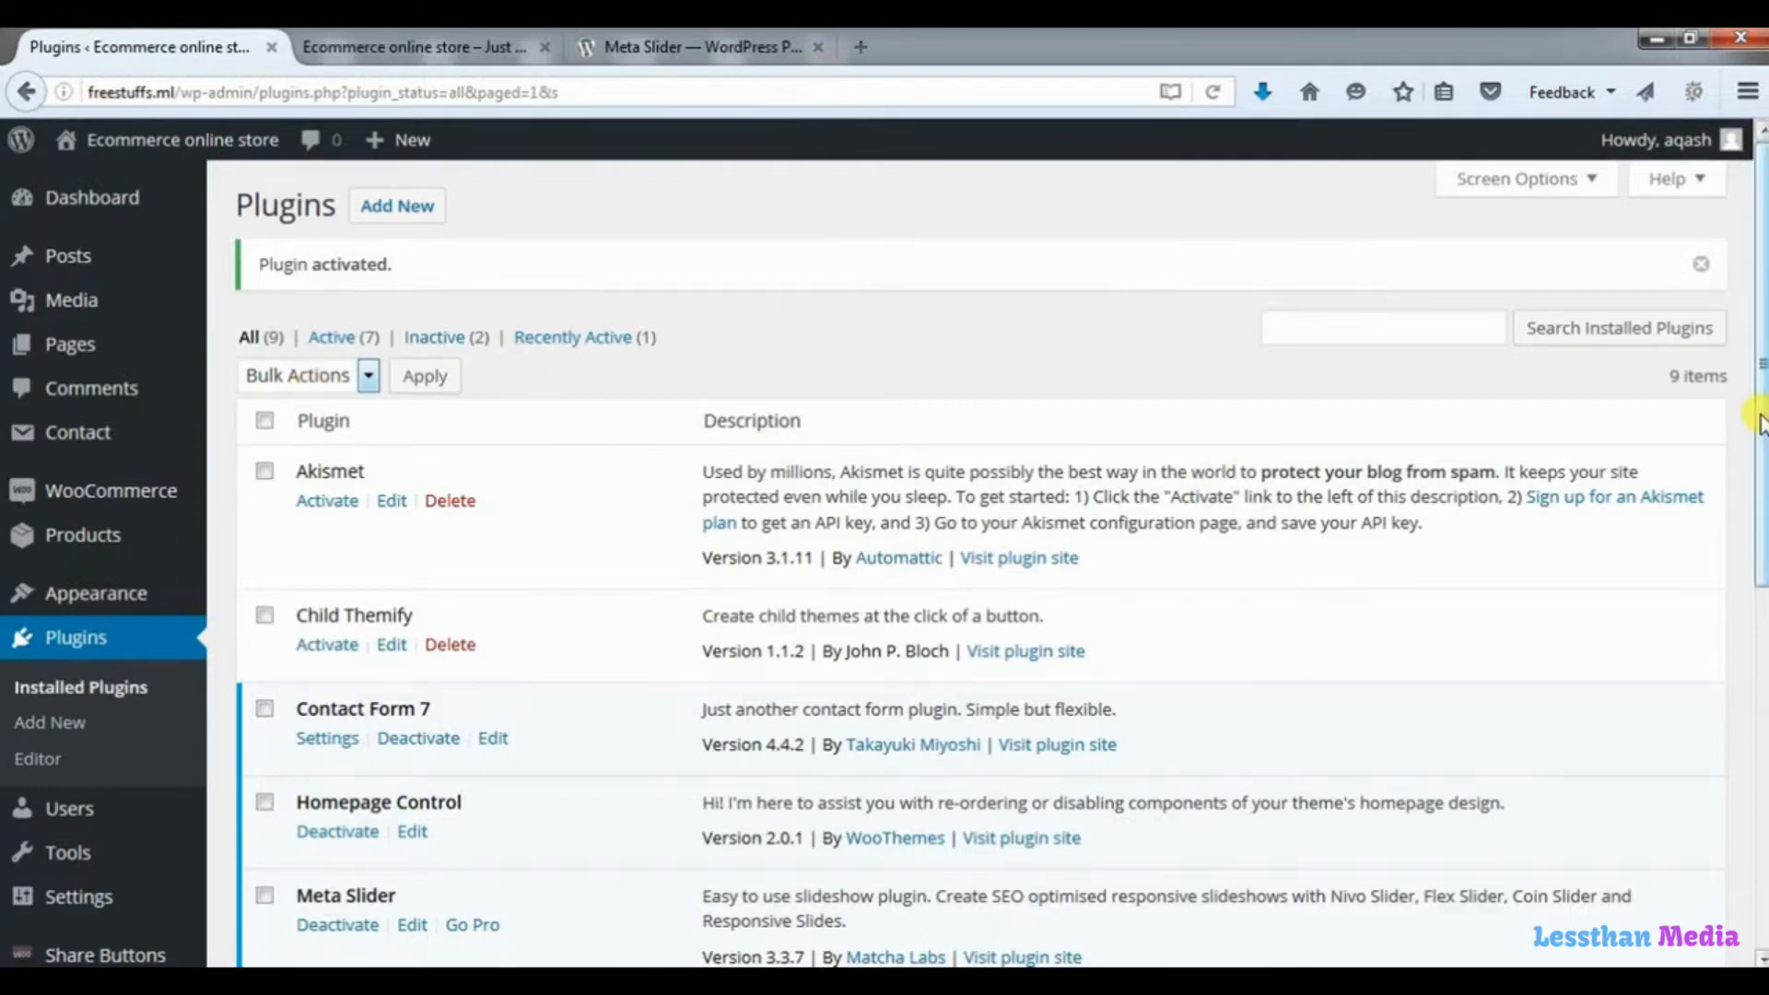
Create a first slideshow in Meta Slider and name it "homepage slider".
scroll(1760, 442, "down", 4)
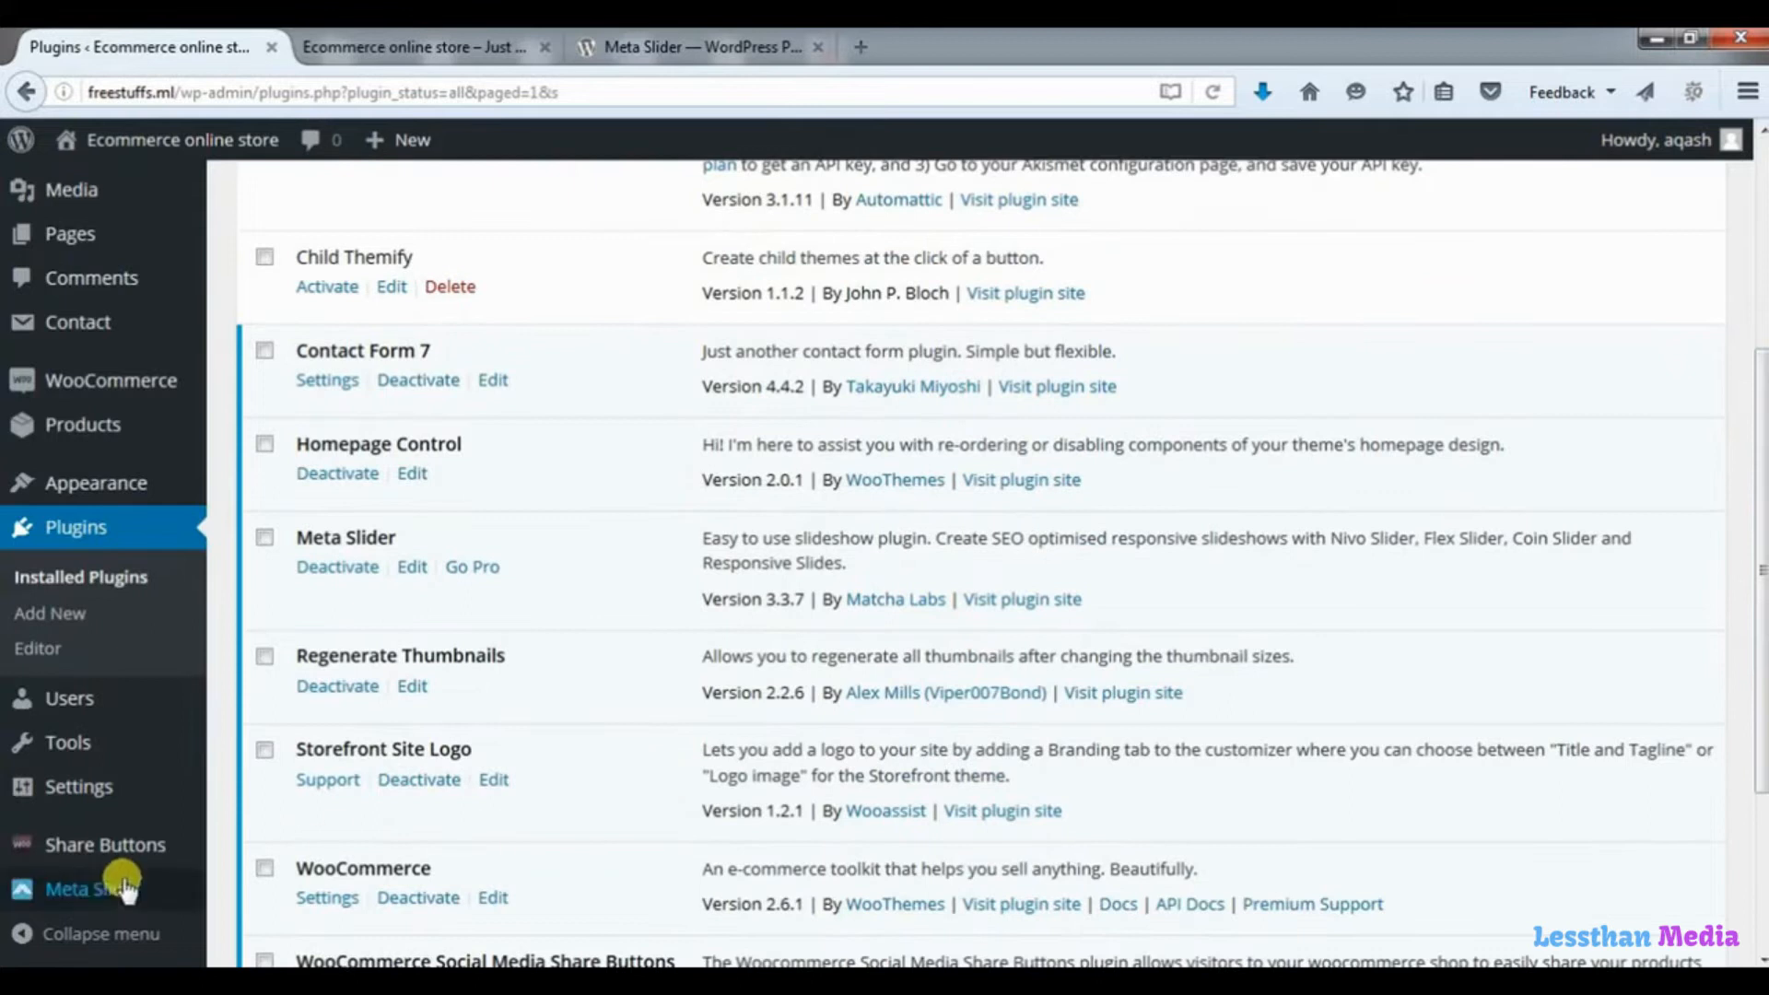
mouse_move(101, 890)
left_click(93, 891)
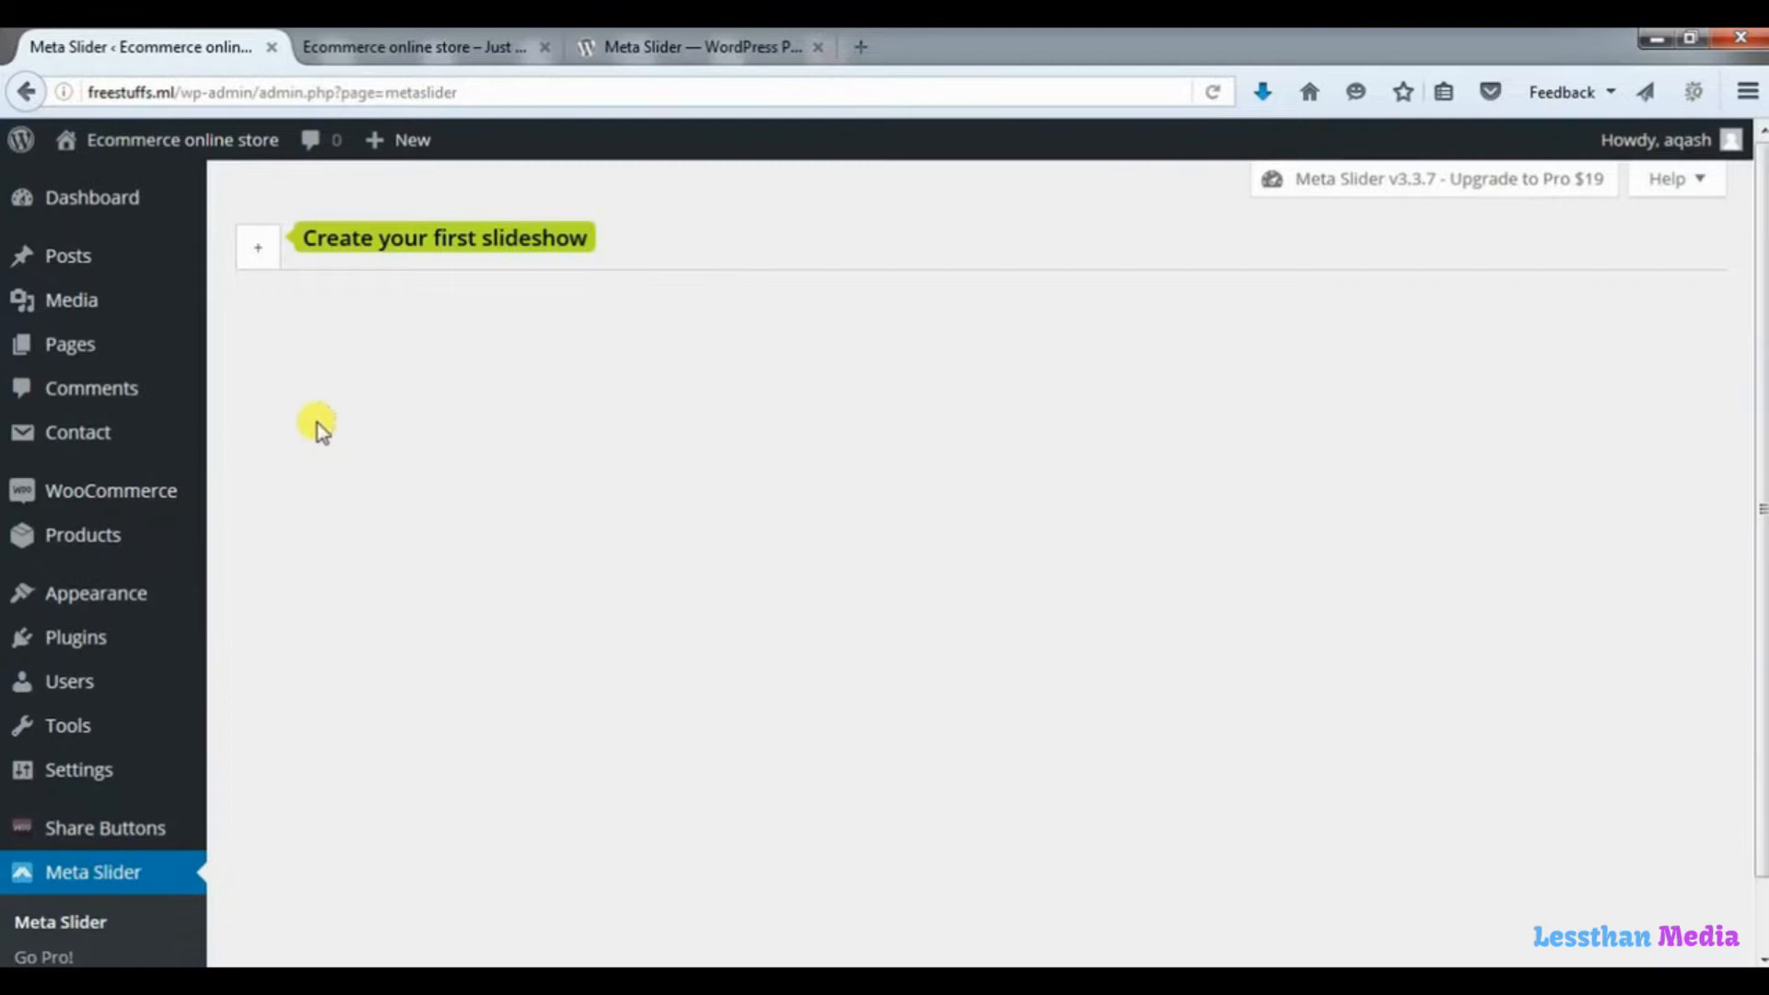
left_click(259, 249)
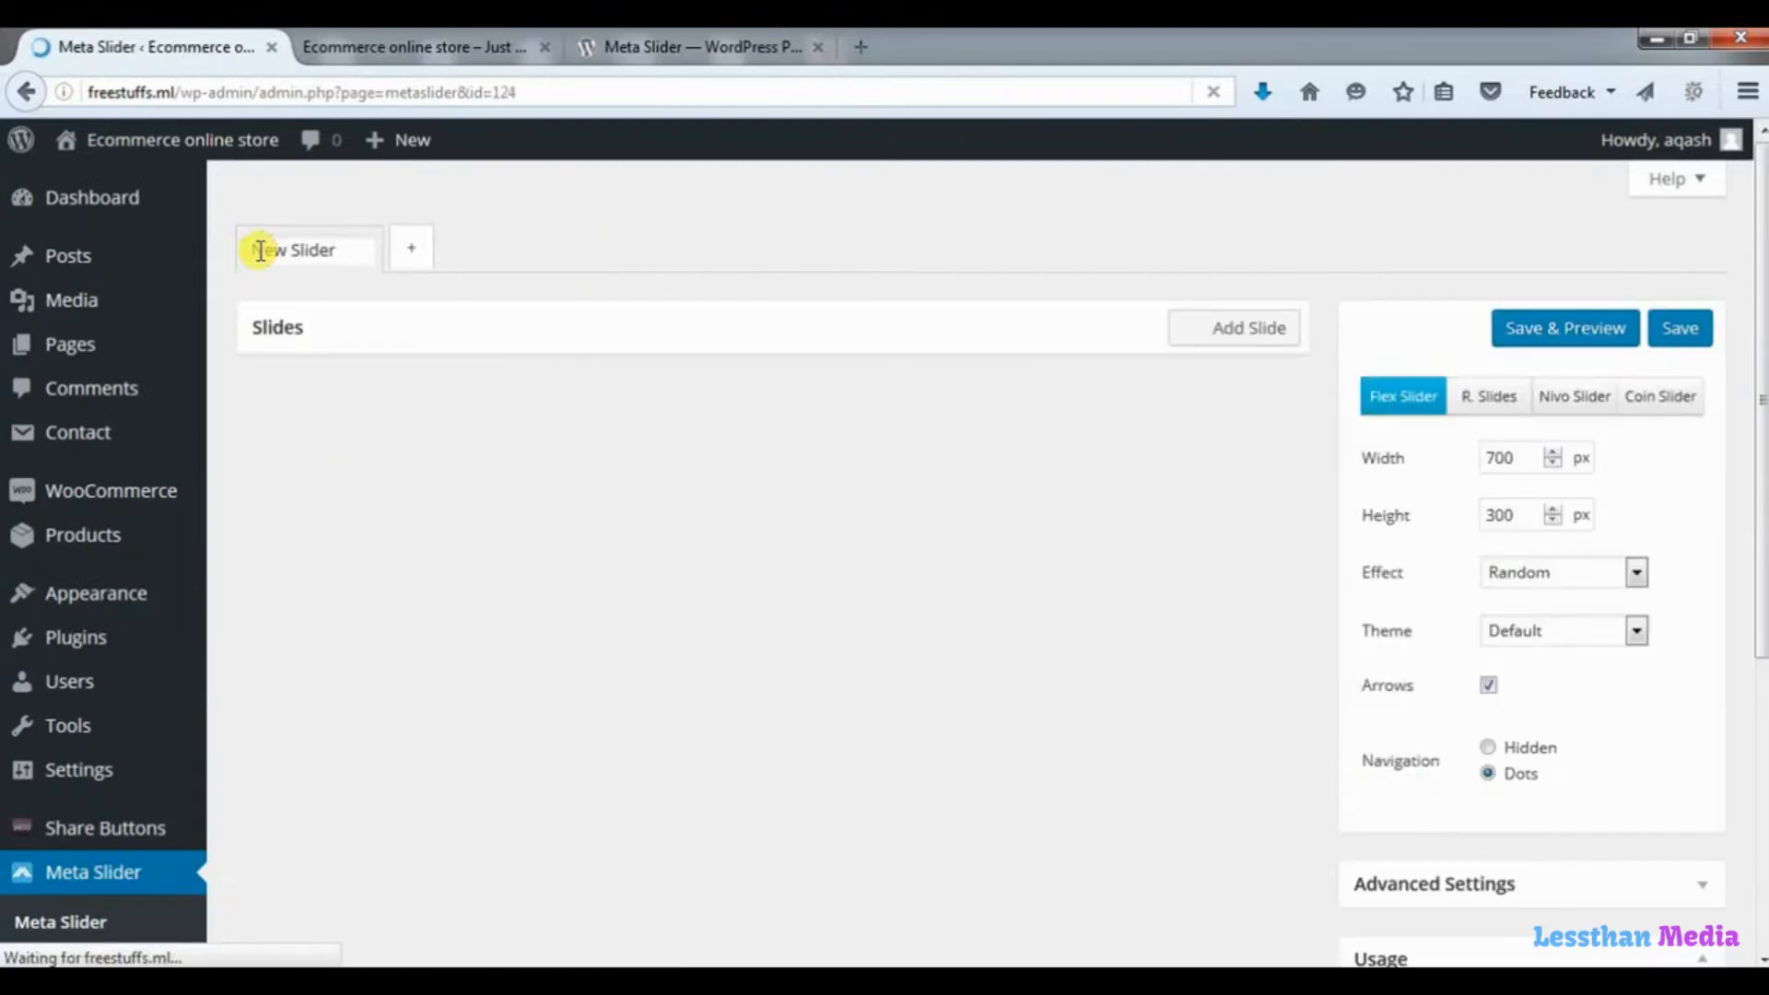
left_click(311, 249)
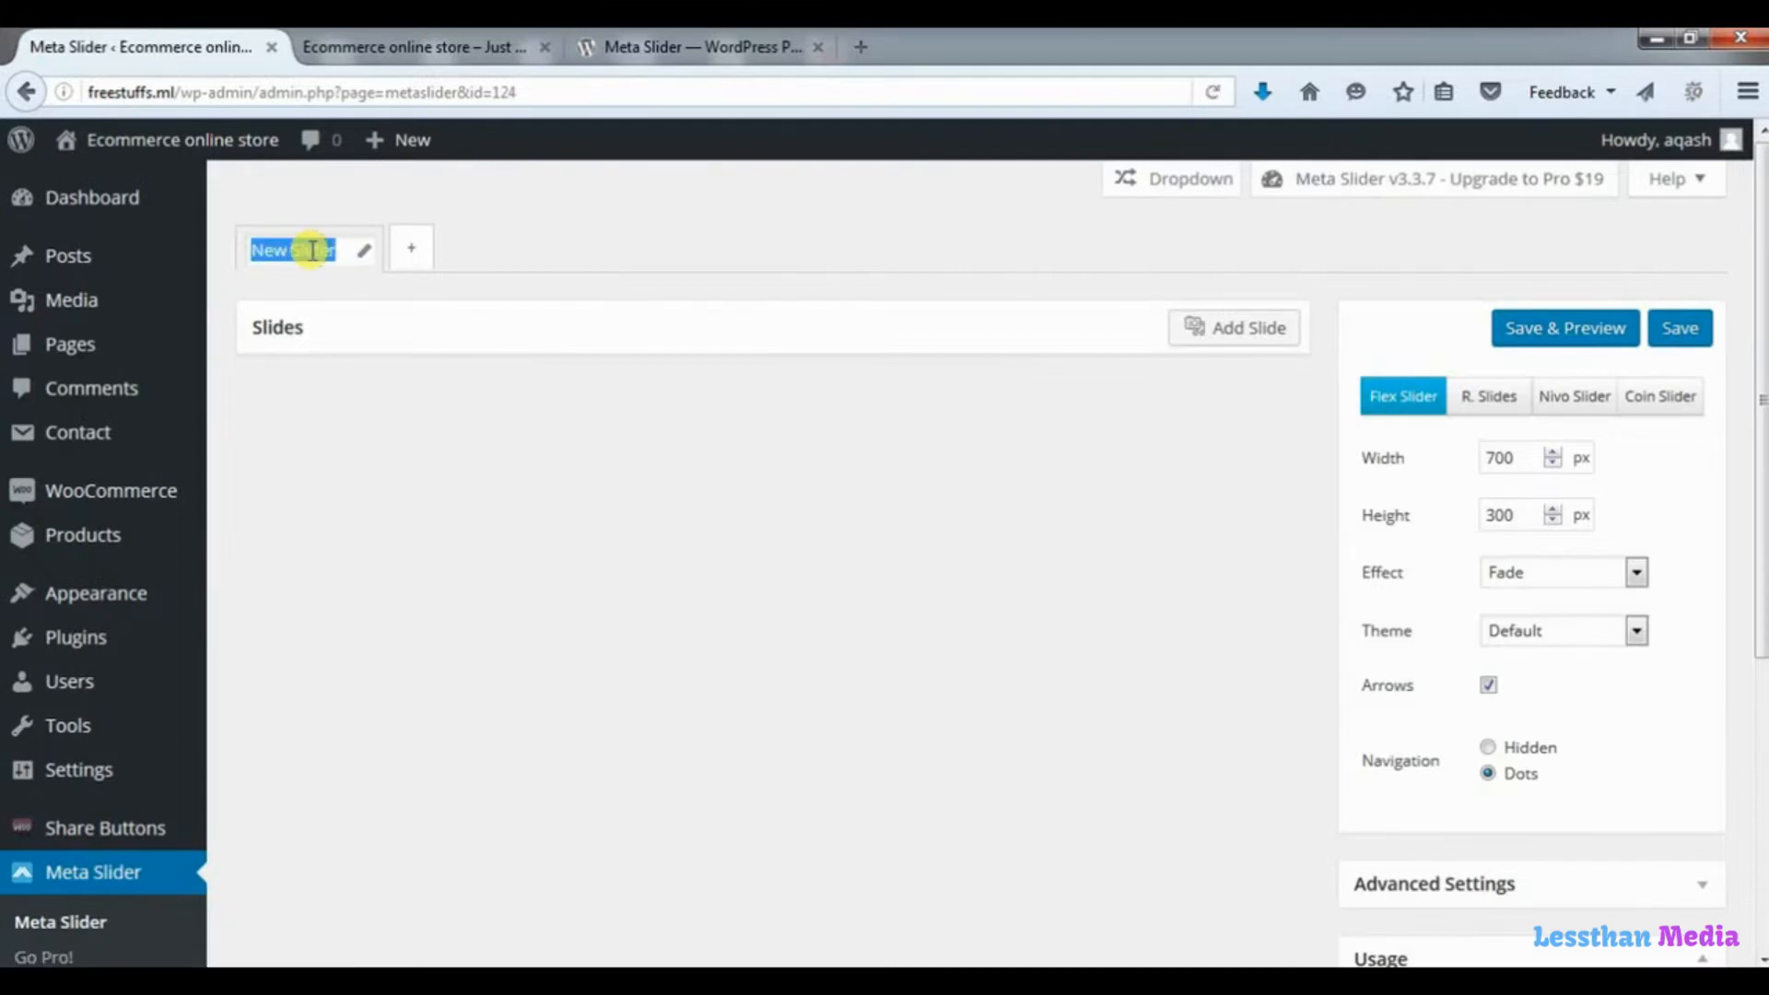
type("ho")
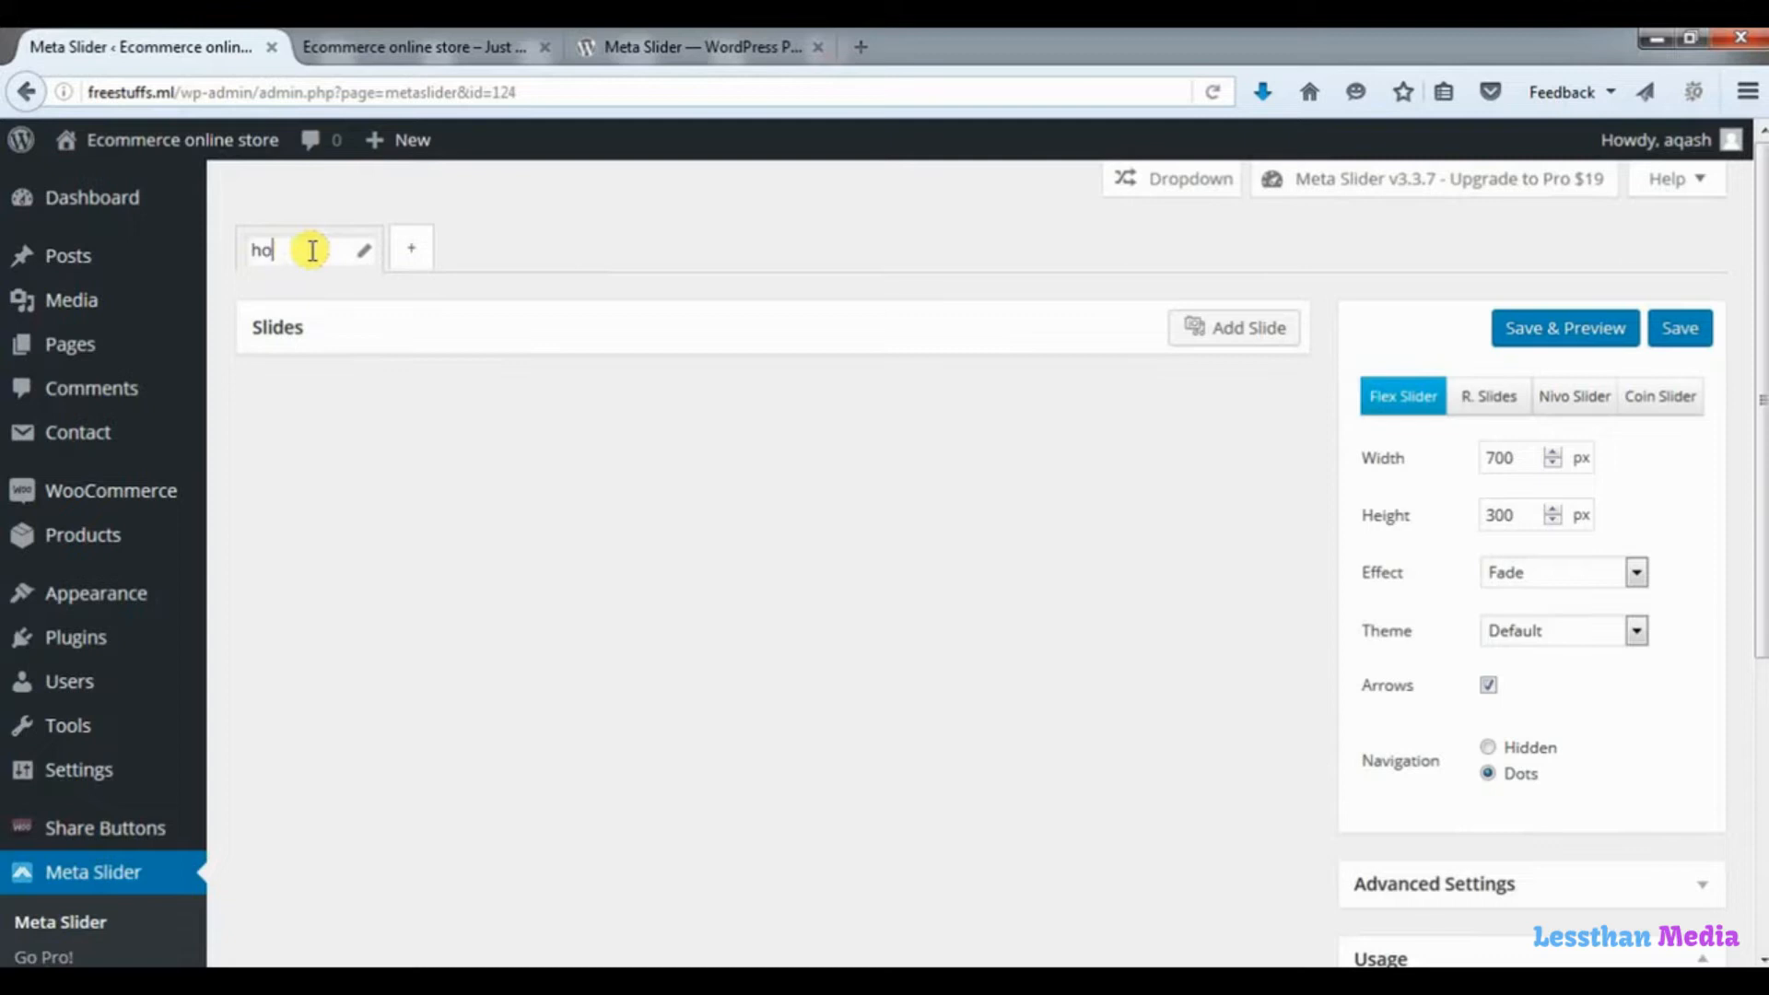
type("mepage slider")
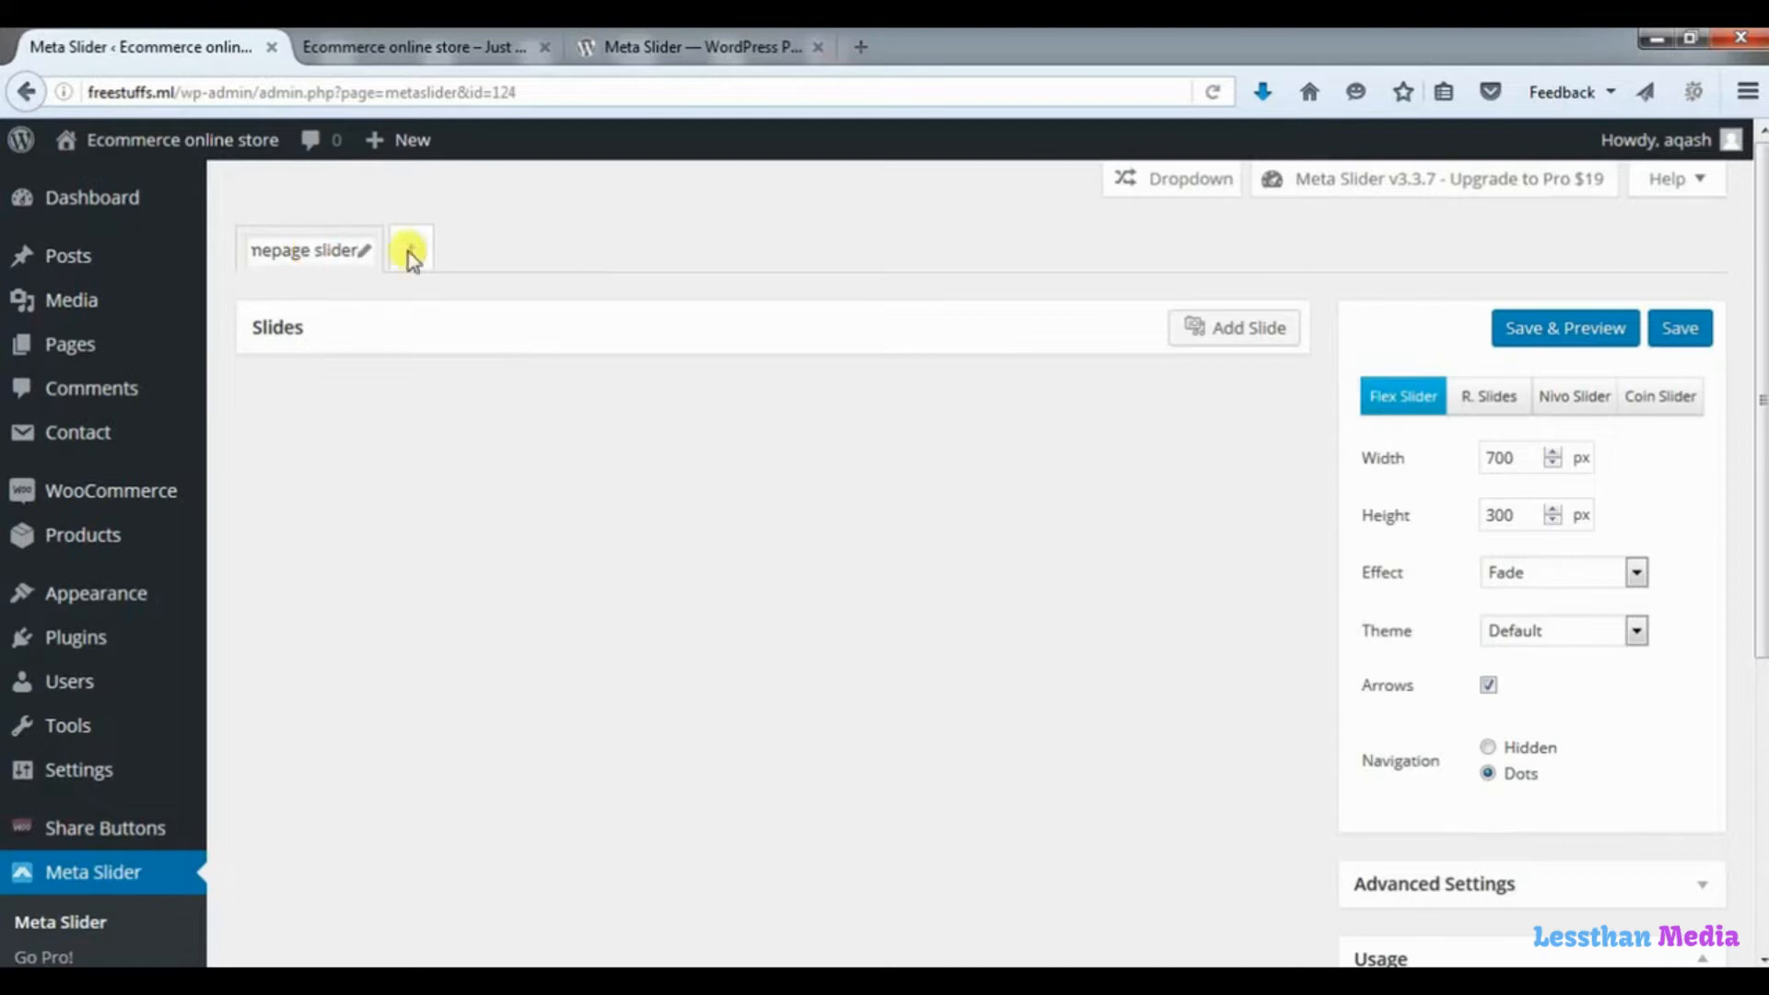
Start adding a slide and upload all six images from the "slide show images" folder inside the desktop's "pic" folder.
left_click(1230, 341)
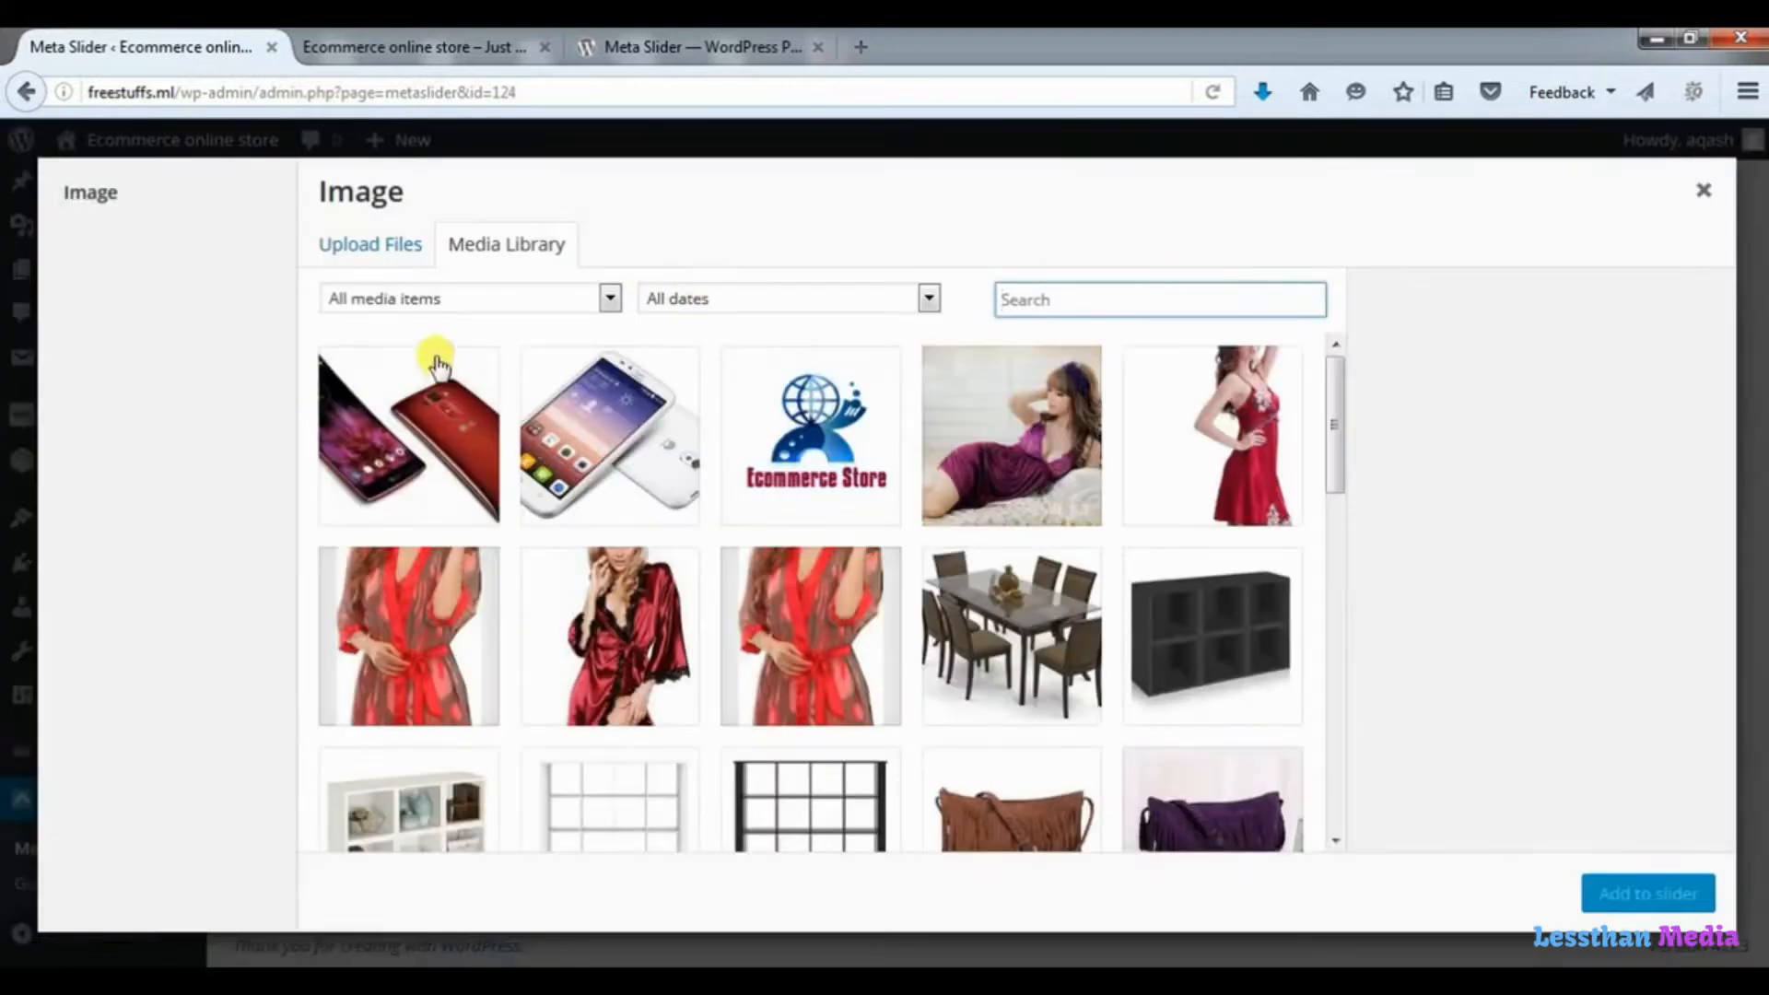
left_click(378, 252)
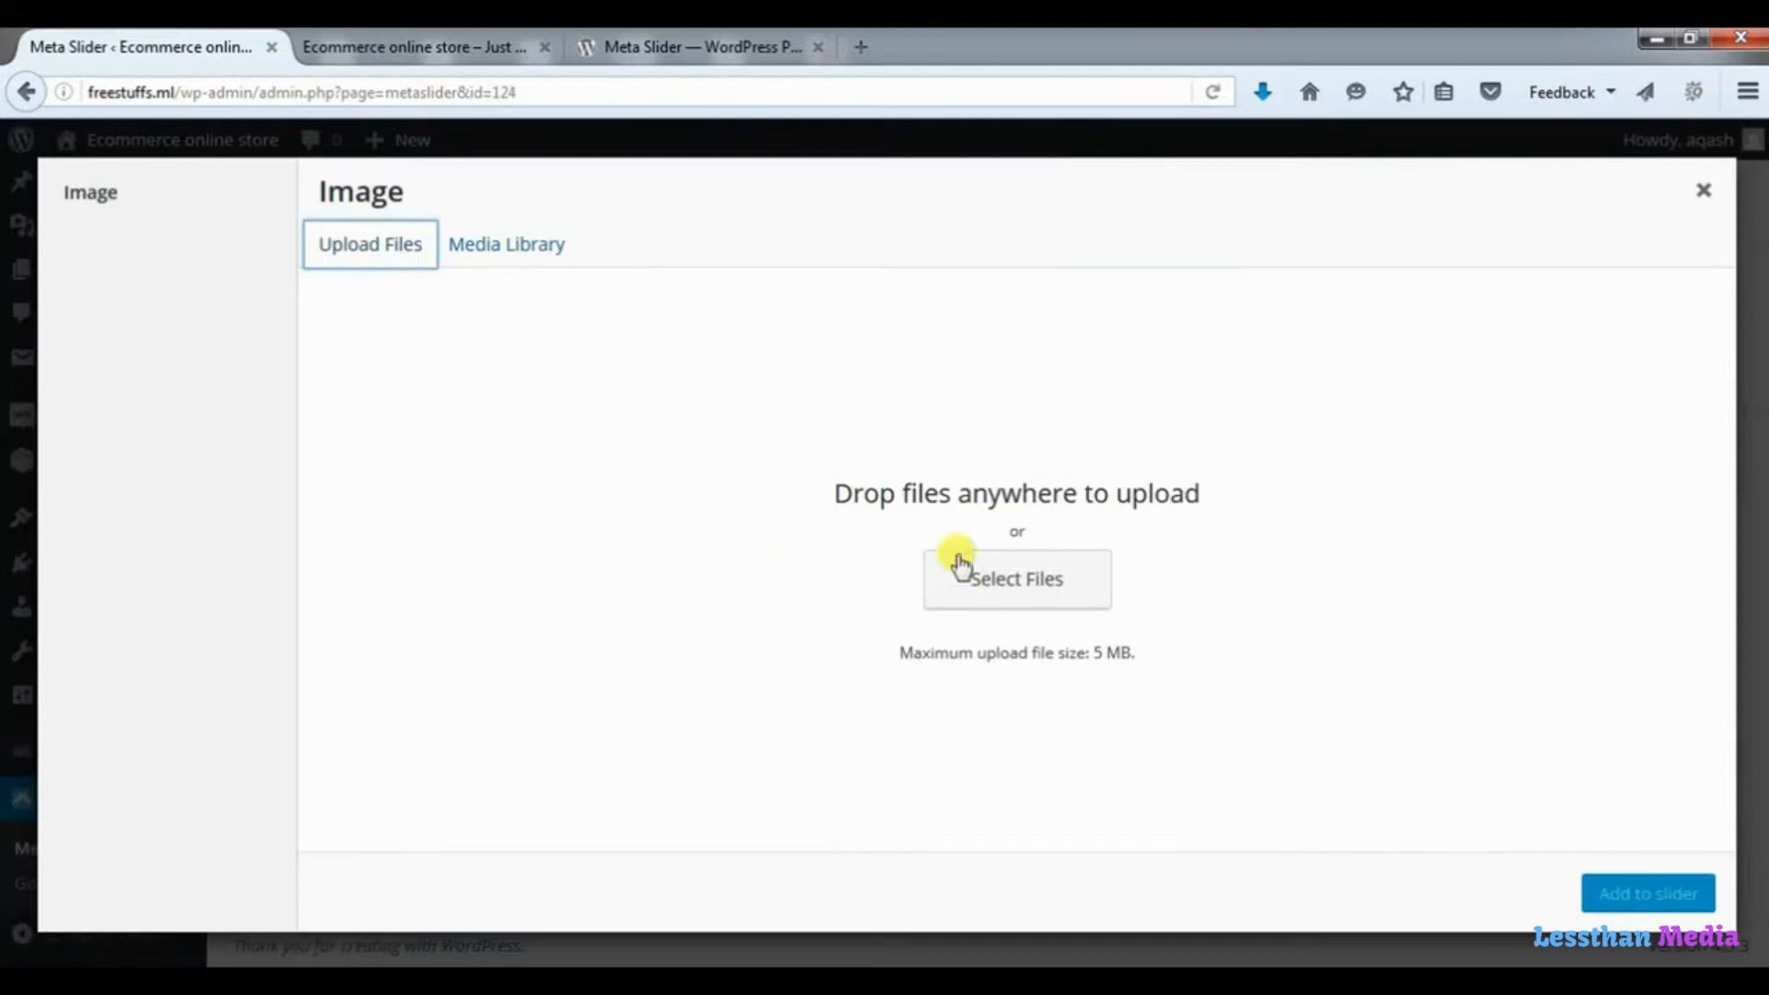
left_click(1005, 588)
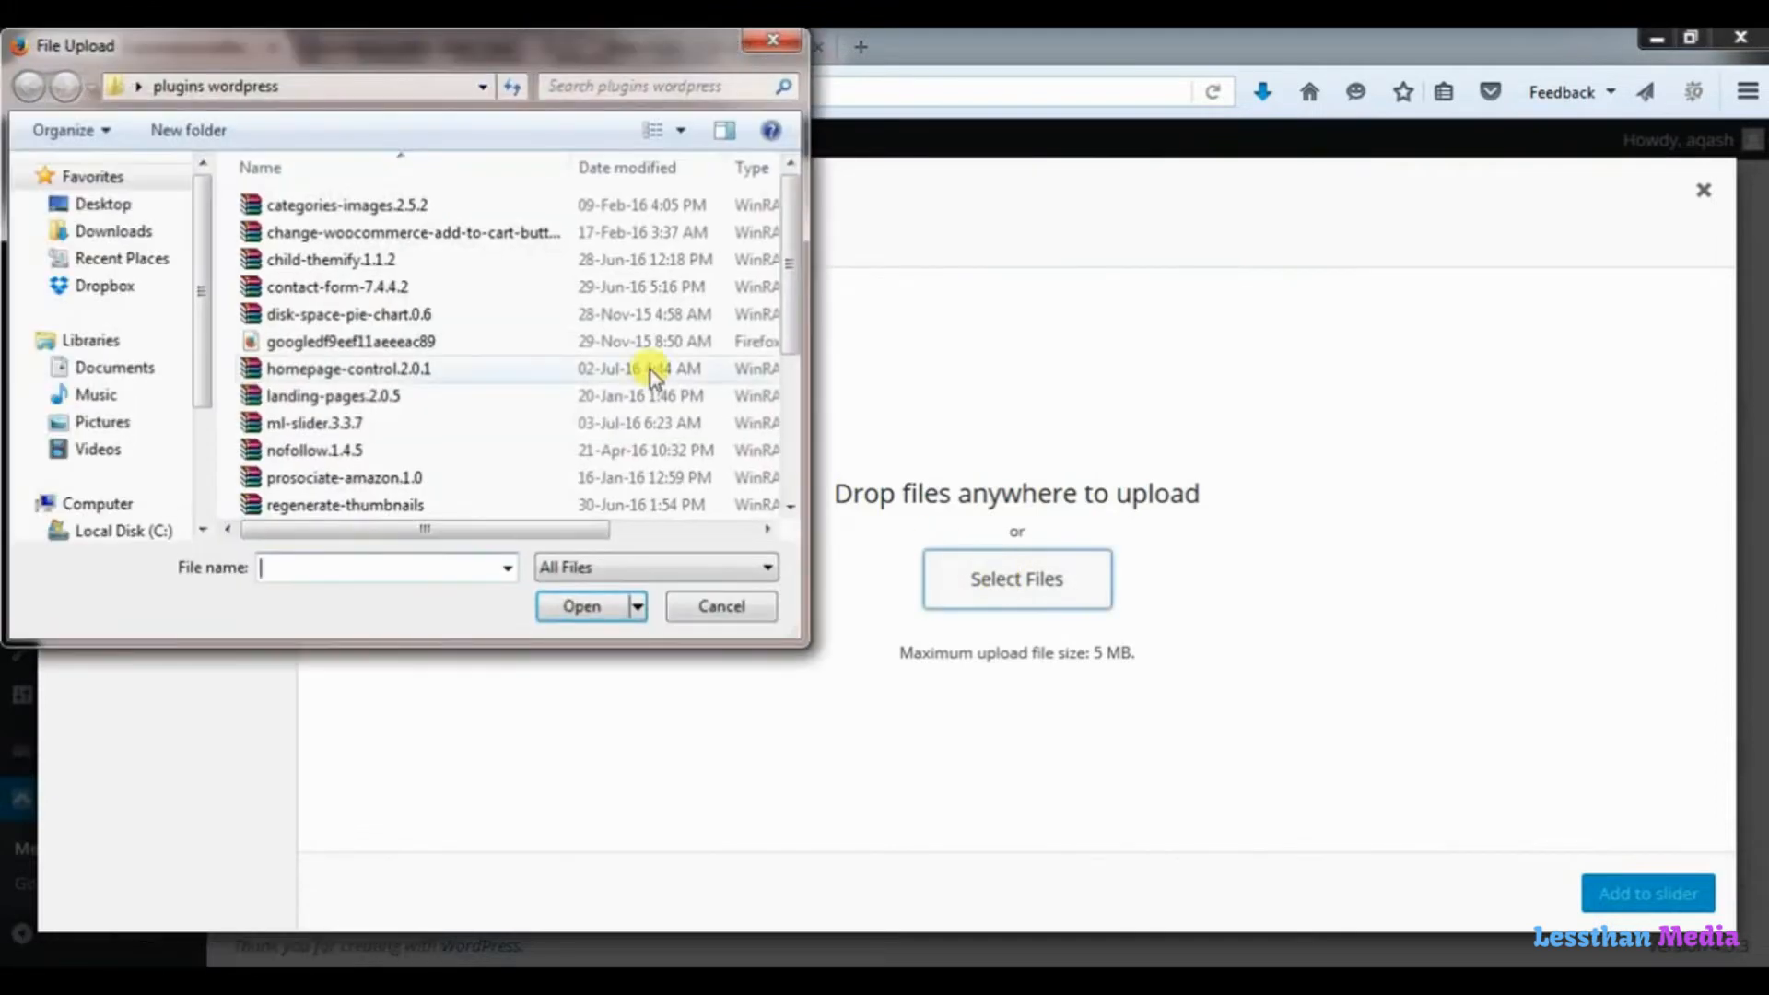
left_click(125, 212)
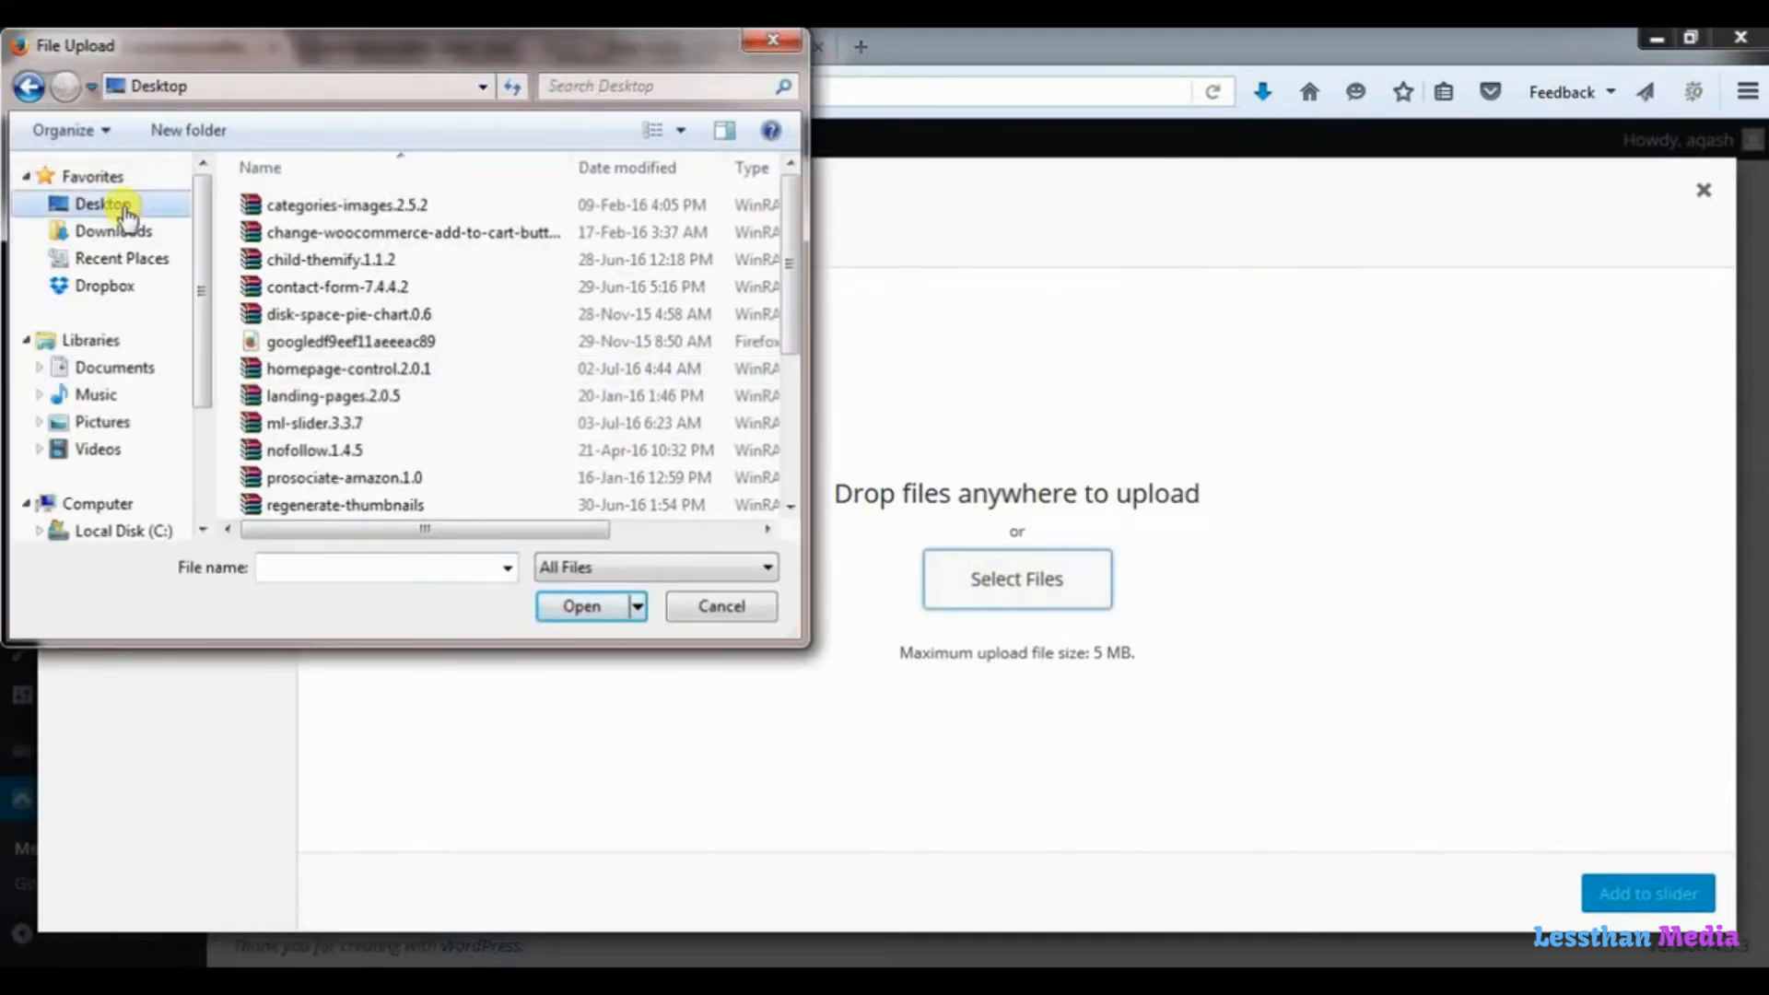
left_click(358, 420)
double_click(358, 420)
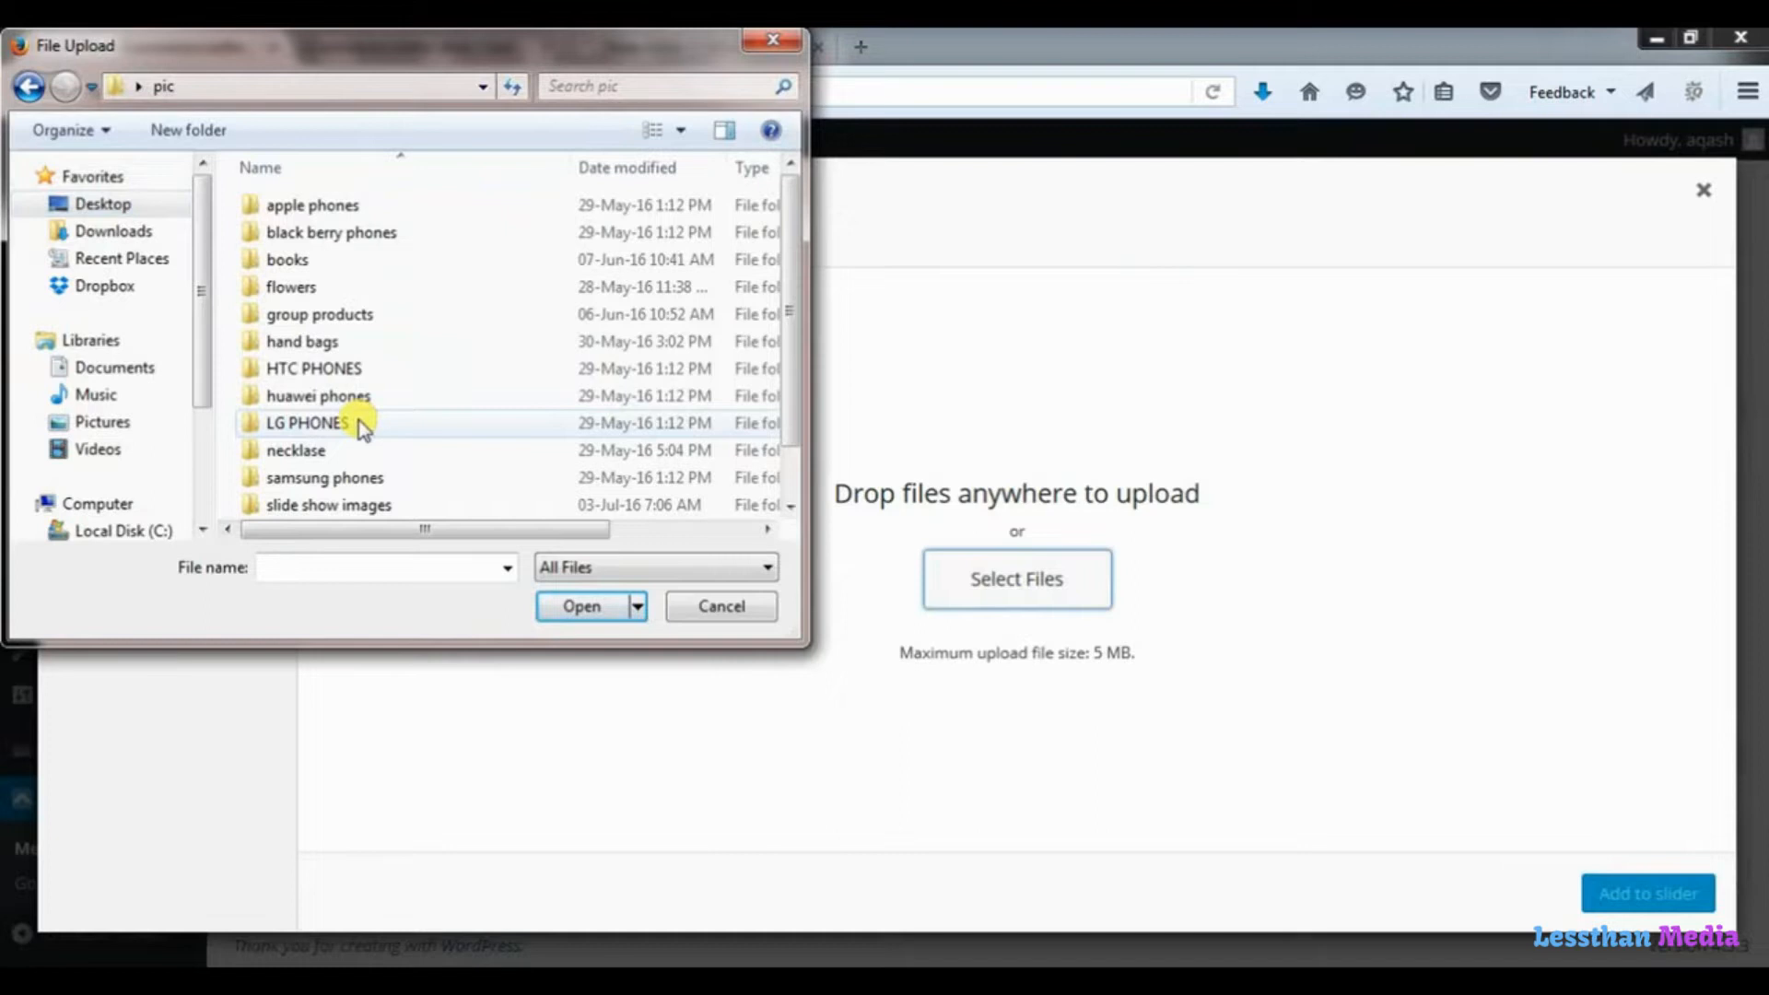
left_click(333, 506)
double_click(334, 505)
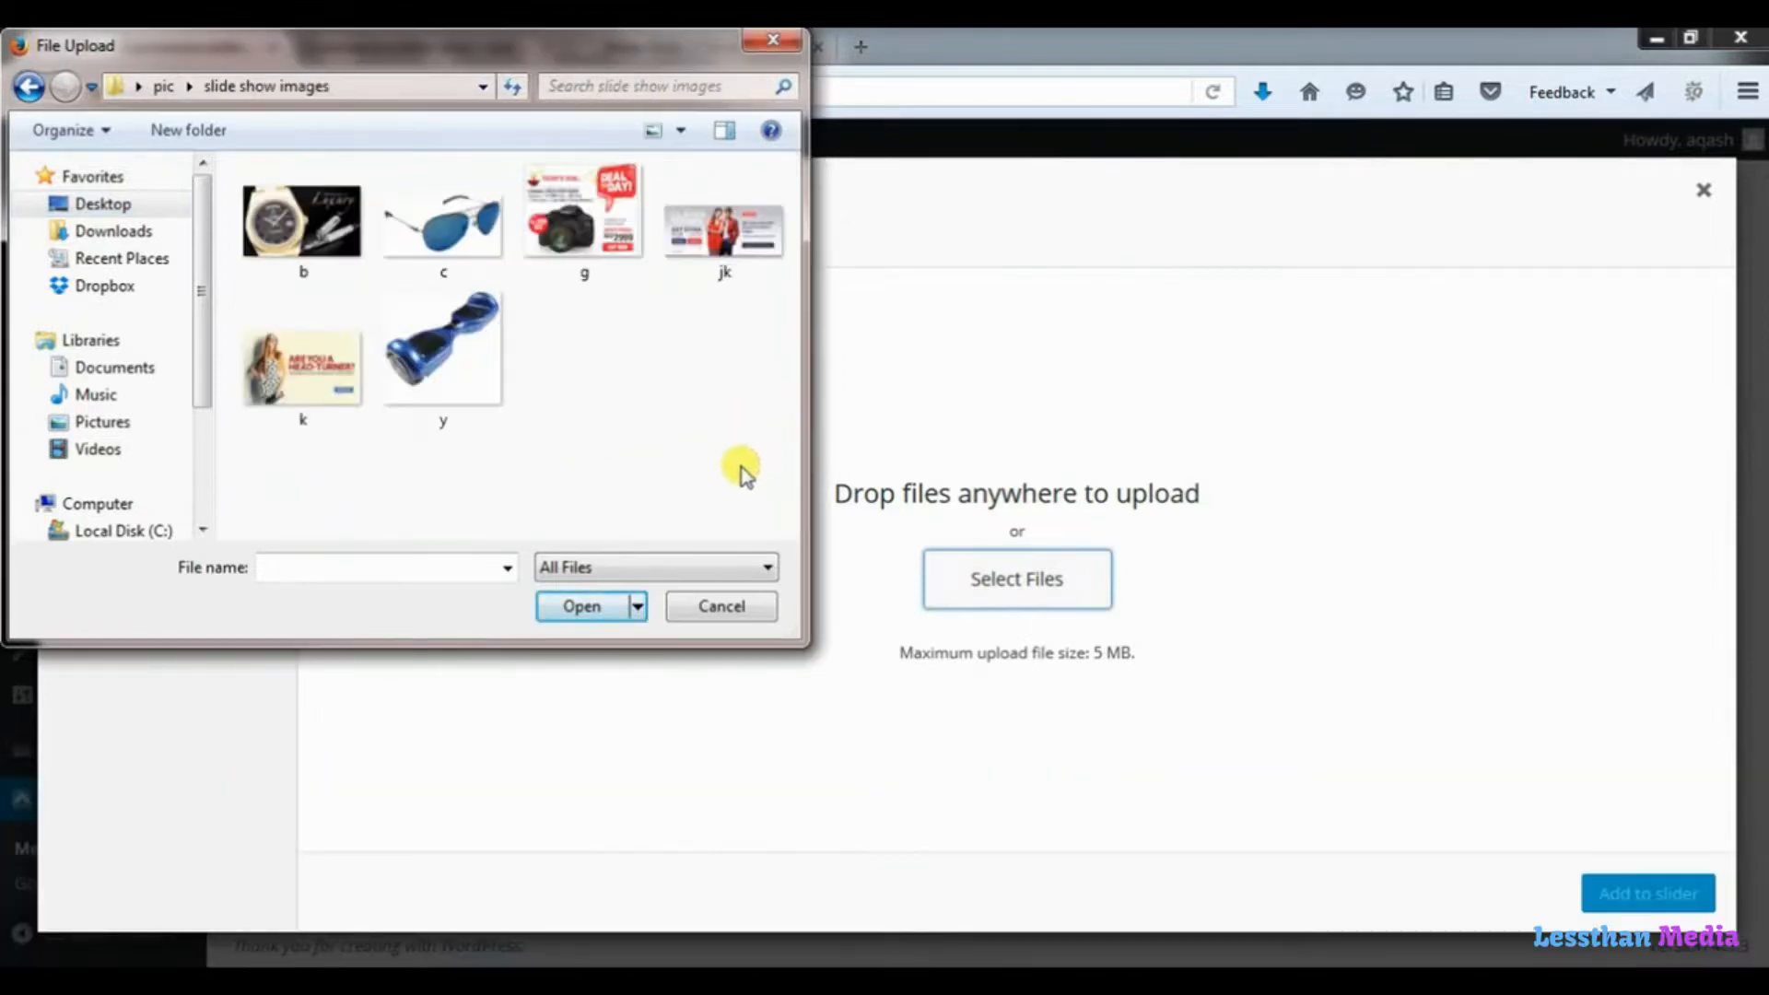
left_click_drag(742, 466, 265, 208)
left_click(580, 608)
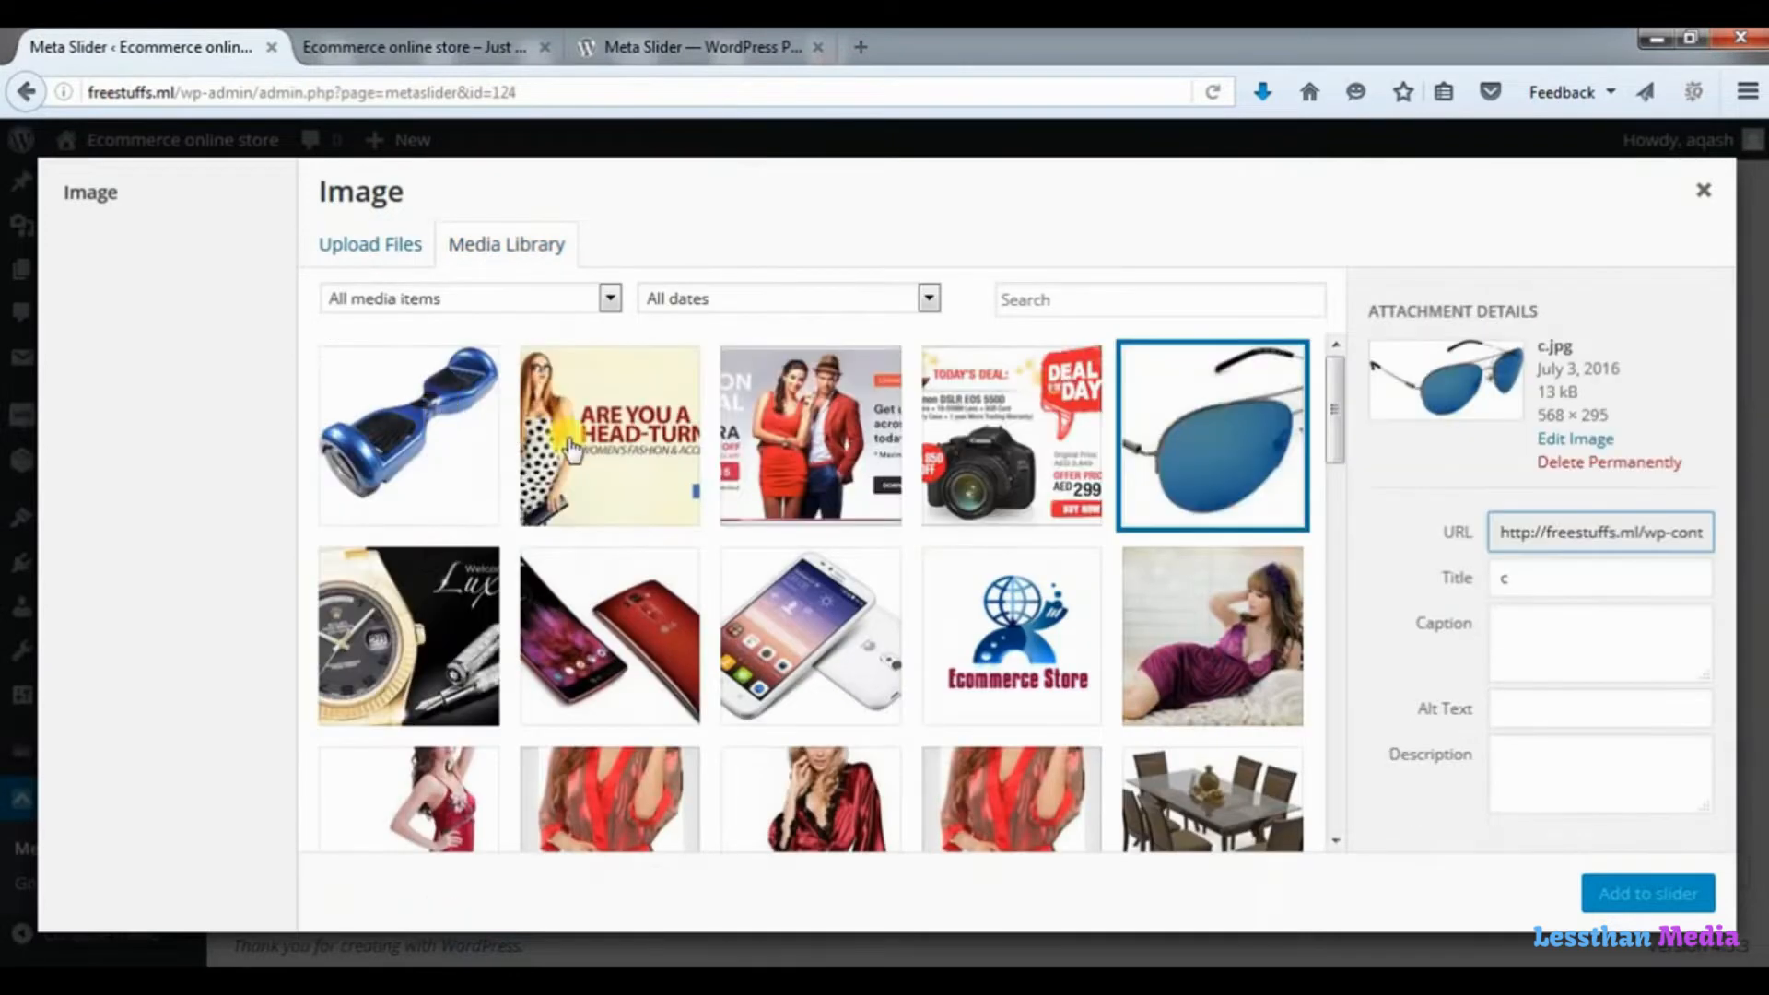
Select the six uploaded images (hoverboard, head-turner banner, couple banner, camera deal, sunglasses and watch) and add them to the slider.
left_click(458, 444)
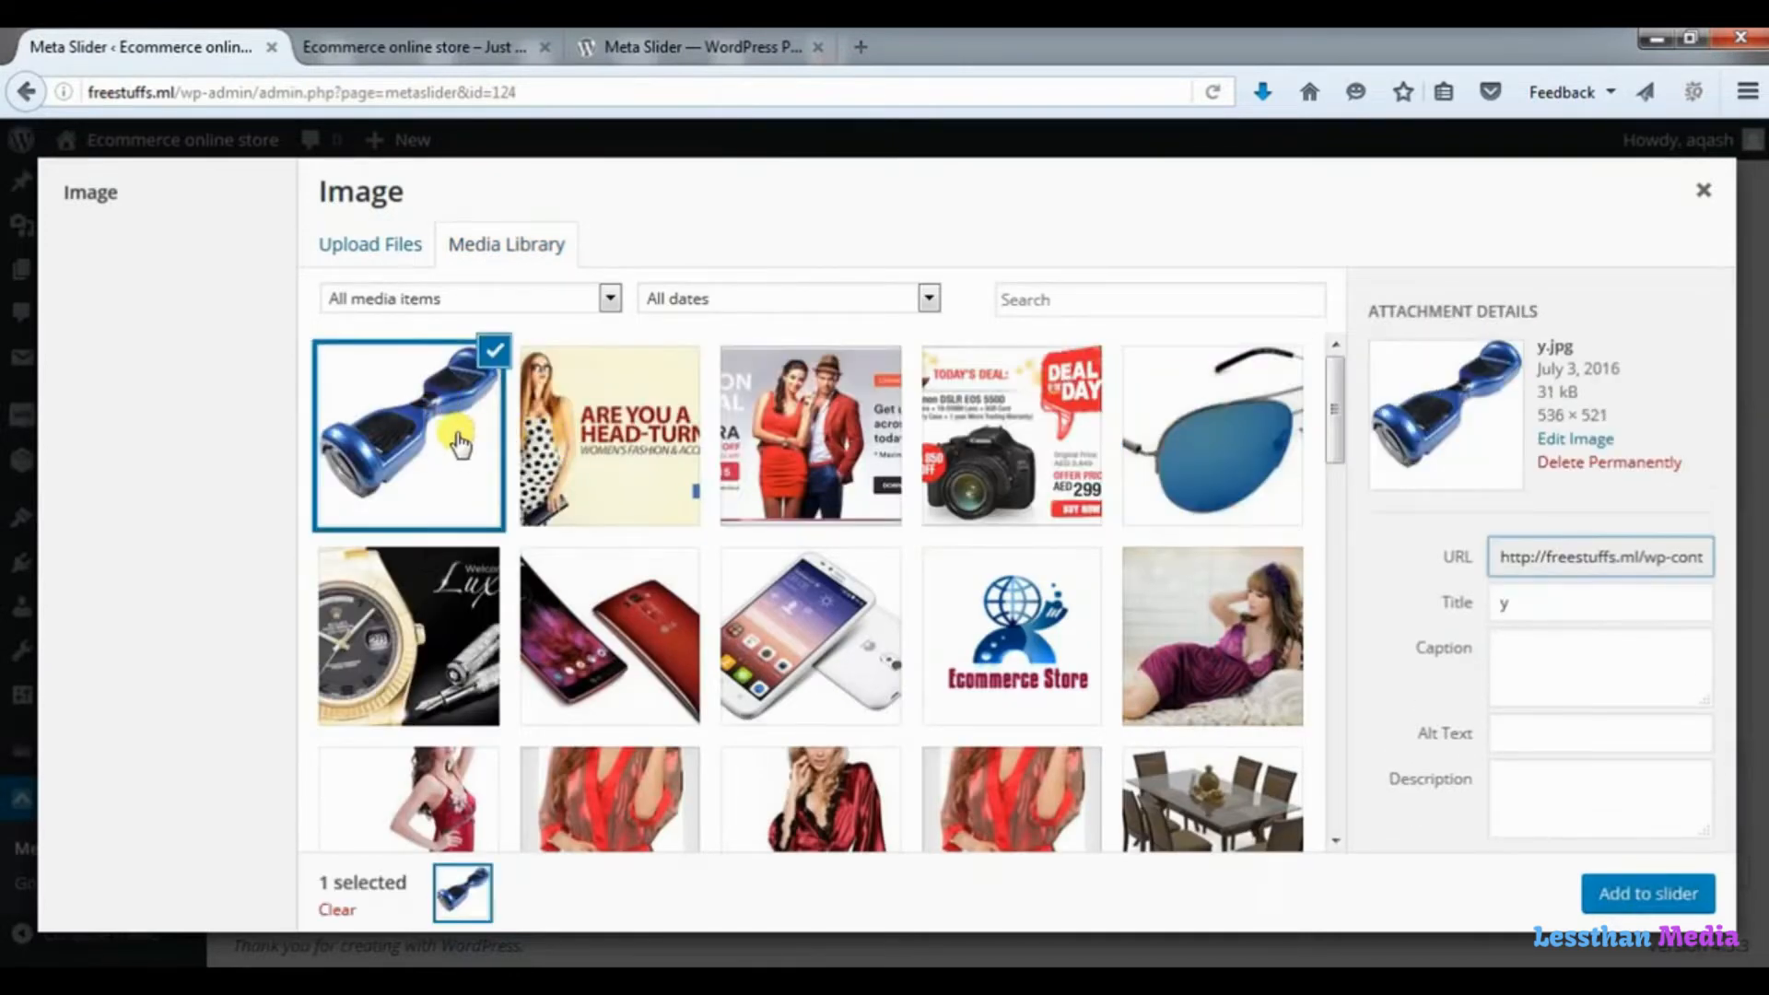
left_click(604, 401)
left_click(810, 405)
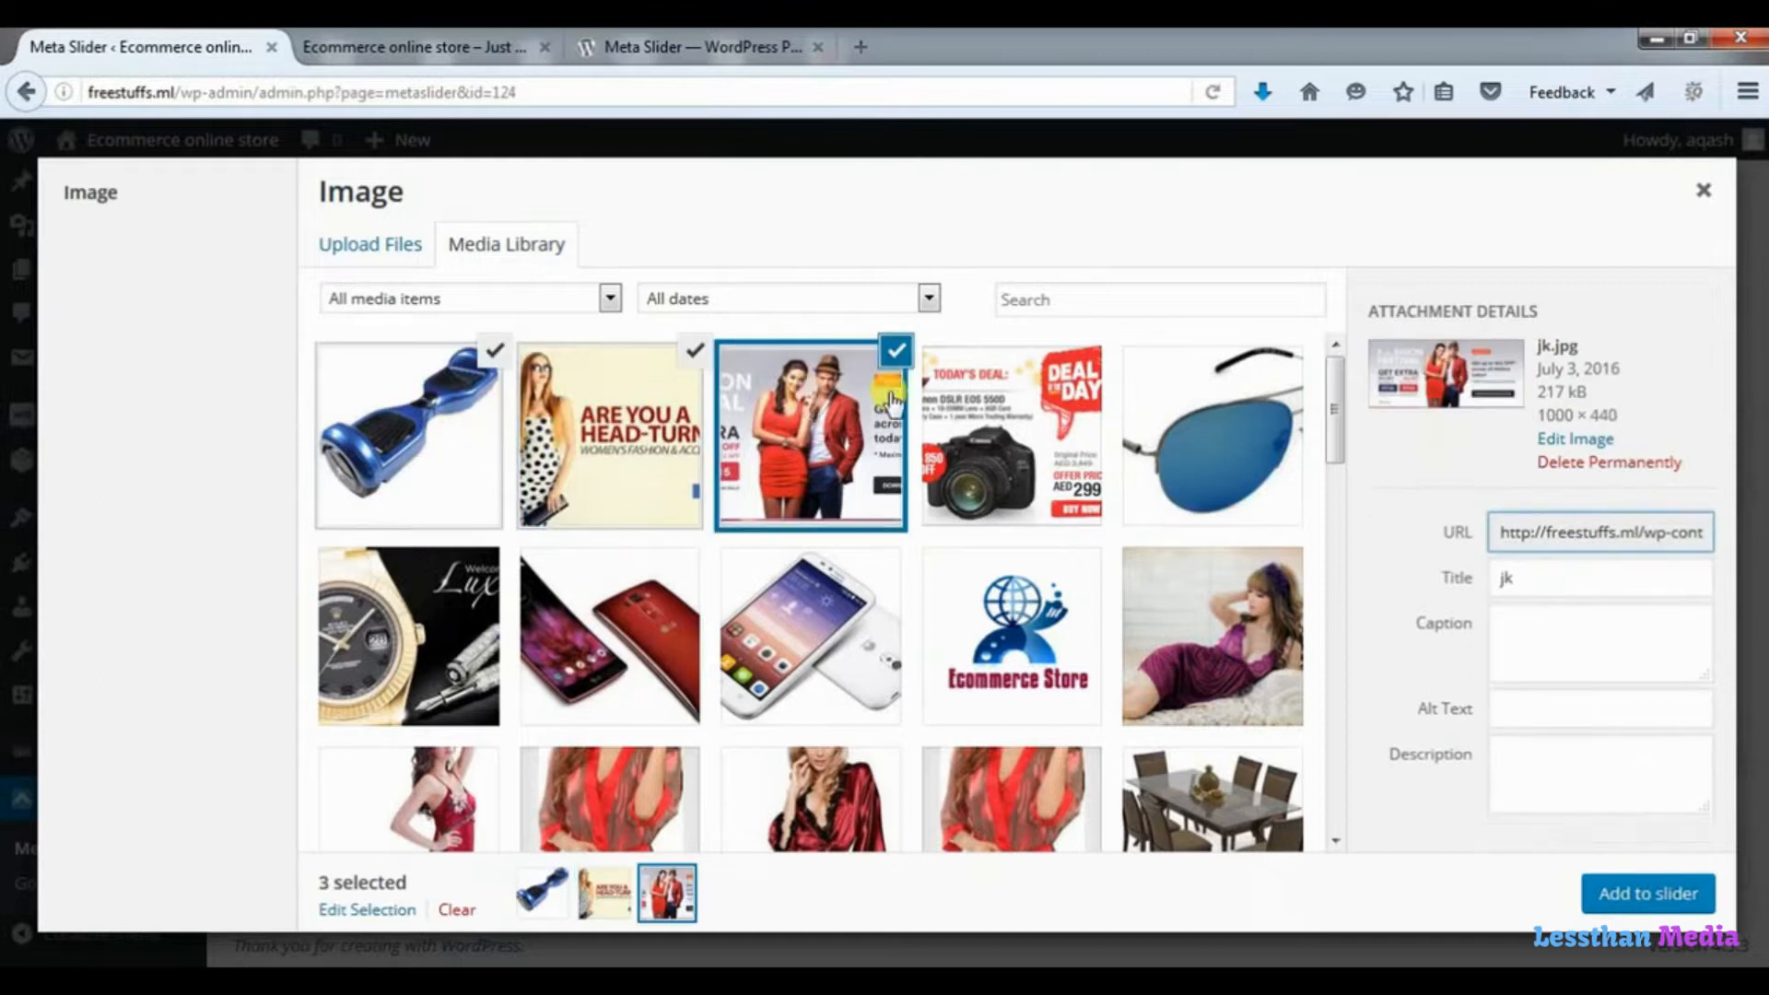
left_click(966, 398)
left_click(1216, 378)
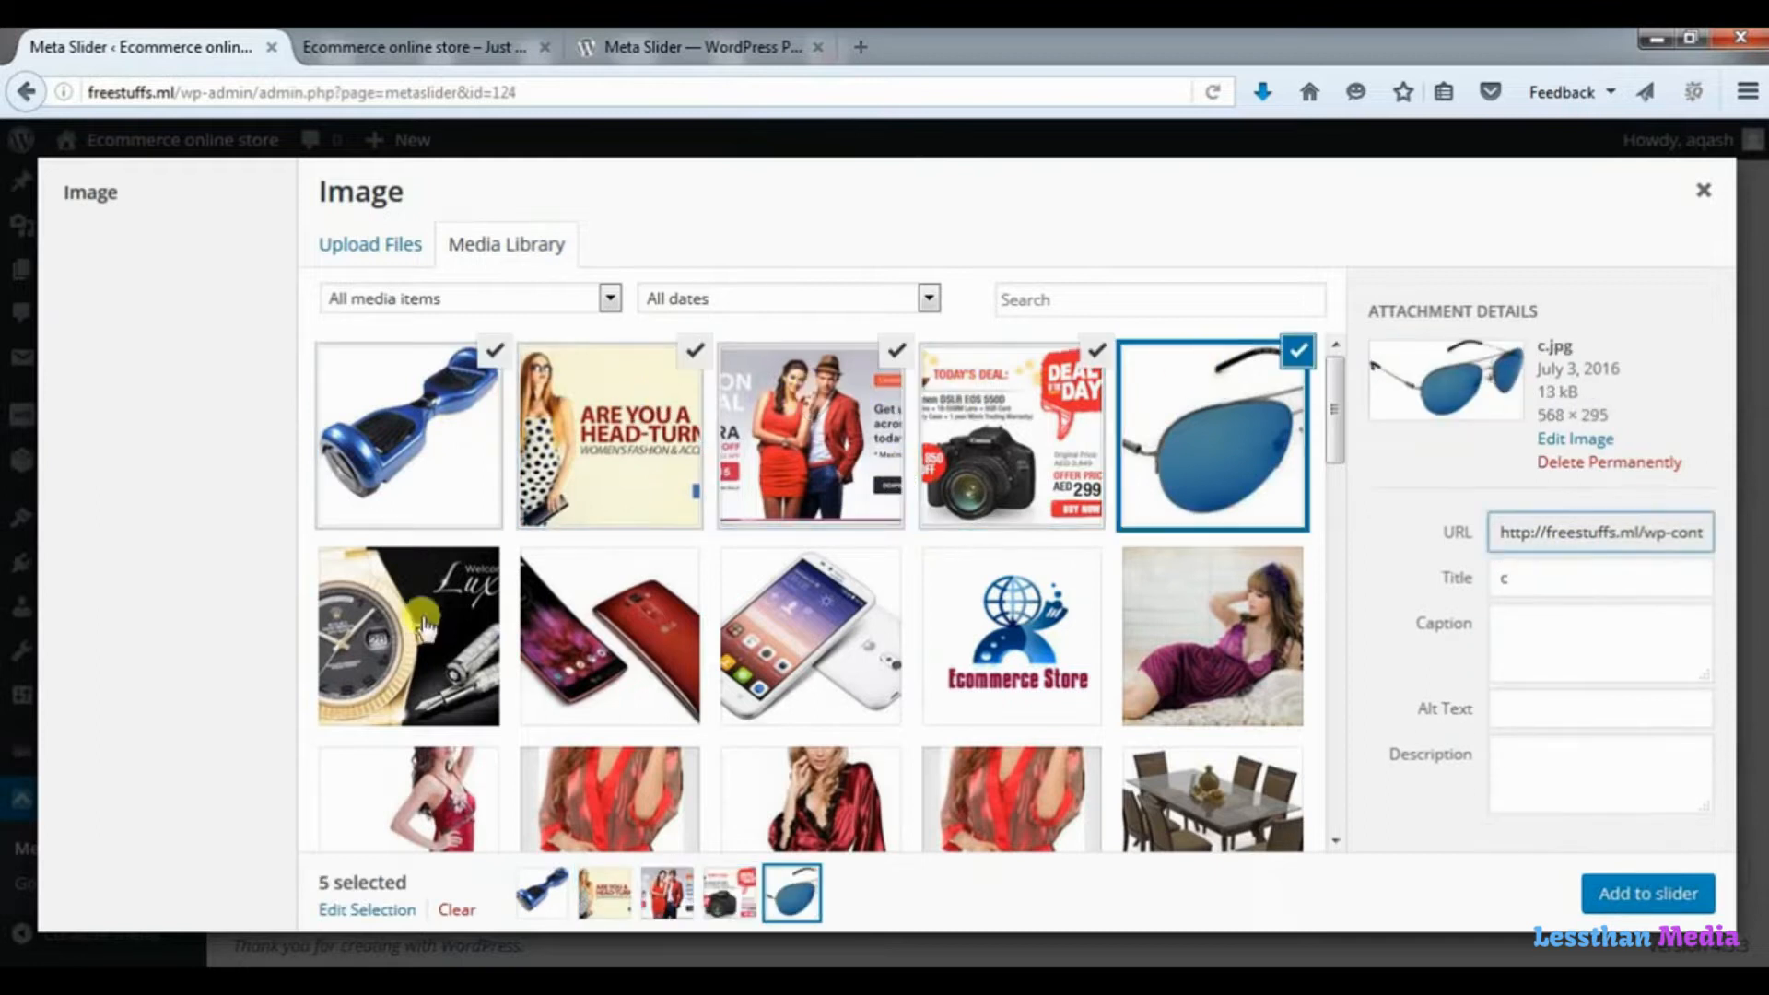
left_click(364, 640)
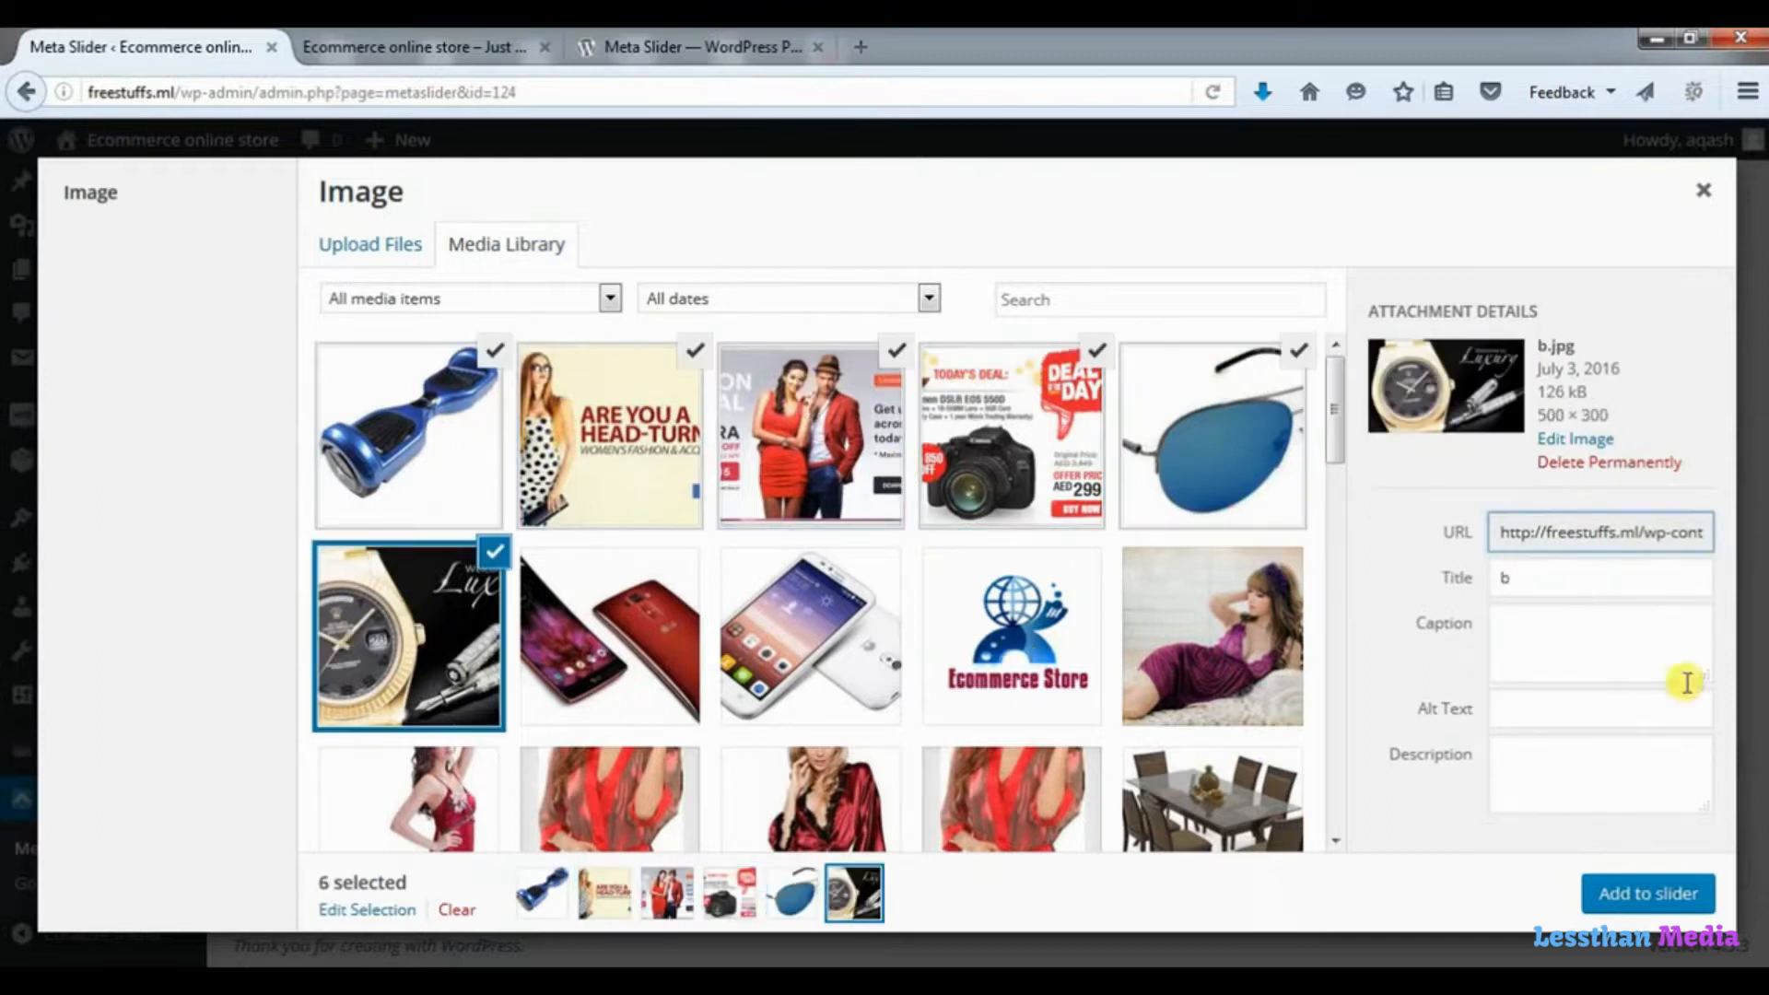
left_click(1668, 898)
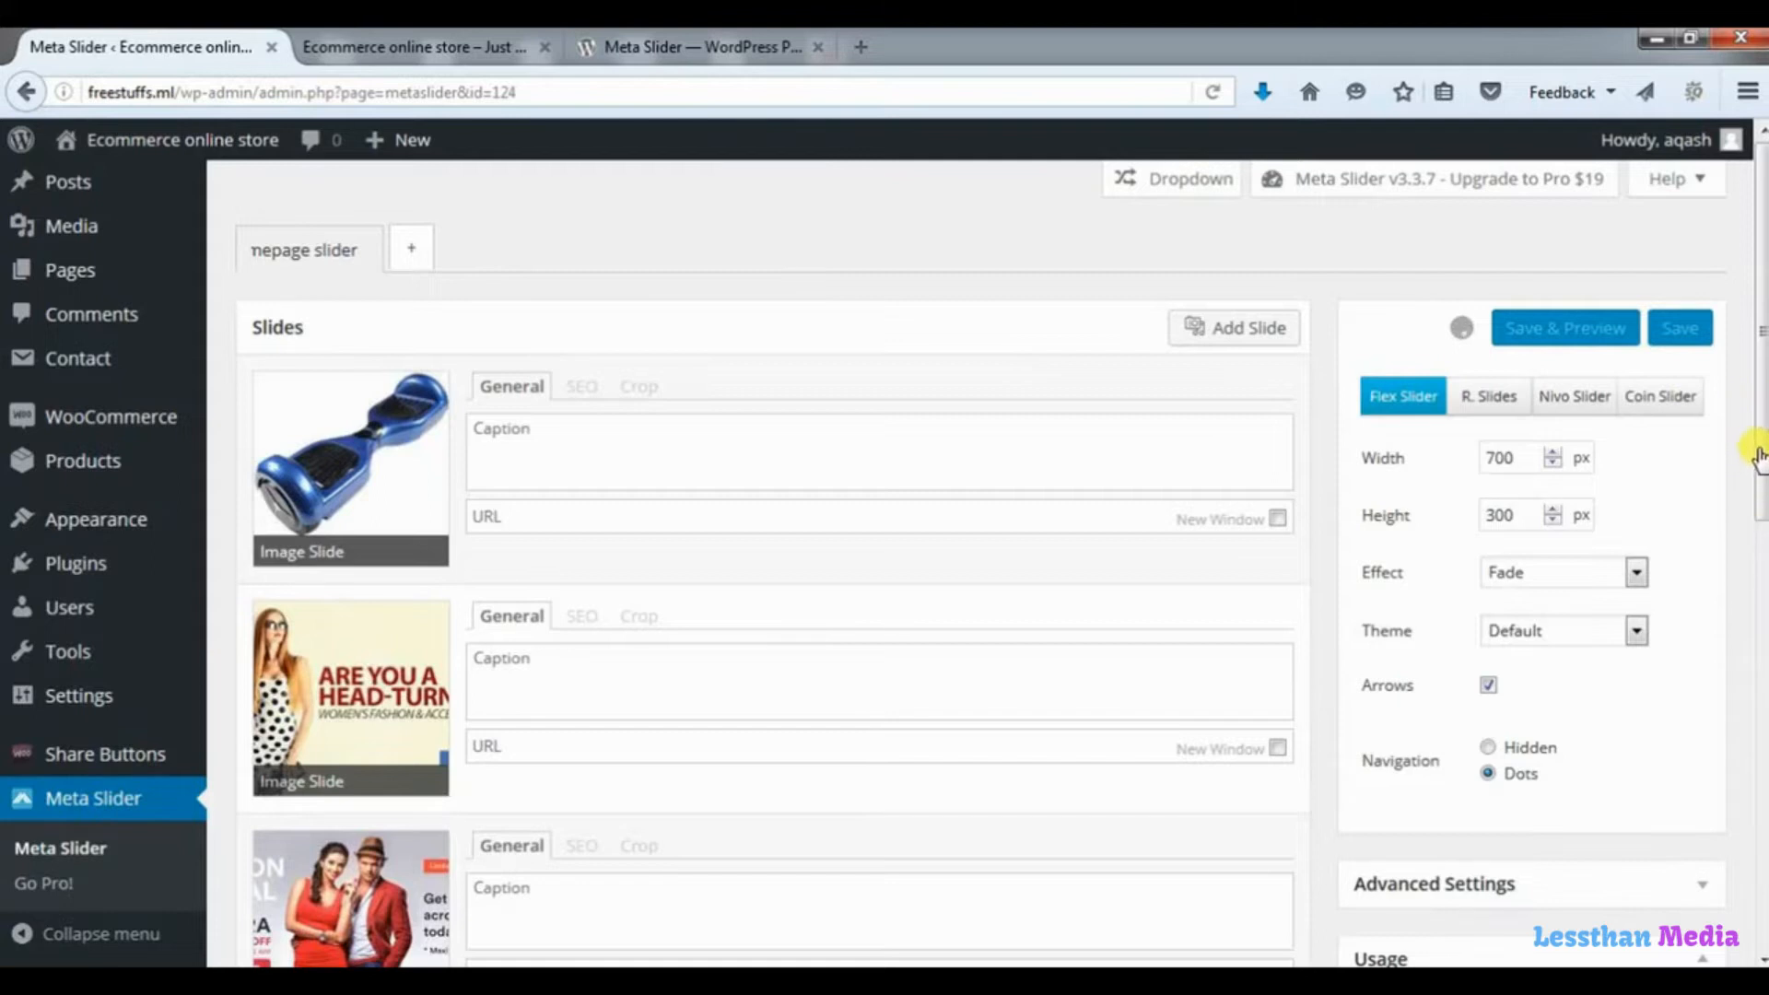
Reorder the slides so the head-turner banner comes first and the camera deal second.
scroll(1759, 470, "down", 5)
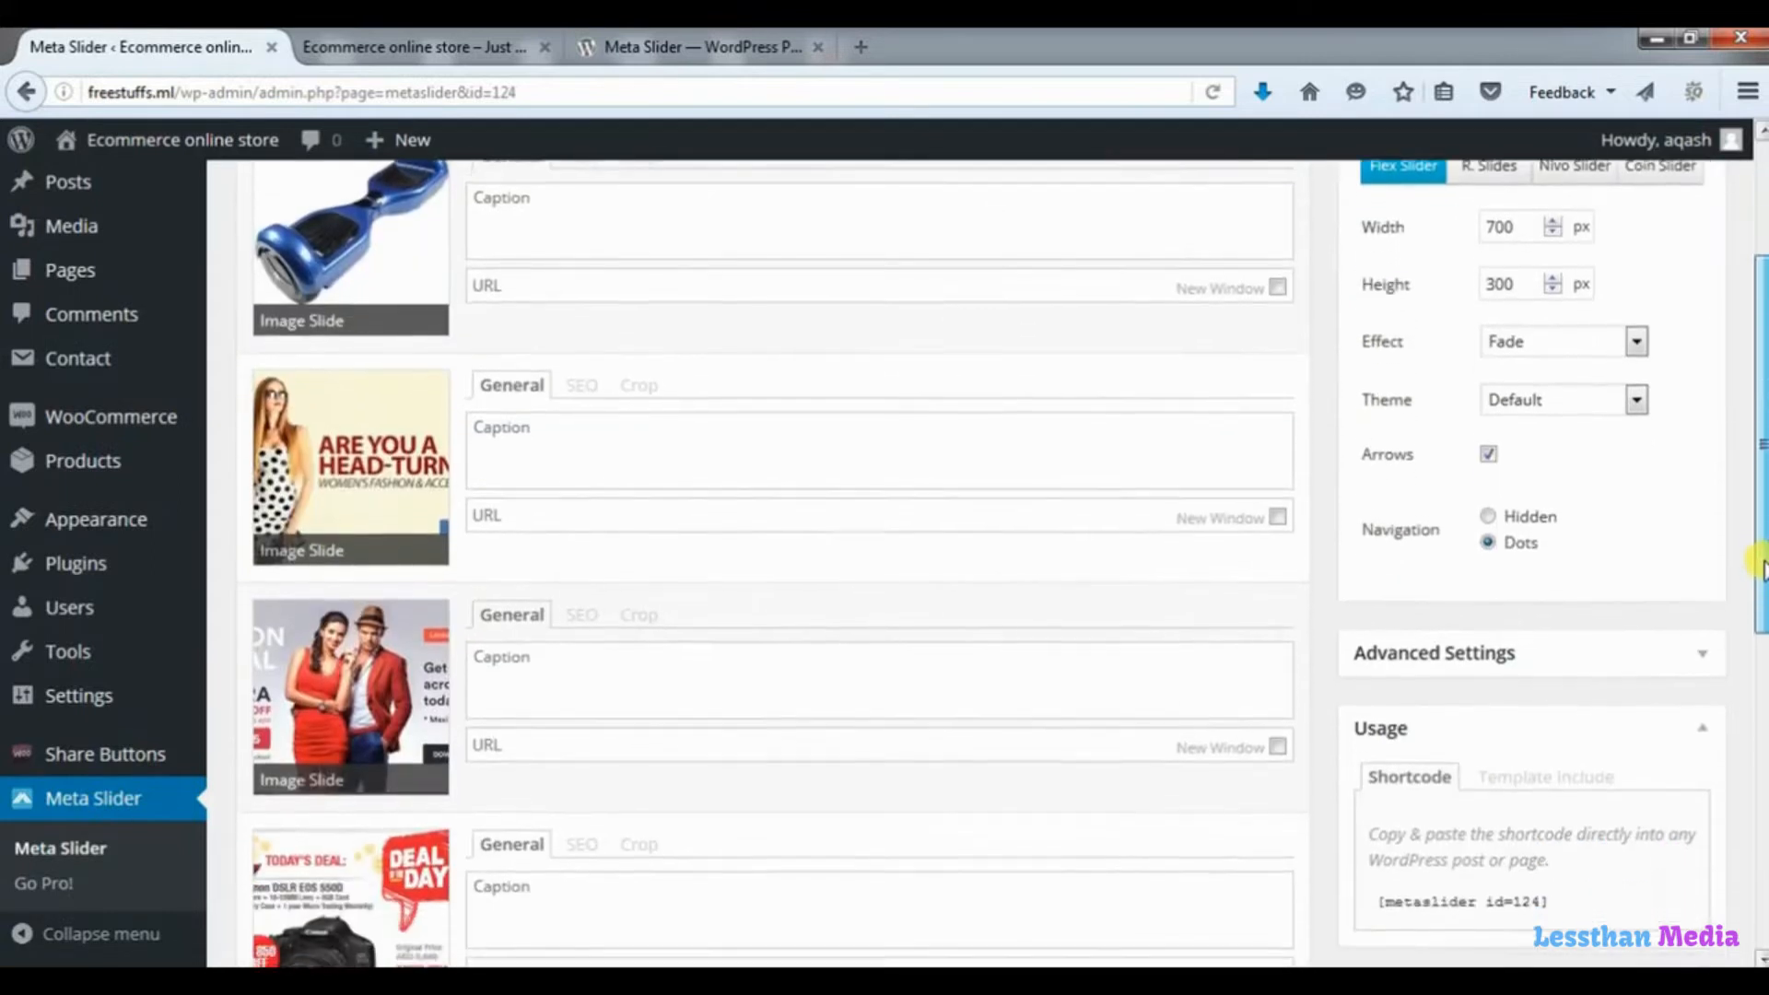
left_click_drag(409, 484, 398, 238)
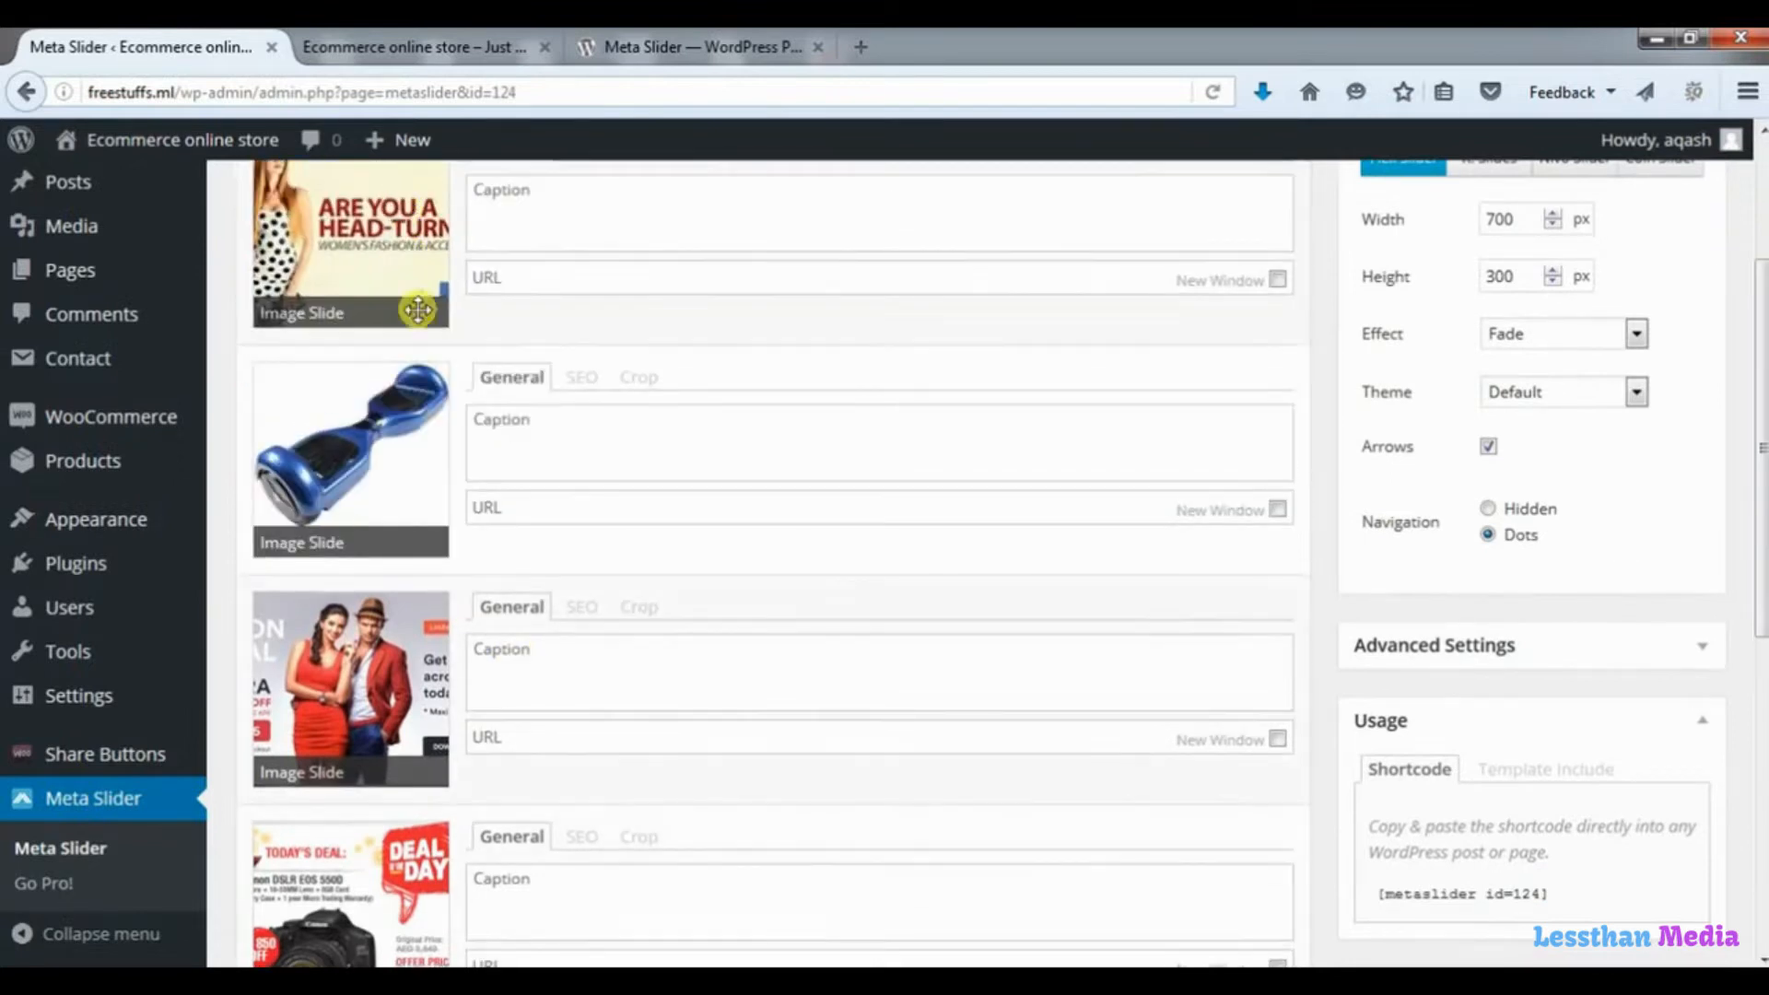
left_click_drag(394, 908, 410, 451)
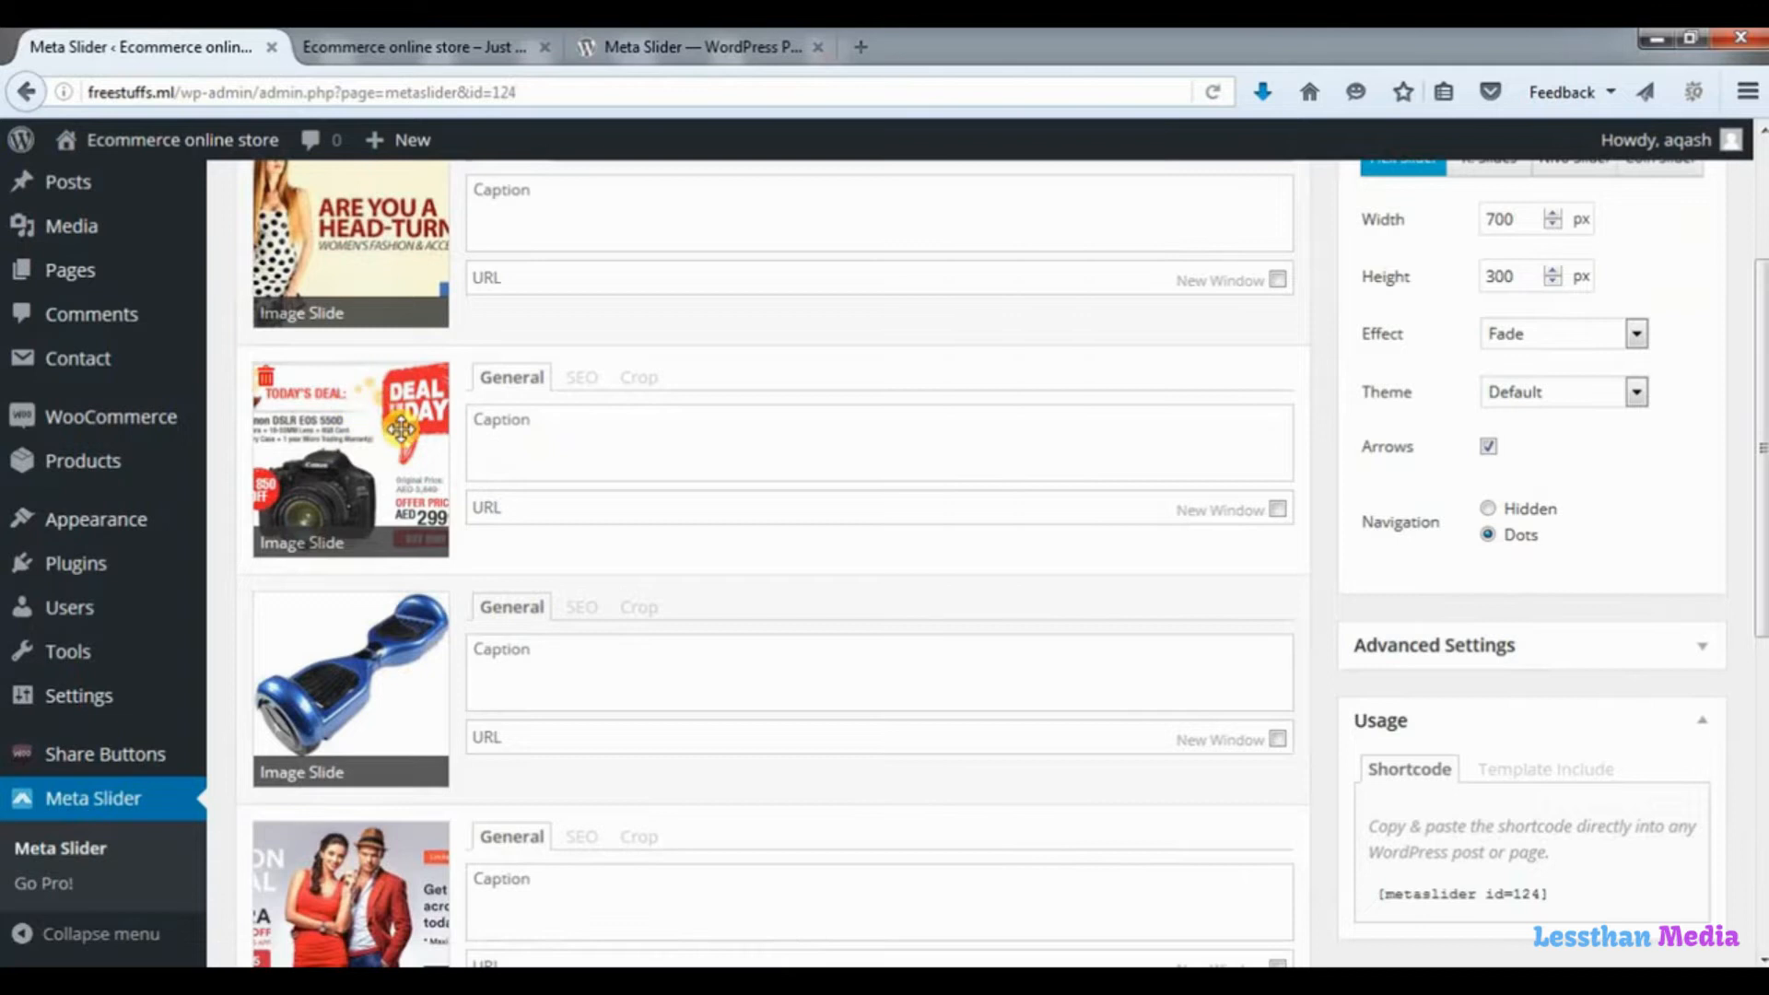
Set the slideshow's width to 1080 px and its height to 420 px.
scroll(782, 584, "down", 2)
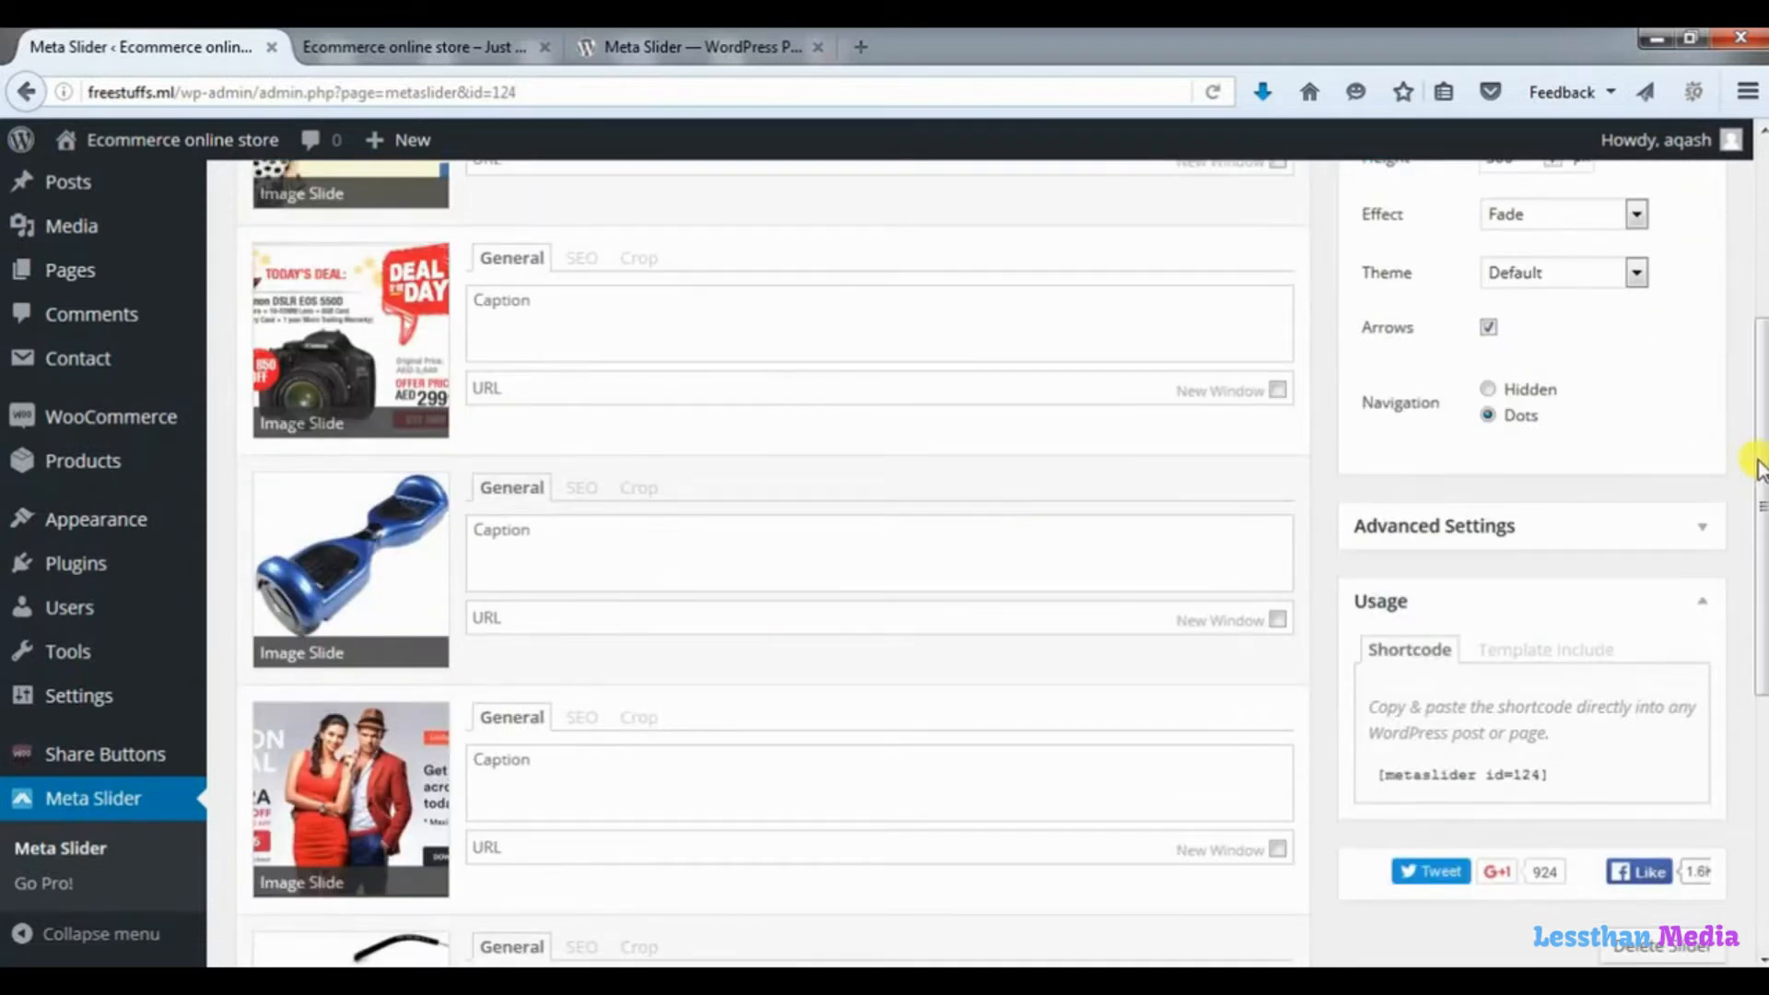
scroll(1750, 383, "up", 4)
mouse_move(1750, 355)
left_mouse_down()
mouse_move(1746, 314)
mouse_move(1749, 467)
mouse_move(1744, 337)
left_mouse_up()
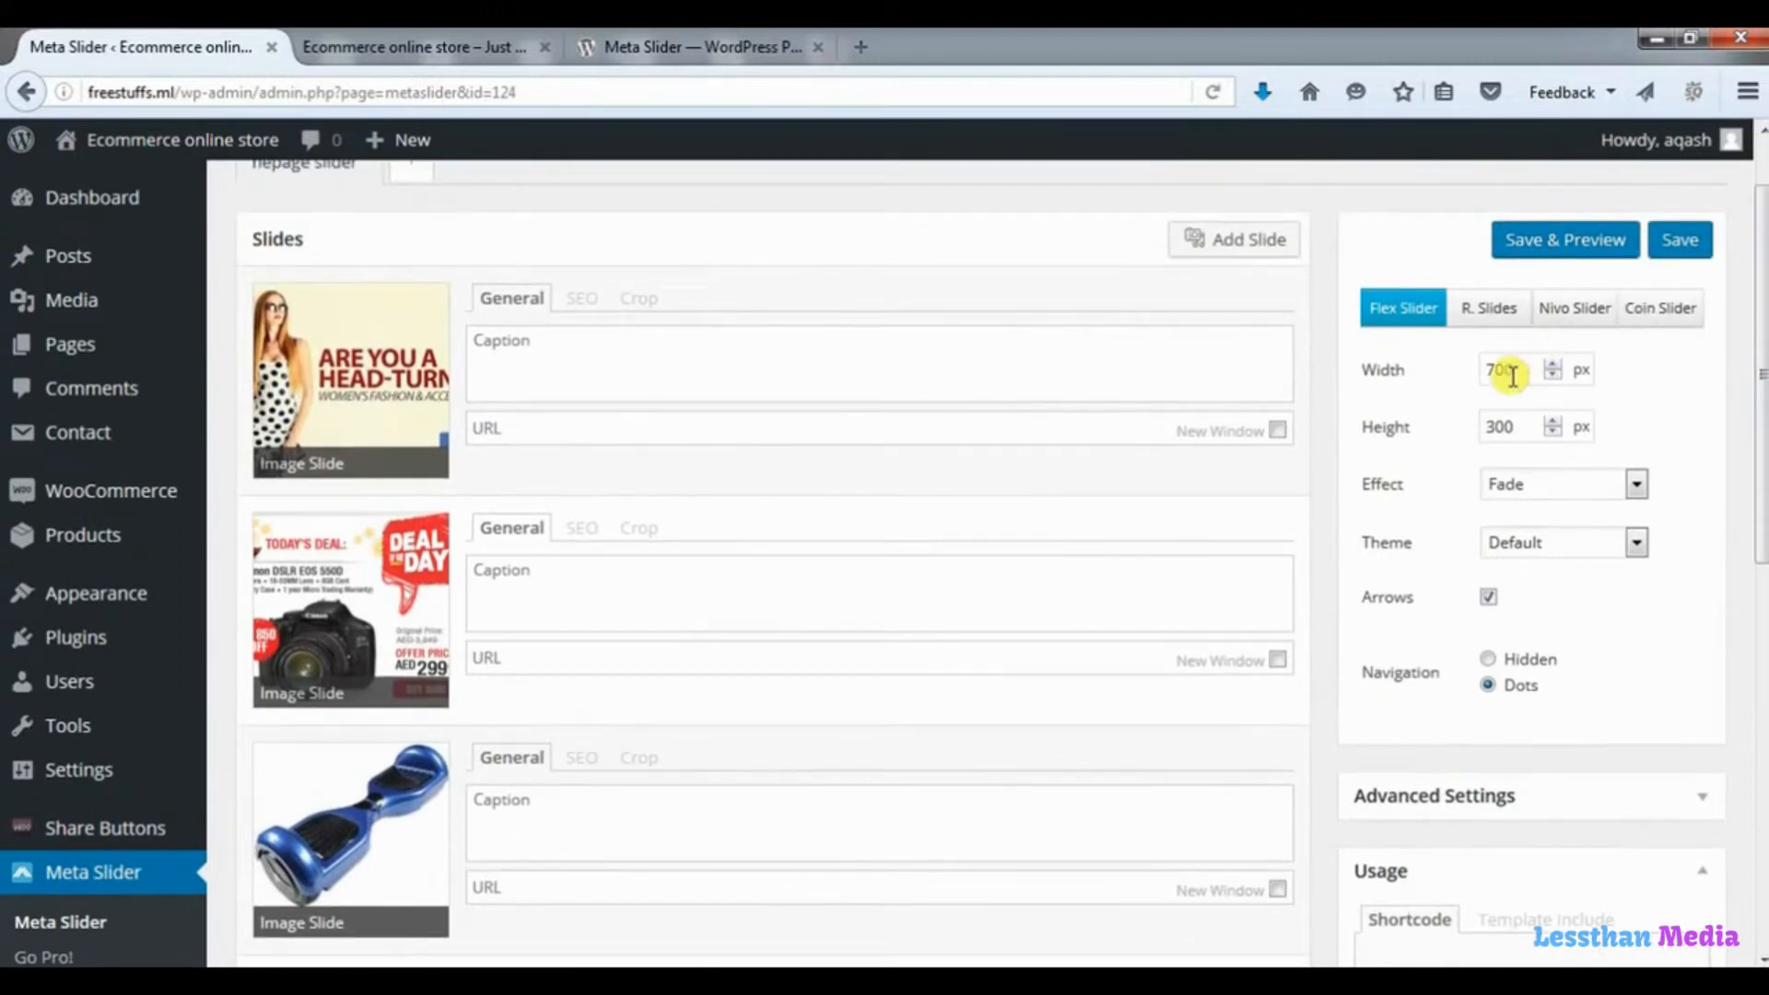
left_click_drag(1525, 367, 1479, 370)
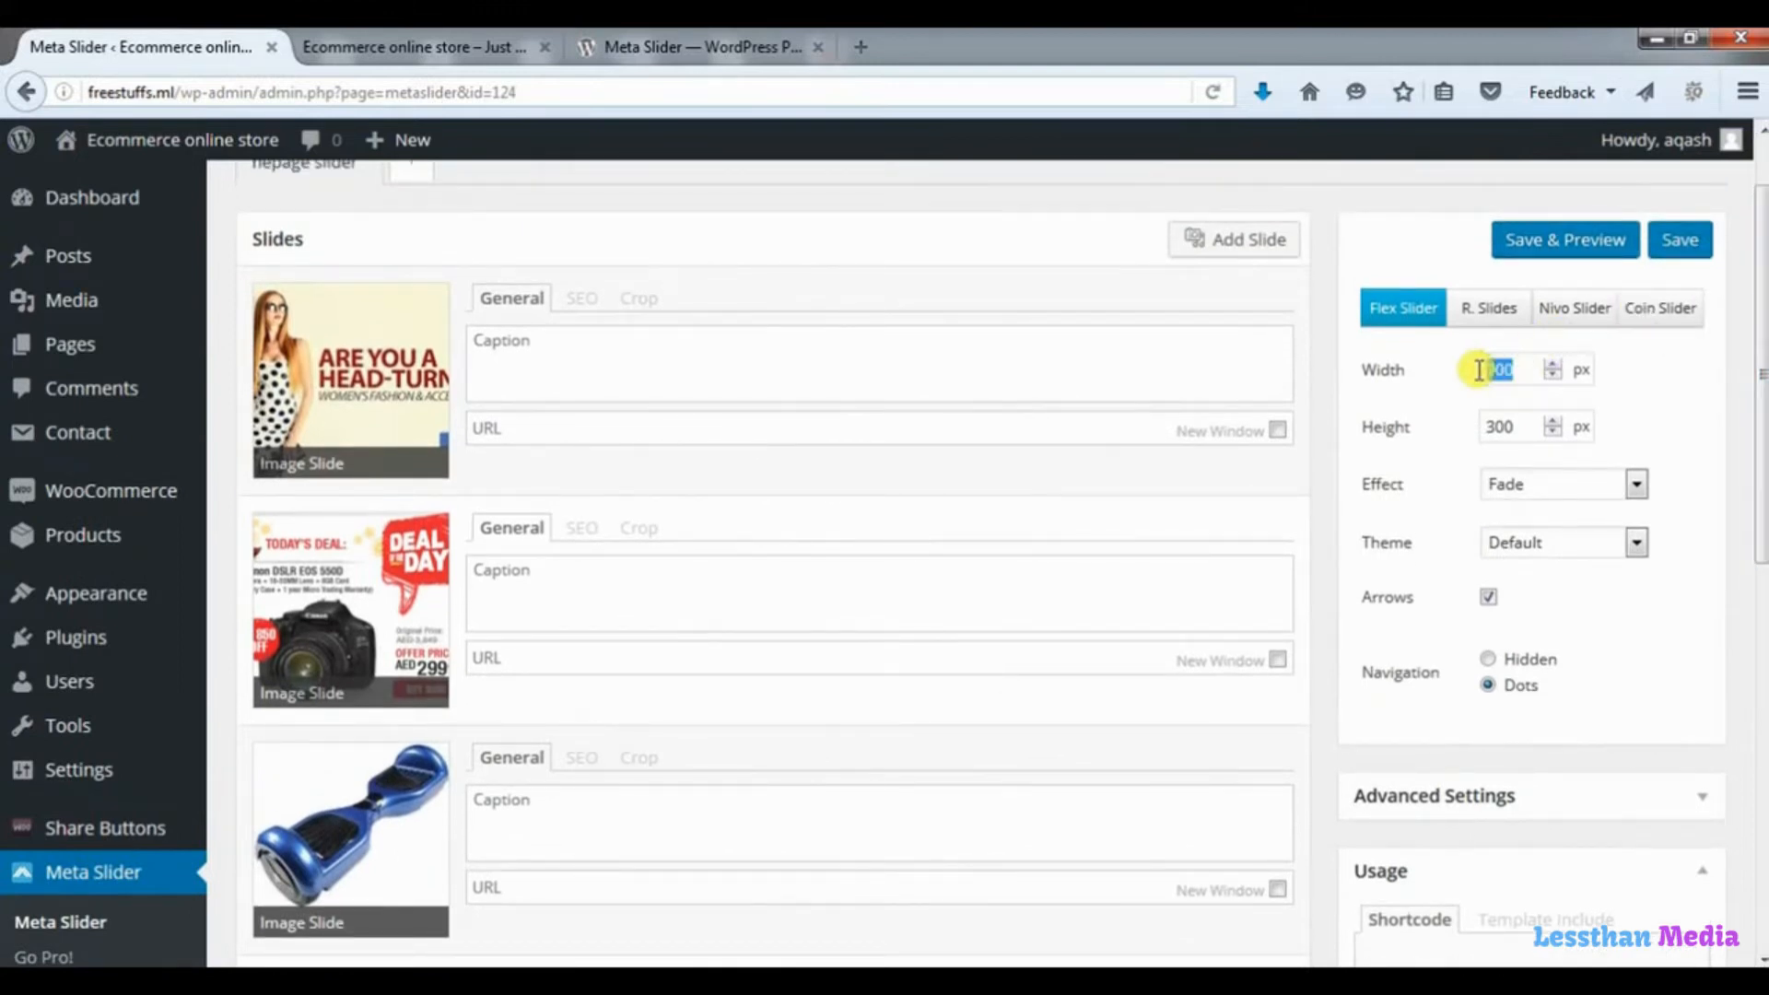
type("108")
left_click_drag(1512, 425, 1478, 431)
type("1")
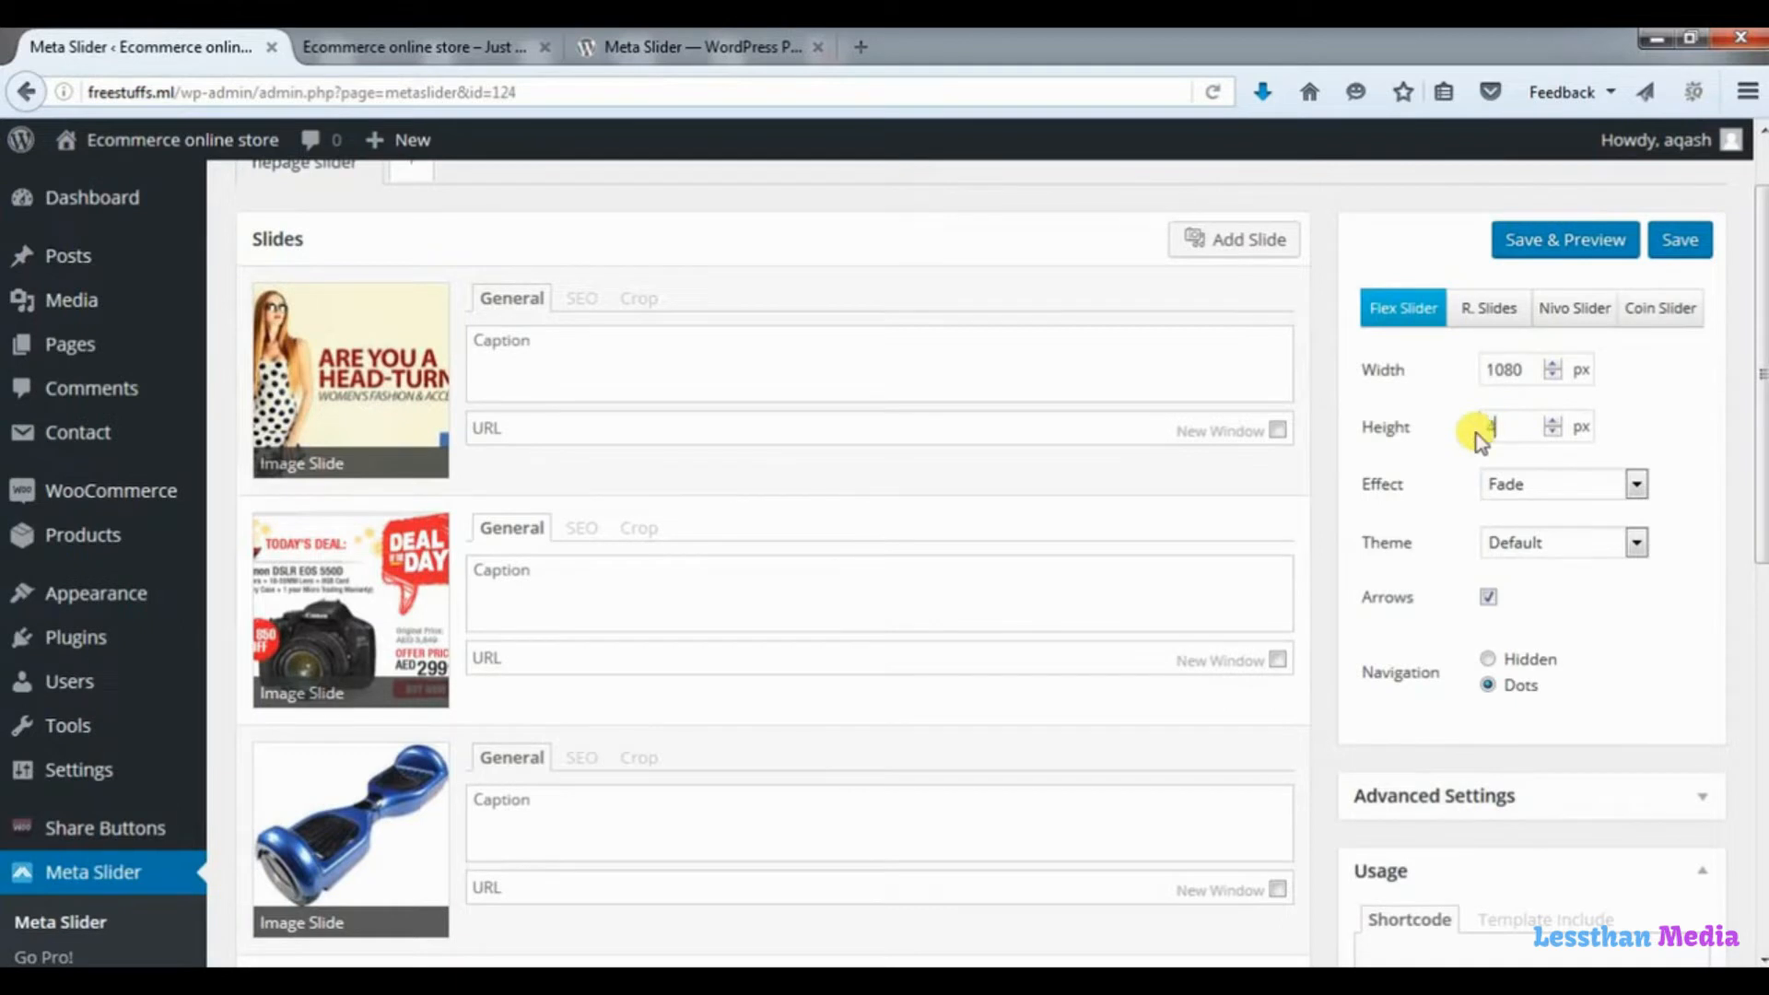
Set the slide delay to 1500 ms in the slideshow's advanced settings and save the slideshow.
left_click_drag(1761, 369, 1756, 472)
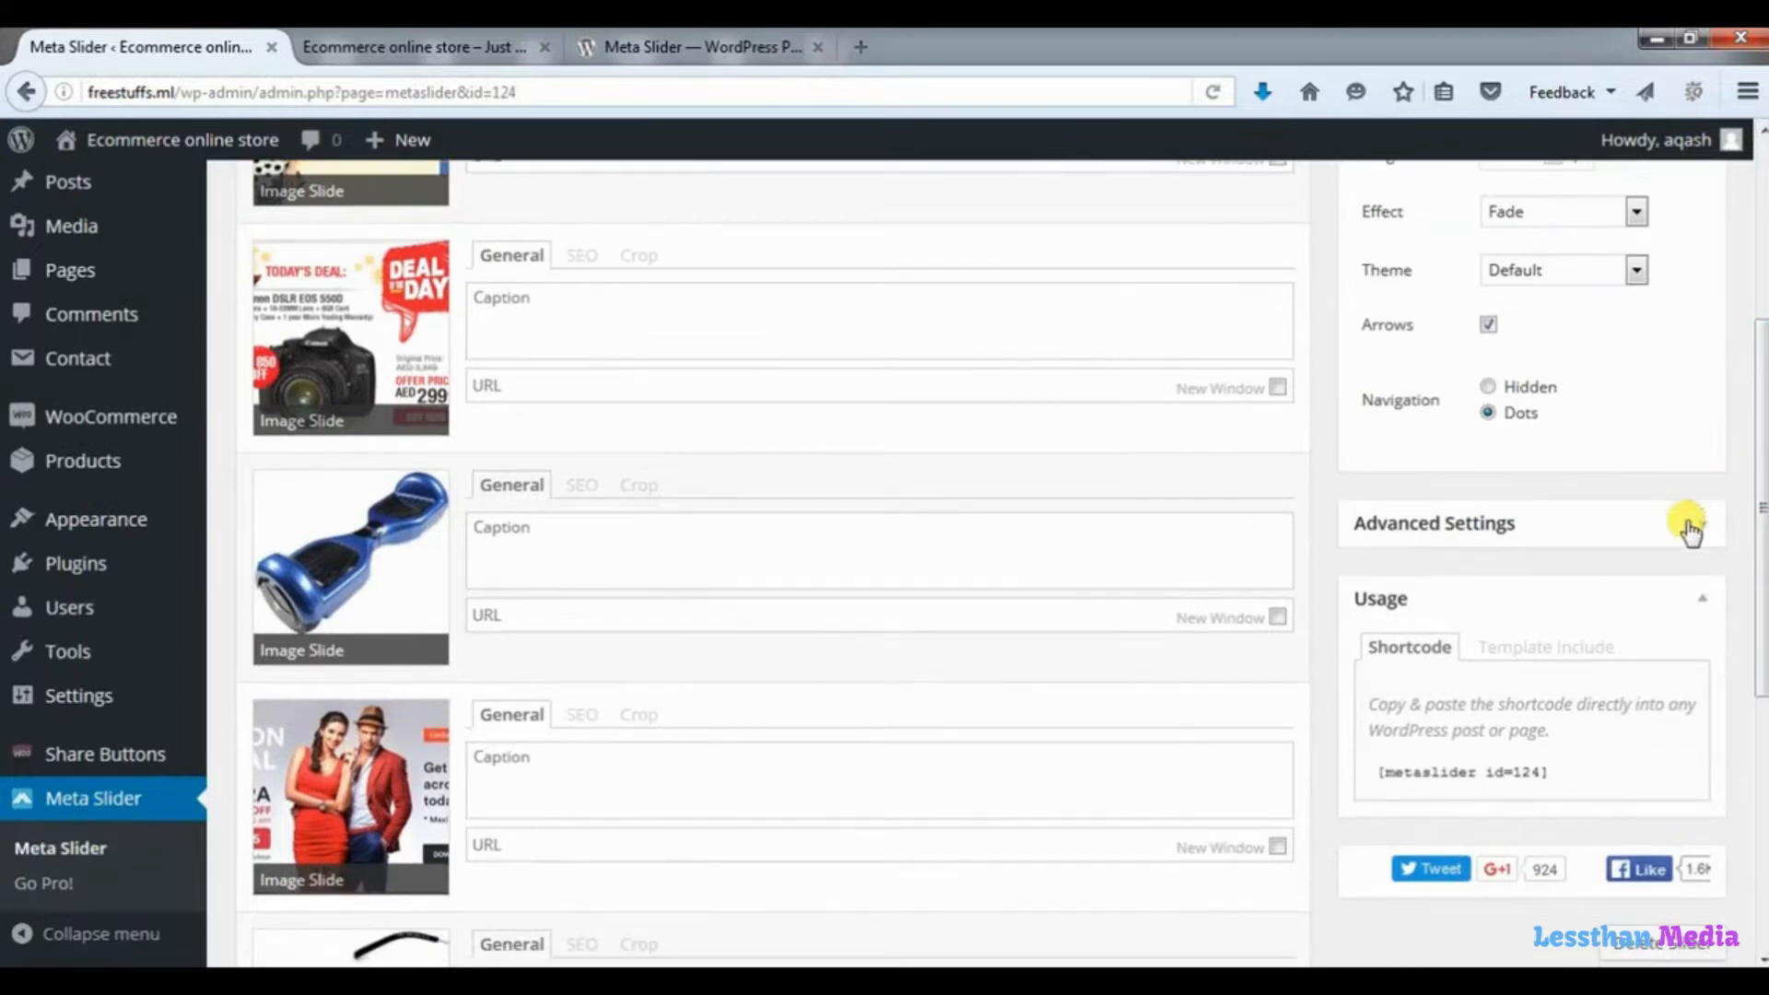
left_click(1690, 530)
left_click_drag(1761, 500, 1760, 631)
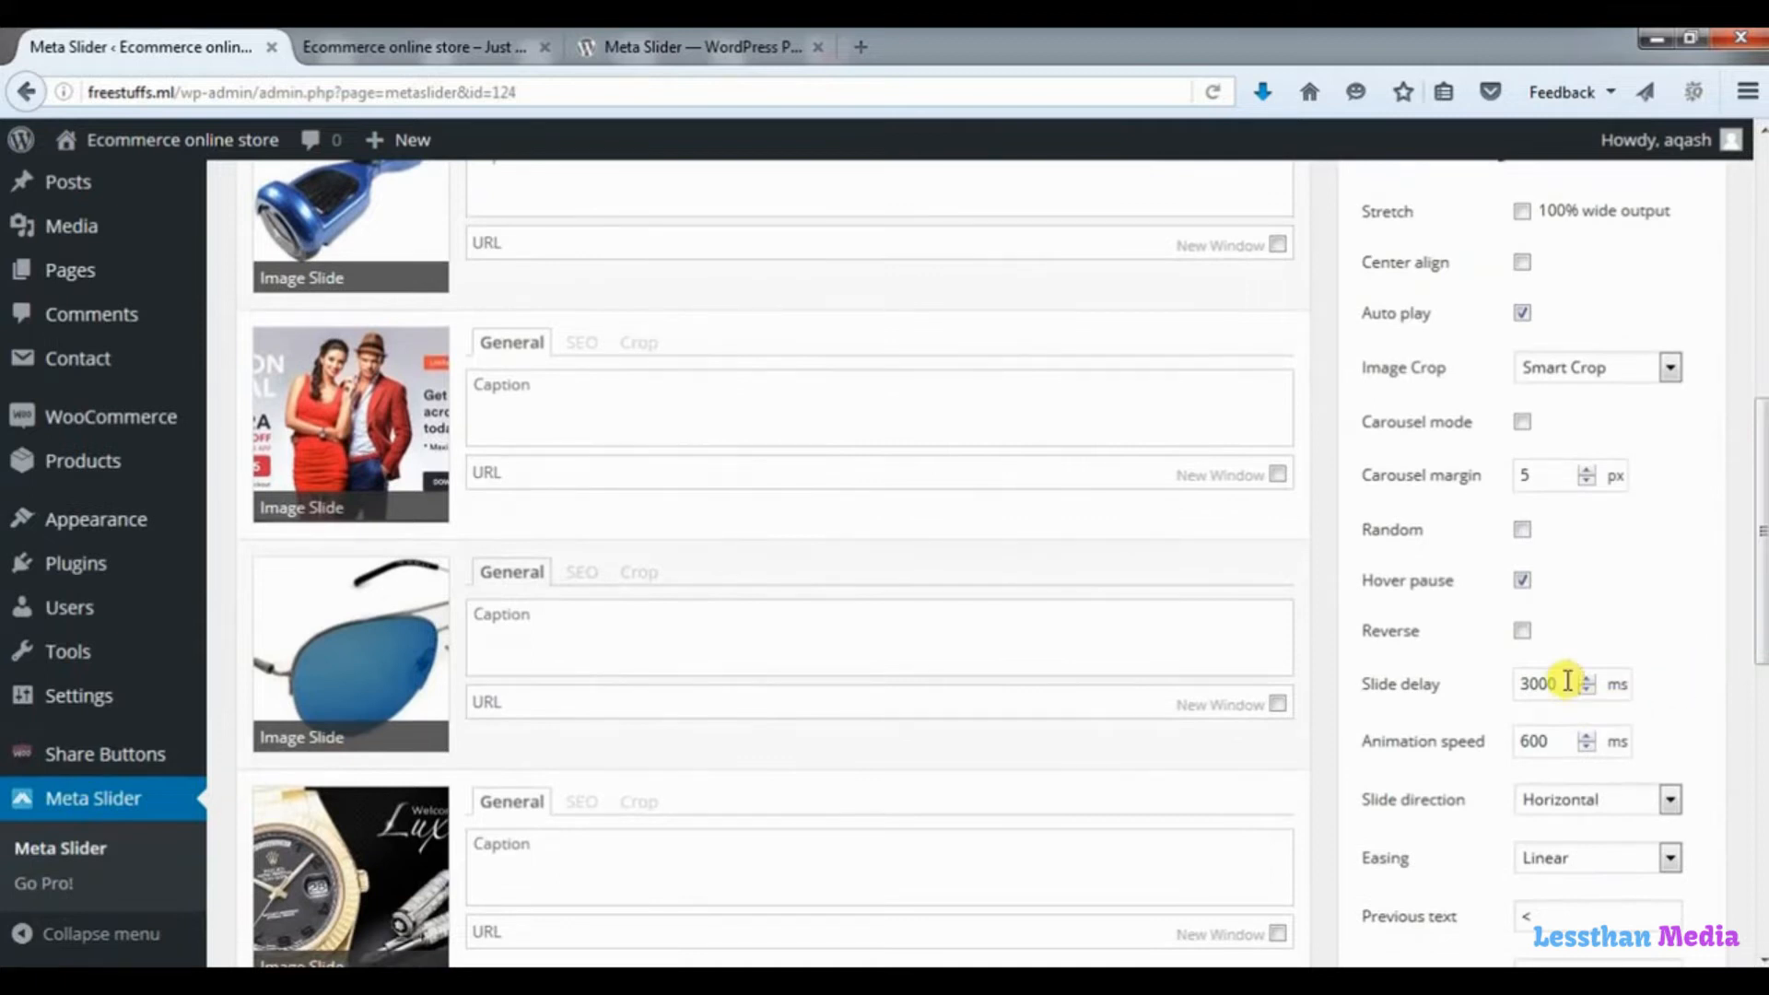
left_click_drag(1555, 682, 1502, 694)
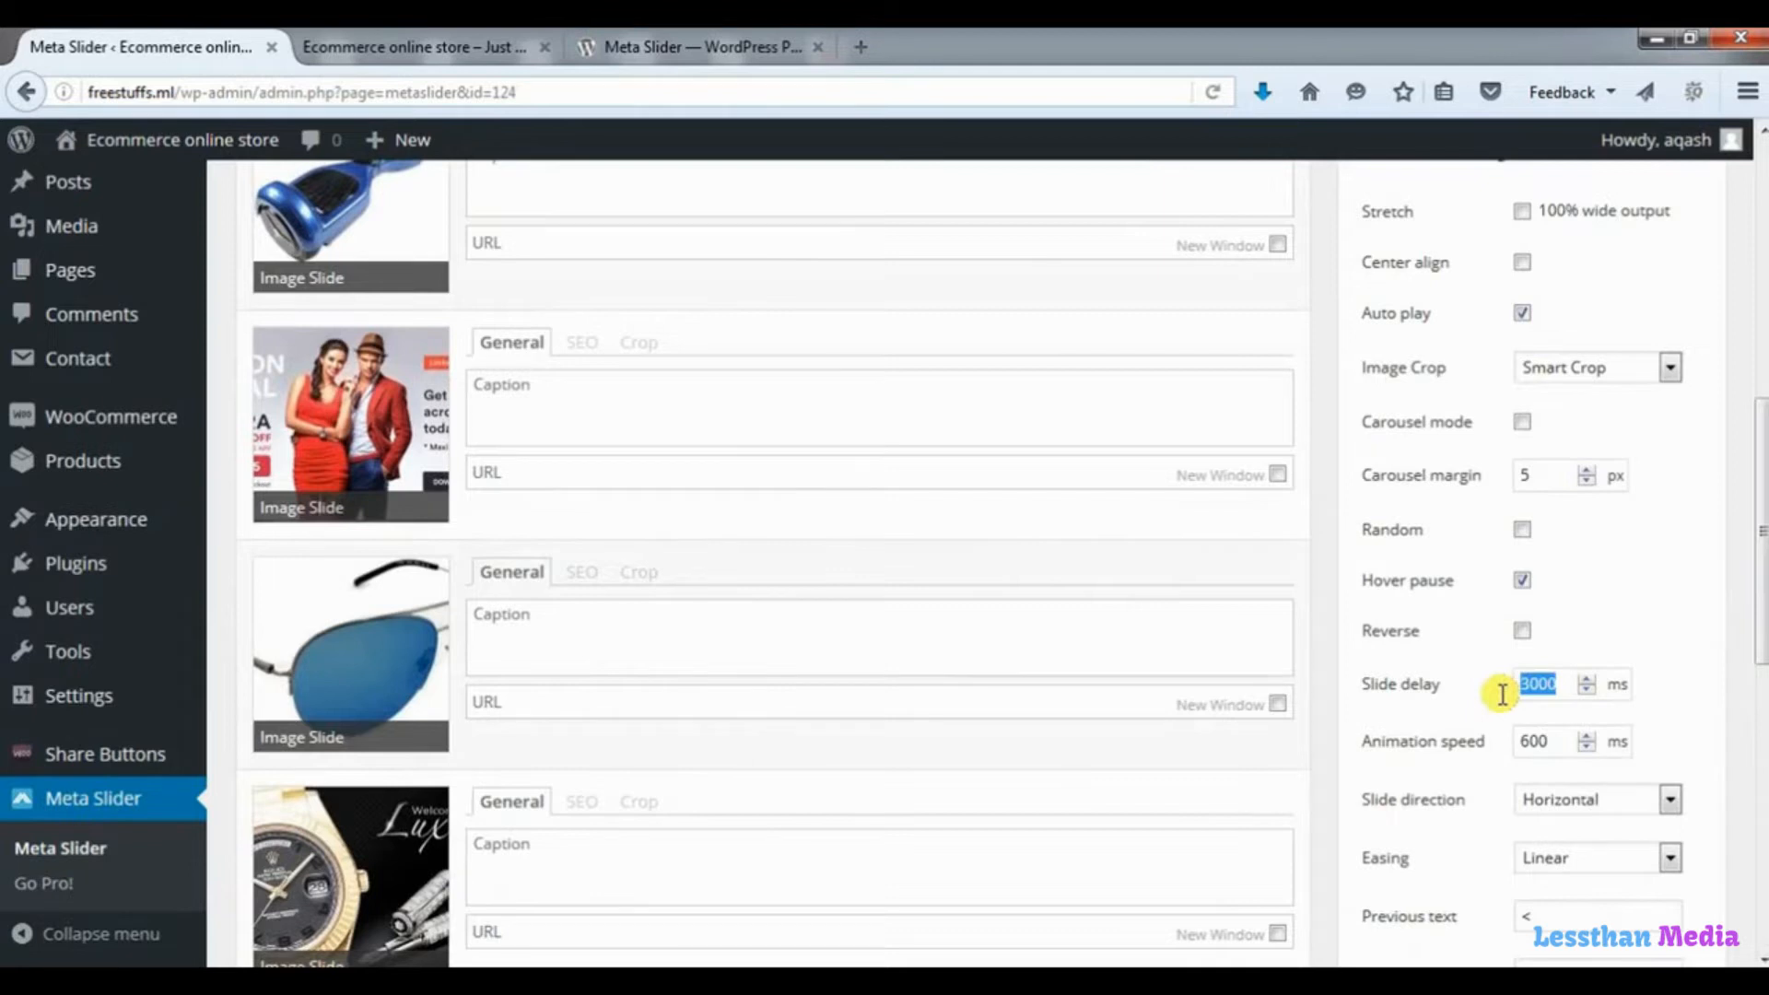
type("15")
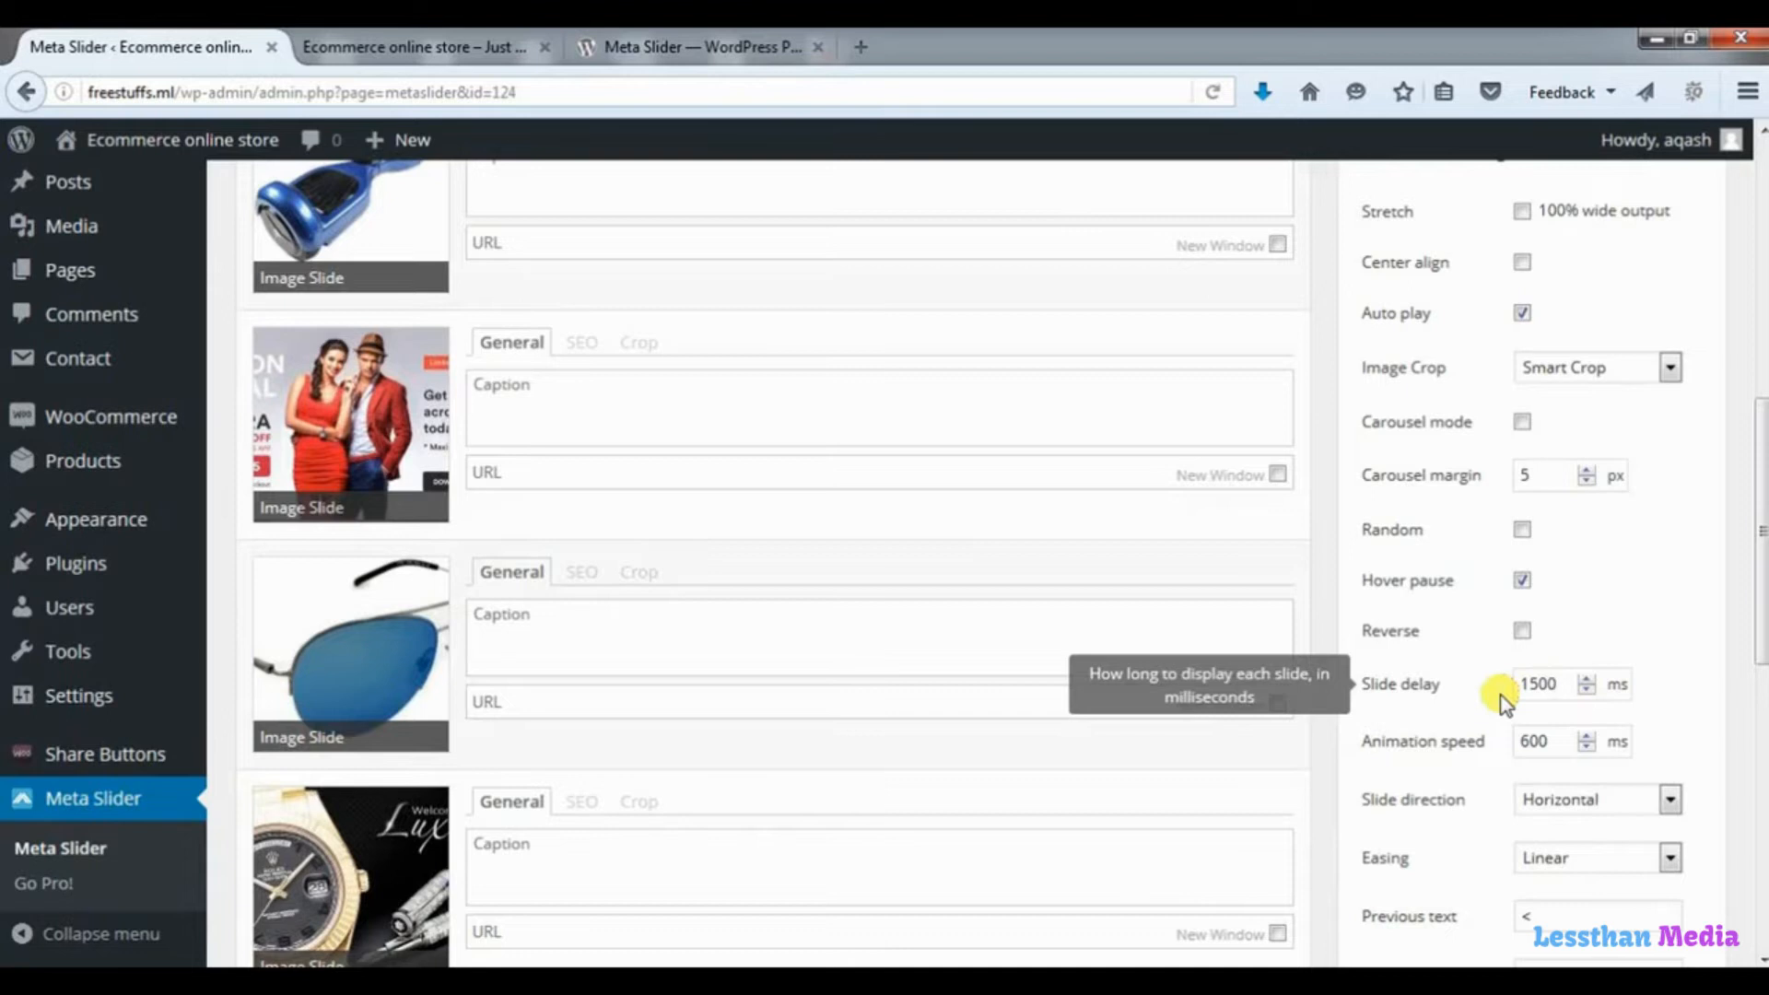
left_click_drag(1759, 672, 1726, 375)
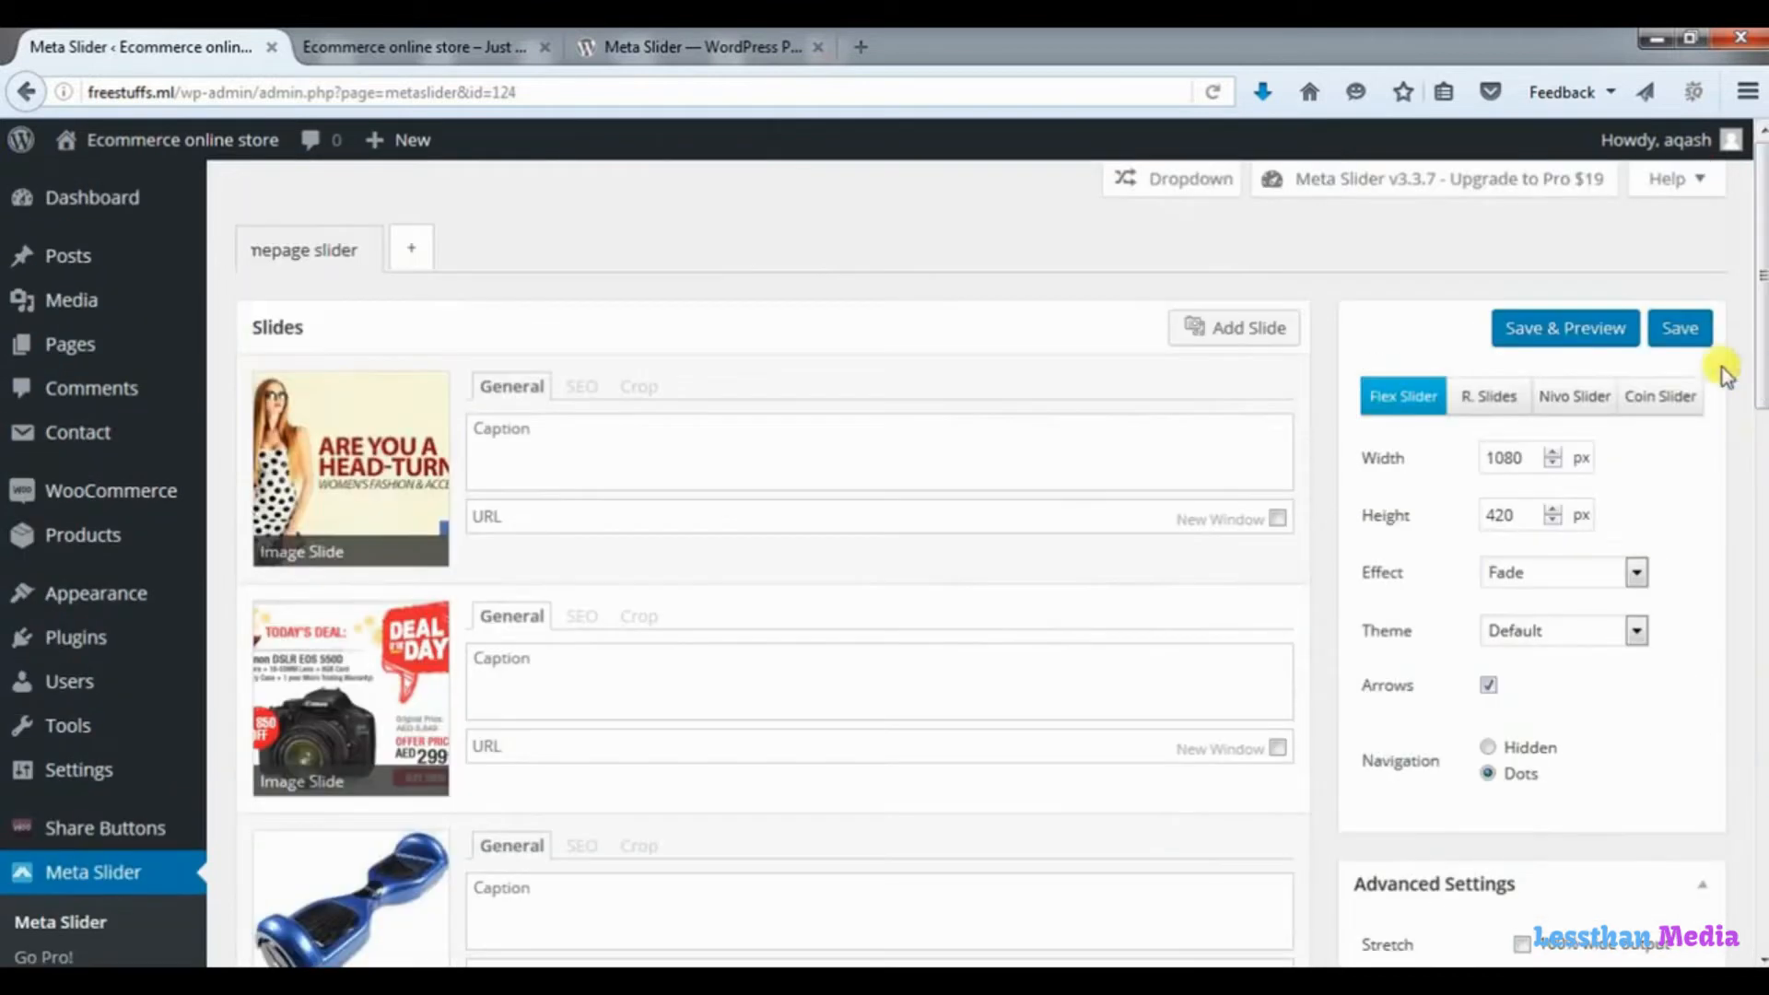
left_click(1685, 329)
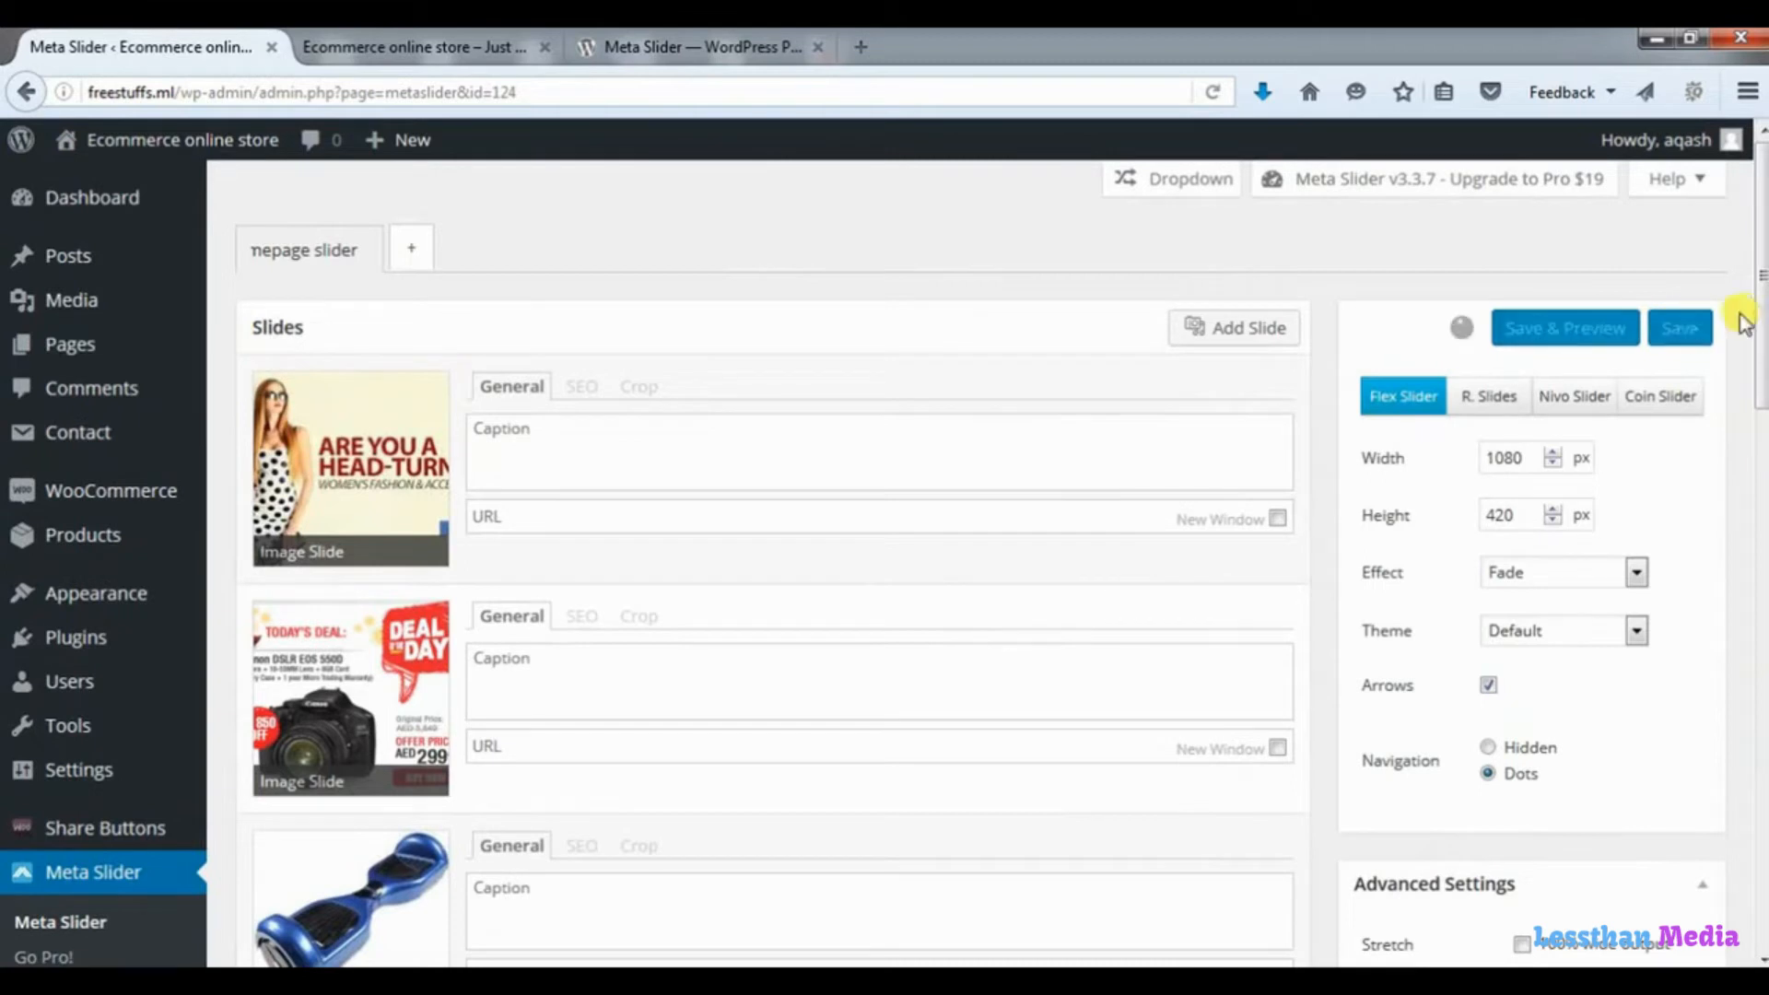
Highlight the slideshow's usage shortcode, and open the Storefront theme's functions.php for editing in a new browser tab.
left_click_drag(1759, 304, 1714, 830)
left_click_drag(1553, 701, 1373, 711)
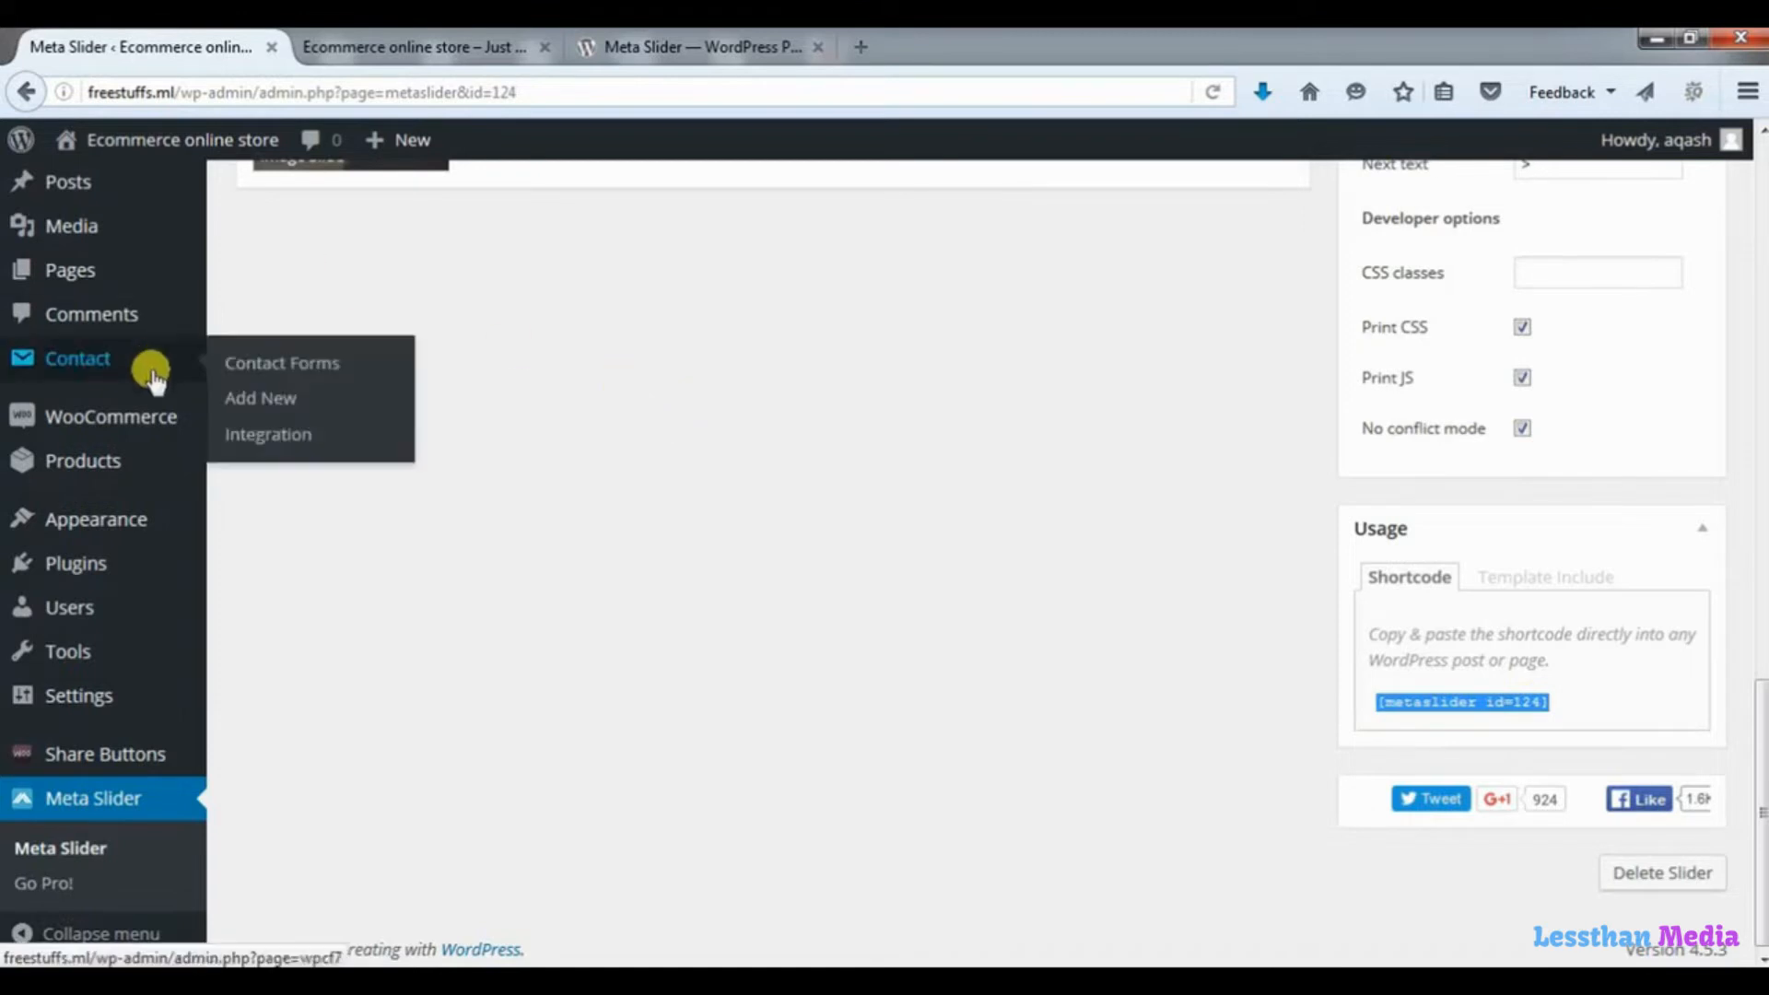
mouse_move(119, 513)
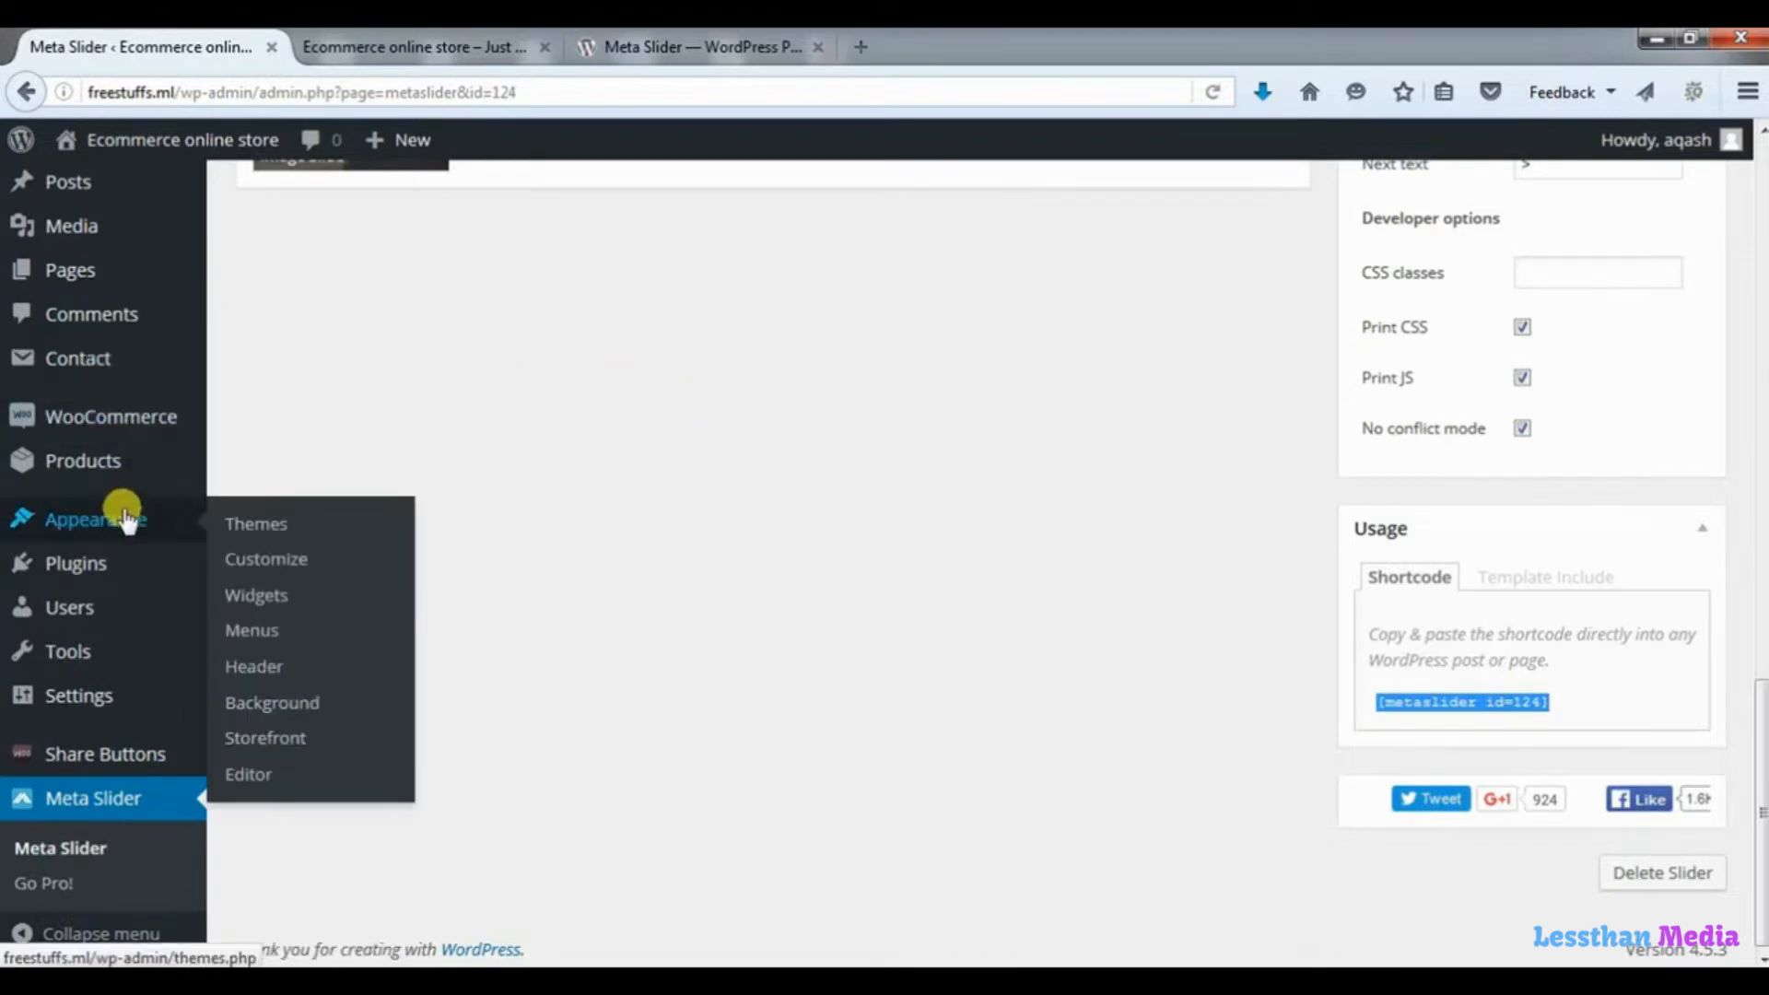
right_click(267, 776)
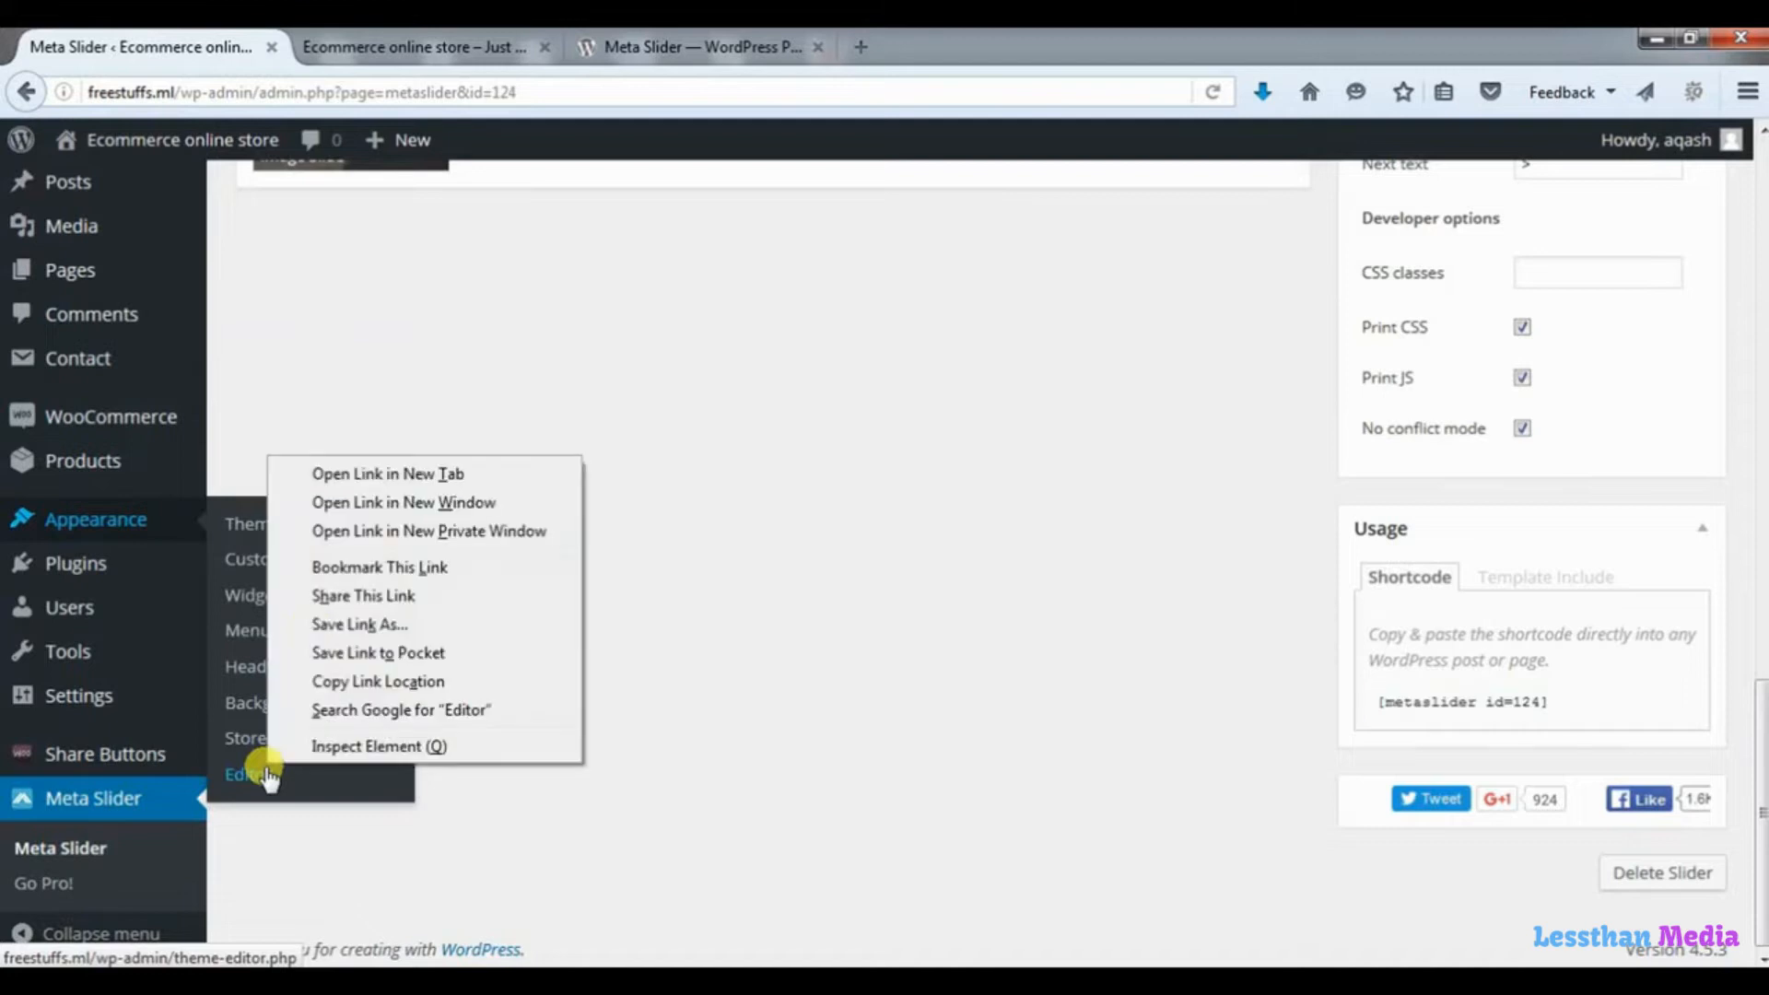
left_click(424, 472)
left_click(380, 46)
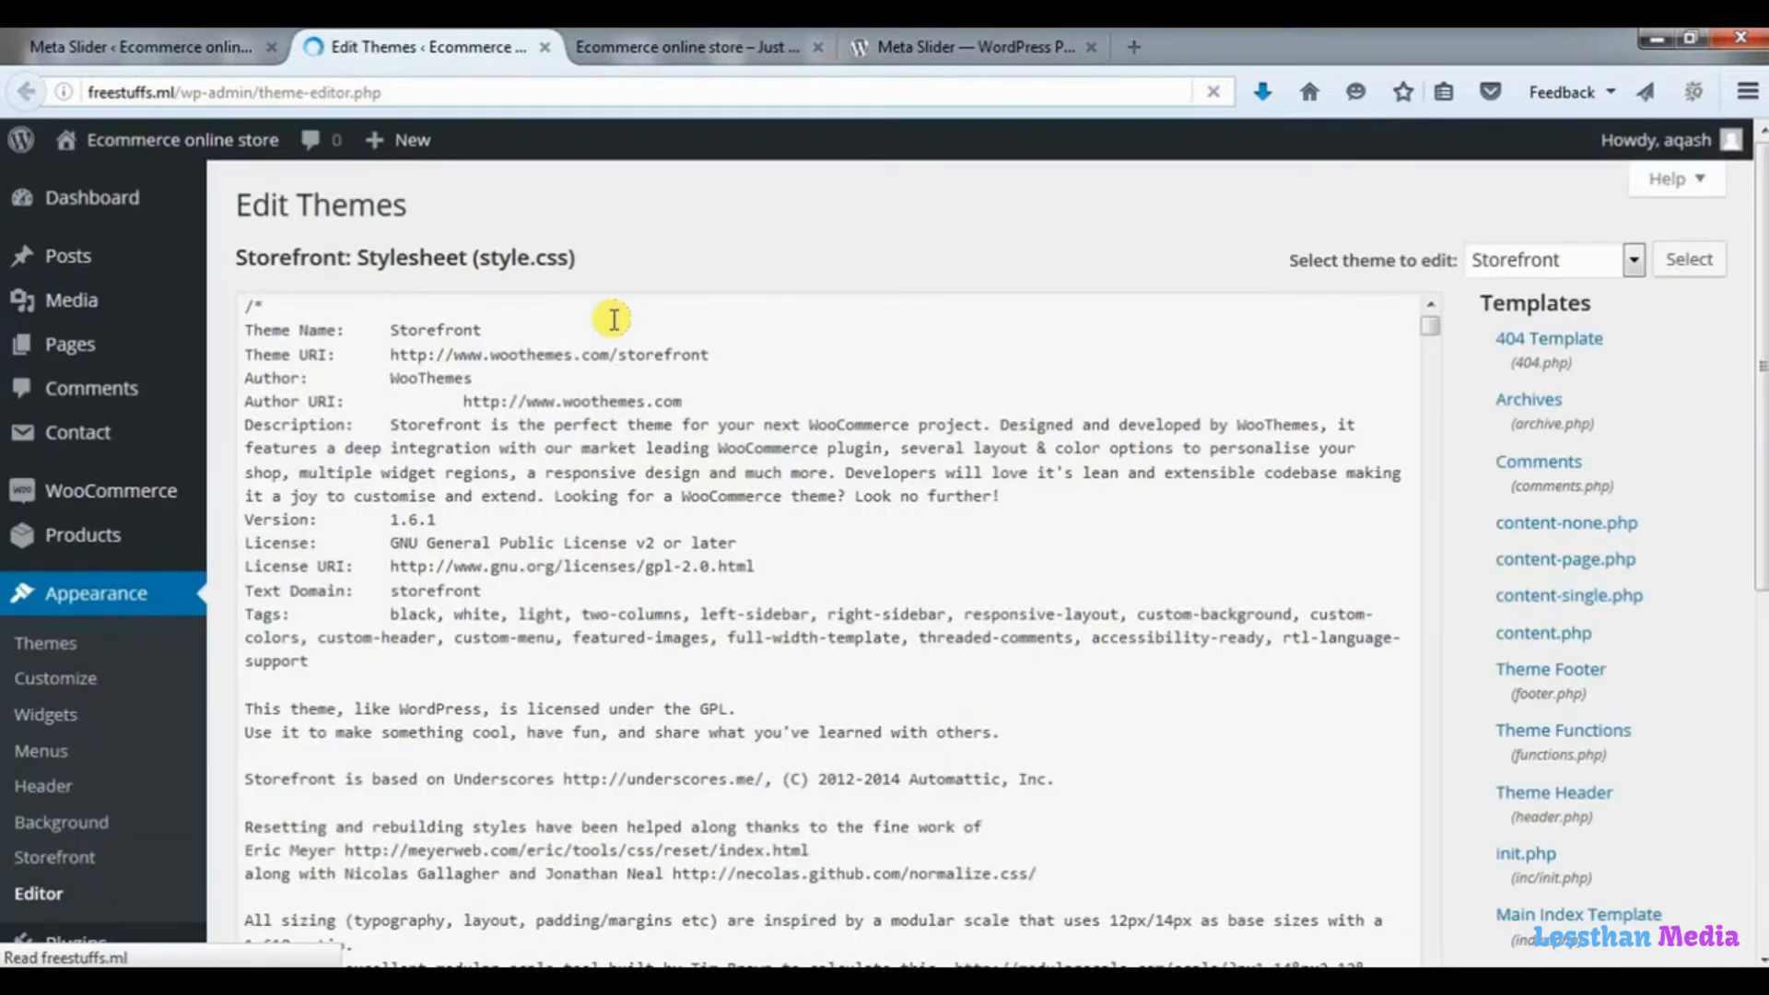
left_click(1567, 750)
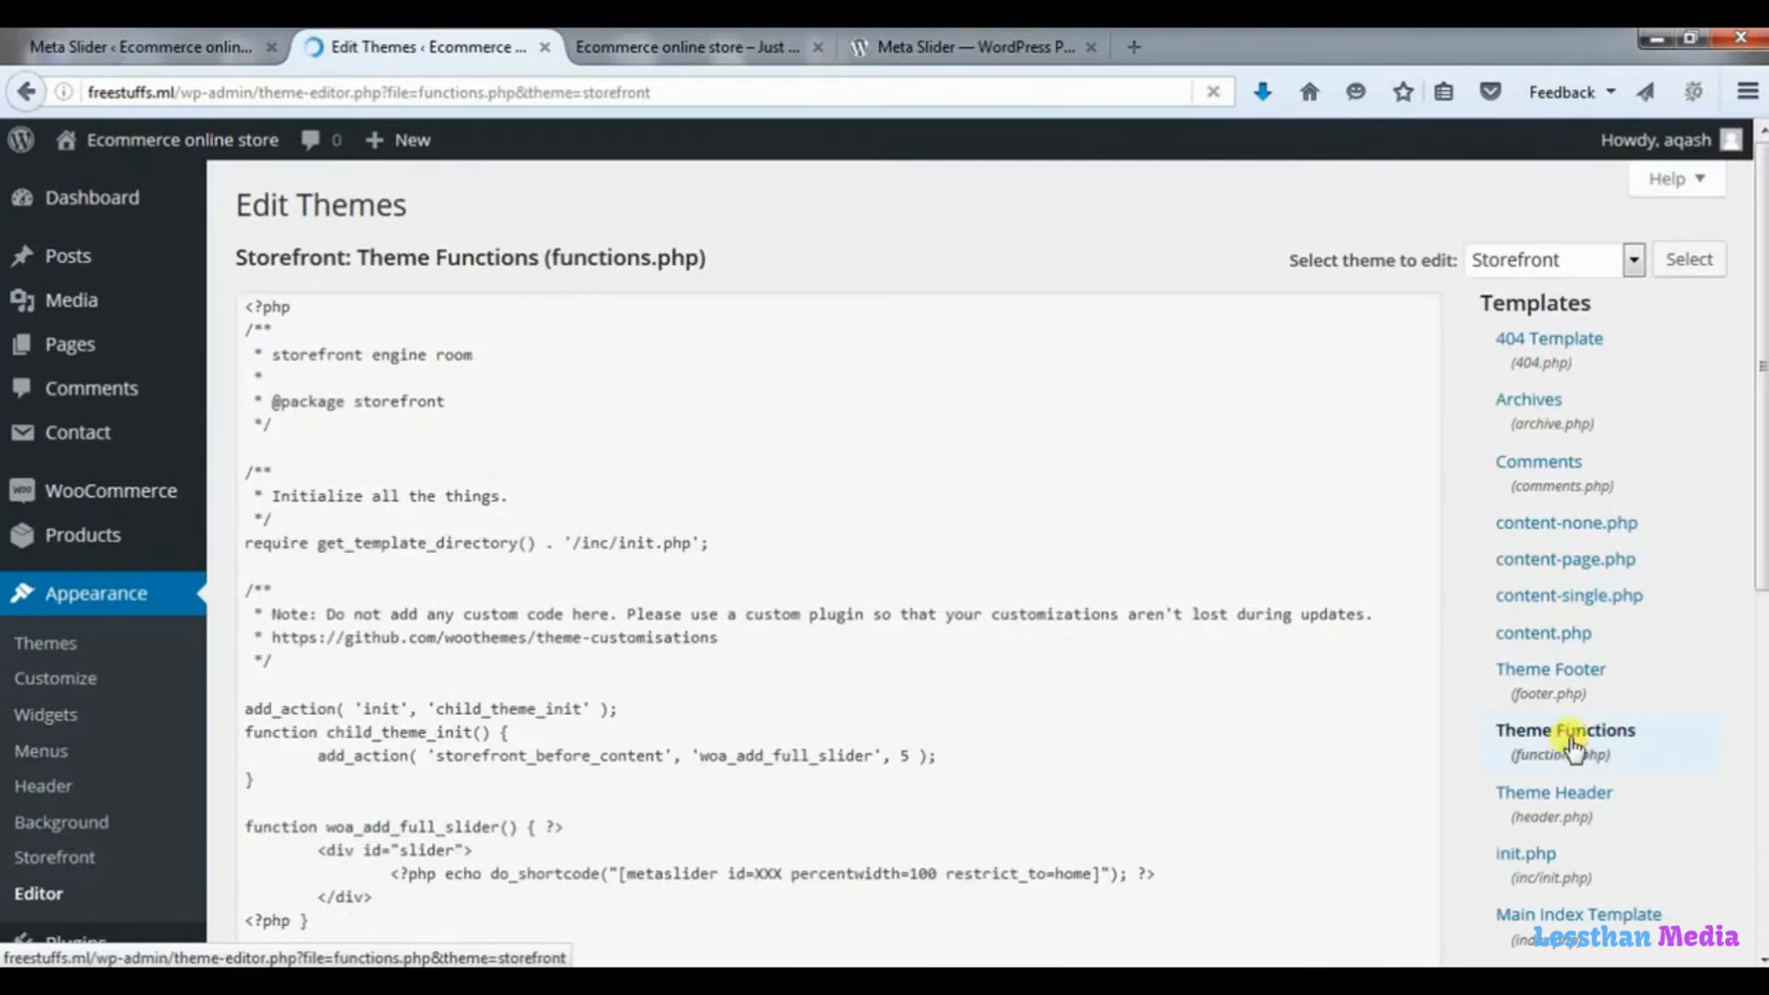
Replace the XXX placeholder in the metaslider shortcode of woa_add_full_slider with ID 124 and update functions.php.
scroll(1761, 640, "down", 3)
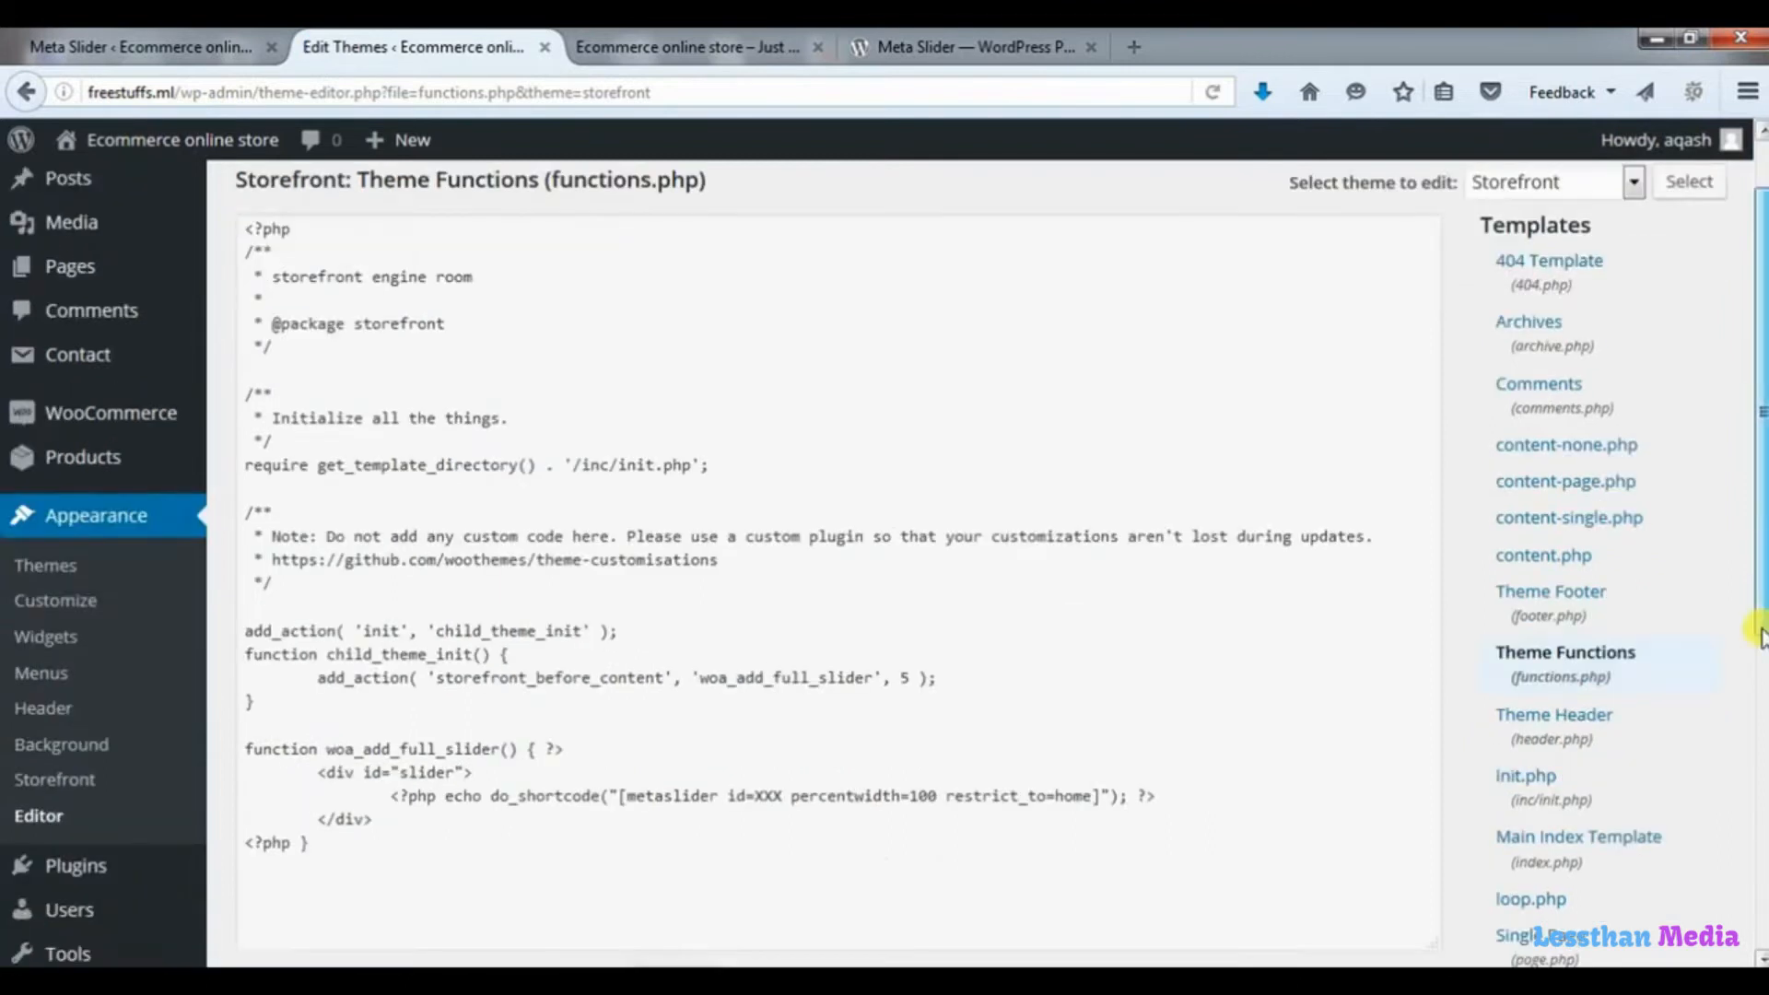
left_click_drag(781, 599, 755, 600)
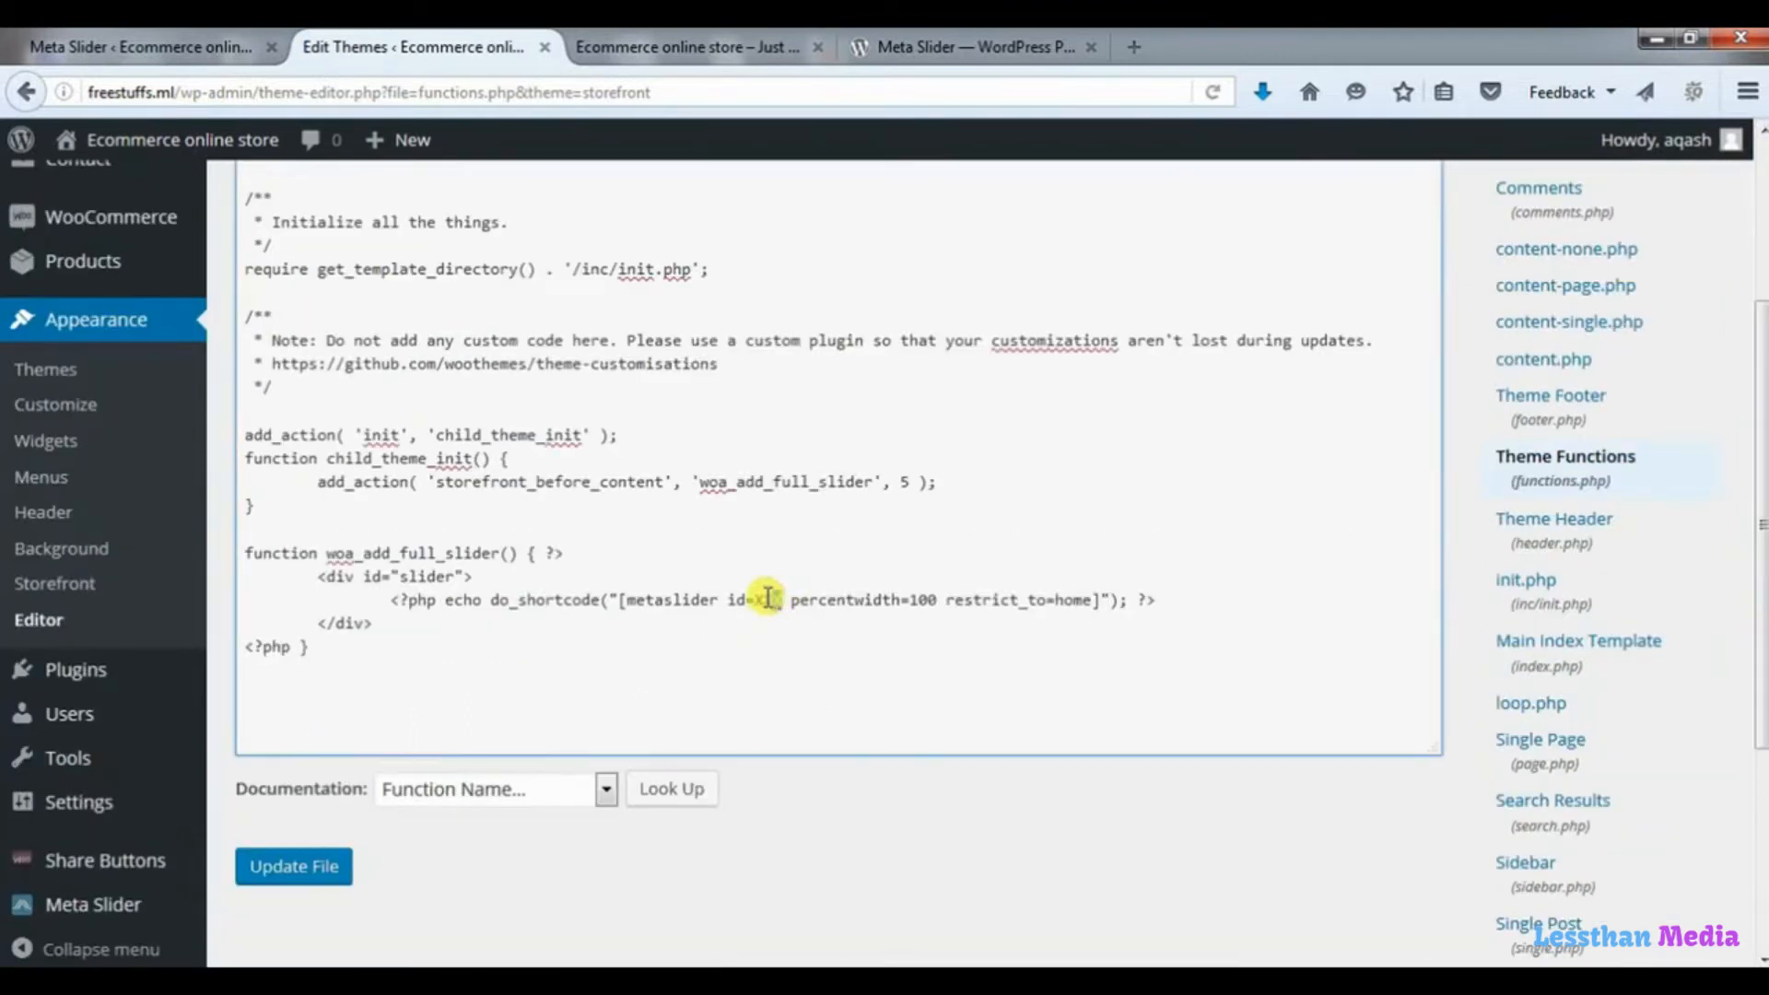
key("BackSpace")
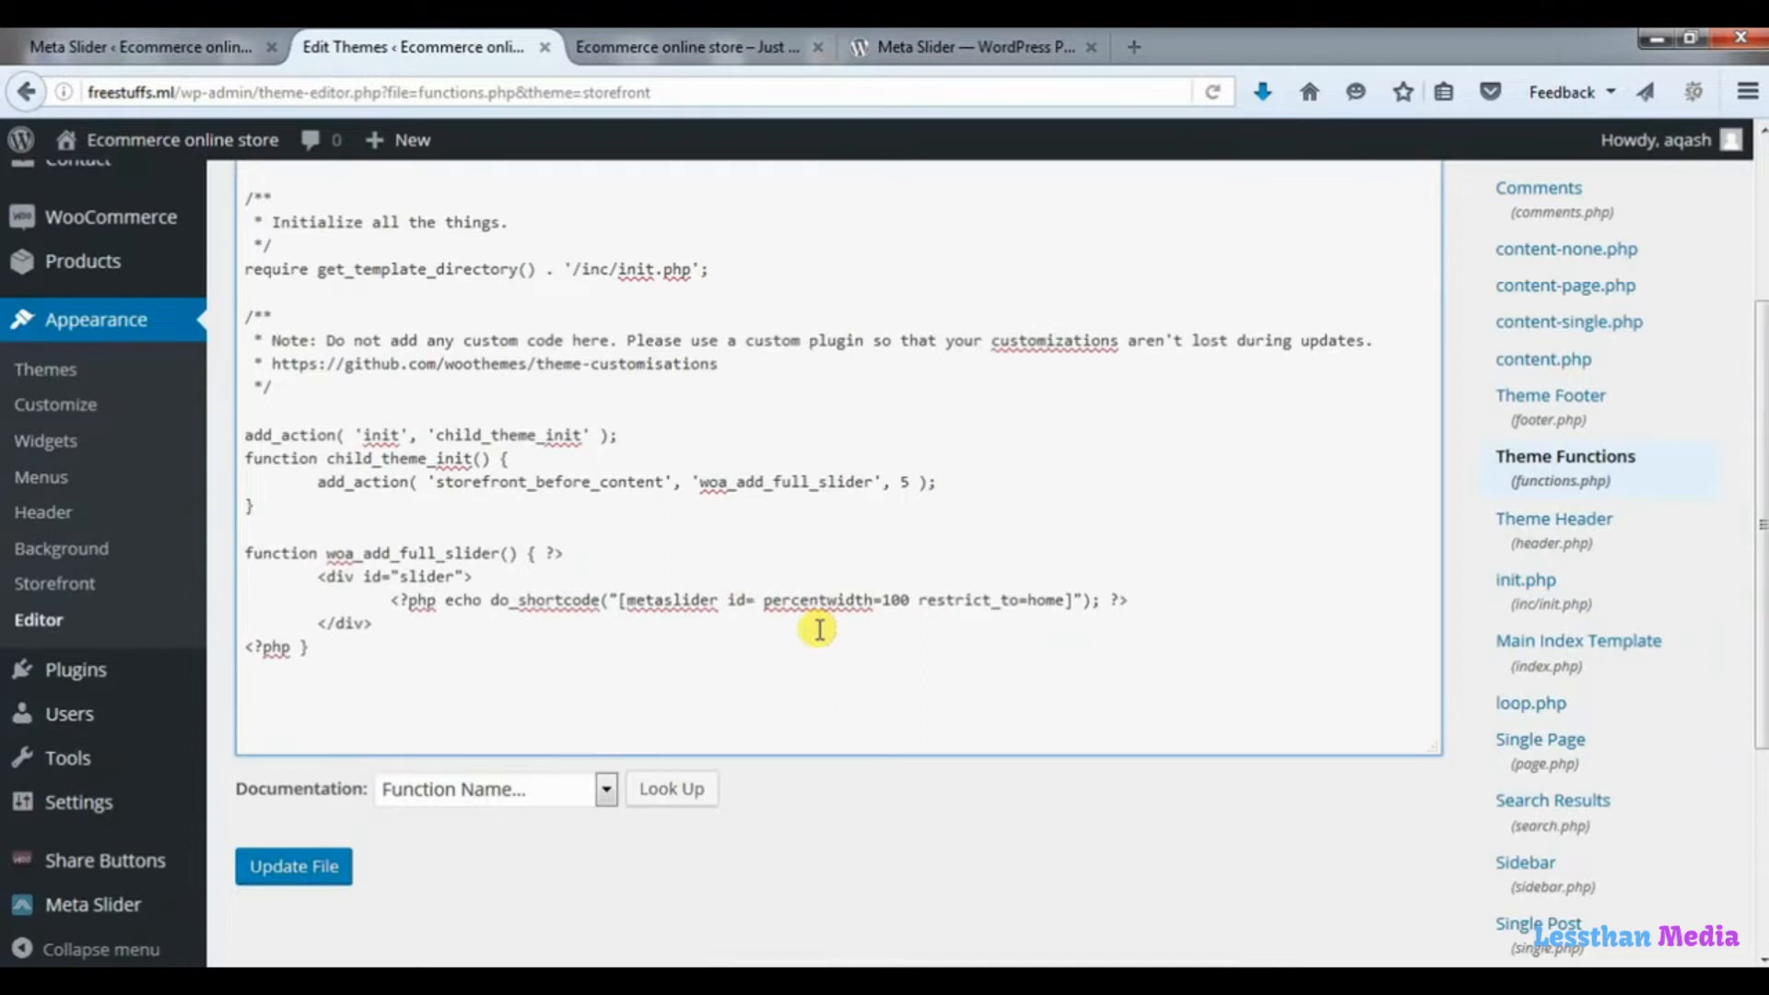
type("124")
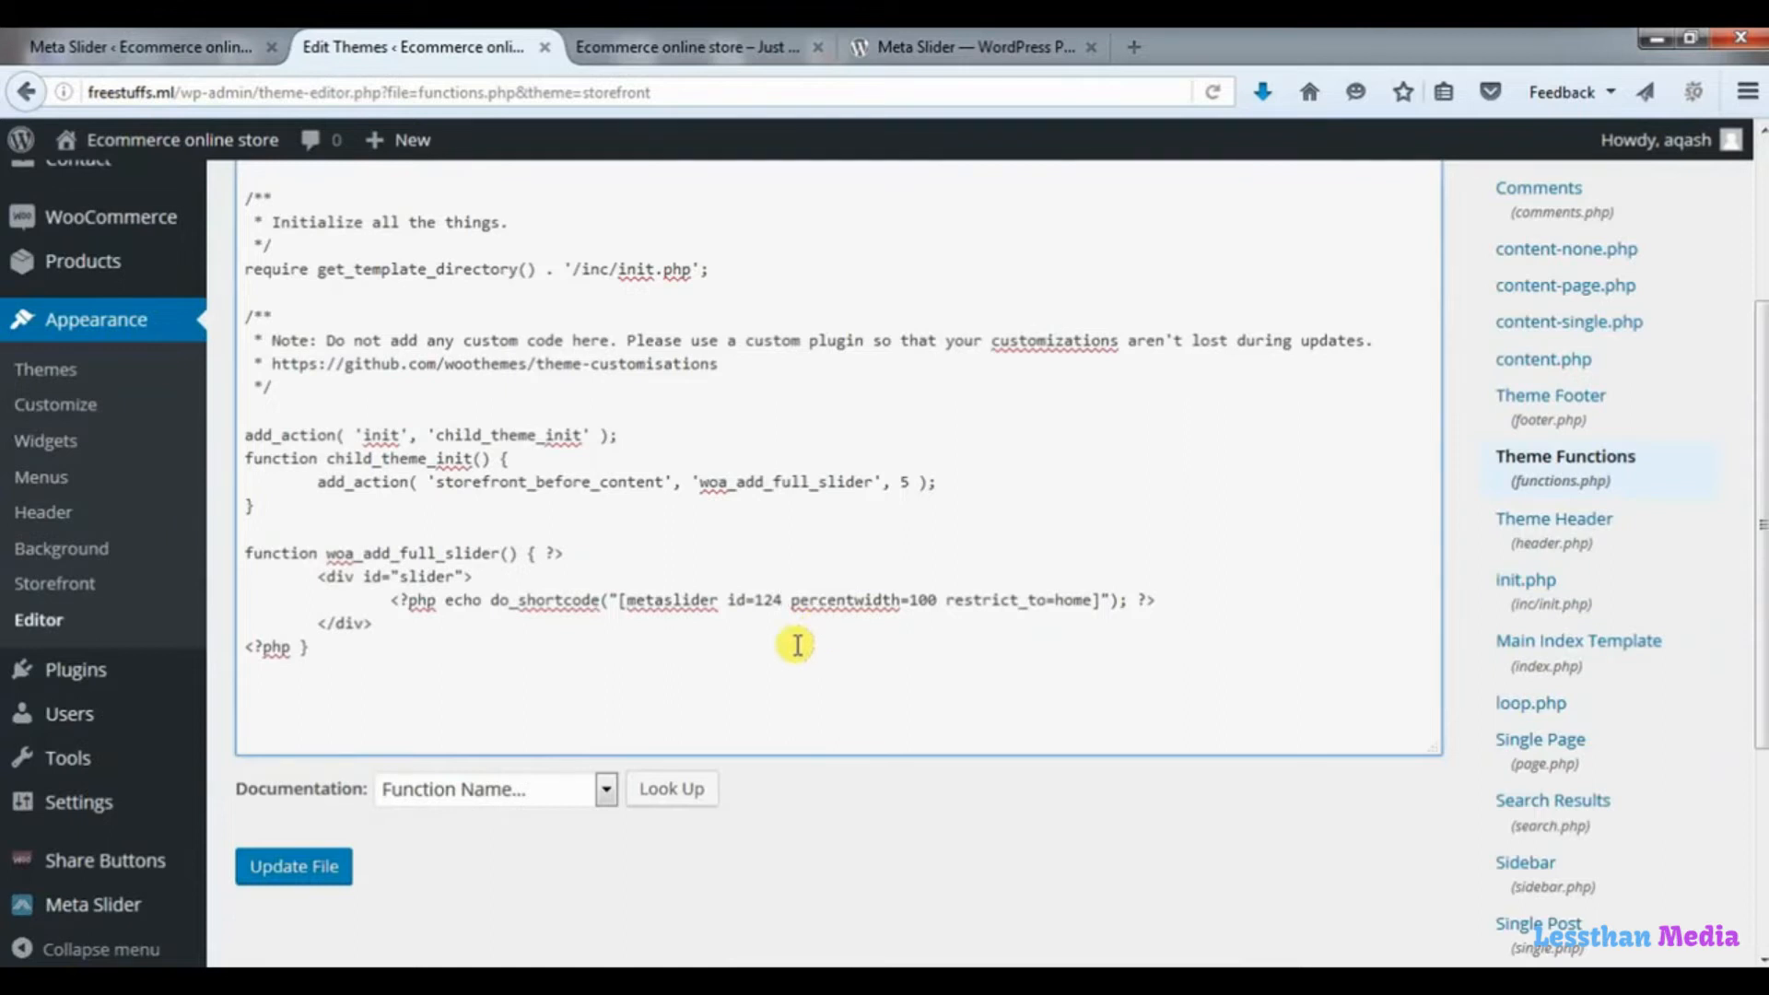
left_click(318, 867)
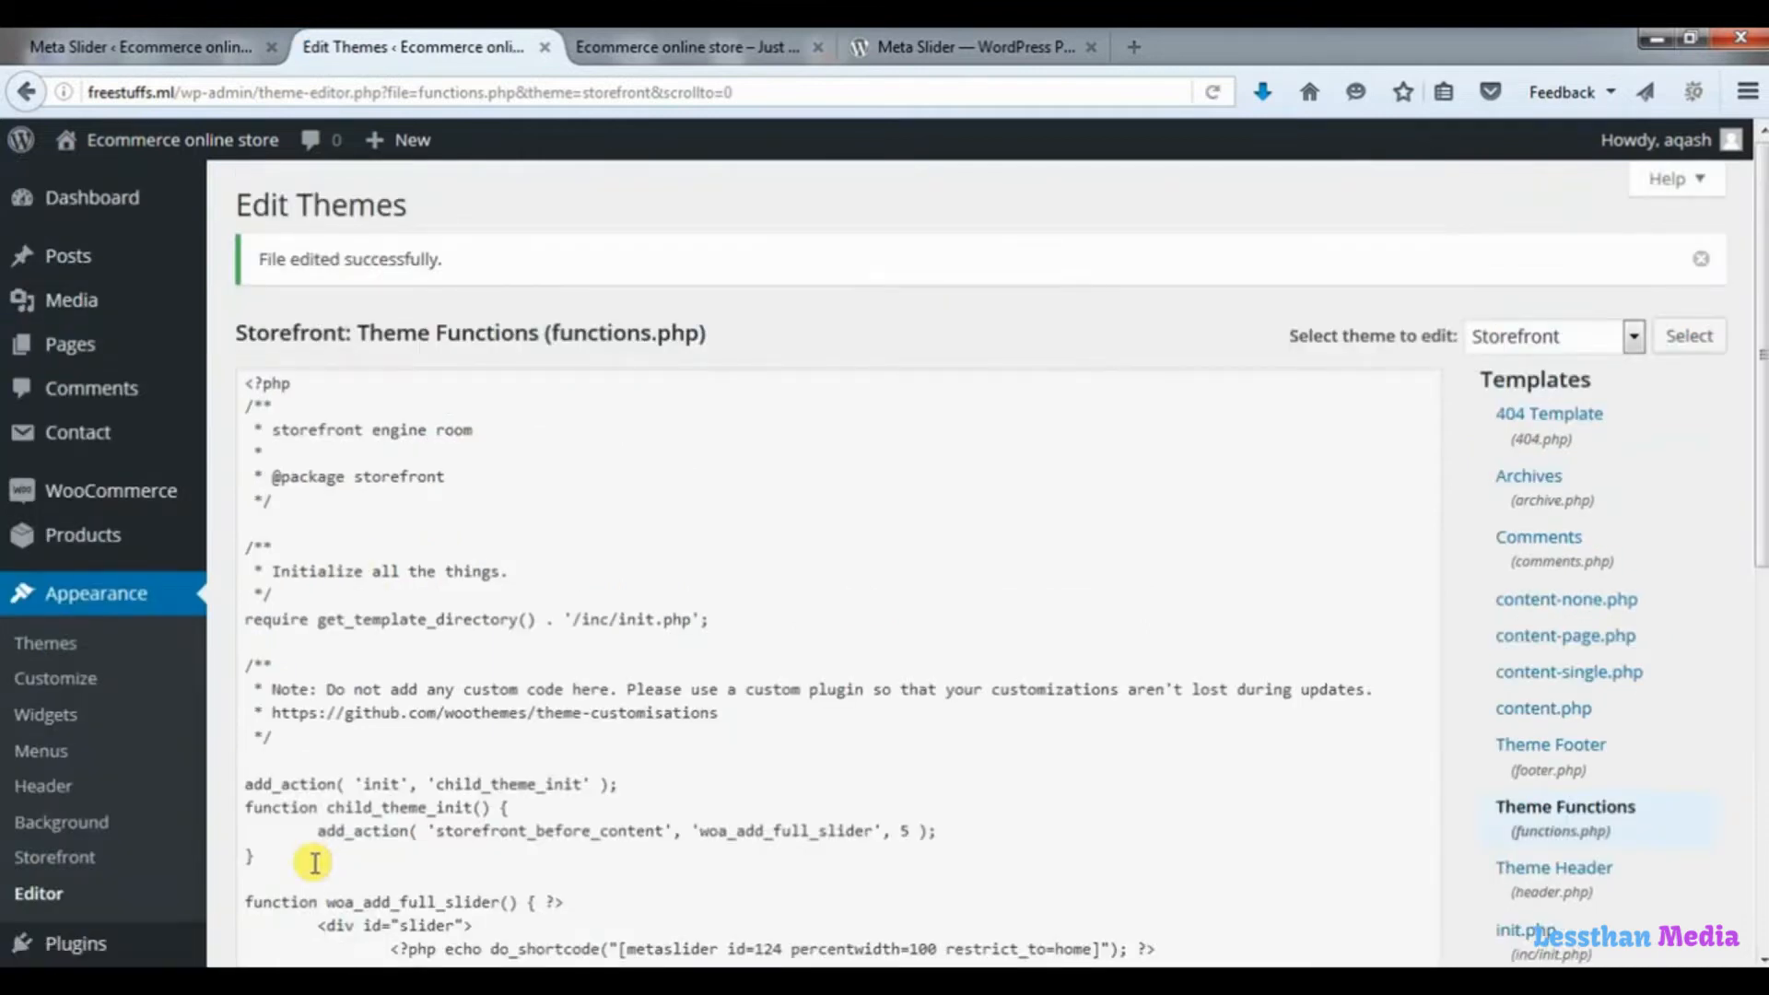
Reload the store's homepage and check how the full-width image slider displays below the navigation.
left_click(700, 52)
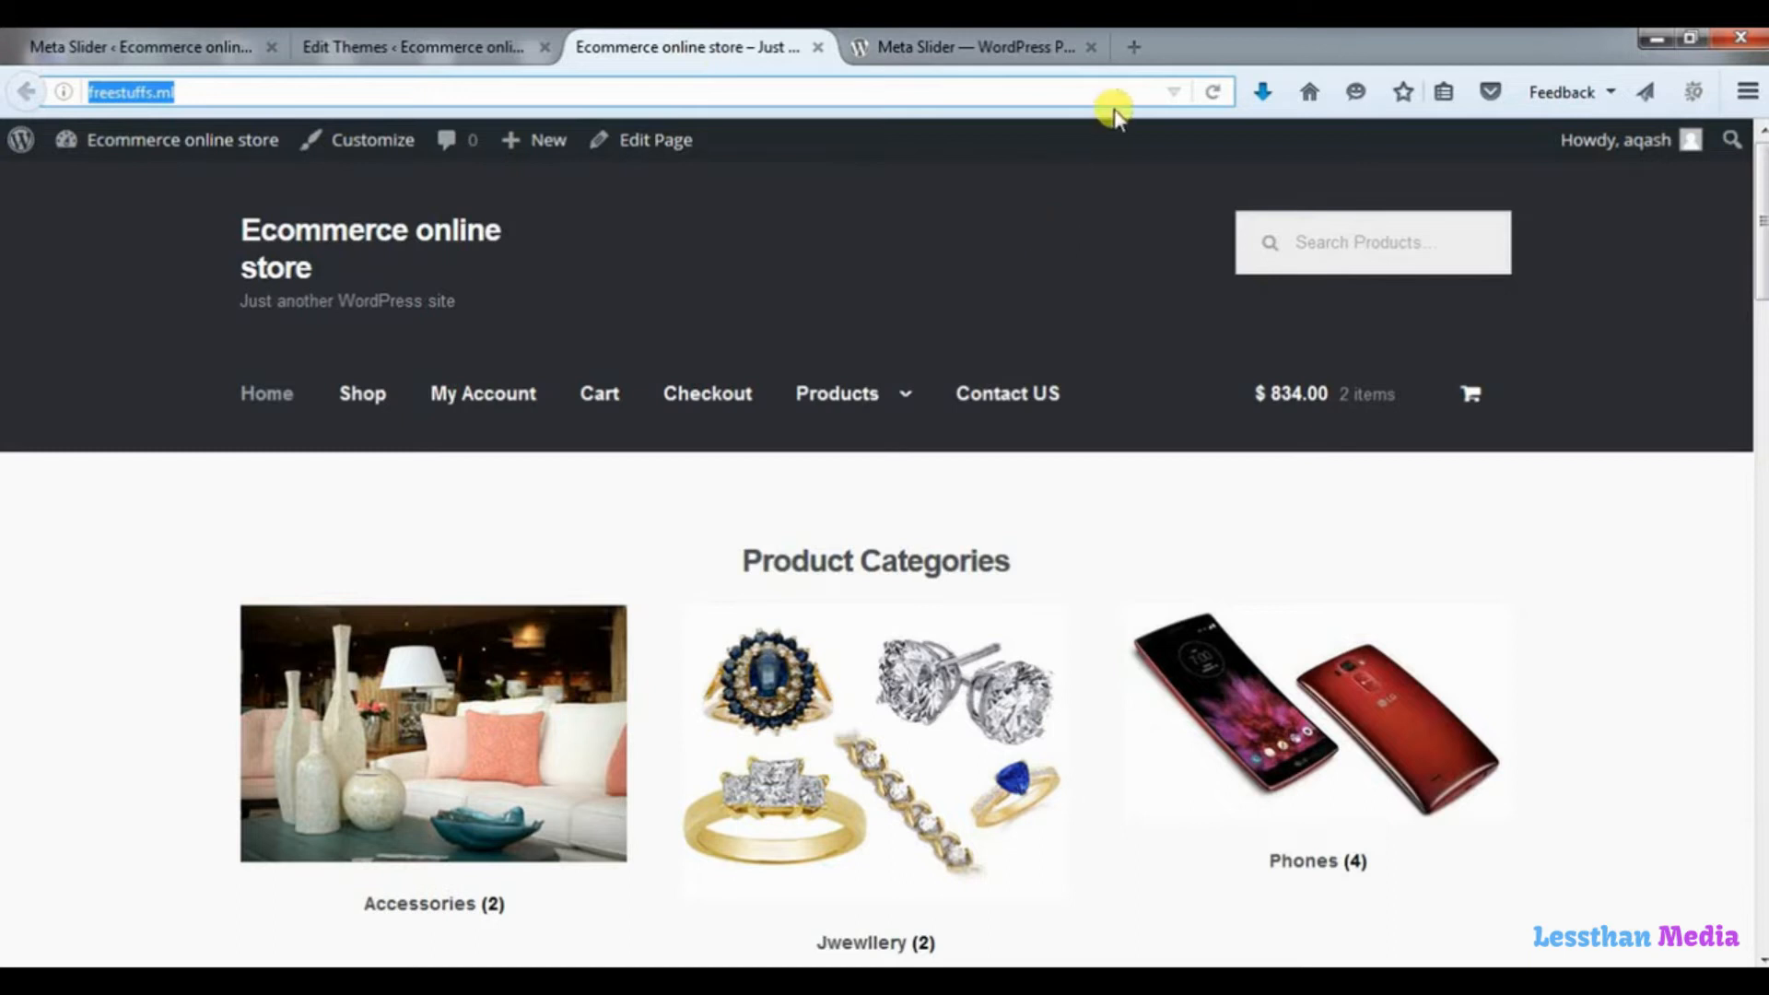
left_click(1210, 94)
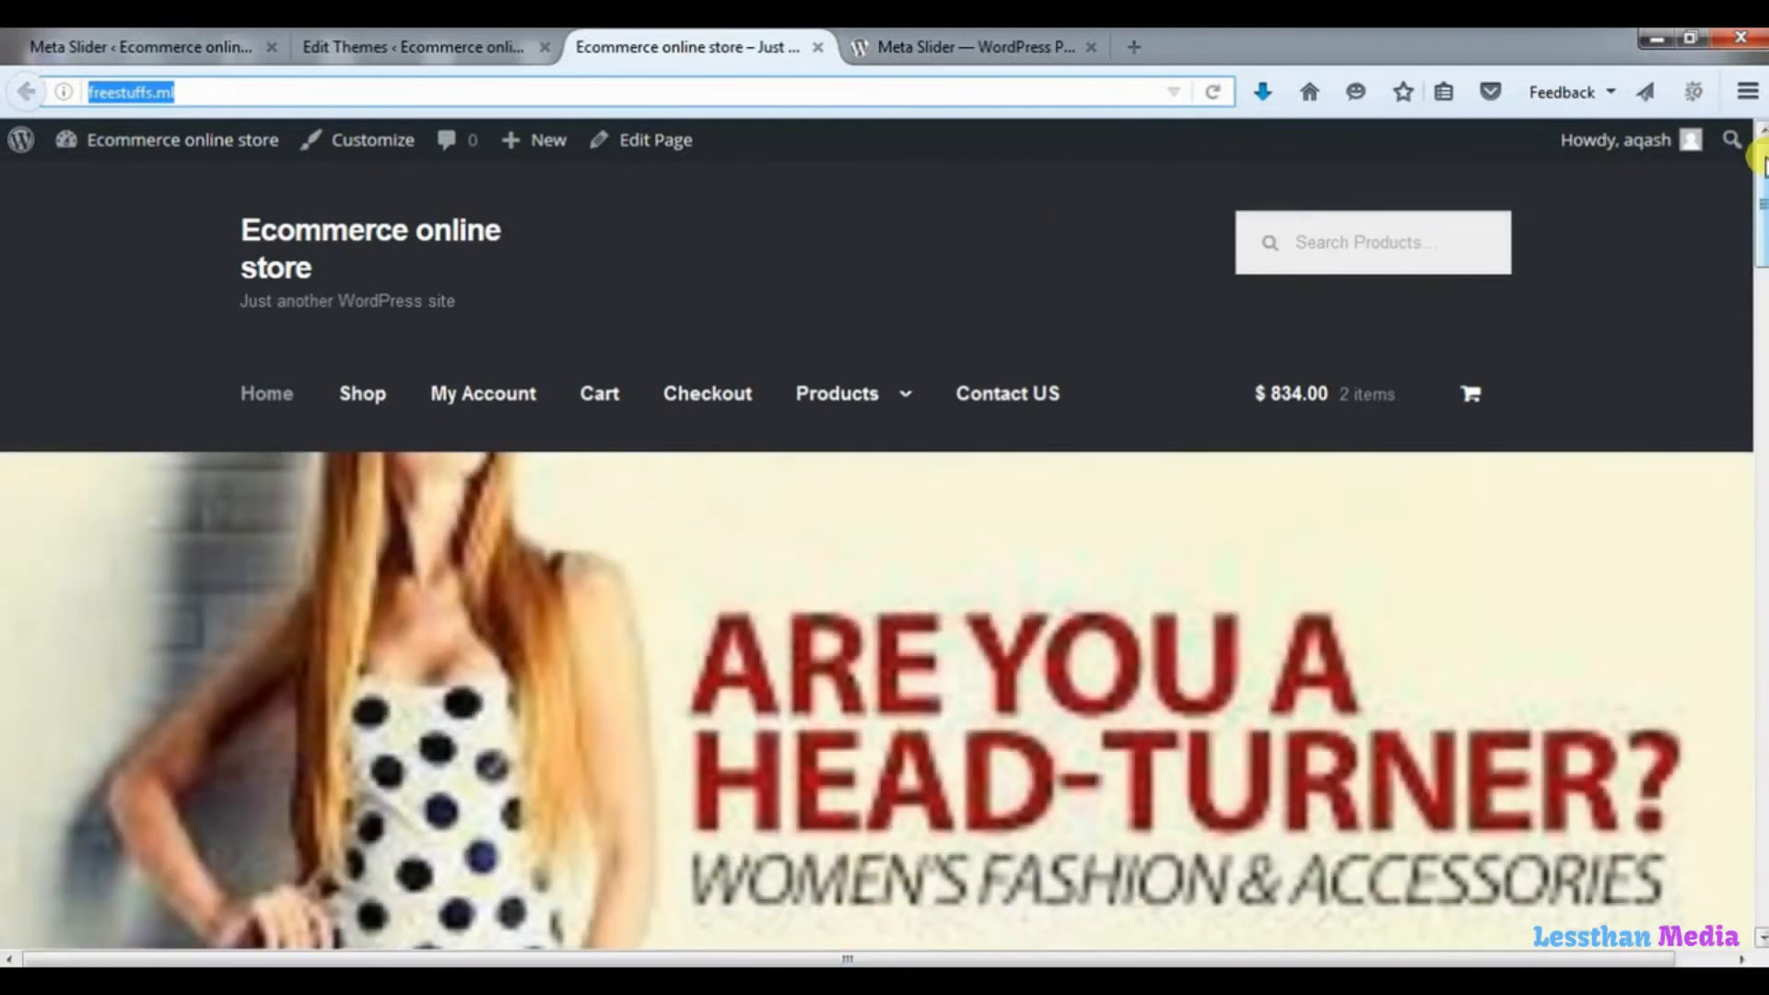
mouse_move(1763, 164)
left_mouse_down()
mouse_move(1763, 413)
mouse_move(1751, 161)
left_mouse_up()
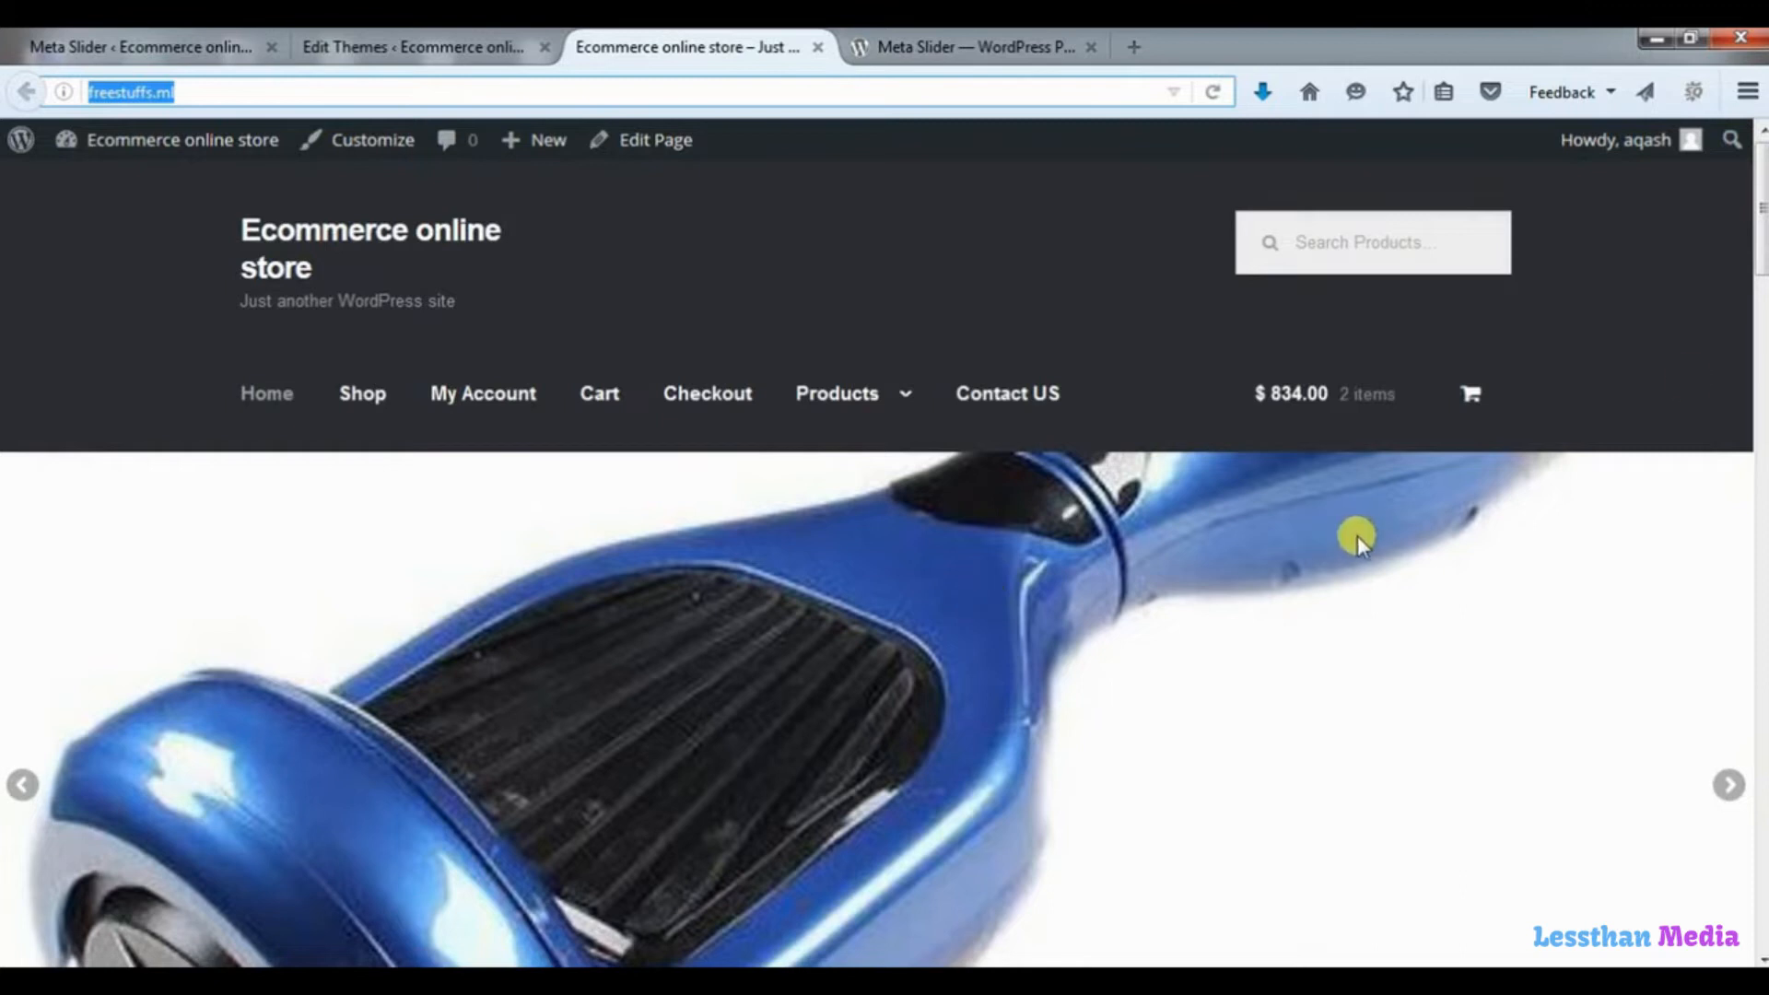
mouse_move(1758, 245)
left_mouse_down()
mouse_move(1738, 489)
mouse_move(1737, 225)
mouse_move(1748, 309)
mouse_move(1748, 267)
left_mouse_up()
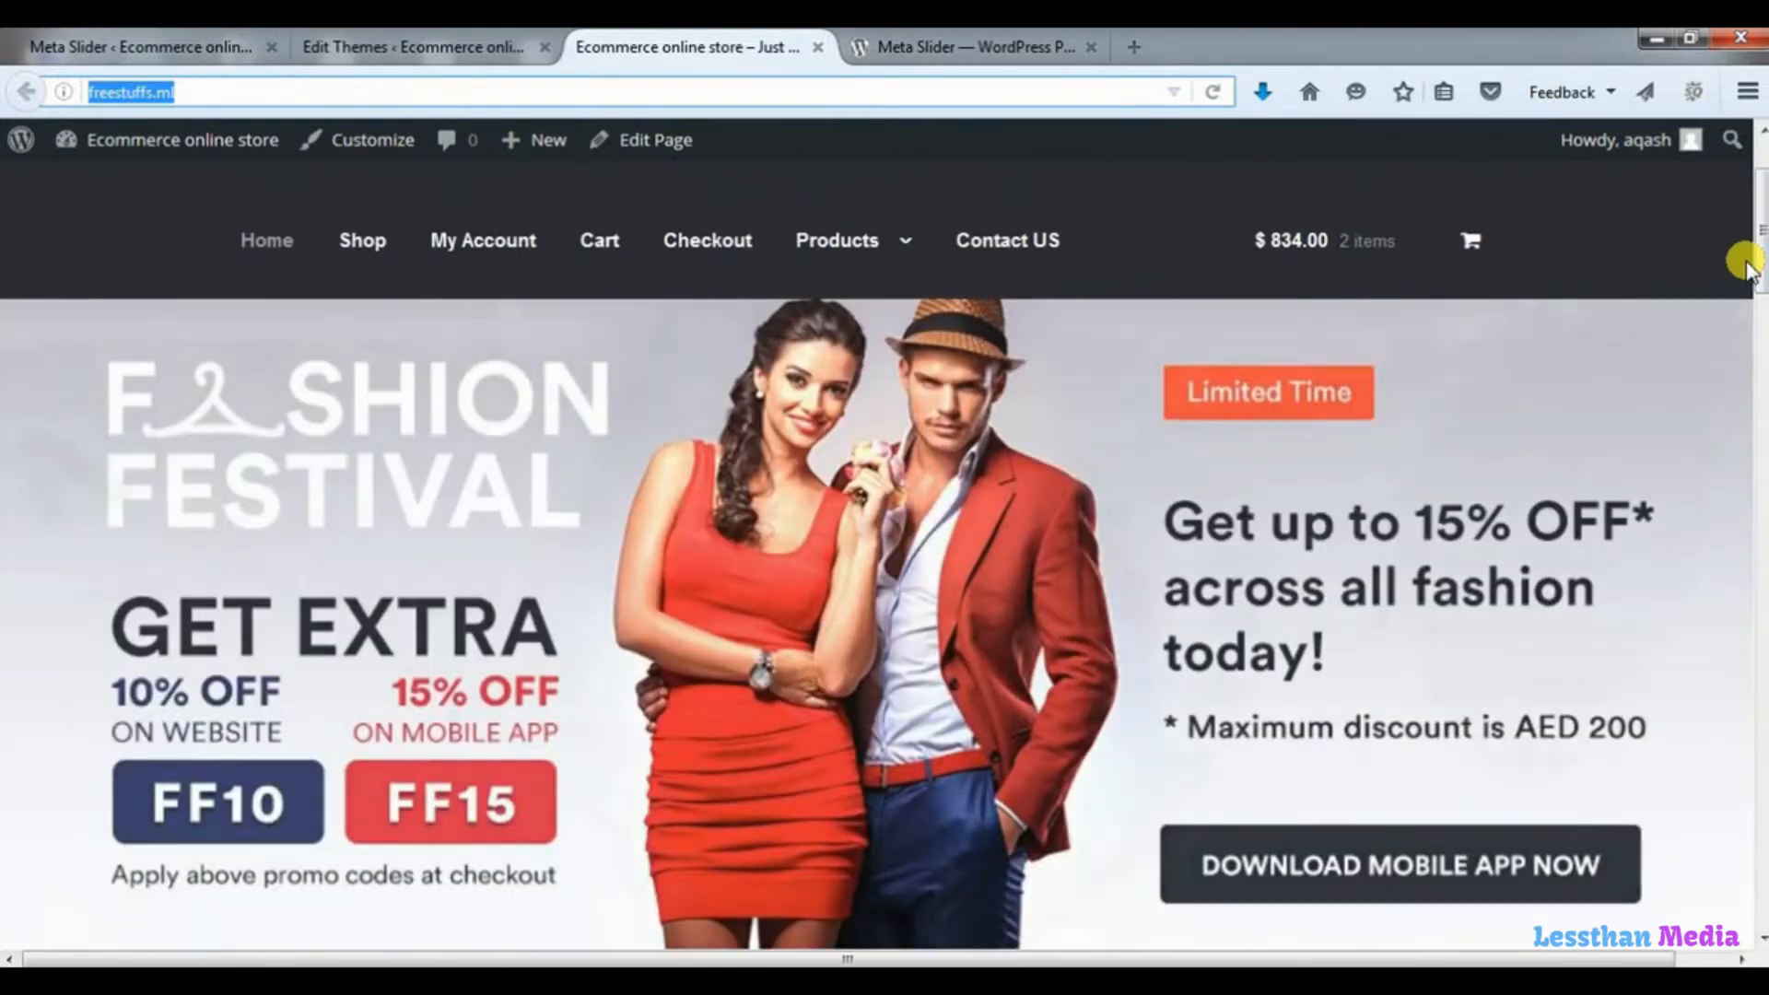
scroll(1755, 212, "up", 3)
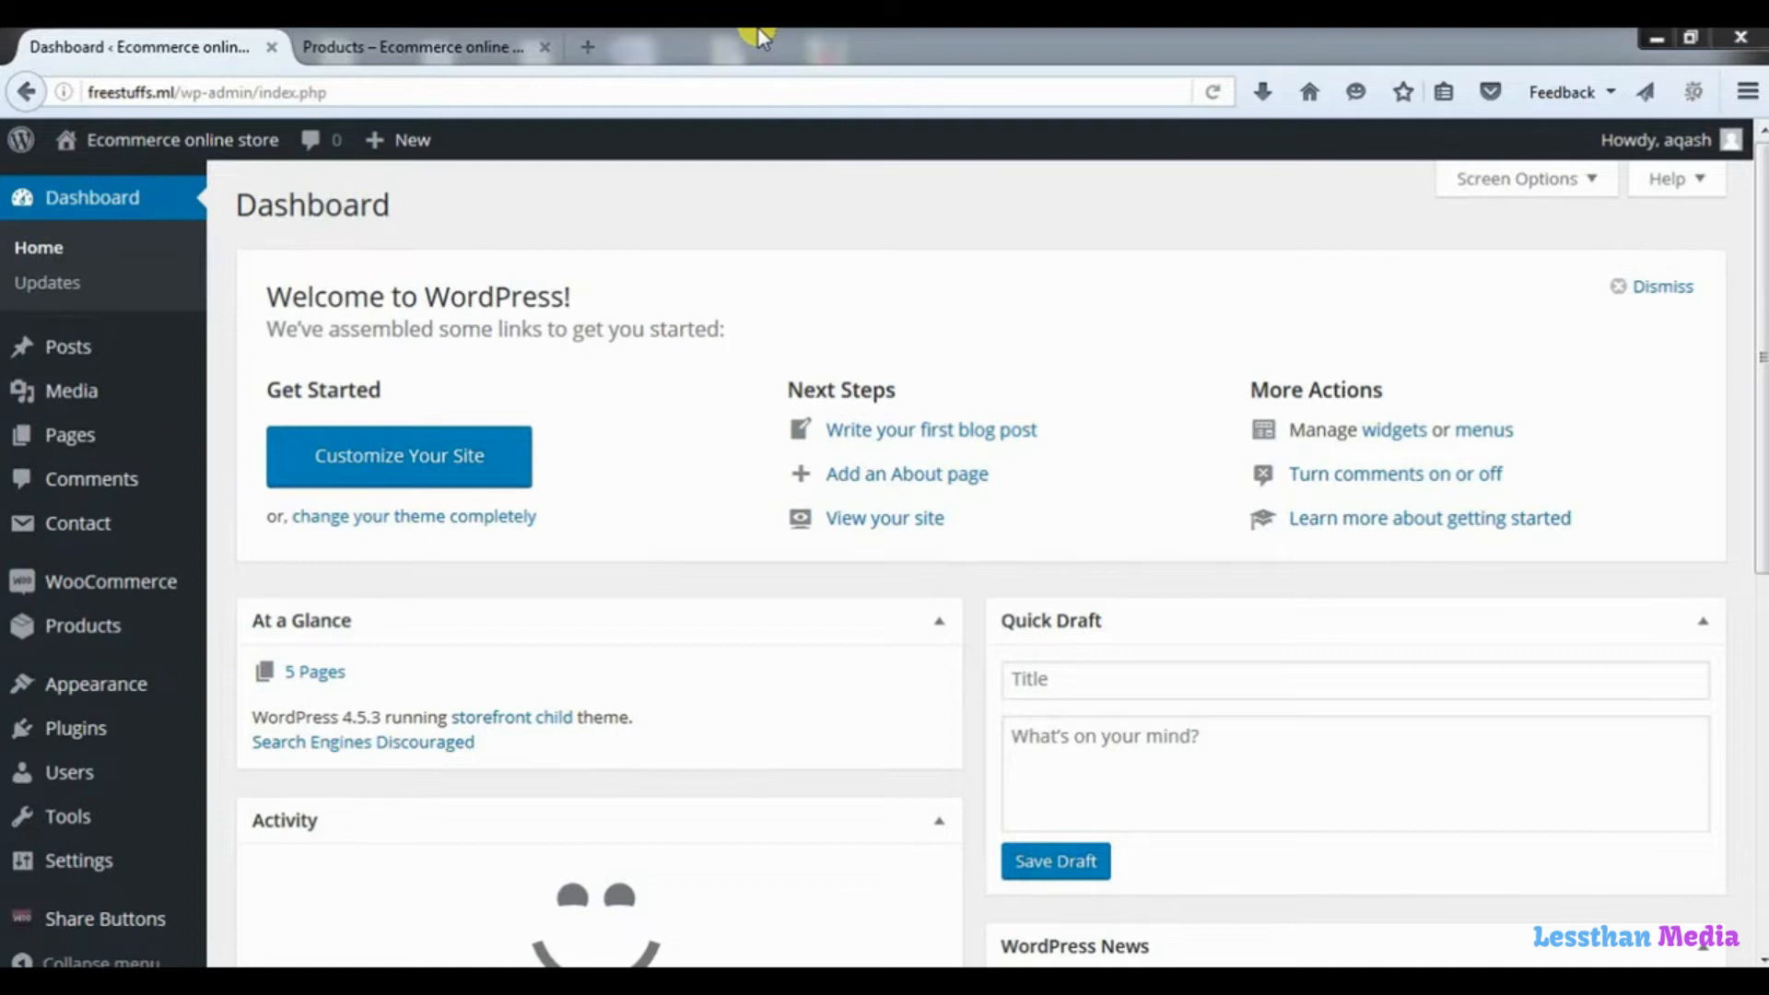
Look over the product images across the whole Shop page of the store.
left_click(448, 53)
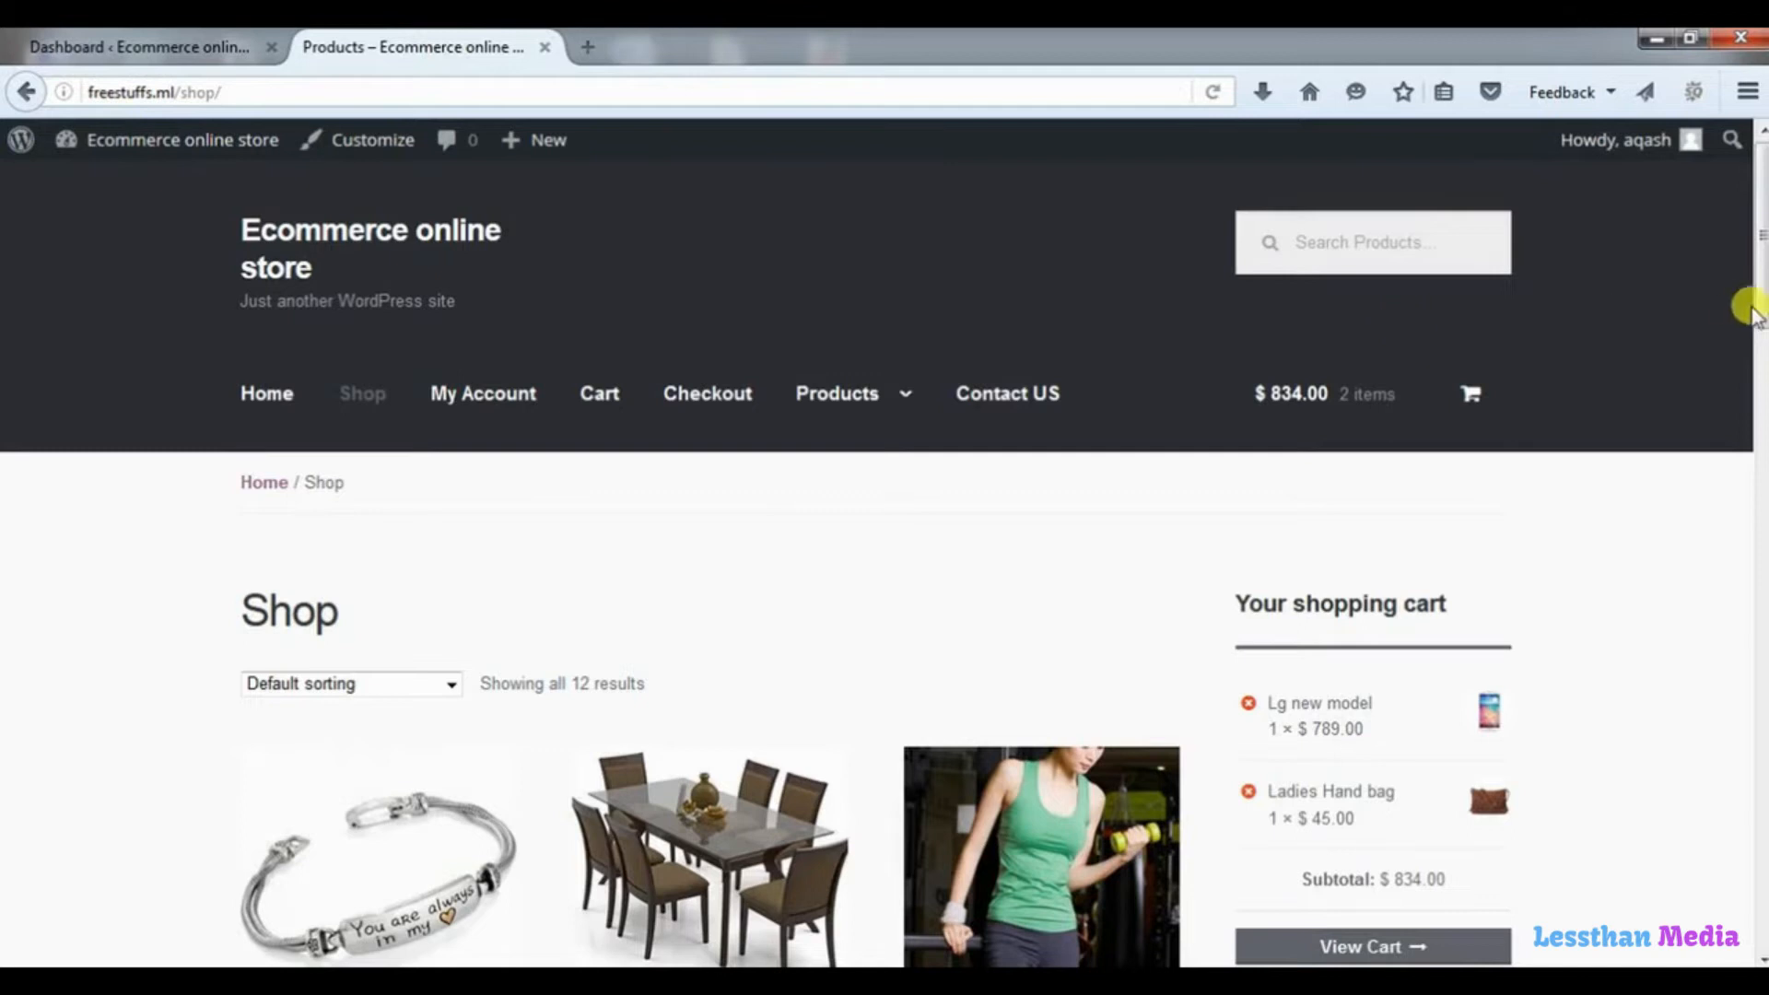
scroll(1760, 332, "down", 2)
scroll(1760, 350, "down", 5)
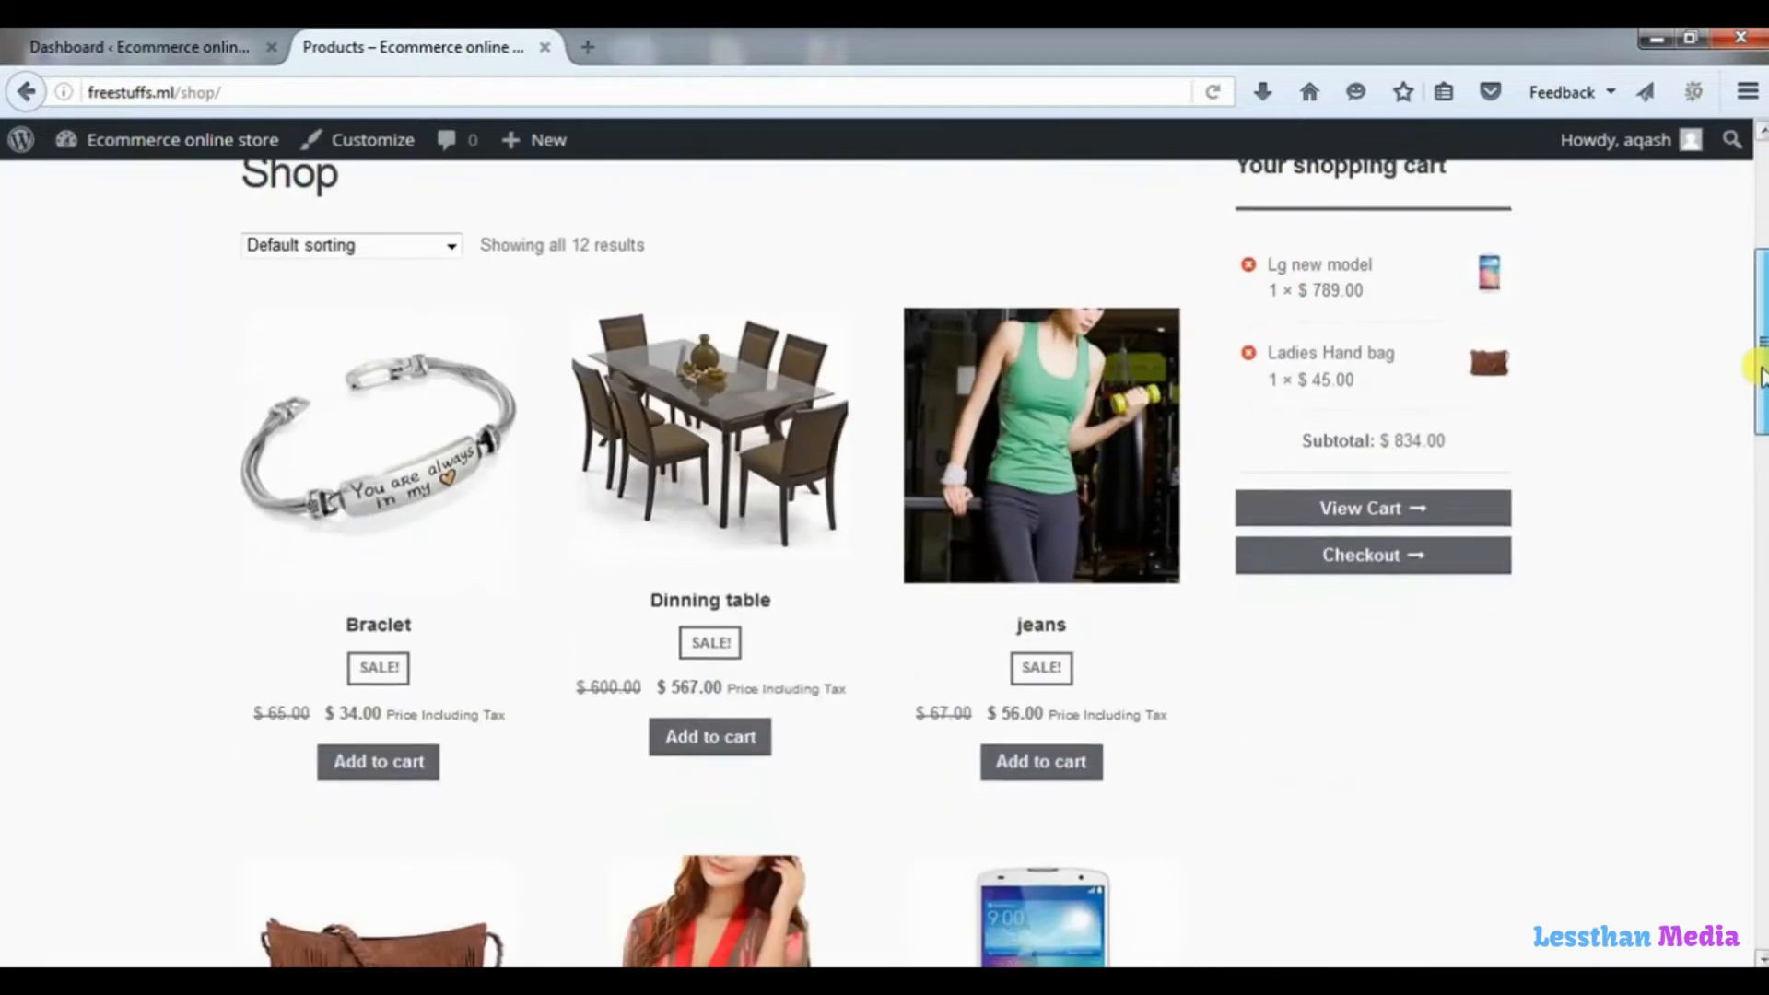
scroll(1760, 433, "down", 5)
left_click_drag(1760, 466, 1753, 682)
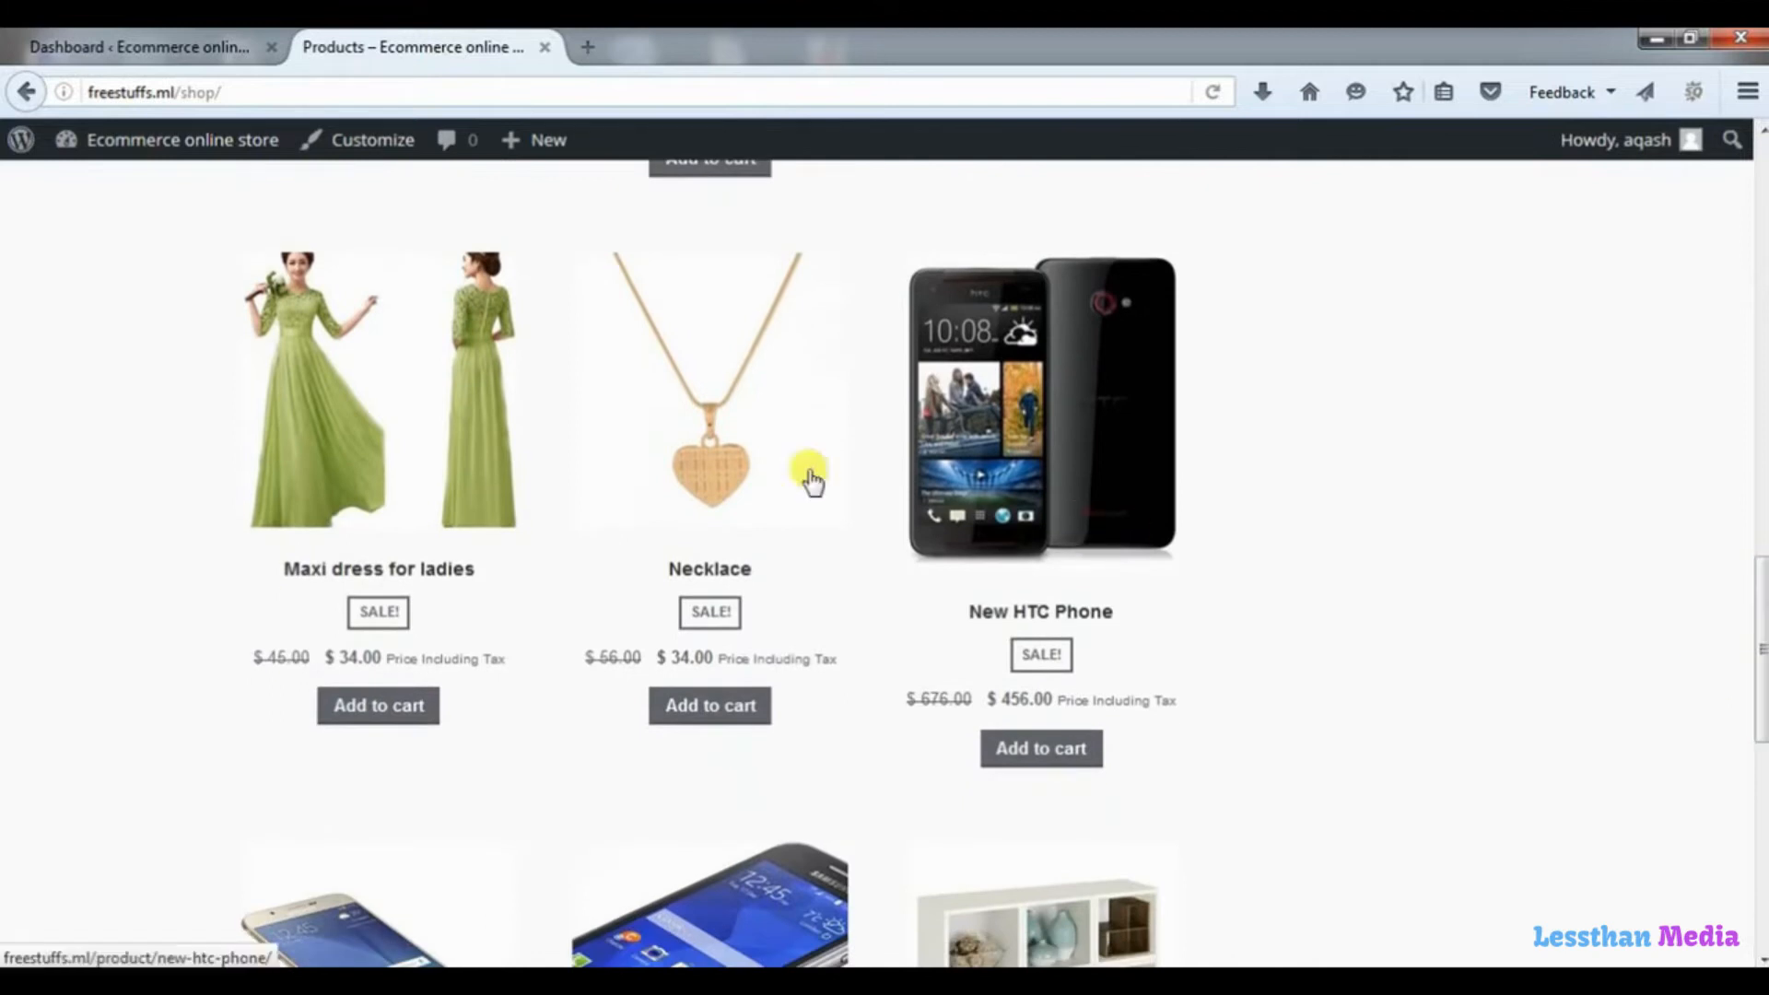
scroll(1760, 755, "down", 6)
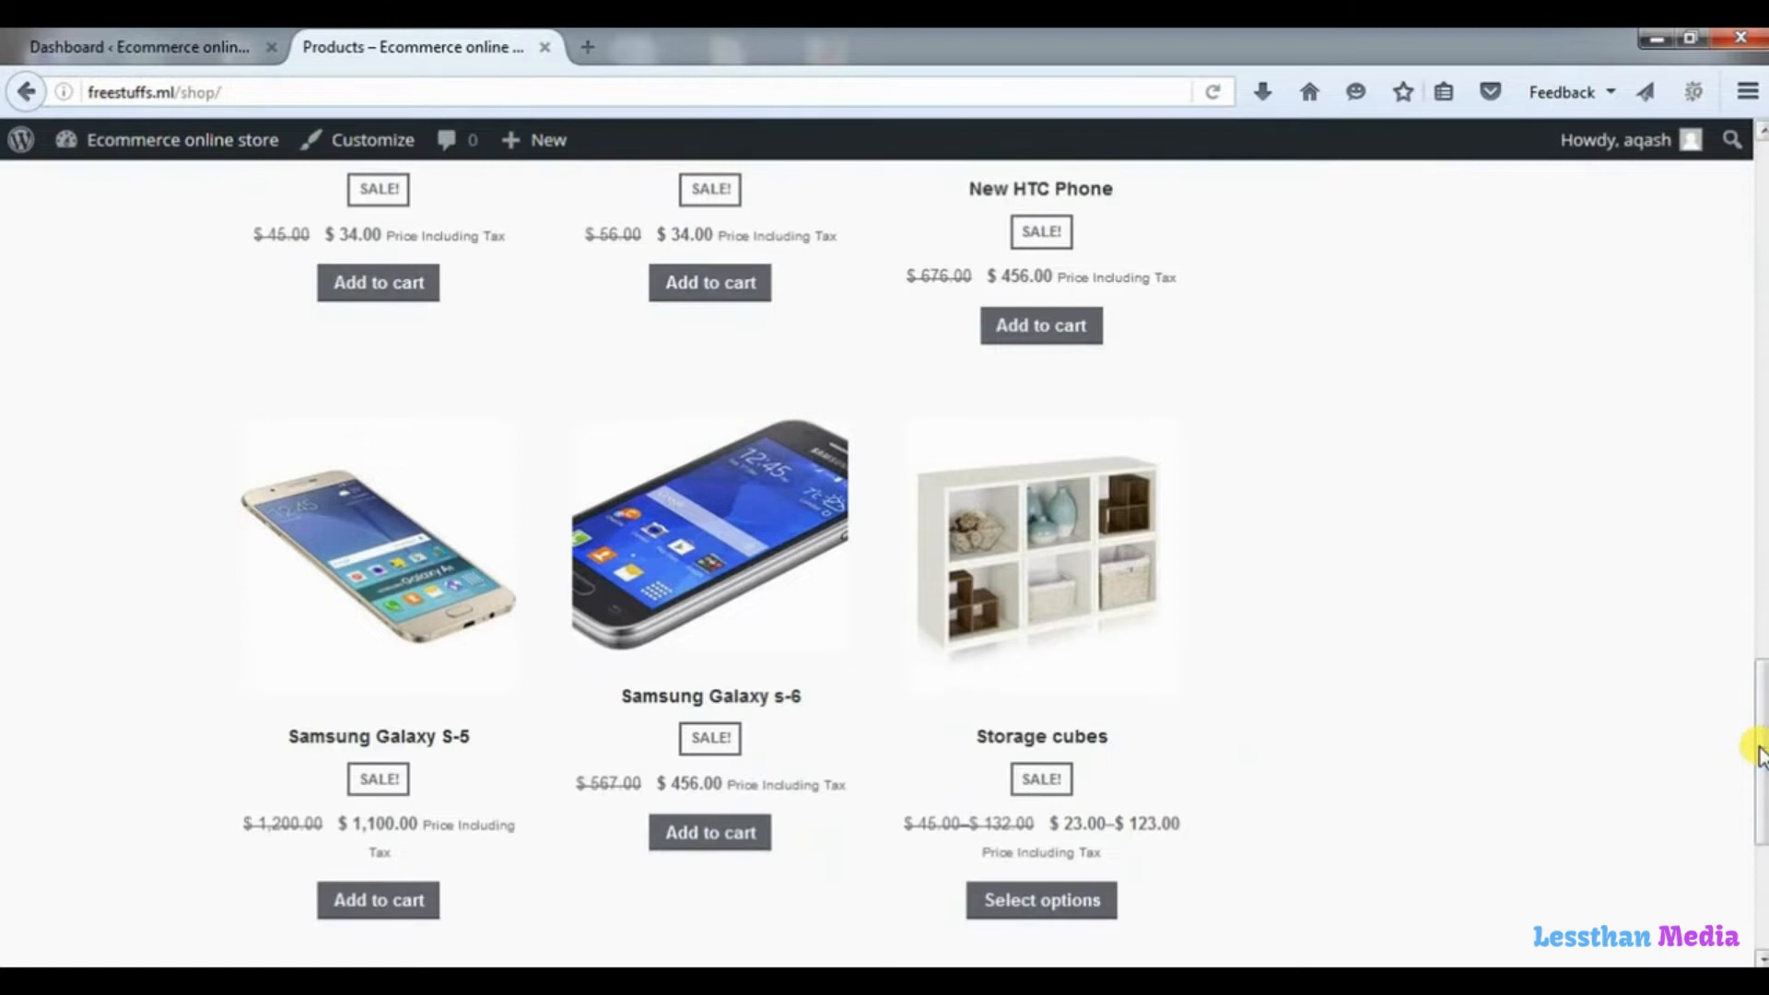
left_click_drag(1760, 737, 1730, 184)
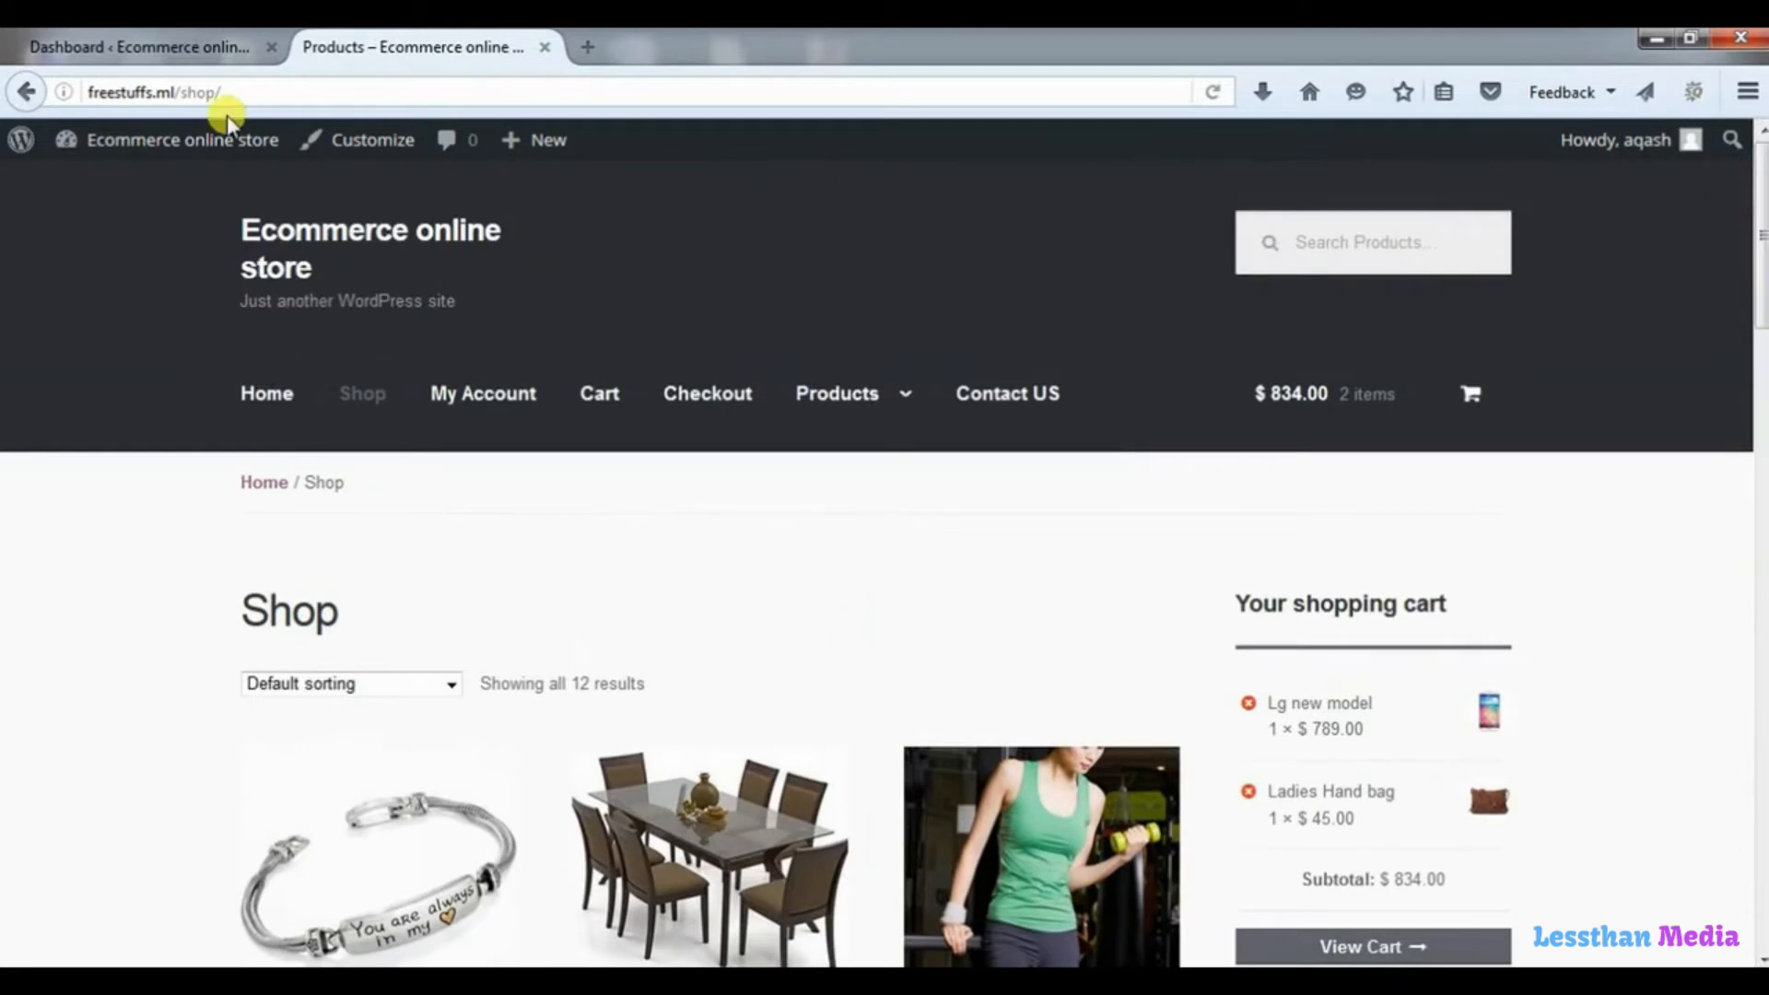
Open WooCommerce's product display settings in the WordPress dashboard and go to the Product Images section.
left_click(159, 48)
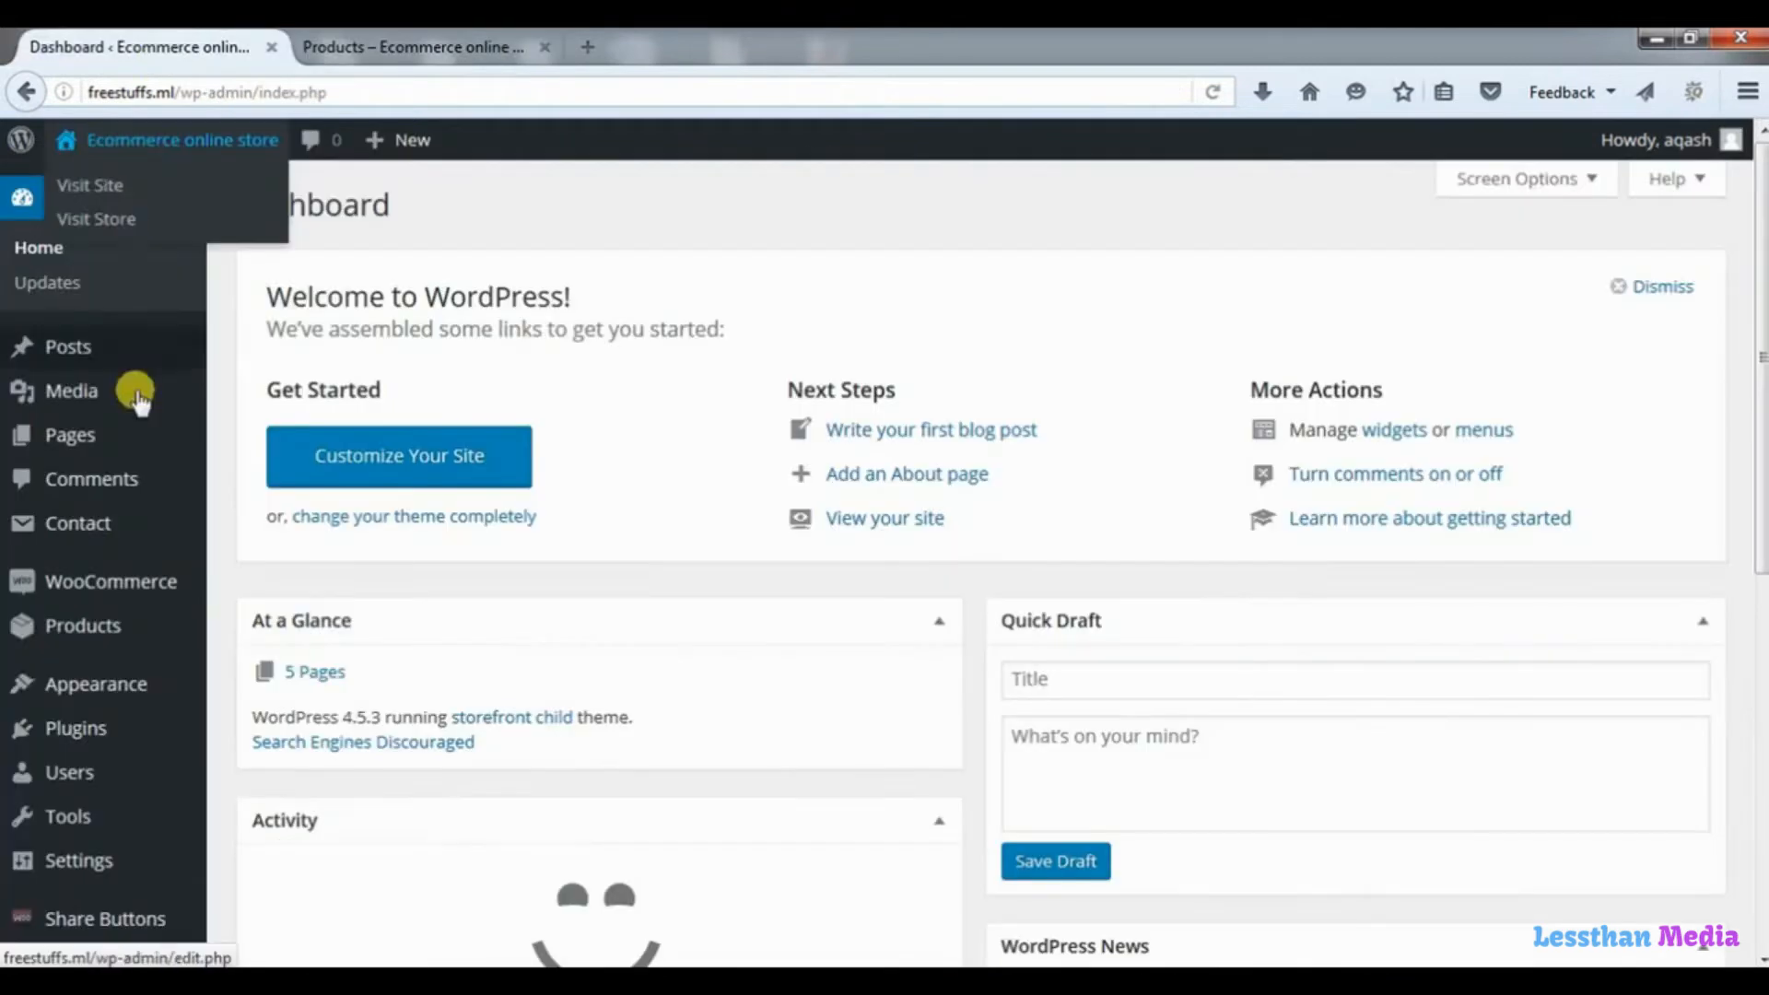
mouse_move(122, 584)
left_click(271, 701)
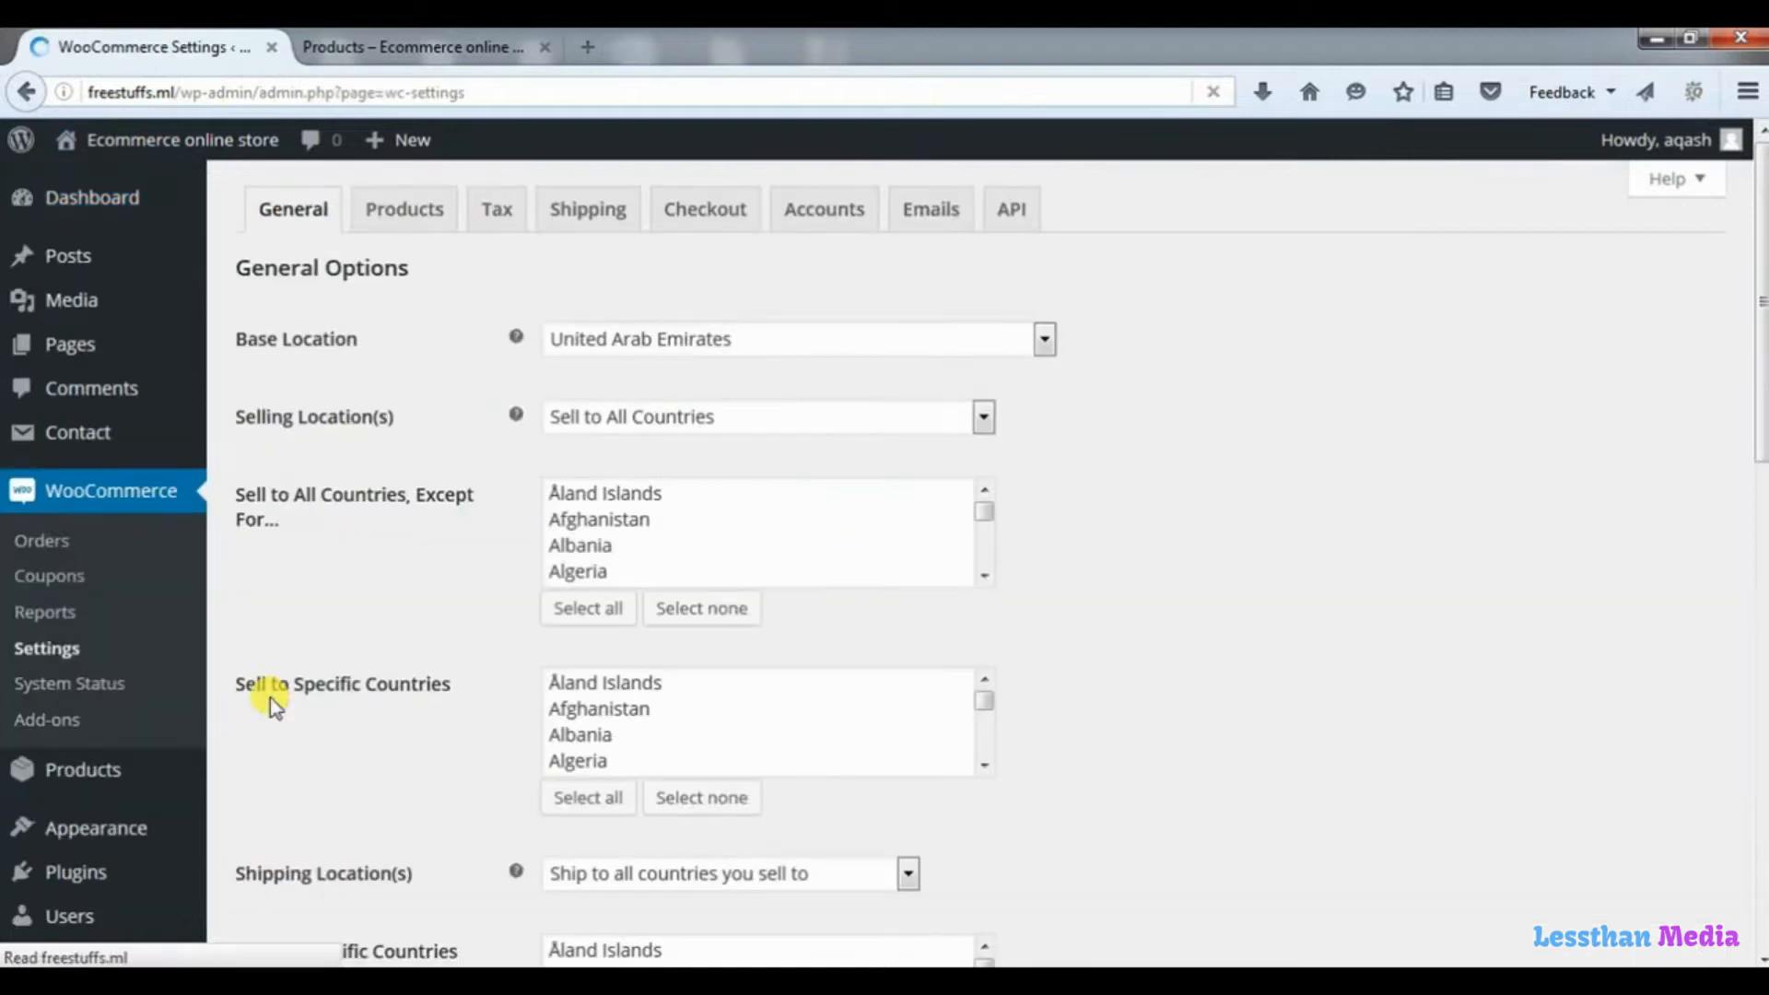
left_click(409, 225)
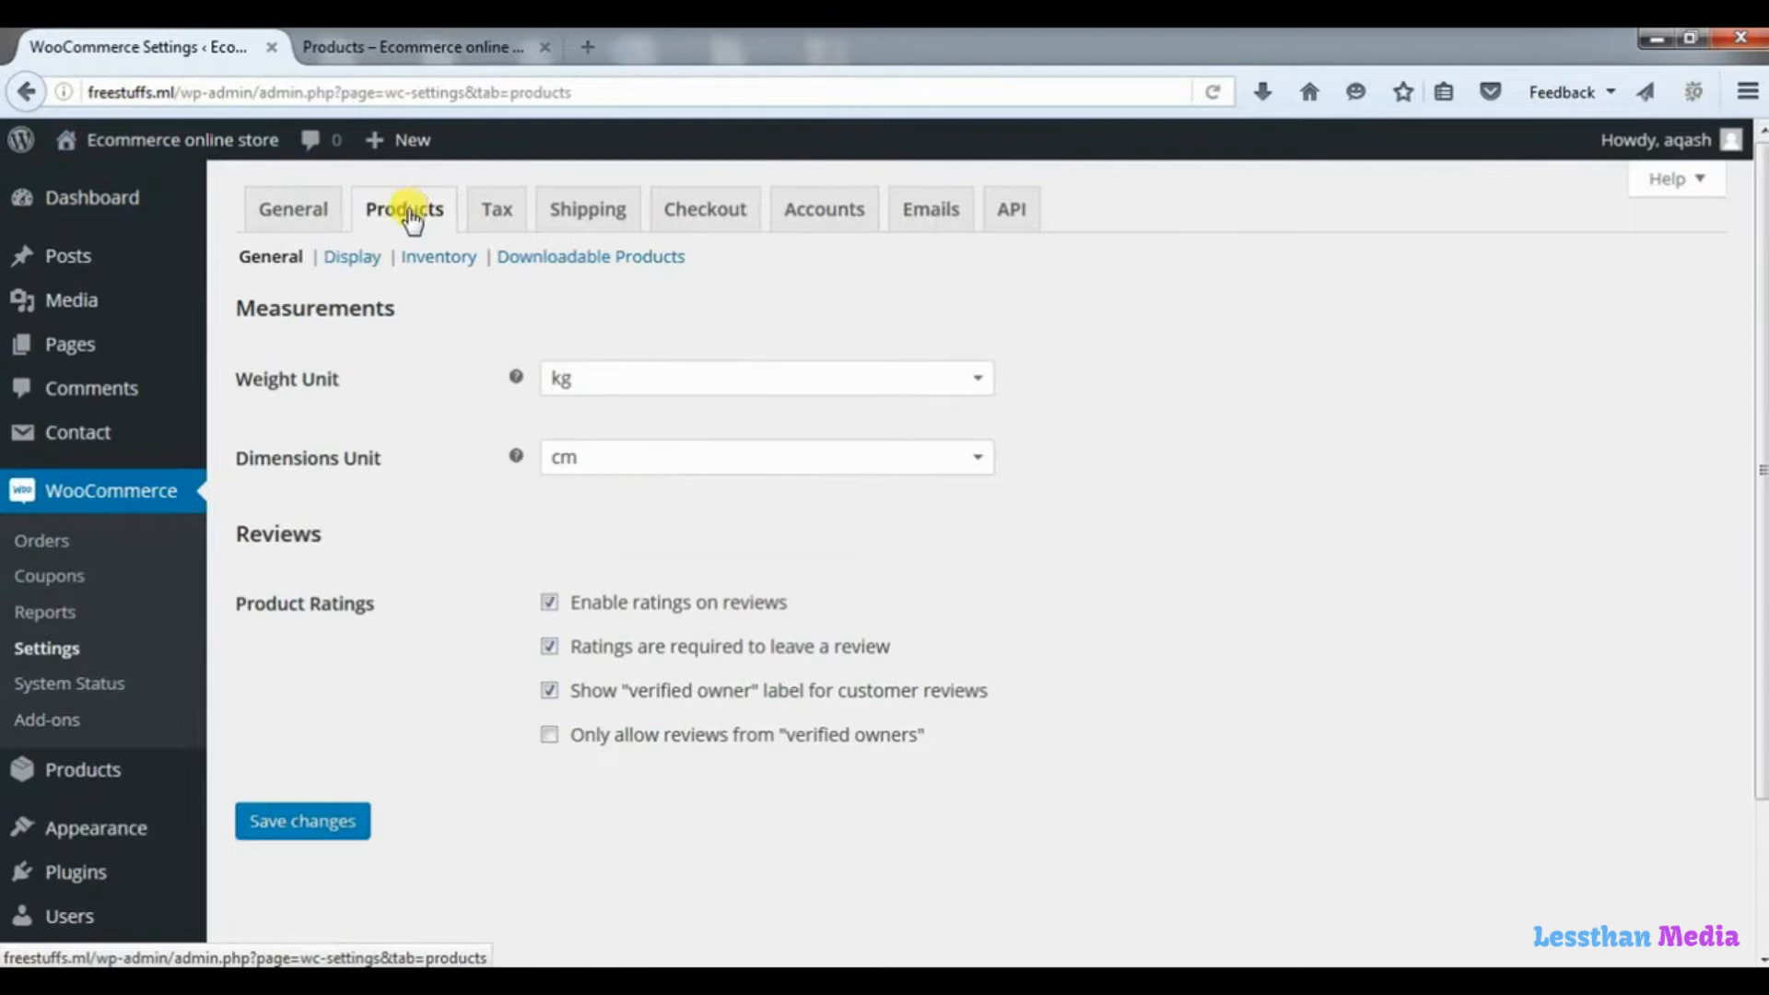
left_click(355, 258)
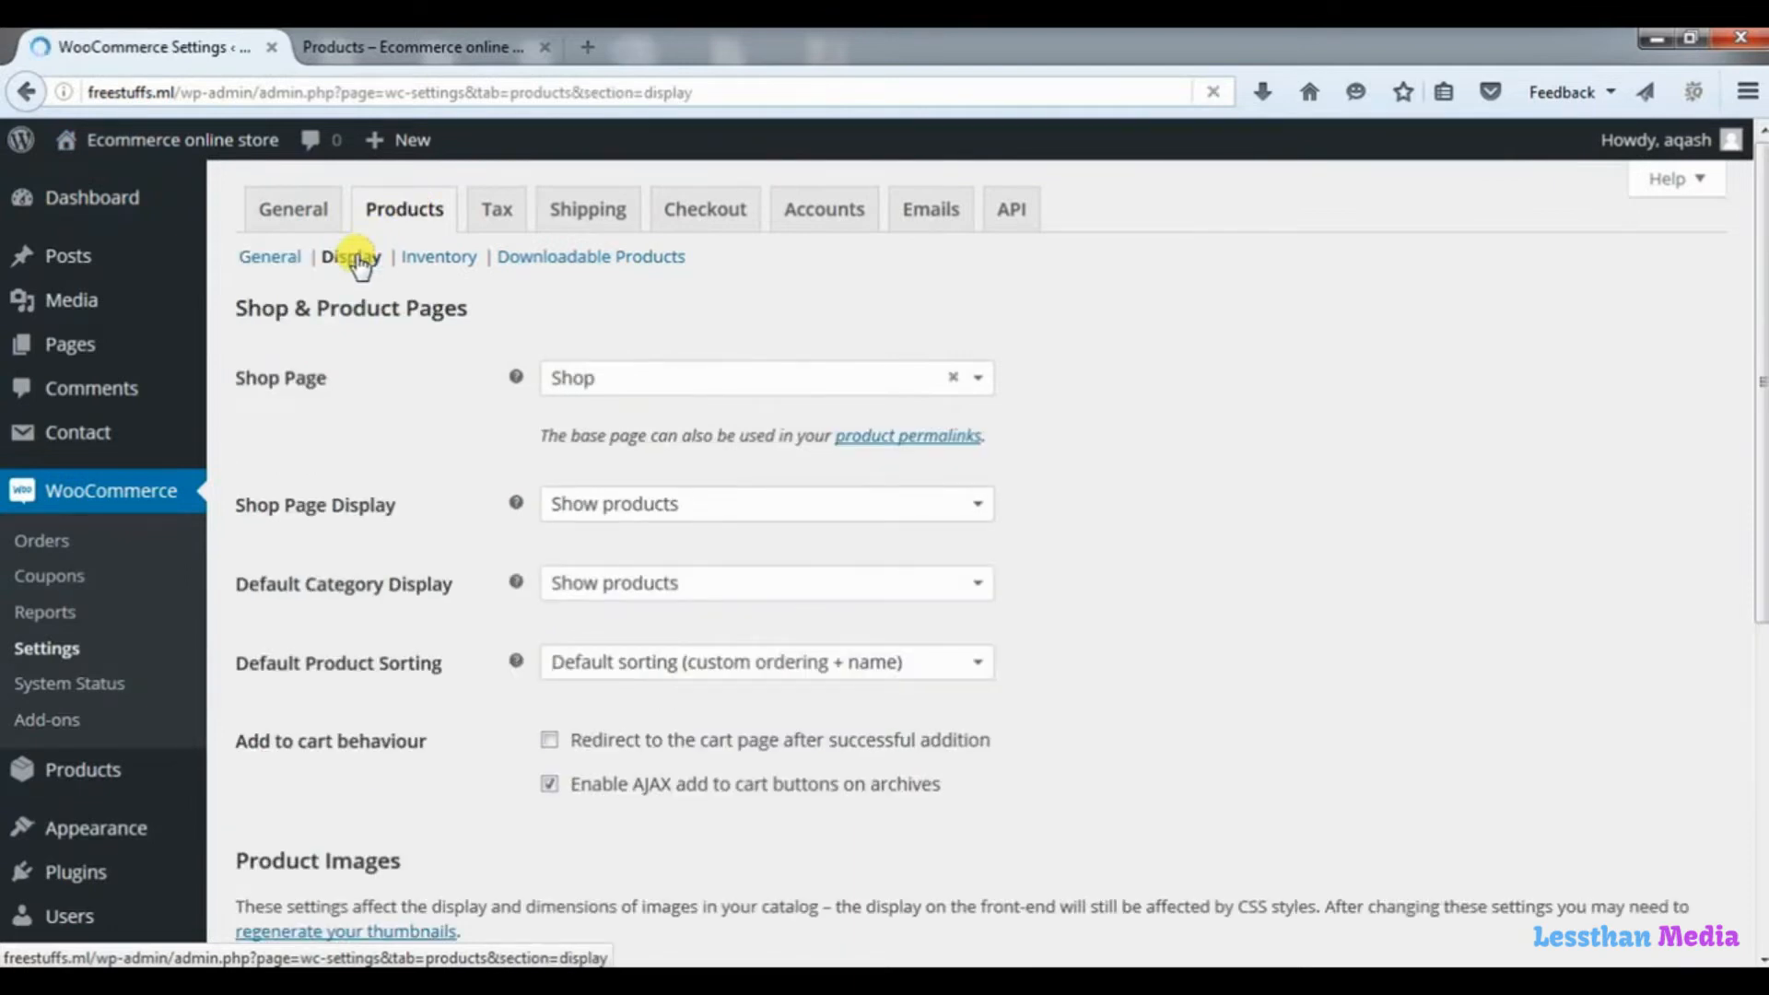
left_click_drag(1757, 347, 1760, 724)
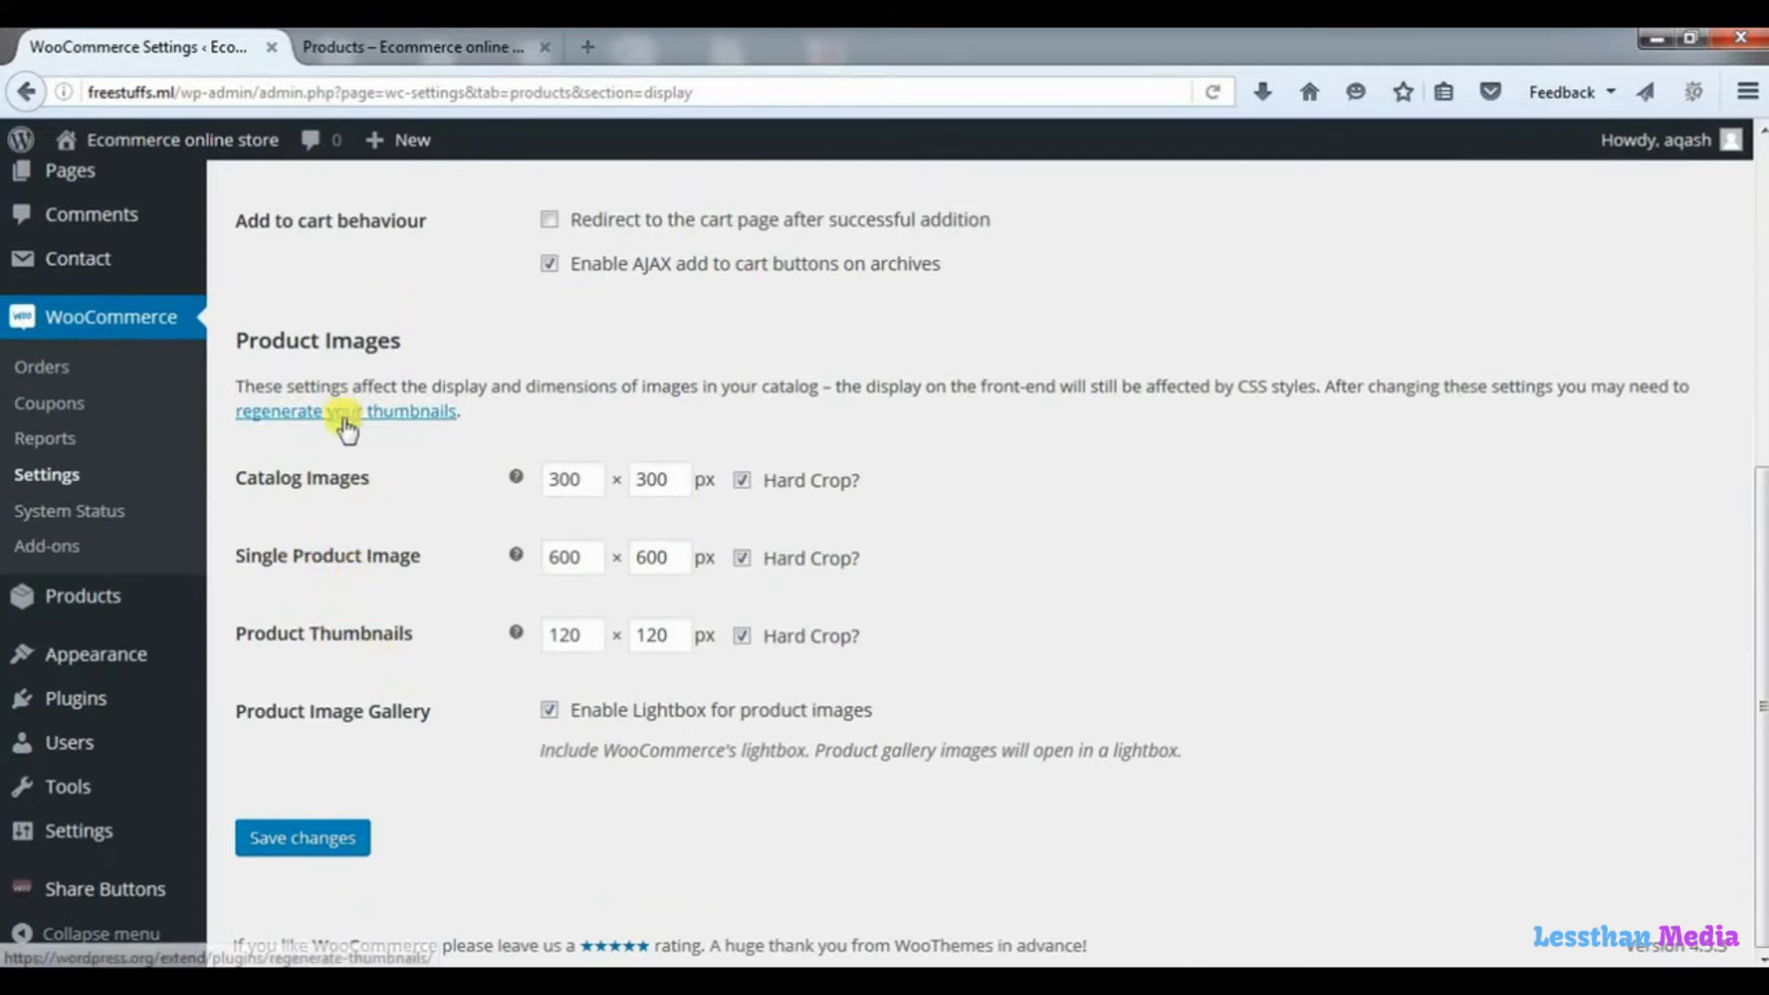
Open the Maxi dress for ladies product from the store's Shop page and examine its main image and gallery thumbnails.
left_click(419, 44)
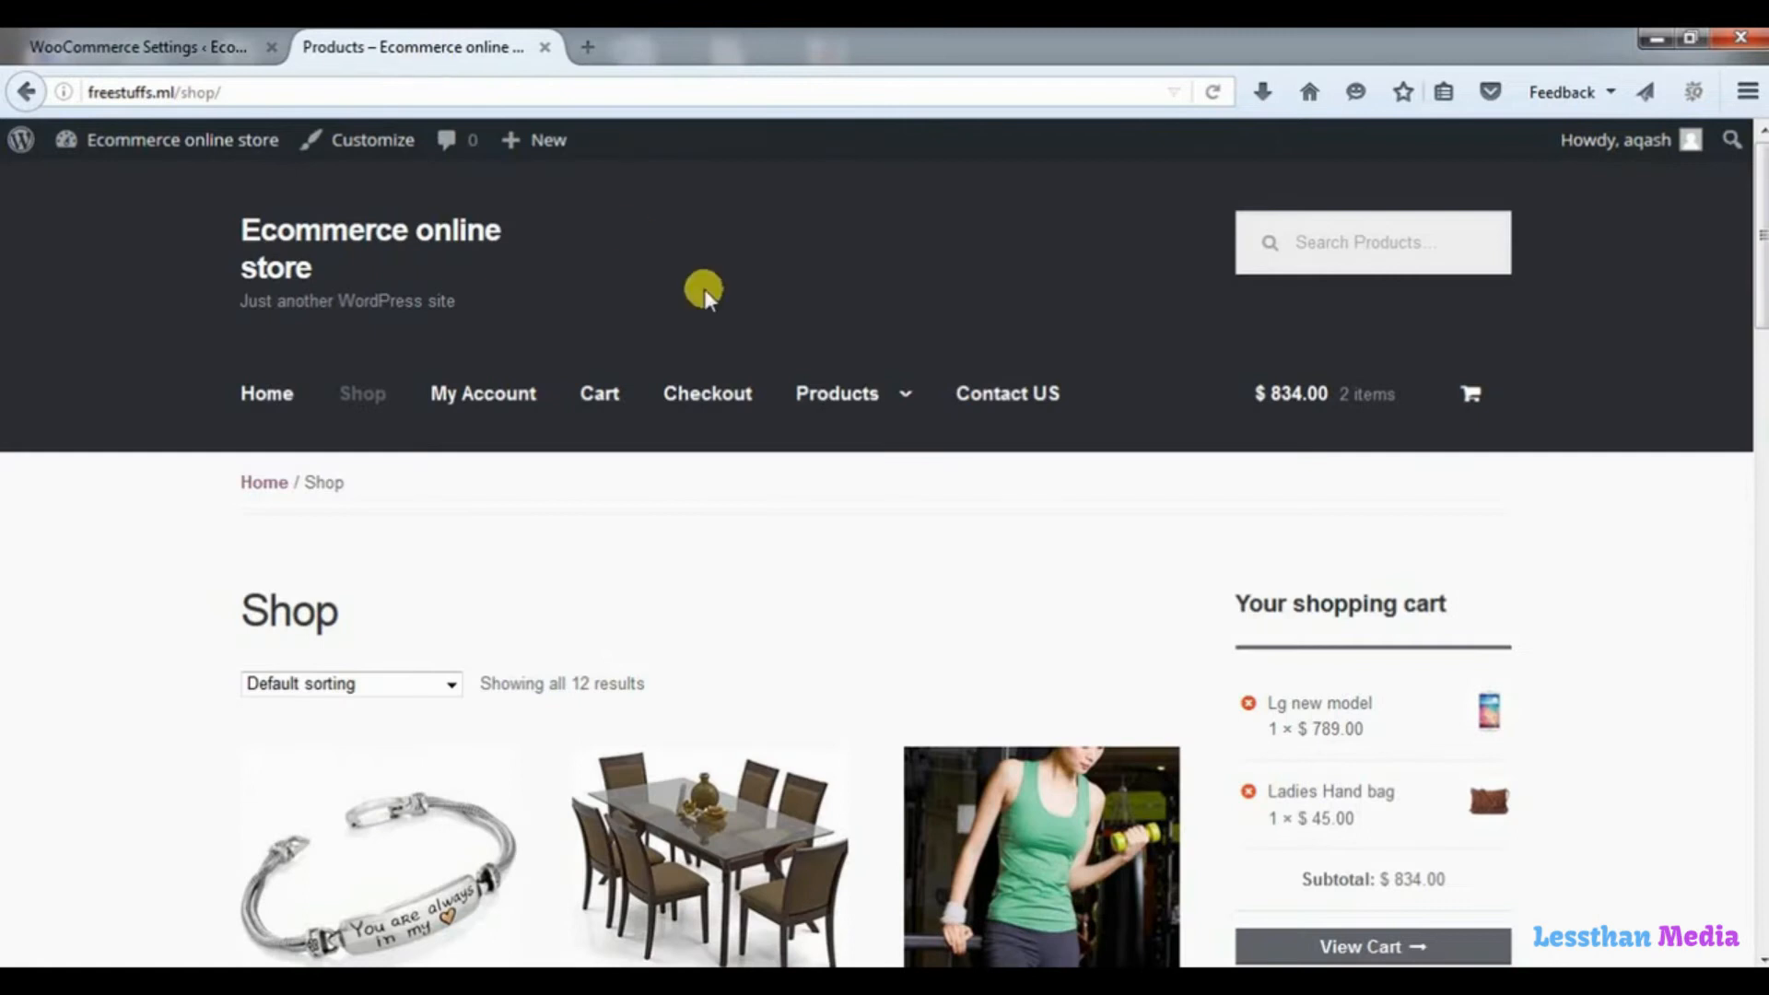
left_click_drag(1751, 272, 1698, 641)
left_click(402, 556)
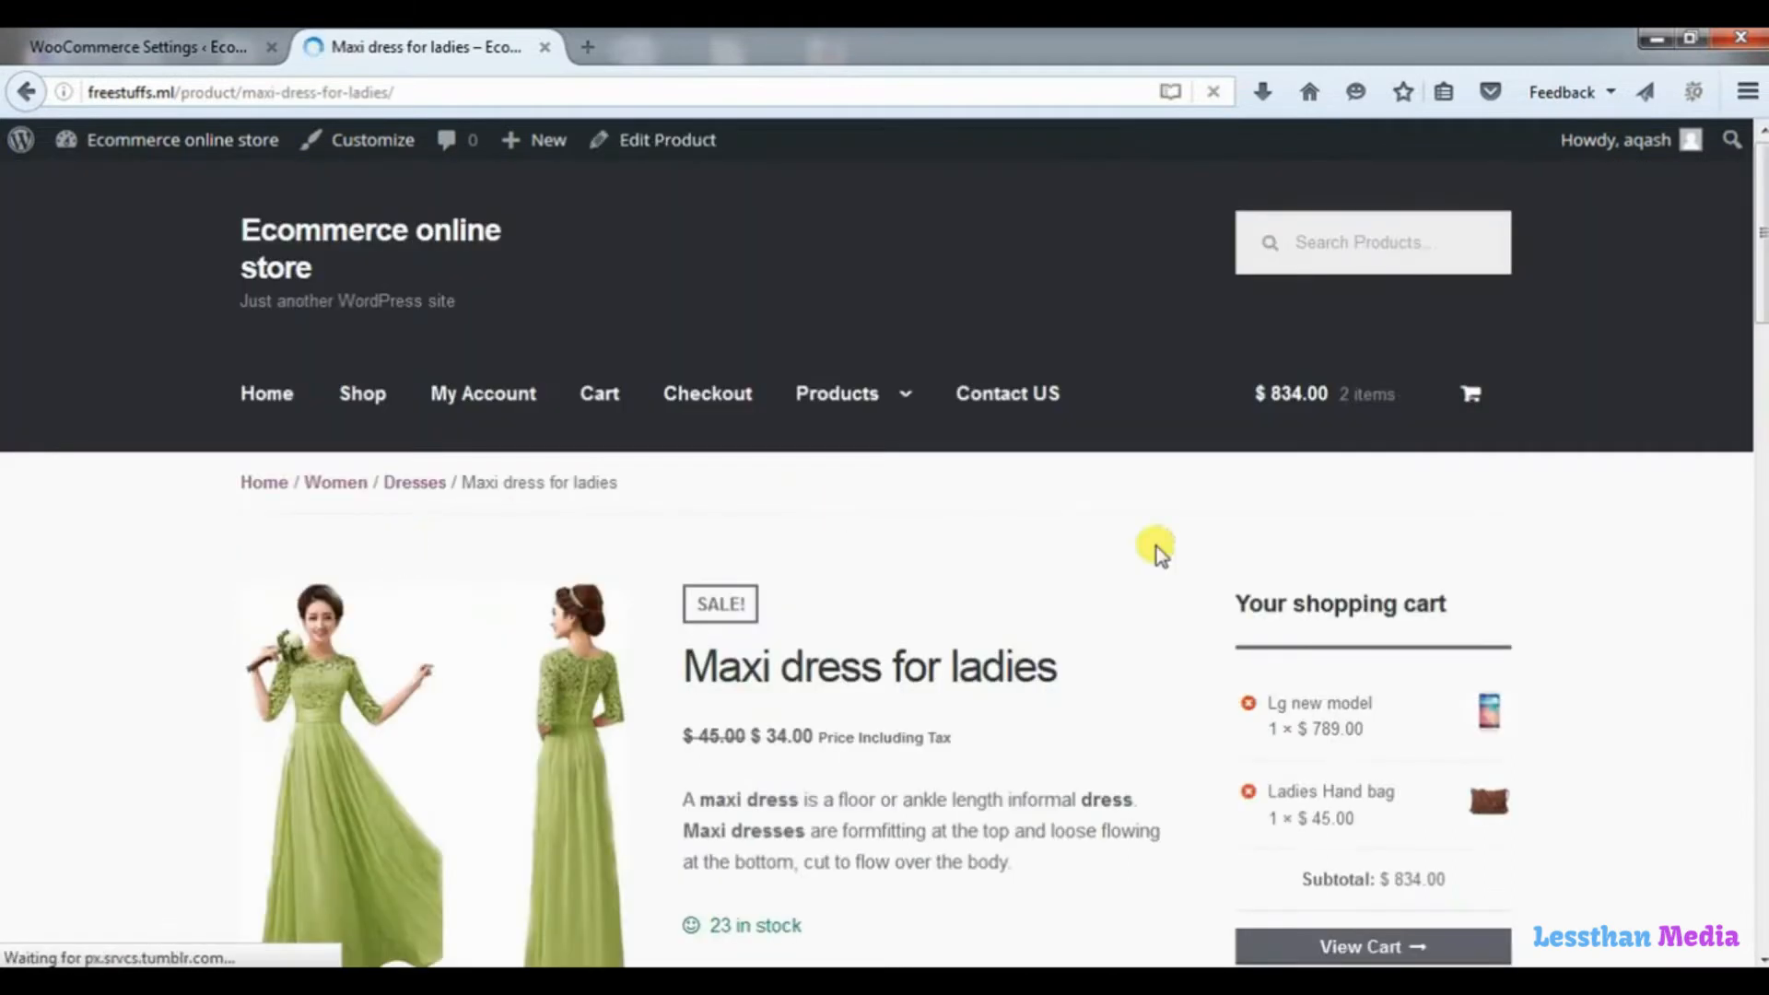
left_click_drag(1751, 288, 1755, 410)
left_click(394, 334)
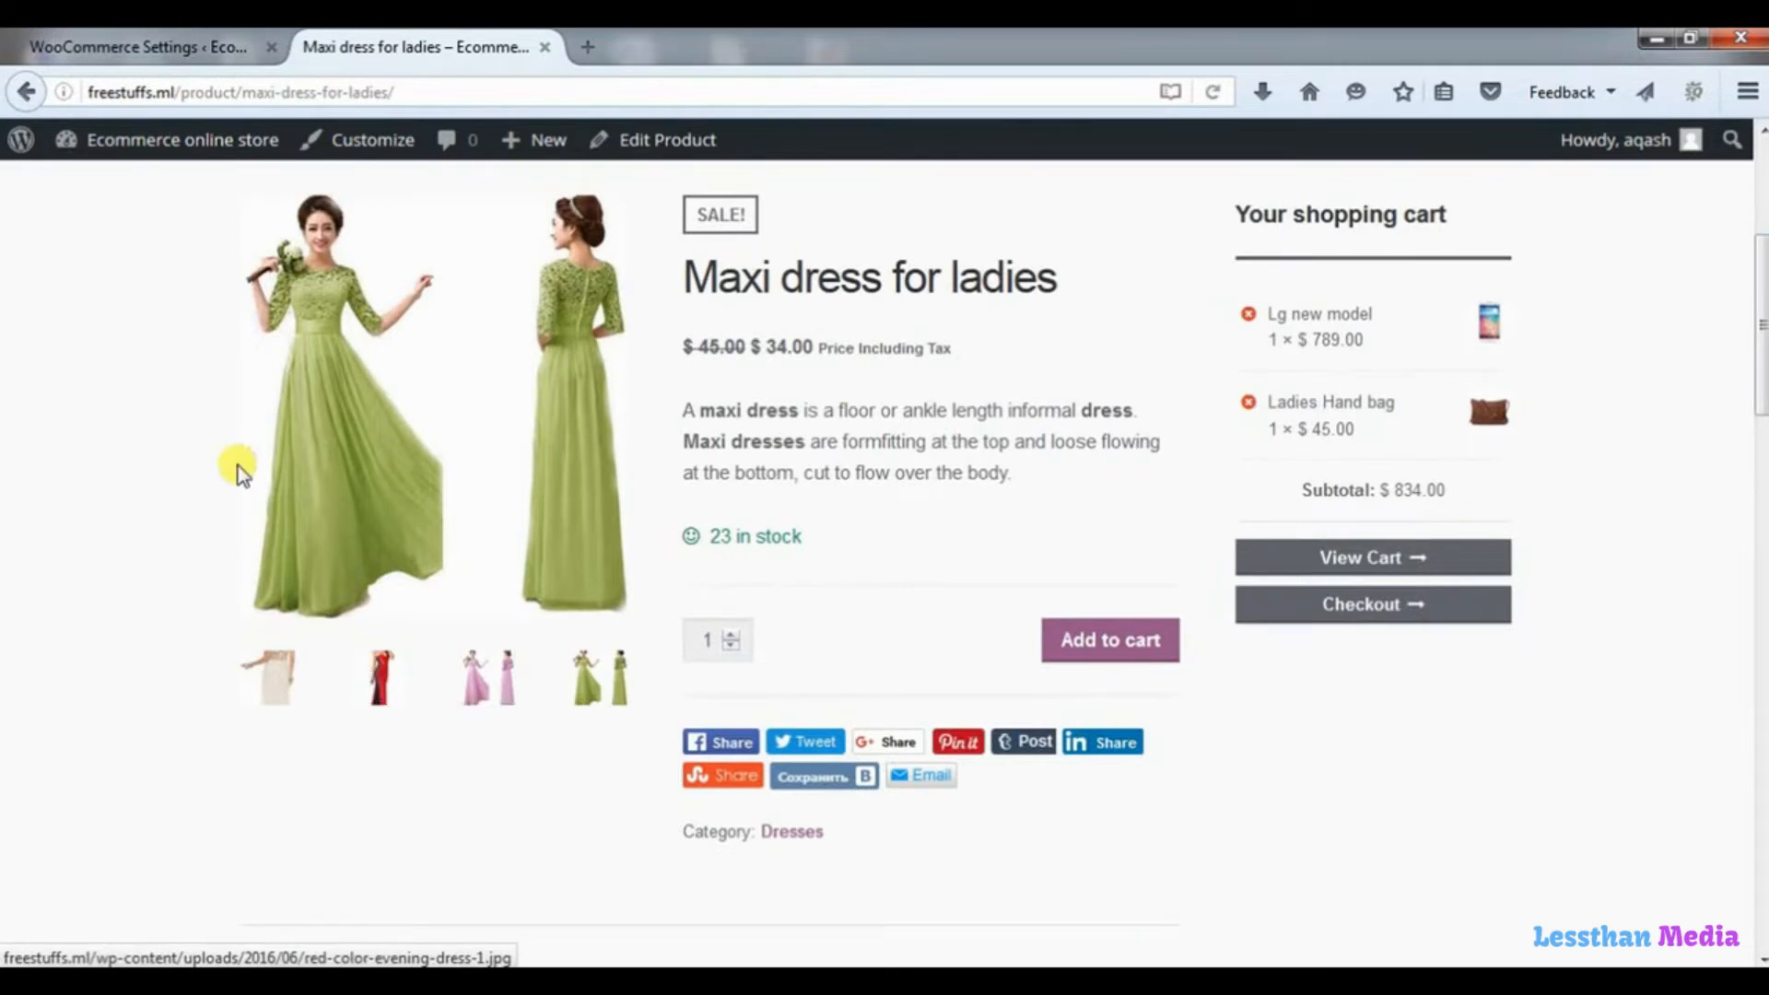
Set the Catalog Images size to 600 × 600 px in the WooCommerce display settings.
left_click(190, 51)
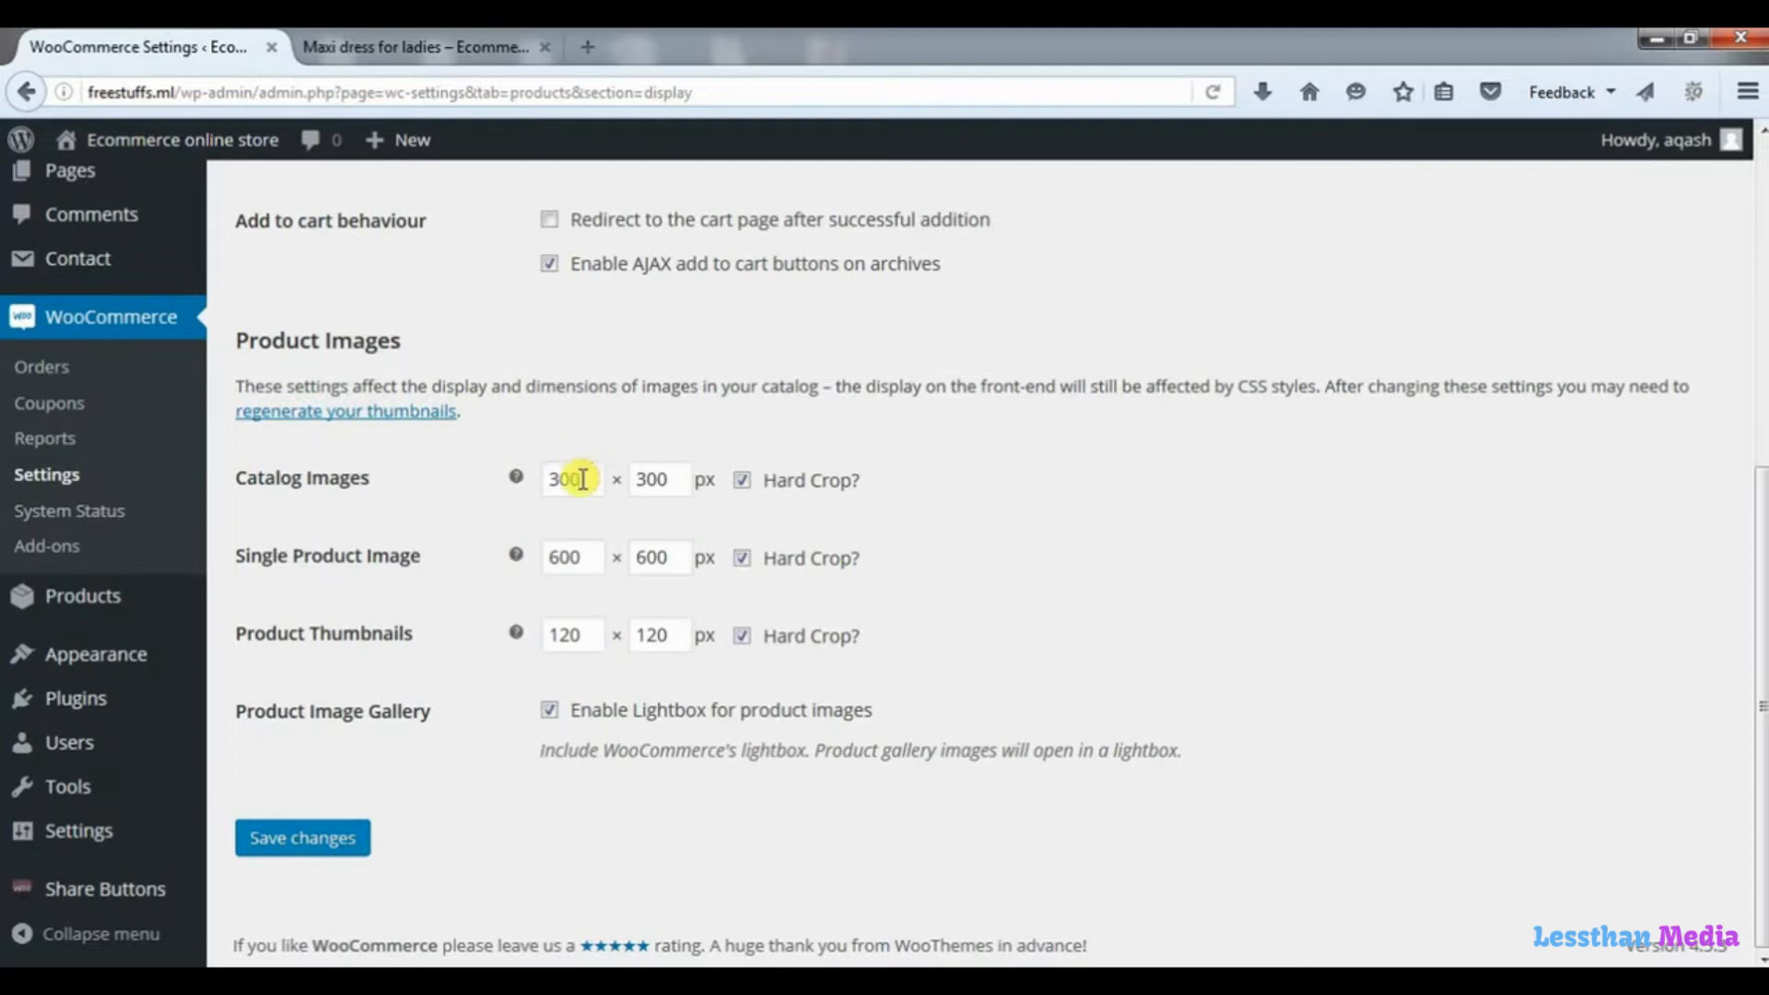
left_click_drag(582, 483, 506, 483)
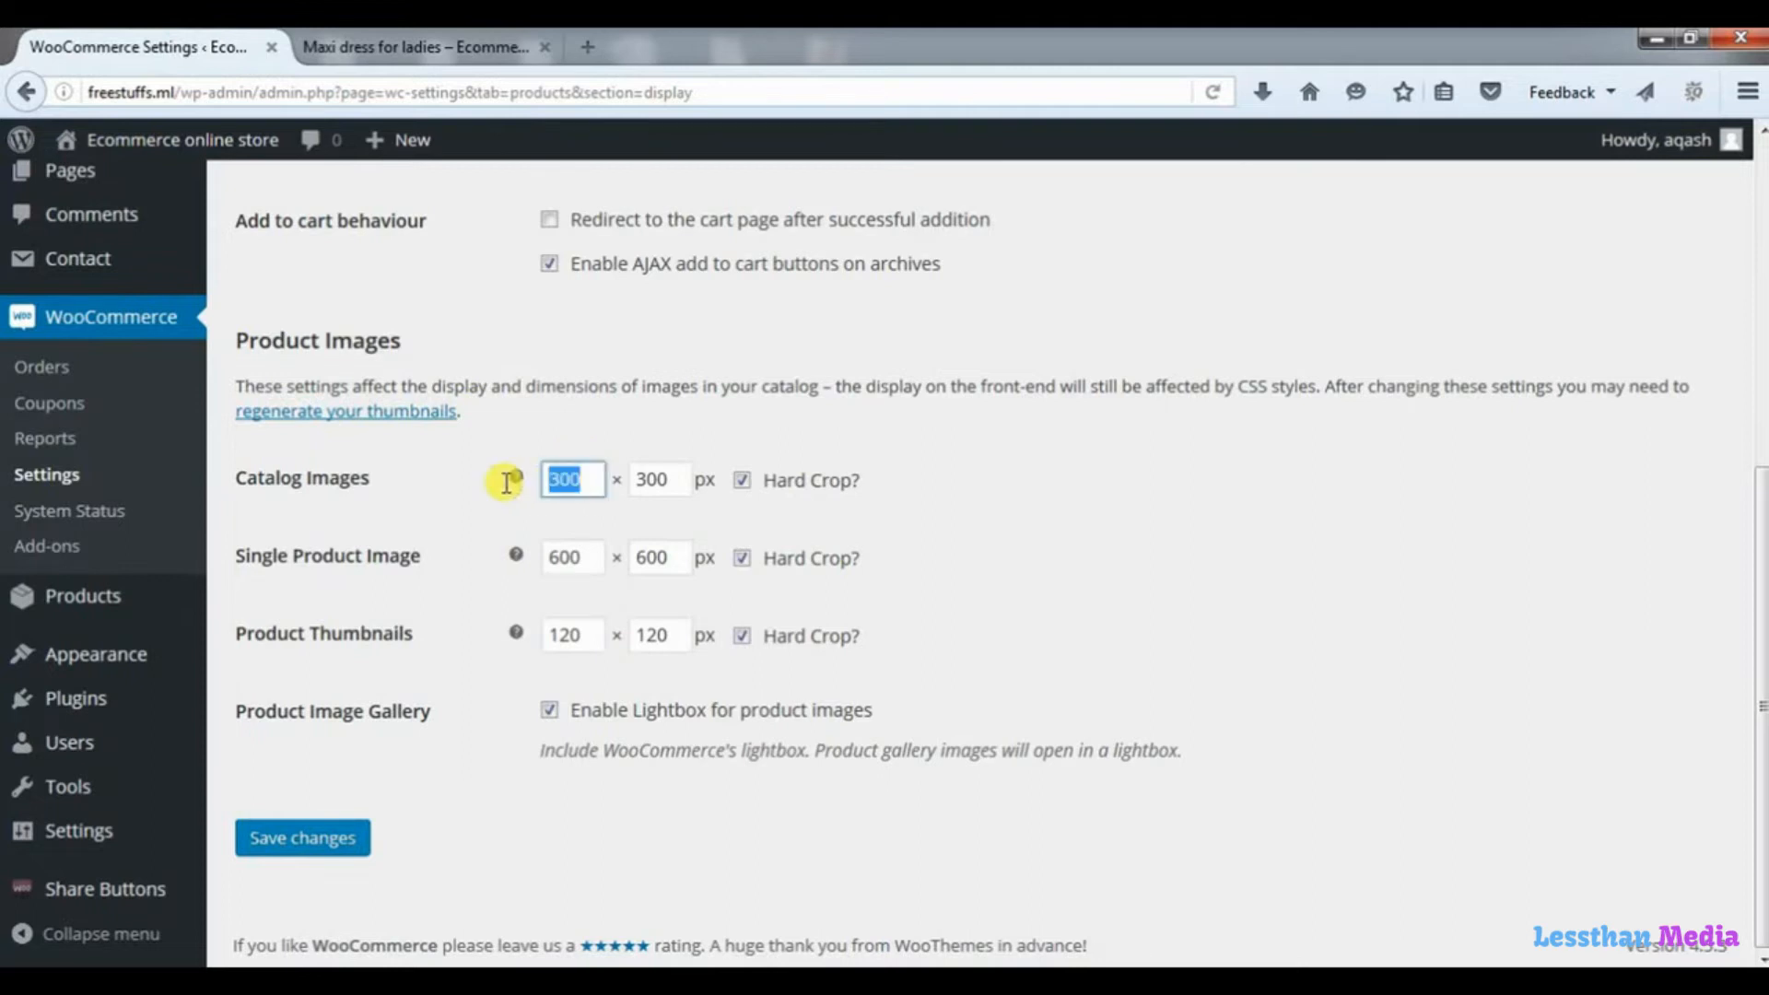
type("6")
key("Down")
key("Return")
left_click_drag(667, 478, 585, 491)
type("6")
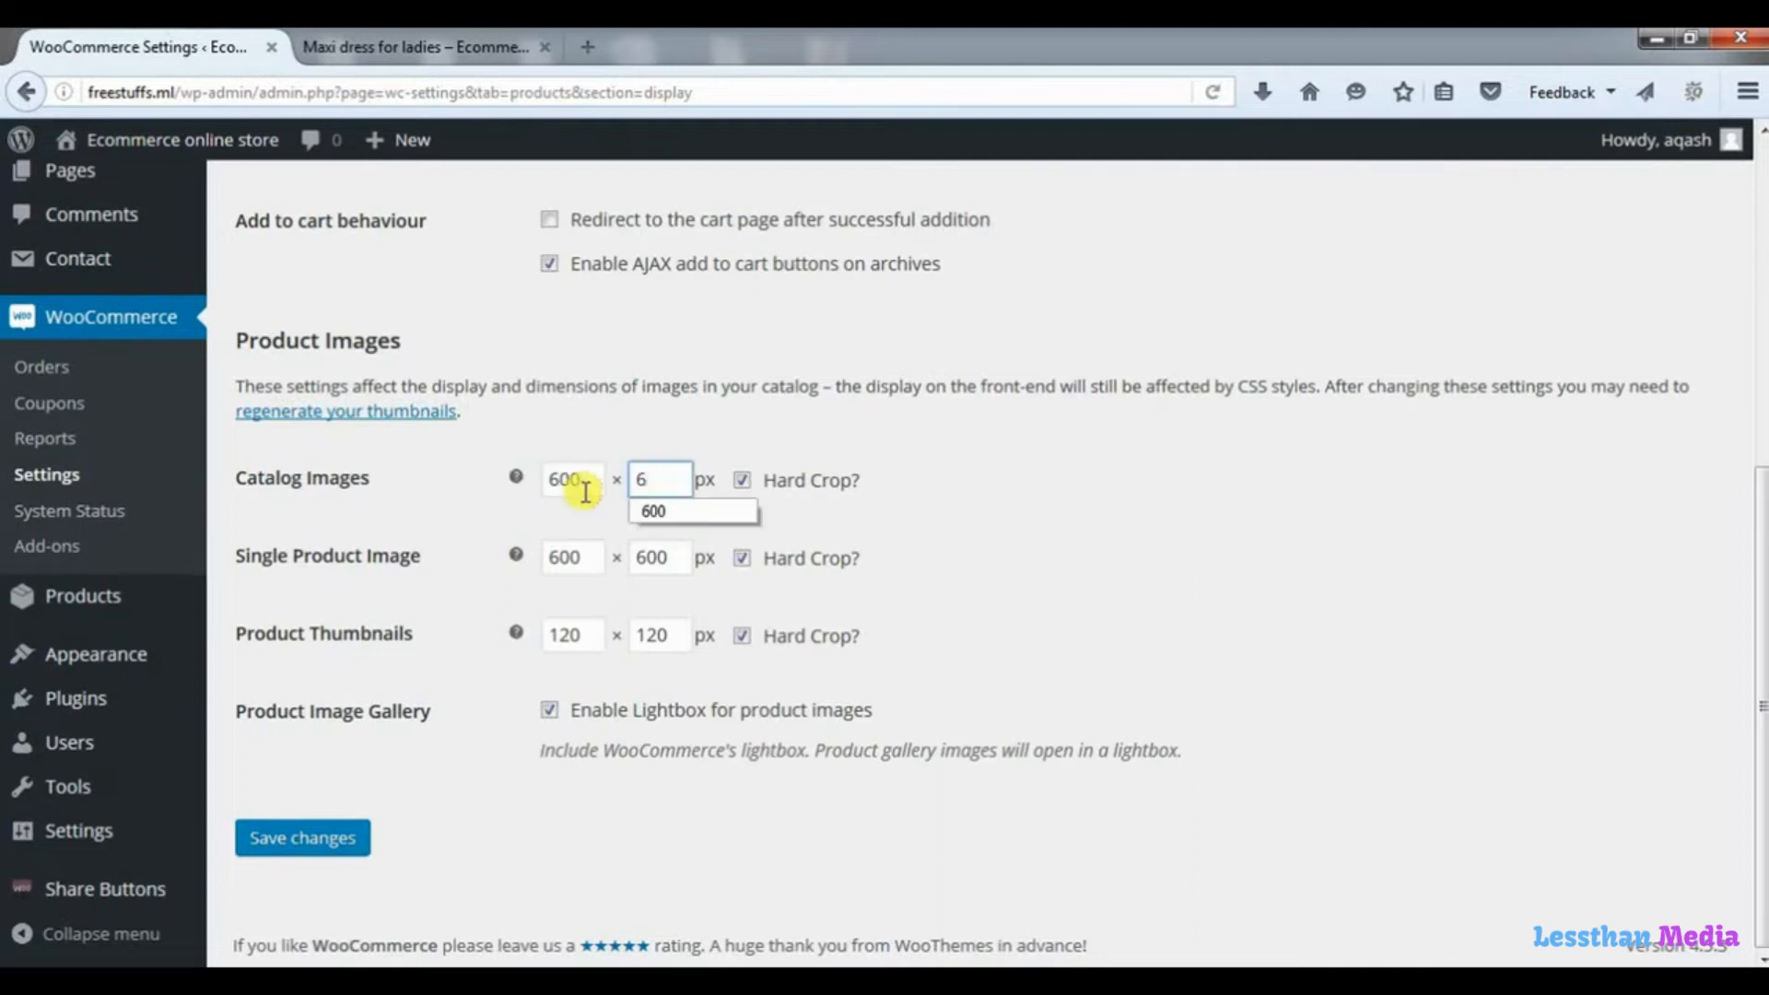
key("Down")
key("Return")
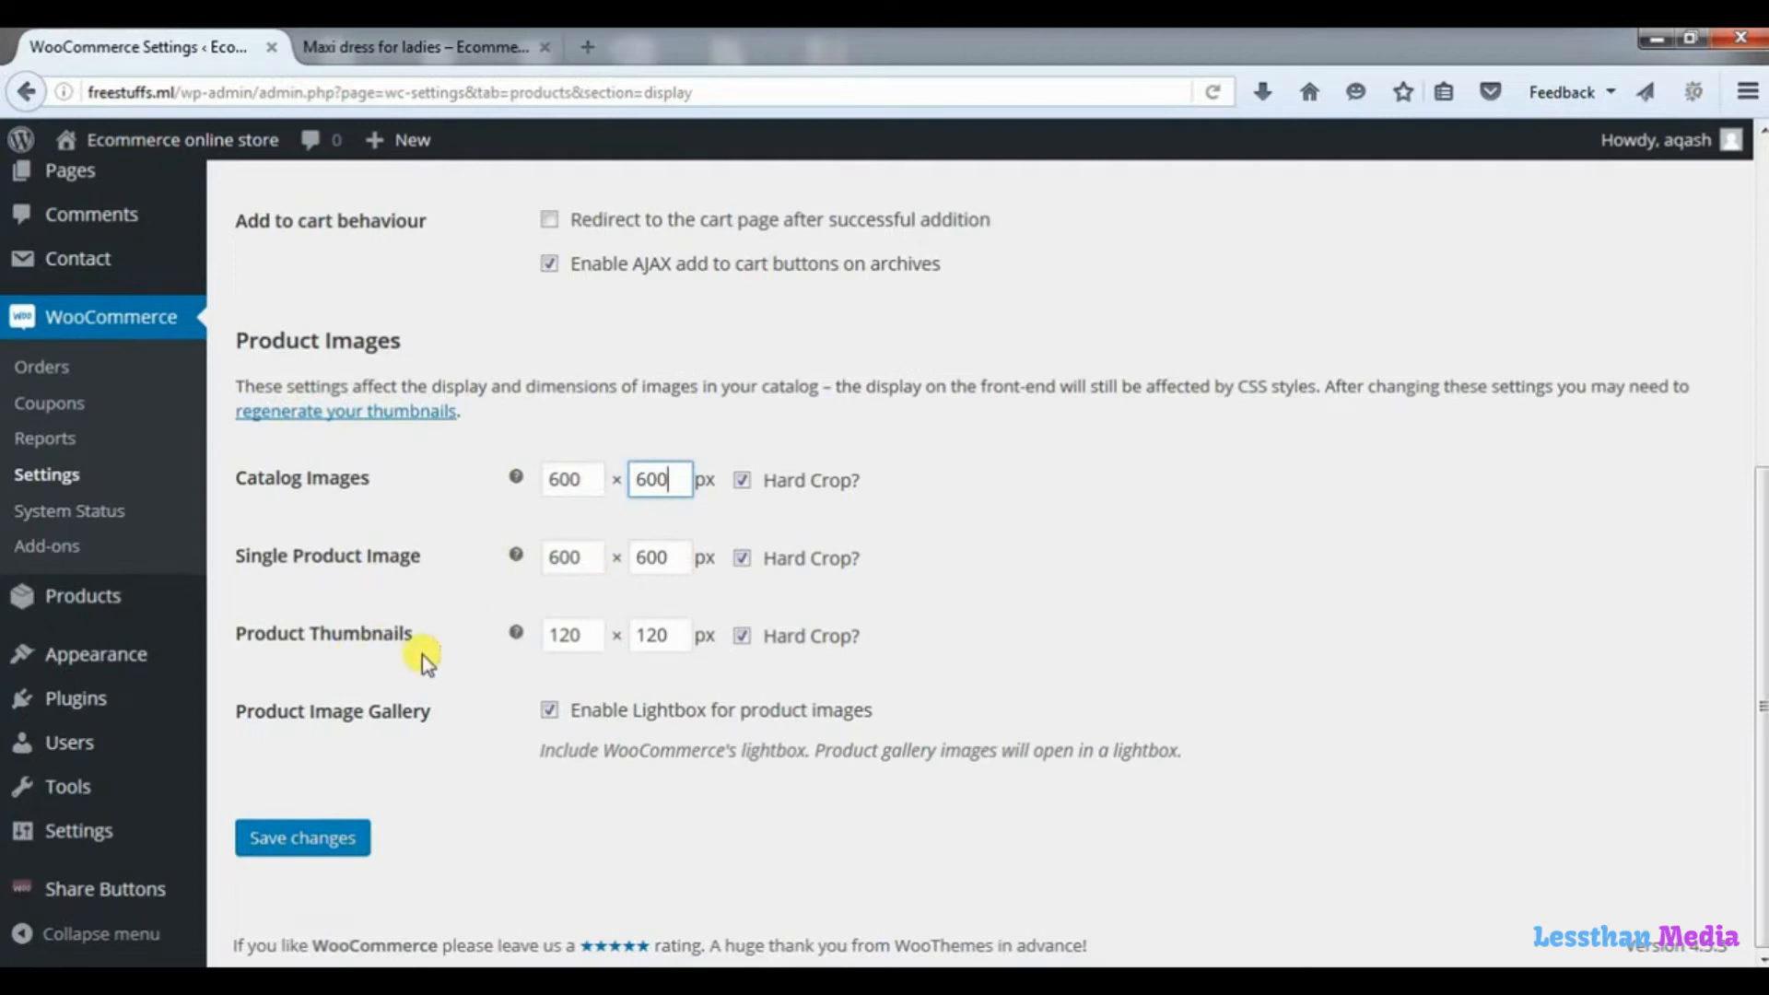
Enter new Product Thumbnails dimensions with a width of 250 px, and save the WooCommerce settings.
left_click_drag(593, 636, 507, 634)
type("2")
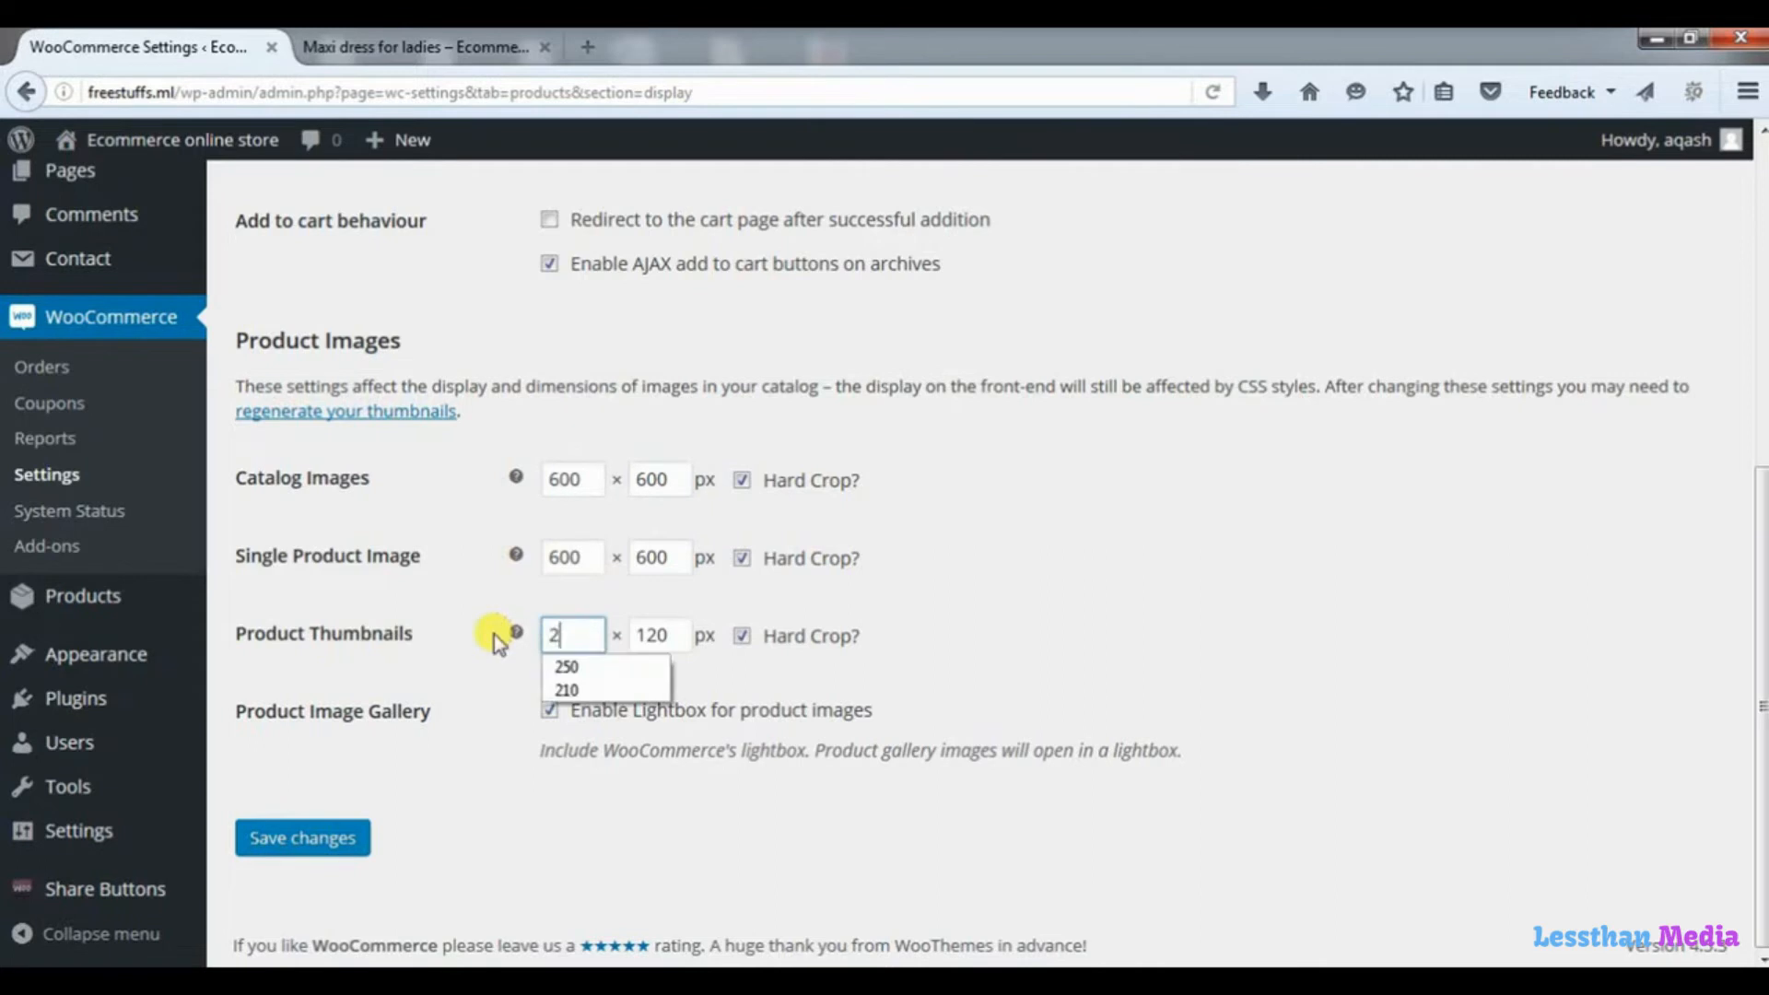
key("Down")
key("Return")
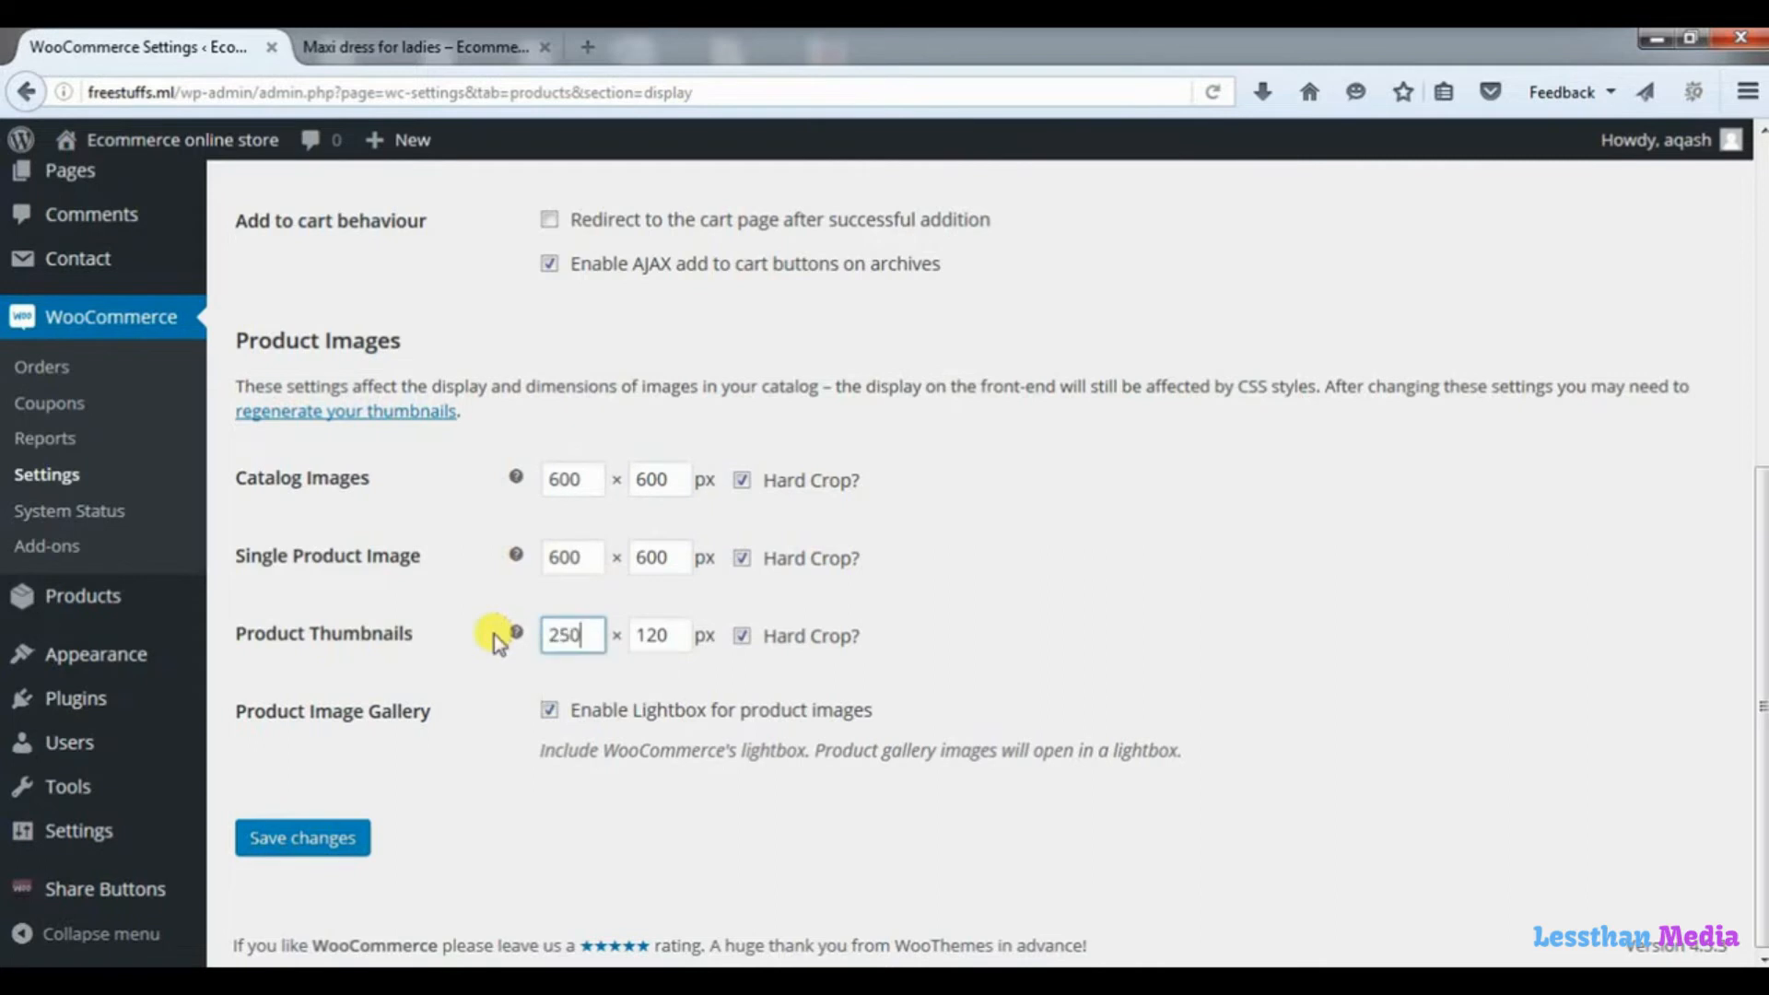
left_click_drag(686, 634, 588, 643)
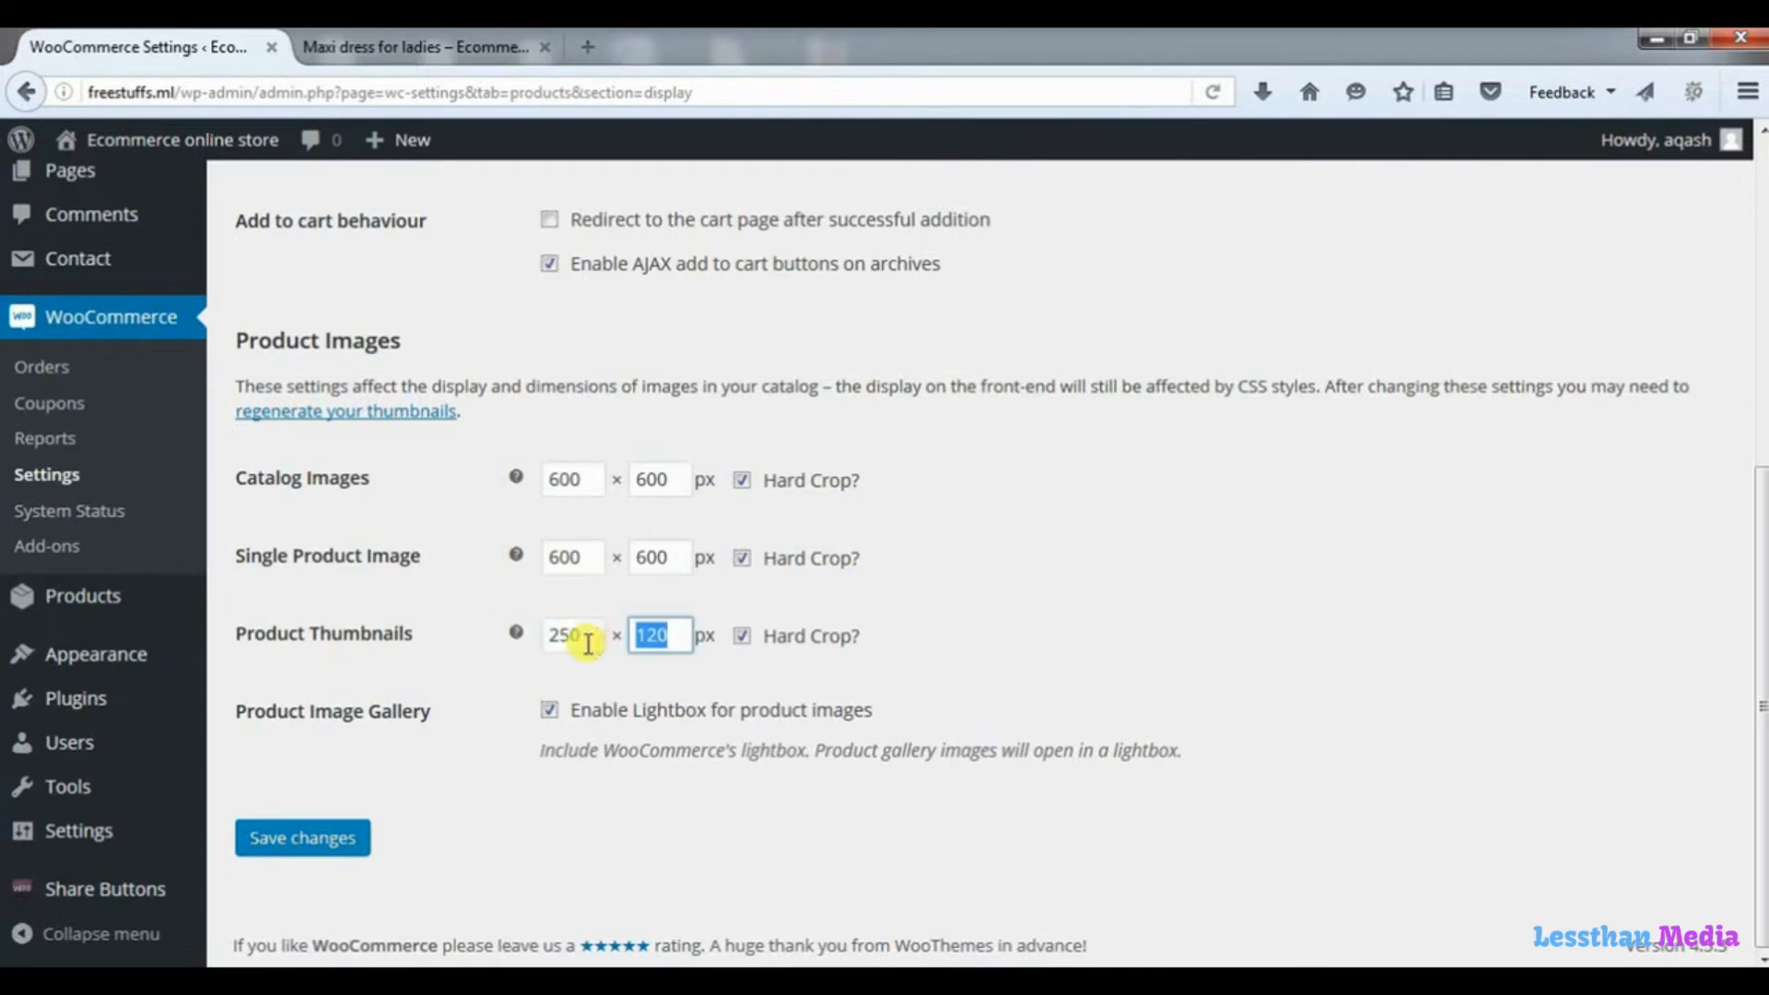
type("2")
key("Down")
key("Return")
left_click(308, 841)
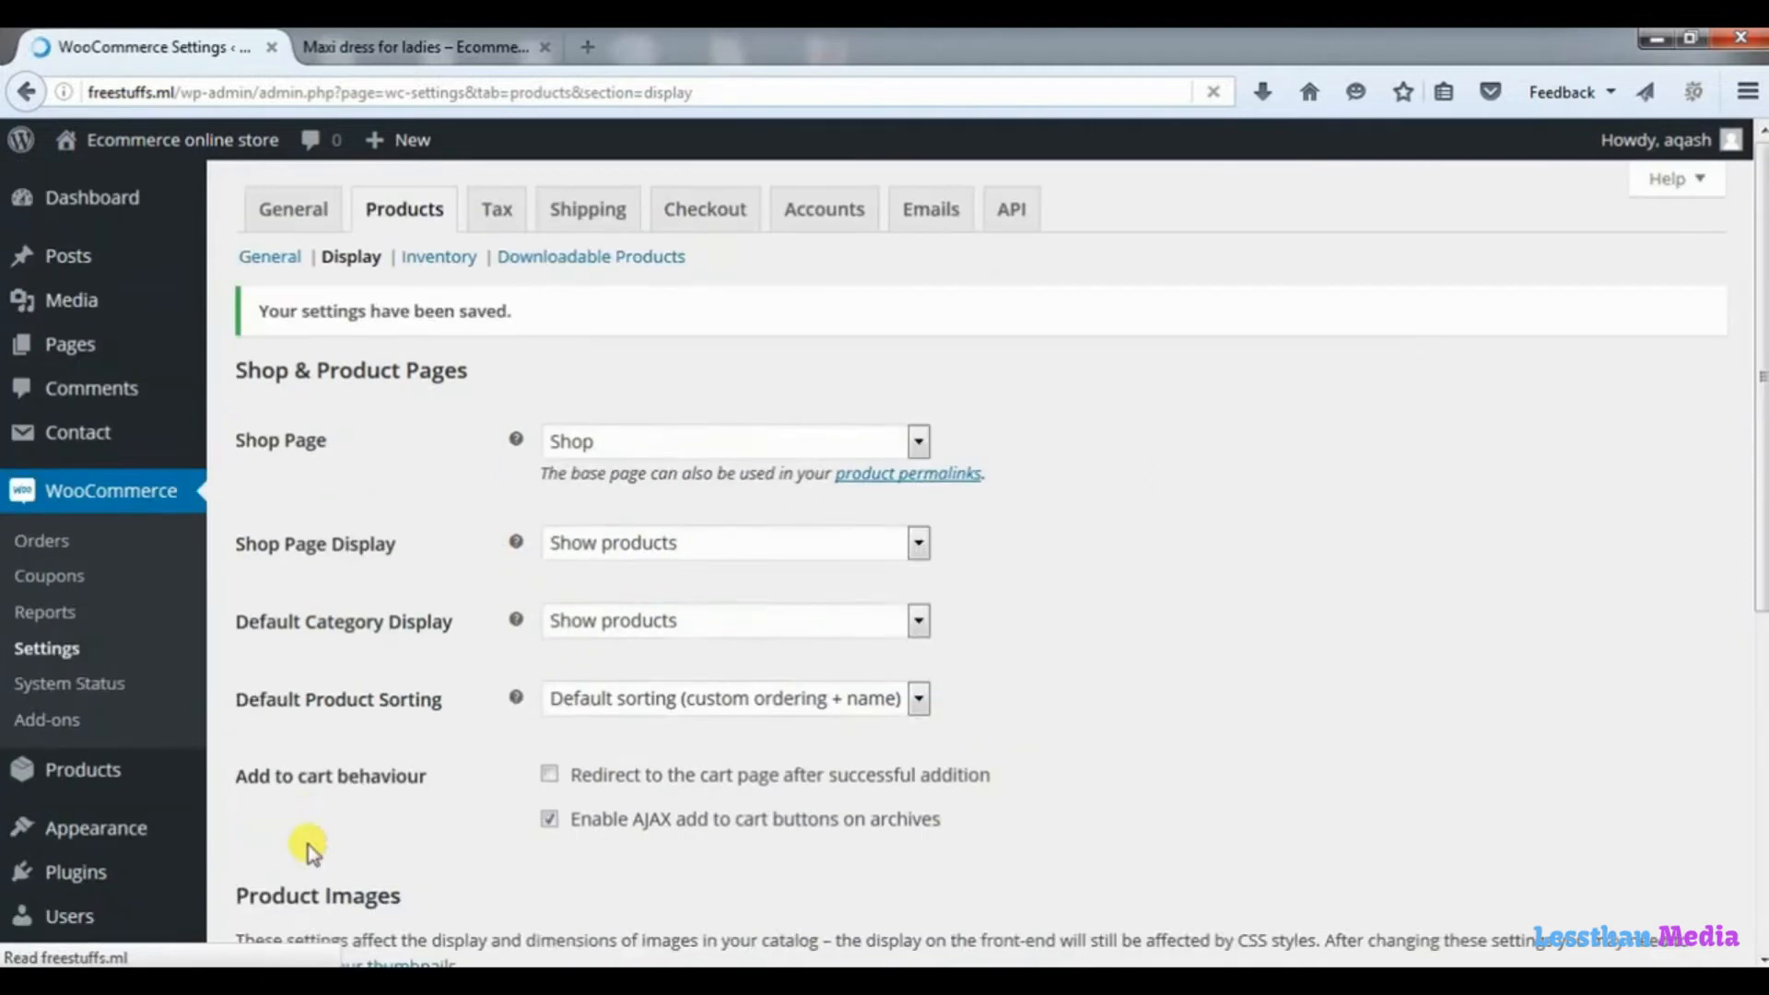
Reload the Maxi dress for ladies page to check its images, and recheck the product images on the Shop page.
left_click(398, 58)
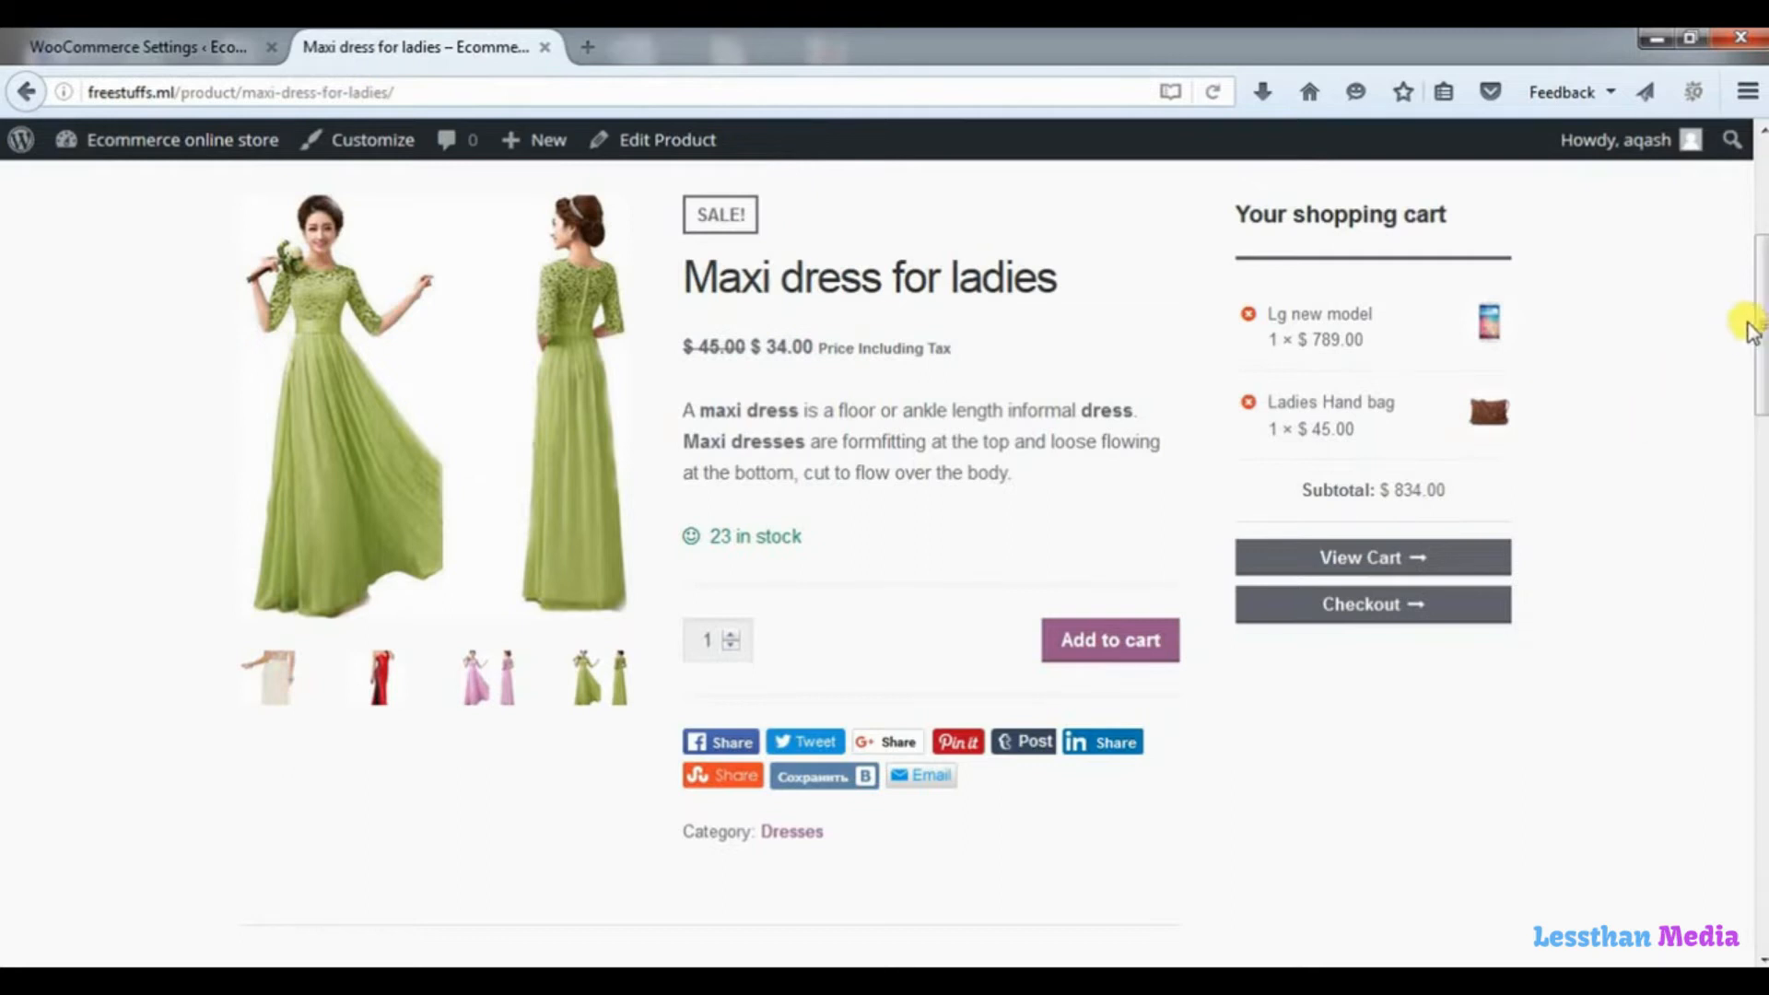
left_click_drag(1756, 328, 1755, 62)
left_click(1214, 91)
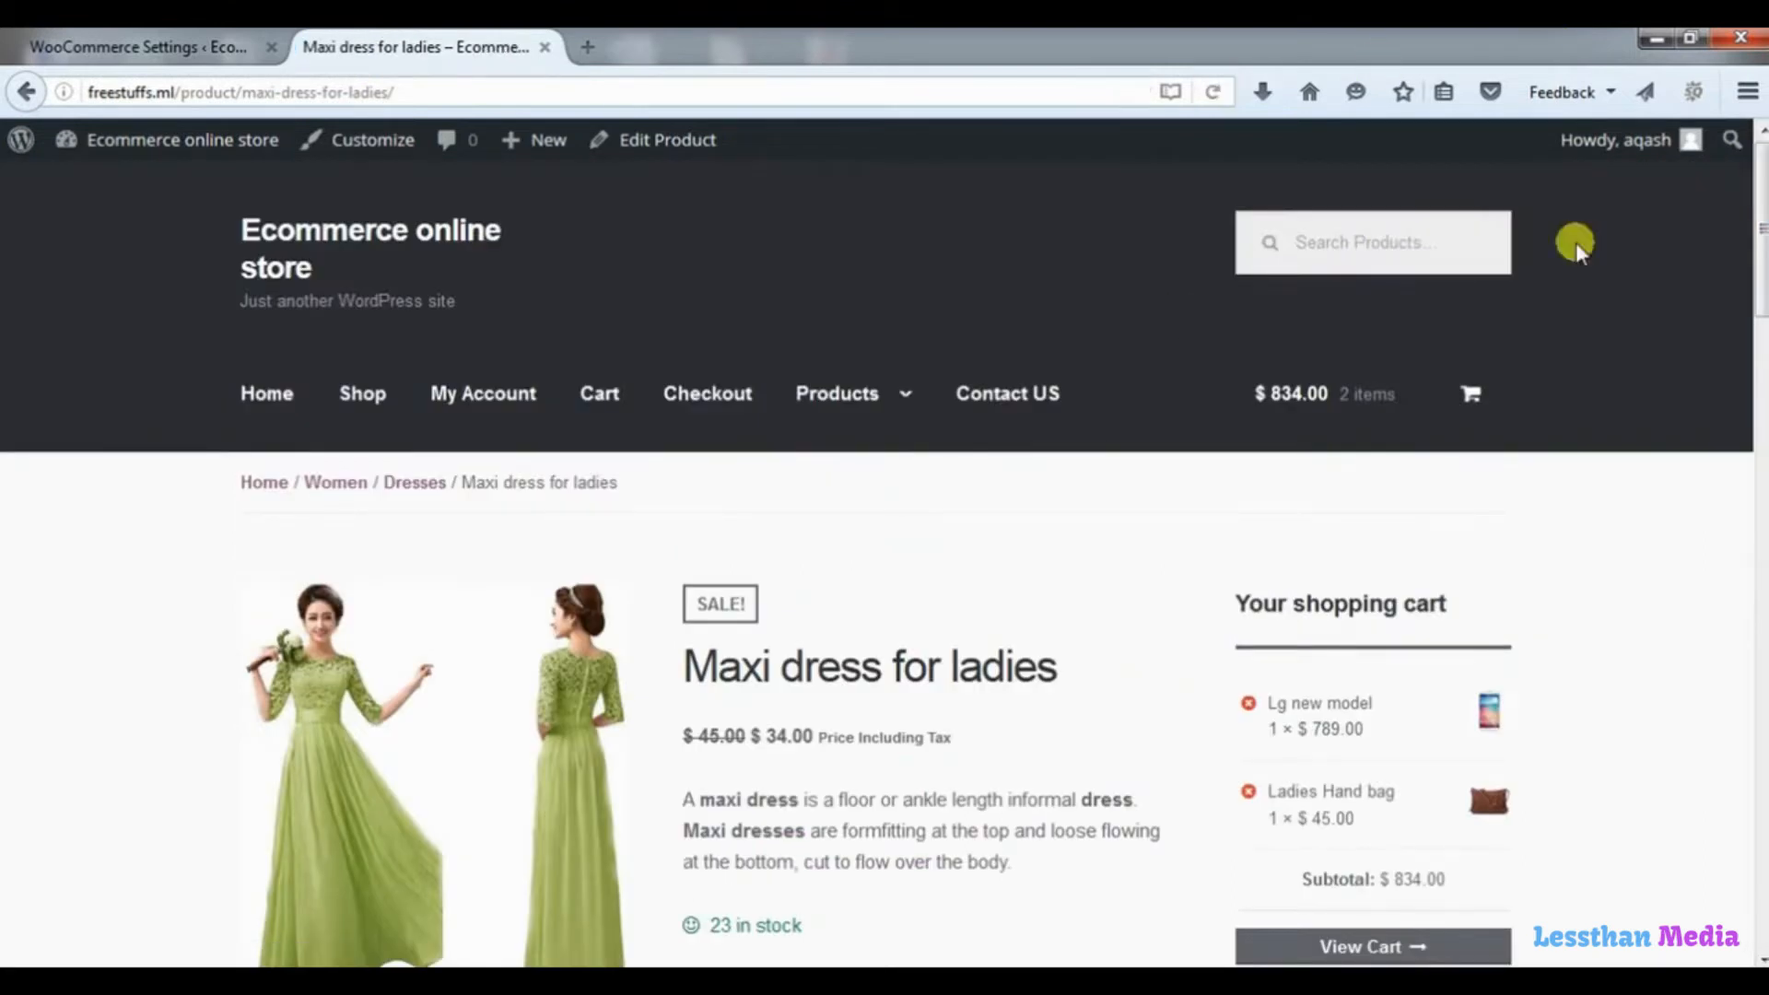
left_click_drag(1760, 243, 1755, 389)
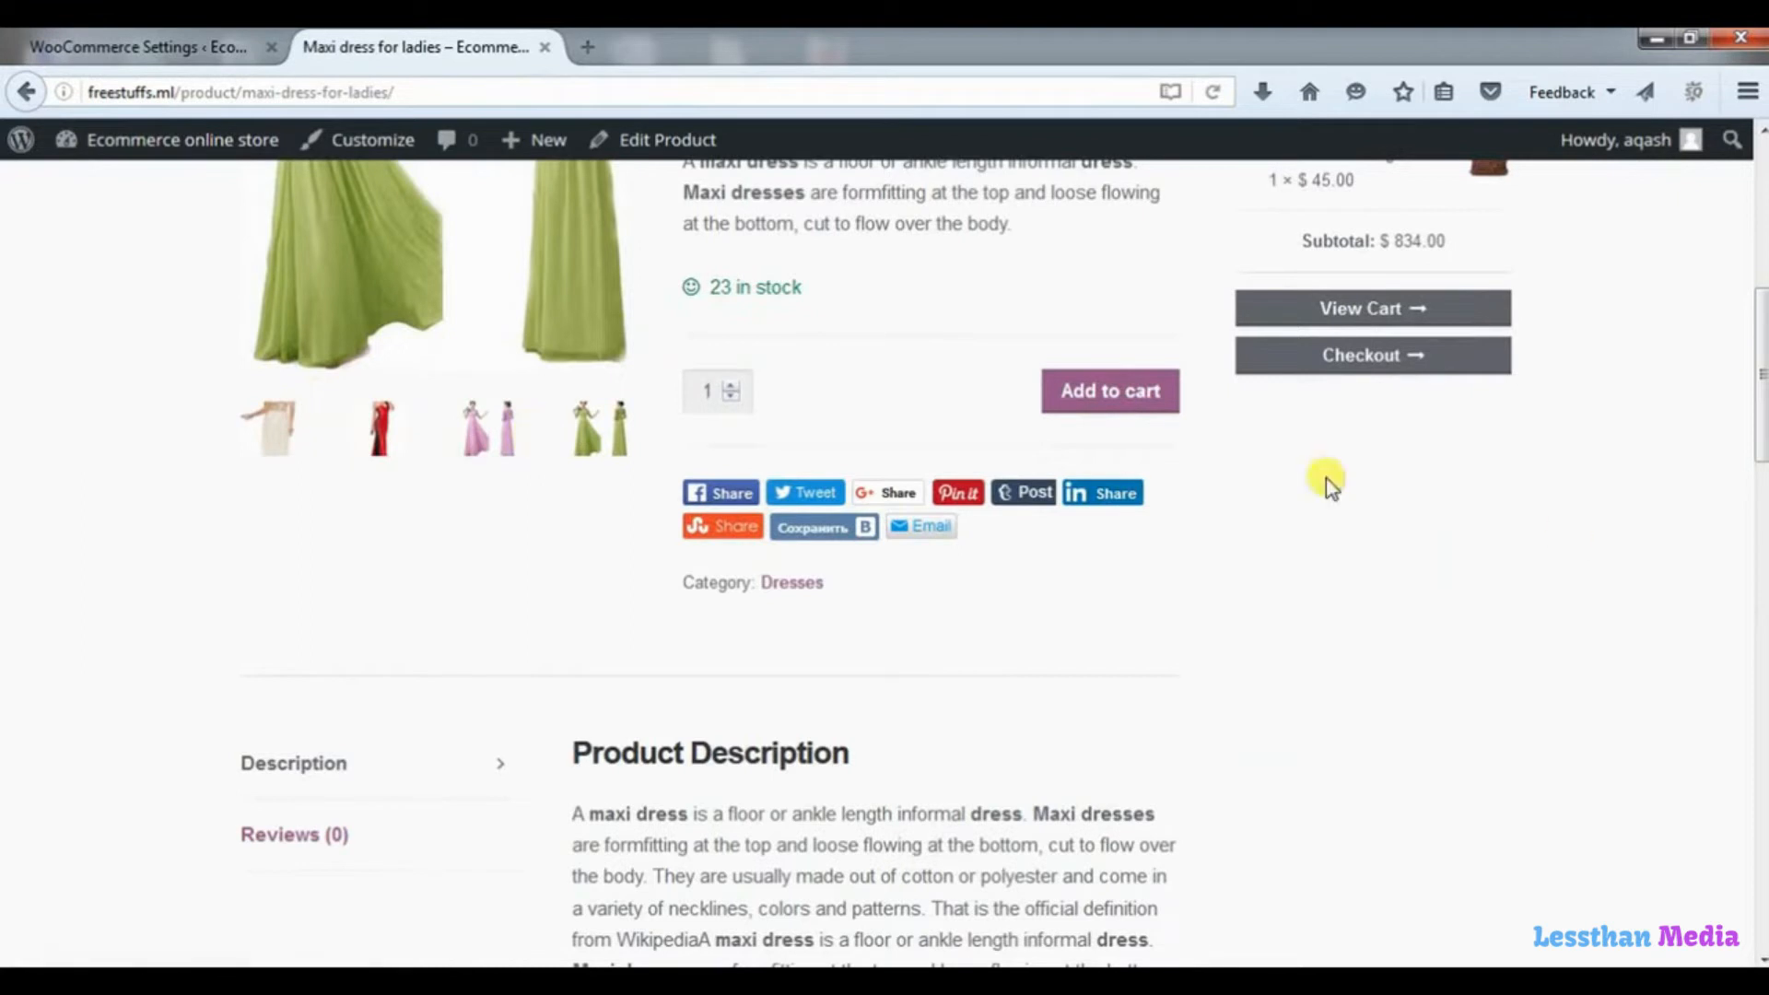
left_click_drag(1760, 378, 1760, 237)
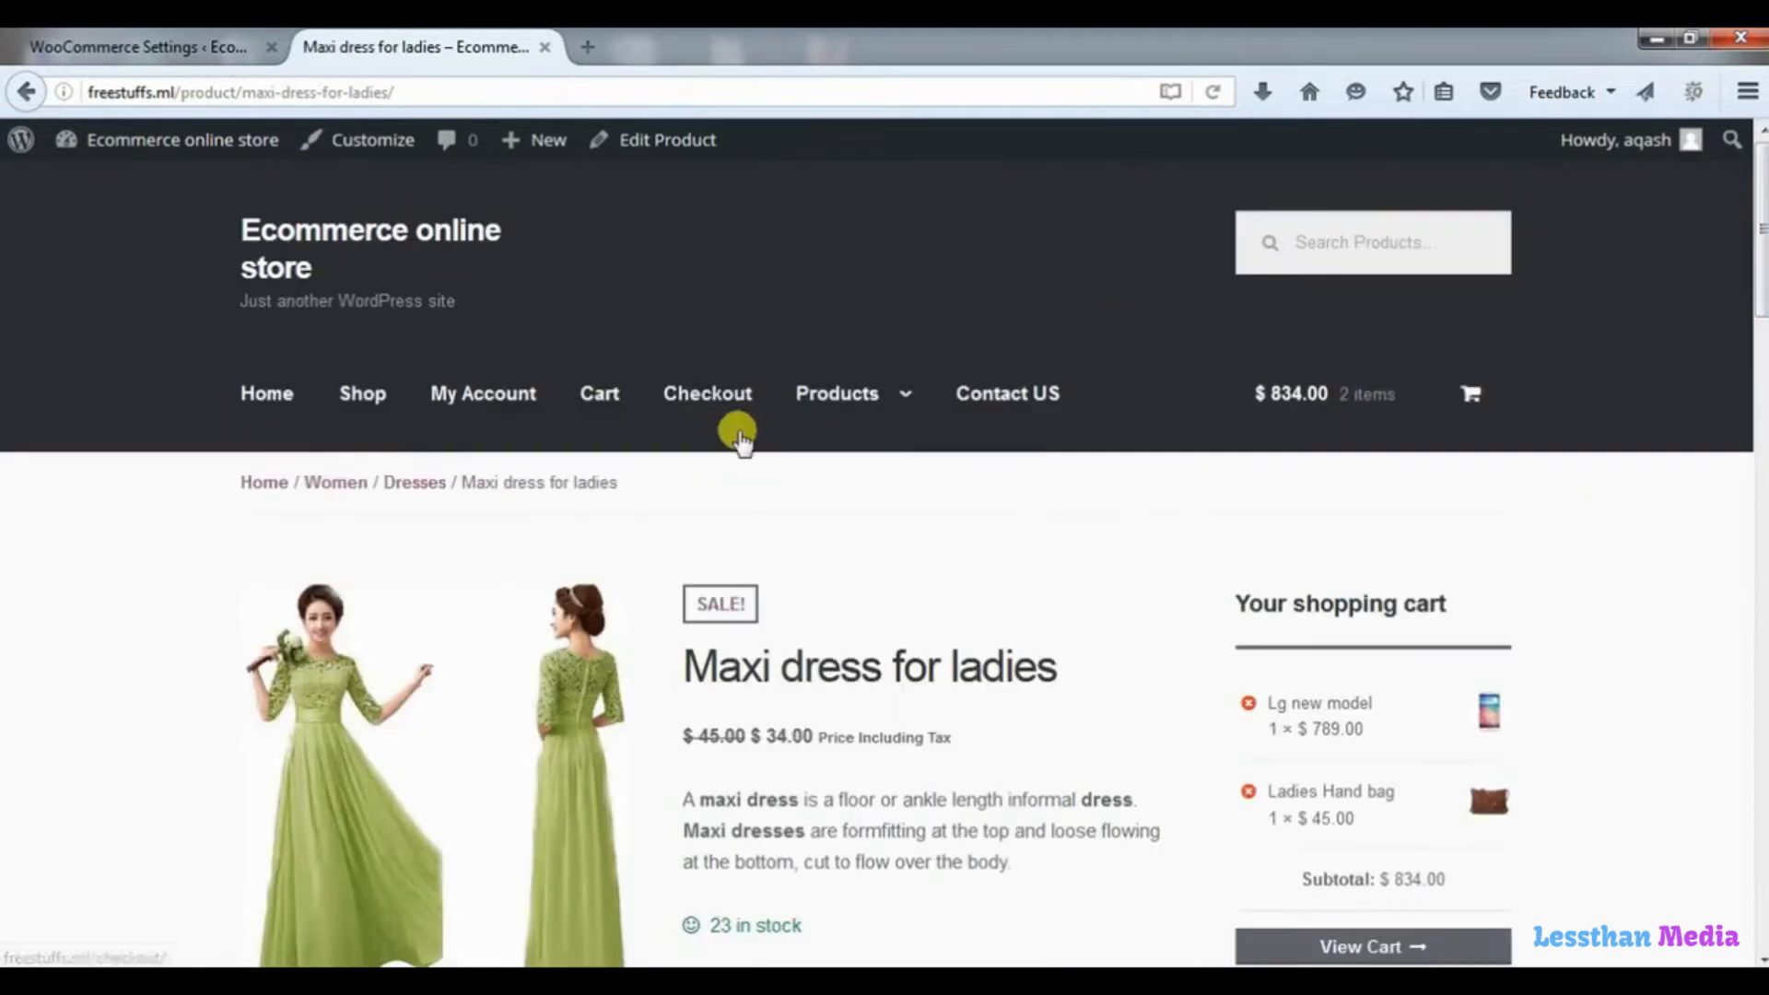
left_click(364, 397)
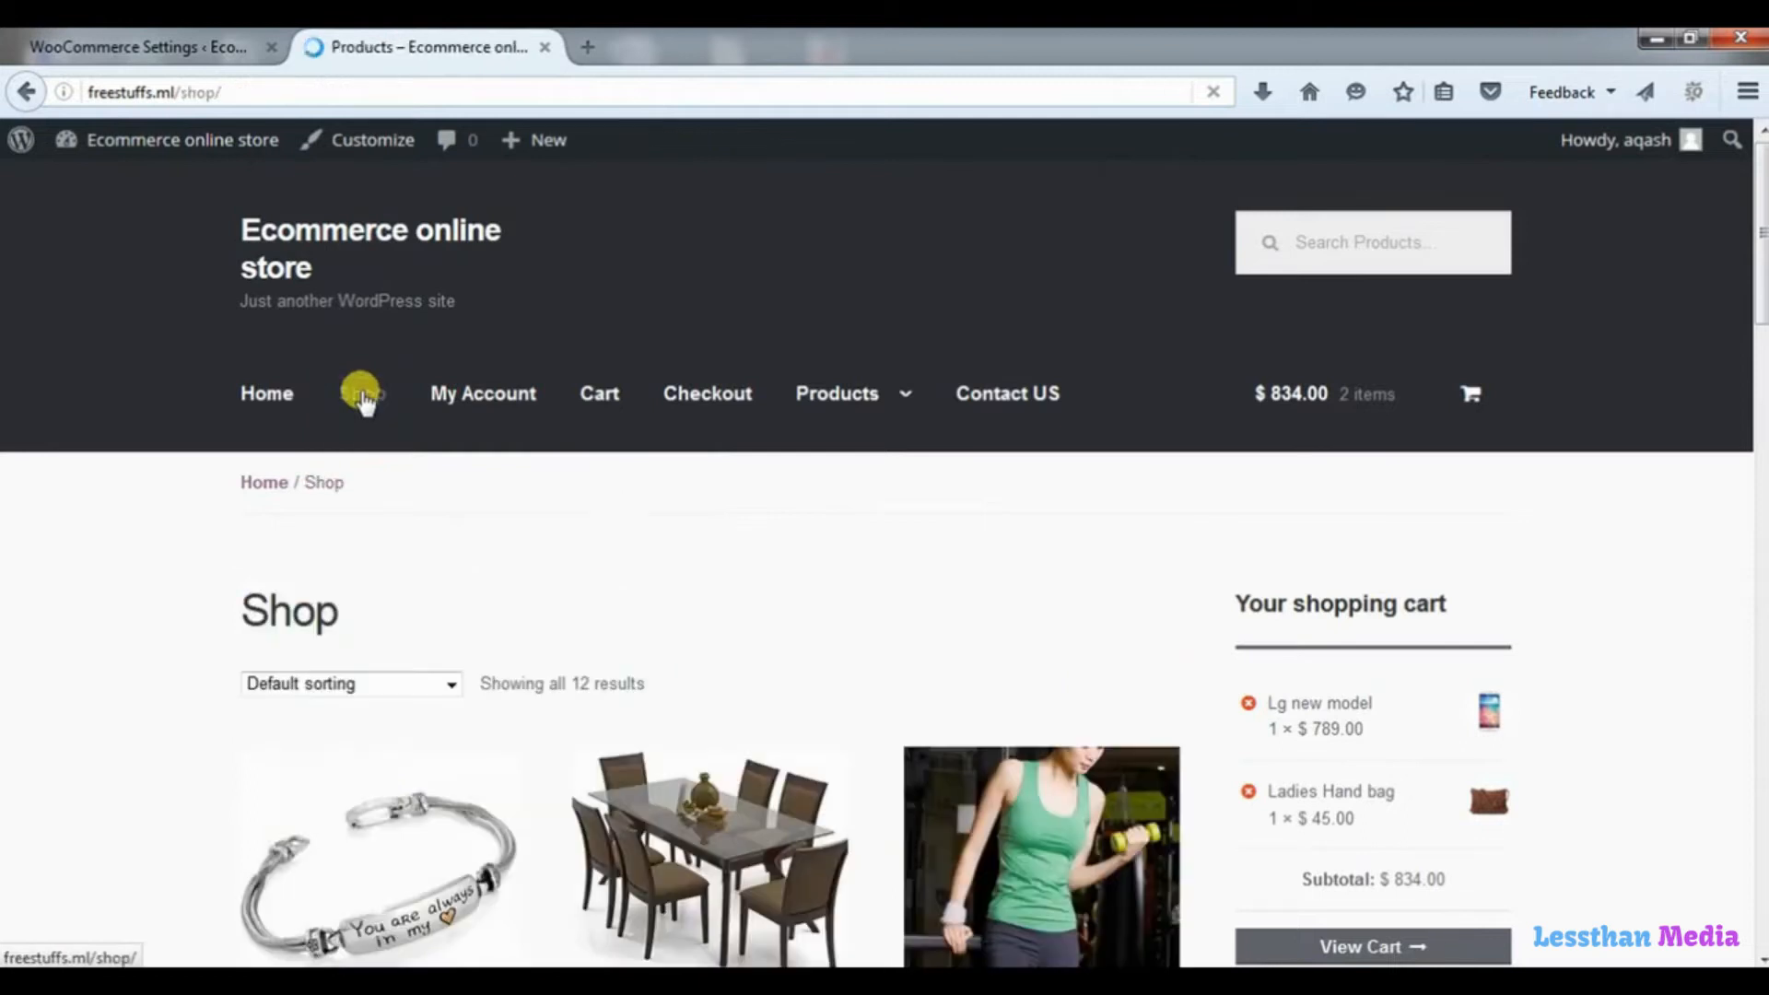
left_click_drag(1756, 276, 1750, 217)
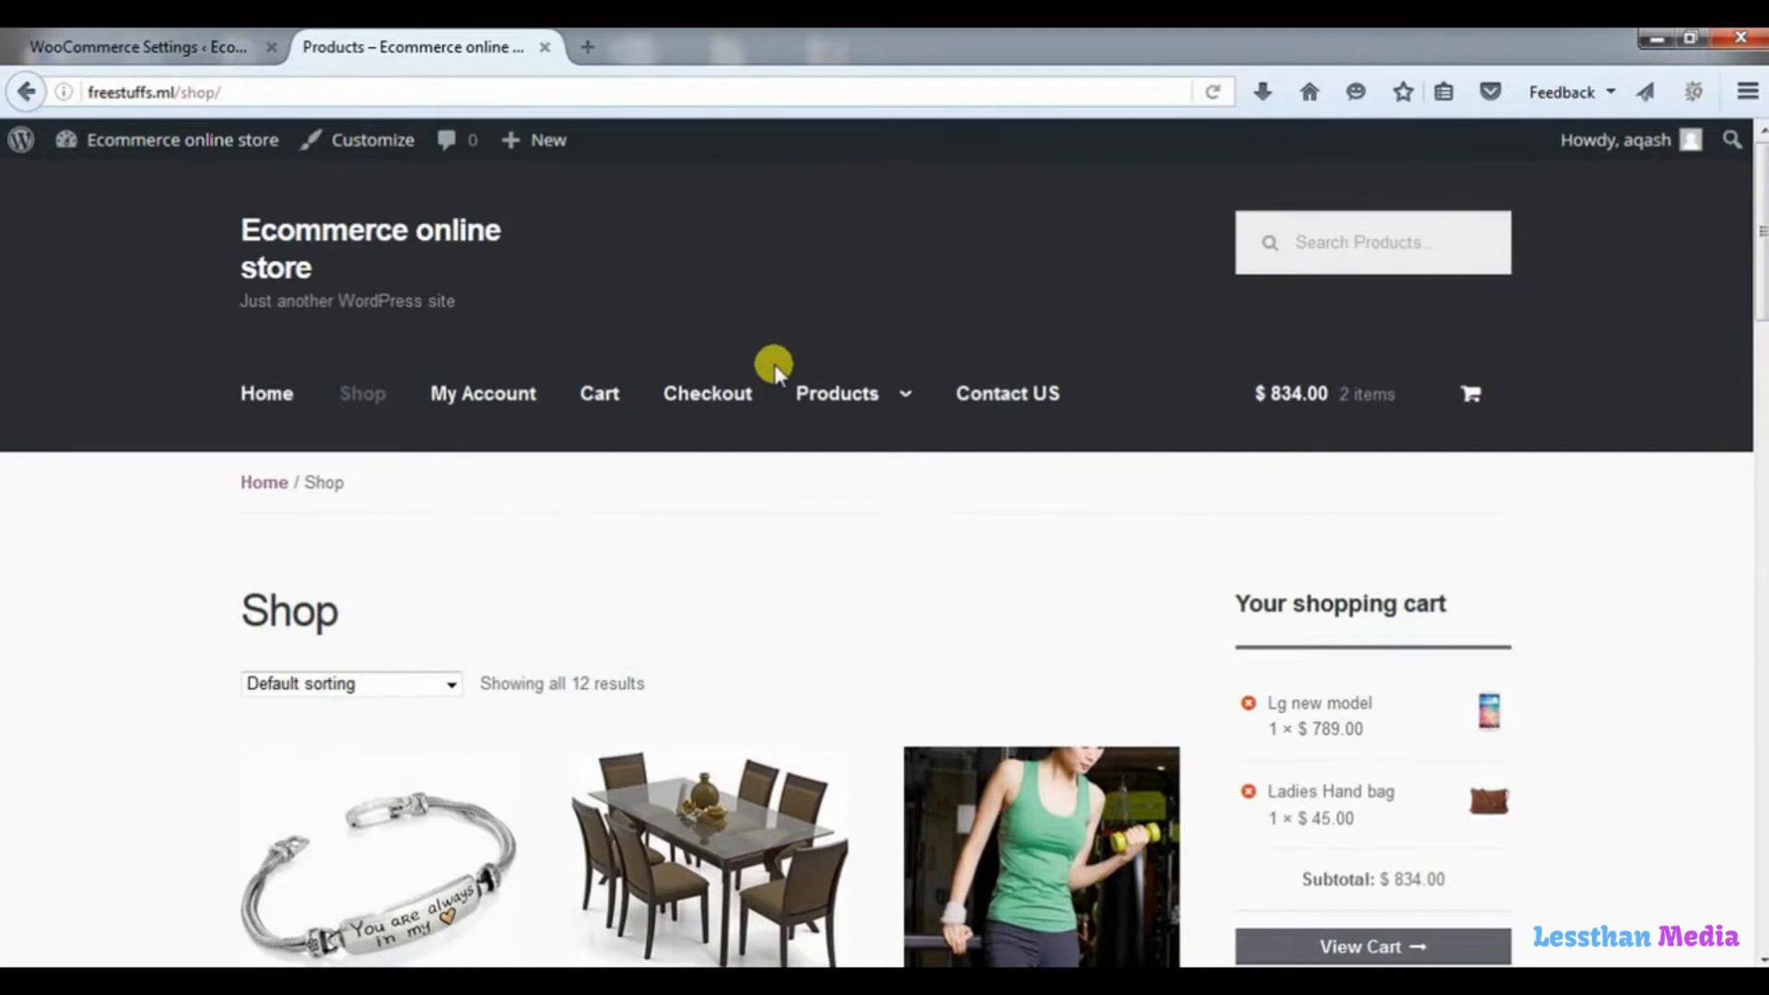
Open wordpress.org in a new browser tab.
left_click(588, 47)
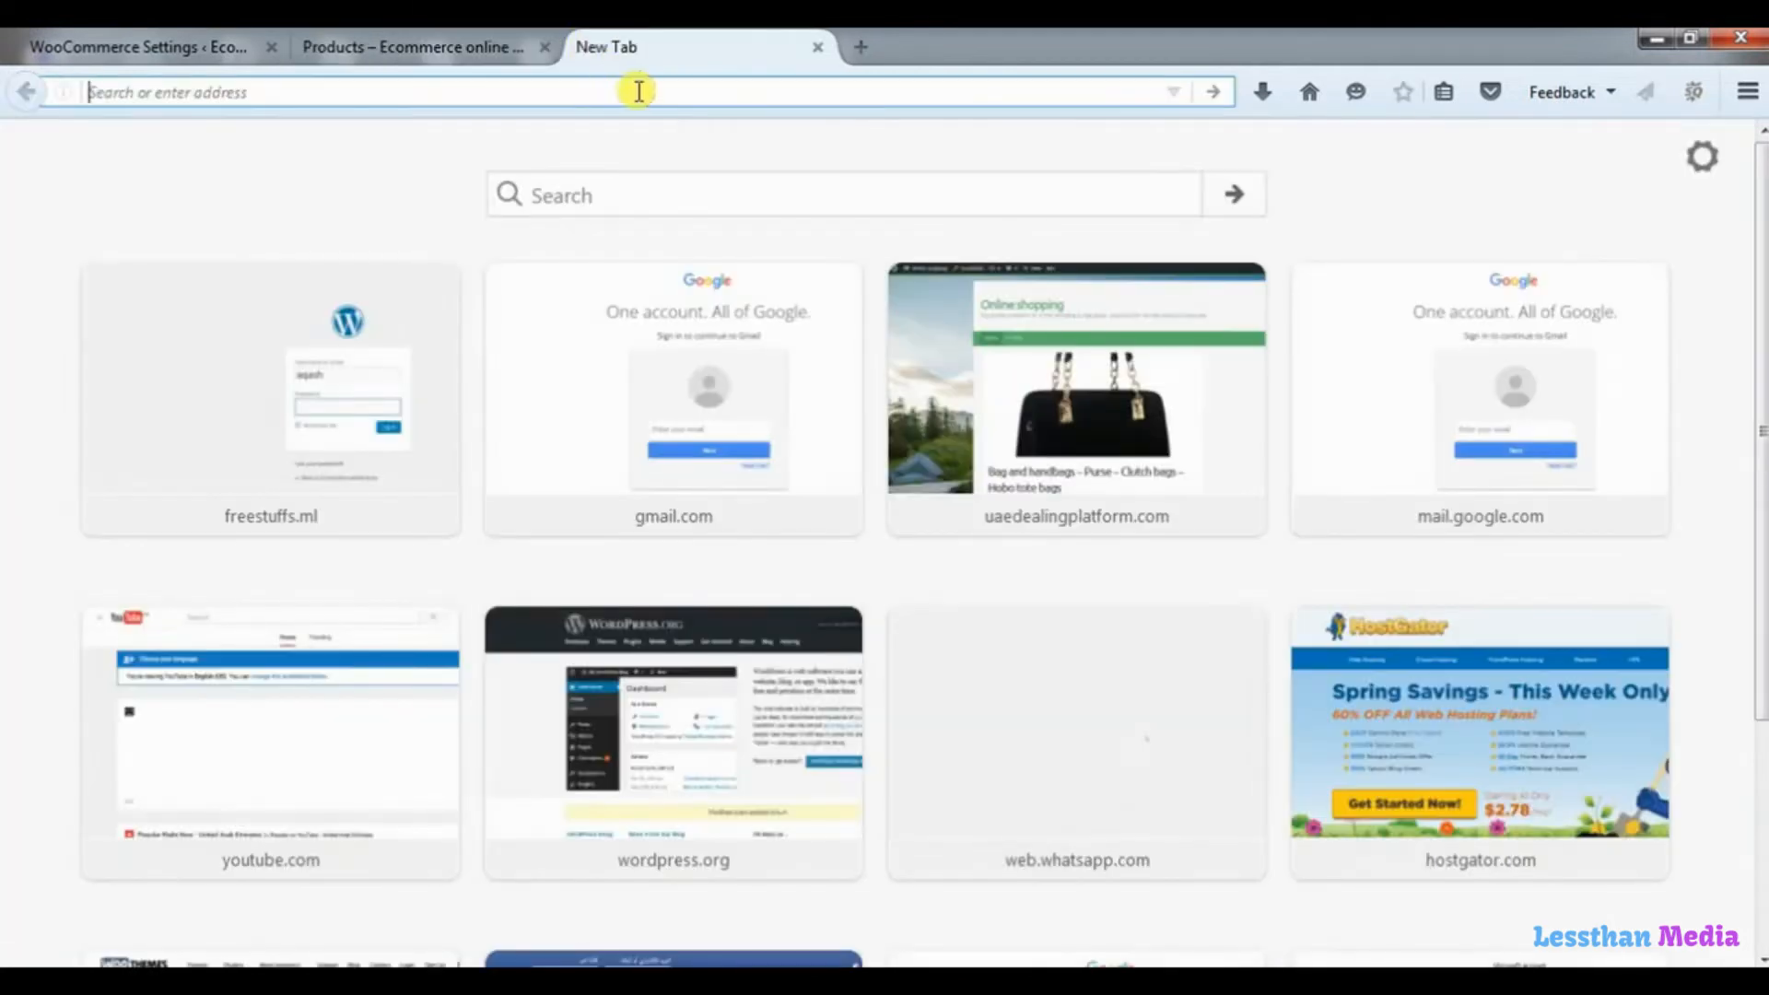
type("wor")
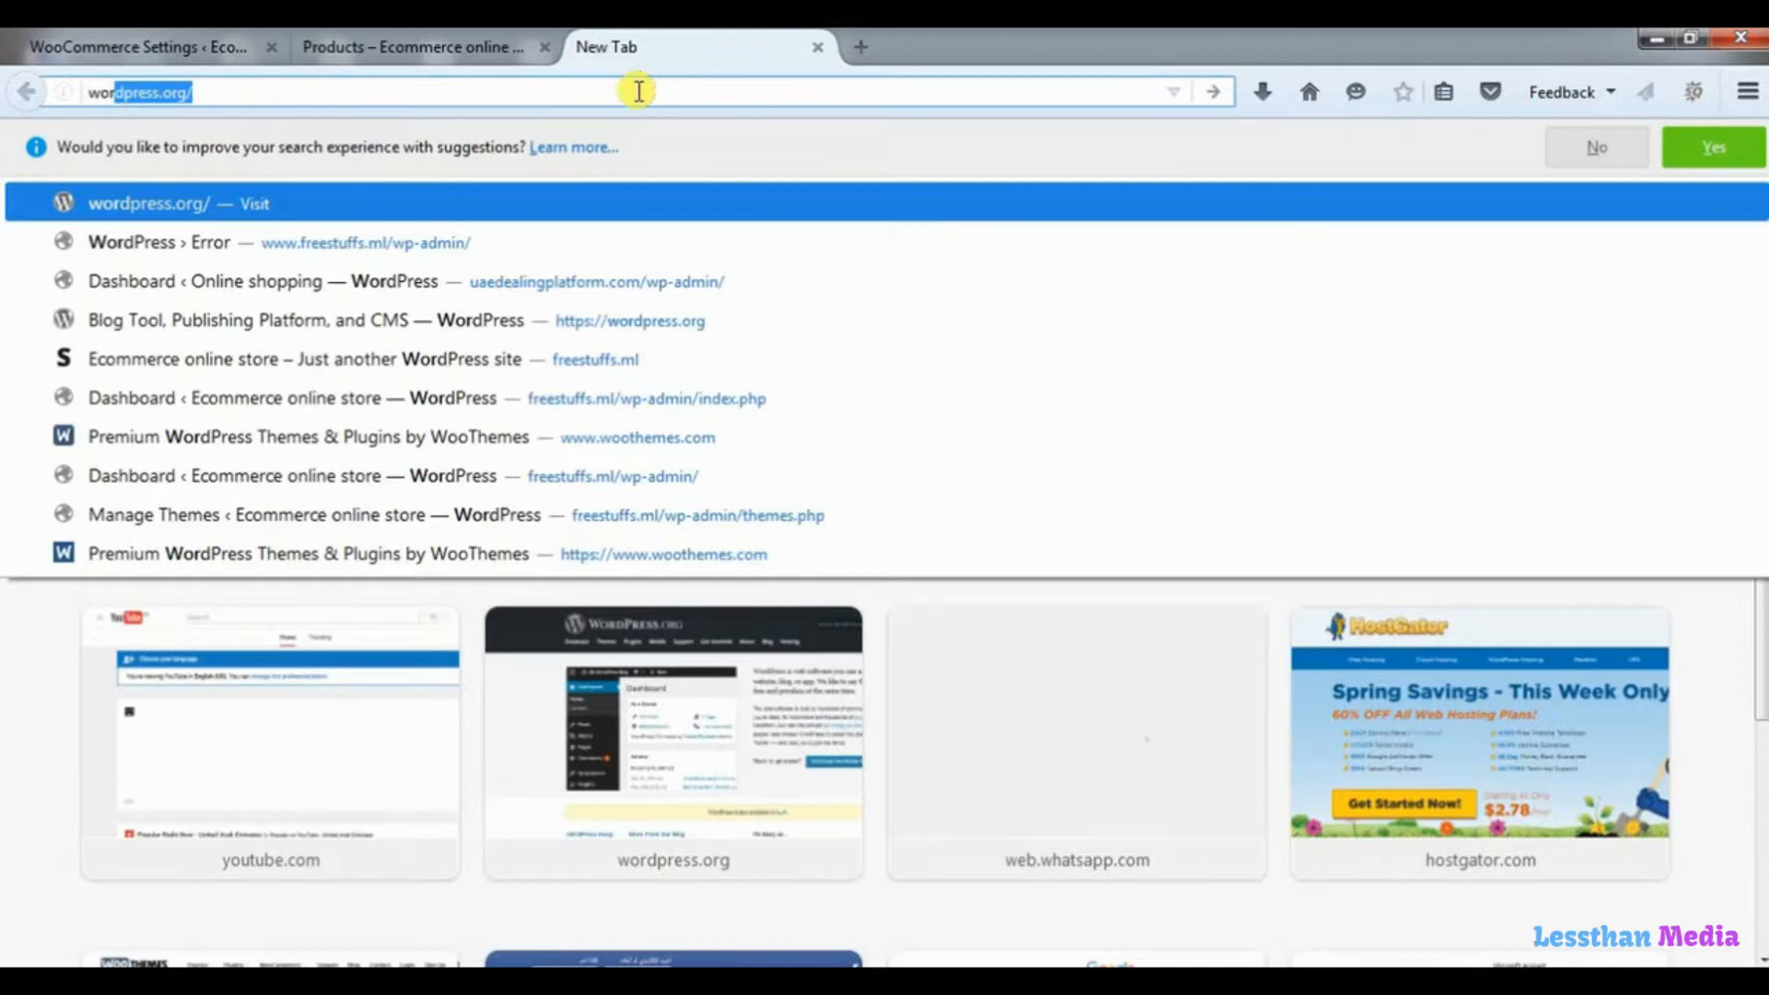
key("Return")
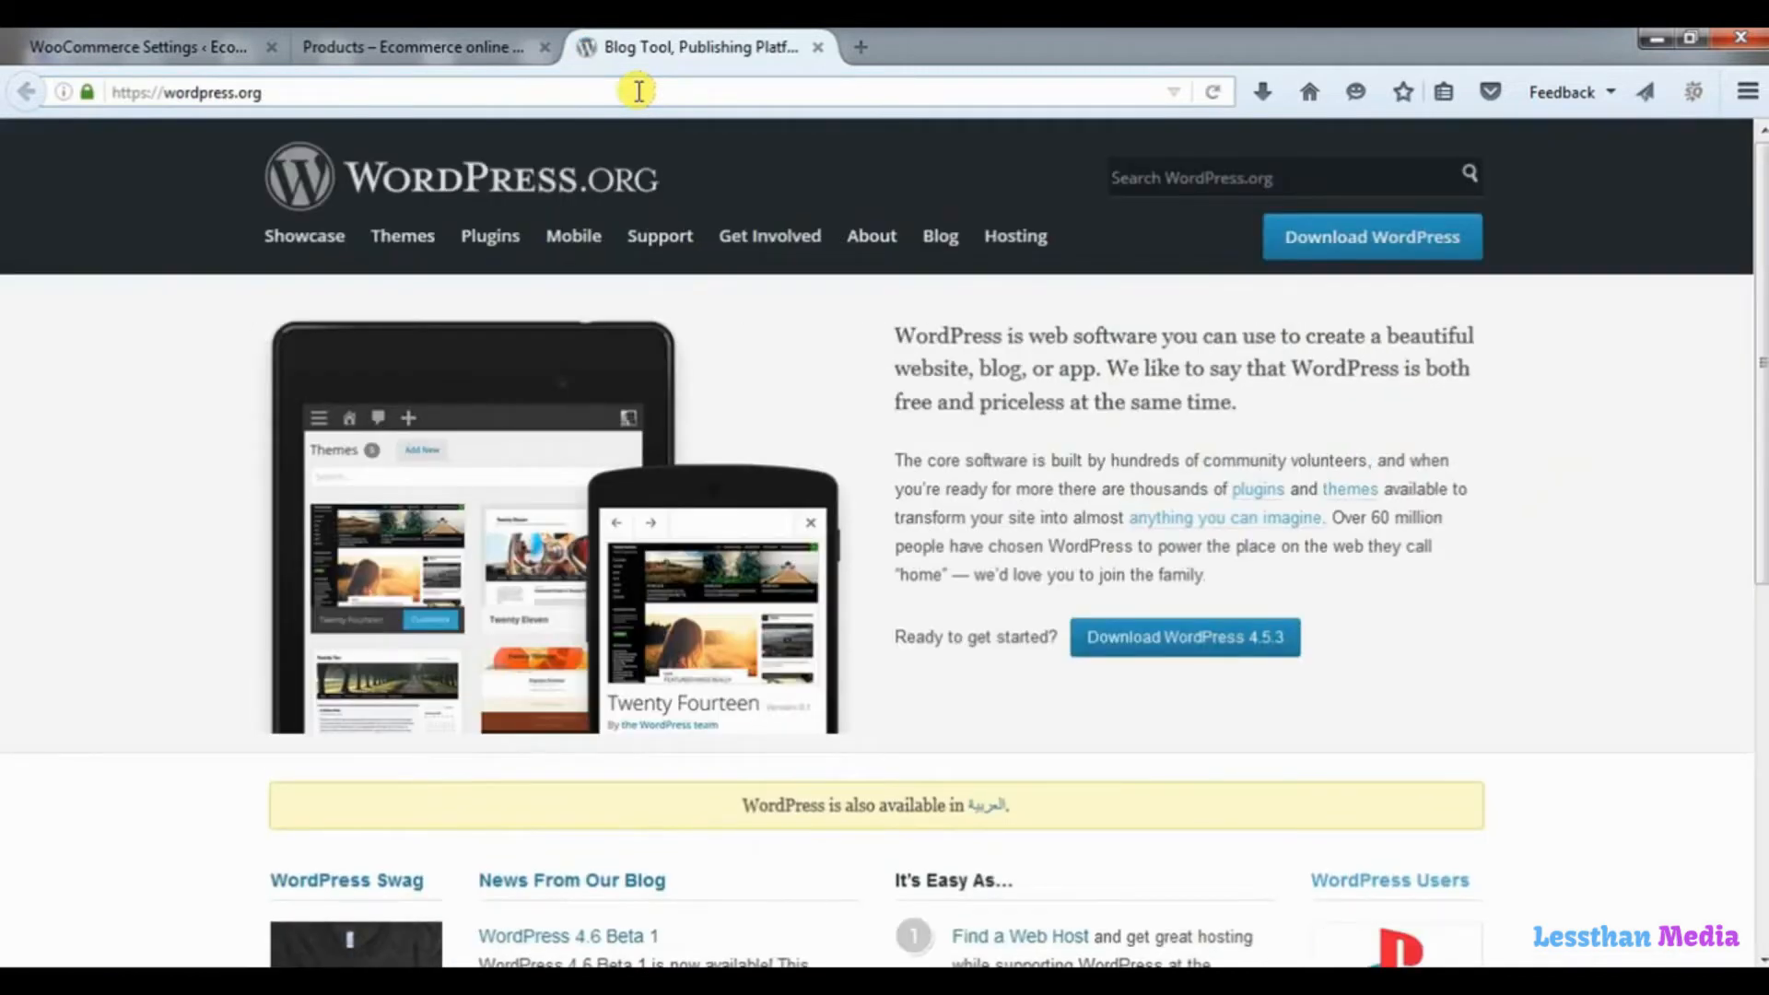
Search WordPress.org for "regenerate thumbnails" and open the Regenerate Thumbnails plugin page.
left_click(1183, 184)
type("r")
key("Down")
key("Return")
key("Return")
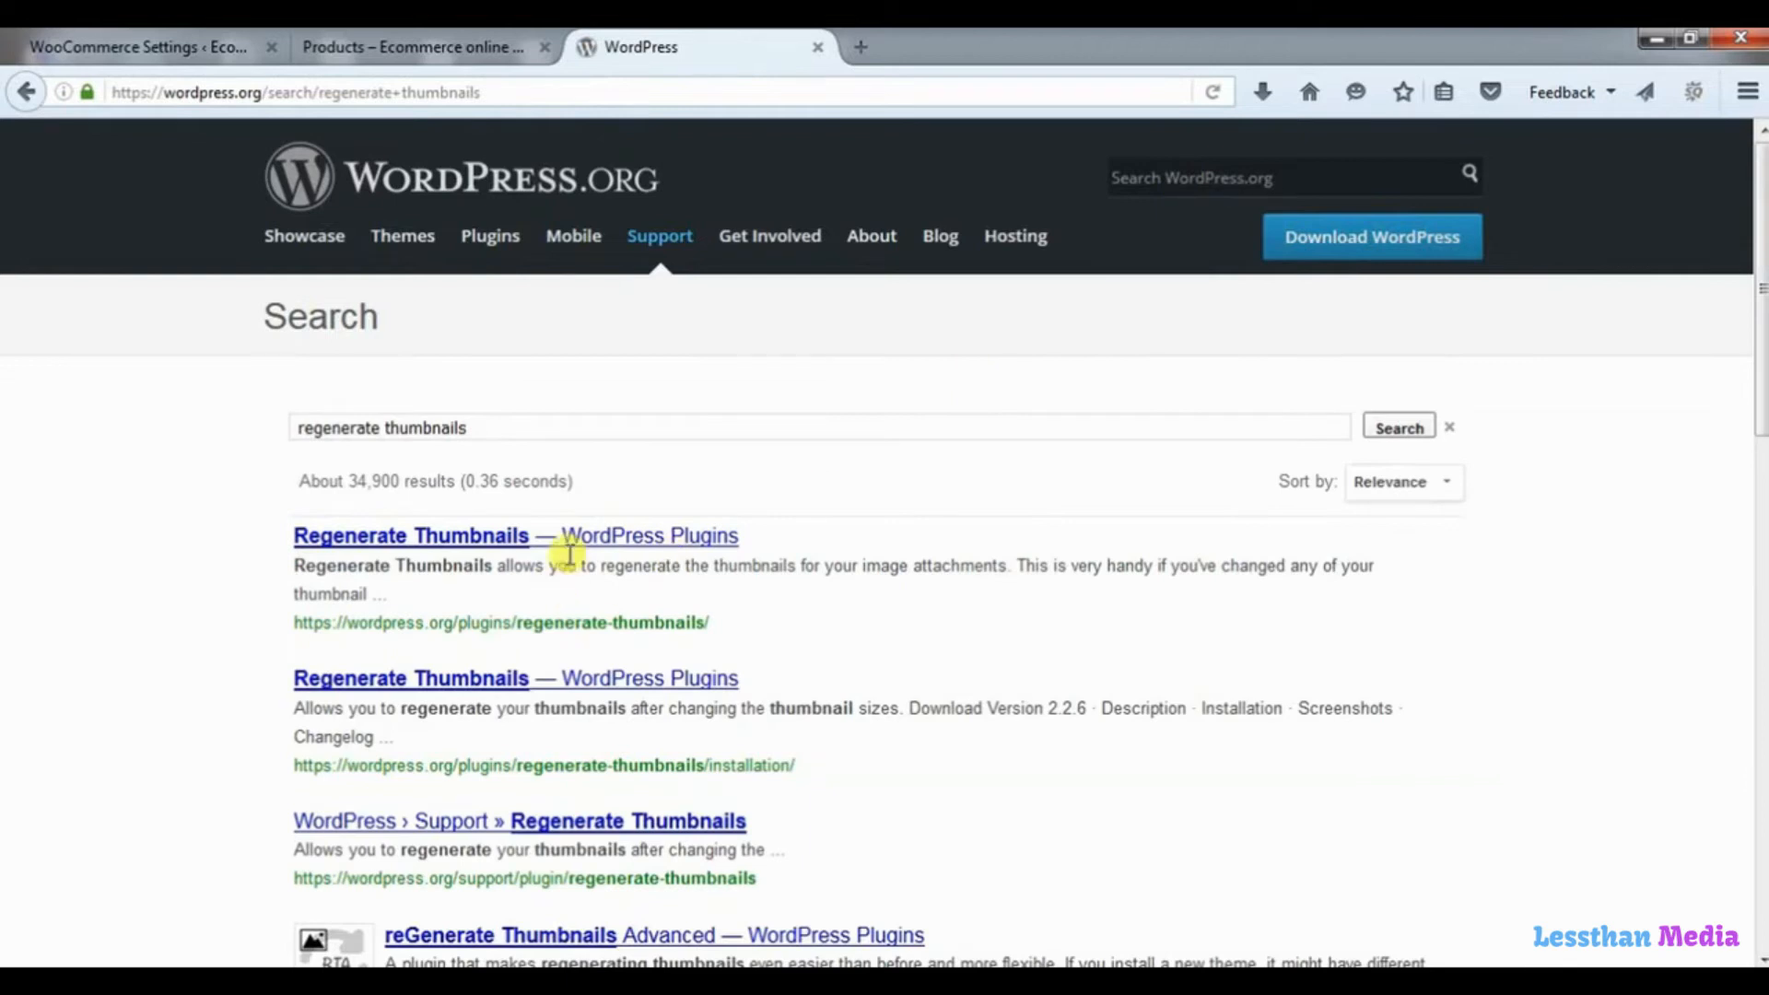
left_click(599, 538)
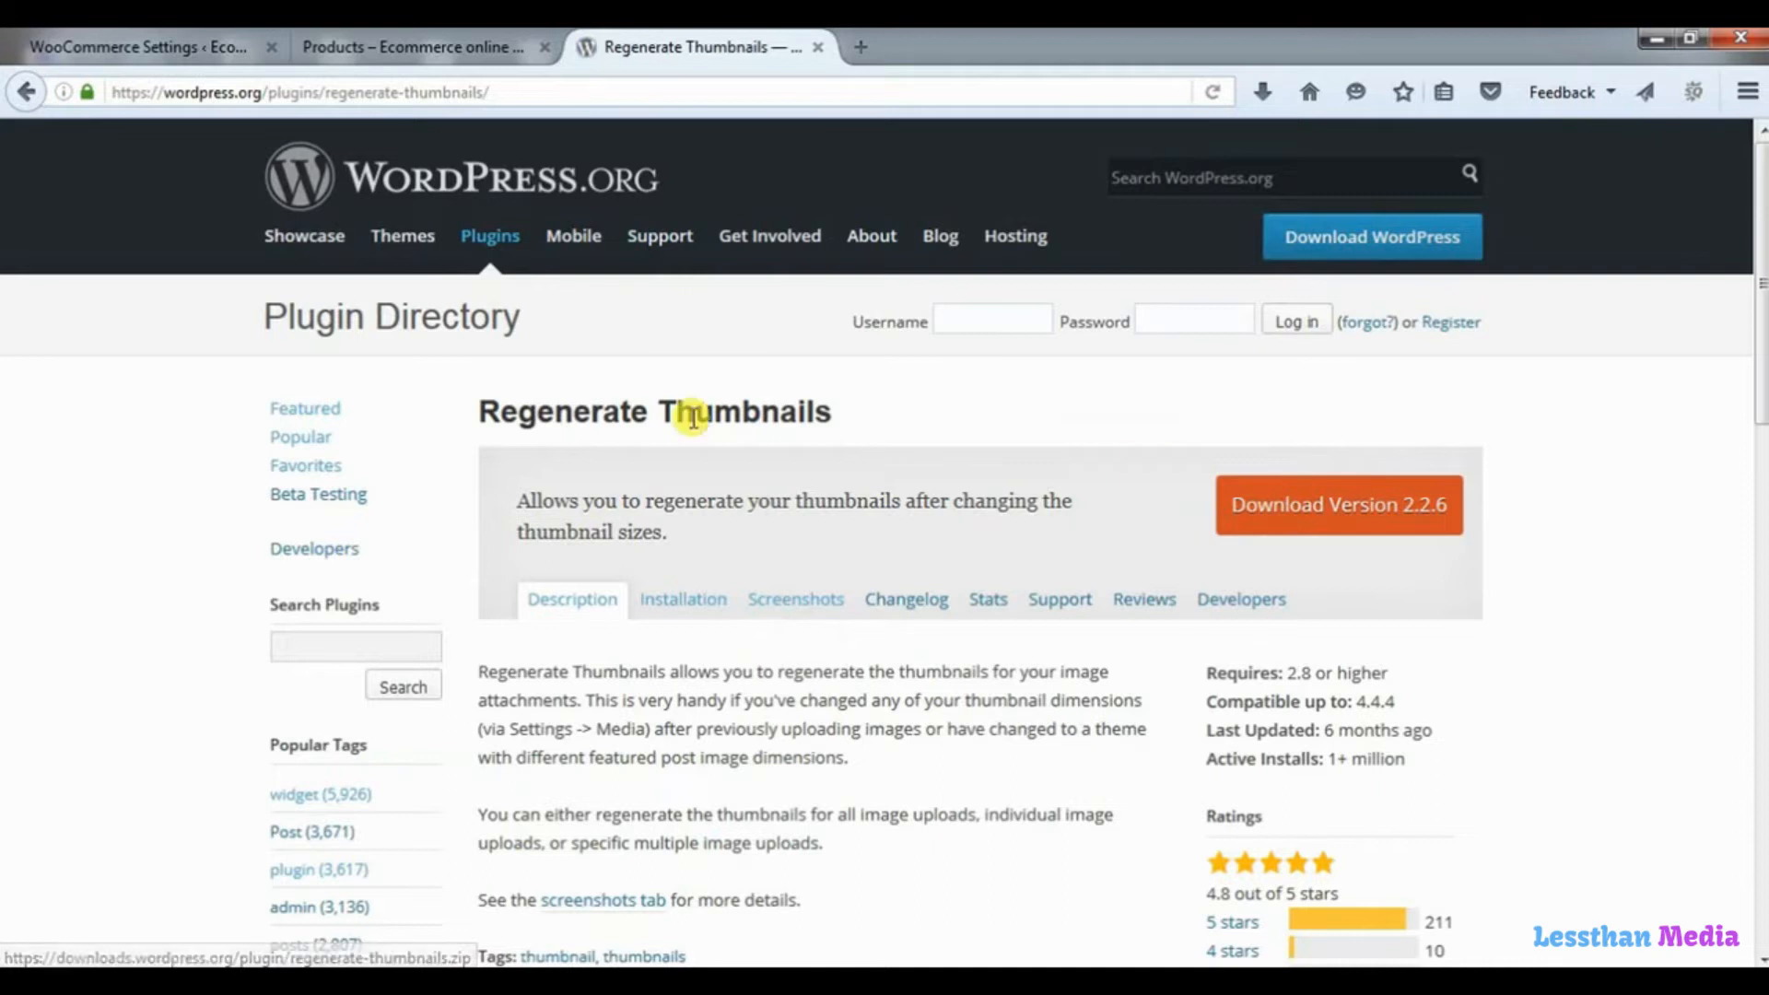
Open the store's Plugins admin page in a new browser tab and bring up the plugin upload form.
left_click(64, 42)
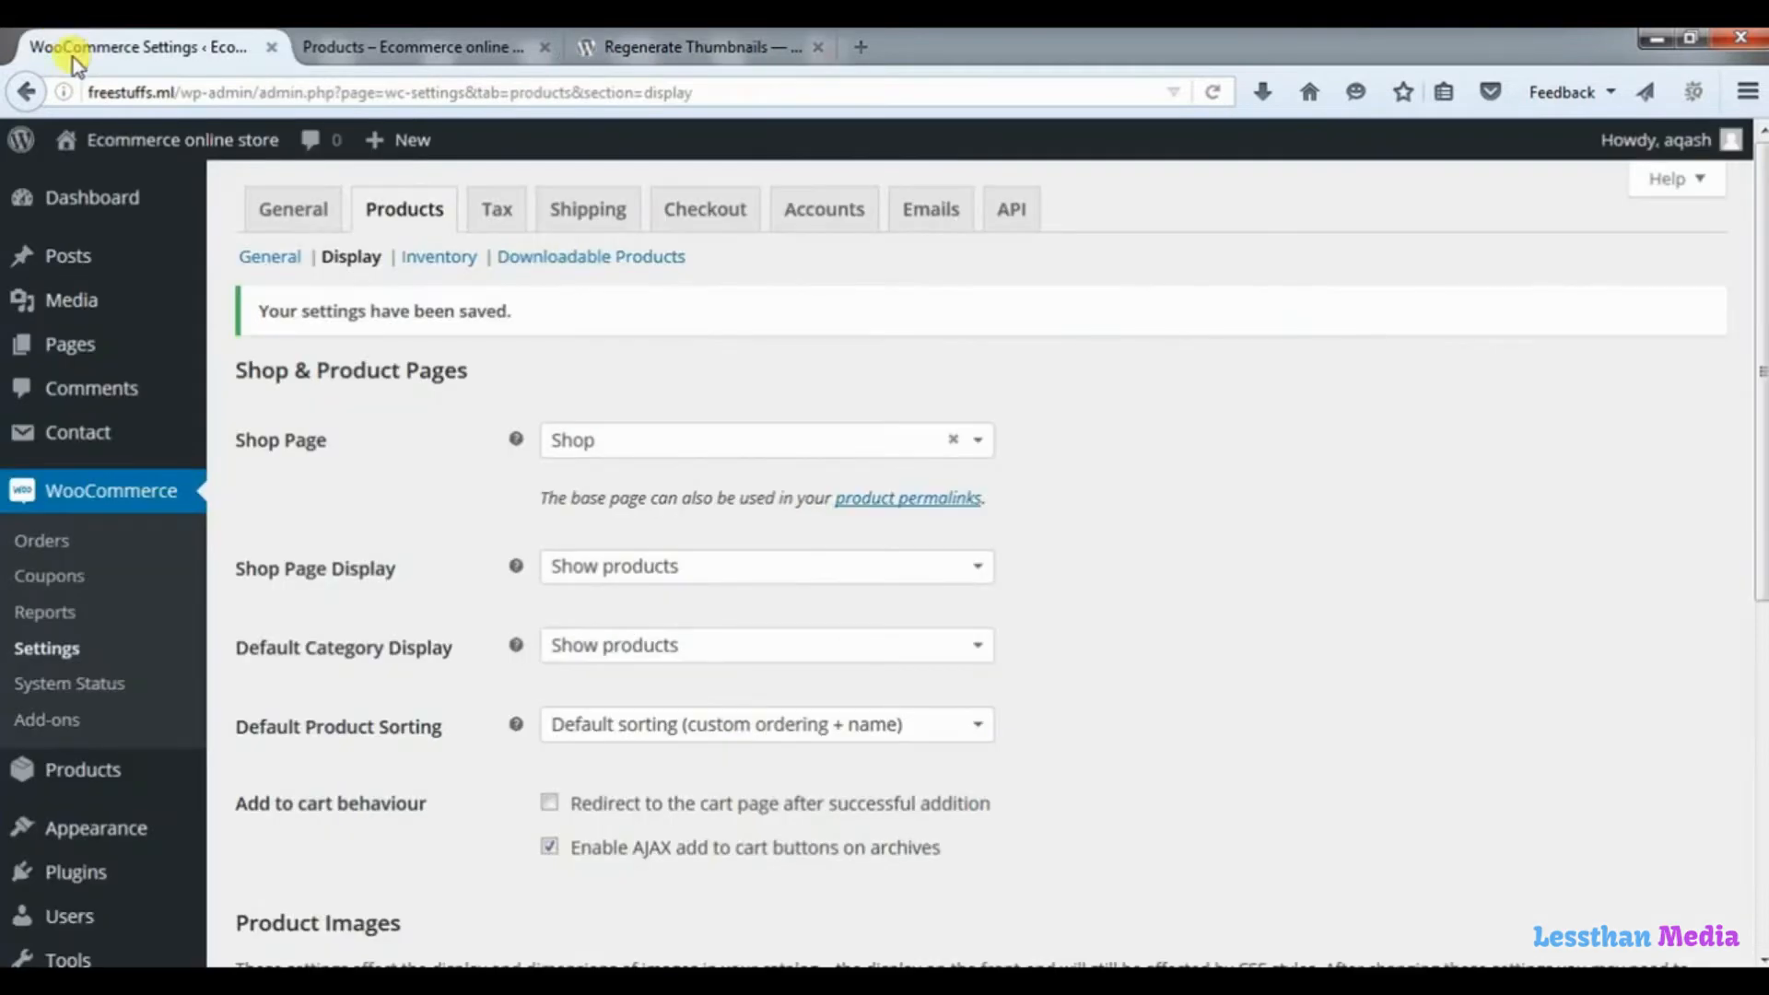
right_click(74, 880)
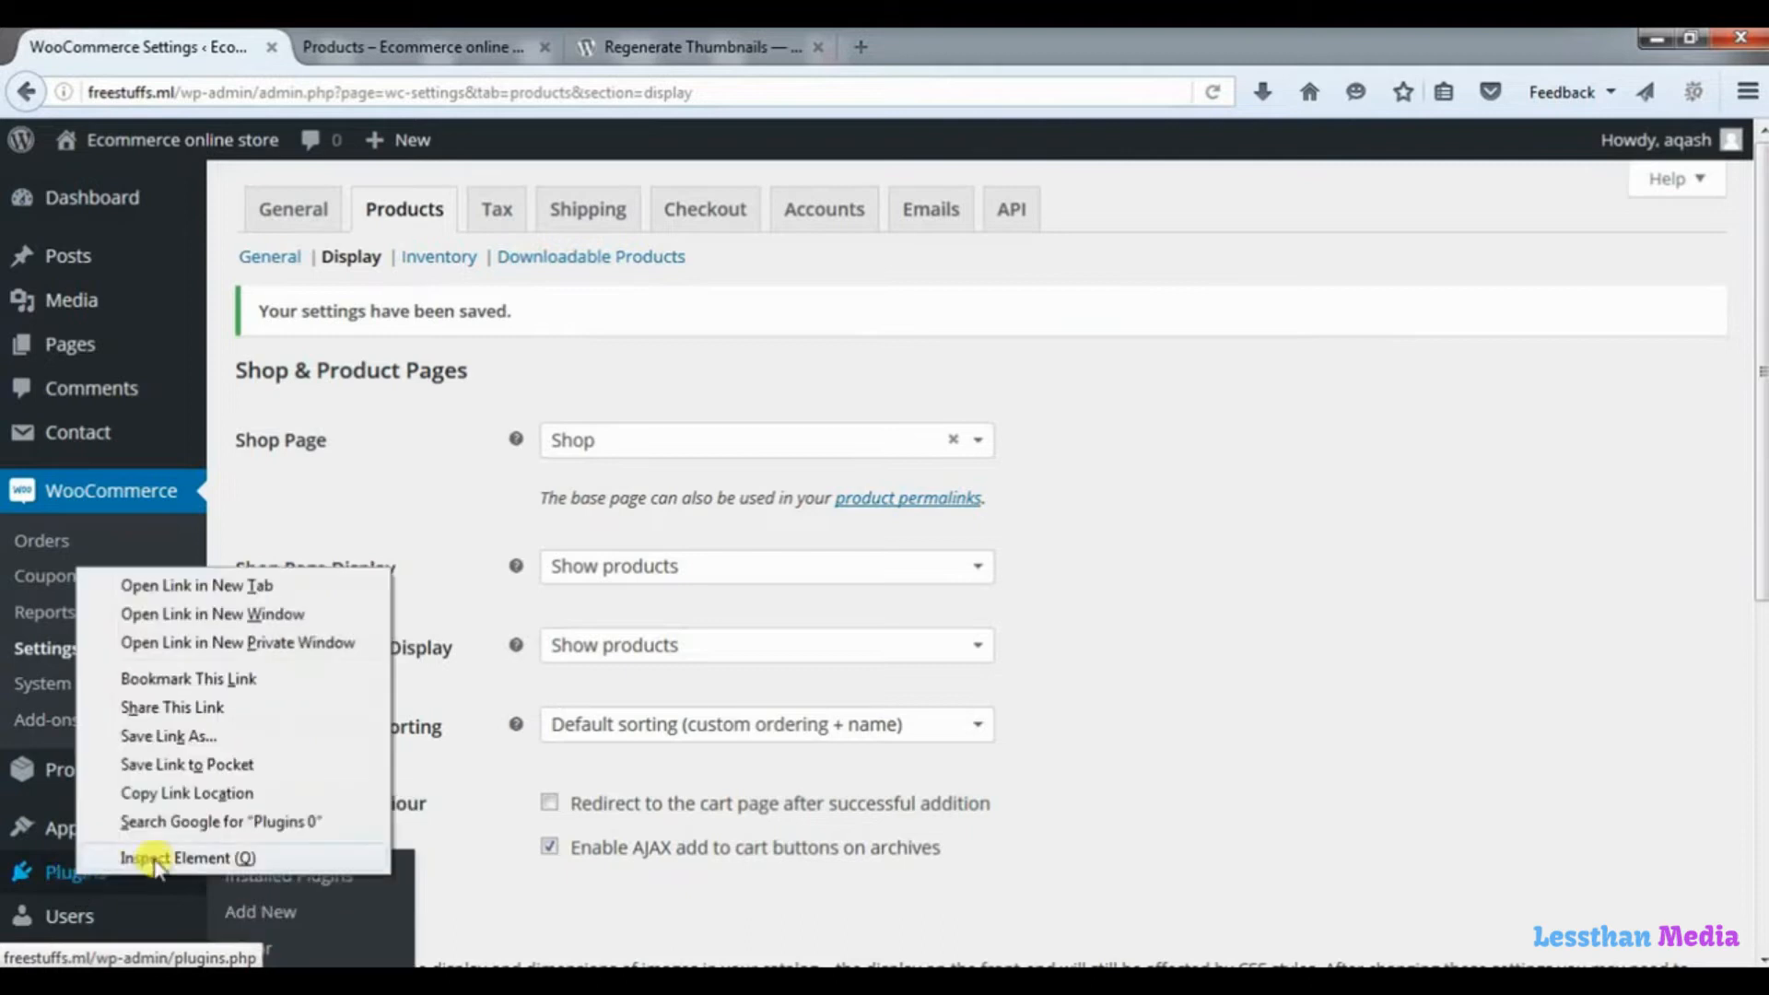
left_click(269, 582)
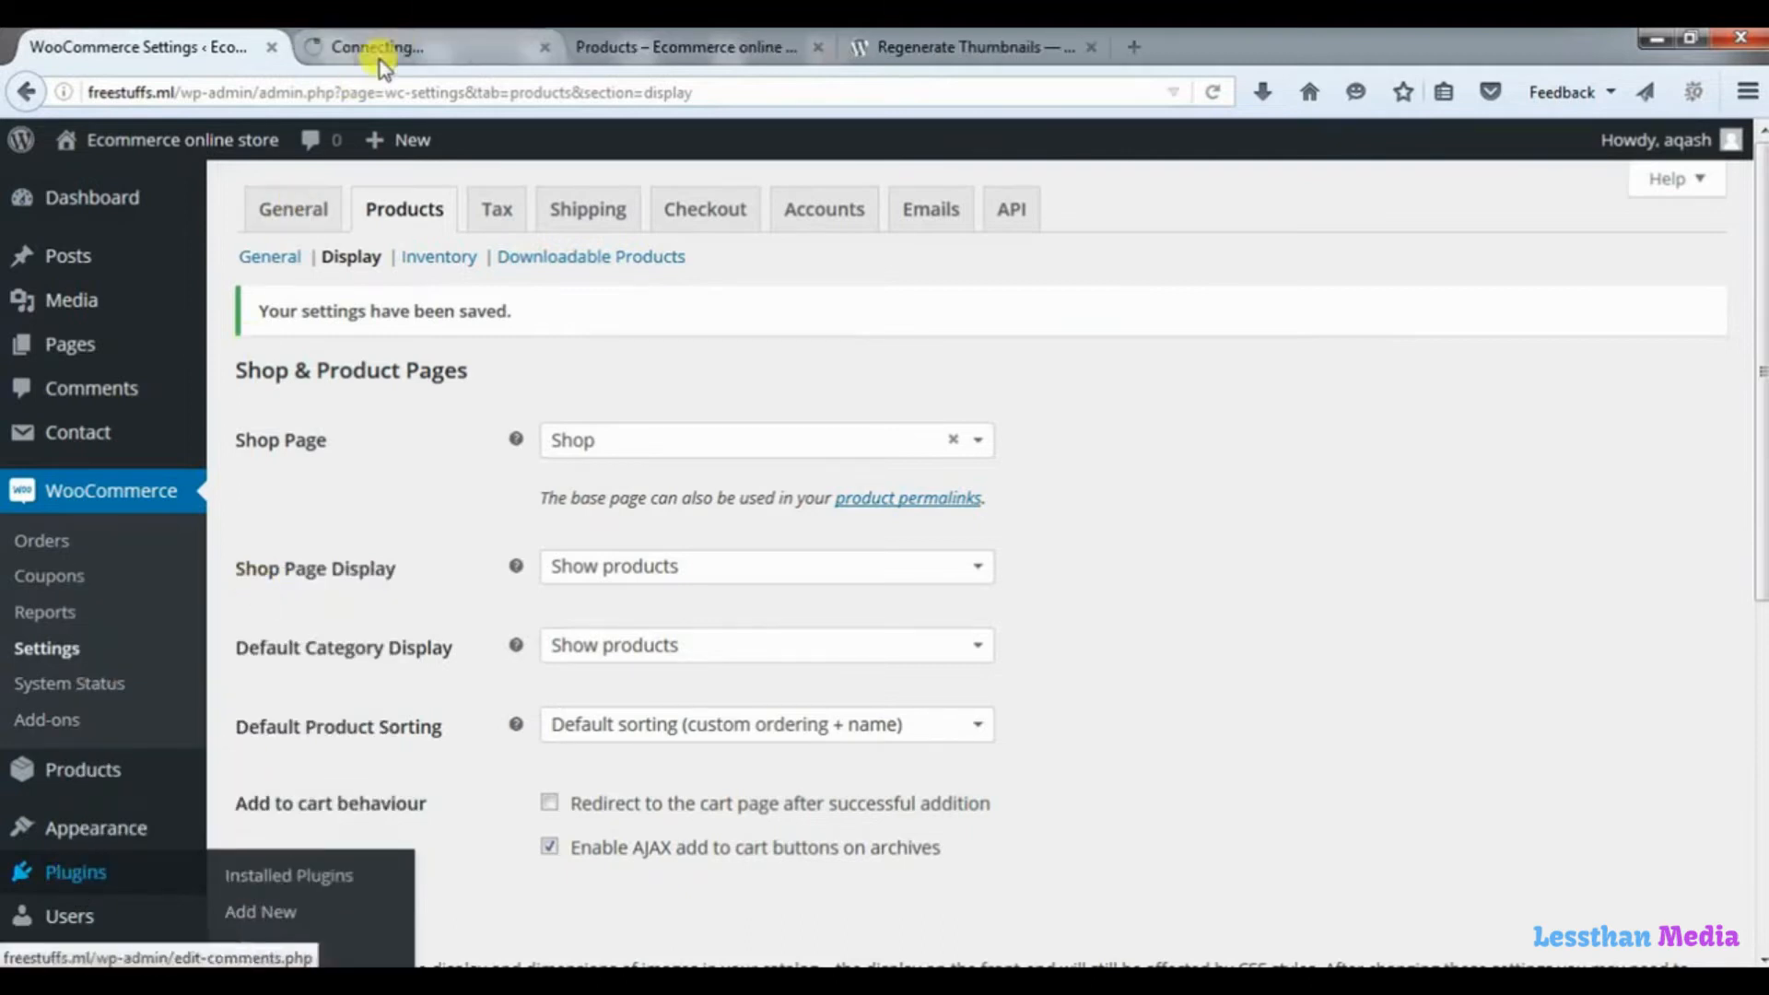
left_click(395, 47)
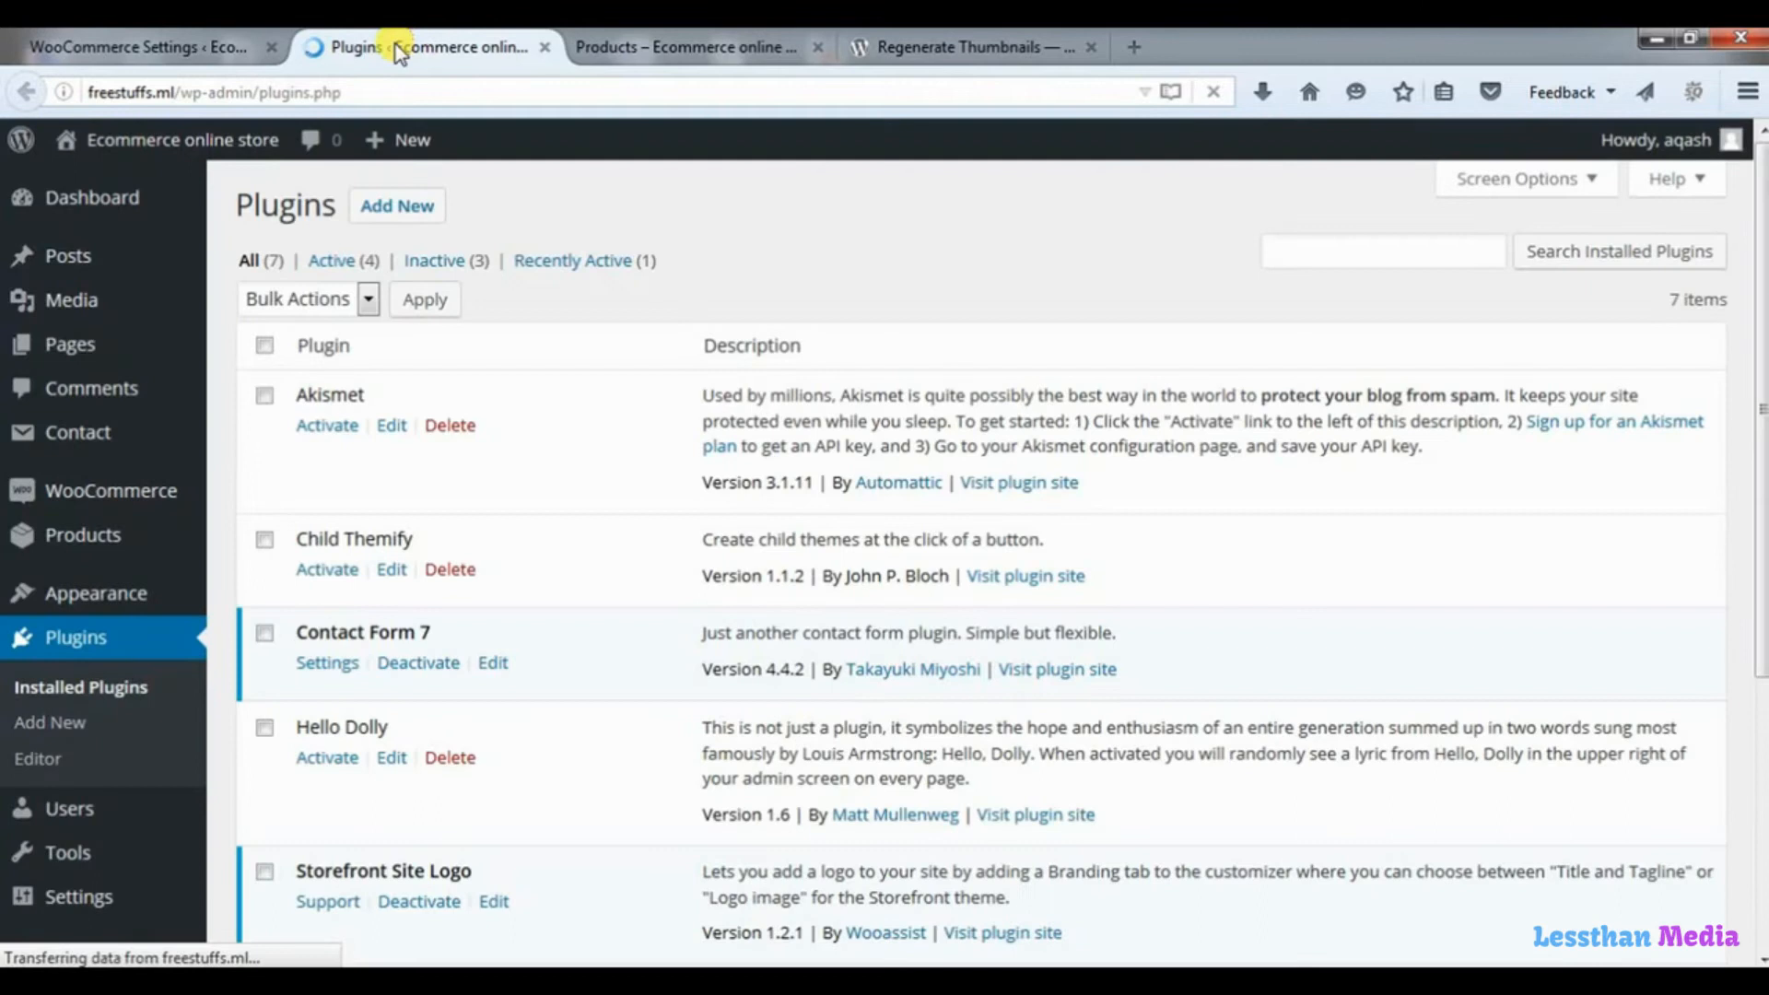
left_click(387, 206)
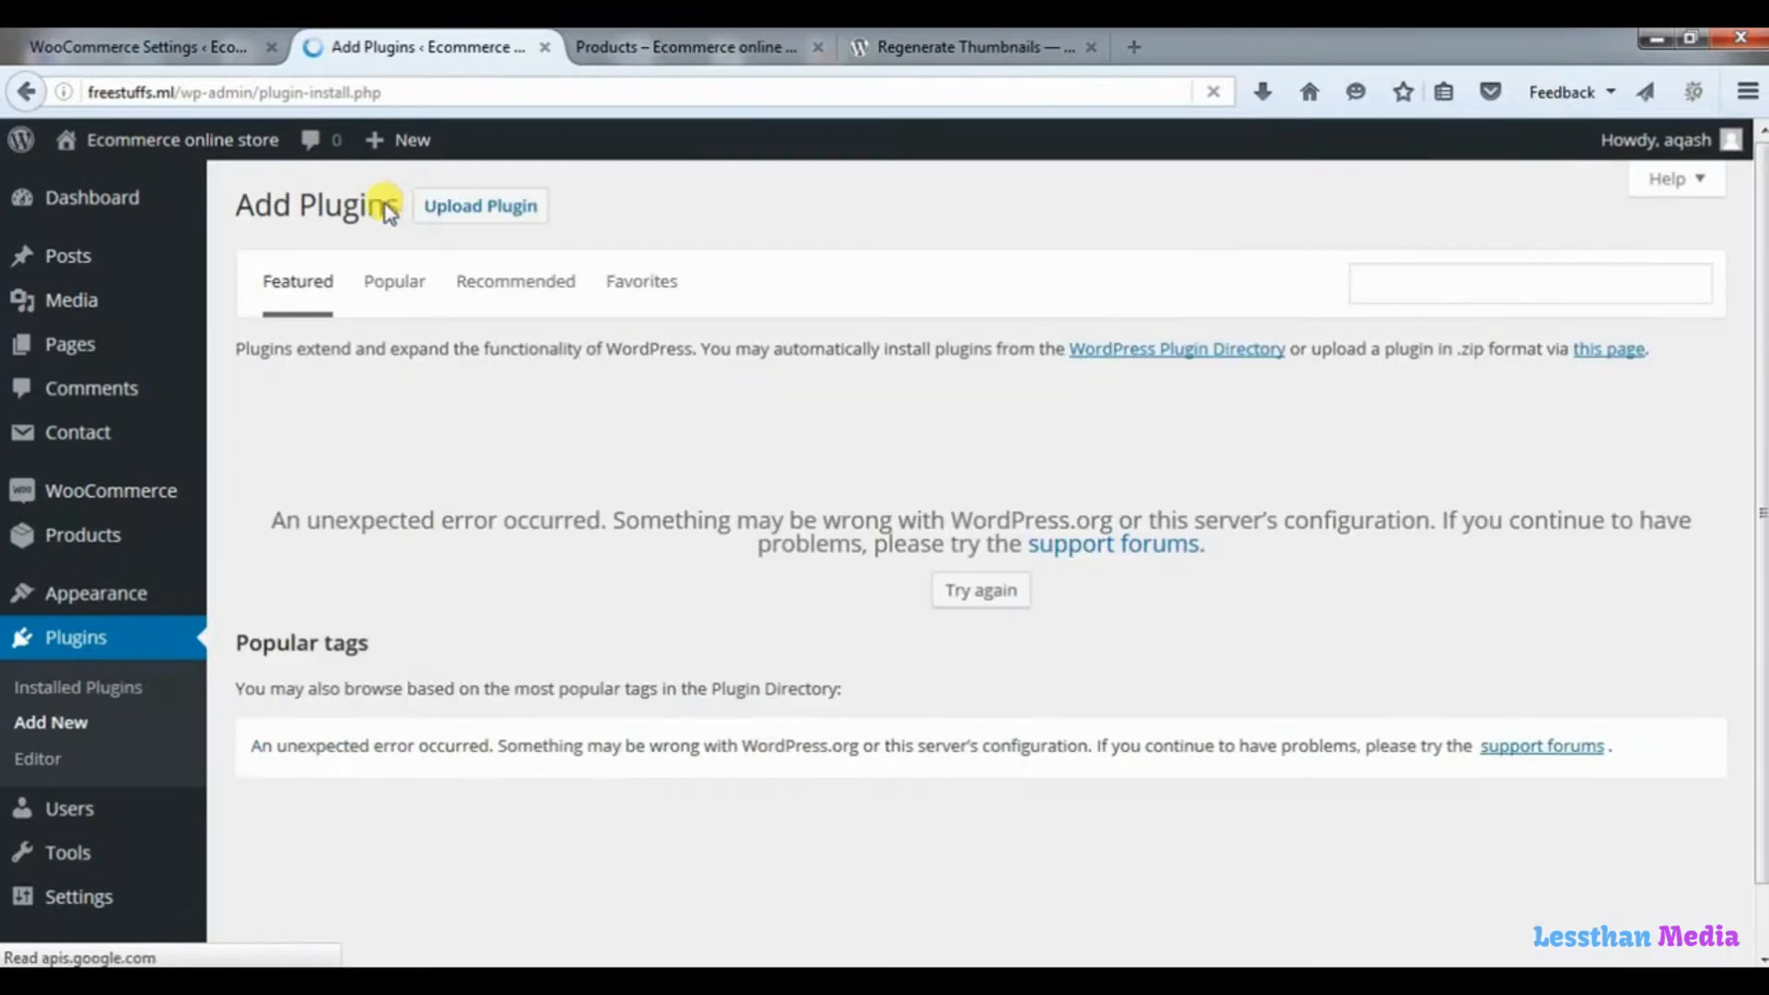
left_click(481, 216)
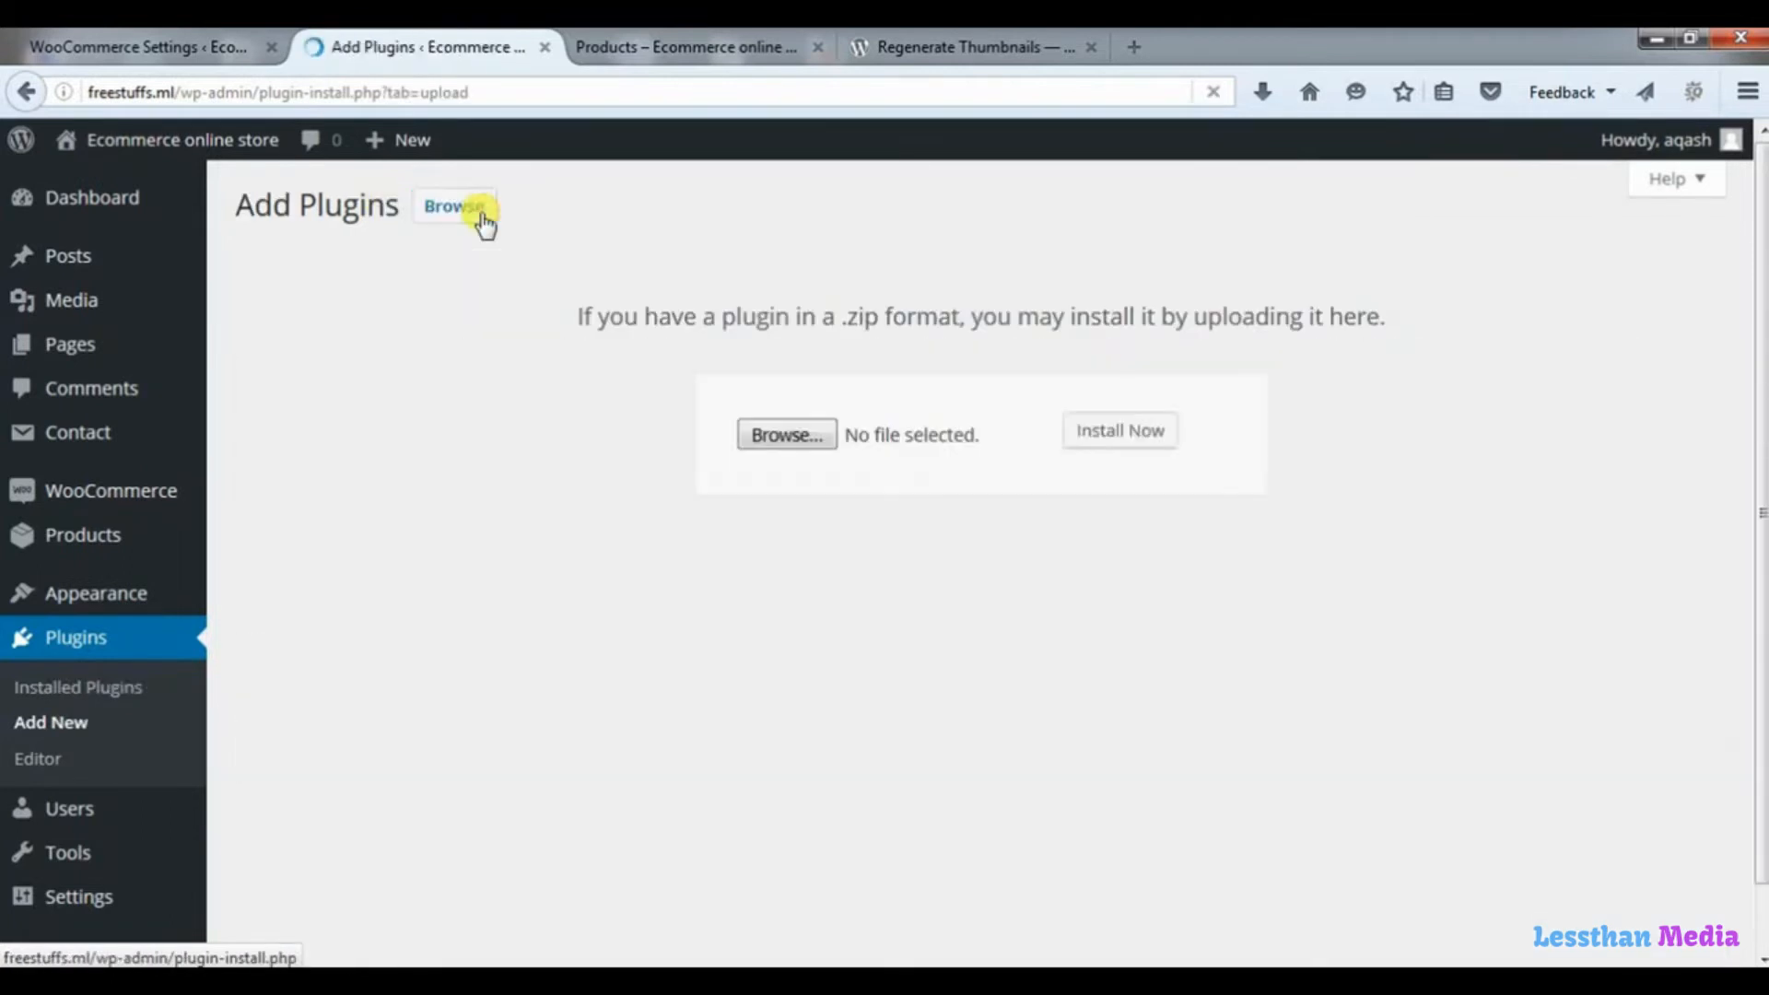
Upload regenerate-thumbnails.zip from the plugins wordpress folder, then install and activate the plugin.
left_click(783, 438)
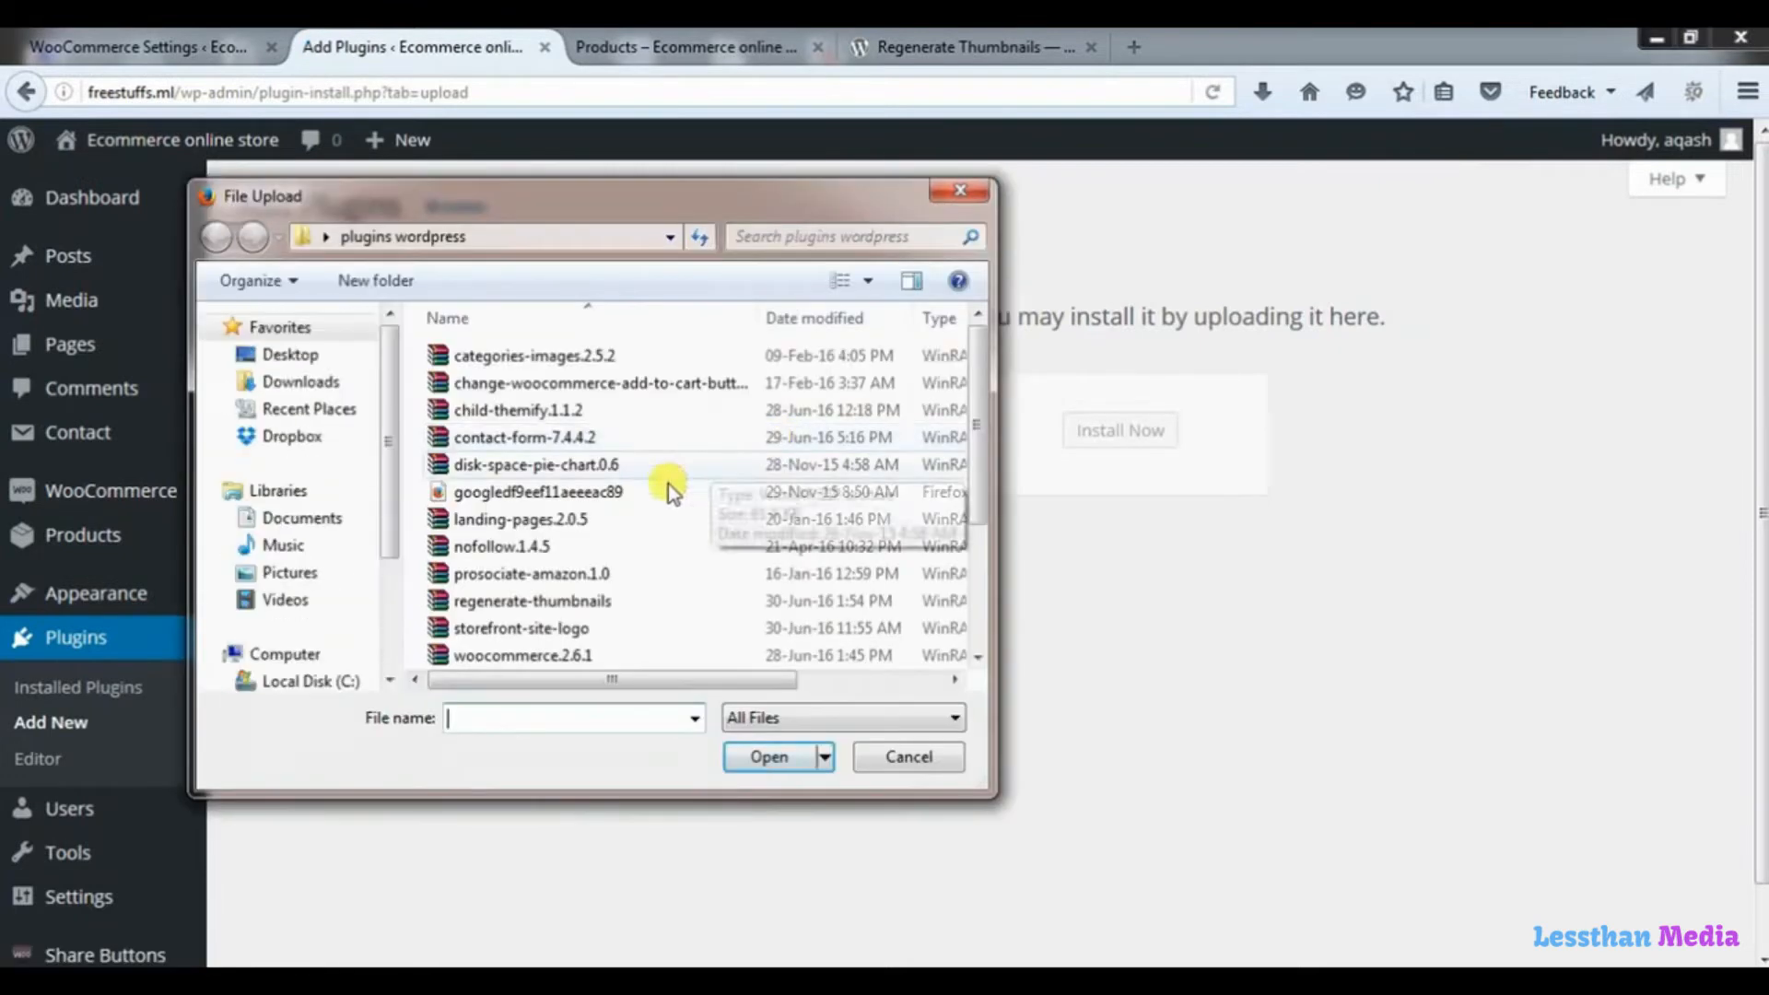
left_click(494, 605)
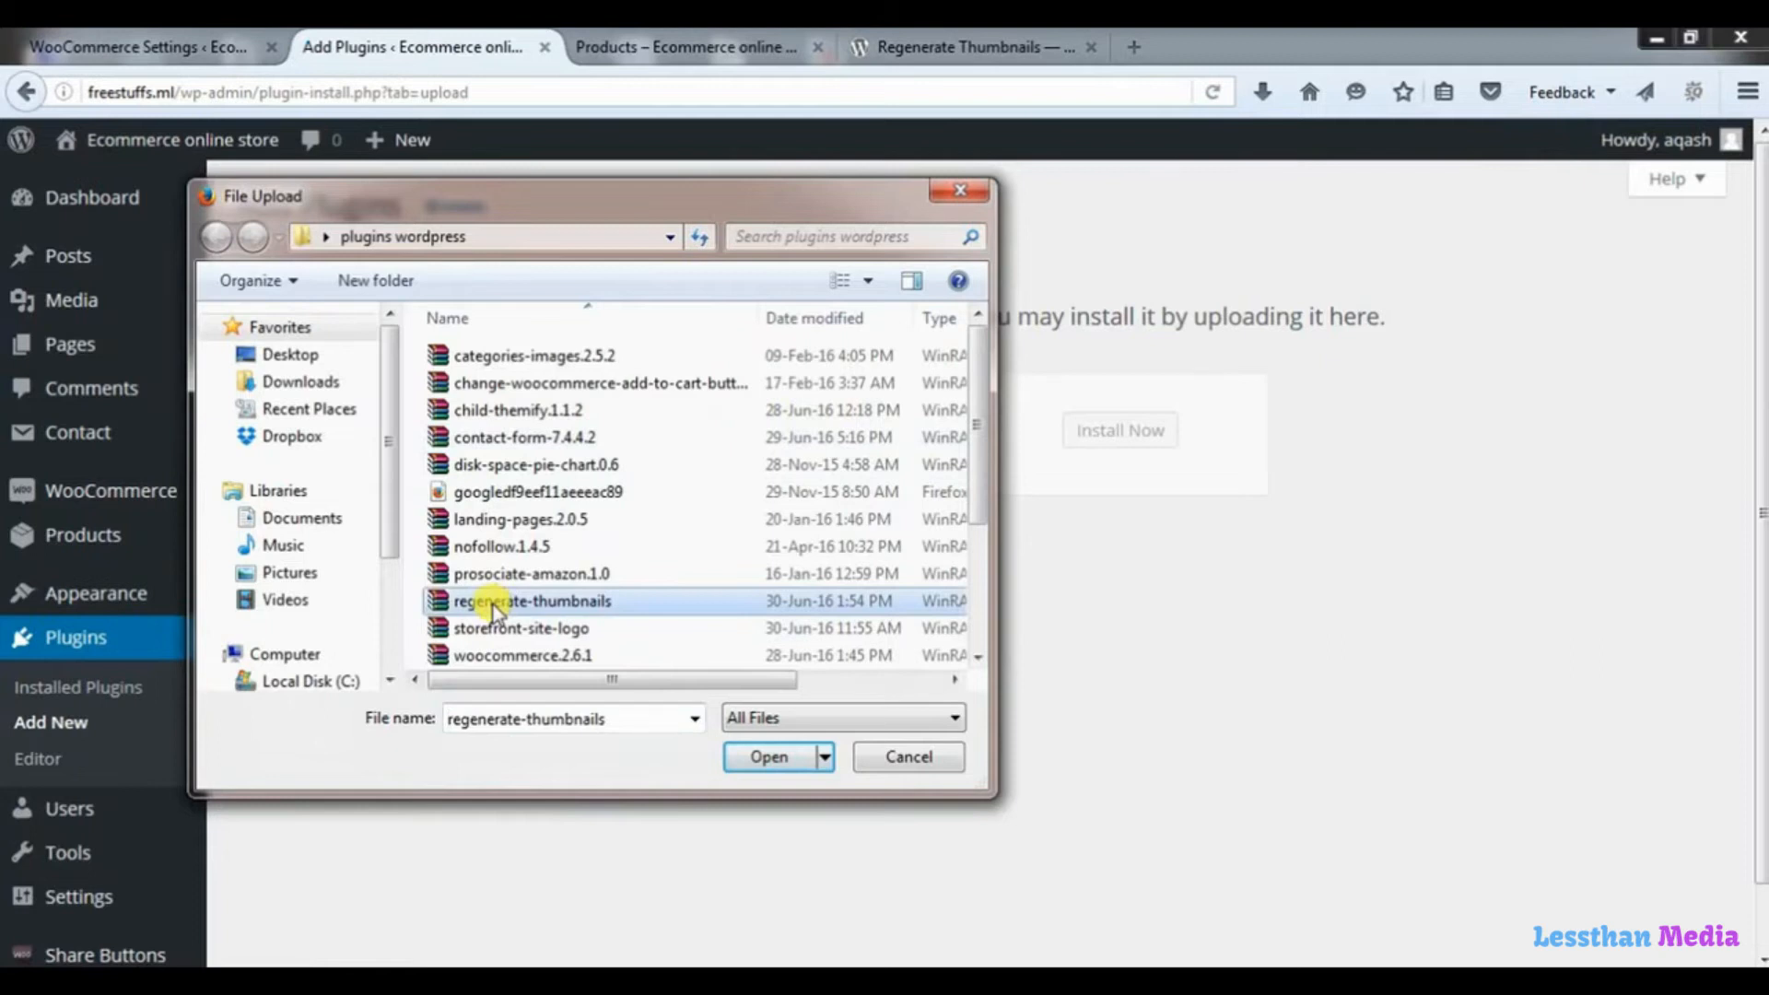
left_click(763, 757)
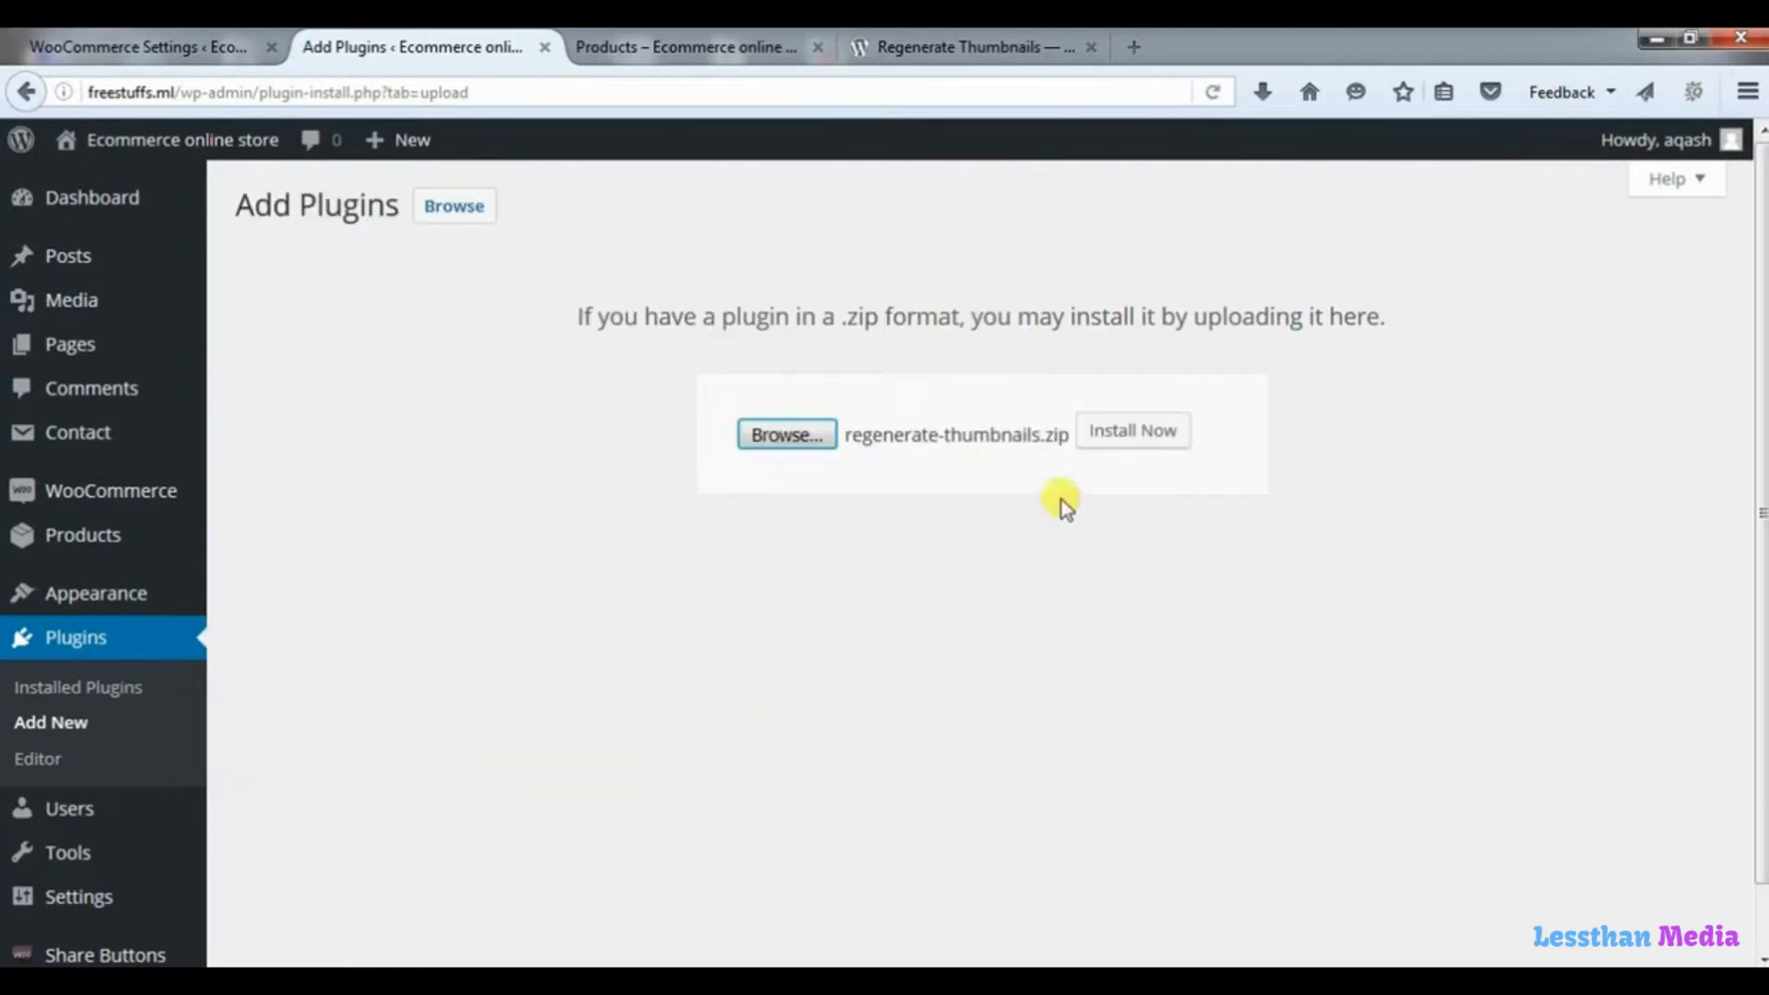
left_click(1143, 425)
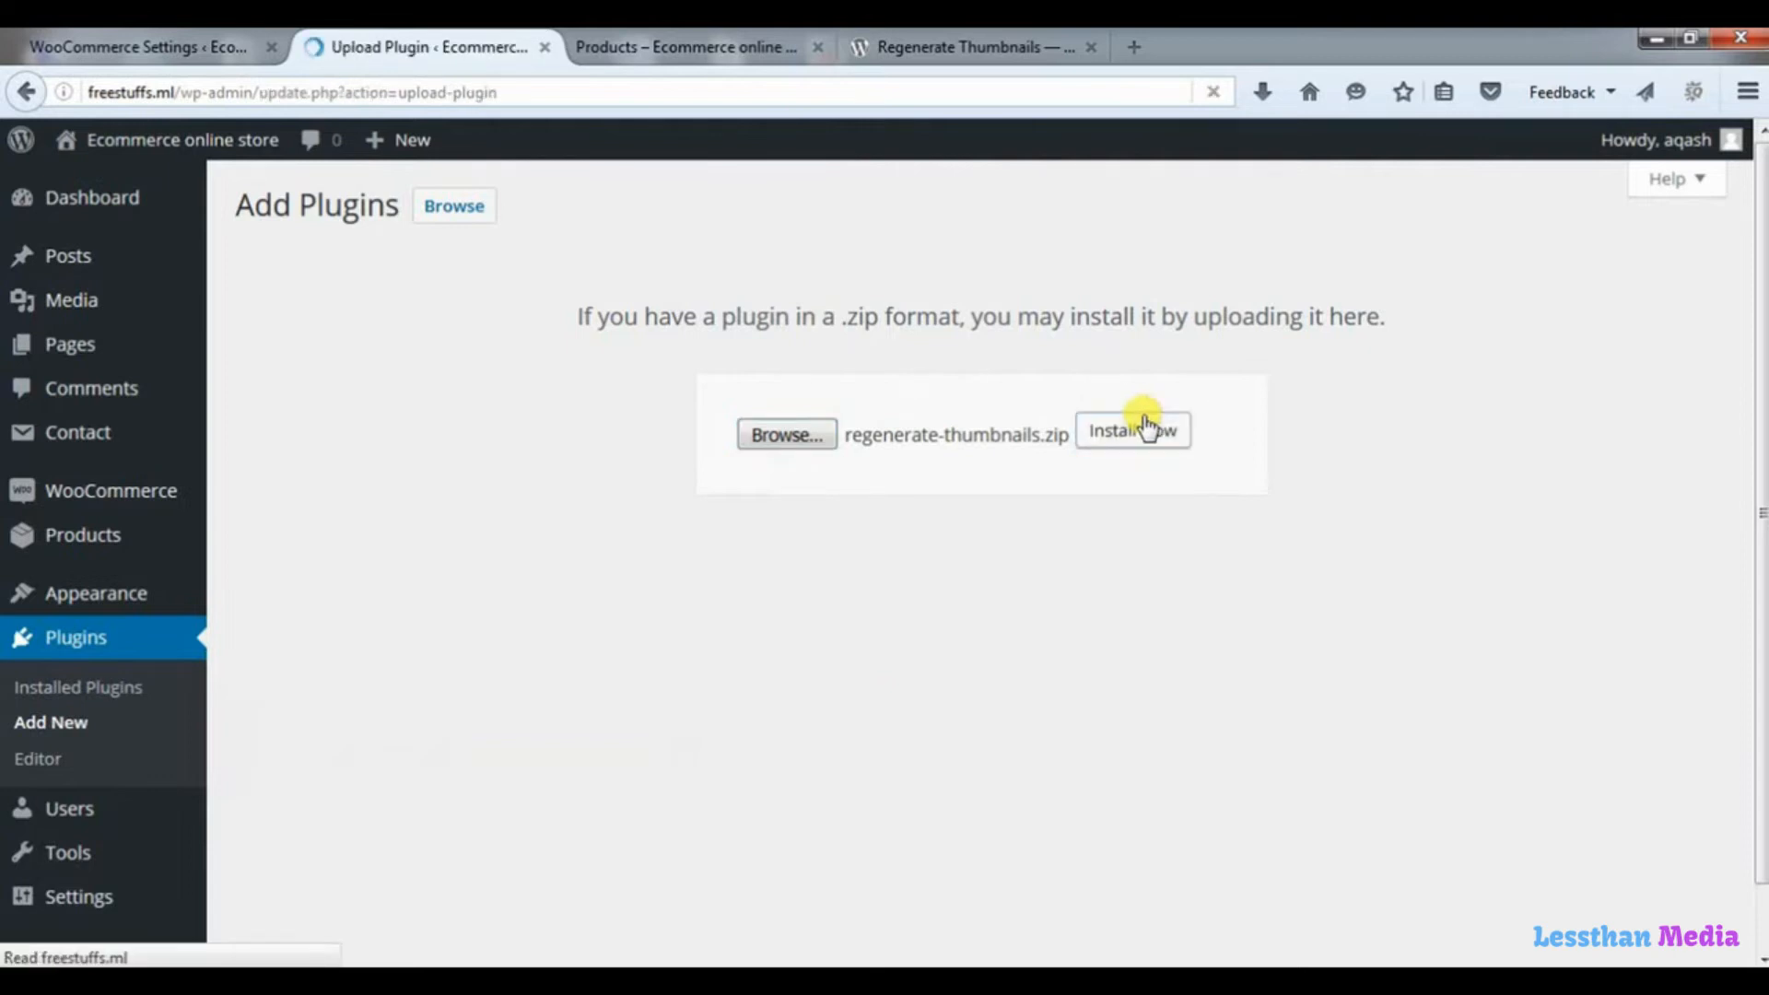
left_click(314, 387)
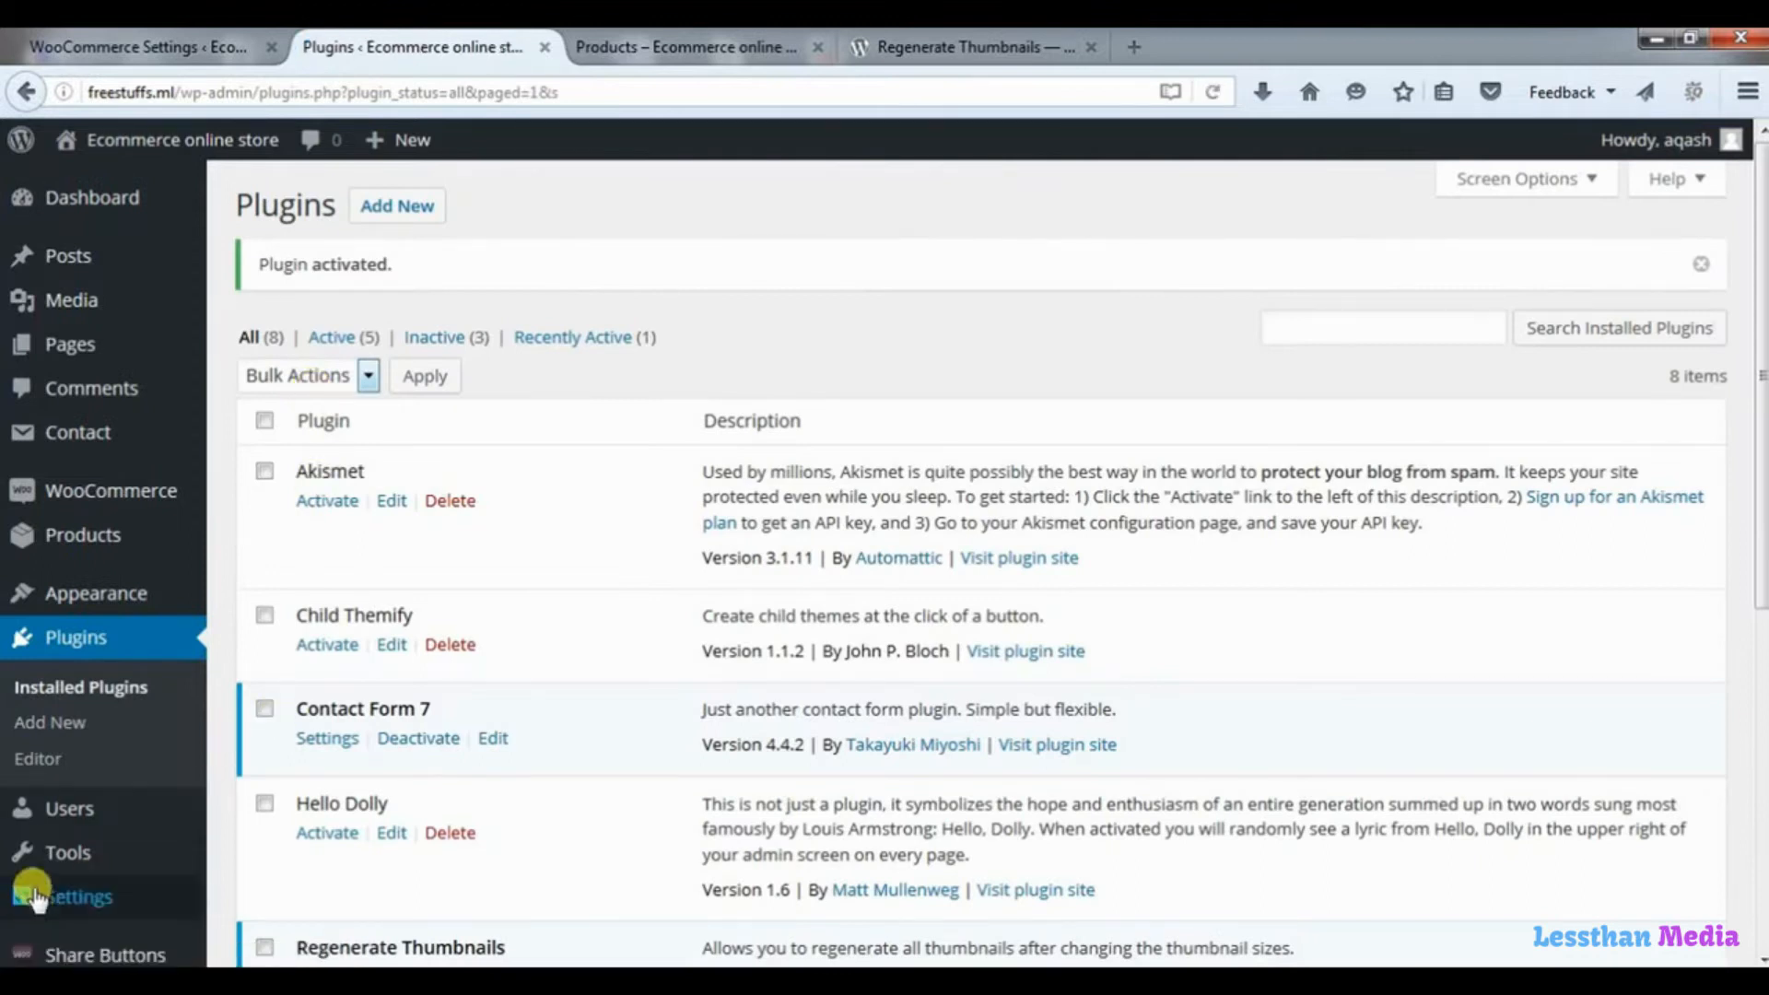
Run Regenerate All Thumbnails for the store's uploaded images.
mouse_move(61, 864)
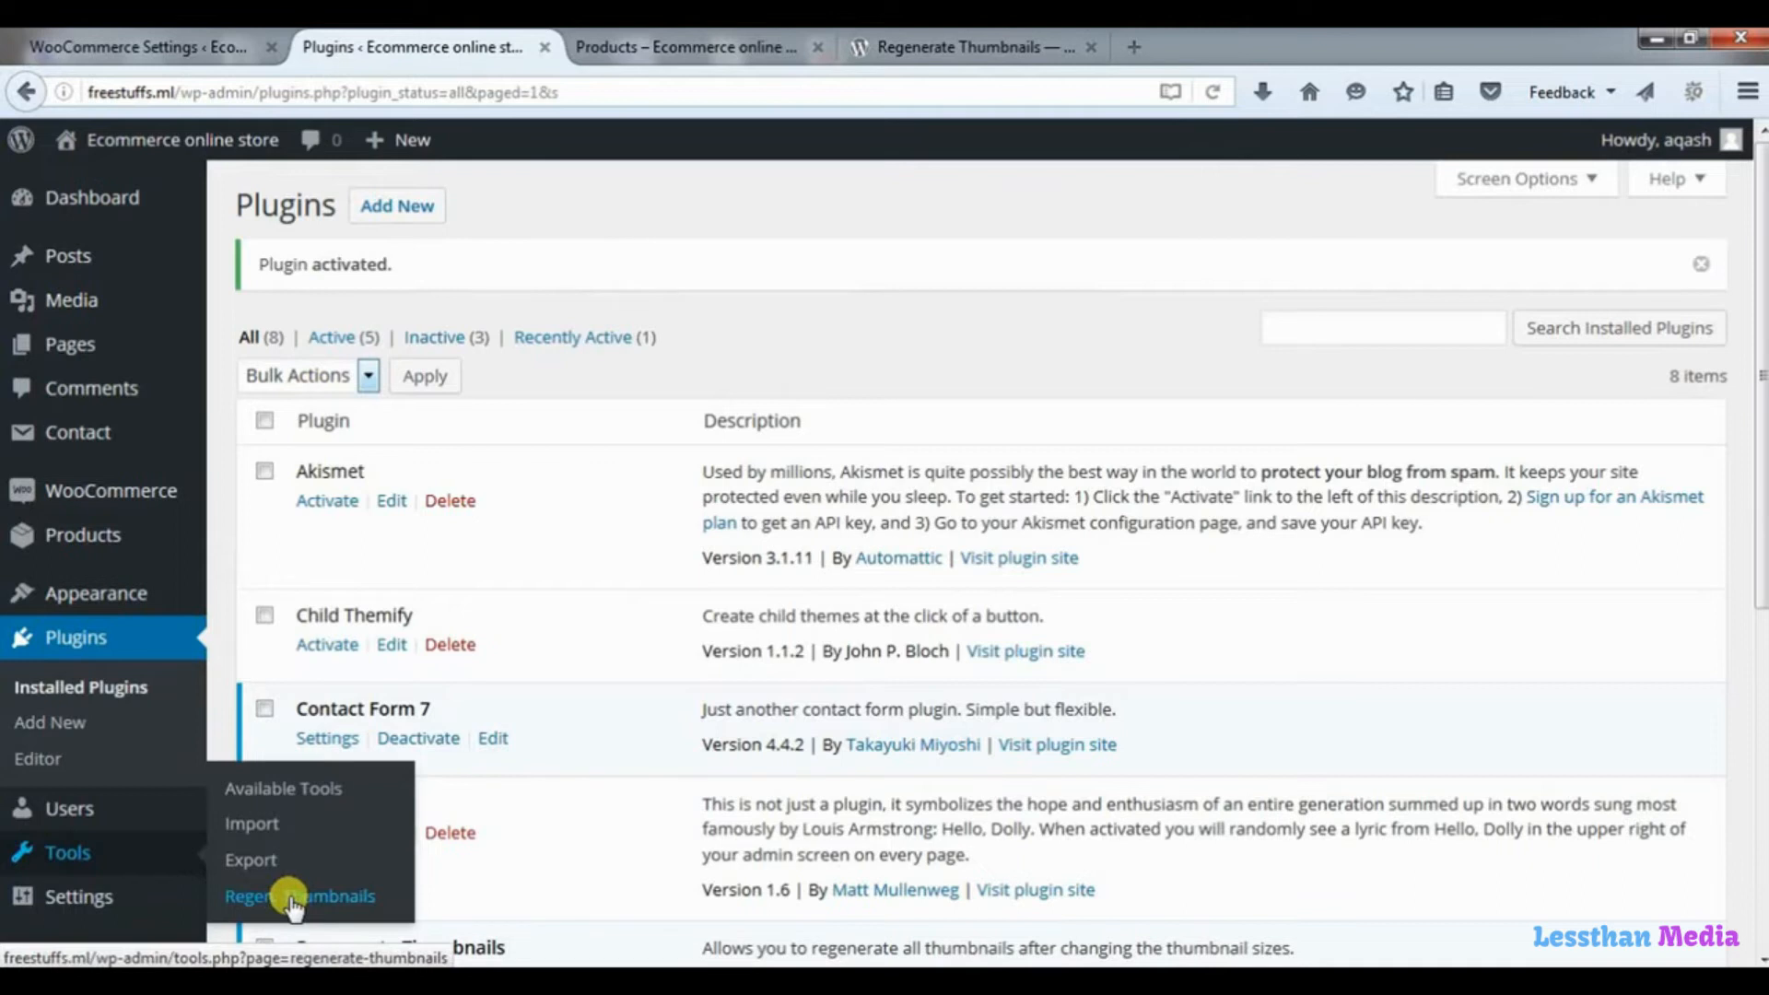
left_click(293, 898)
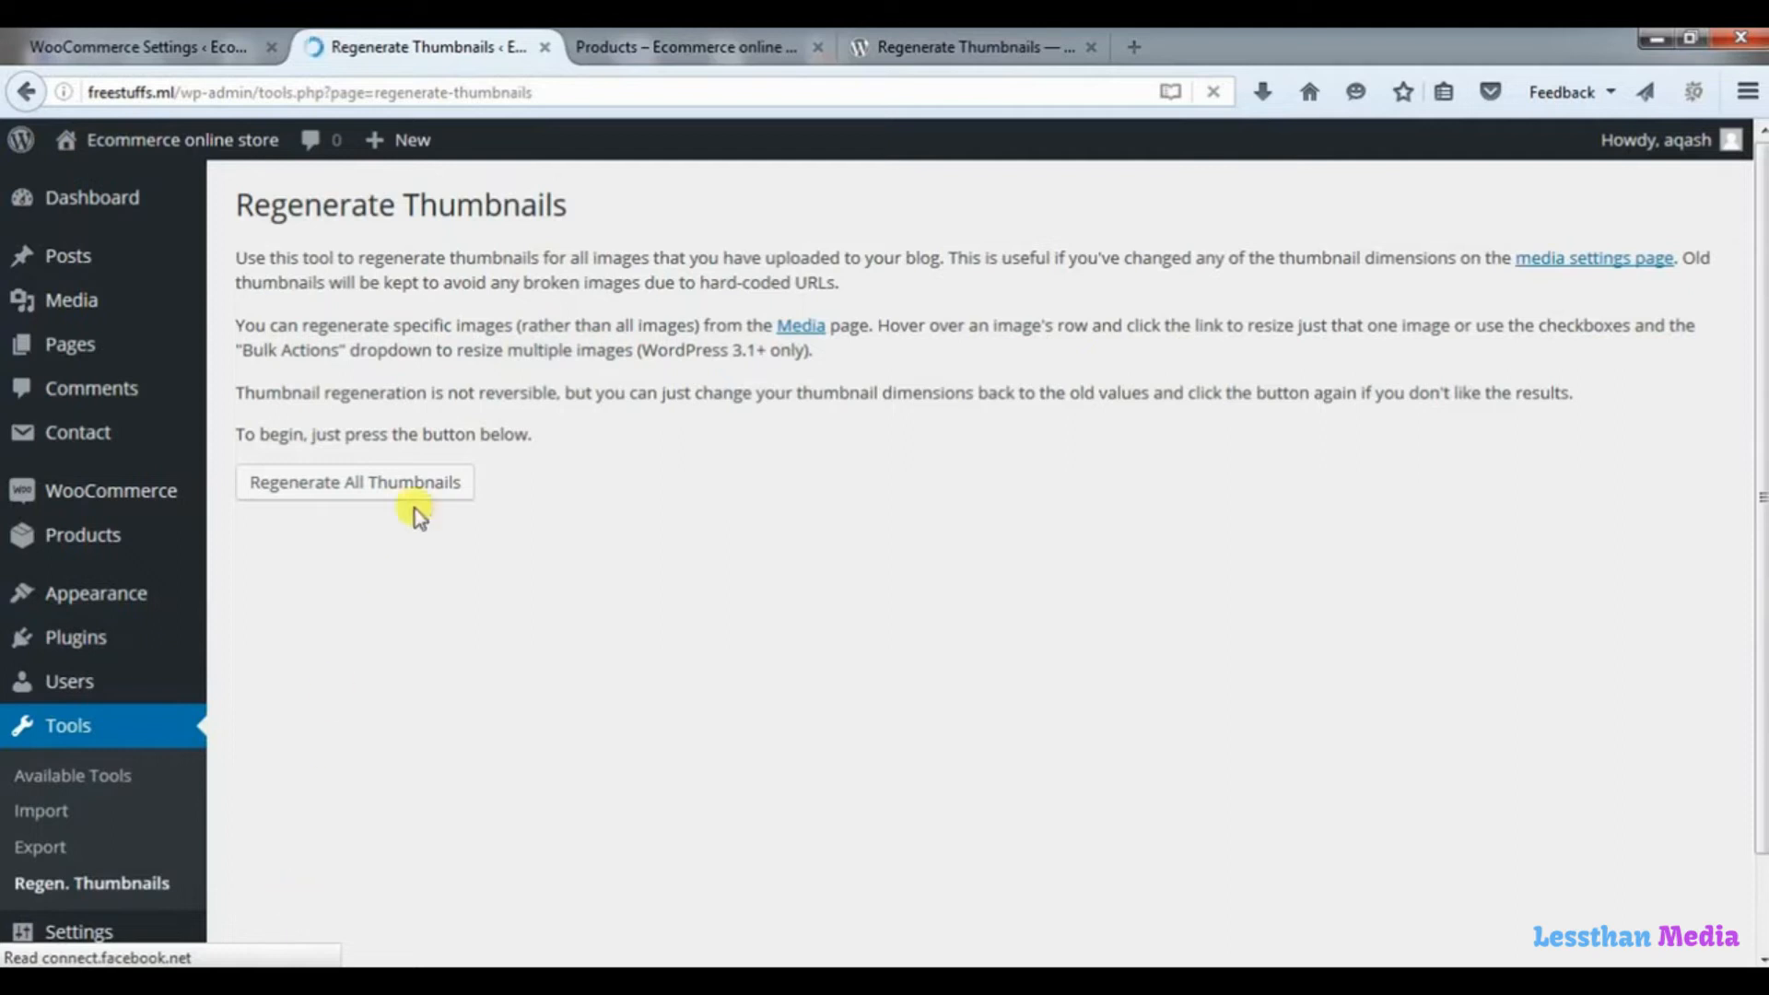
left_click(427, 489)
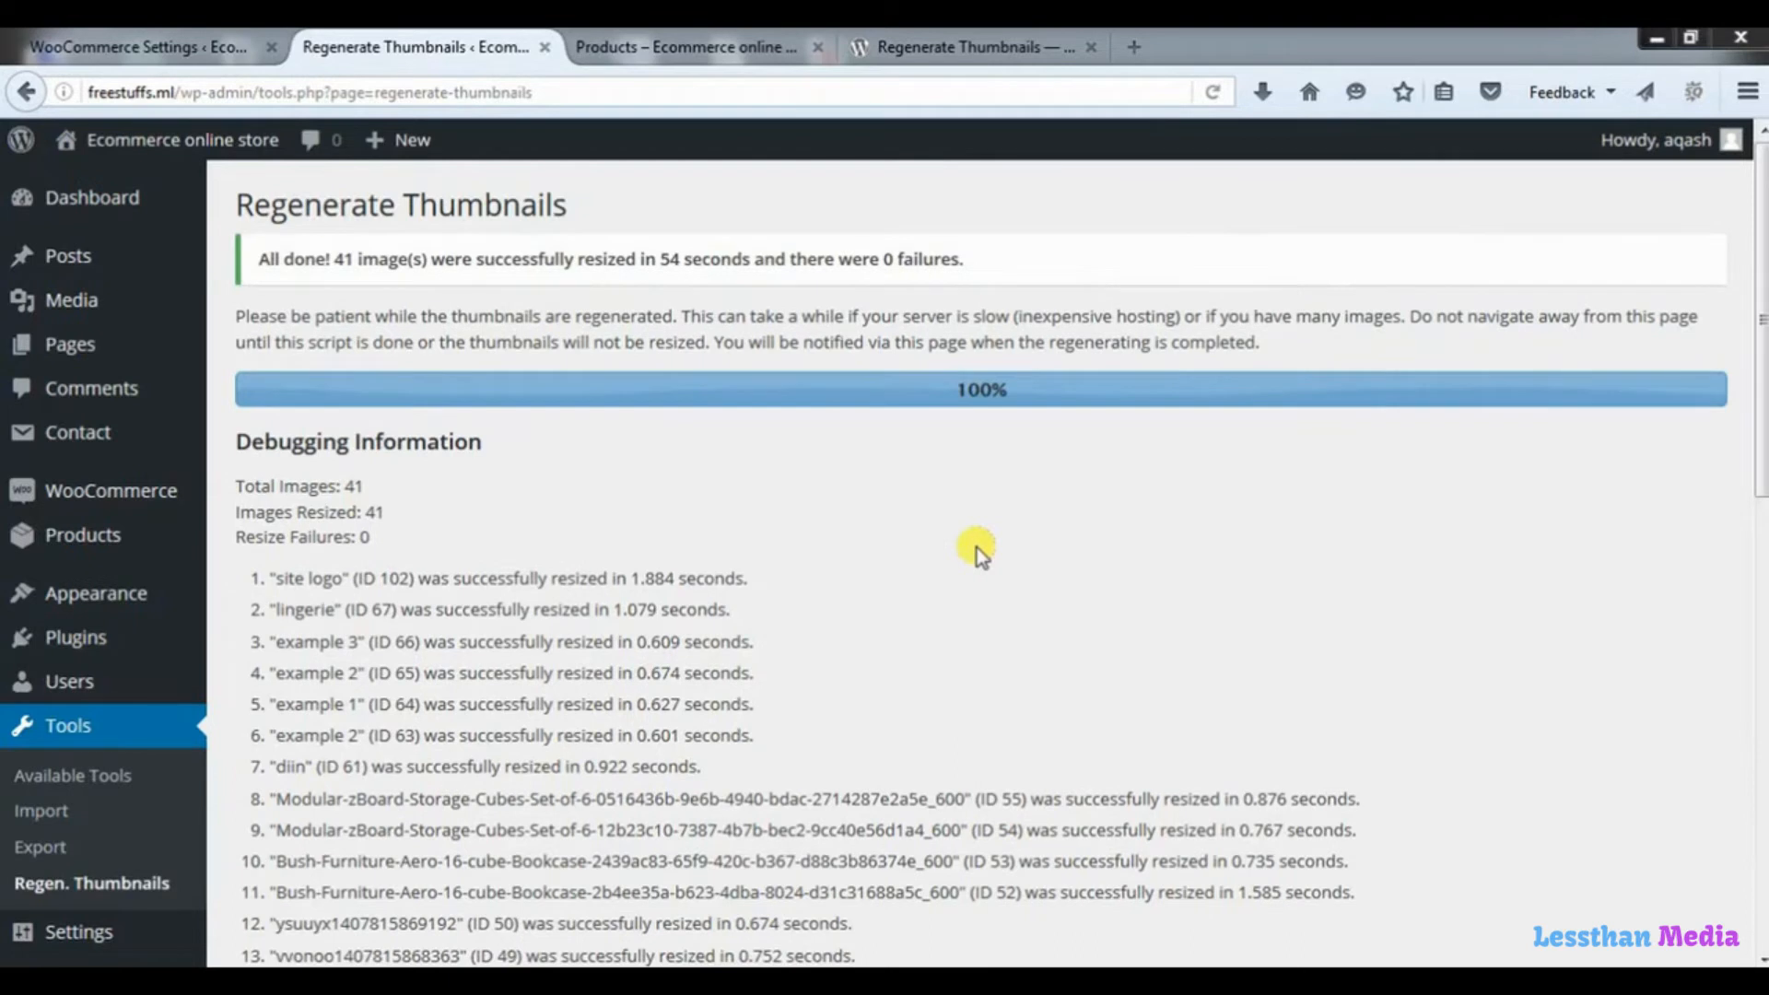
Reload the store's Shop page and check the product images down to the last row.
left_click(724, 46)
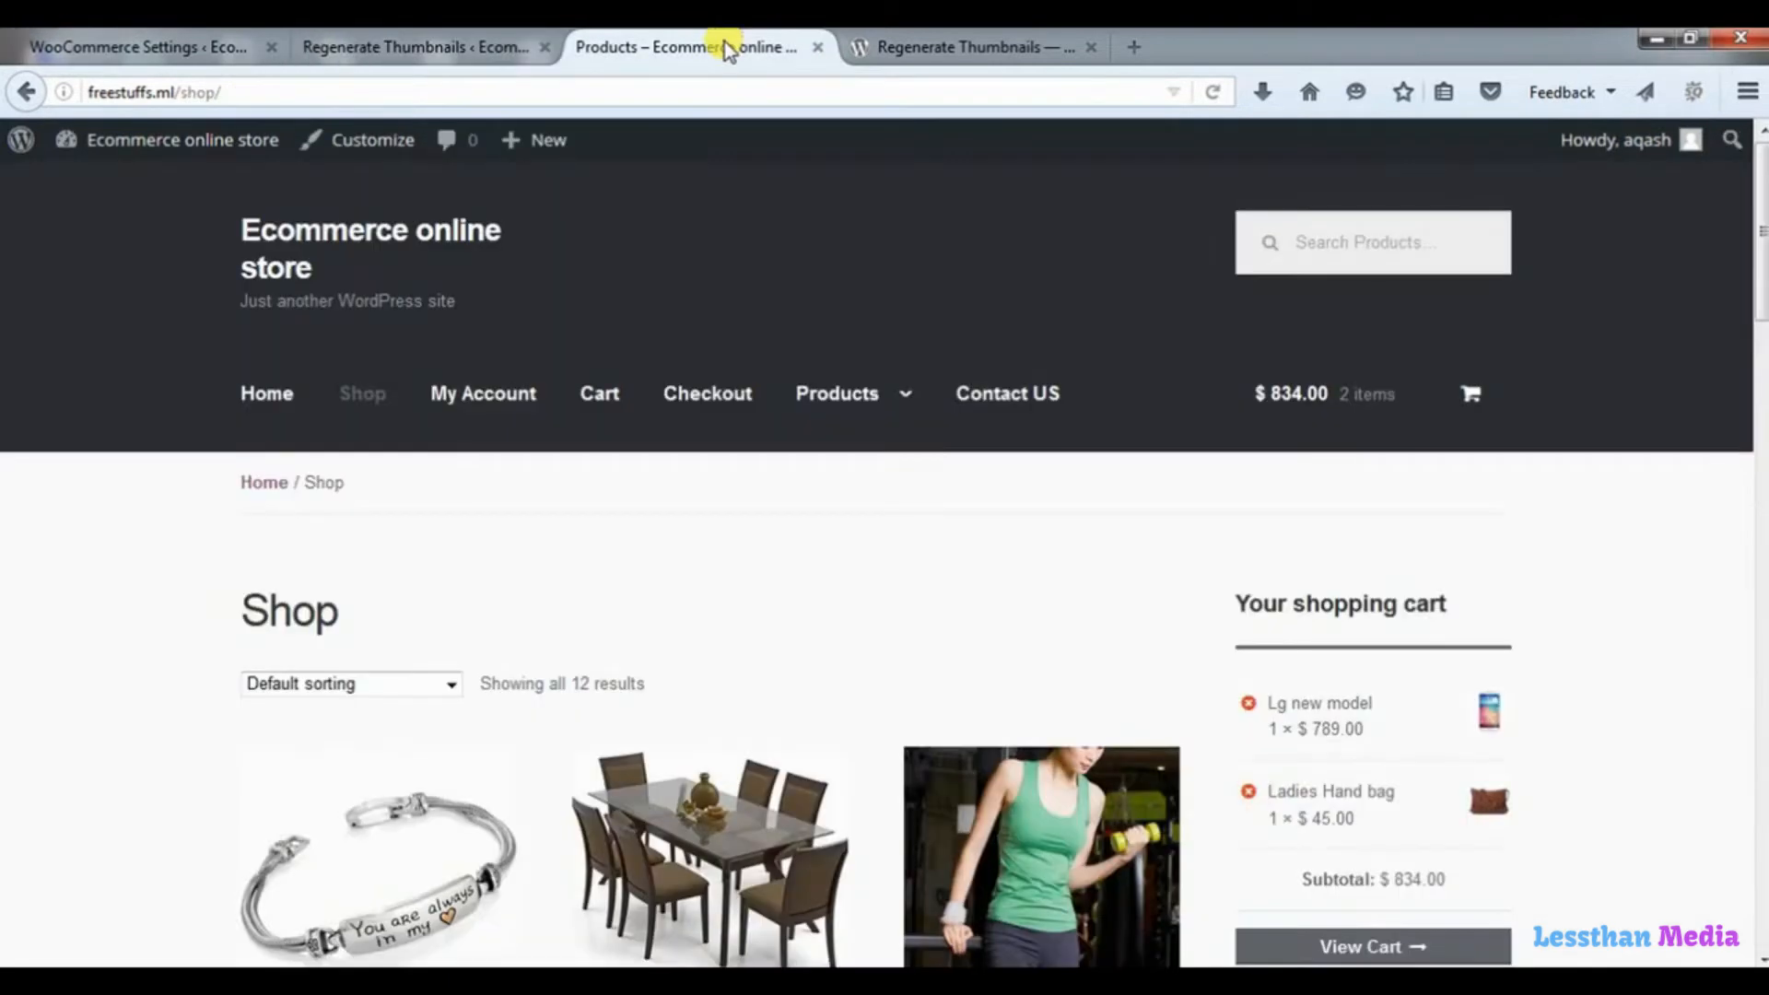
left_click(1215, 91)
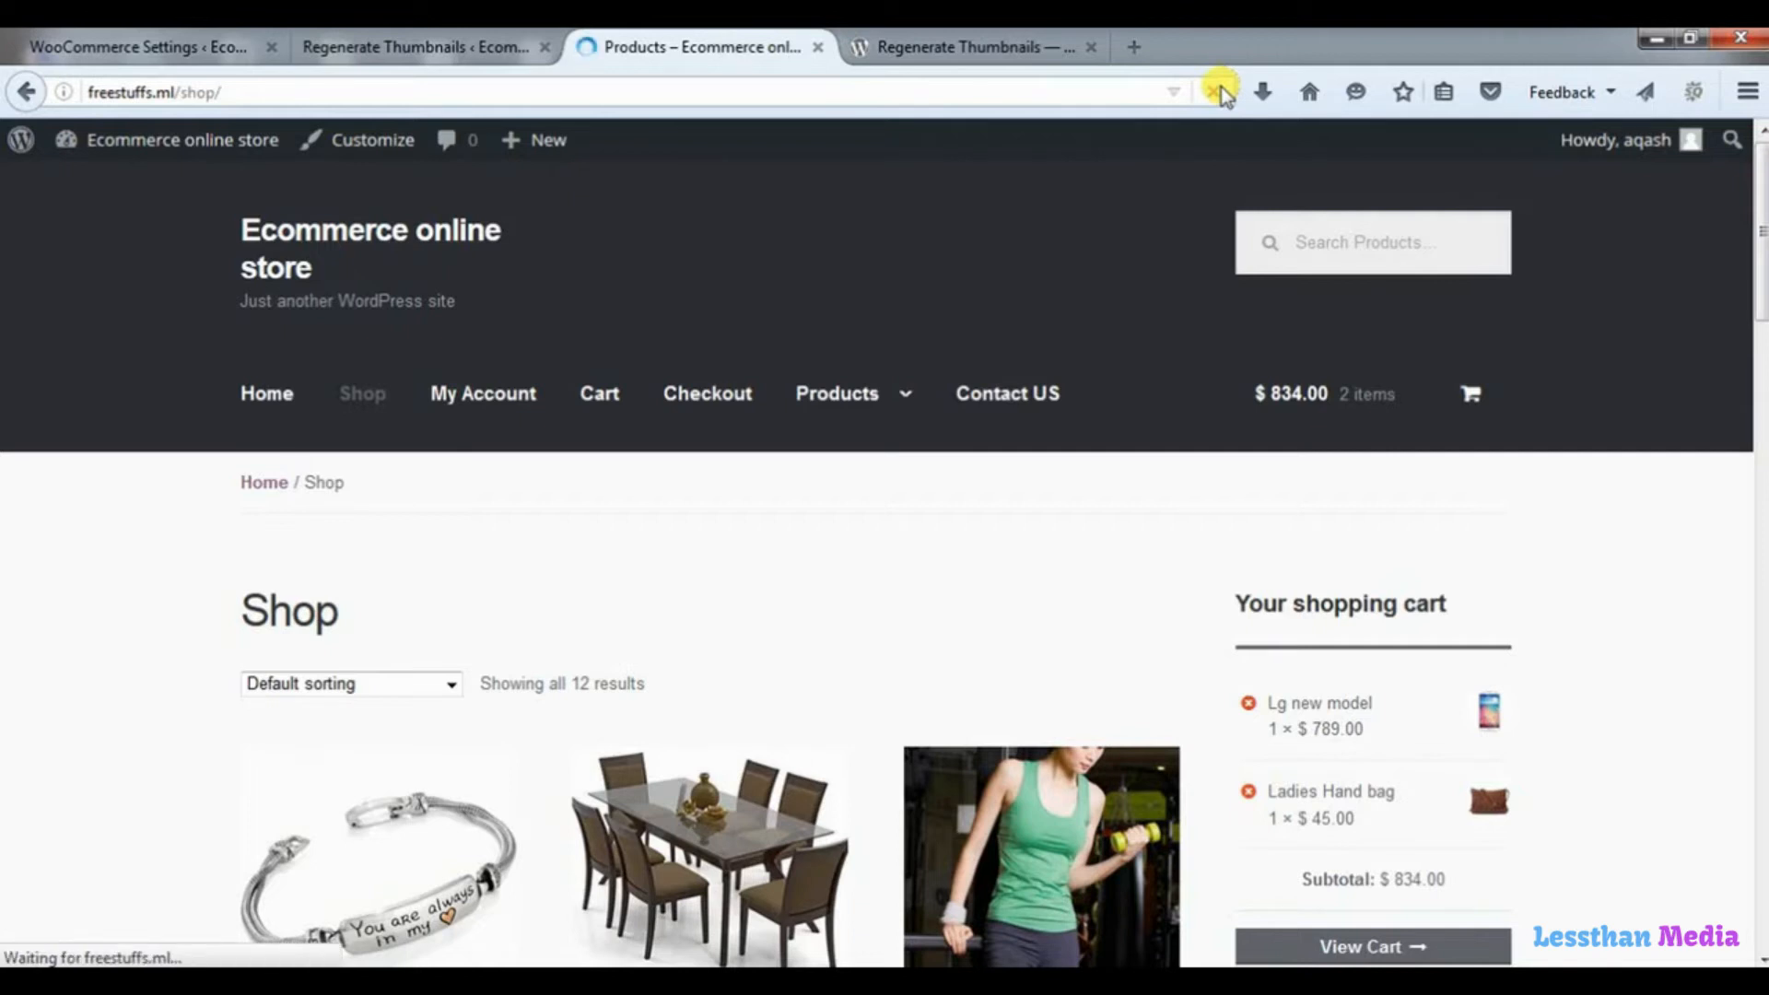
left_click_drag(1754, 157, 1738, 761)
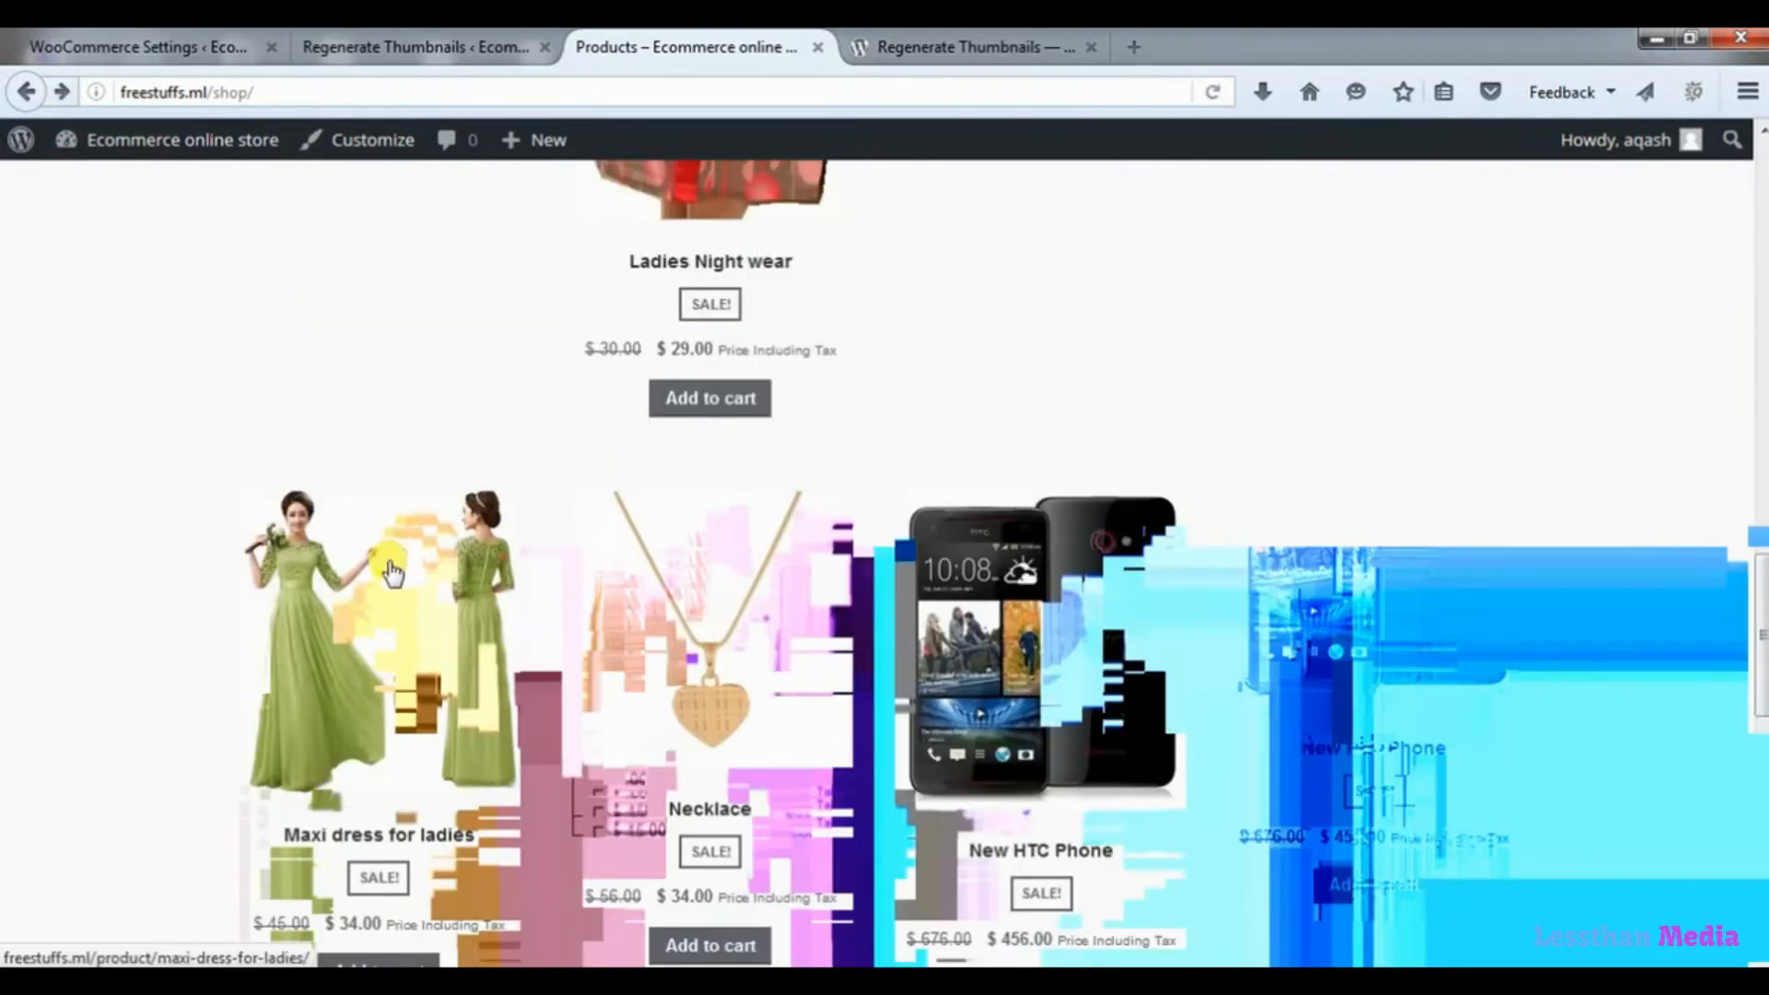
left_click(391, 572)
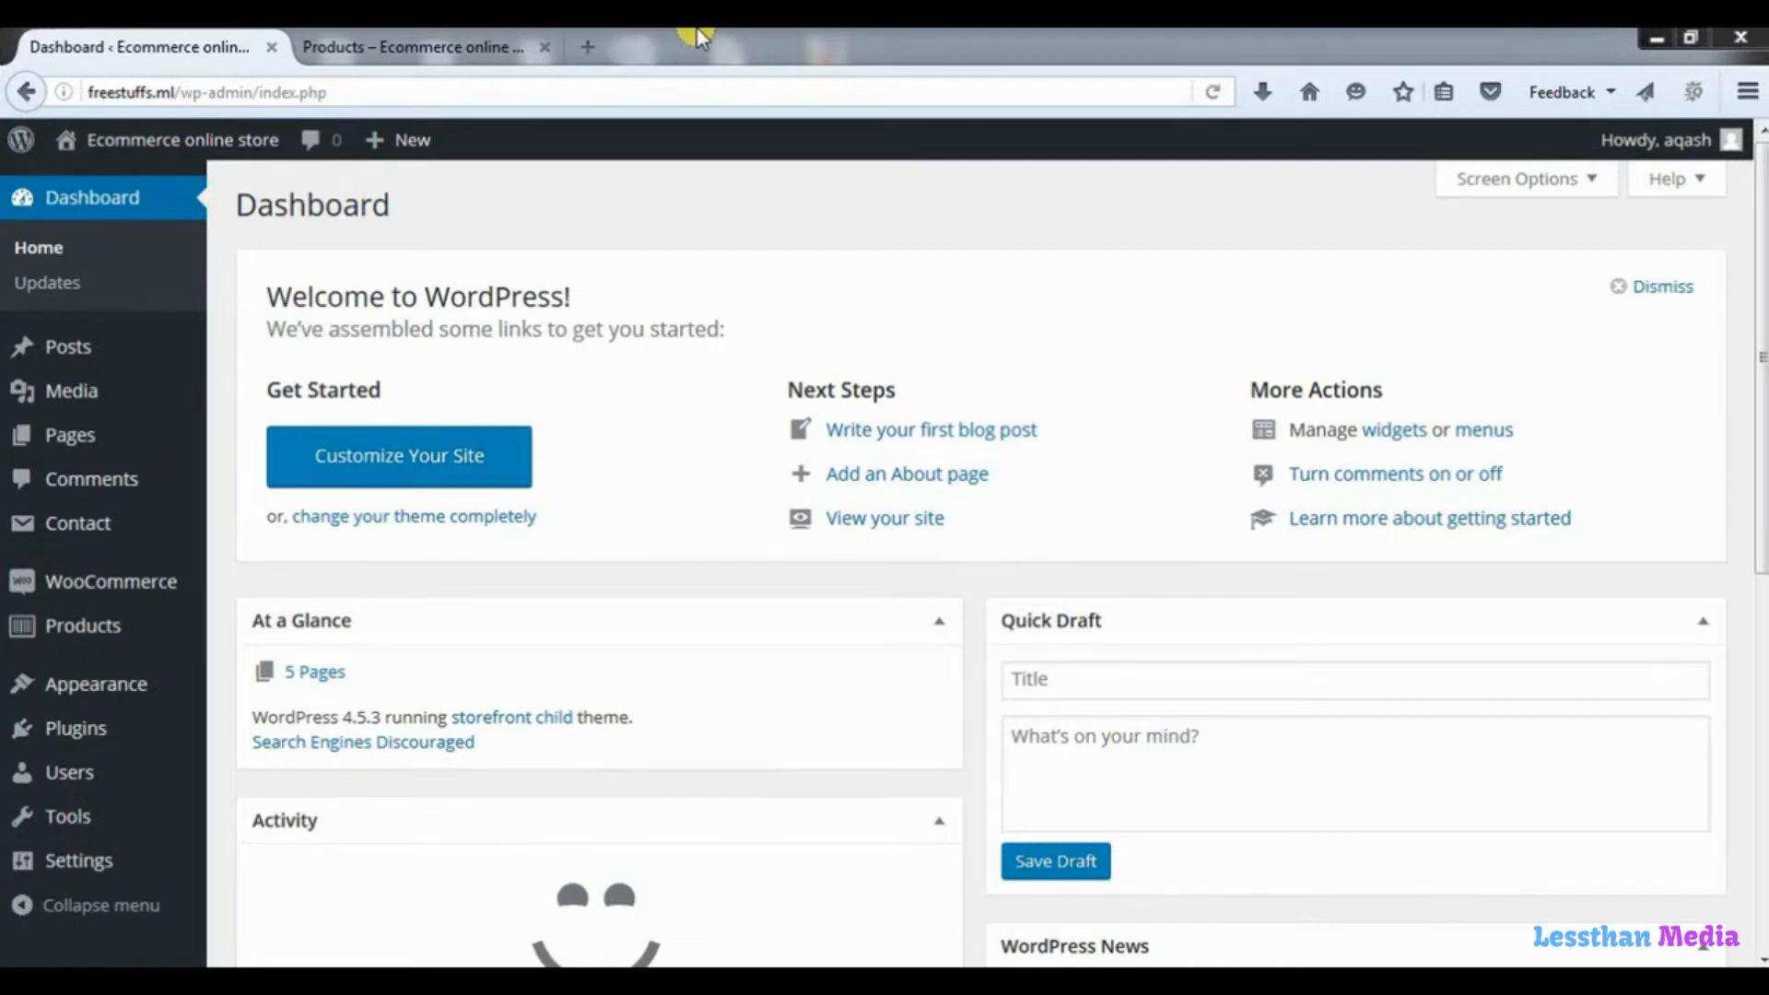
Open the wordpress.org home page in a new browser tab.
left_click(584, 51)
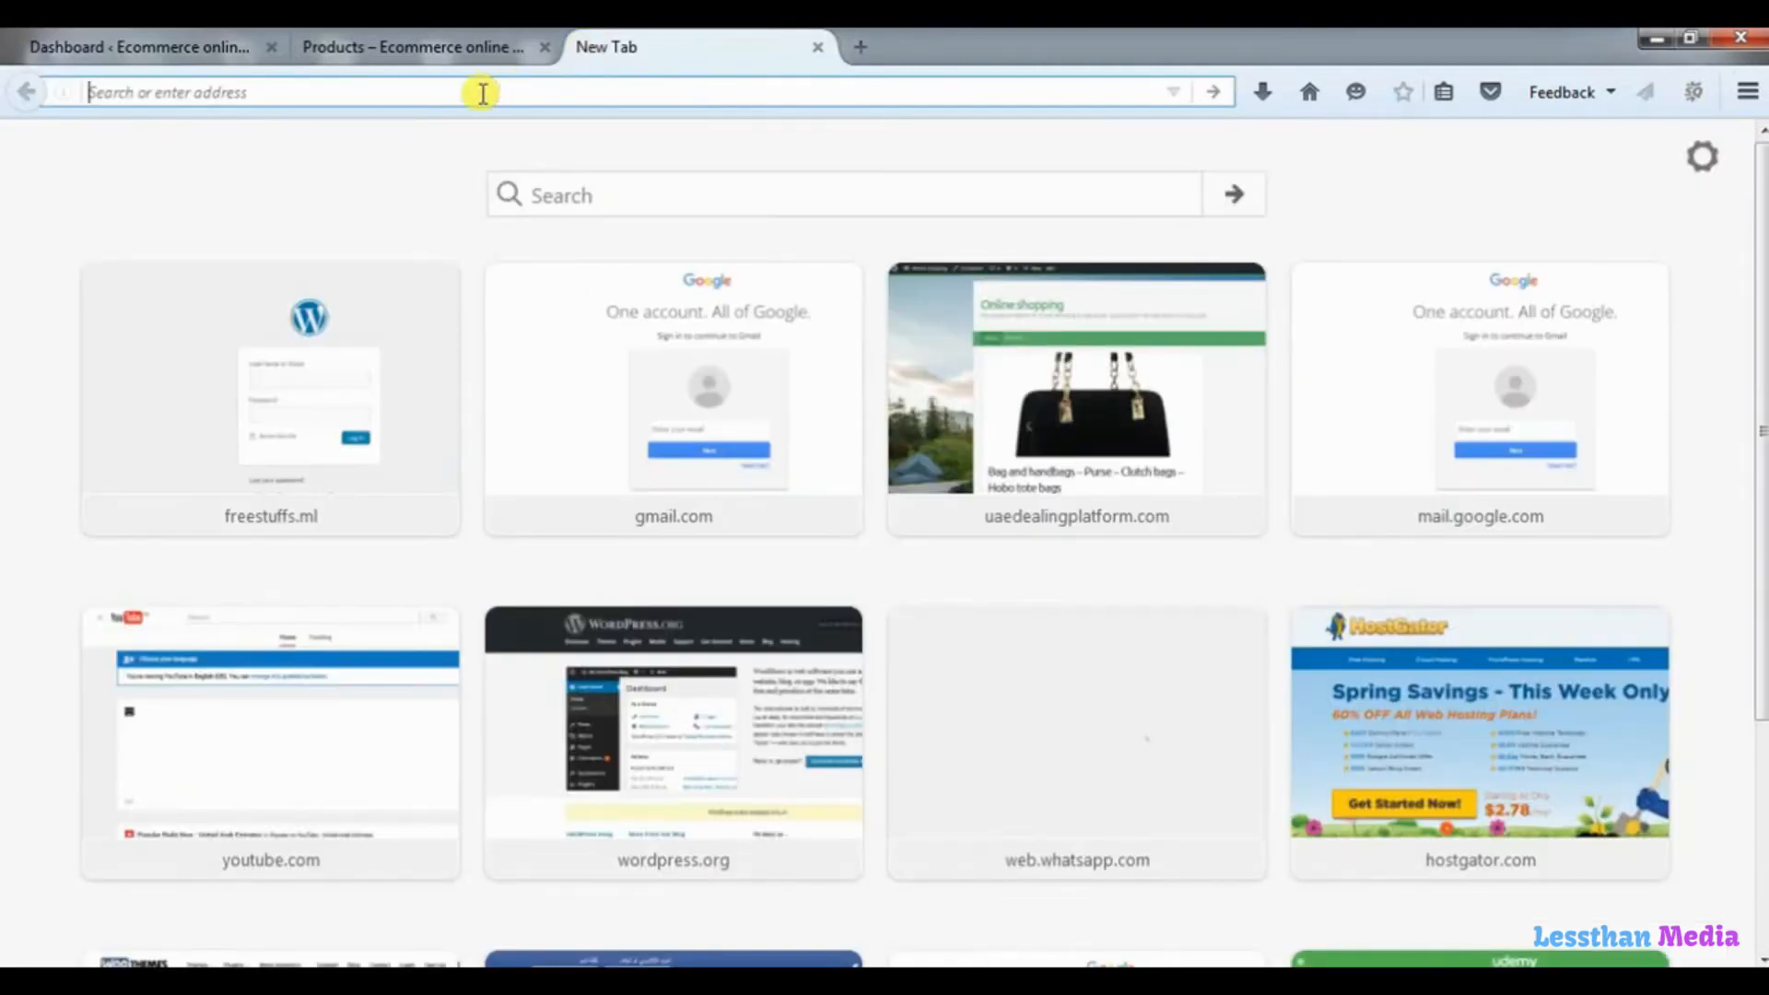
type("wordpress.org")
key("Return")
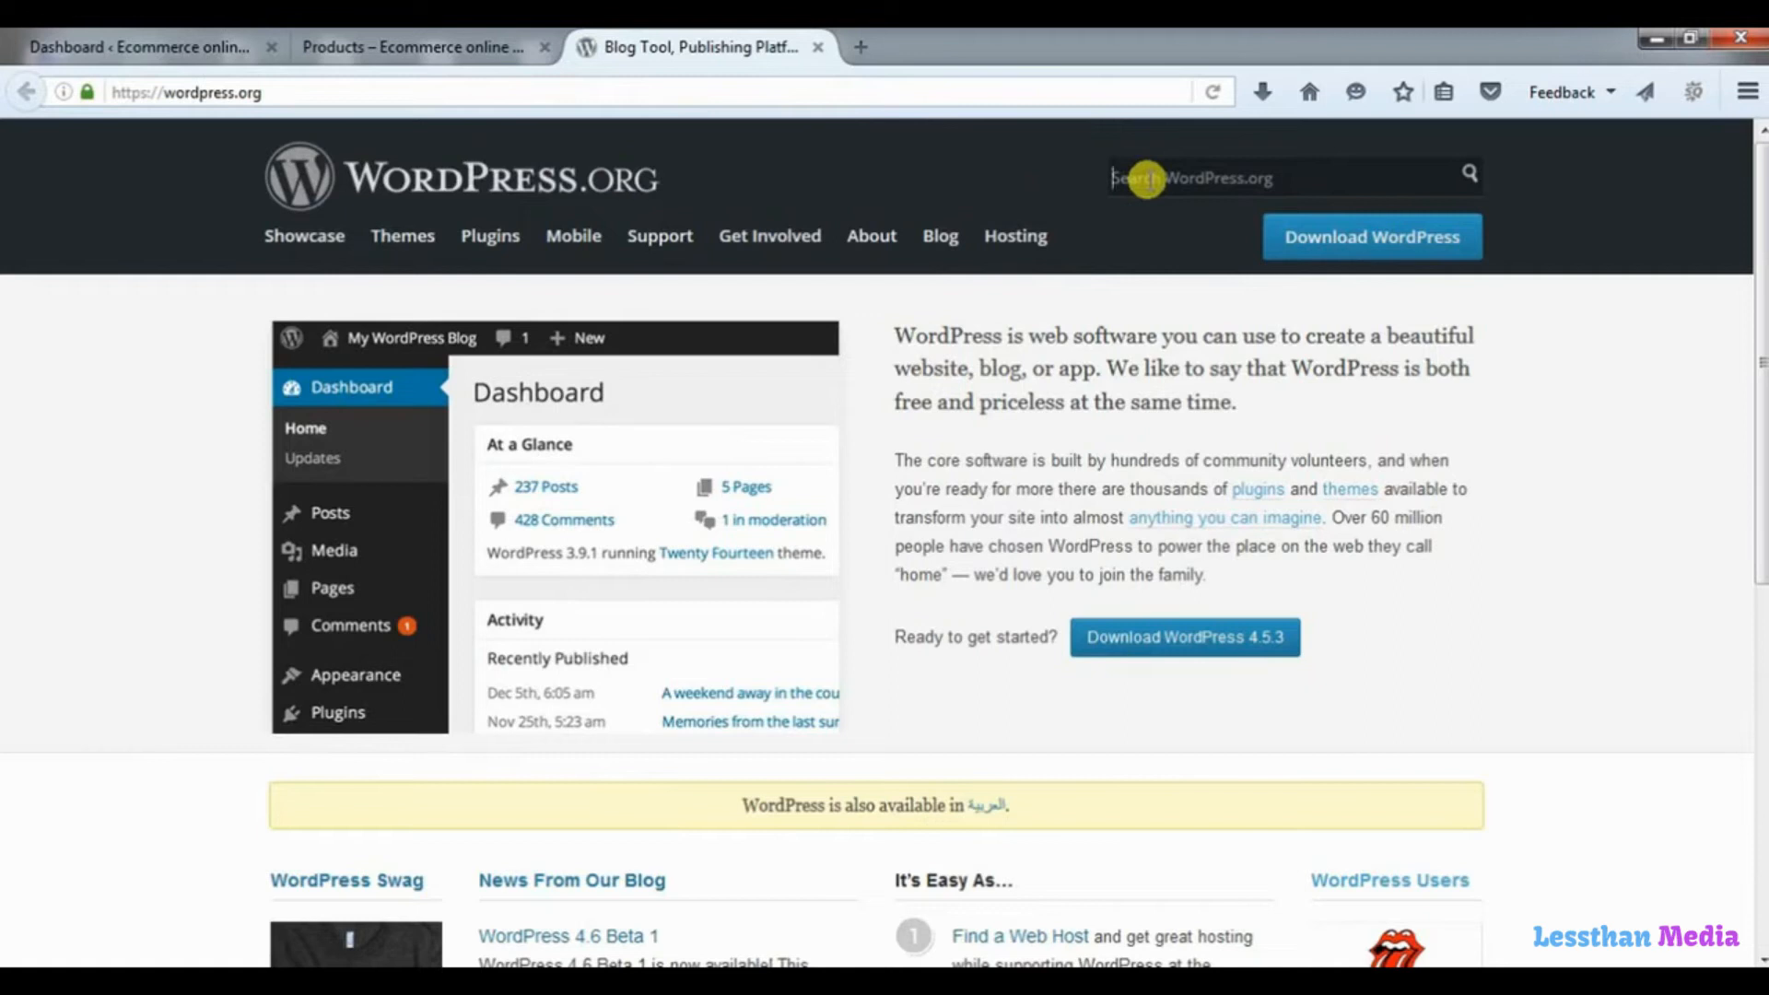
Search WordPress.org for "woocommerce social media share" and open the Woocommerce Social Media Share Buttons plugin page.
type("woo")
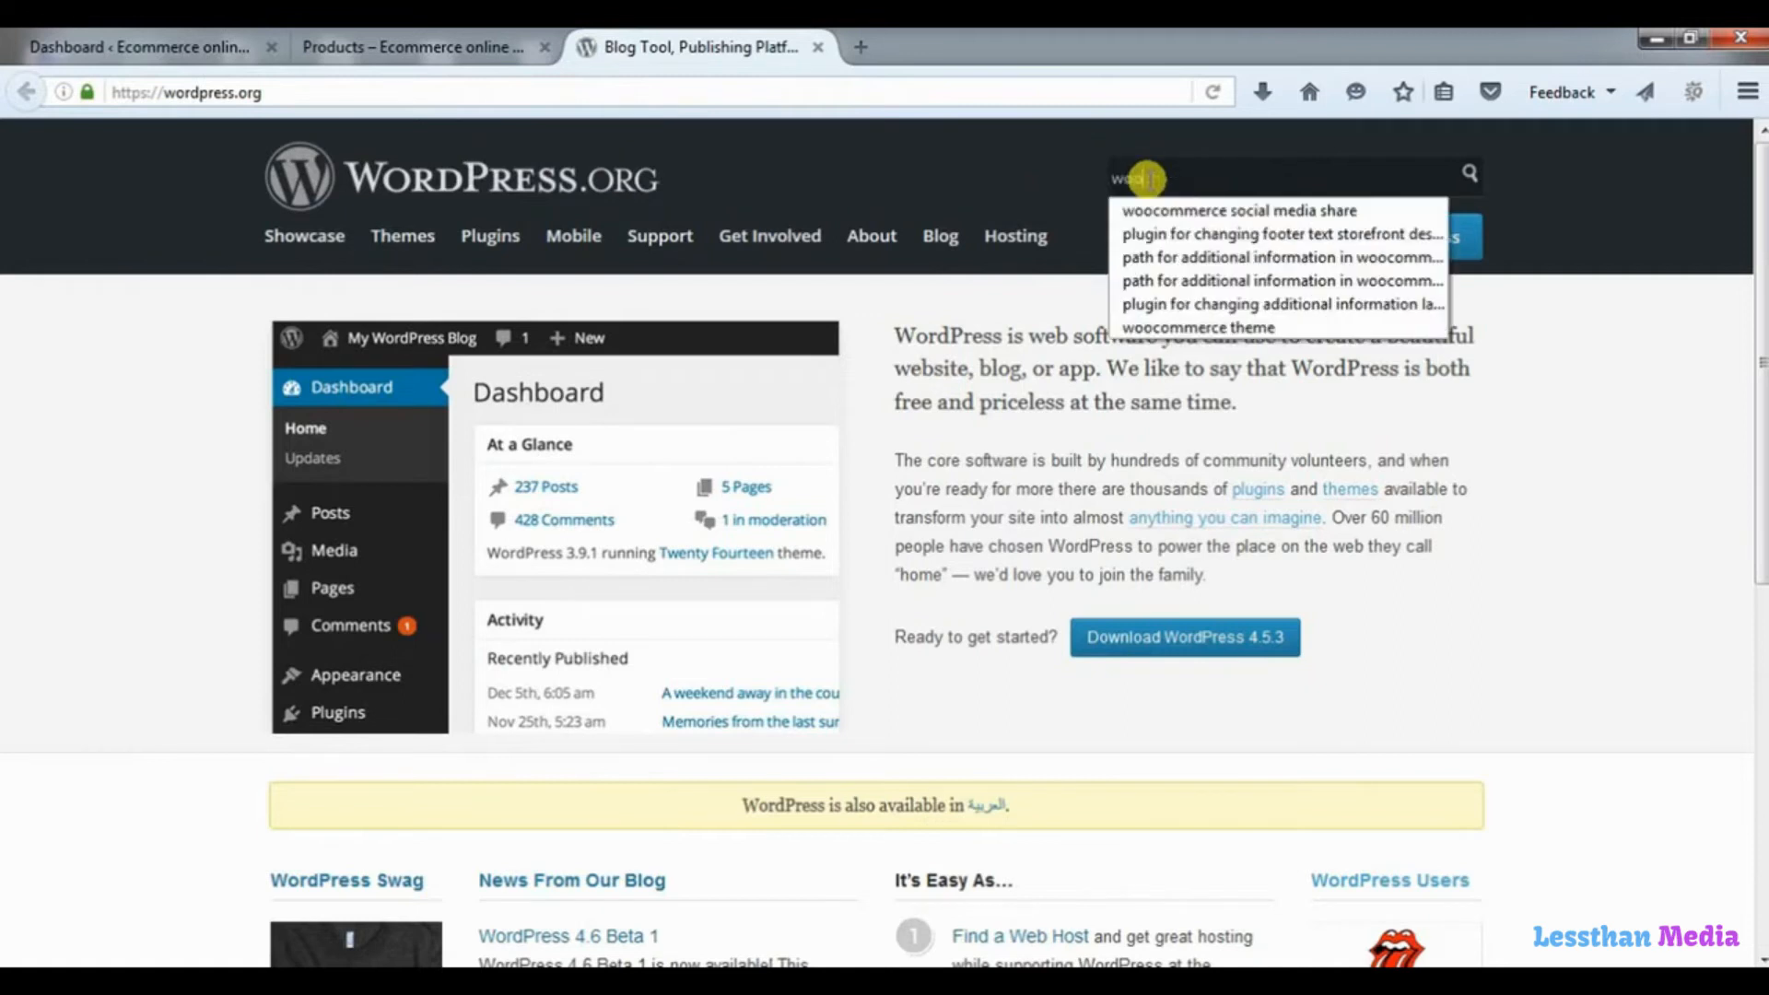
key("Down")
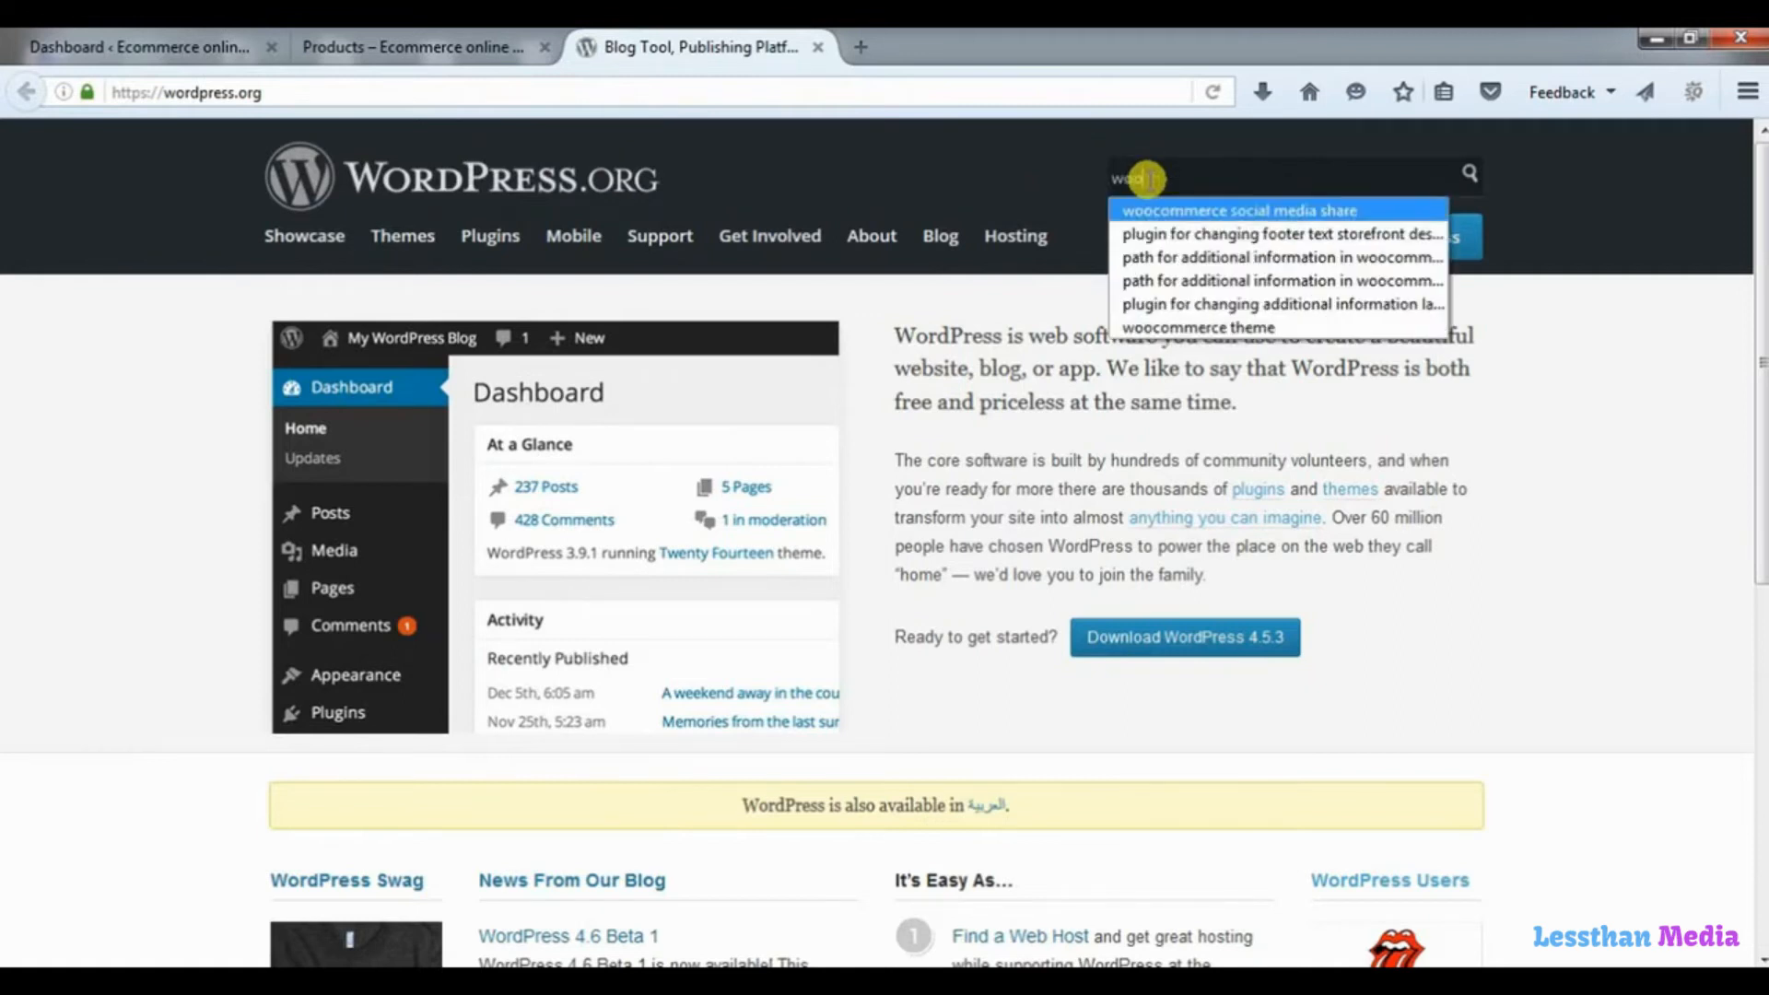
key("Return")
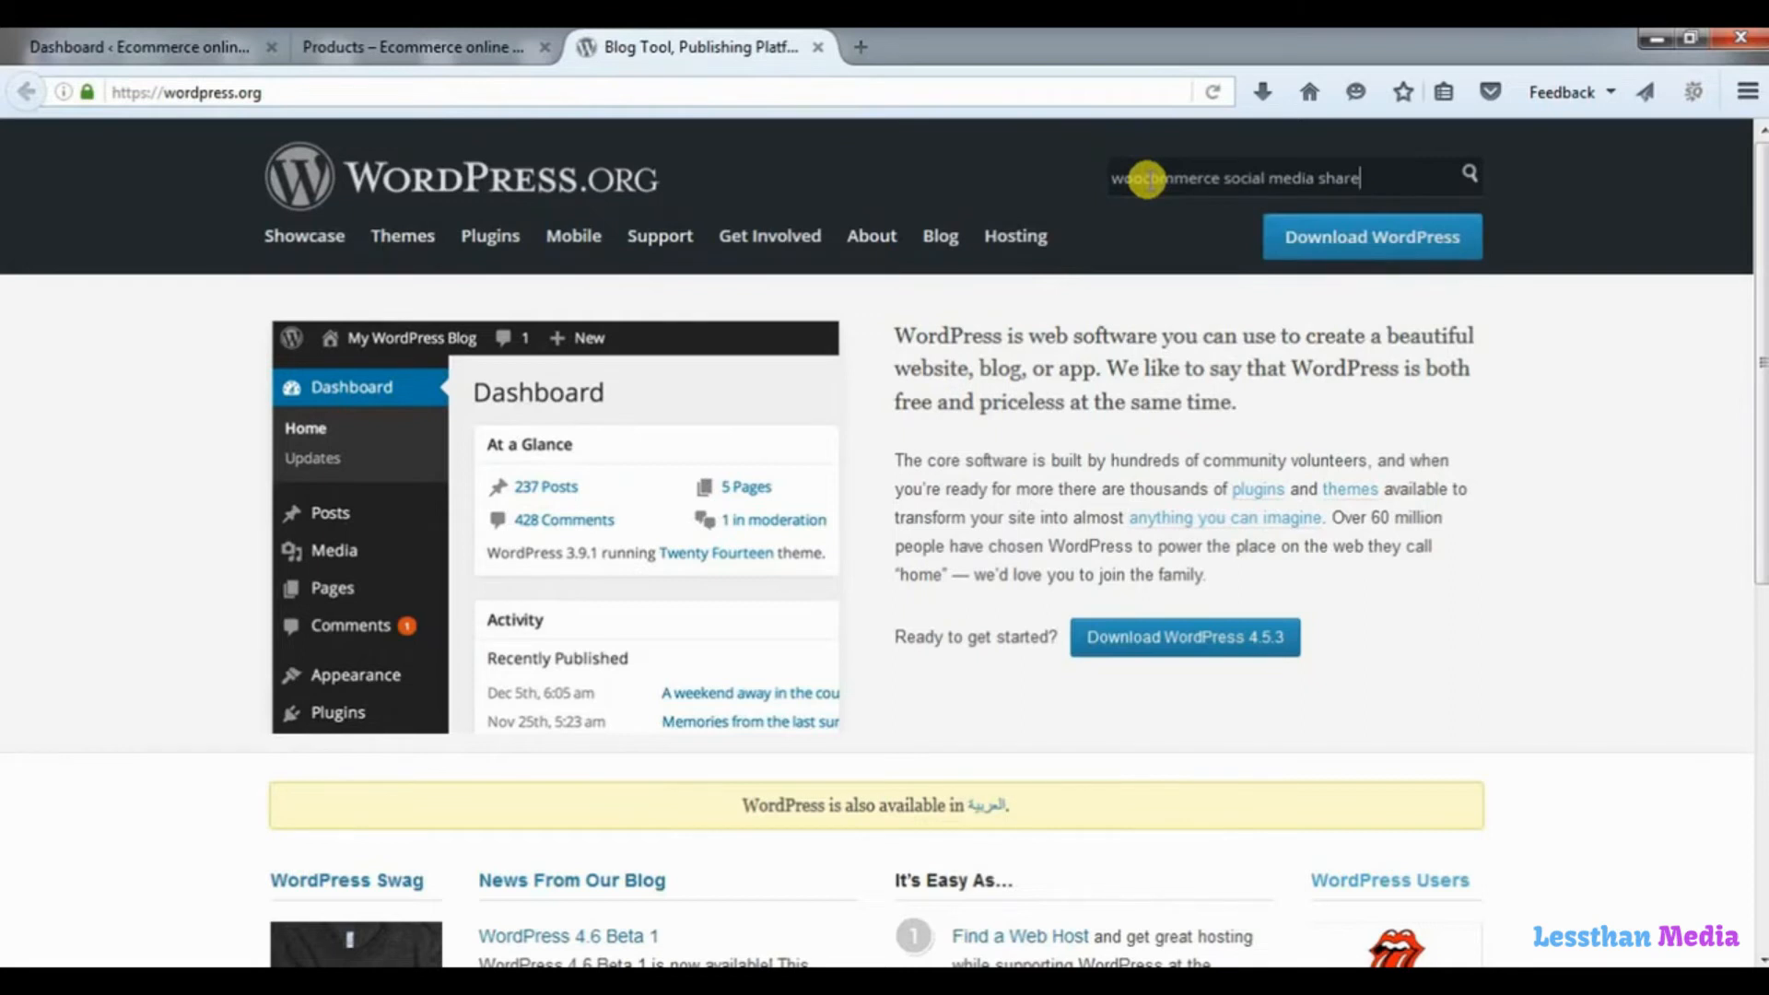
key("Return")
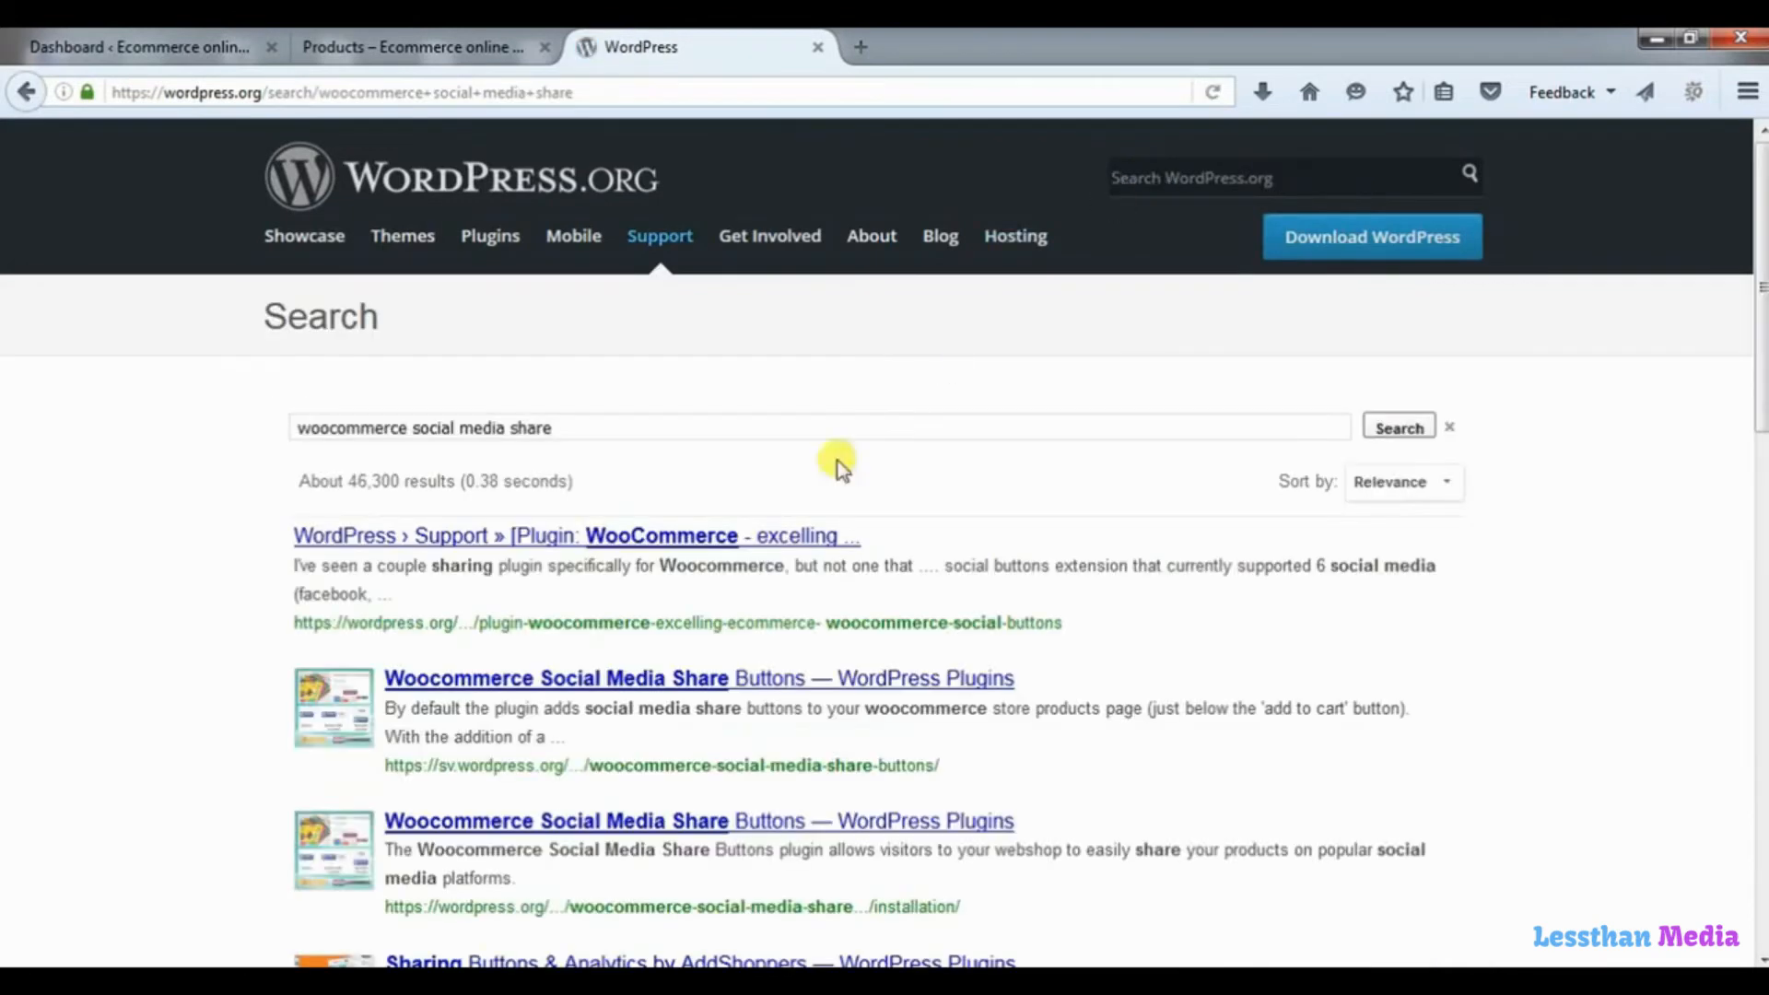
left_click(612, 686)
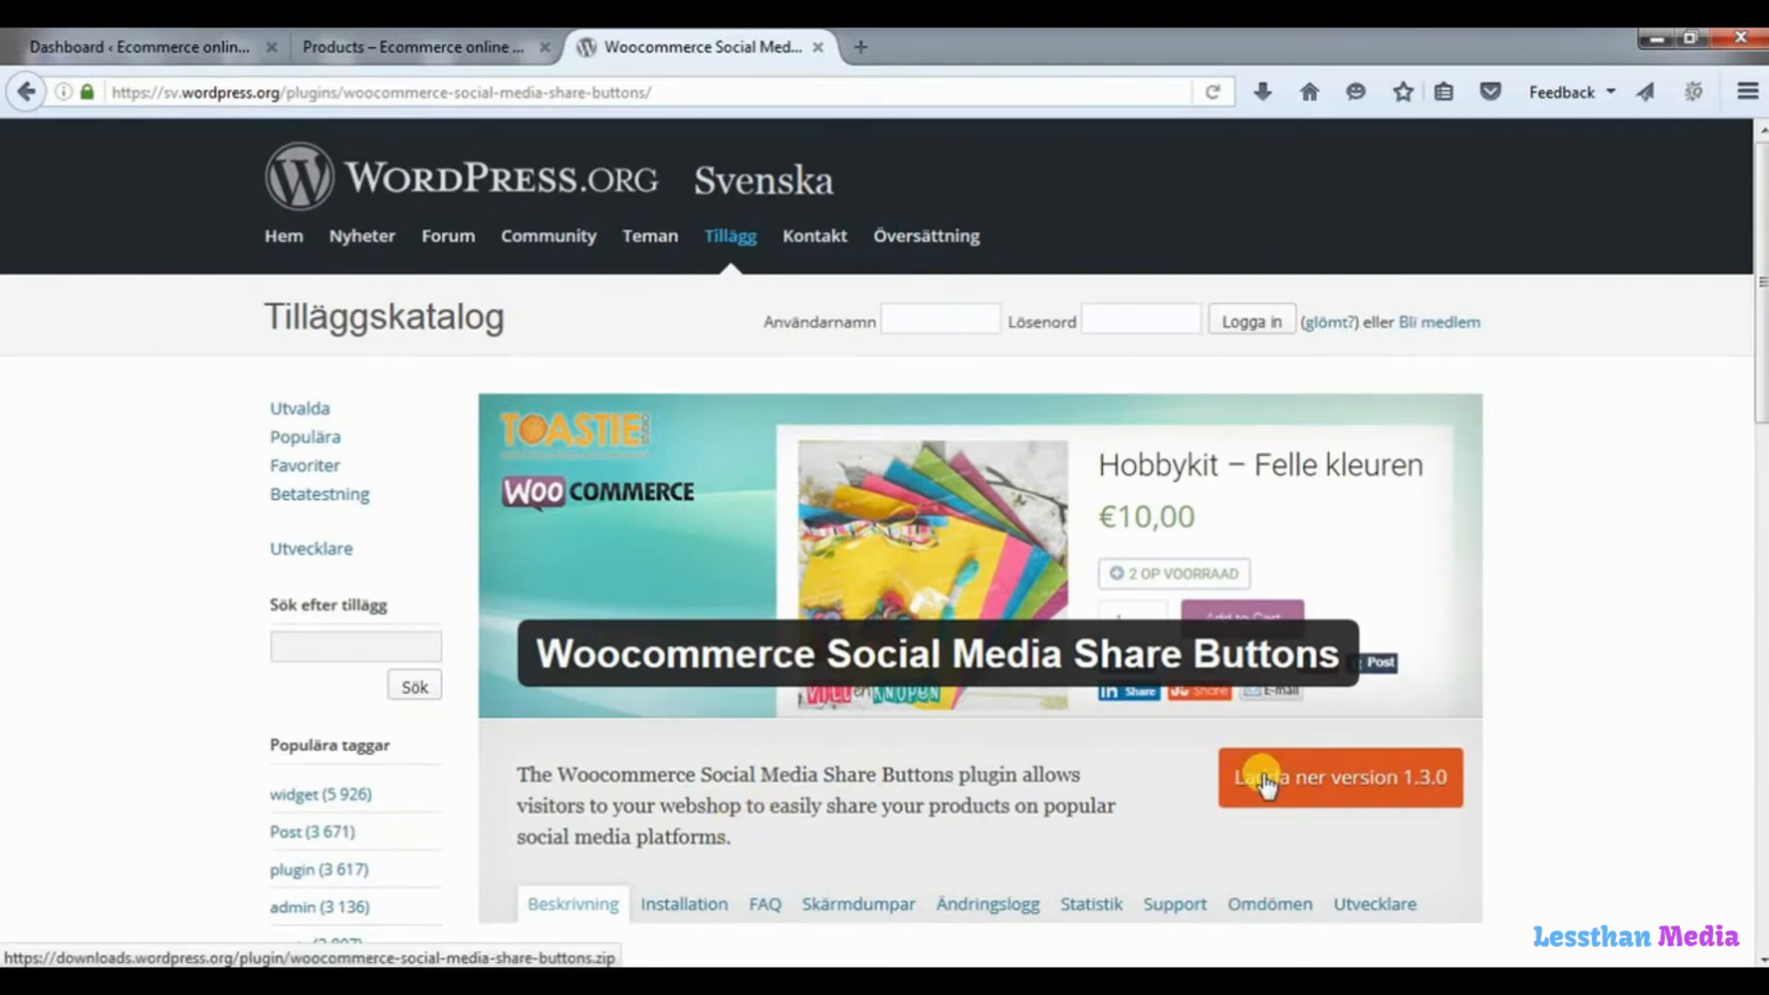
Return to the store's admin dashboard and open the form for uploading a new plugin.
left_click(184, 63)
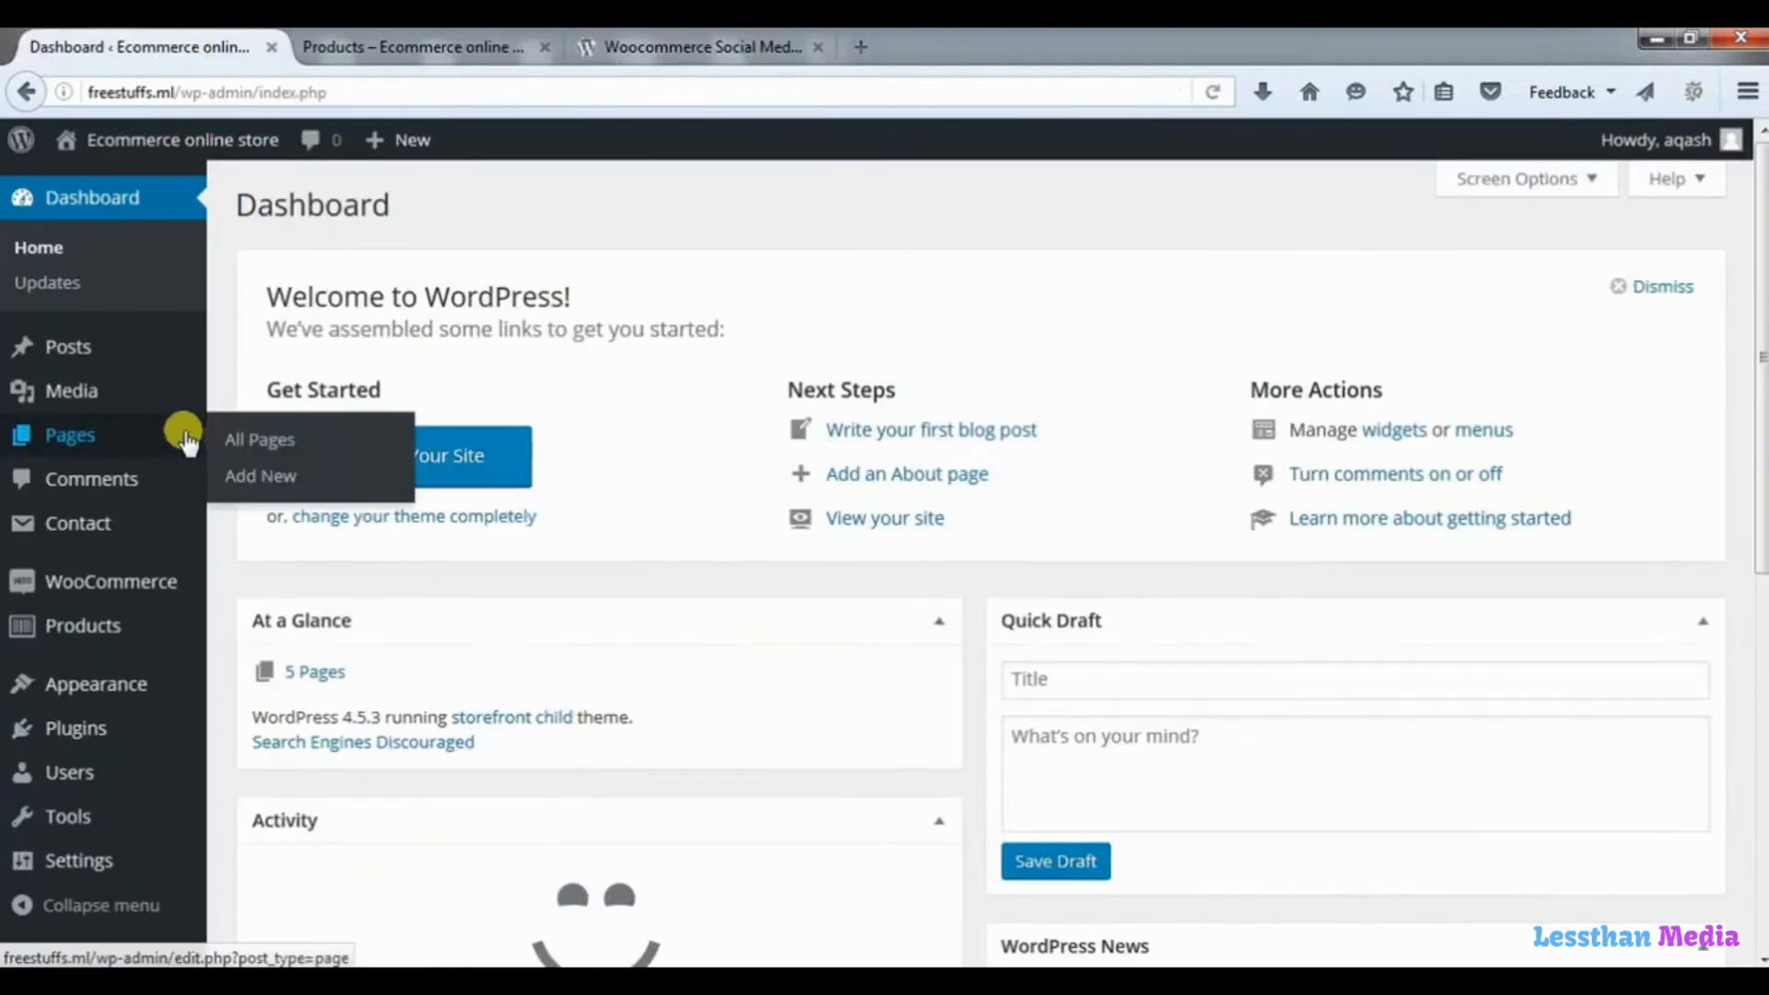
mouse_move(113, 748)
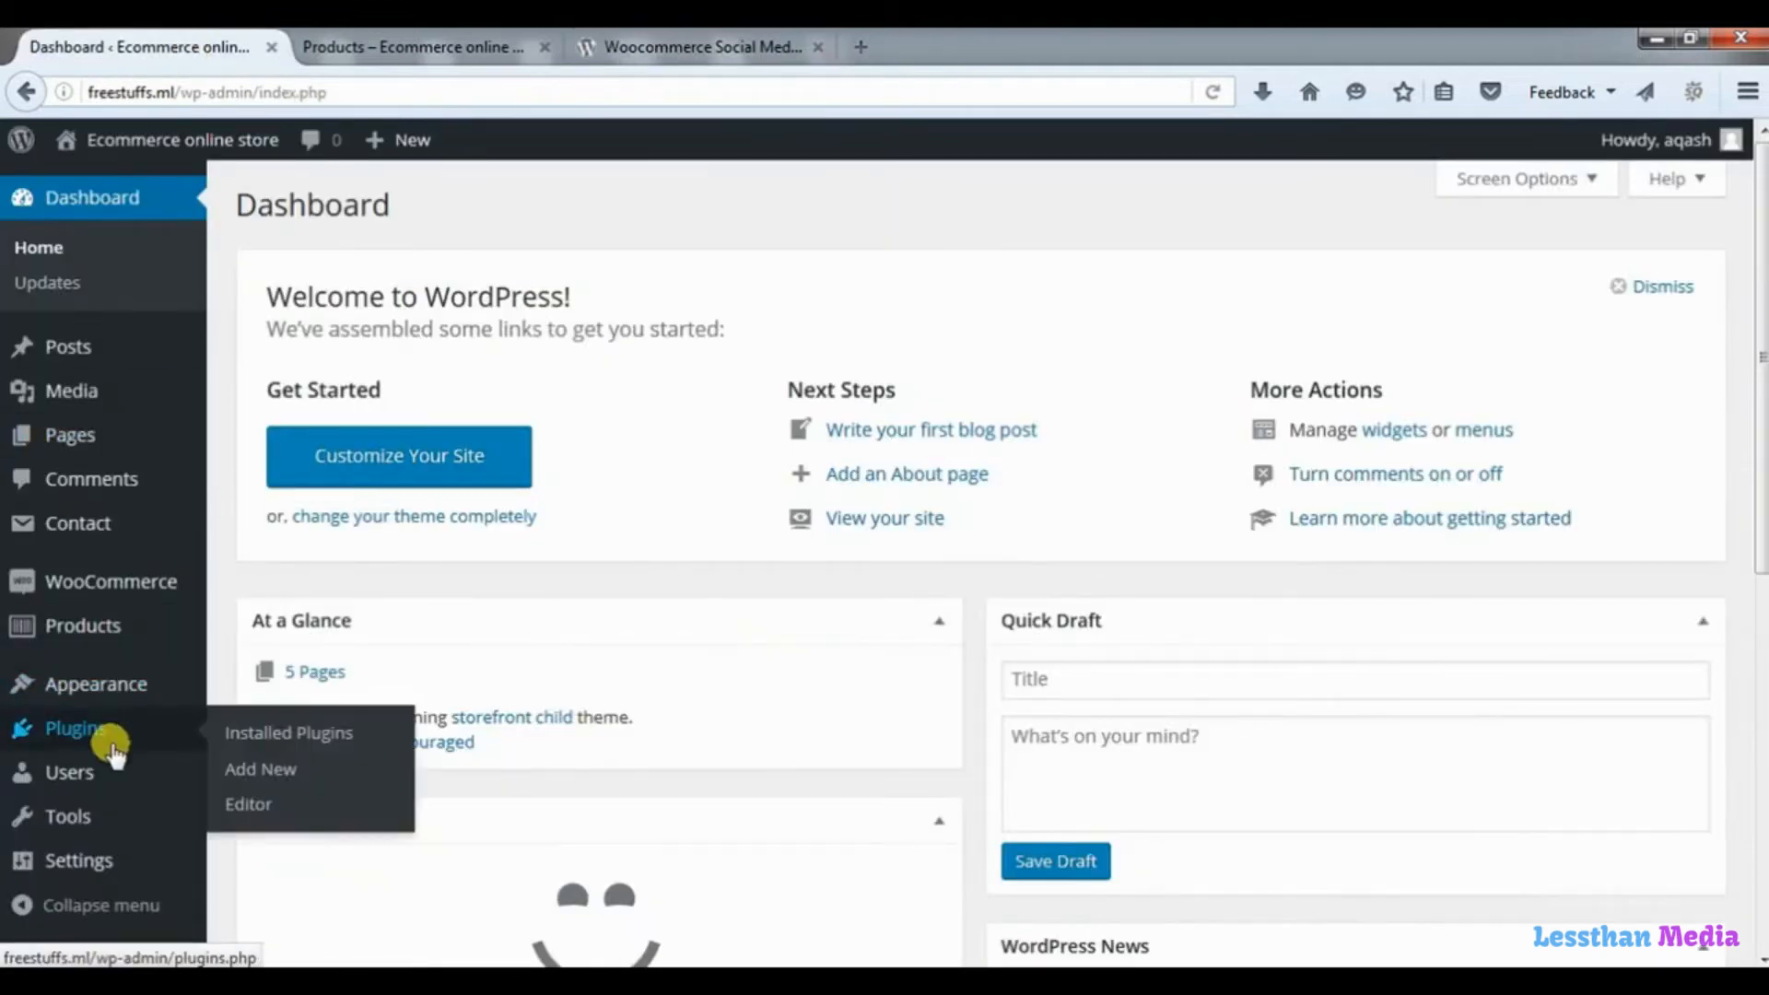
left_click(293, 775)
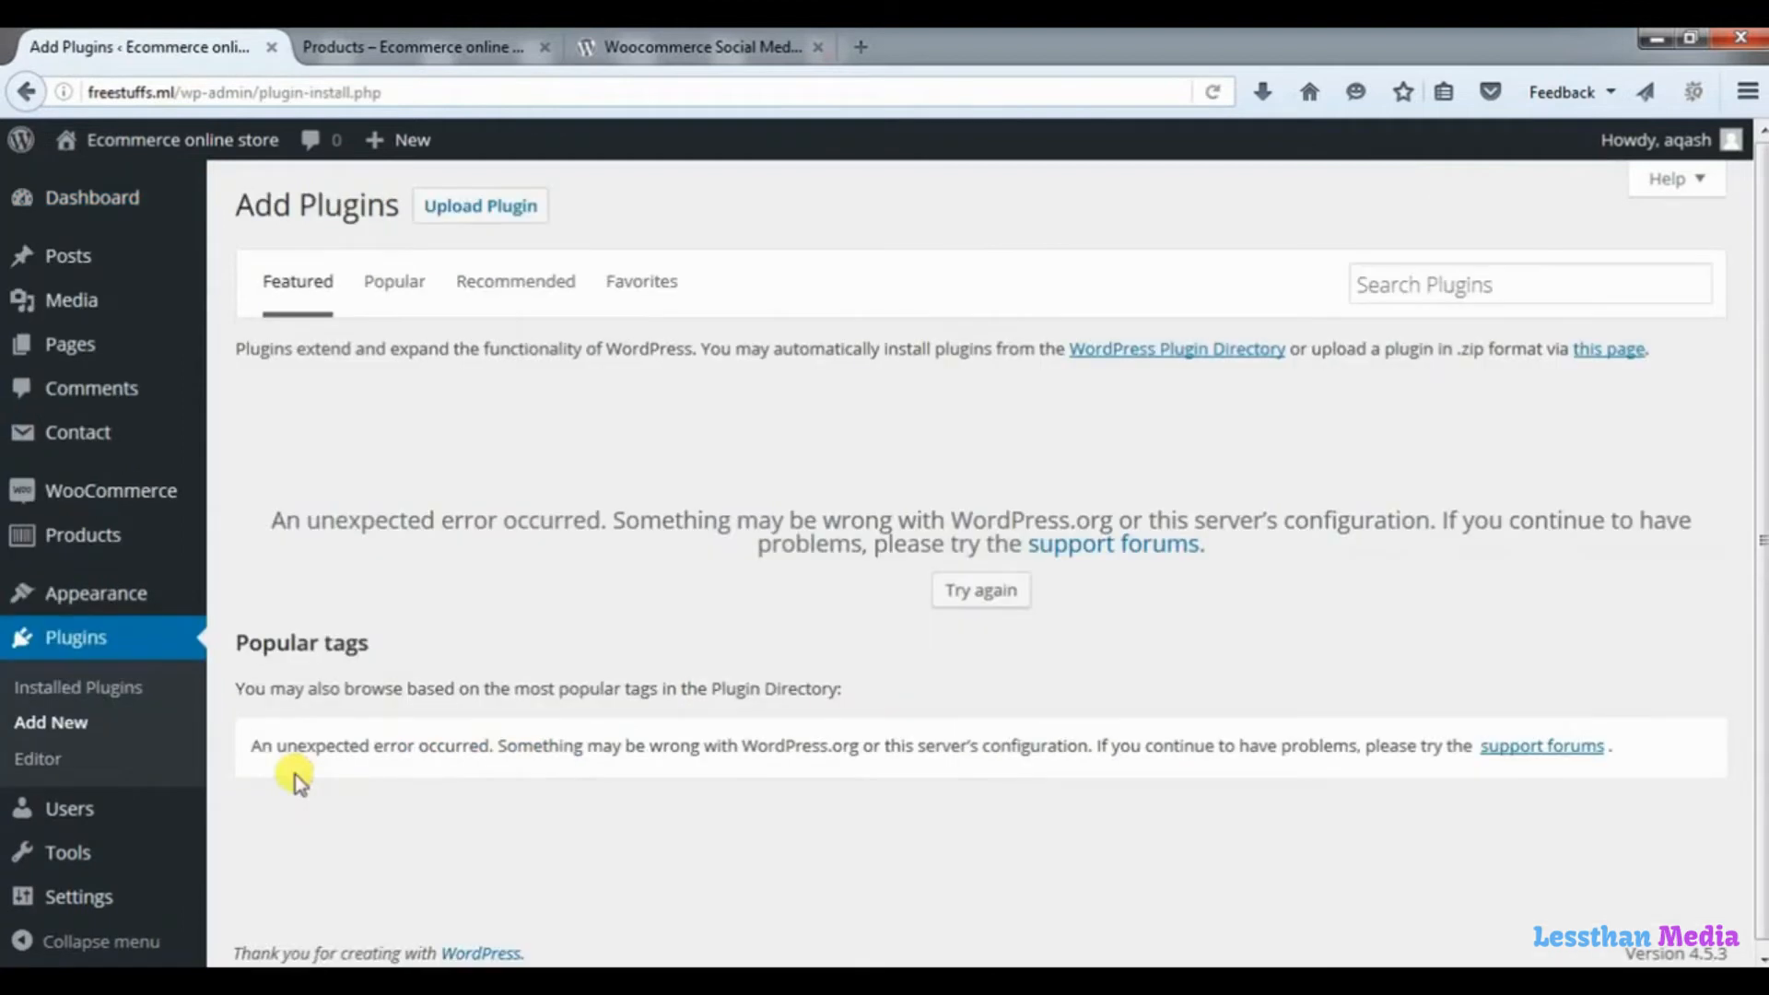
left_click(481, 209)
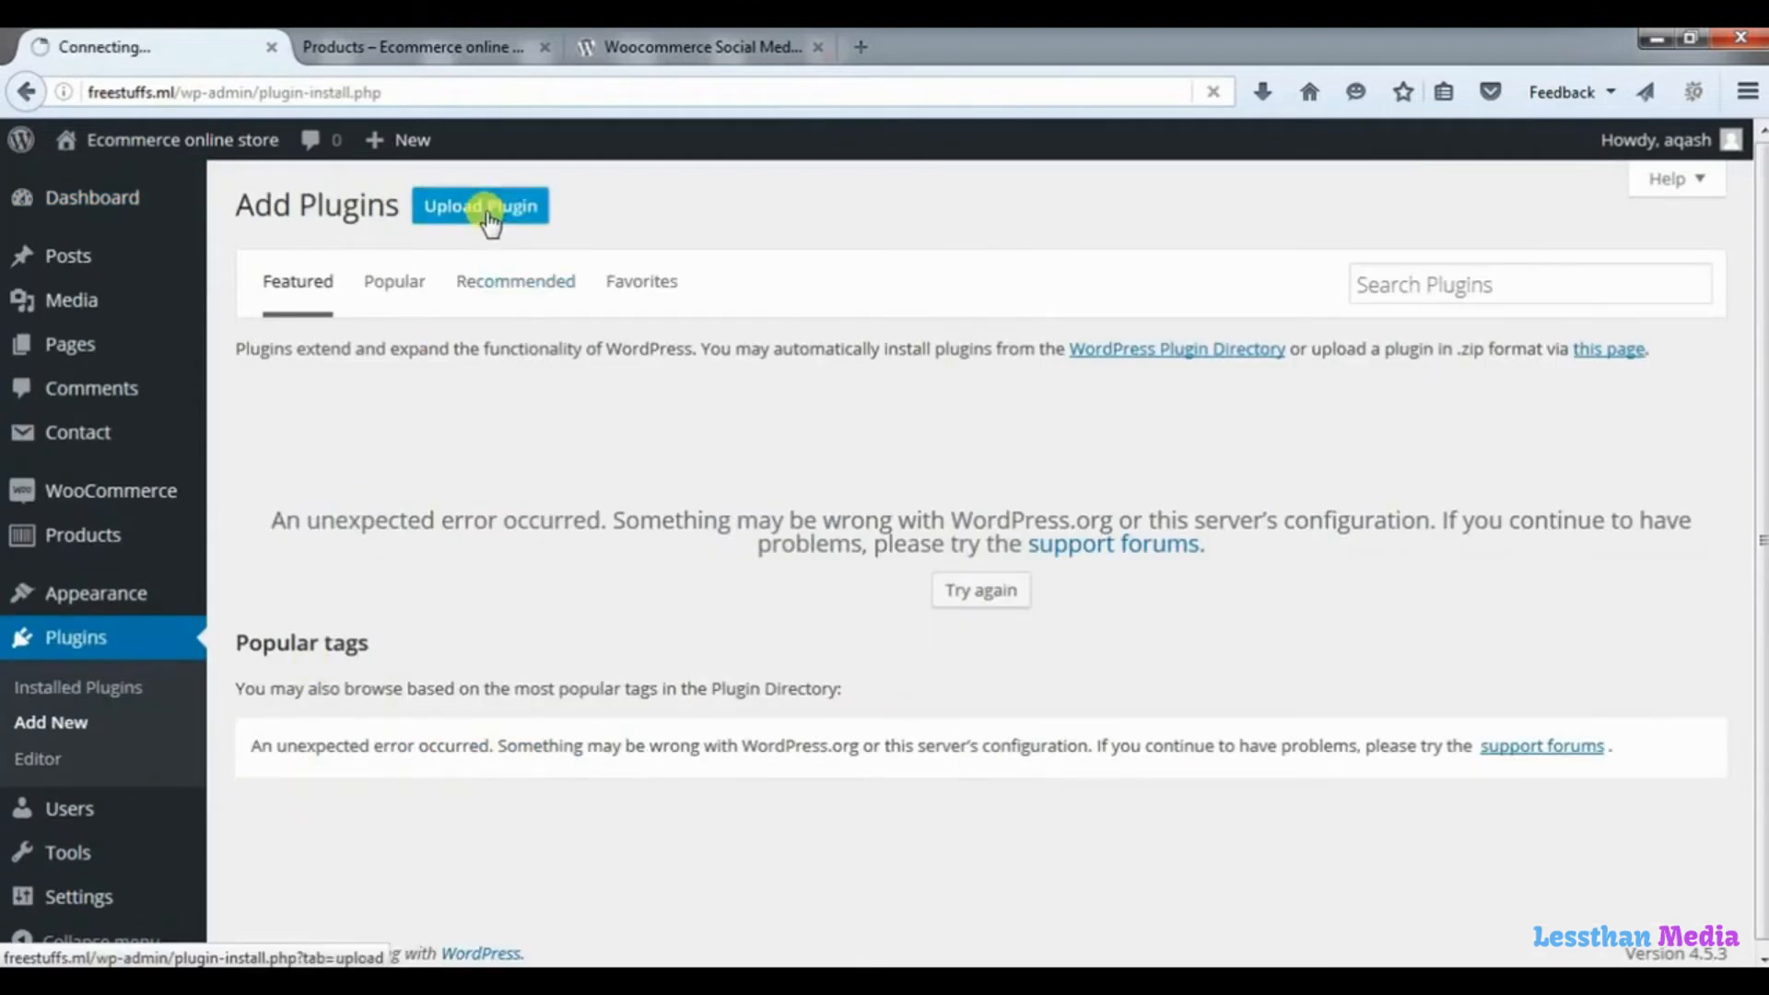
Select woocommerce-social-media-share-buttons.zip for upload and install the plugin.
left_click(806, 431)
left_click_drag(979, 420, 976, 493)
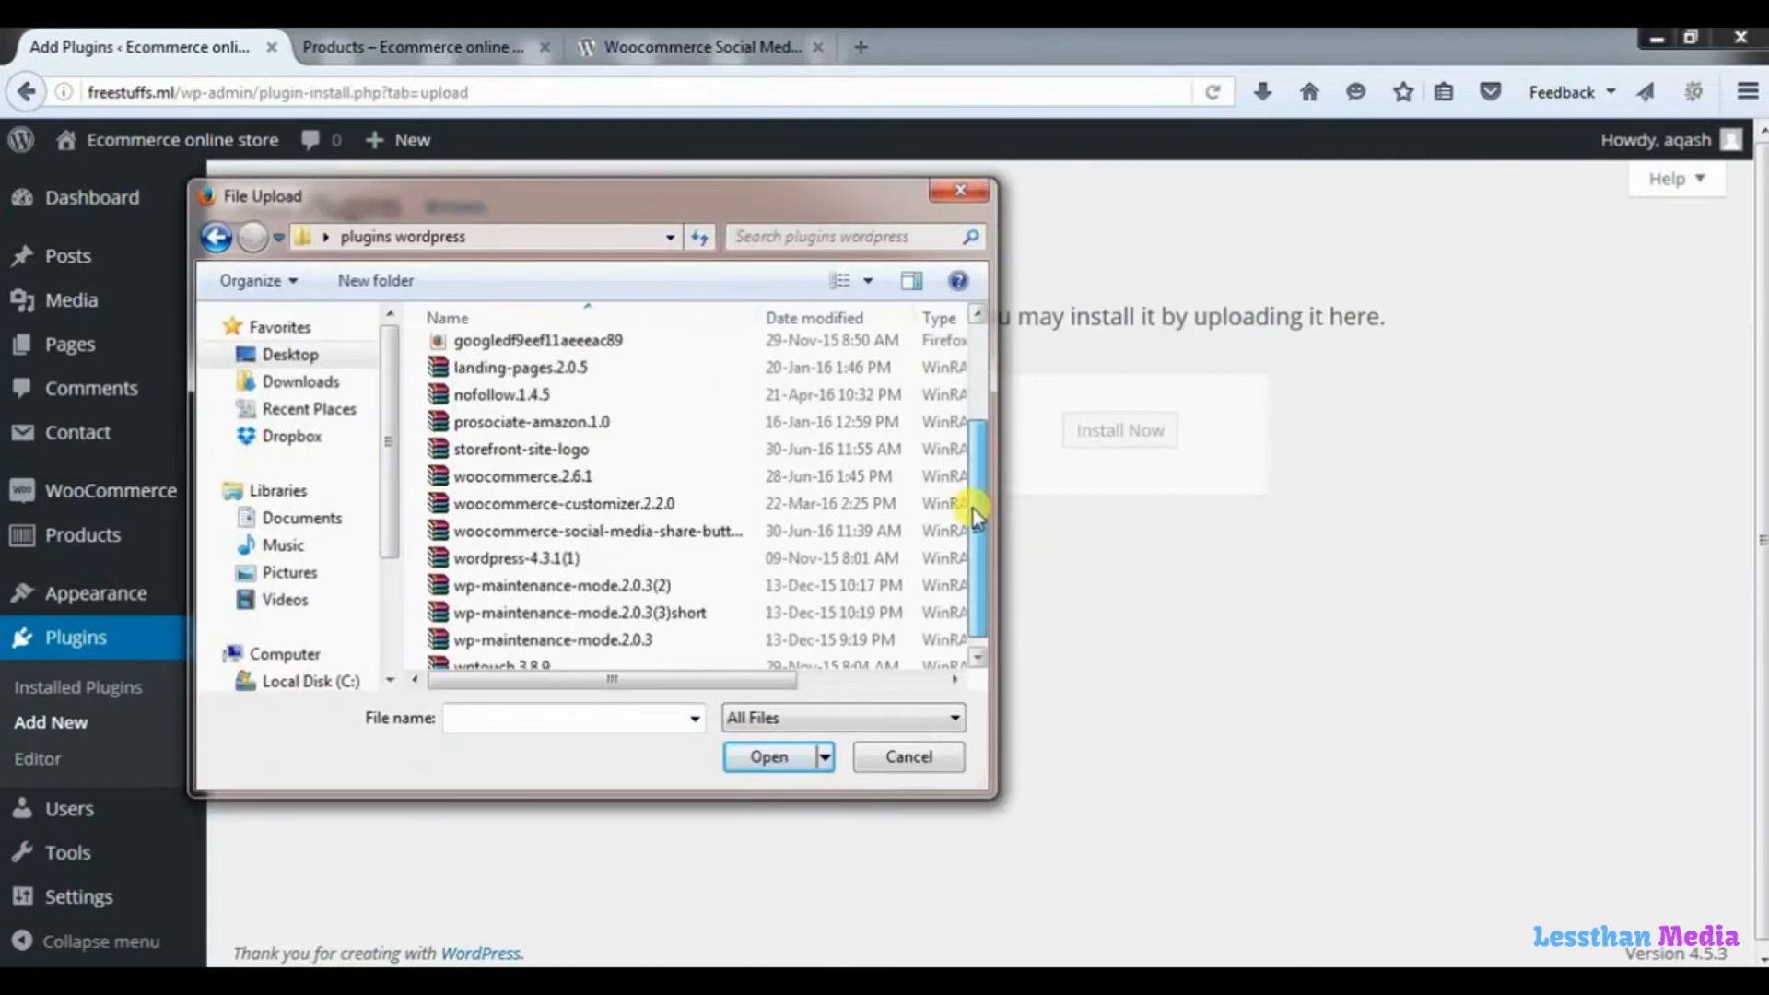
left_click(589, 535)
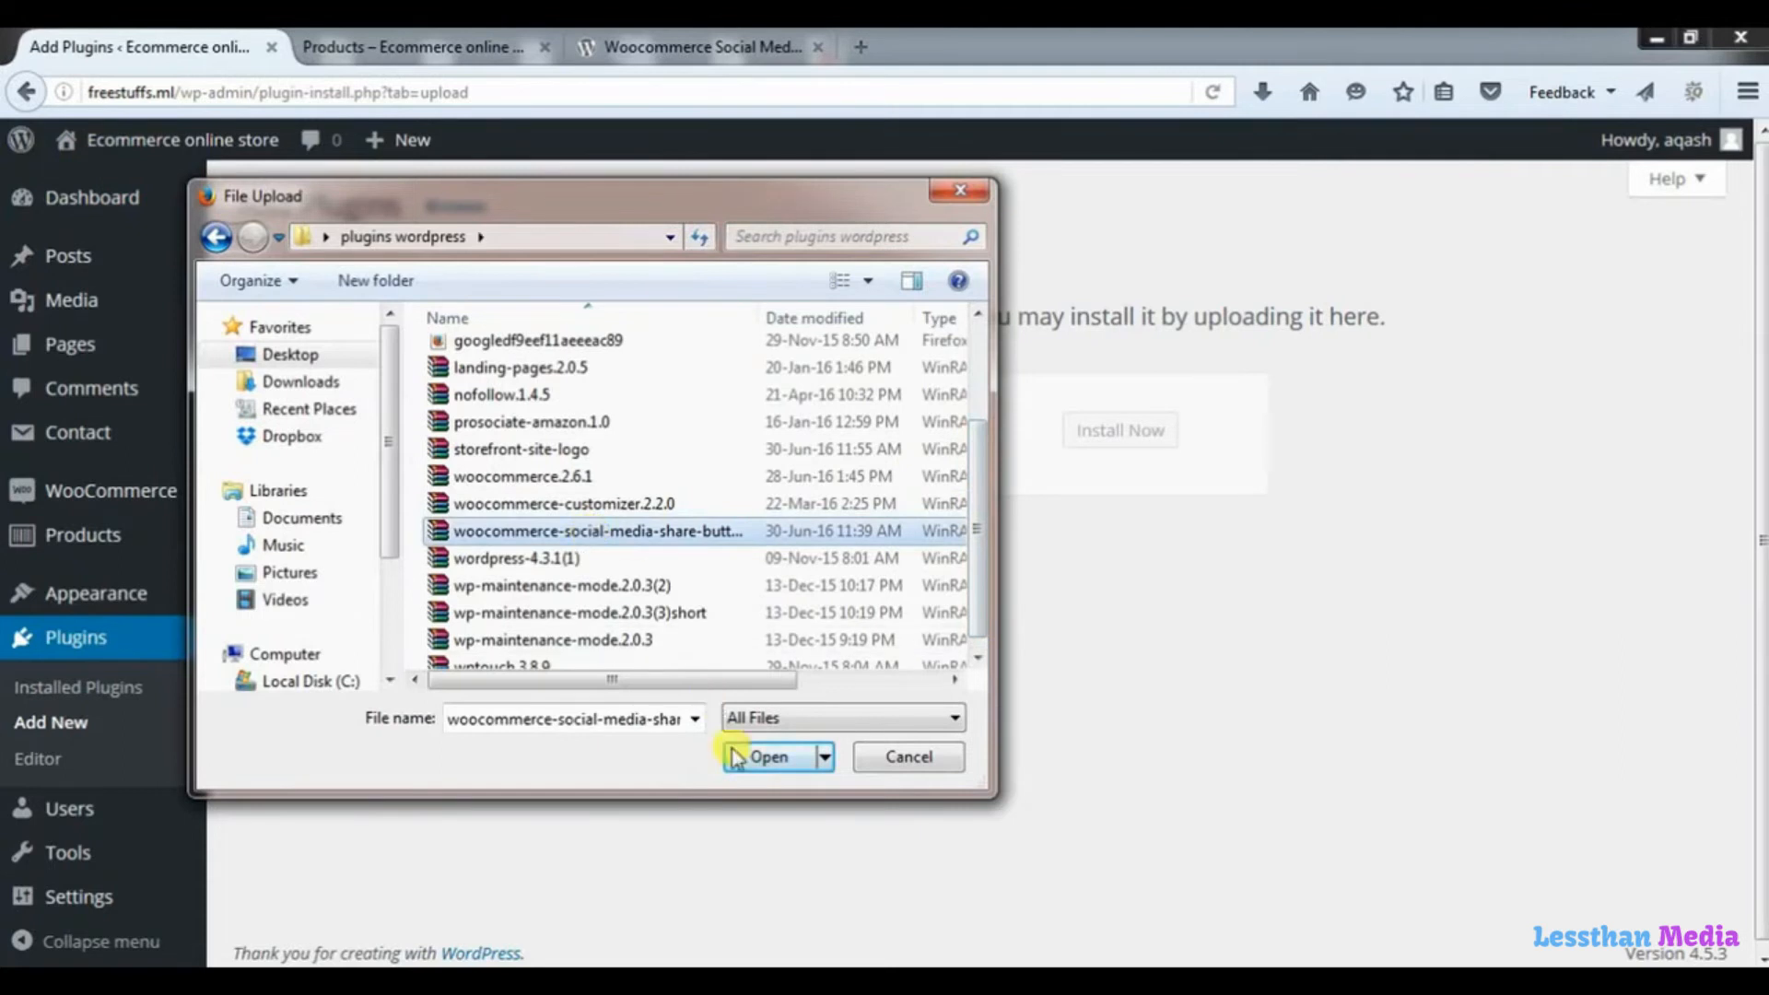
left_click(771, 757)
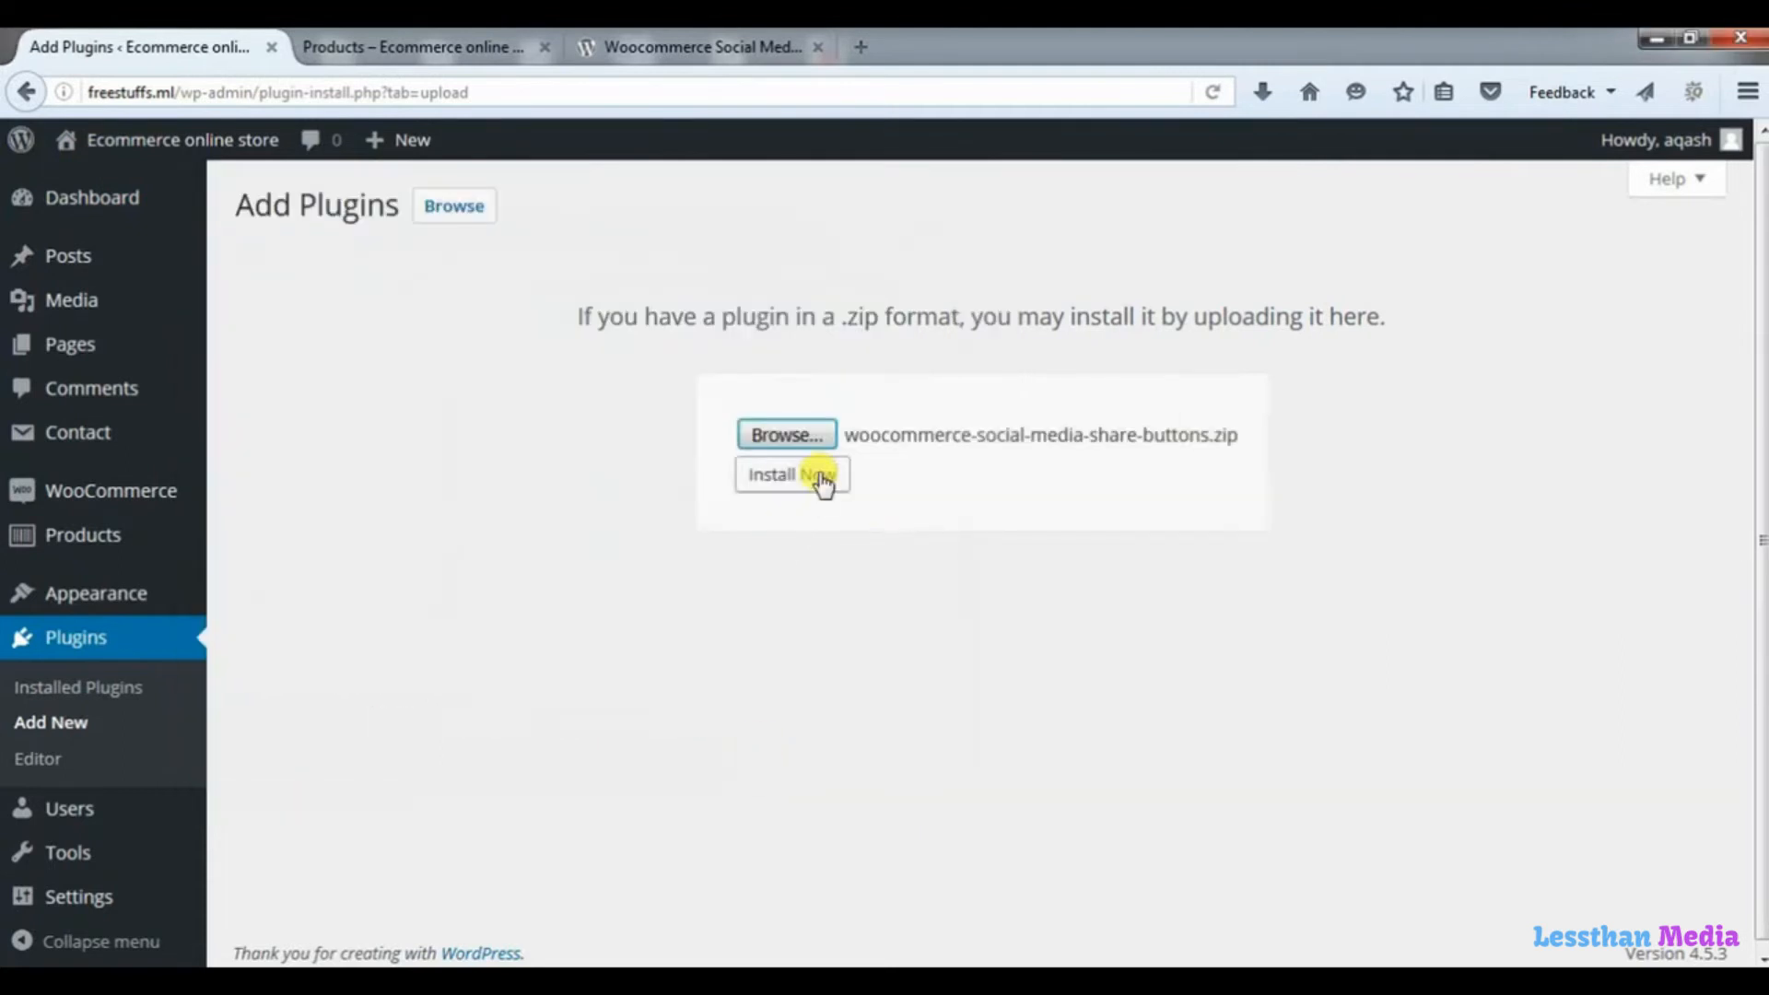
left_click(823, 478)
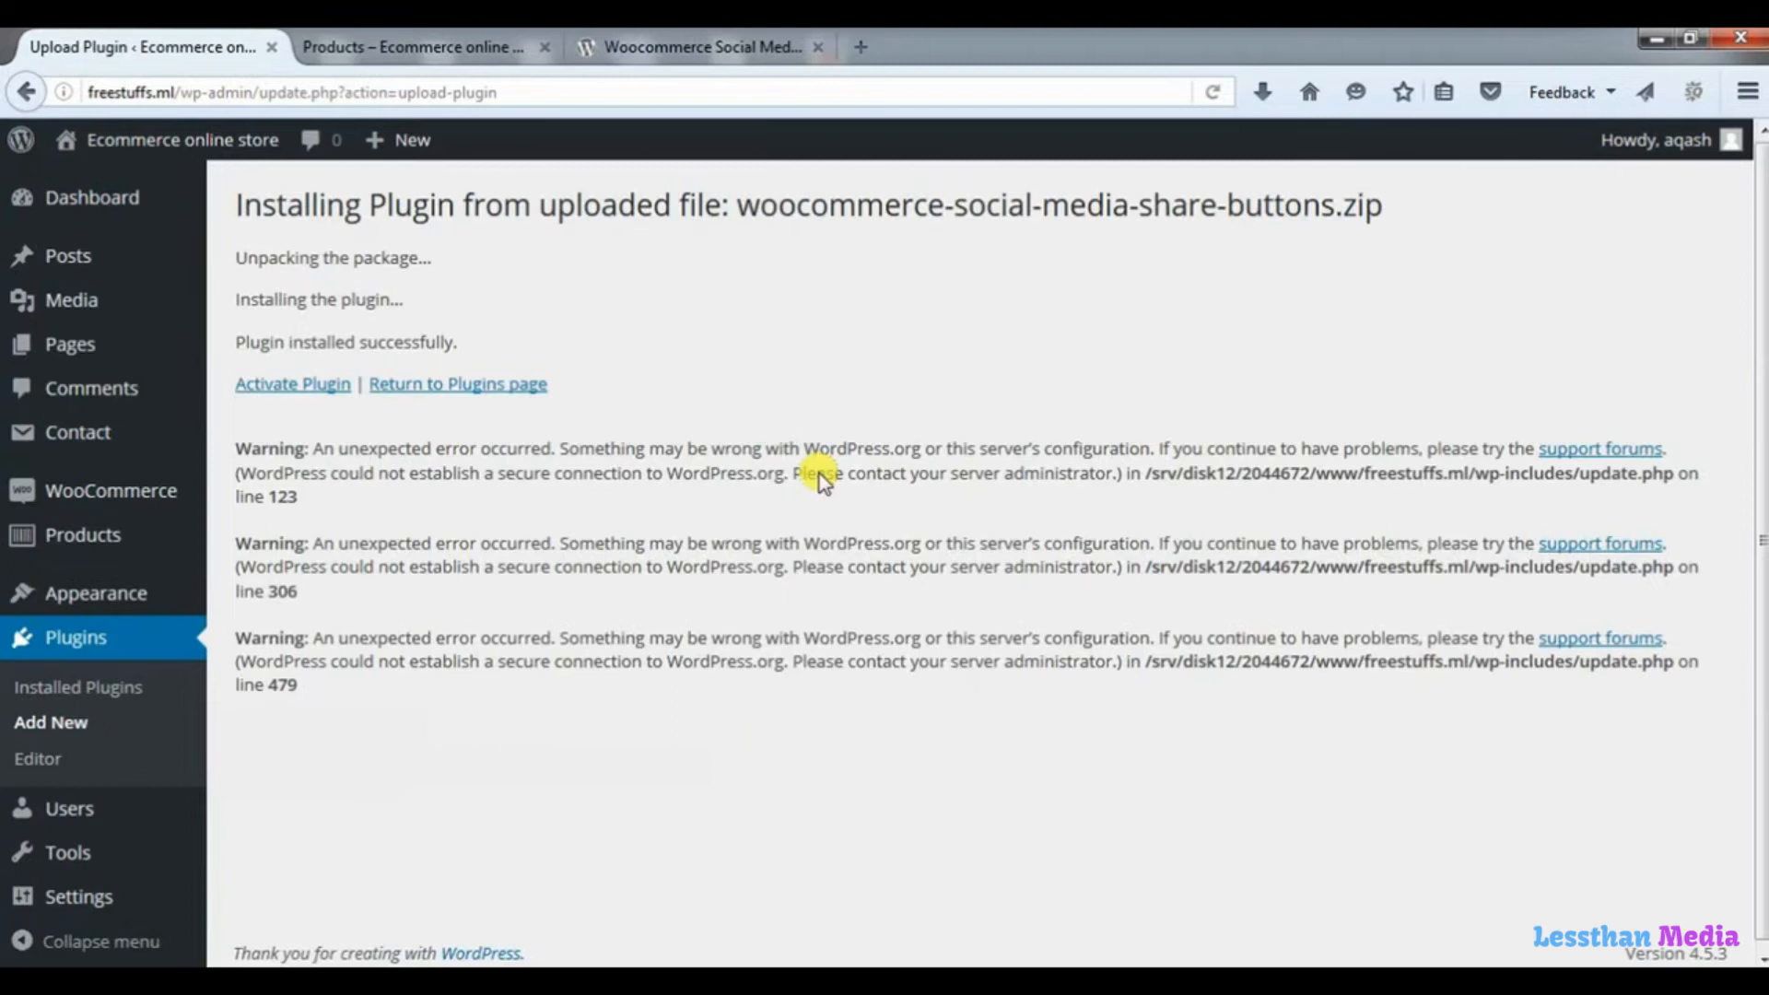
Activate the WooCommerce Social Media Share Buttons plugin and open its settings page.
left_click(300, 399)
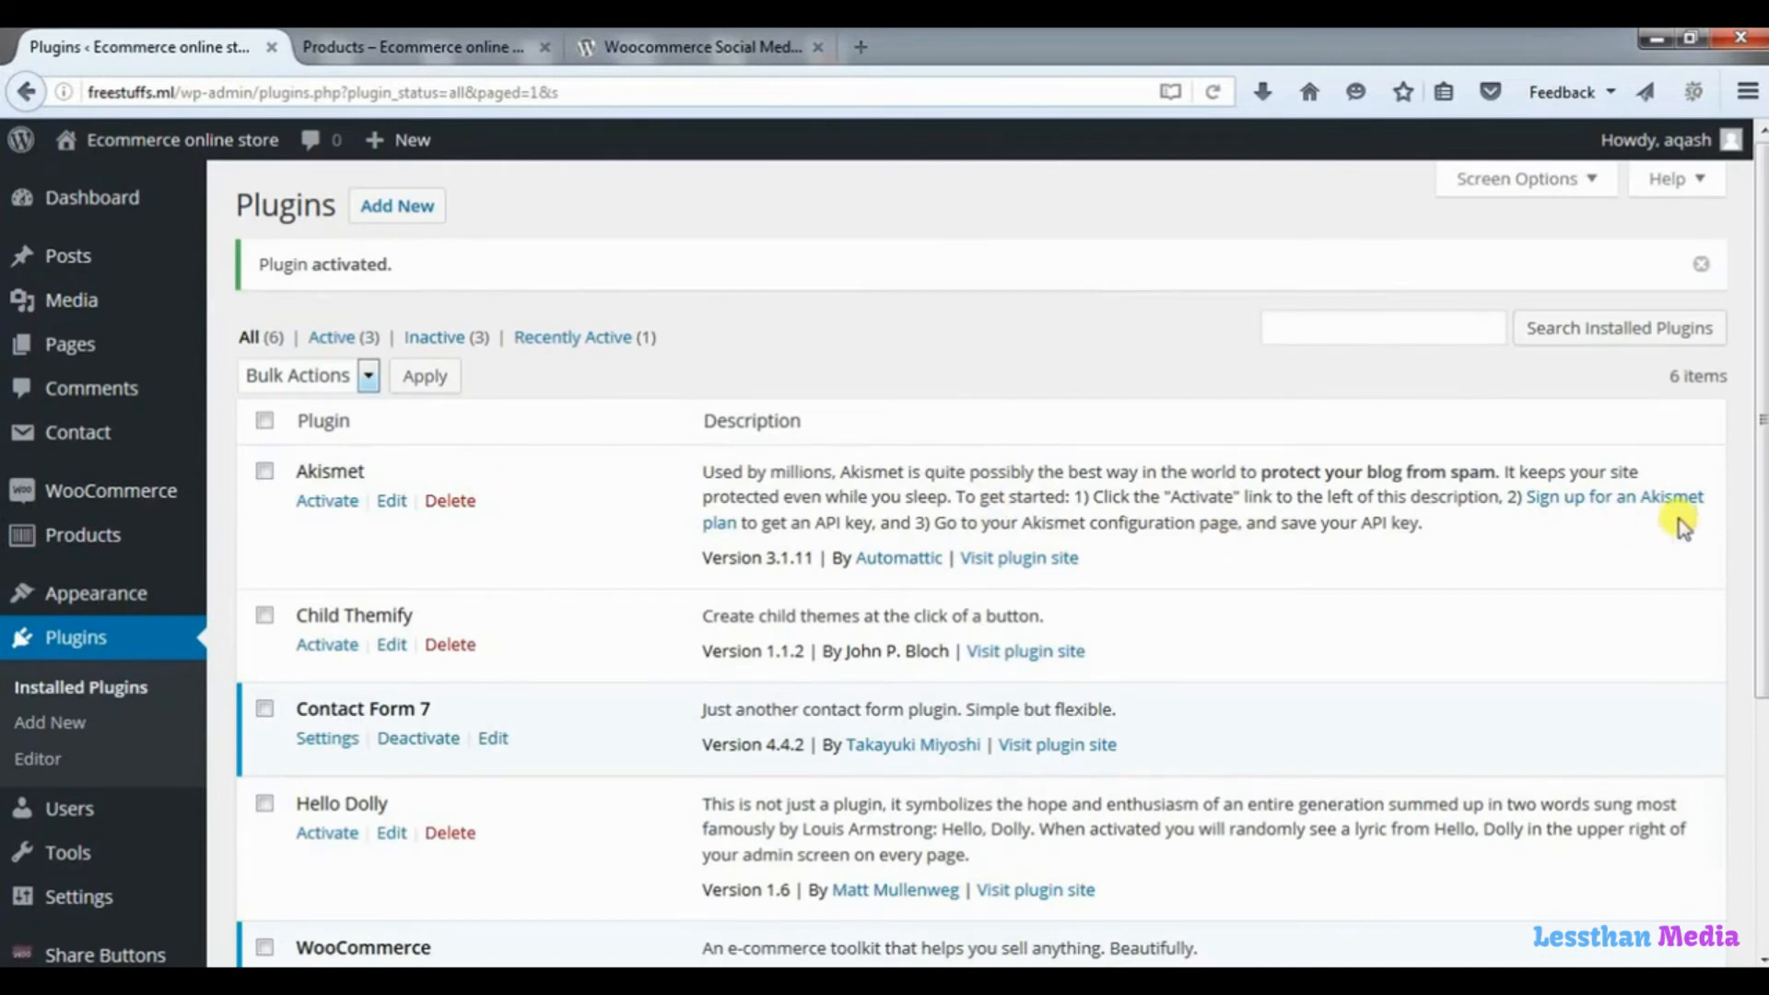
scroll(1760, 550, "down", 3)
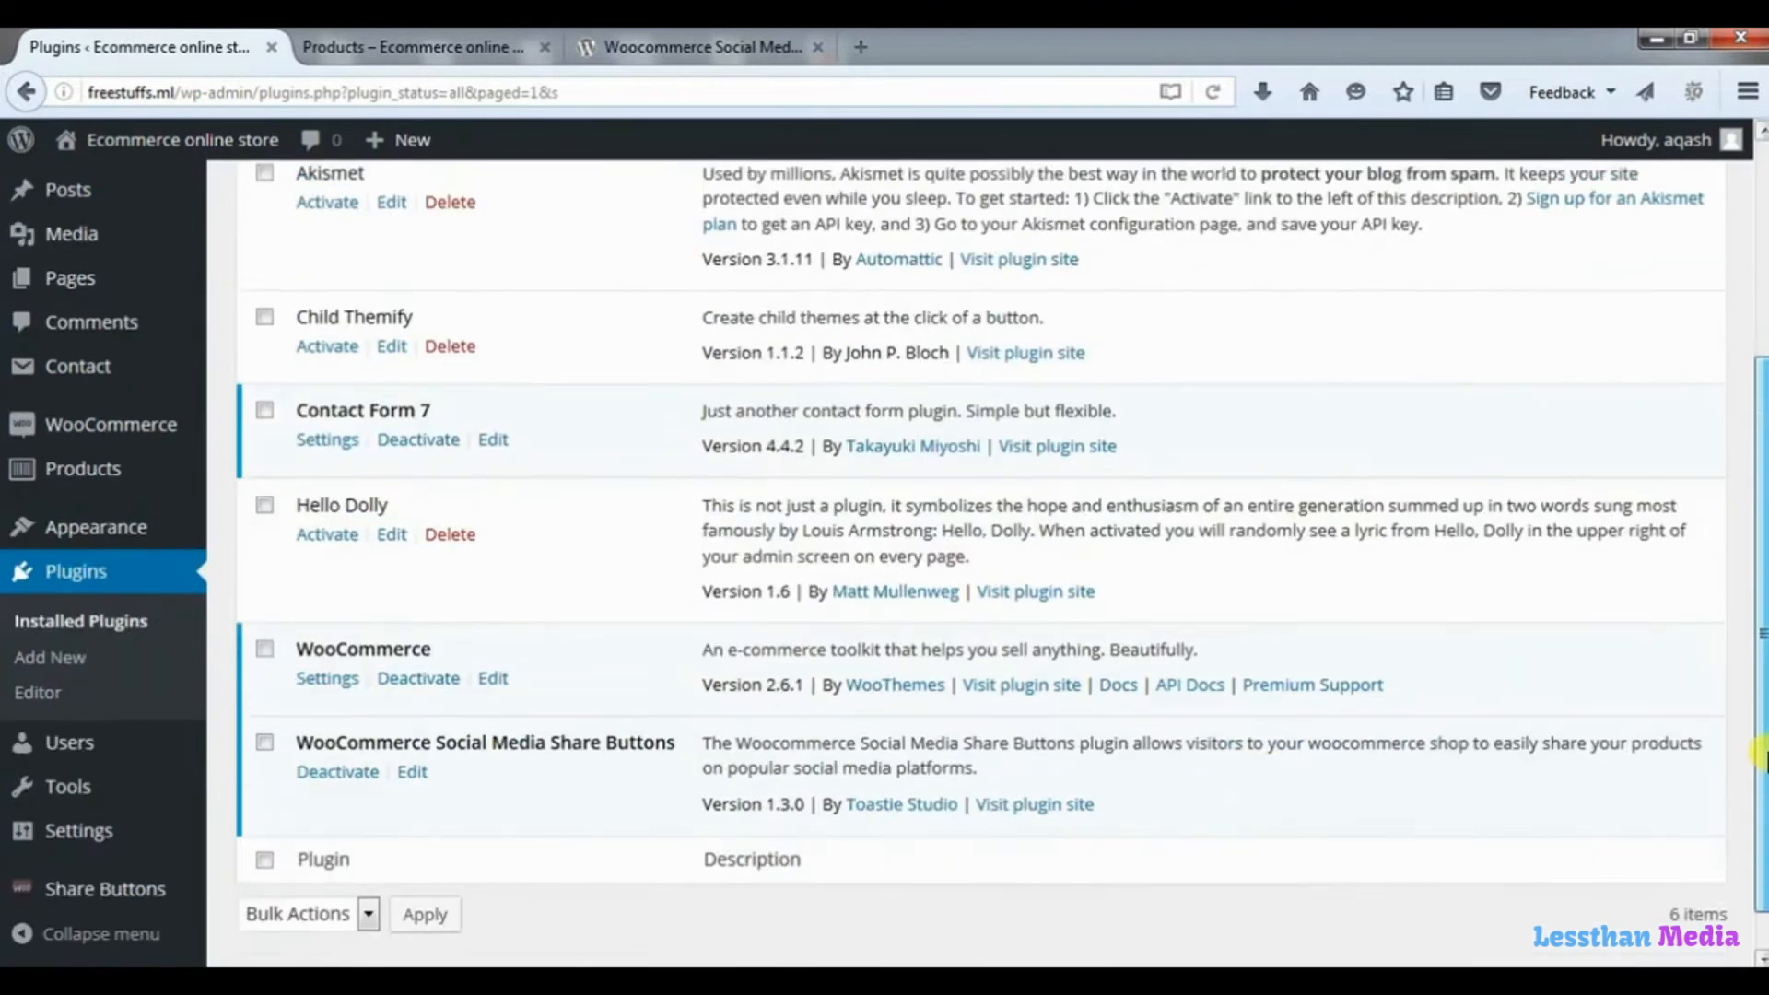
left_click(117, 900)
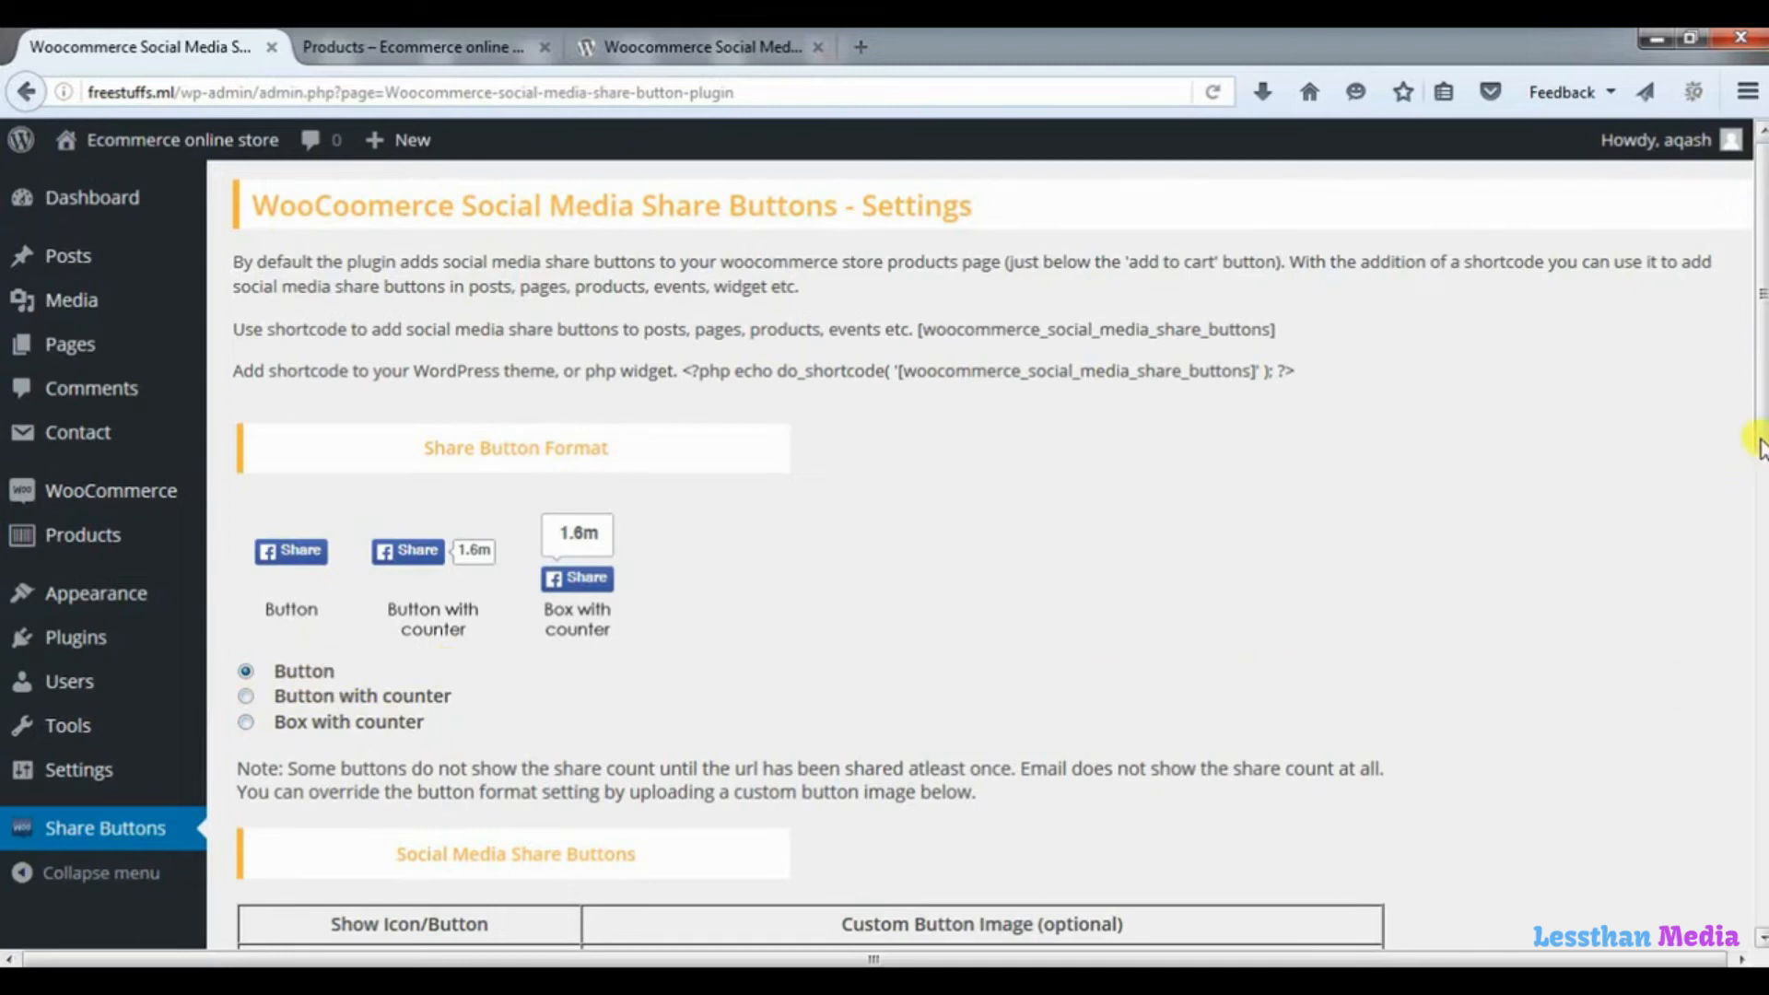
Enable the Google Plus, Tumblr, StumbleUpon and VKontakte share buttons alongside the existing ones and save the plugin settings.
left_click_drag(1761, 466, 1761, 757)
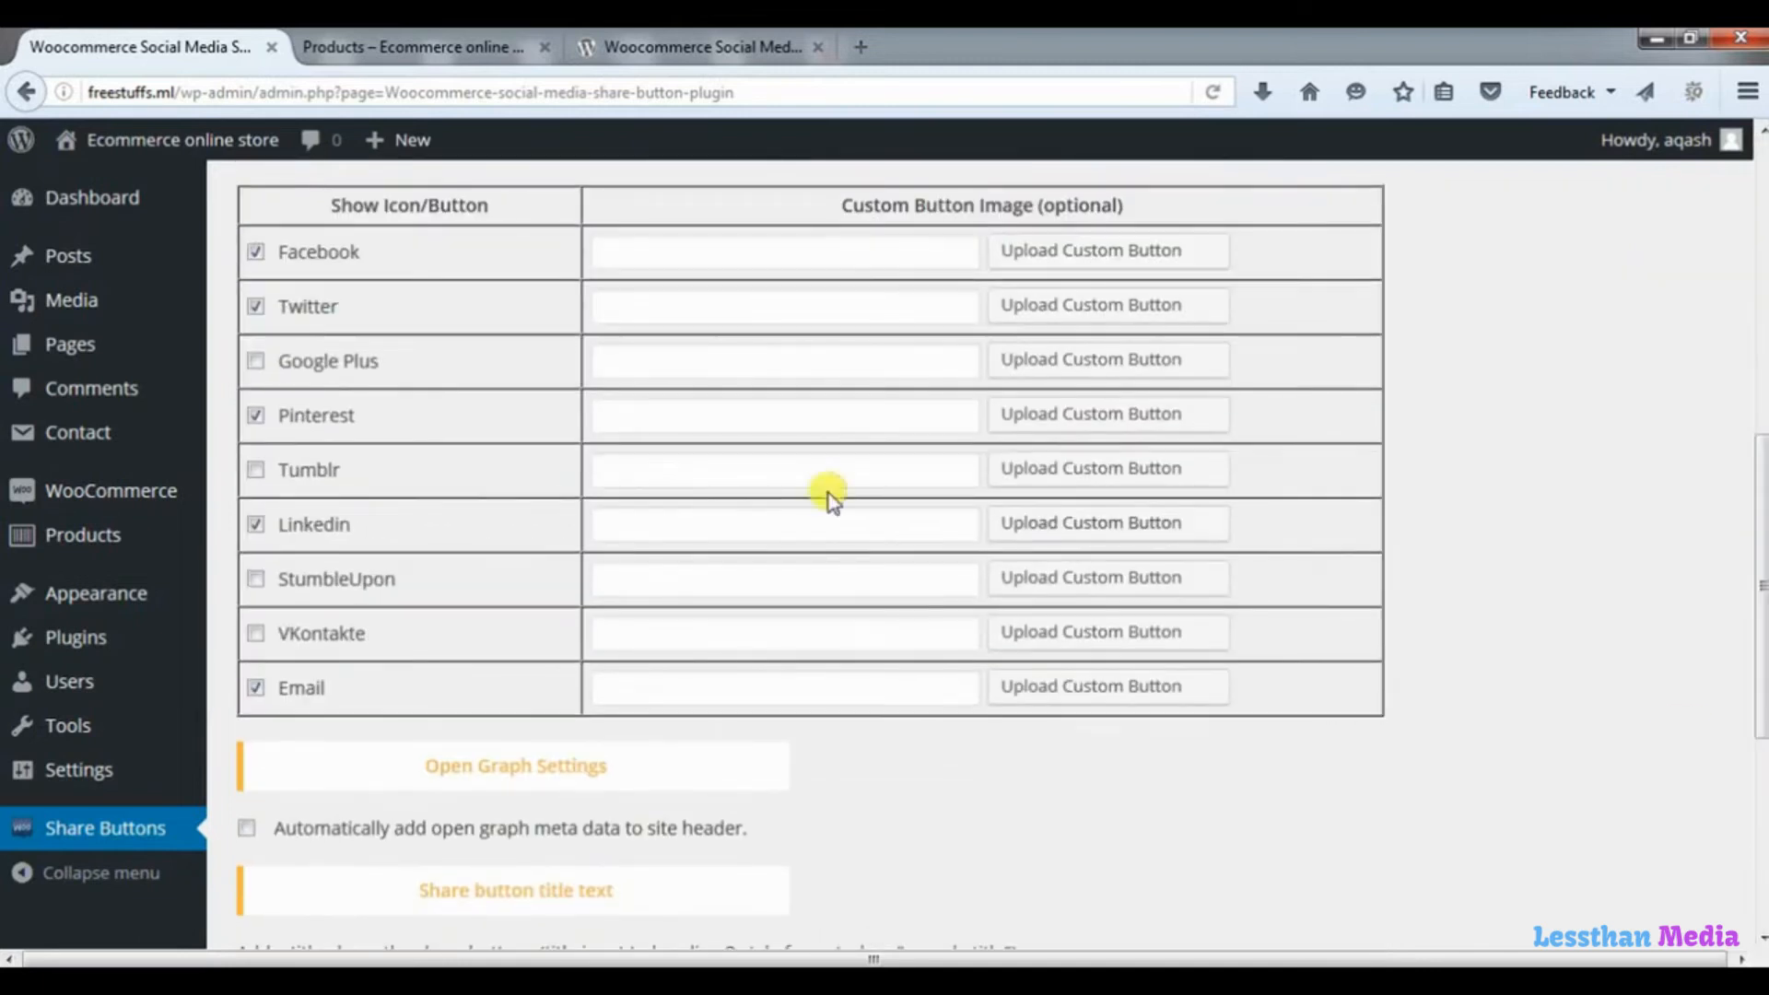
left_click(257, 253)
left_click(256, 362)
left_click(256, 524)
left_click(255, 469)
left_click(255, 582)
left_click(255, 634)
left_click_drag(1761, 543, 1760, 756)
left_click(290, 790)
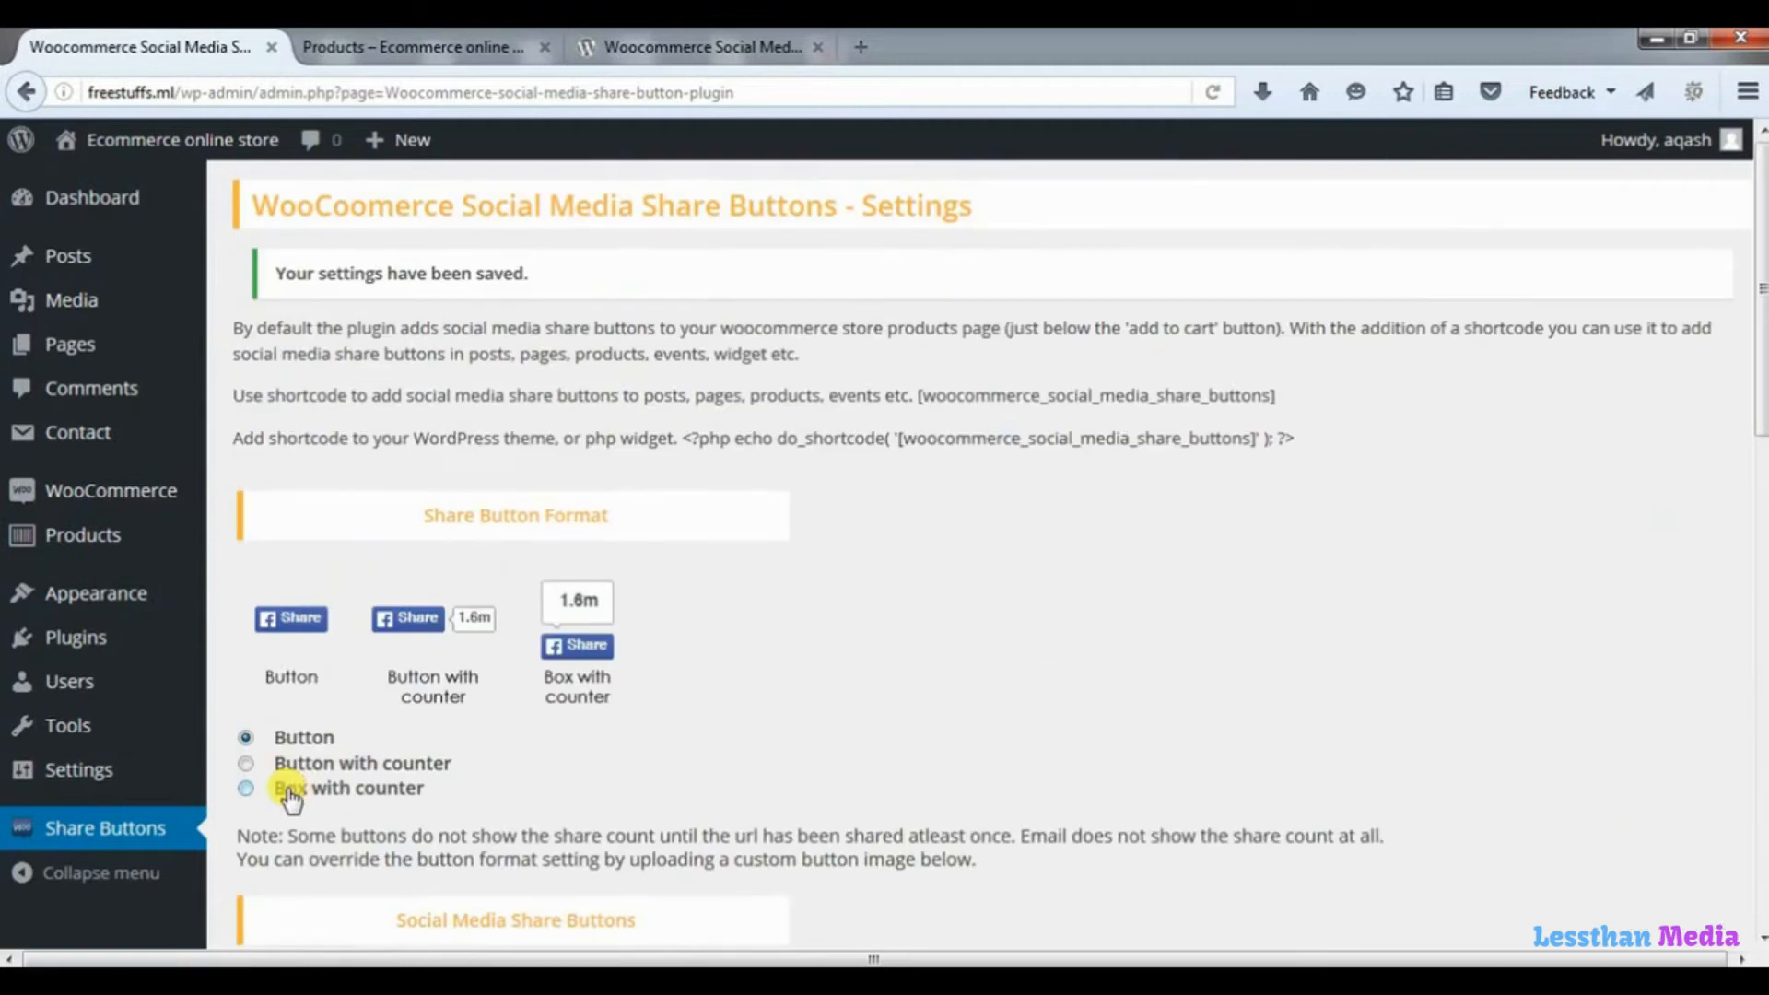
Open the Ladies Hand bag product page from the shop and examine the share buttons near its add-to-cart area.
left_click(400, 44)
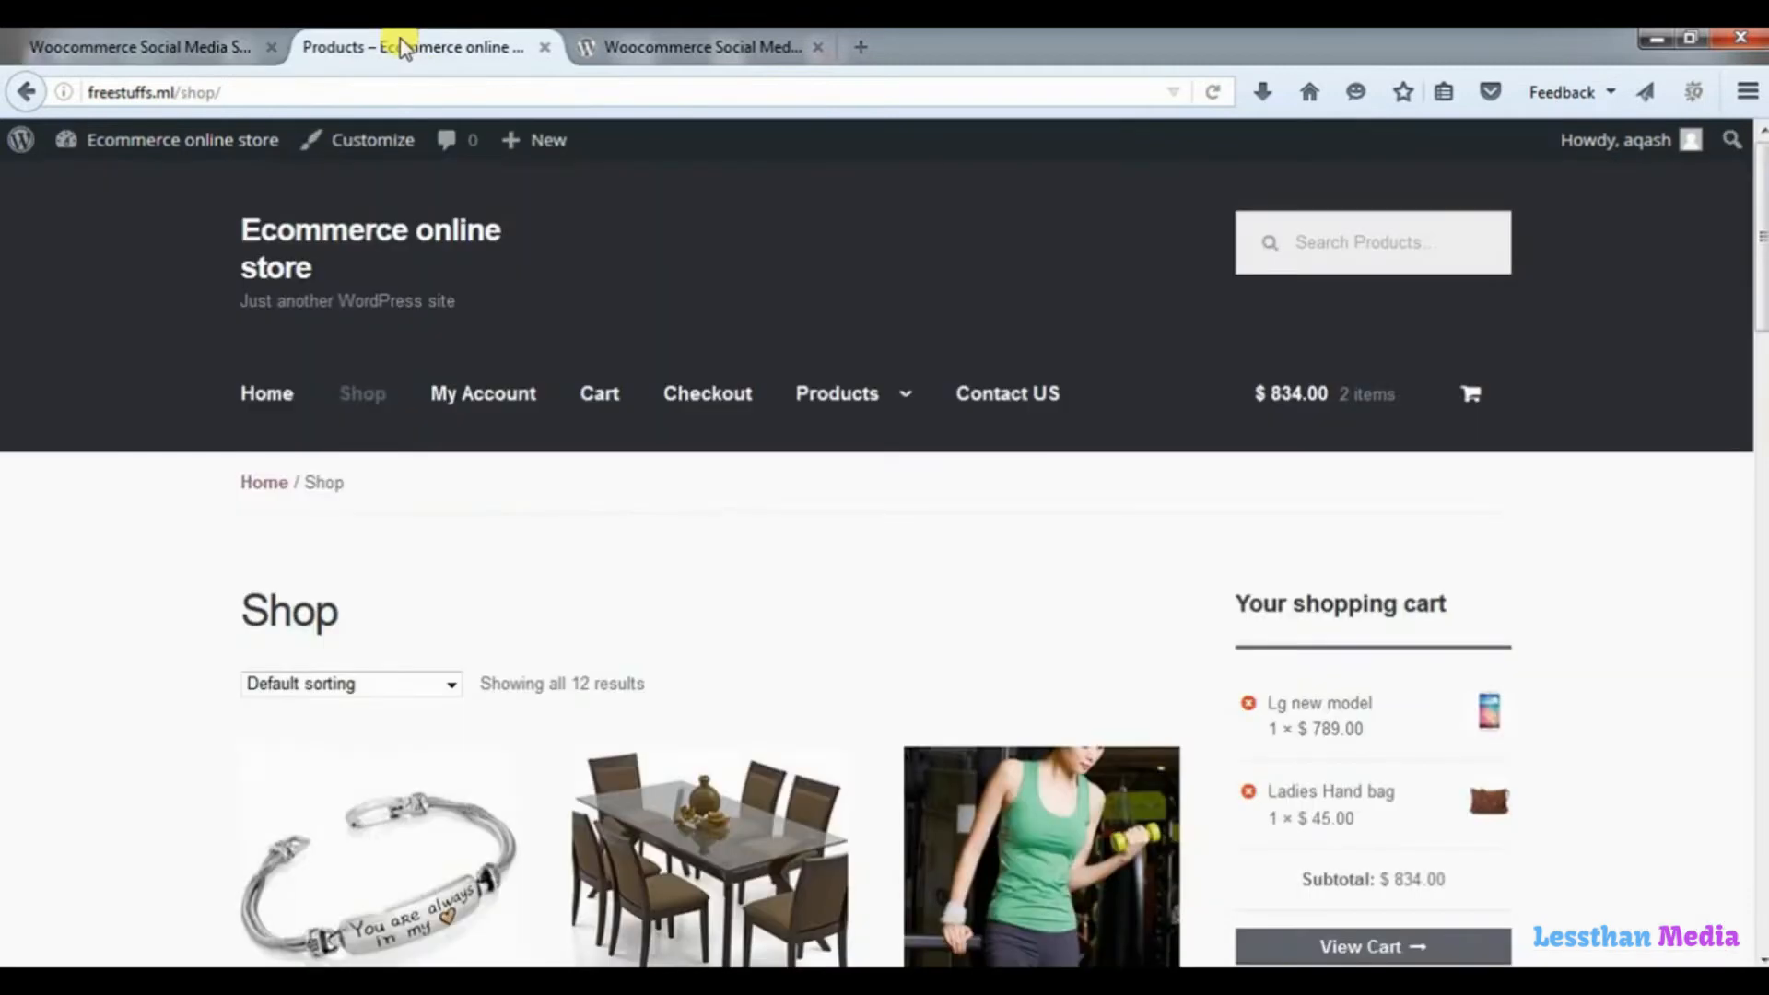
left_click_drag(1763, 246, 1699, 454)
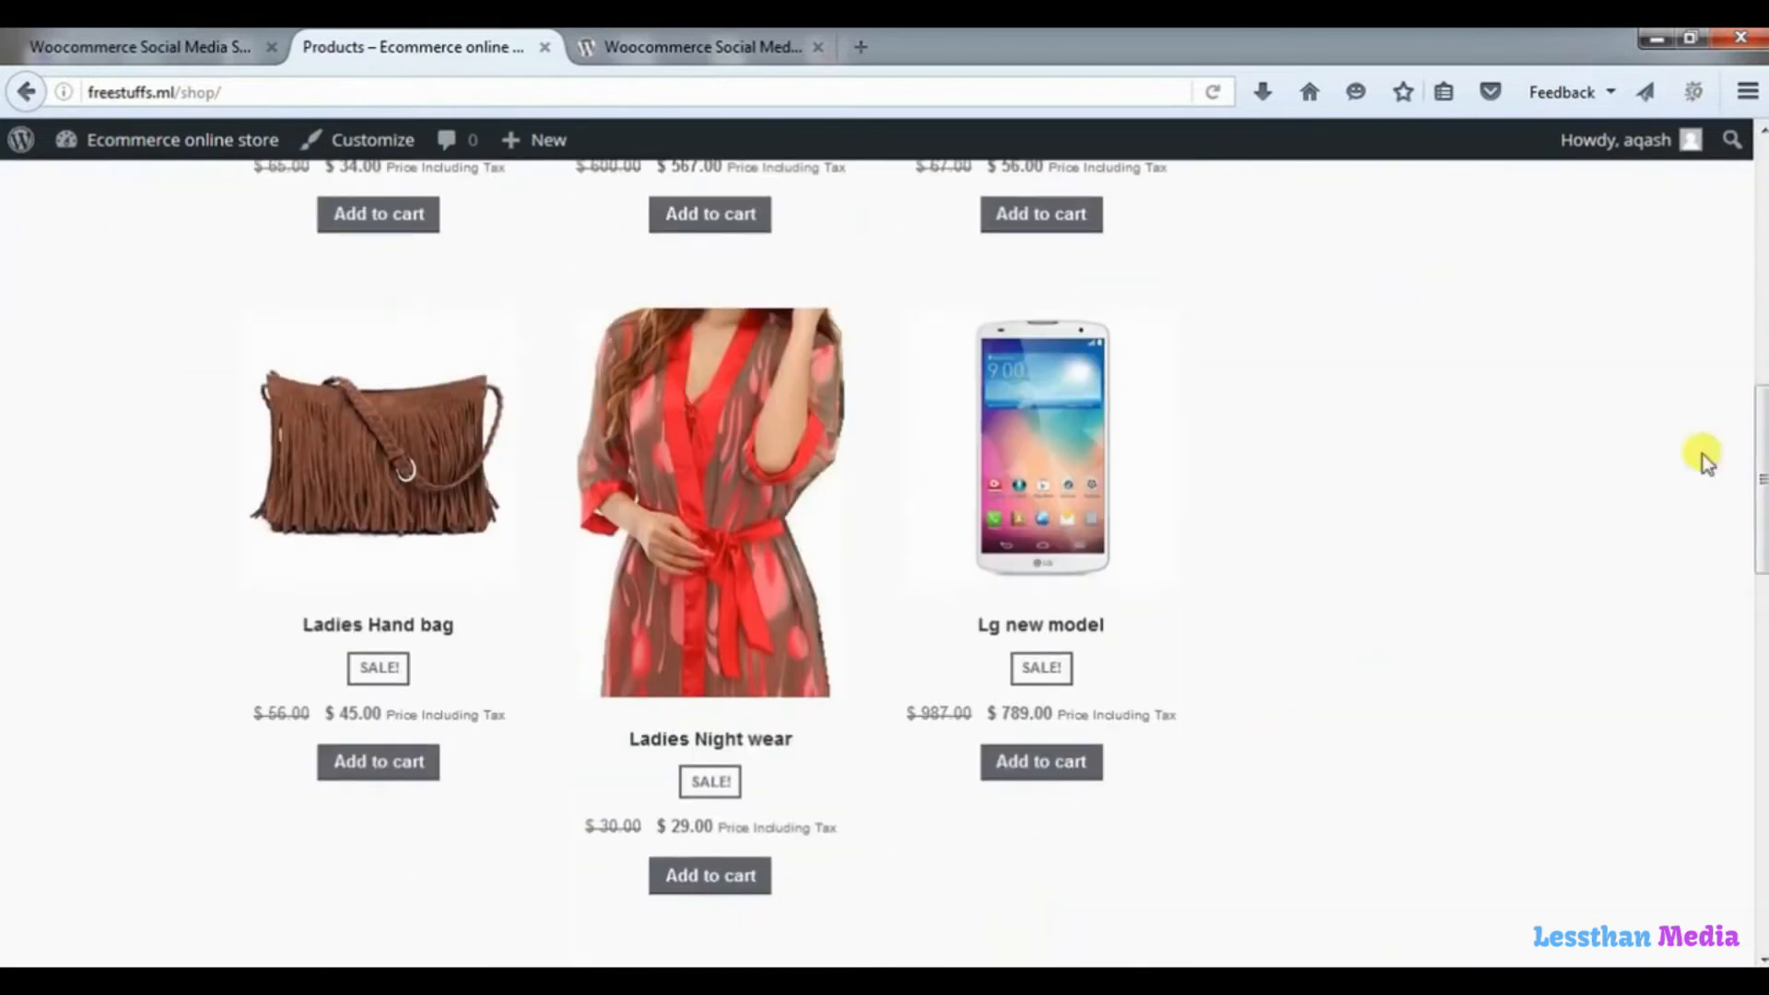
left_click(402, 447)
mouse_move(1417, 376)
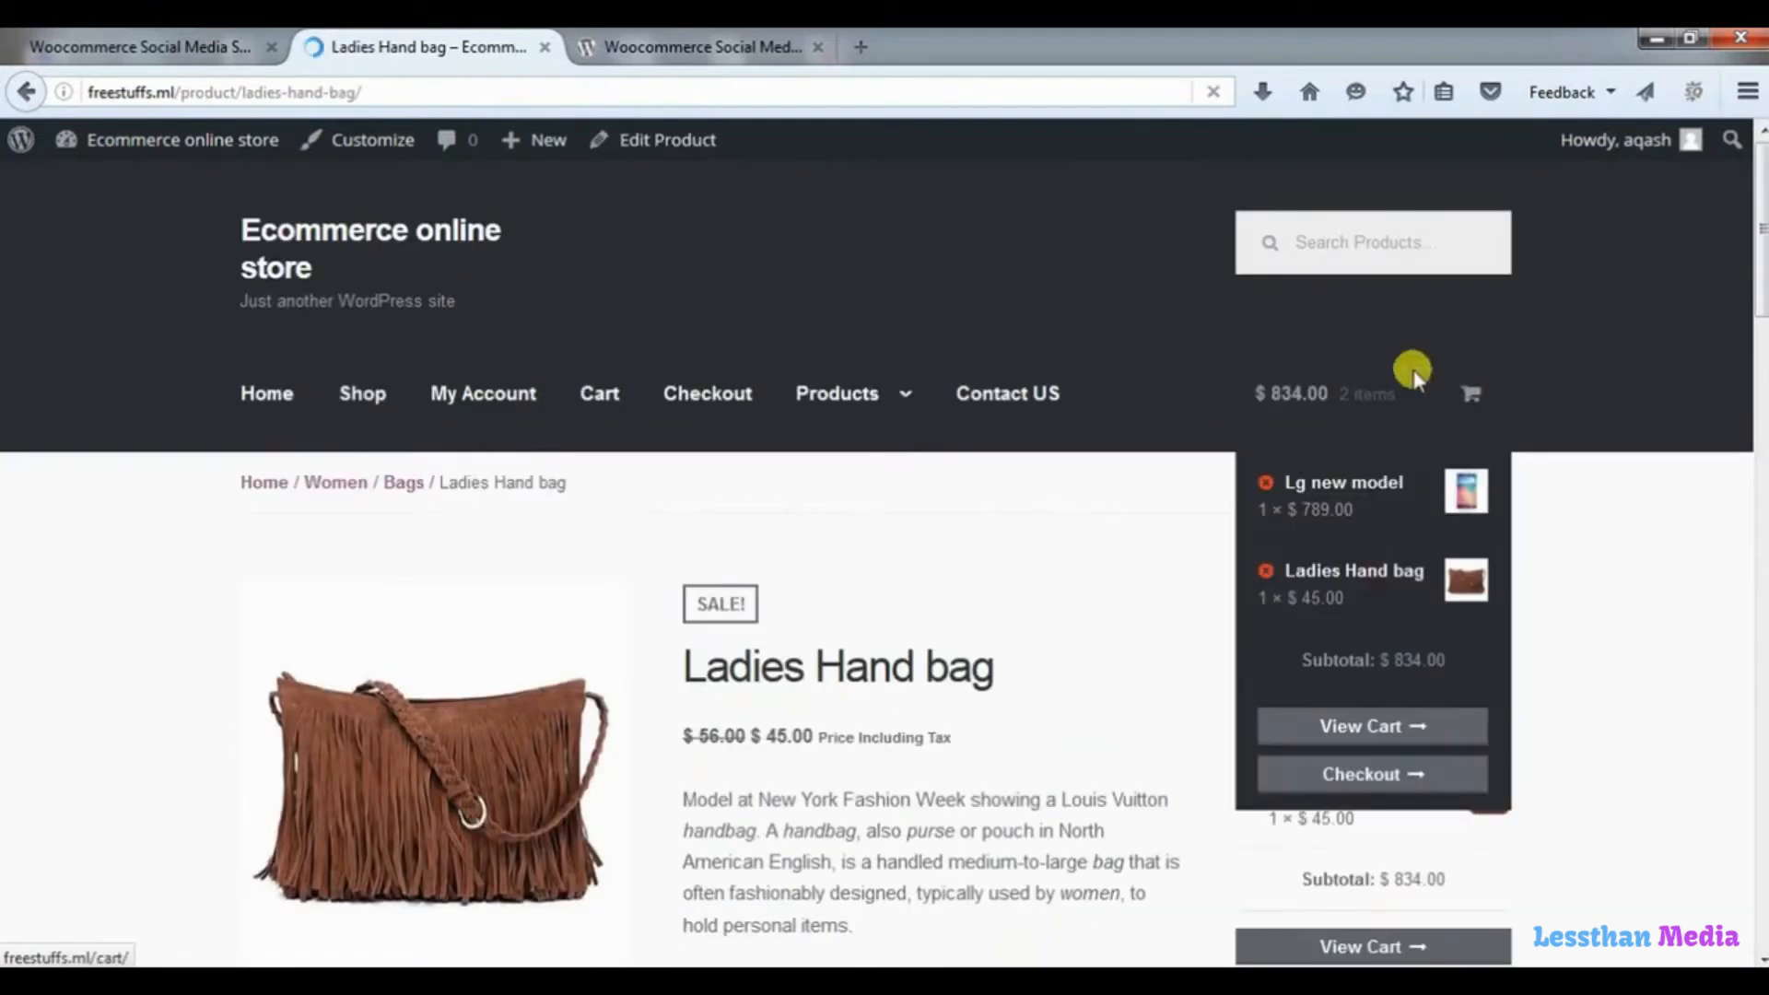
left_click_drag(1756, 253, 1757, 415)
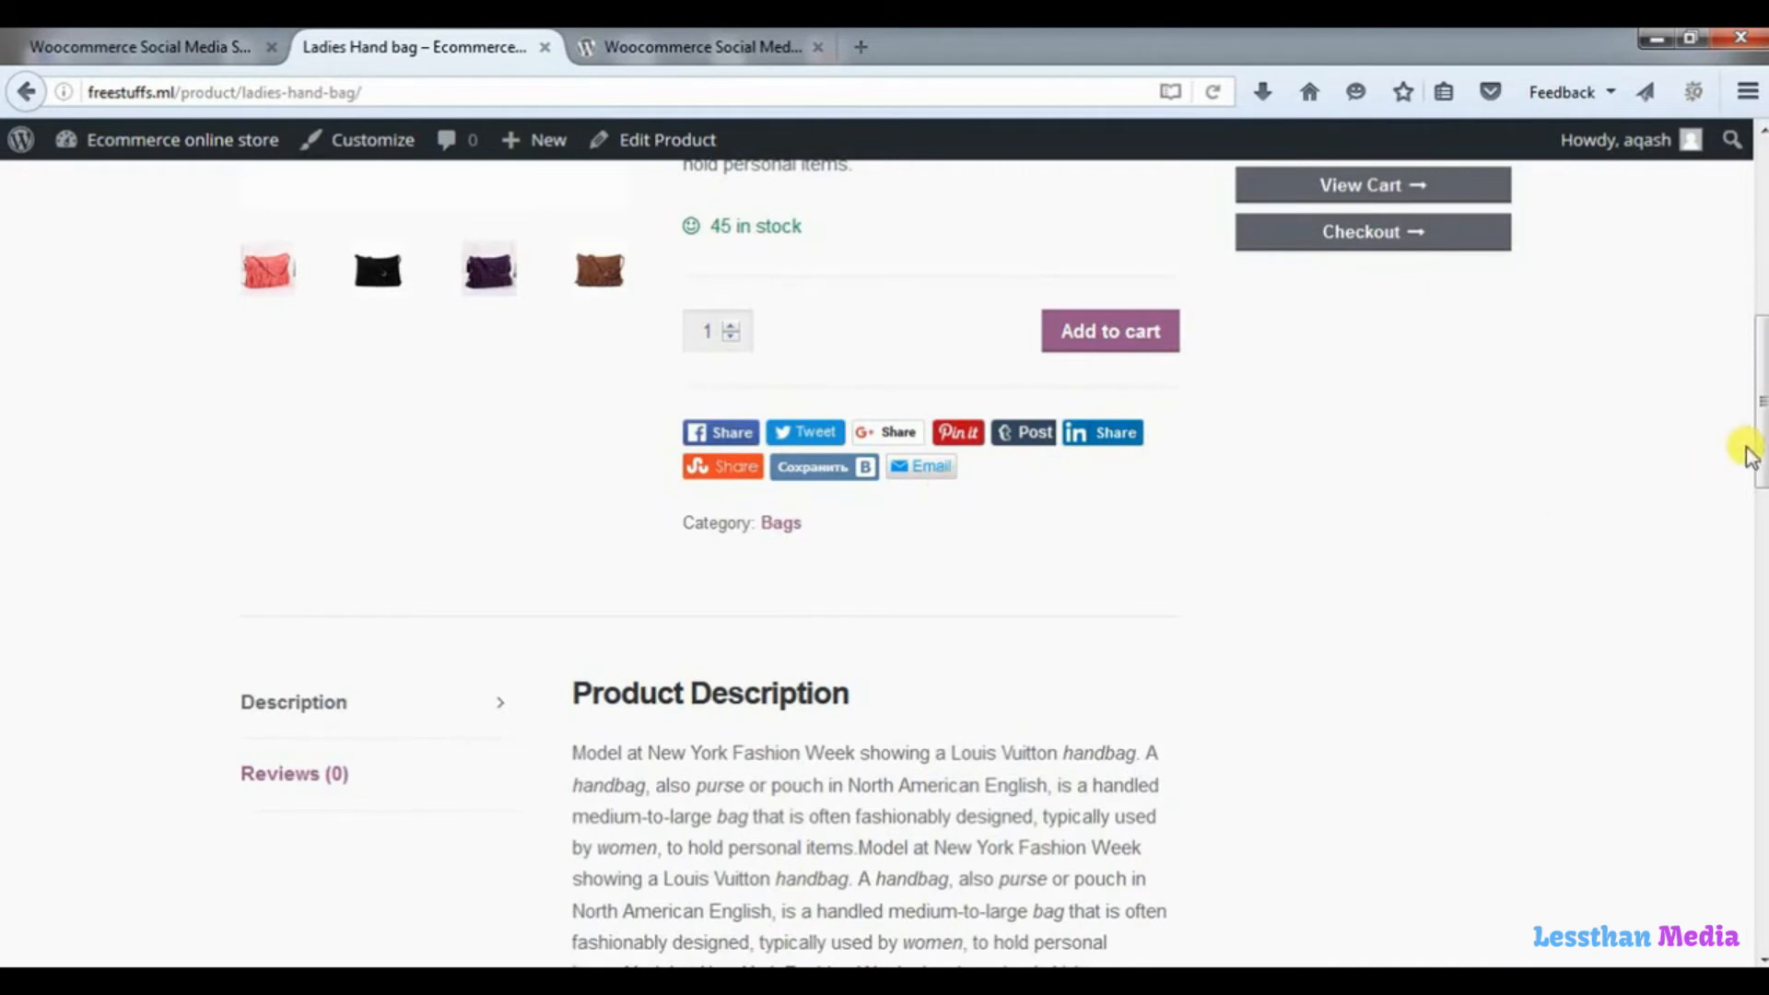
left_click_drag(1757, 446, 1757, 258)
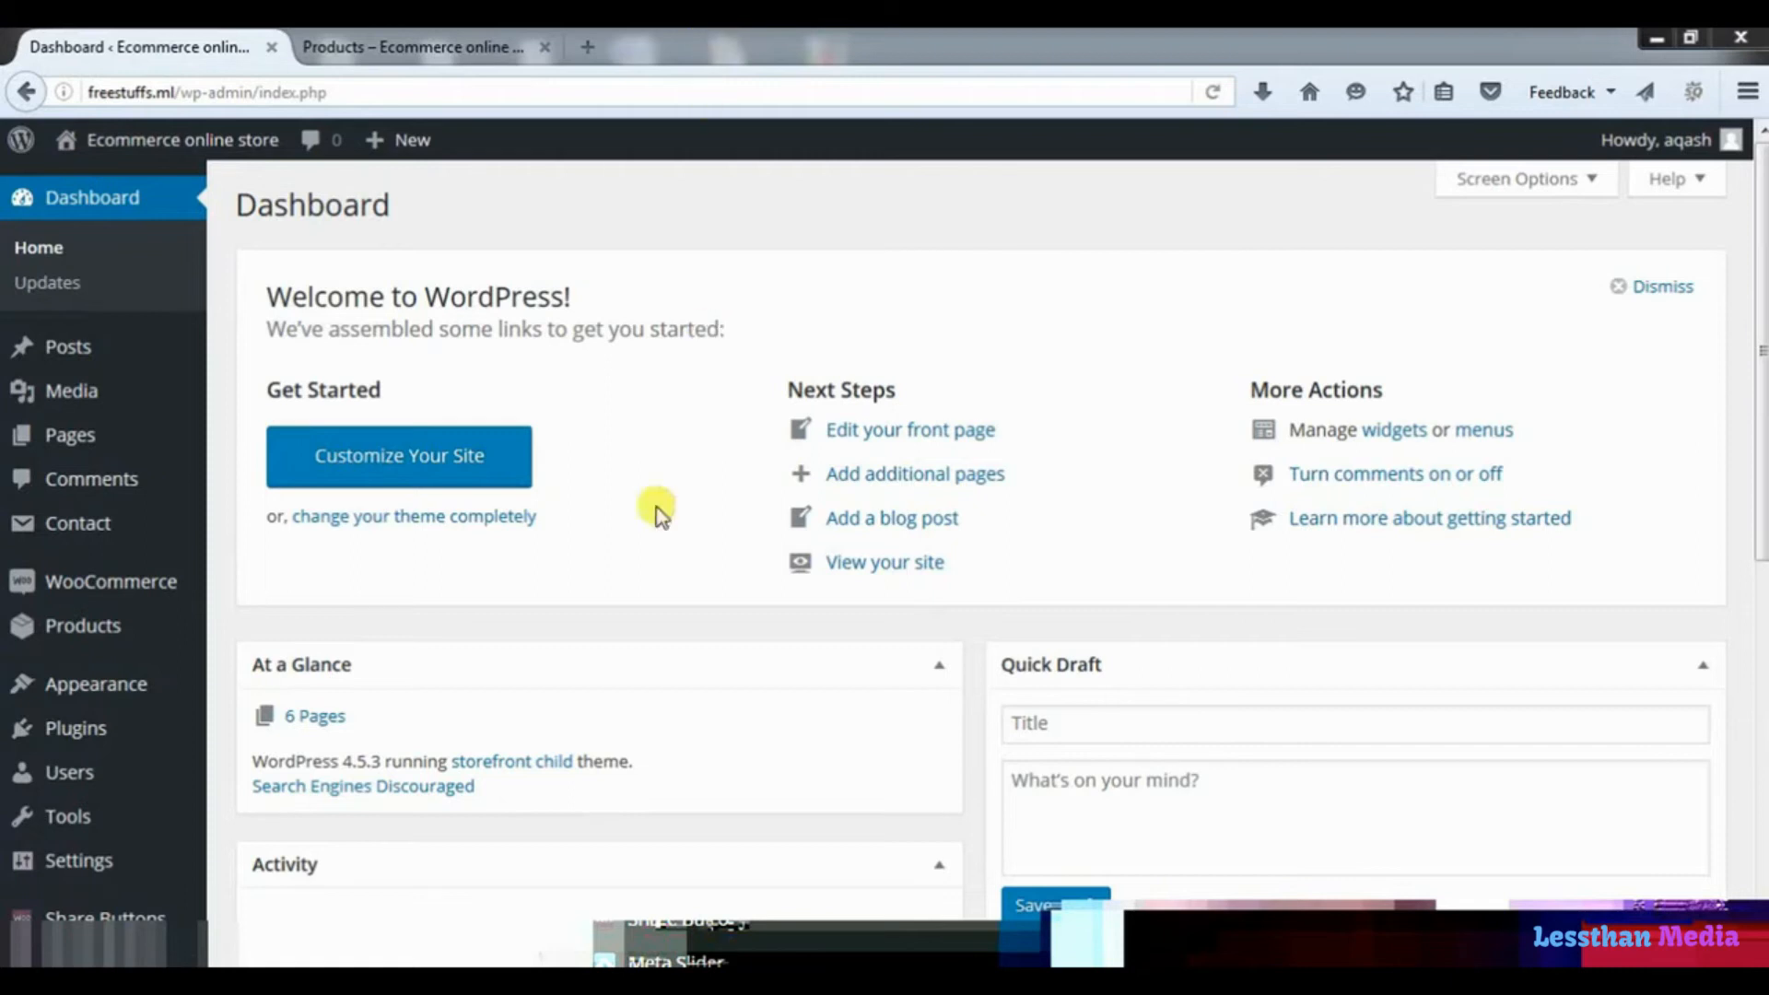
Open the Widgets management page in the store's admin area.
mouse_move(208, 689)
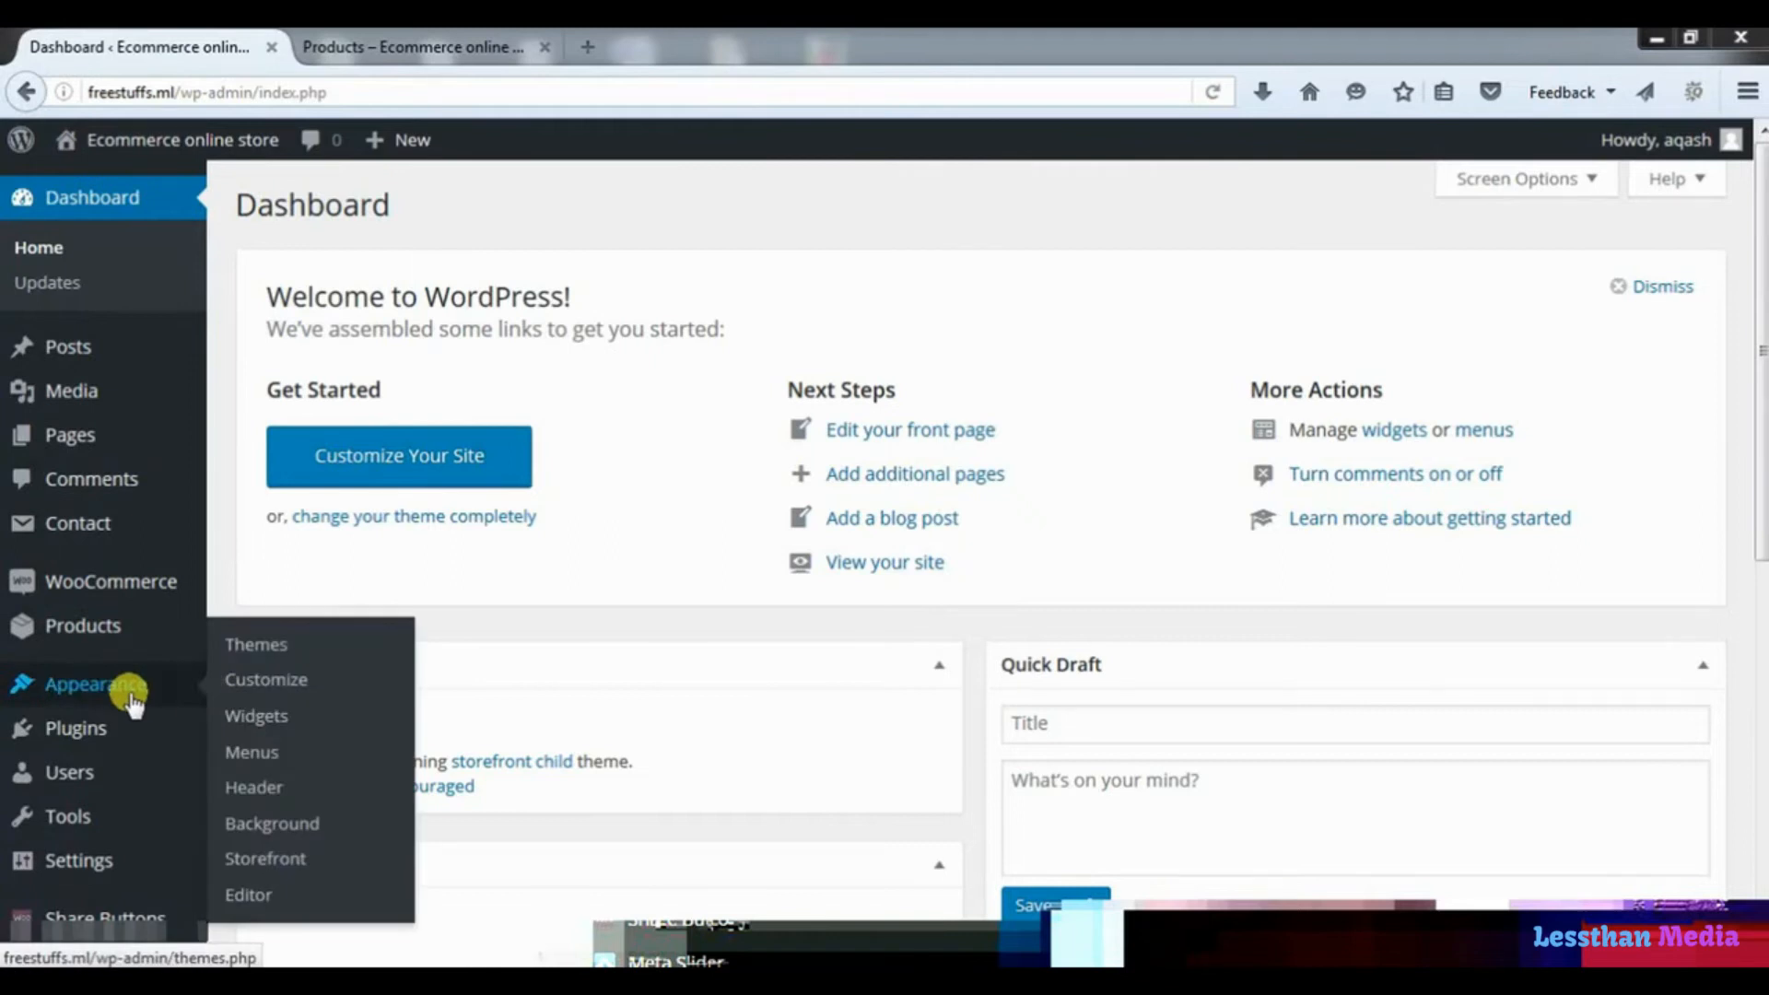
left_click(276, 721)
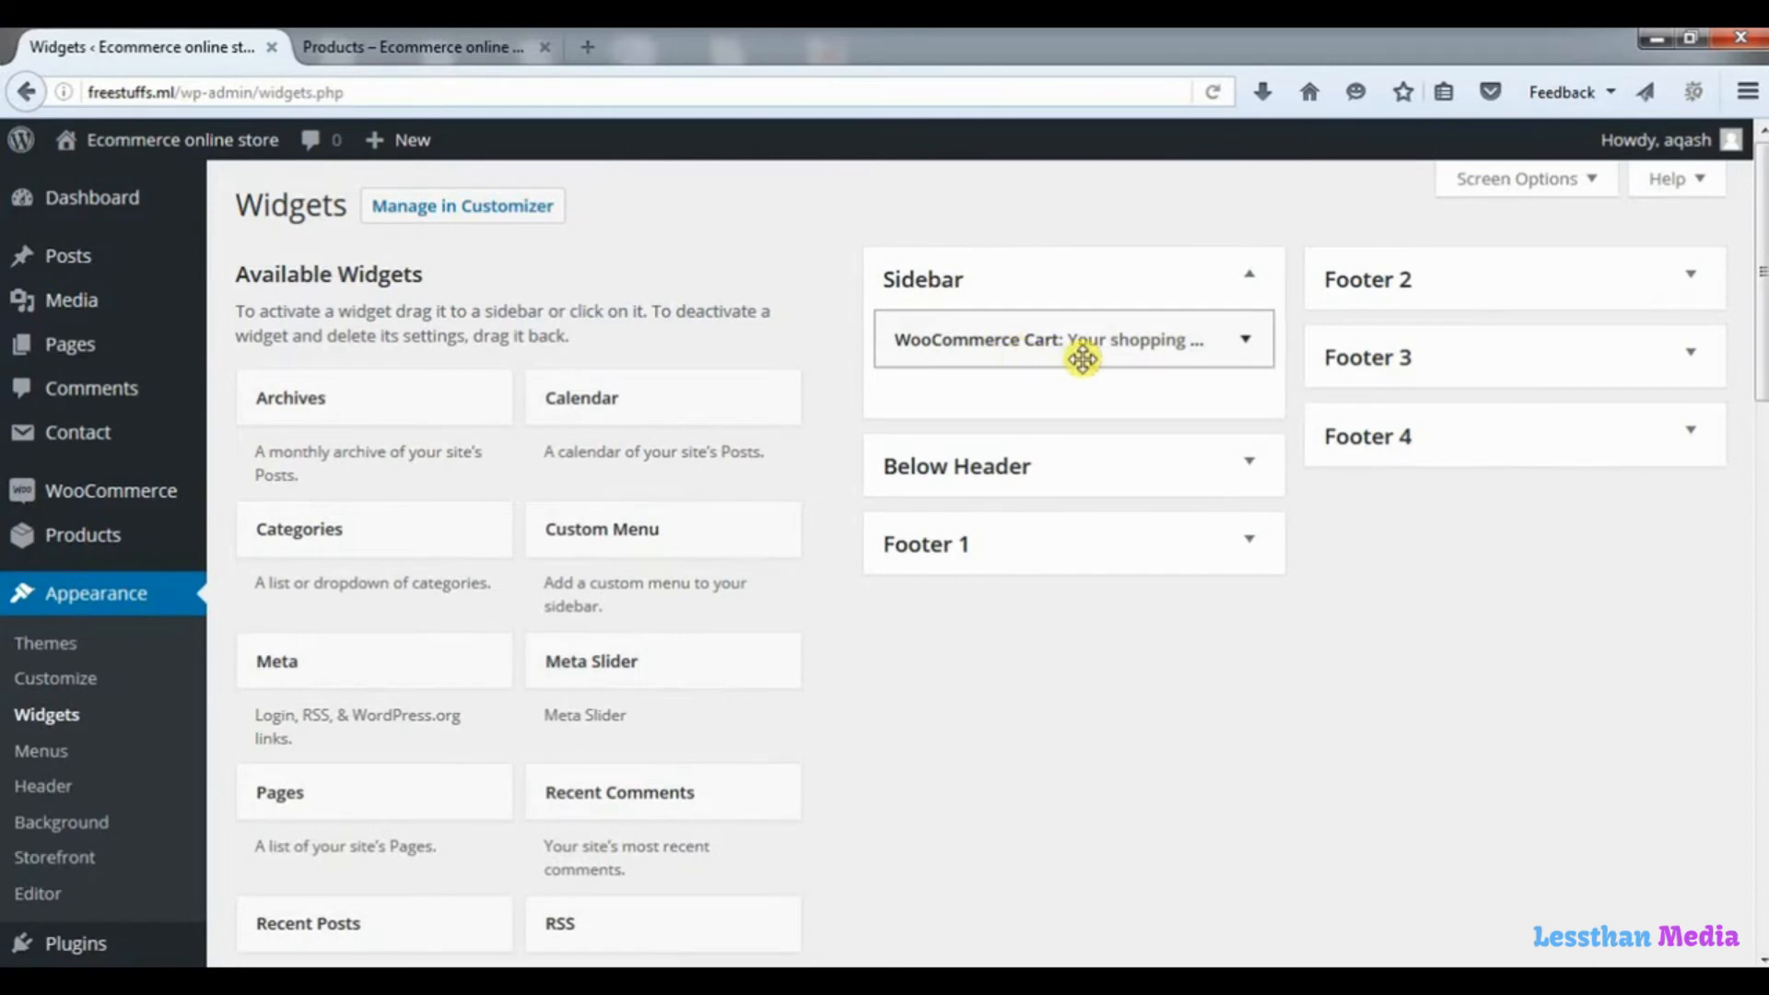
Examine the shop page's header, sidebar and footer regions where widgets can be placed.
left_click(454, 47)
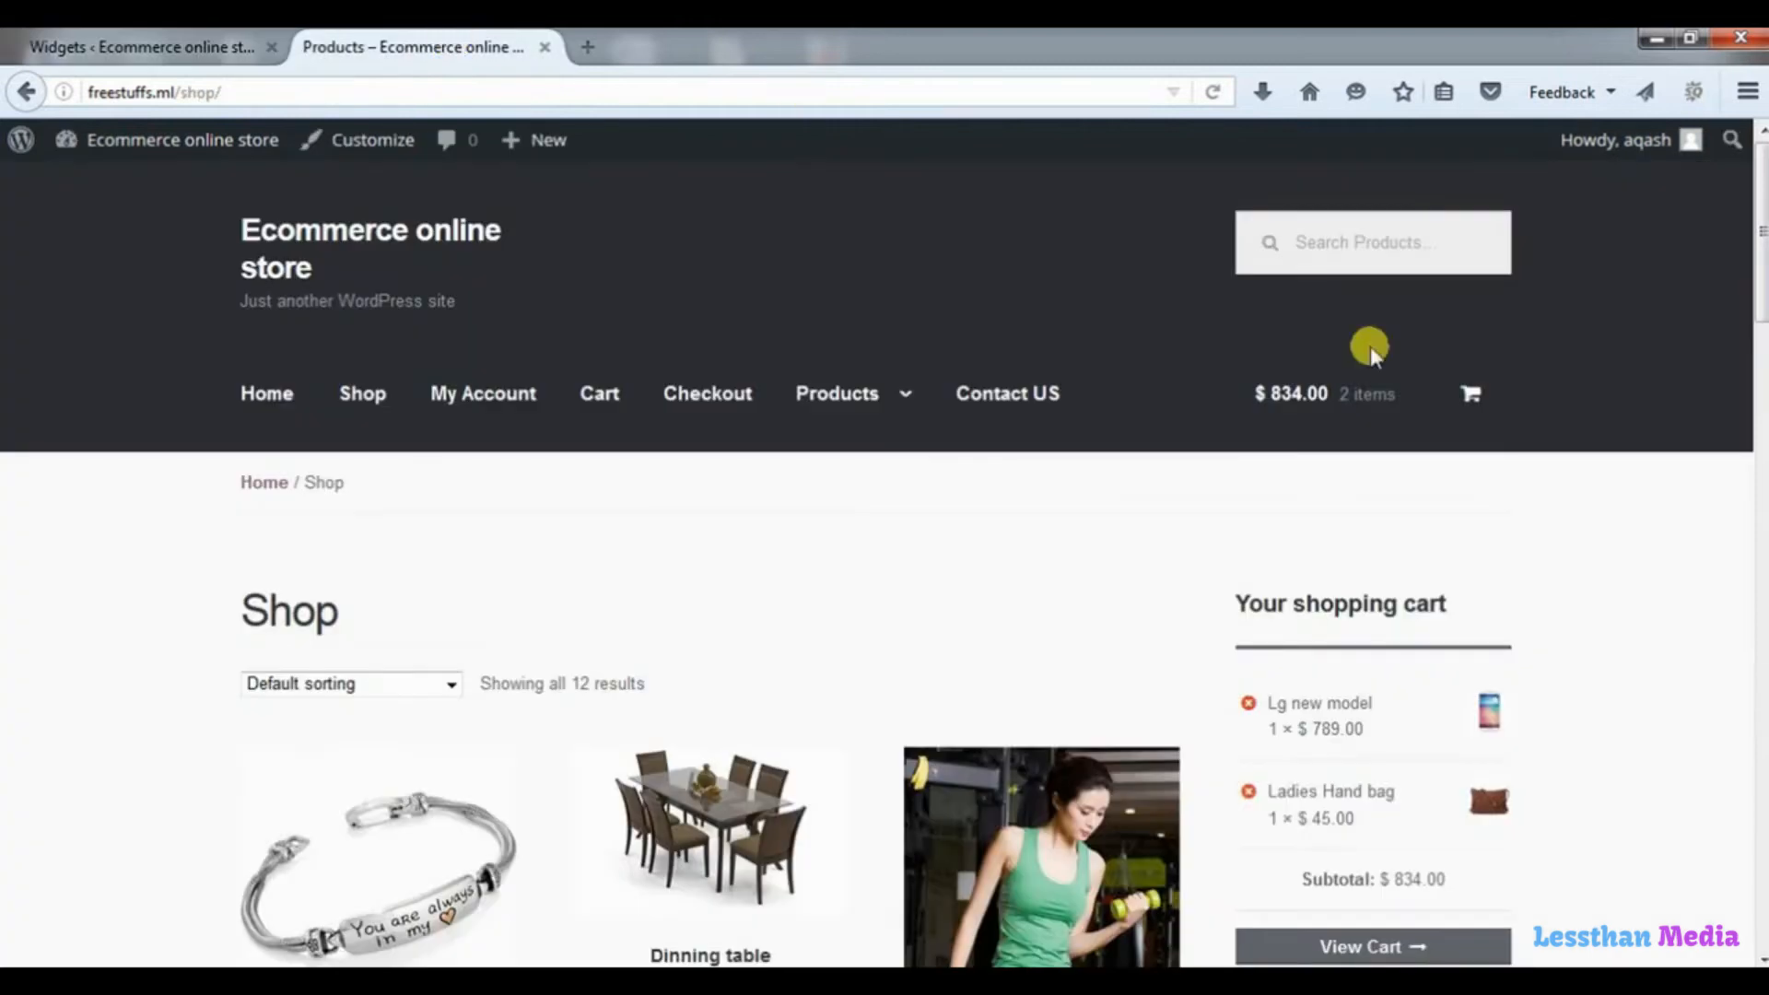
scroll(1758, 247, "down", 3)
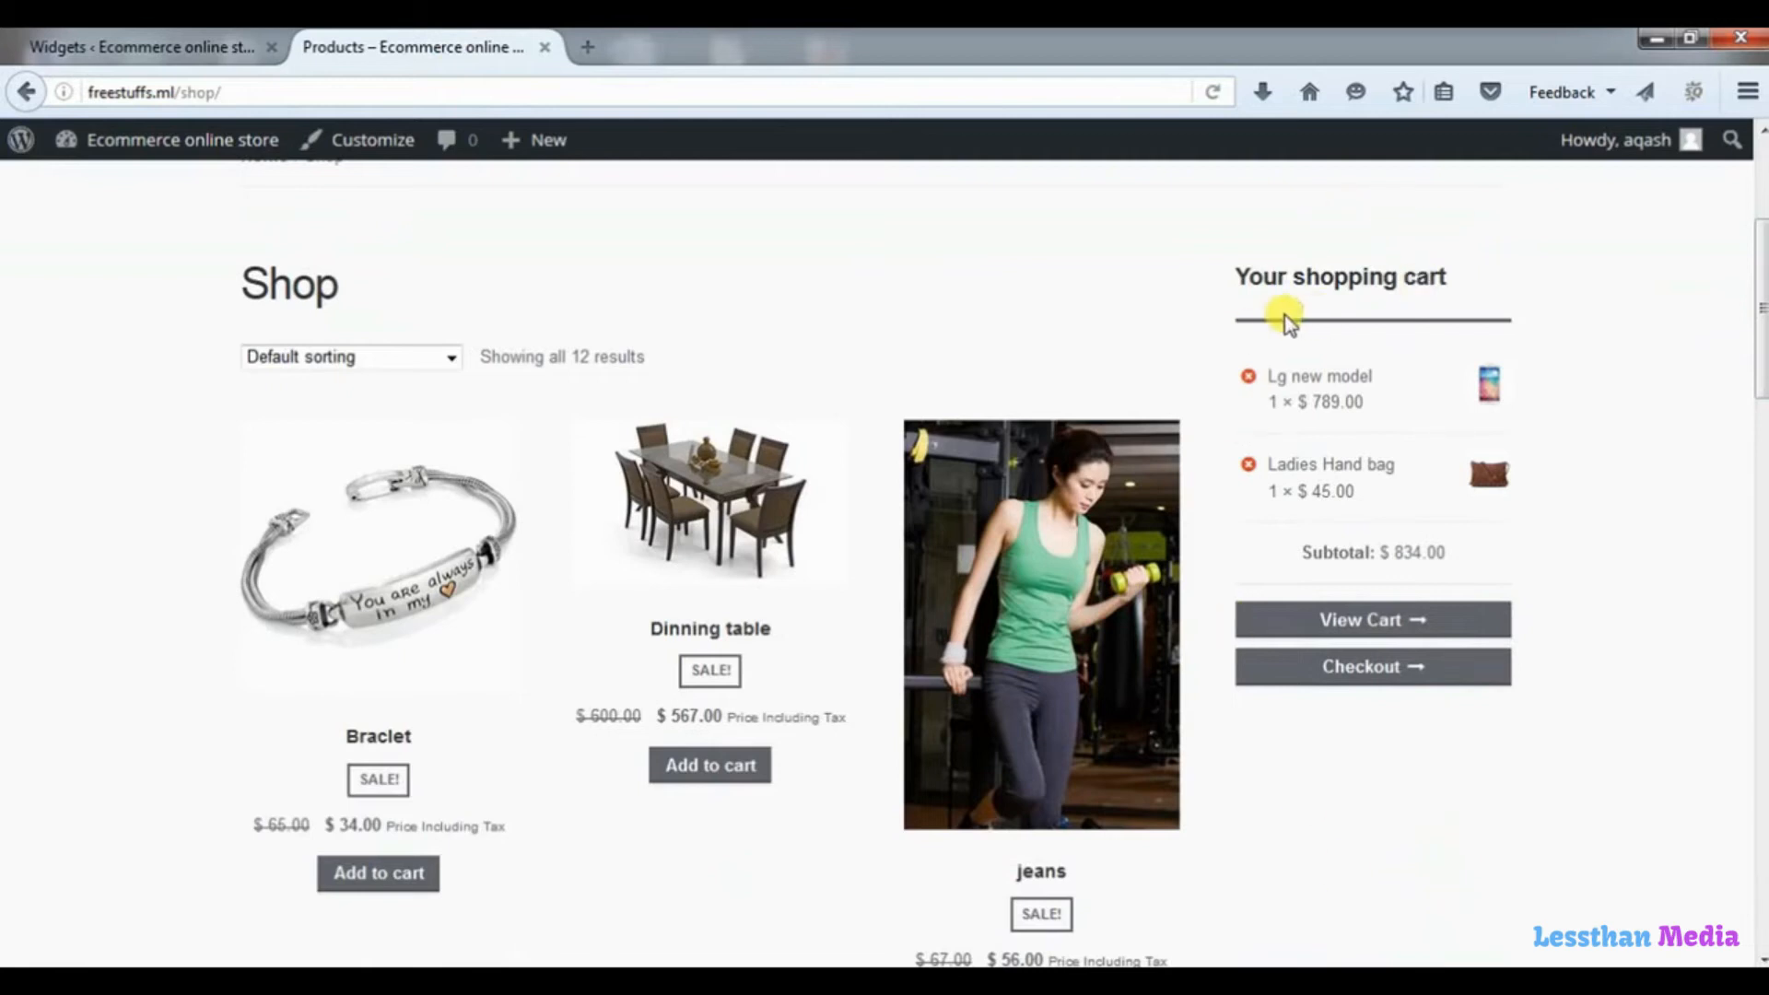
left_click_drag(1758, 276, 1760, 922)
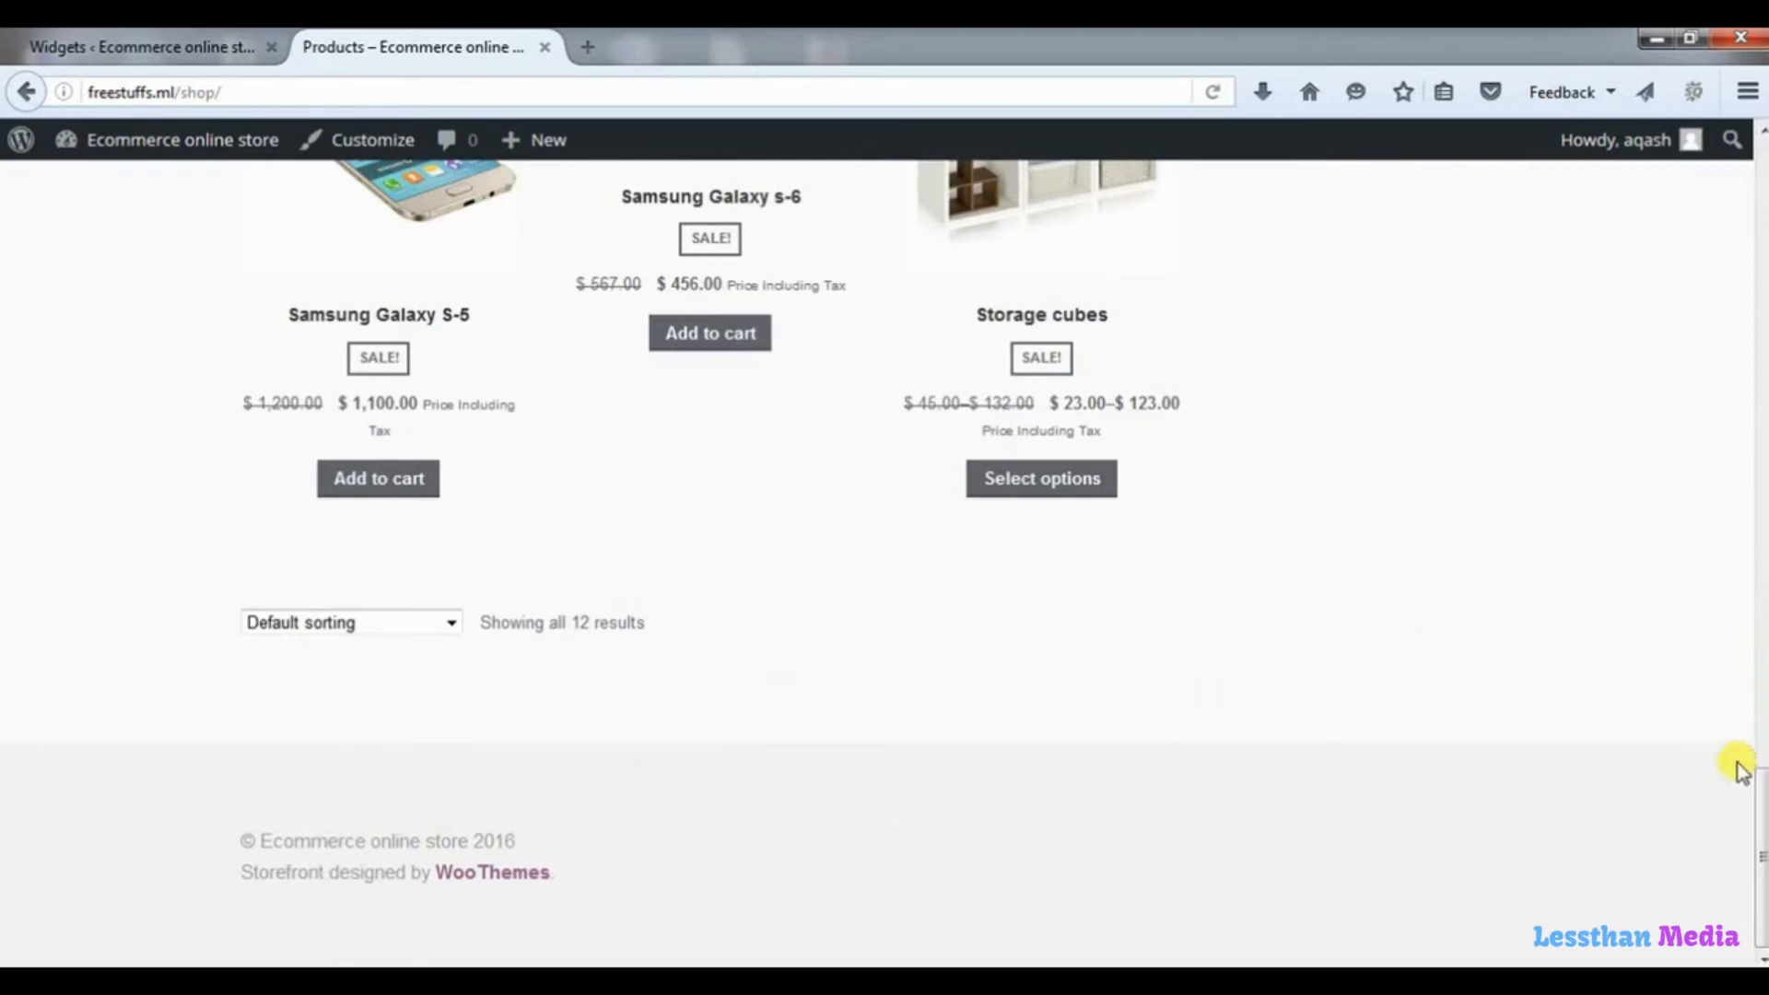
left_click_drag(1760, 797, 1707, 138)
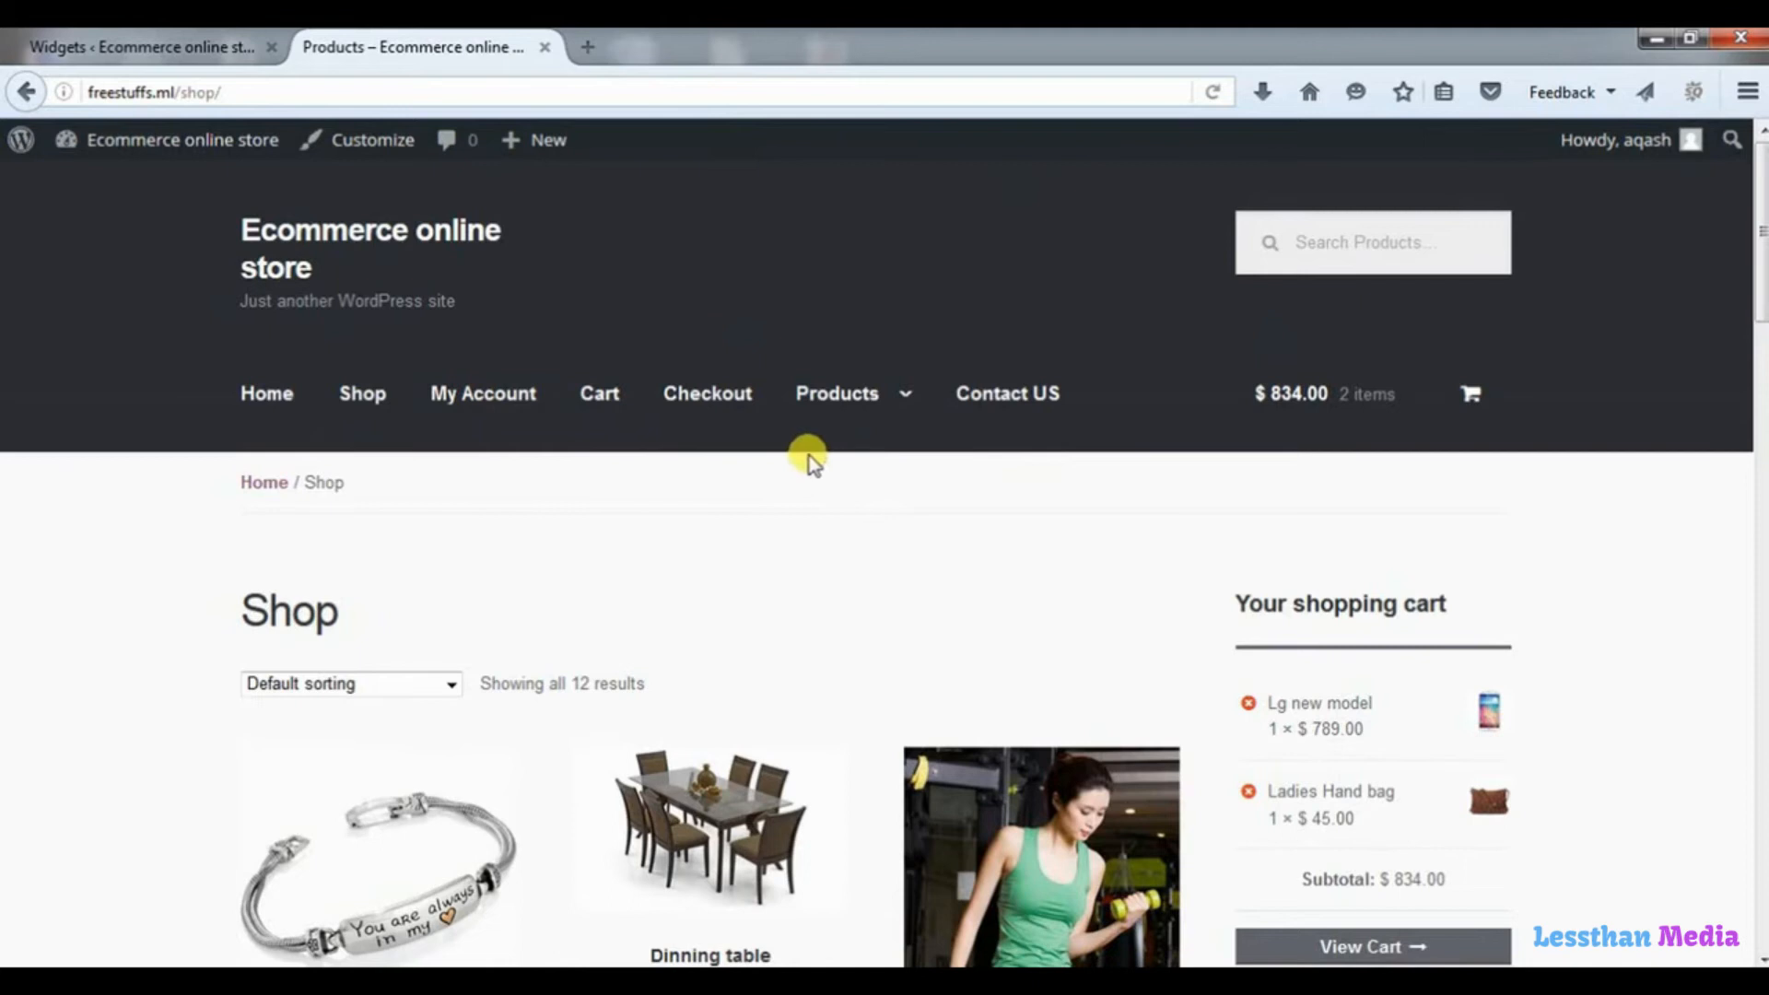
Return to the Widgets page and add a Text widget to the Below Header area.
left_click(139, 41)
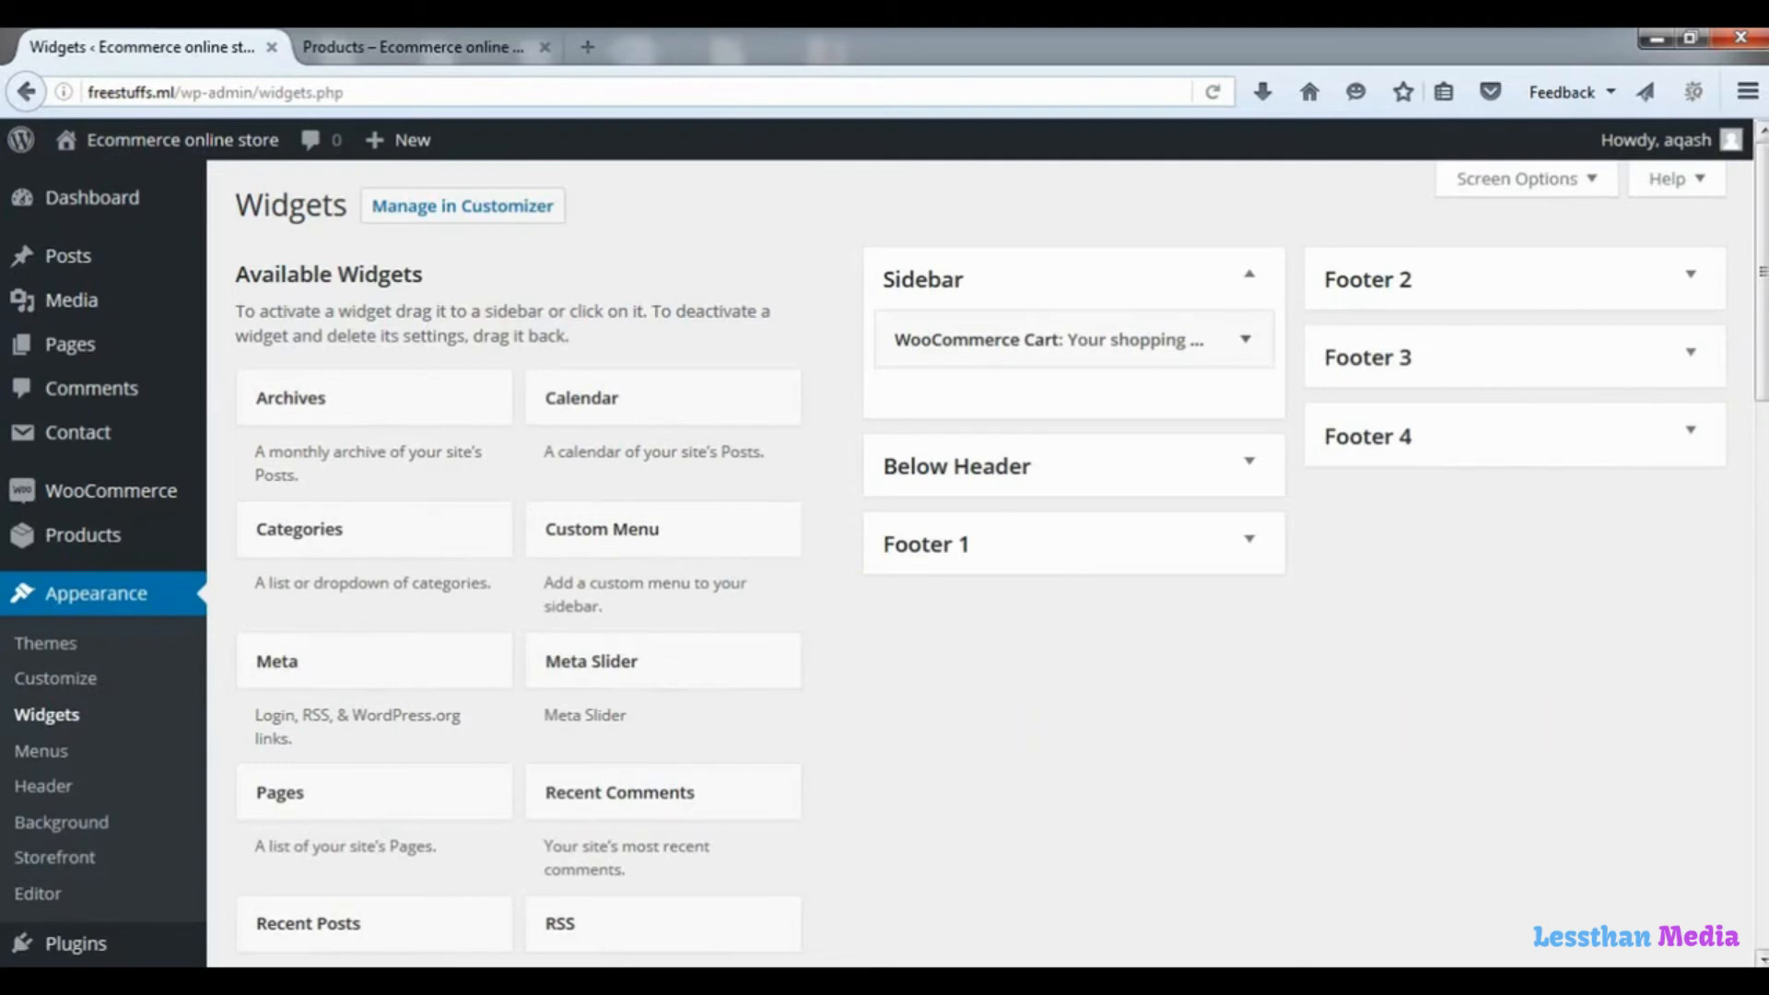
scroll(1760, 405, "down", 5)
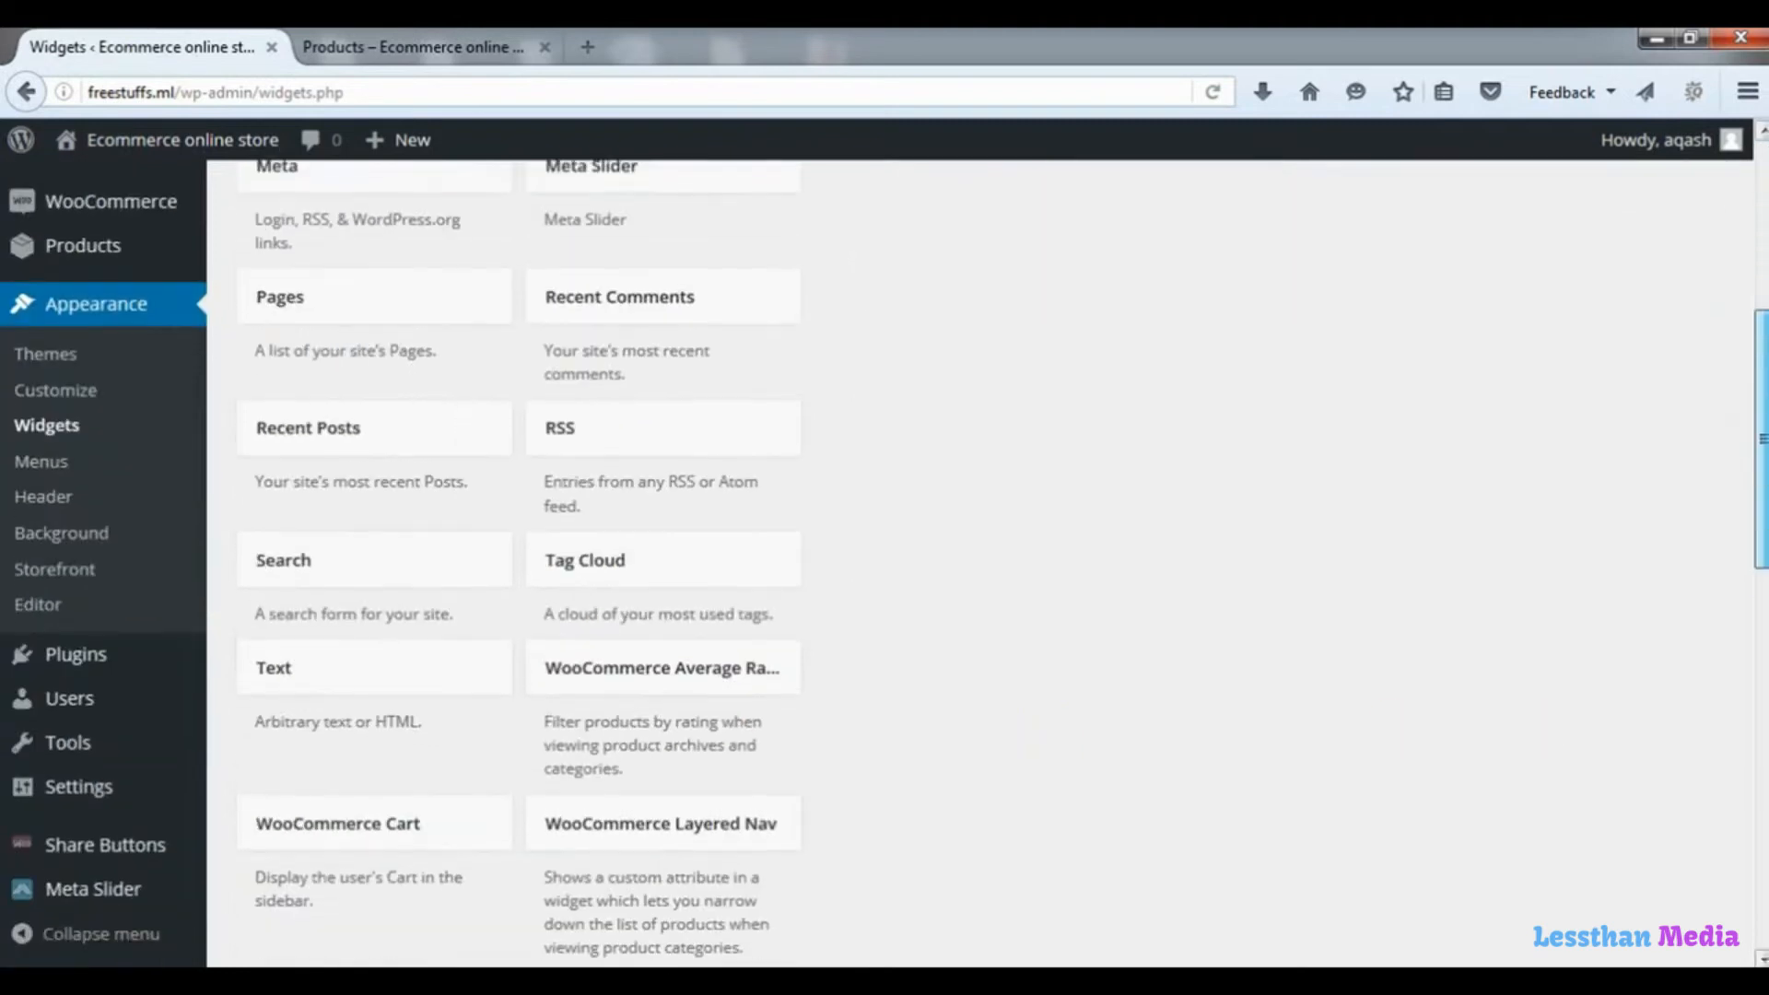
scroll(1004, 567, "down", 4)
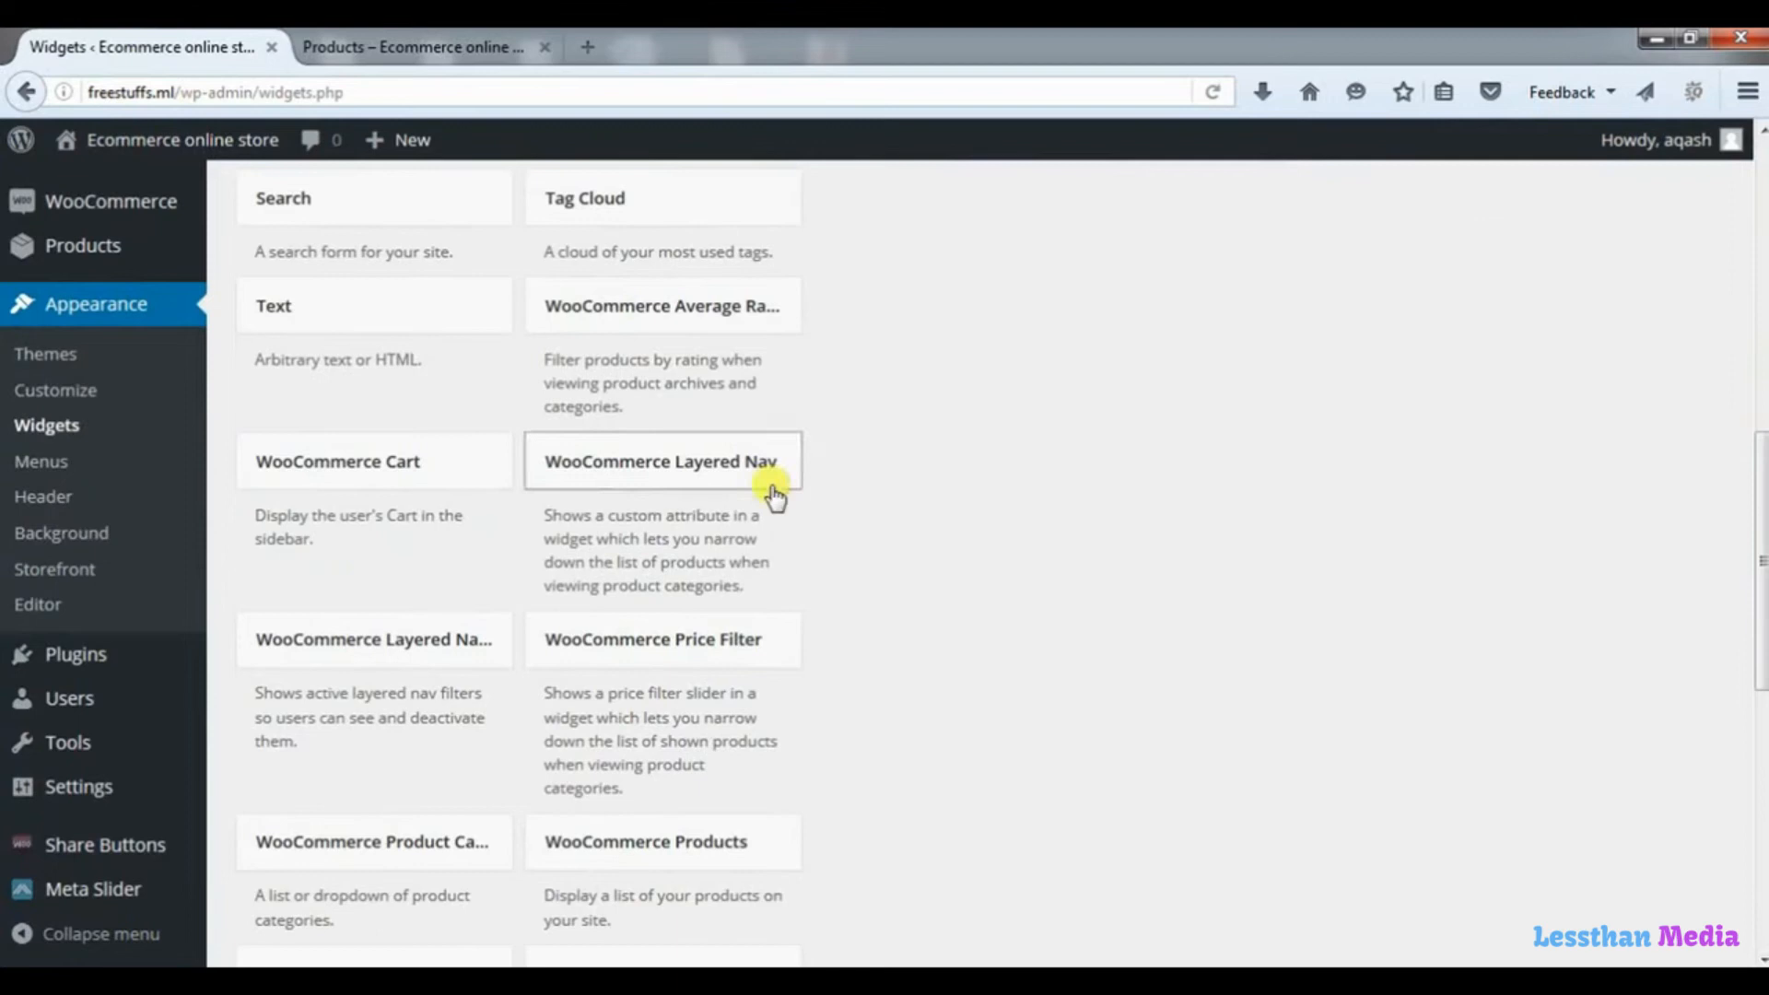
left_click_drag(387, 313, 1057, 458)
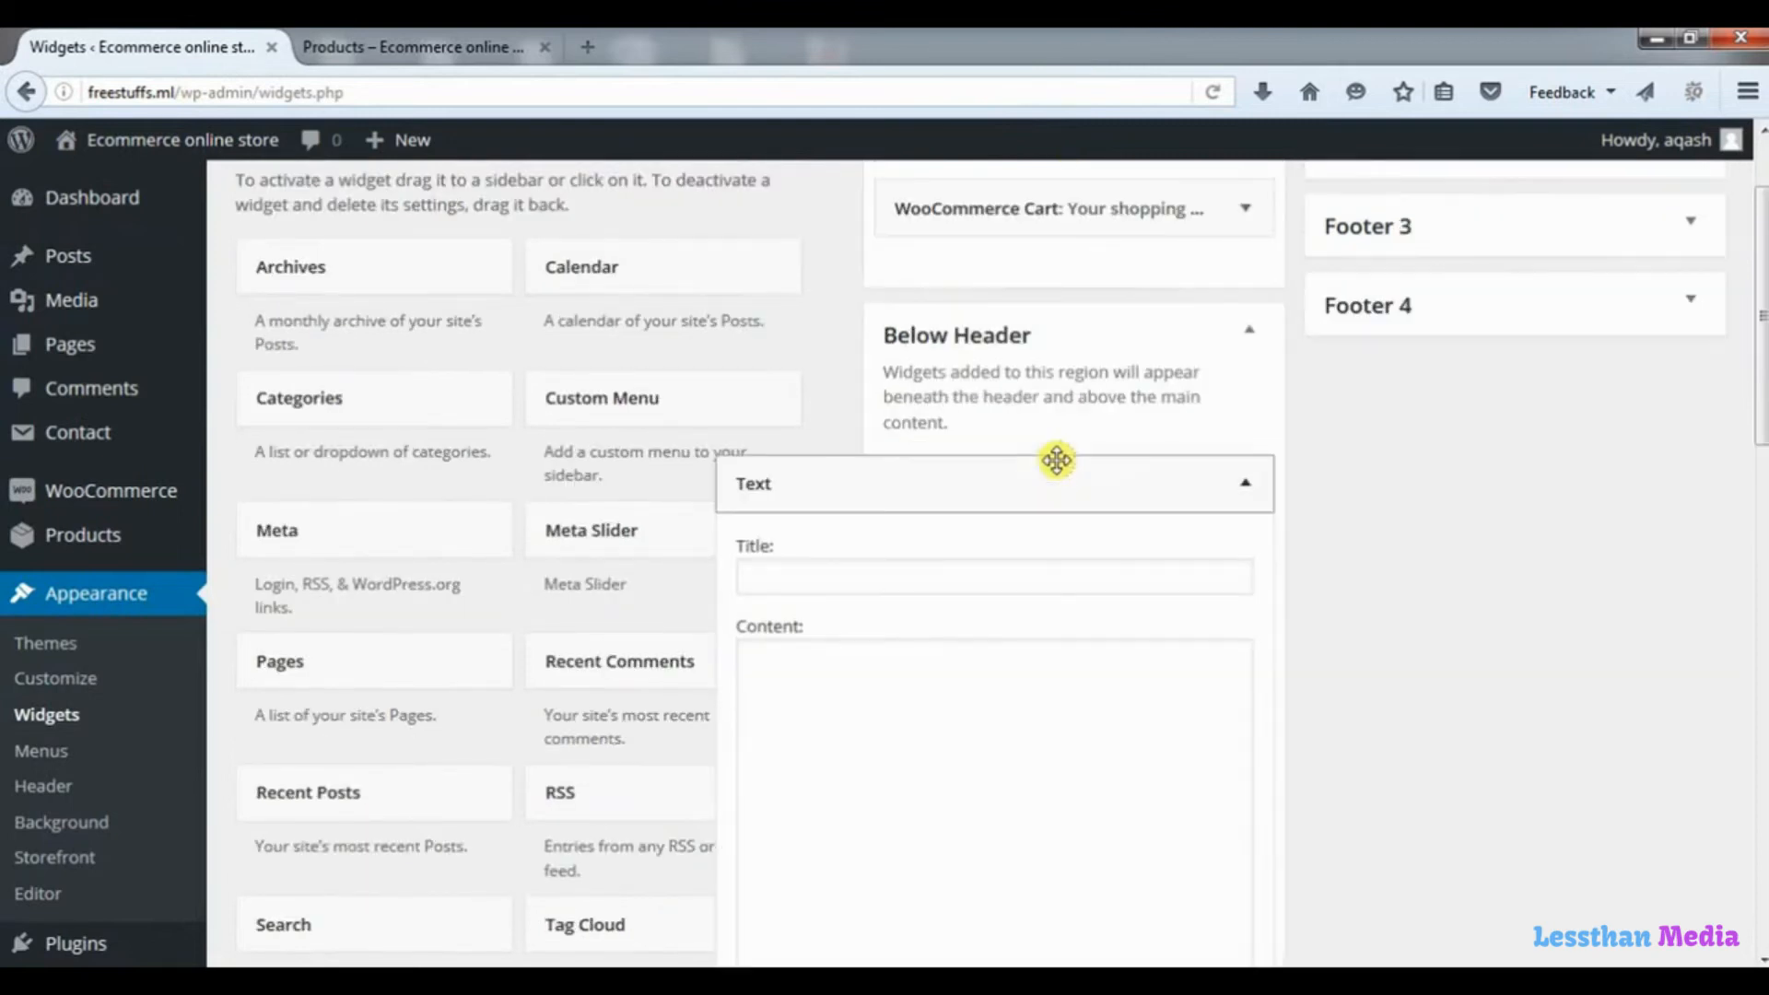
Give the Text widget the title "example" and content "this is a test text", save it, and reload the shop page.
left_click(818, 578)
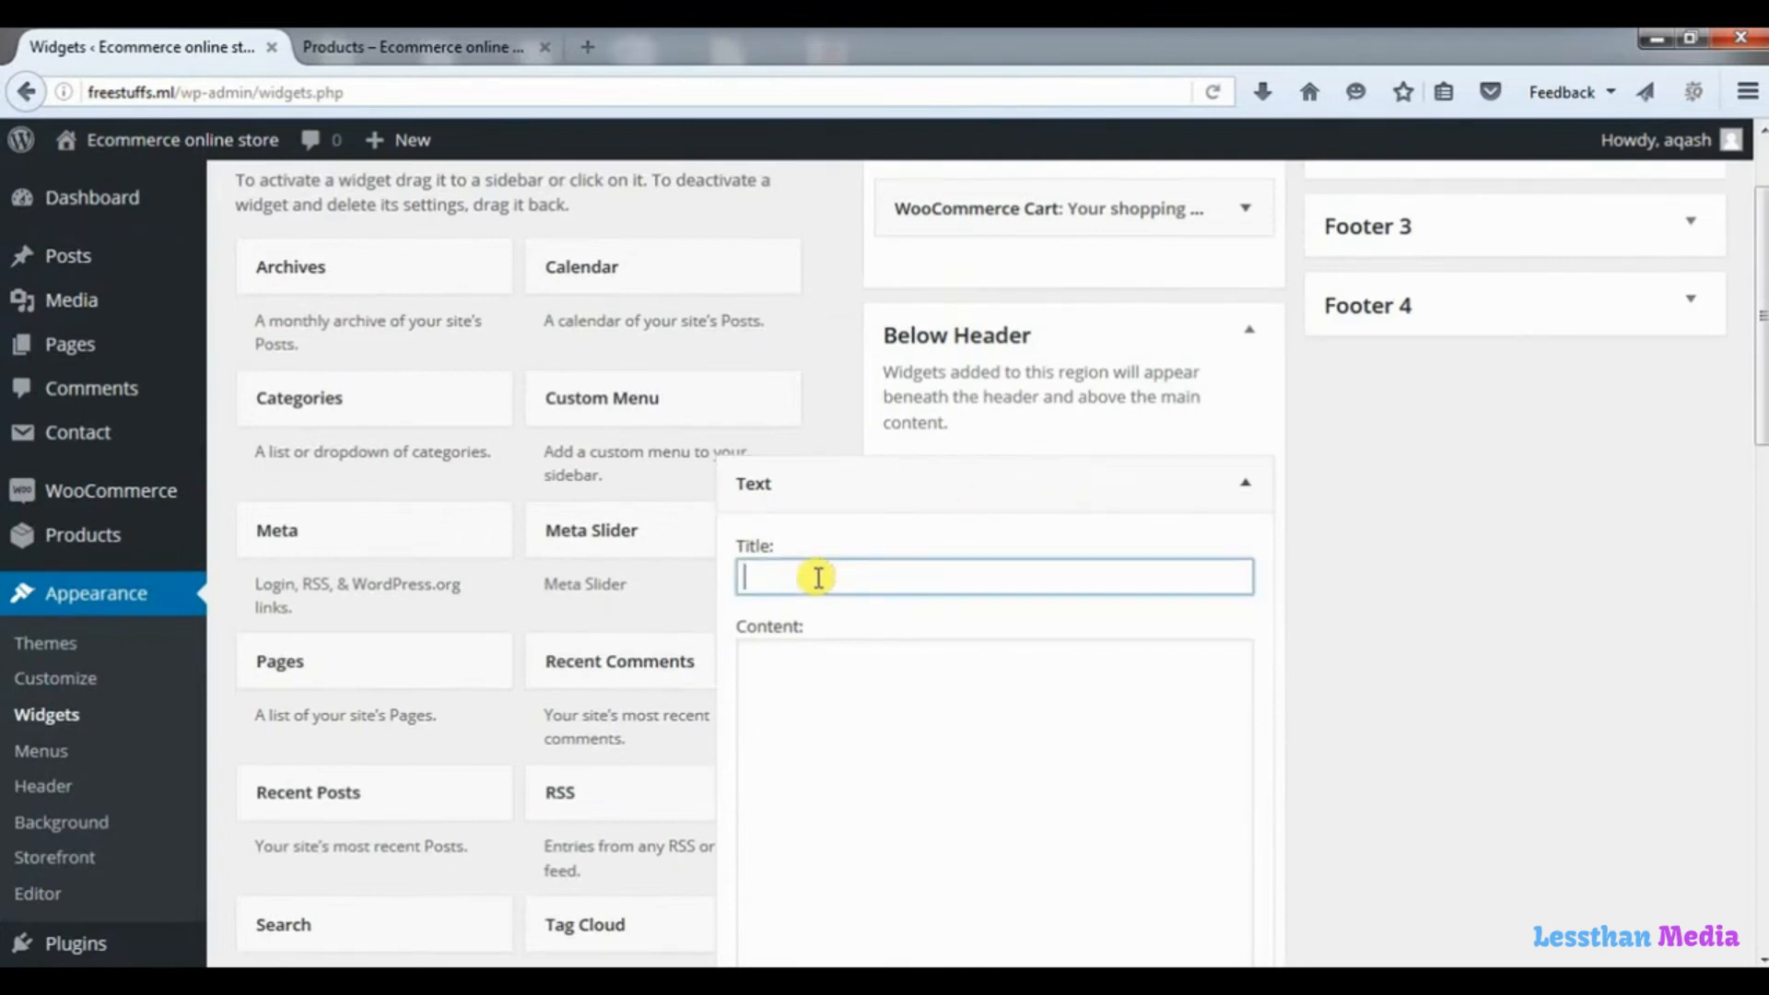
type("e")
type("d")
type("x")
key("Down")
key("Return")
left_click(896, 742)
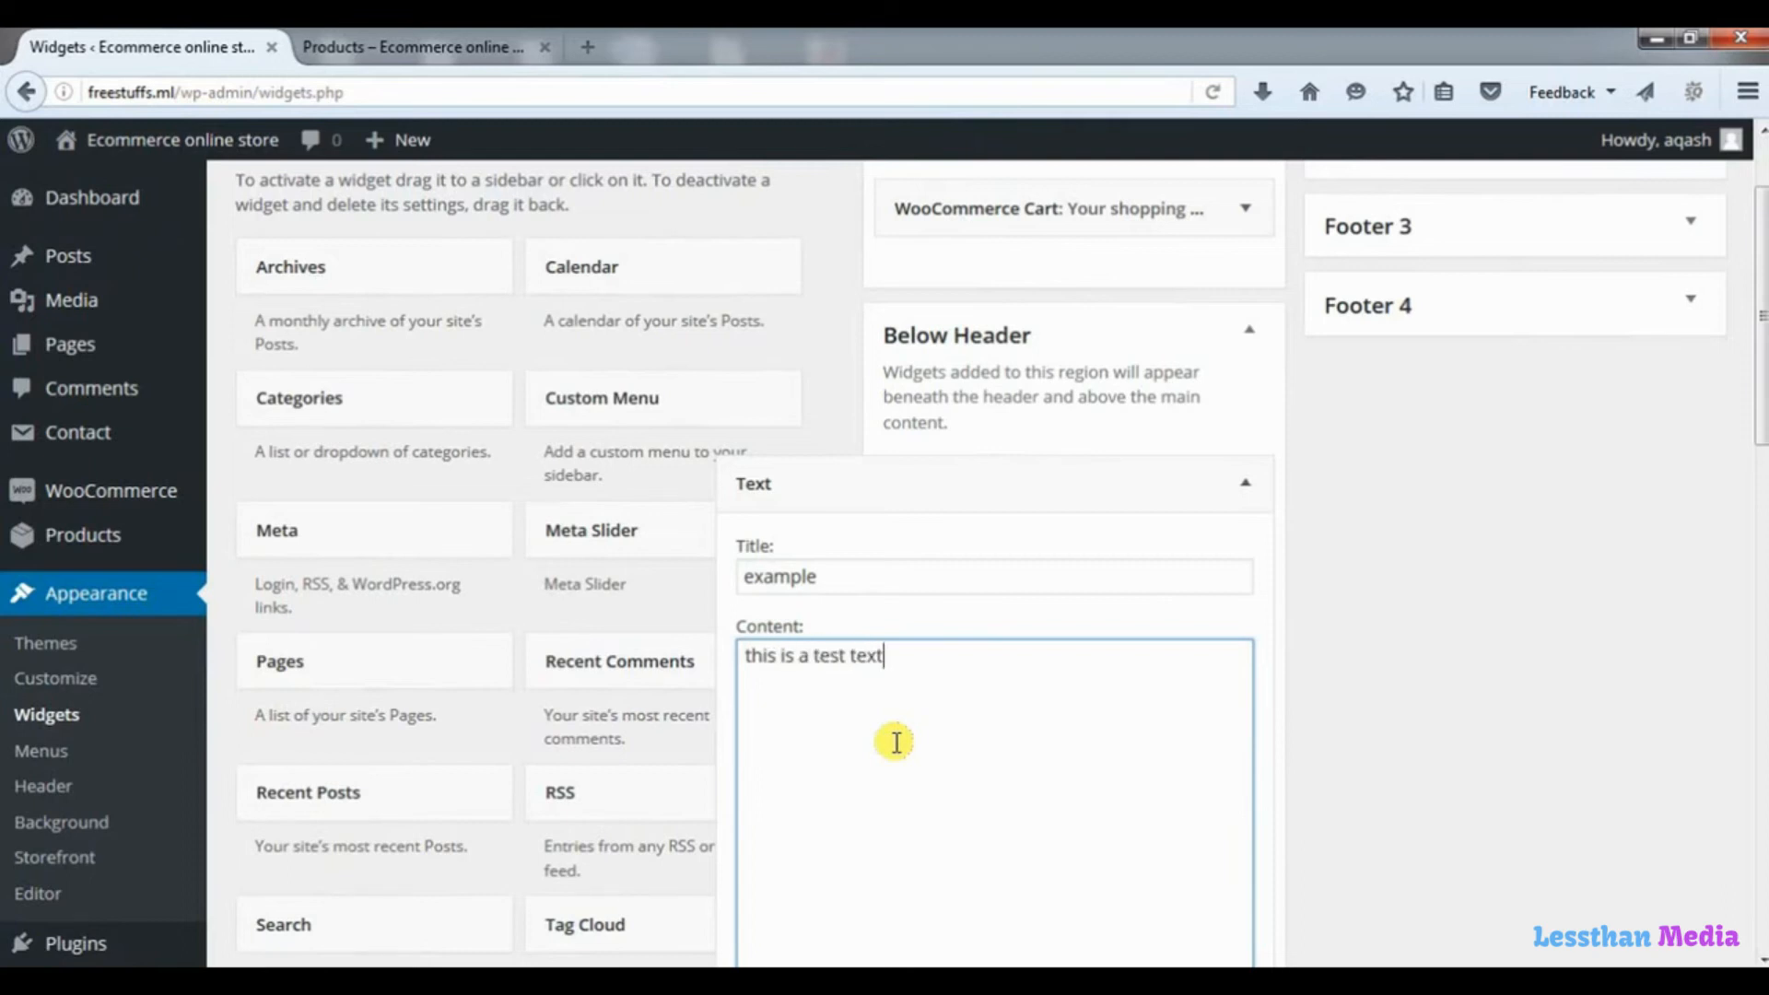
left_click_drag(1755, 415, 1758, 630)
left_click(1219, 596)
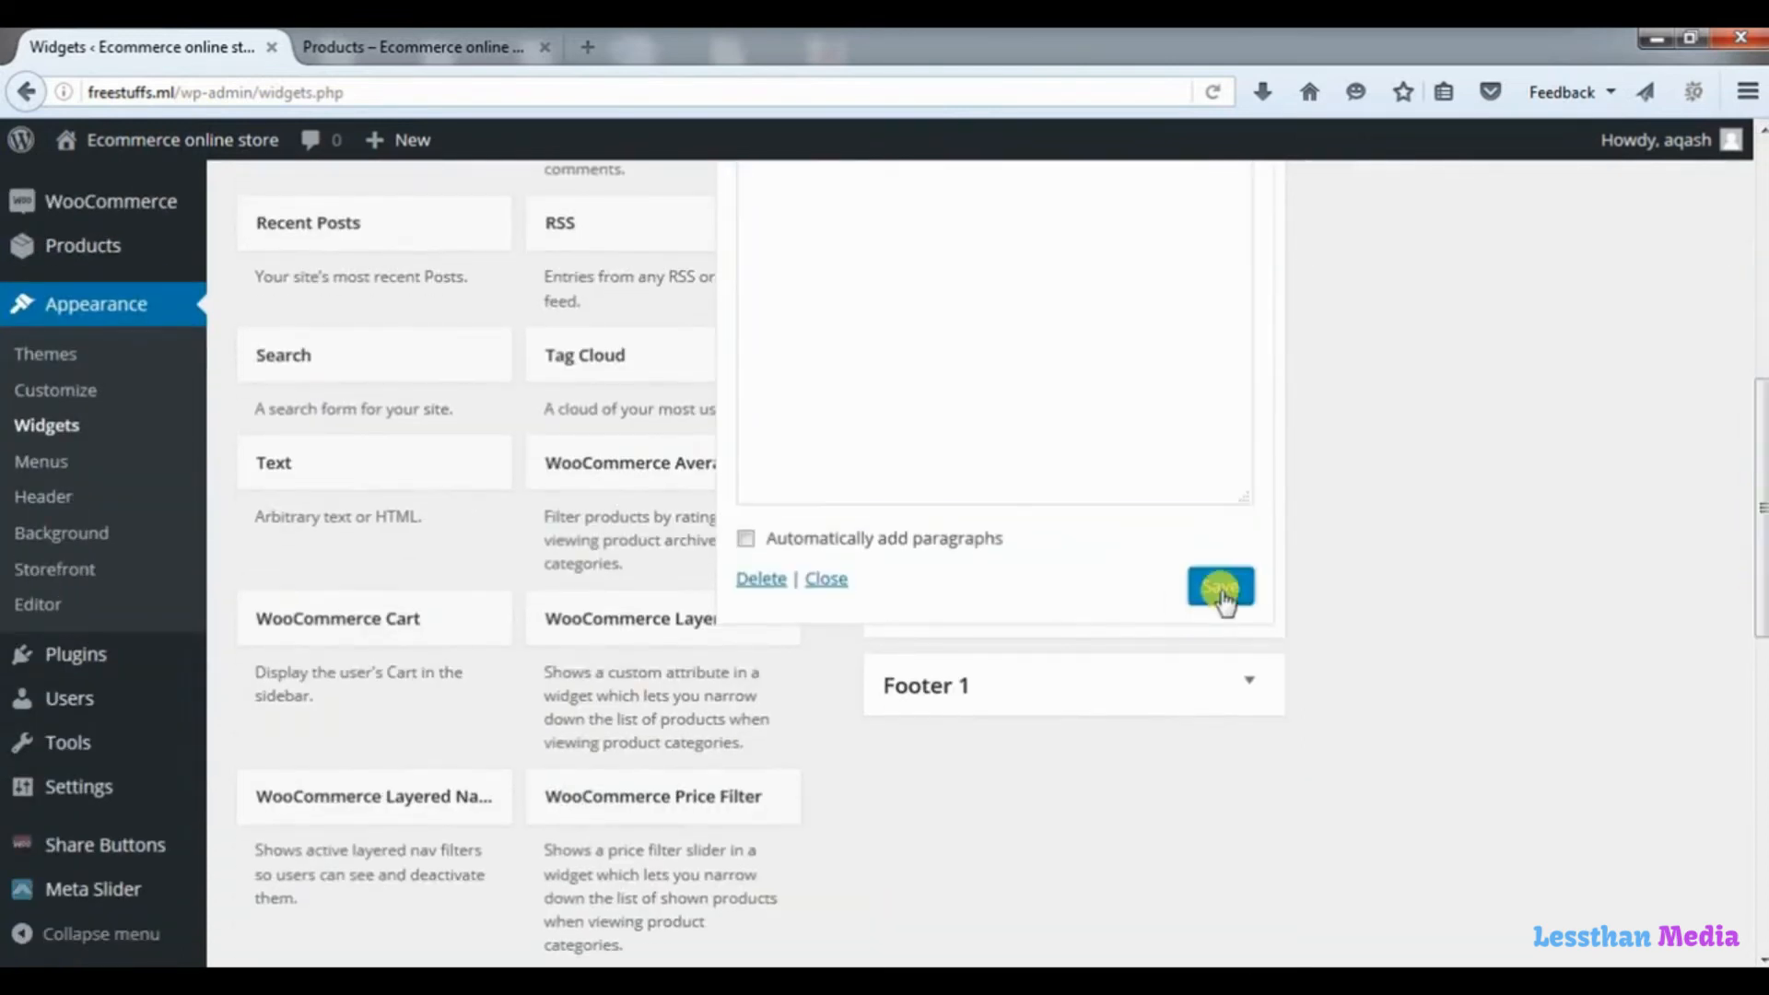
left_click(486, 48)
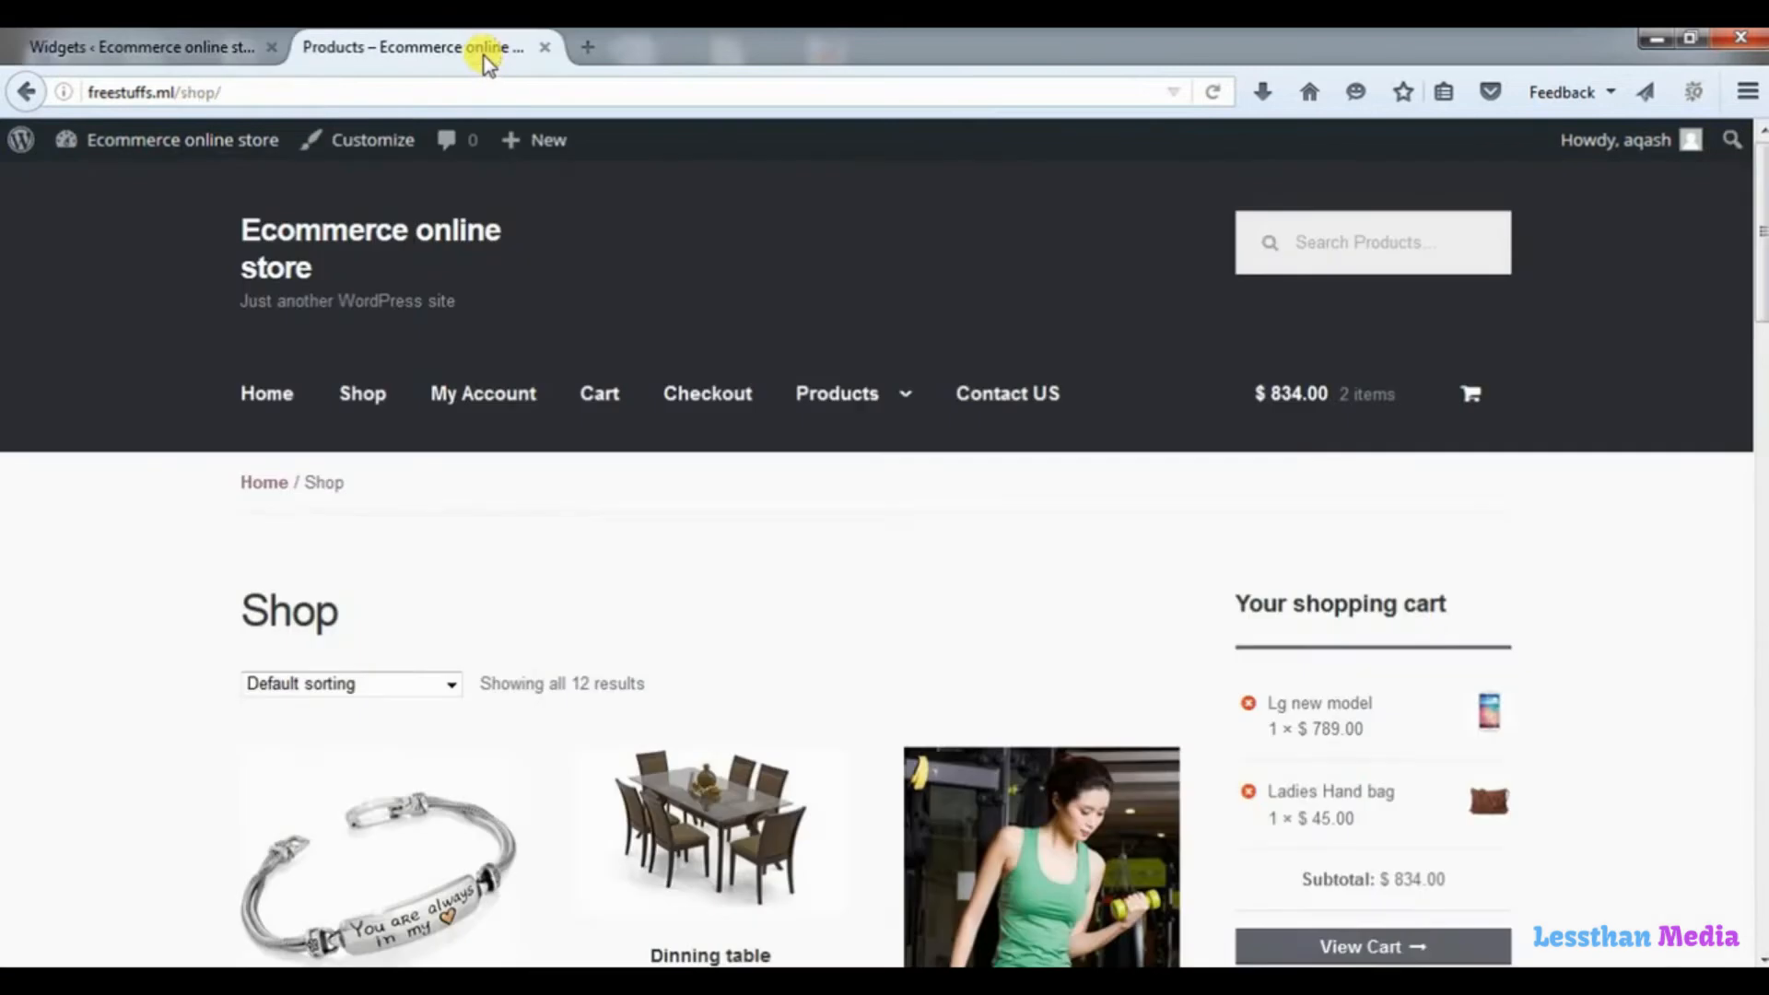
left_click(1212, 92)
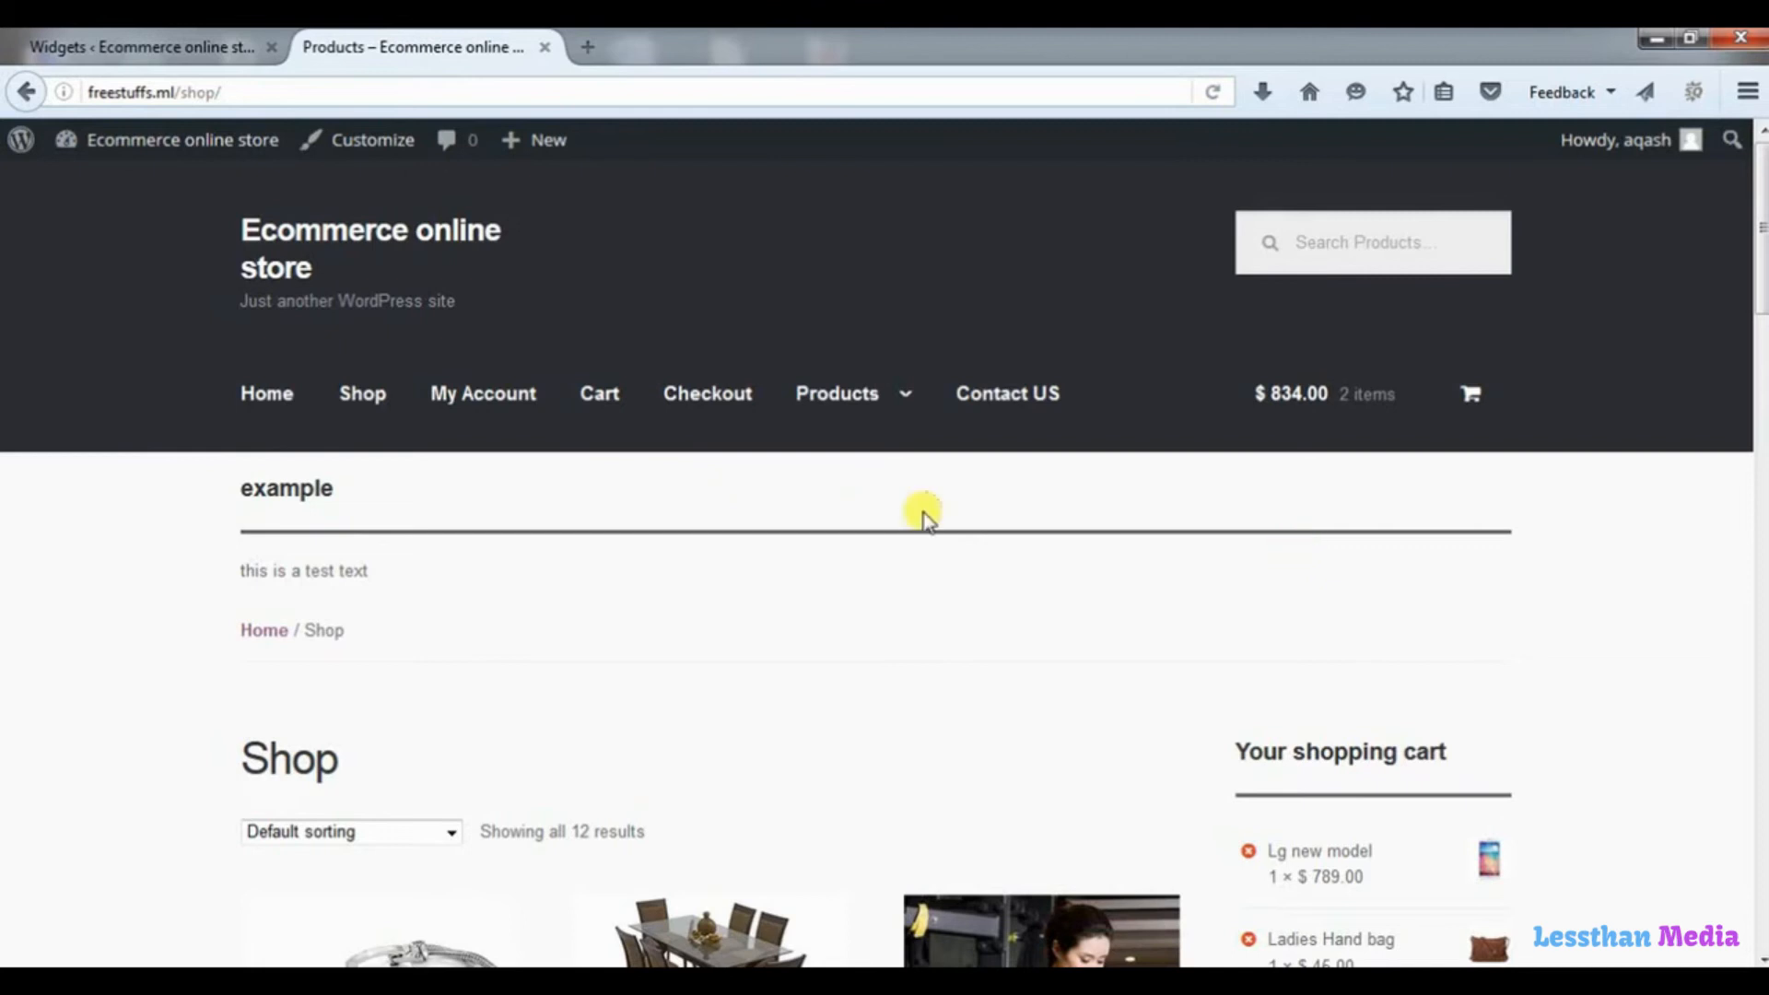
Delete the Text widget from the Below Header area and reload the shop page.
left_click(198, 48)
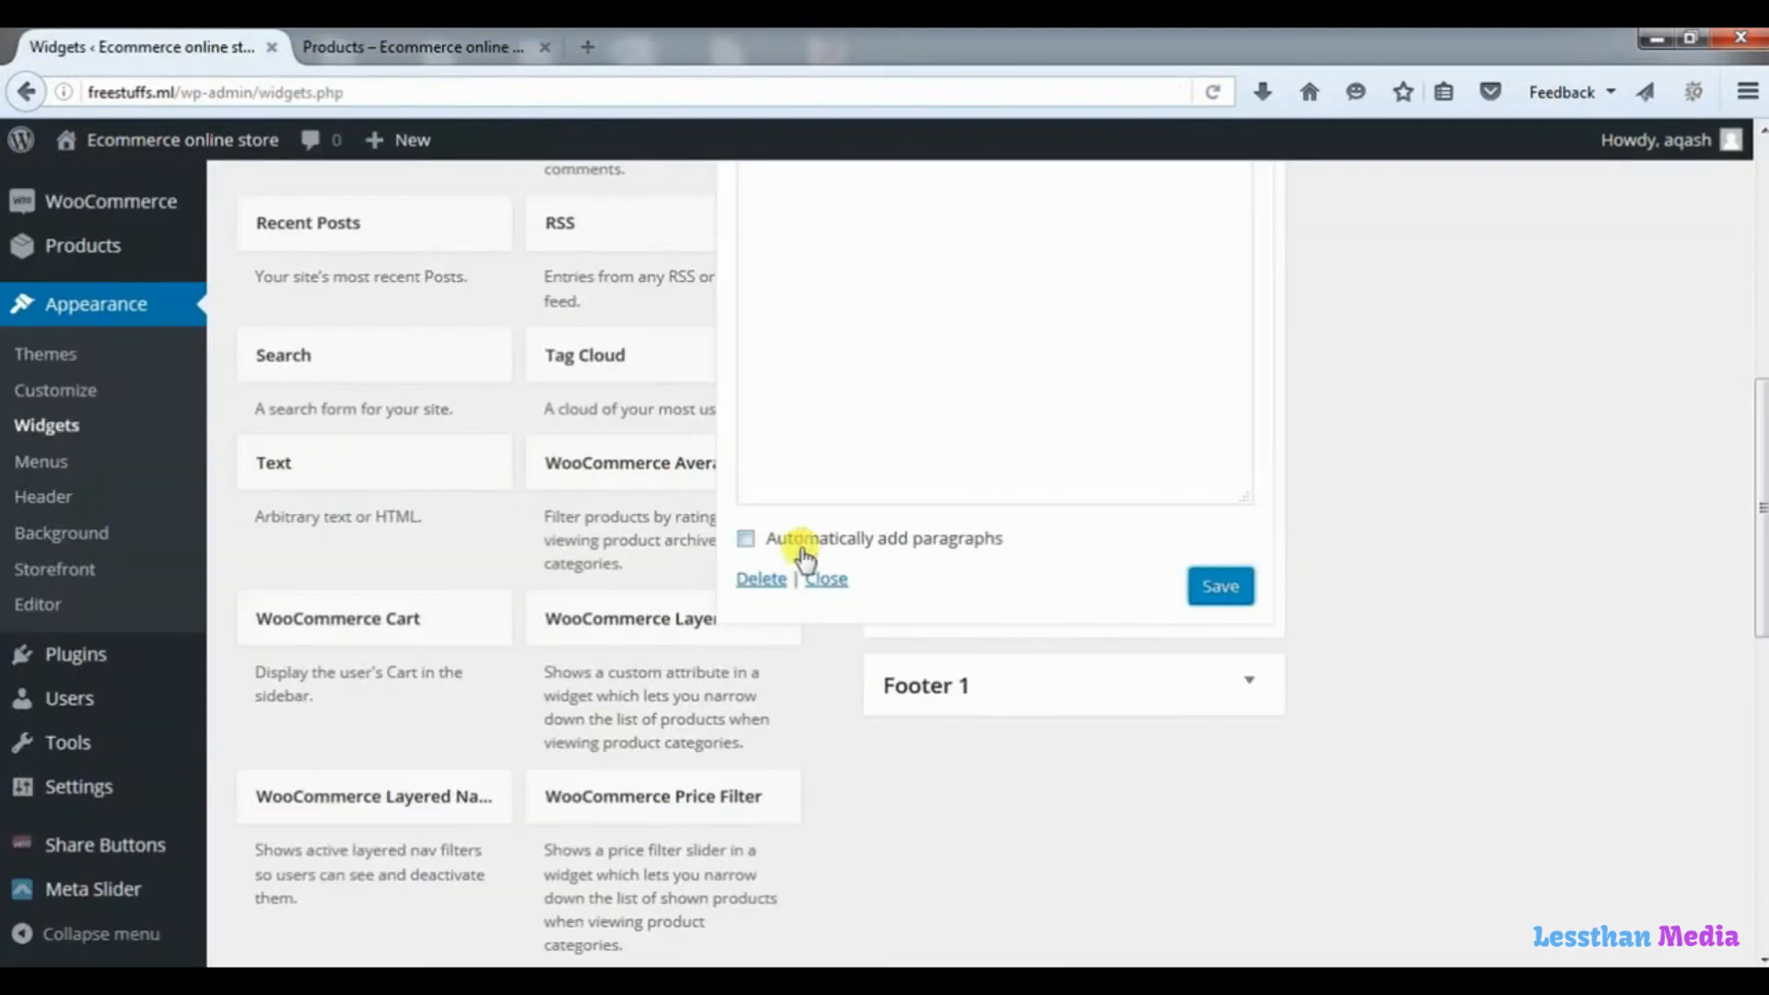
left_click(767, 580)
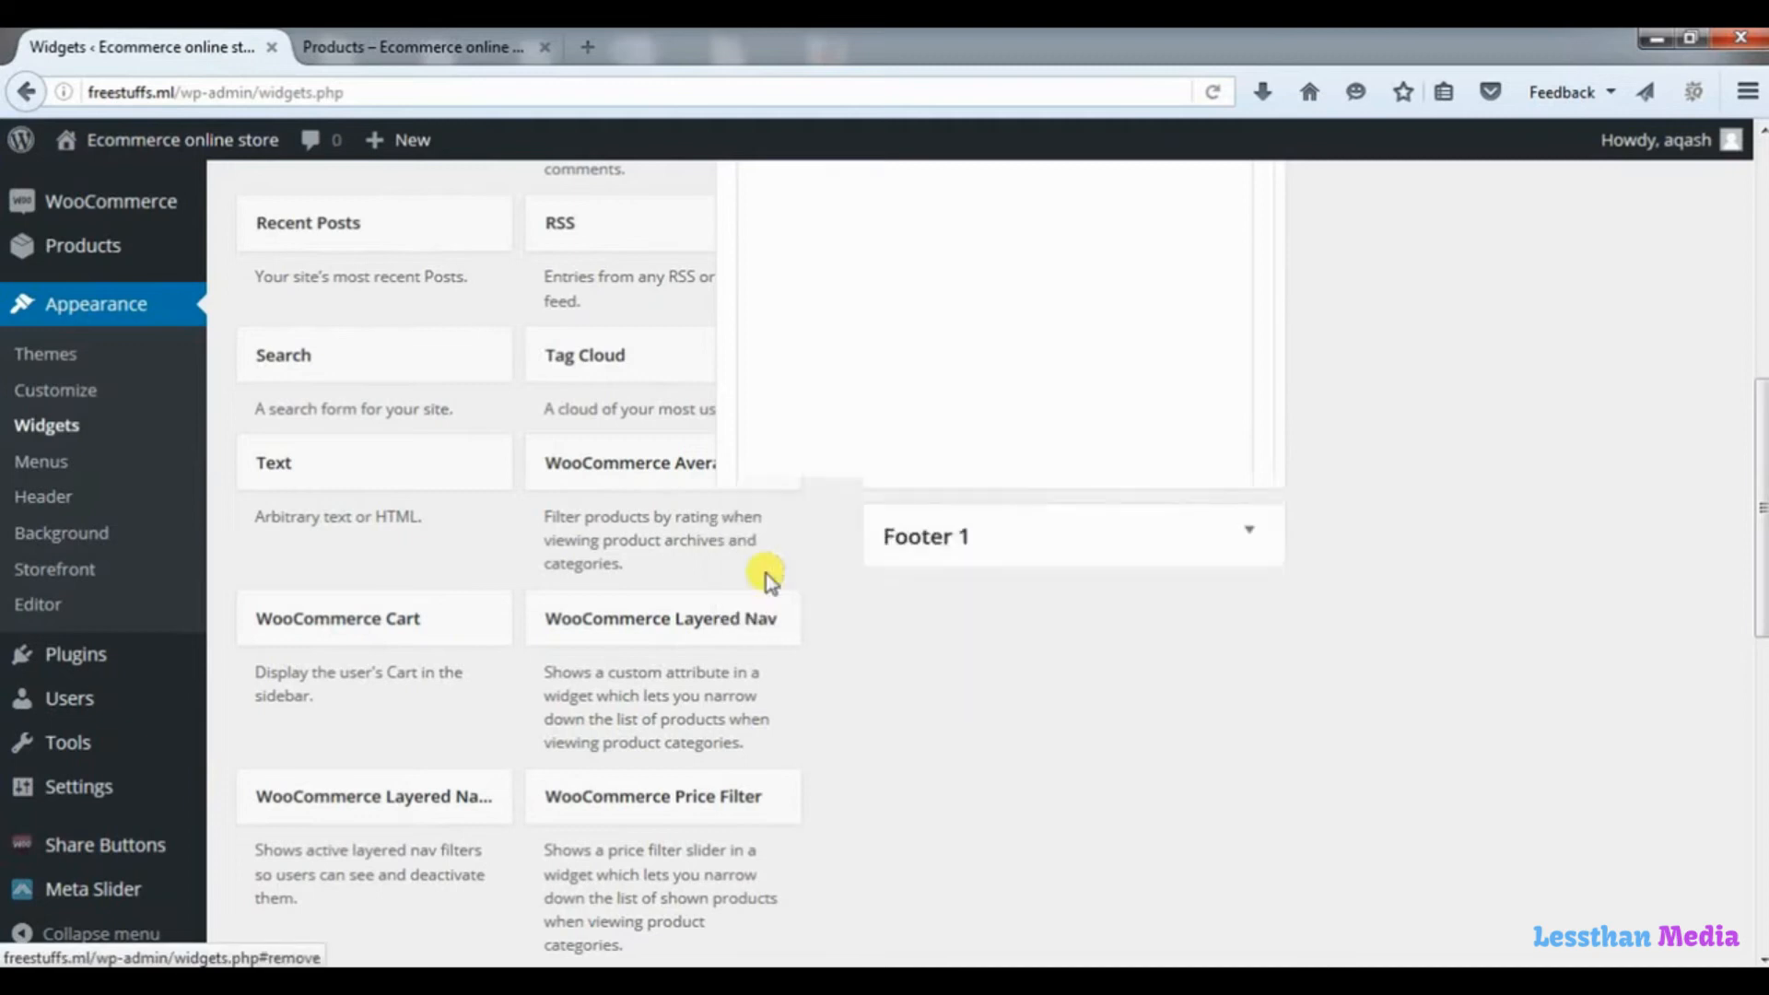
left_click_drag(1748, 485, 1756, 180)
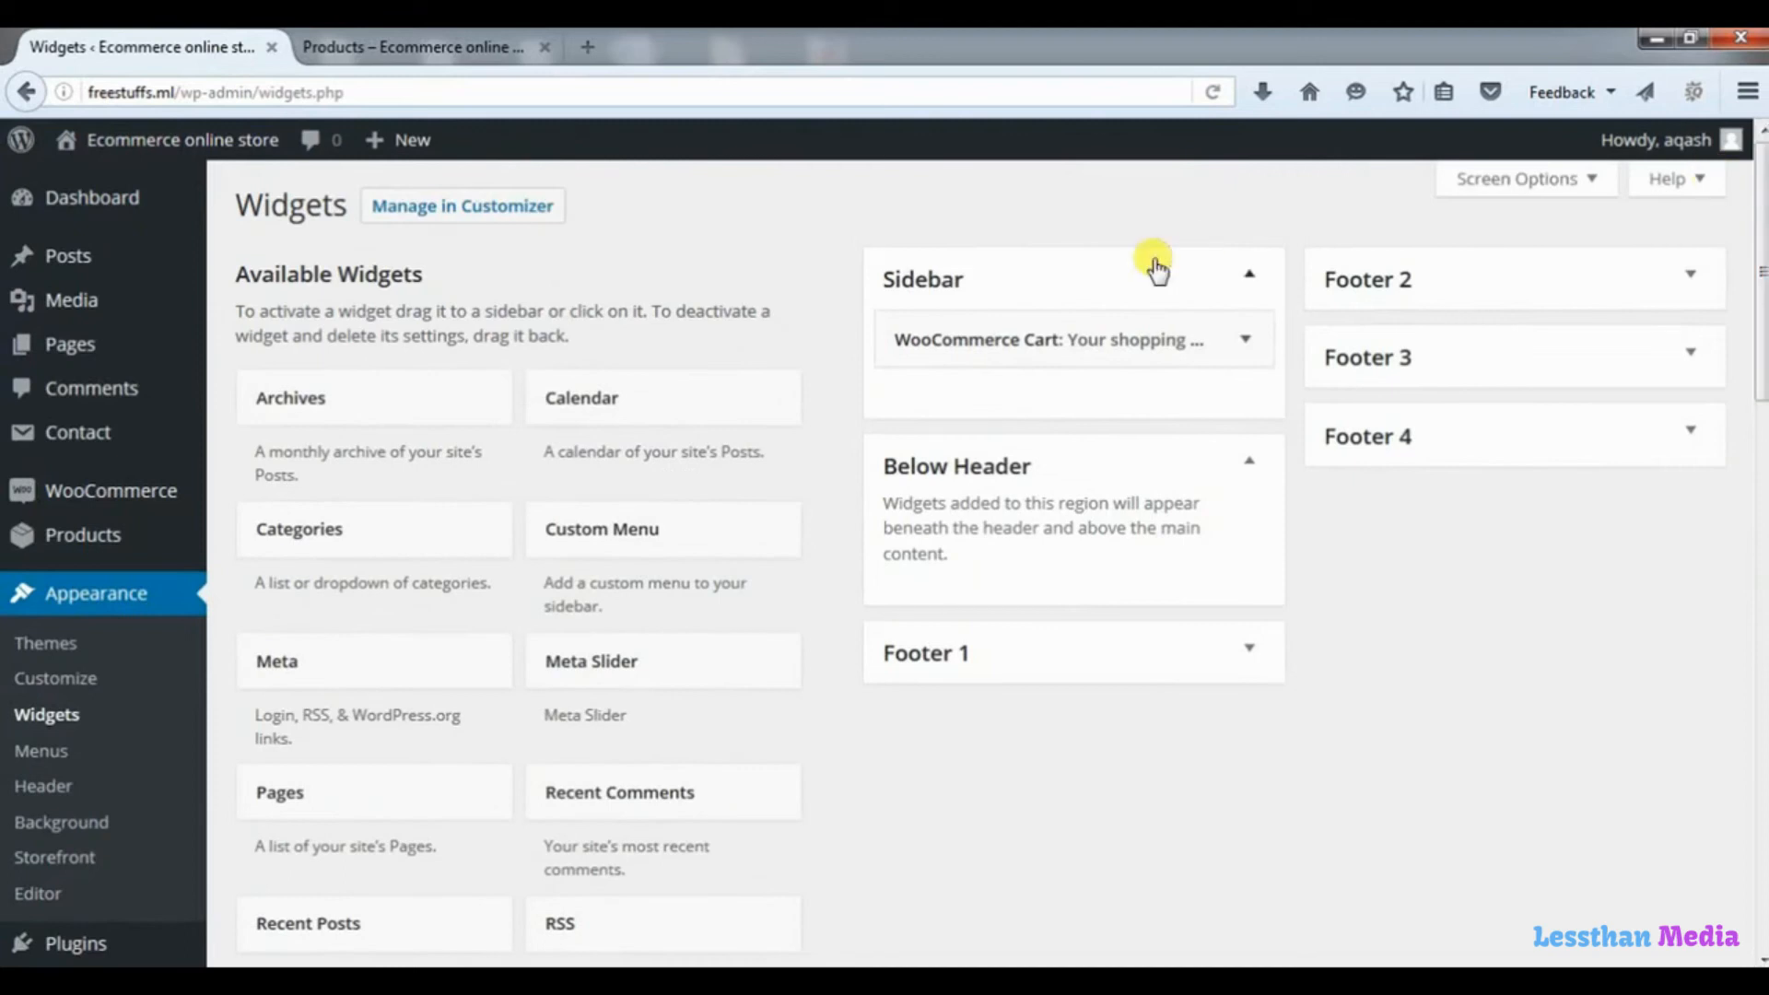
left_click(489, 51)
left_click(1215, 92)
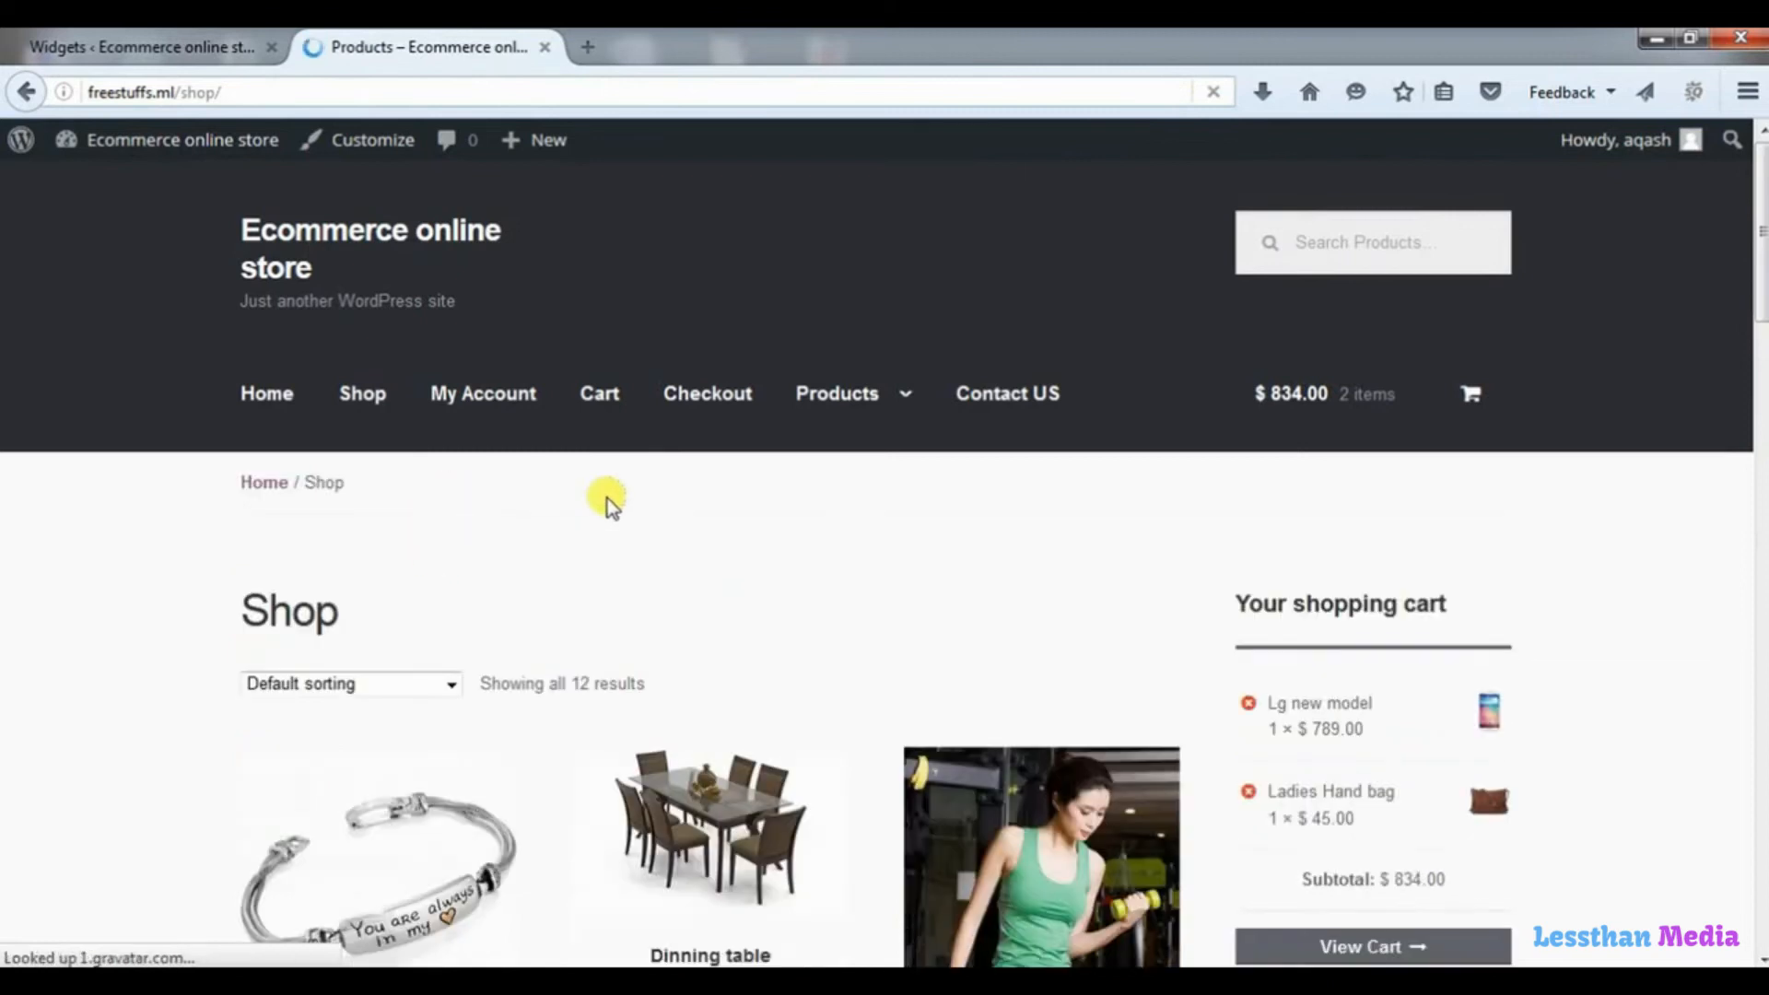
Add the WooCommerce Product Categories widget to the Sidebar area, below the WooCommerce Cart widget.
left_click(164, 45)
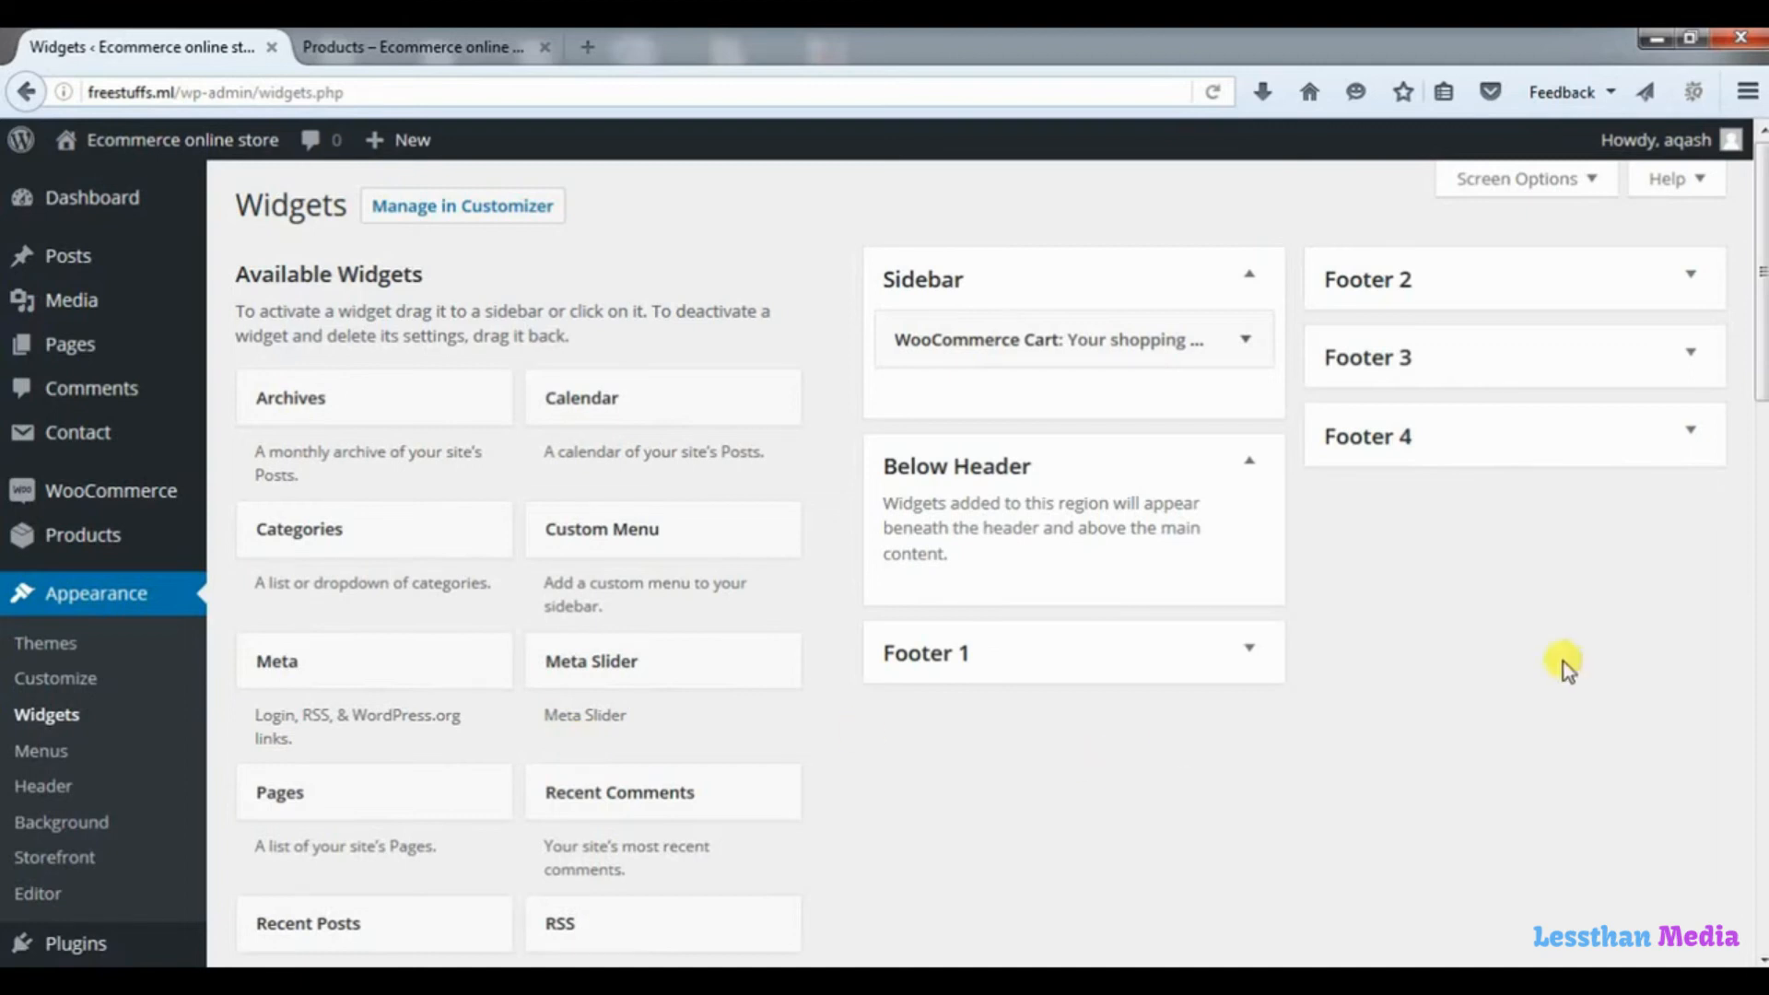
left_click_drag(1760, 373, 1762, 710)
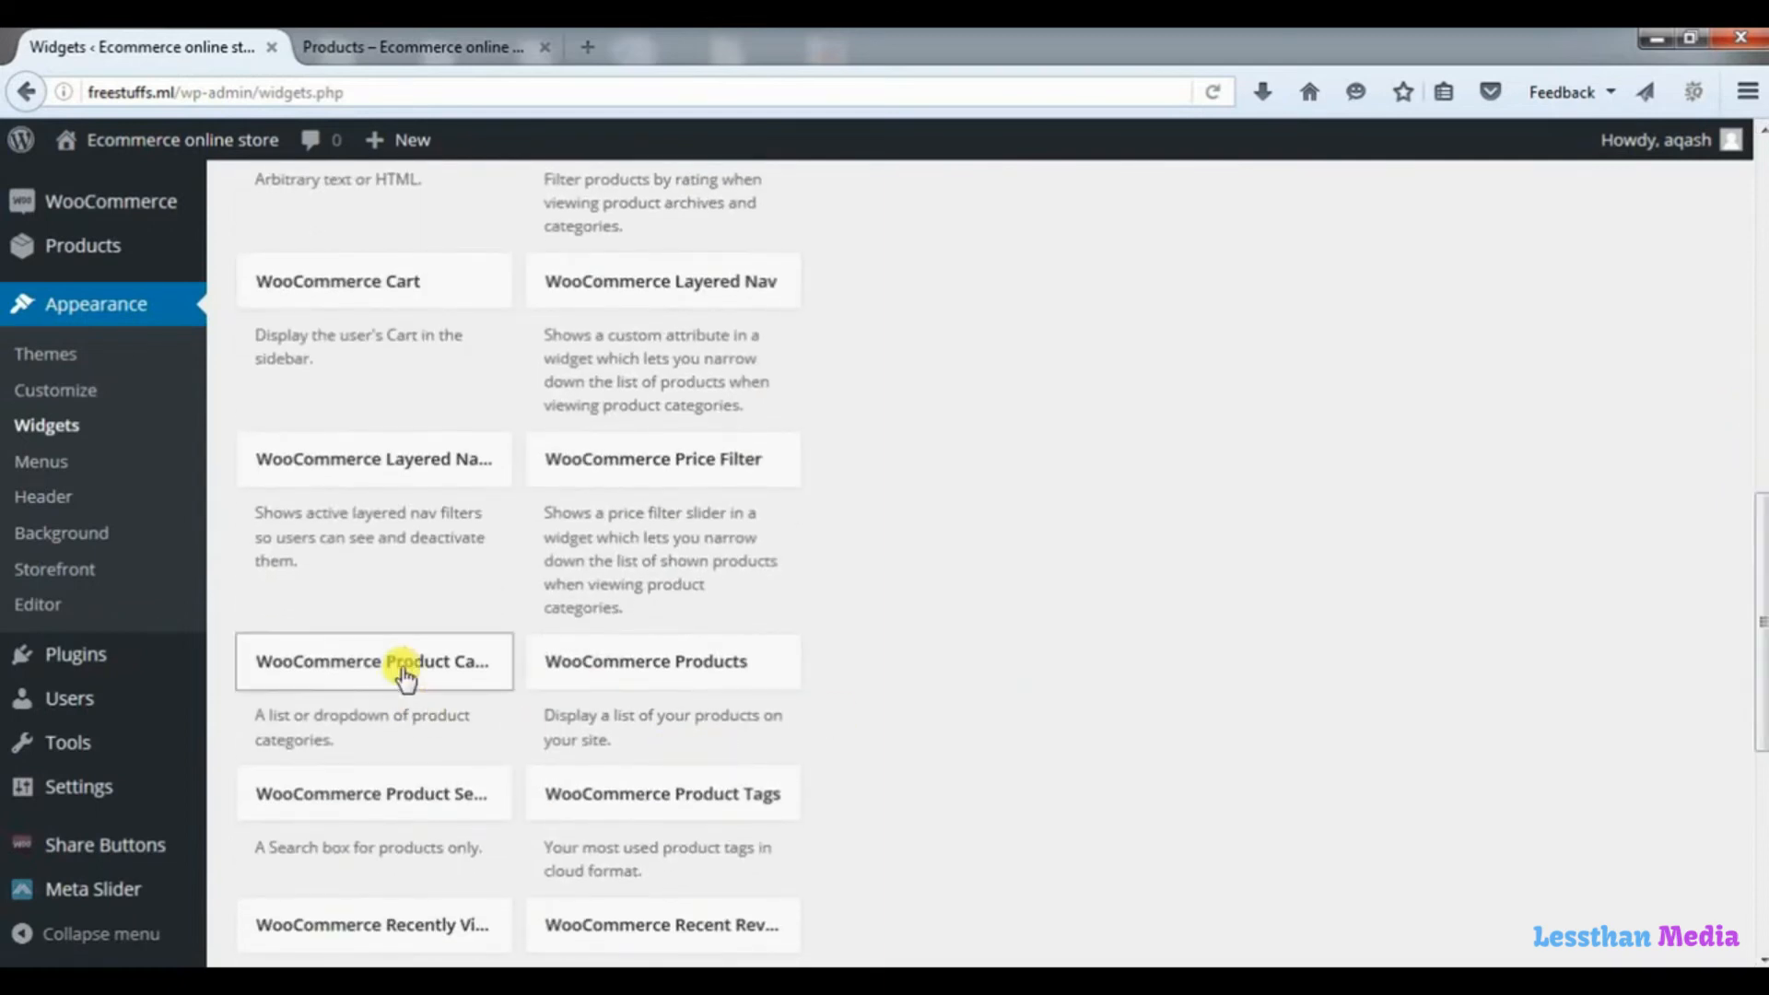
left_click_drag(404, 678, 1057, 408)
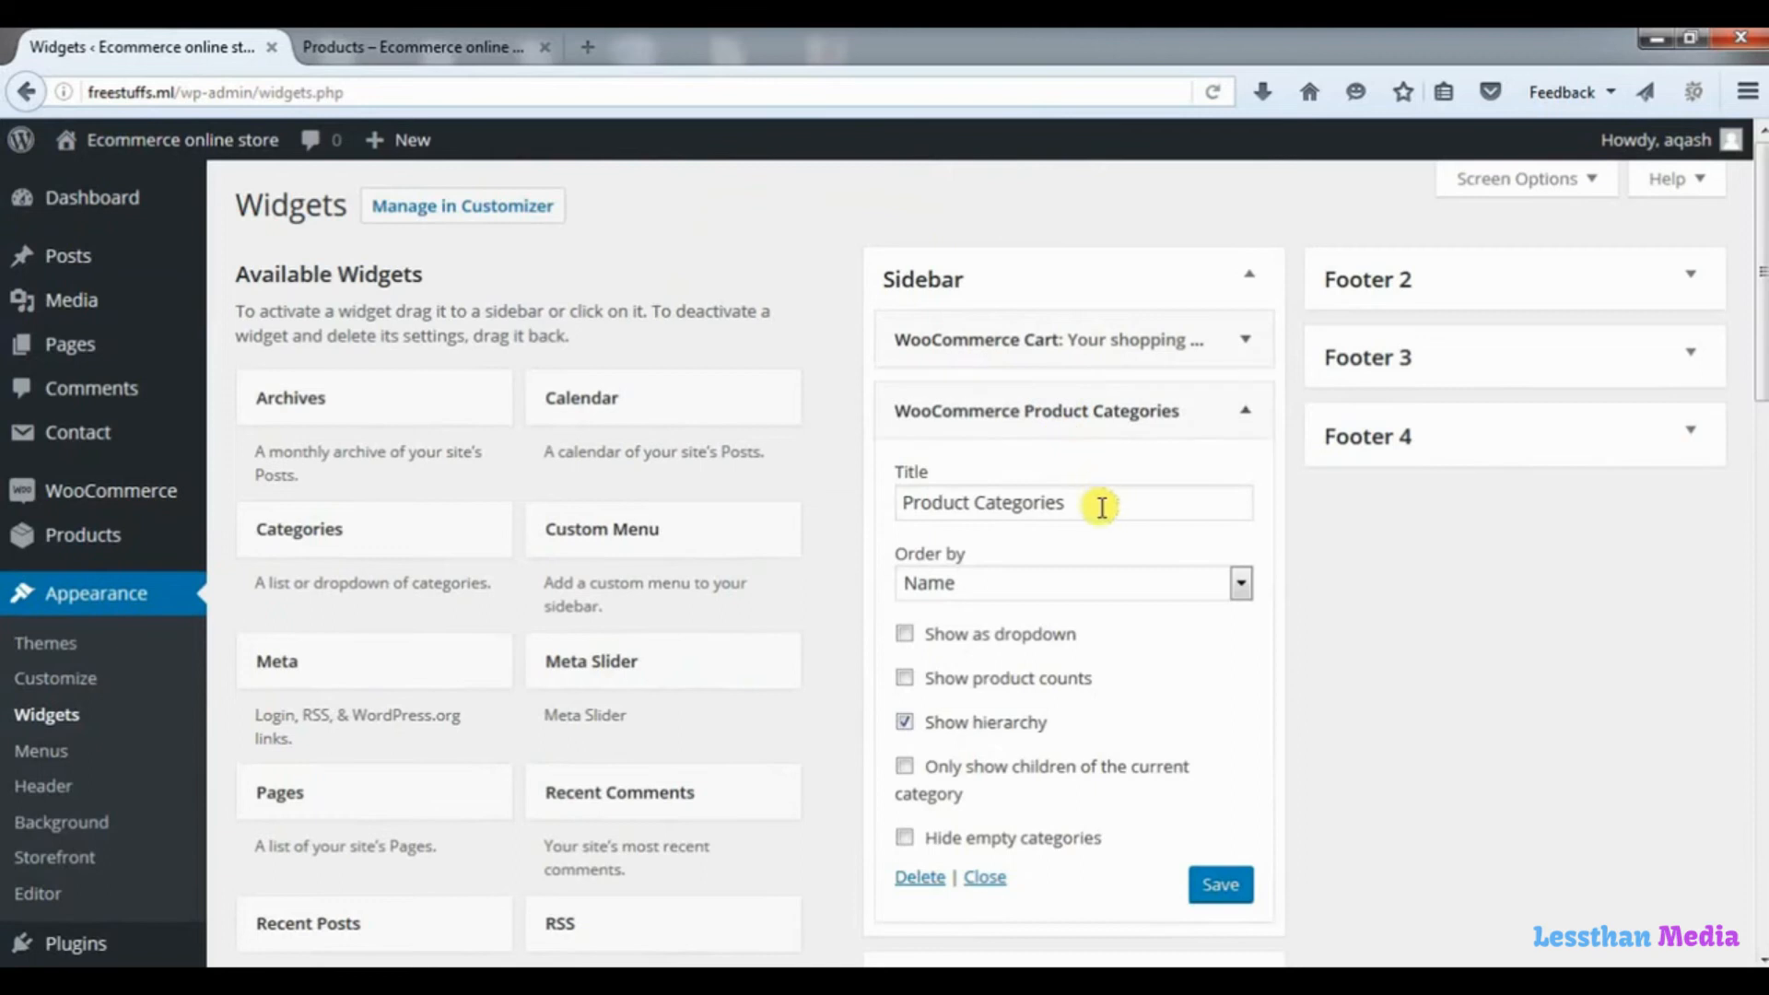
Review the title and the Order by choices of the WooCommerce Product Categories widget.
left_click_drag(1099, 503, 890, 503)
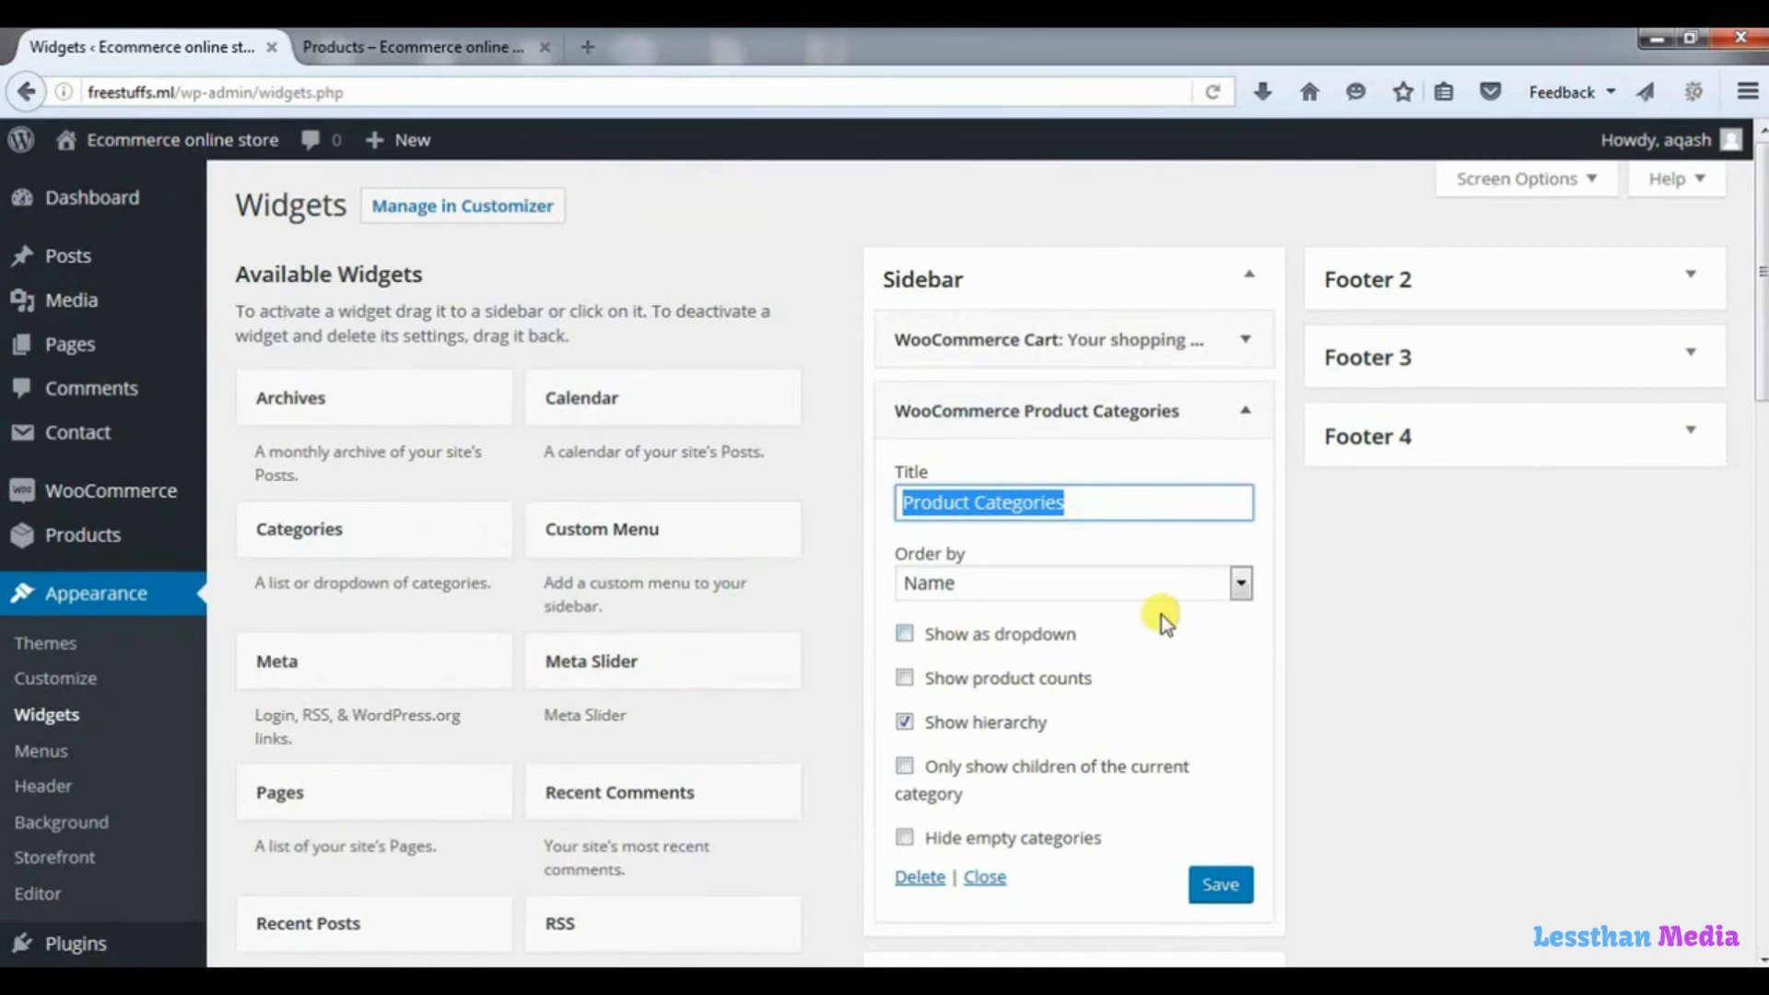
left_click(1241, 582)
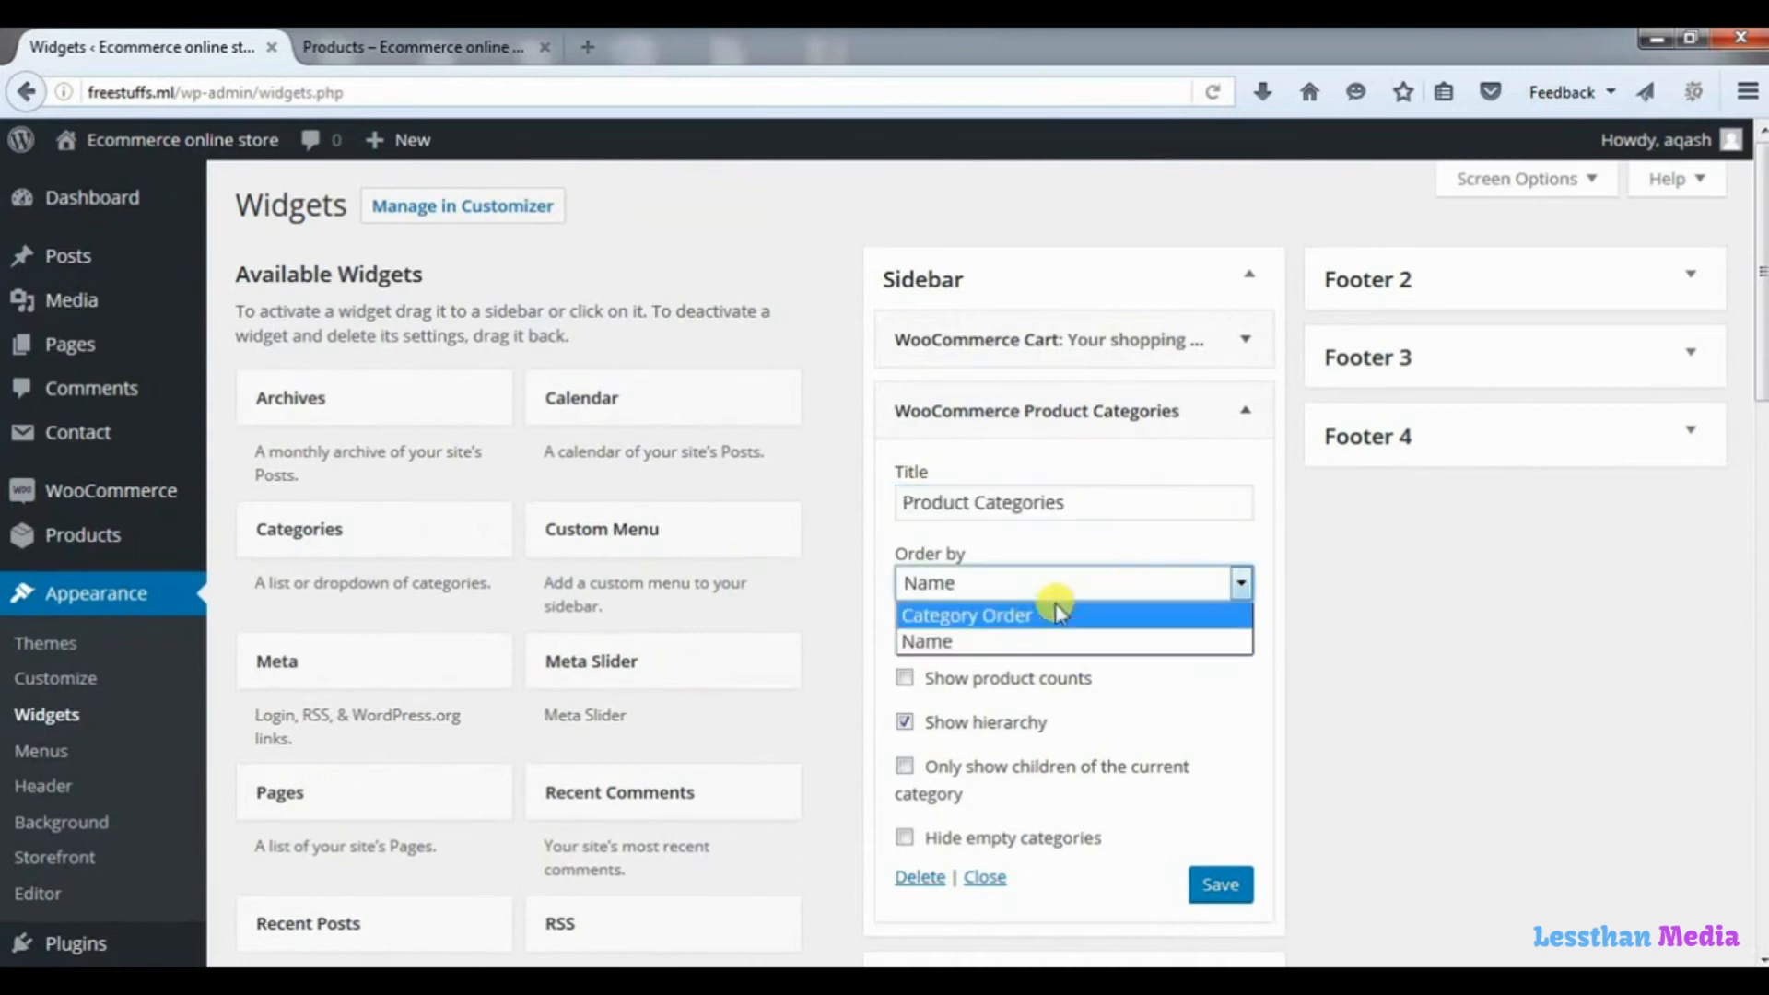
left_click(1202, 543)
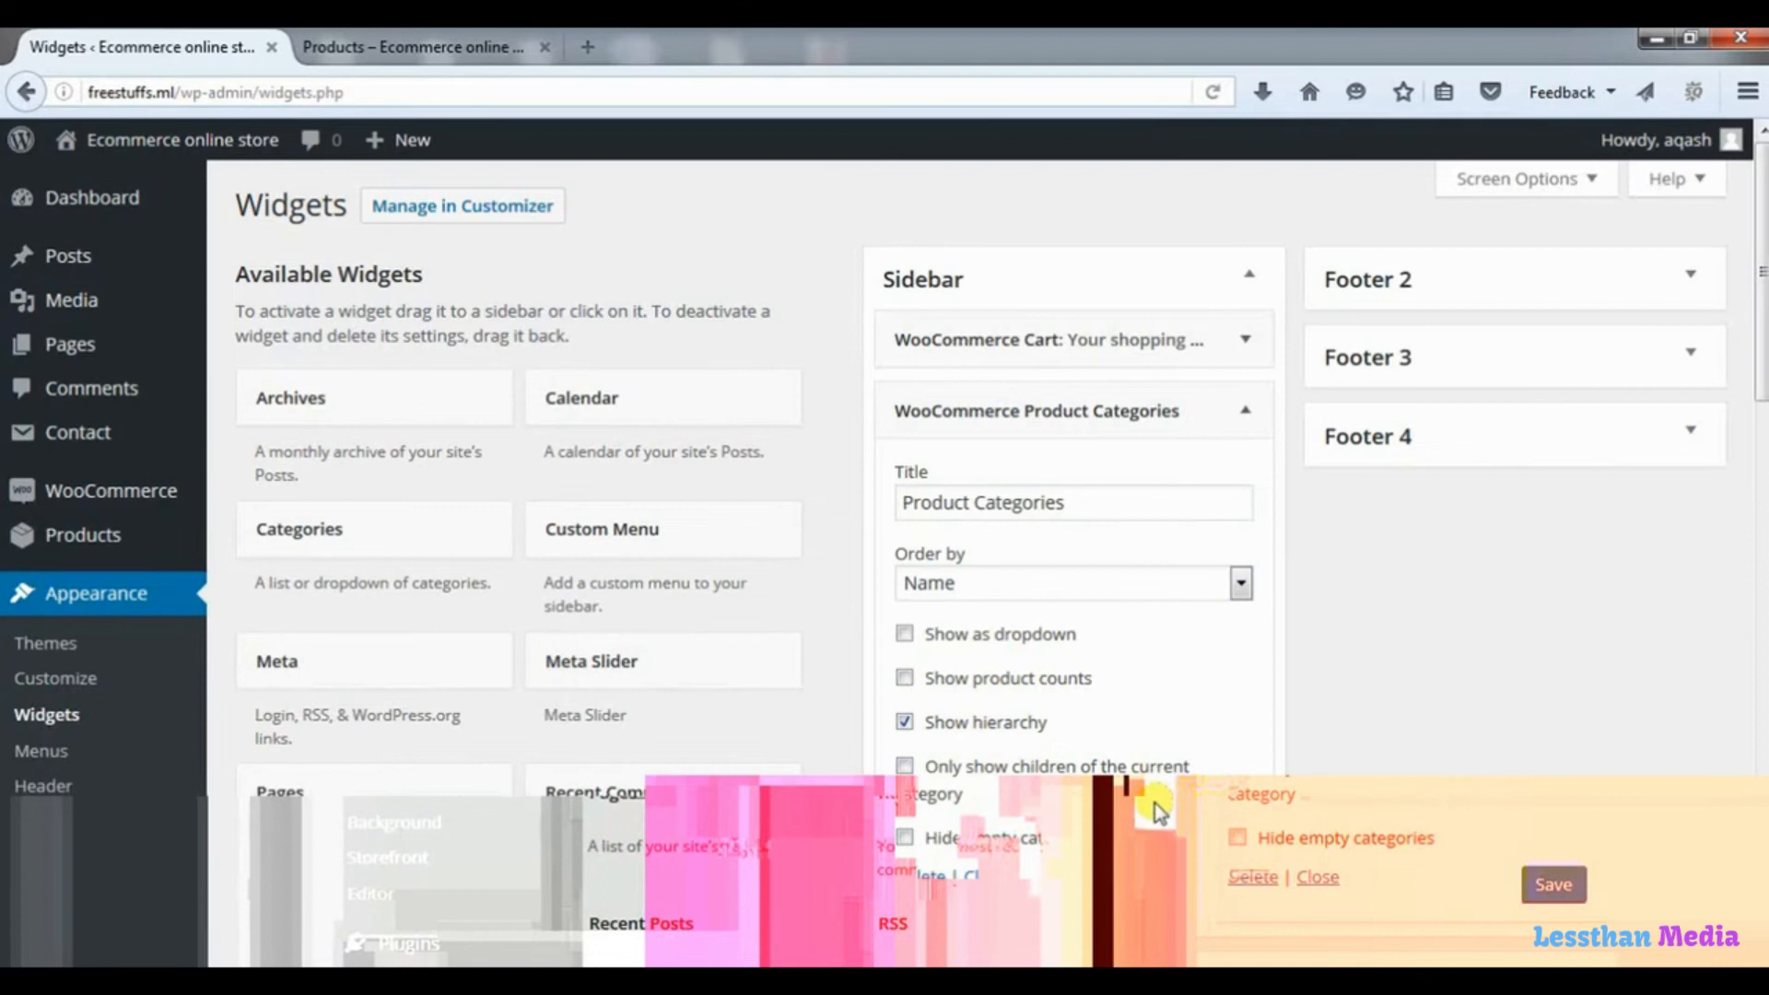
Save the WooCommerce Product Categories widget, reload the shop page, and check the category list in its sidebar.
left_click(1209, 888)
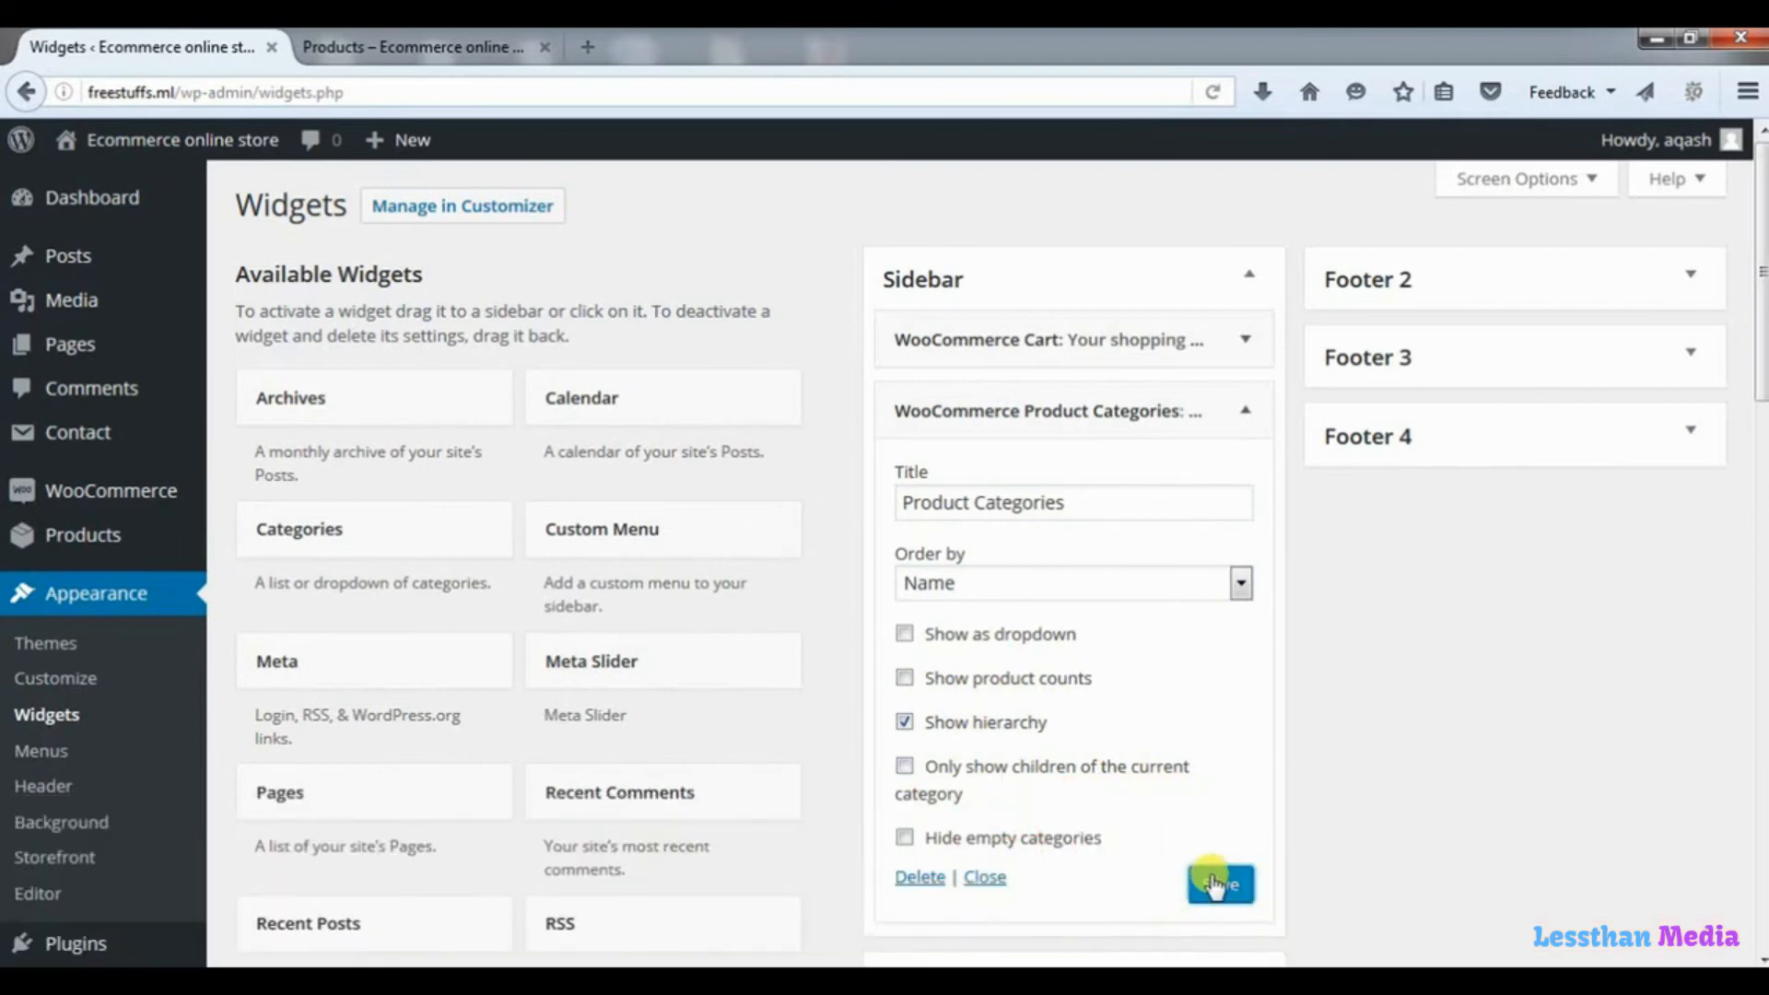
left_click(465, 46)
left_click(1213, 92)
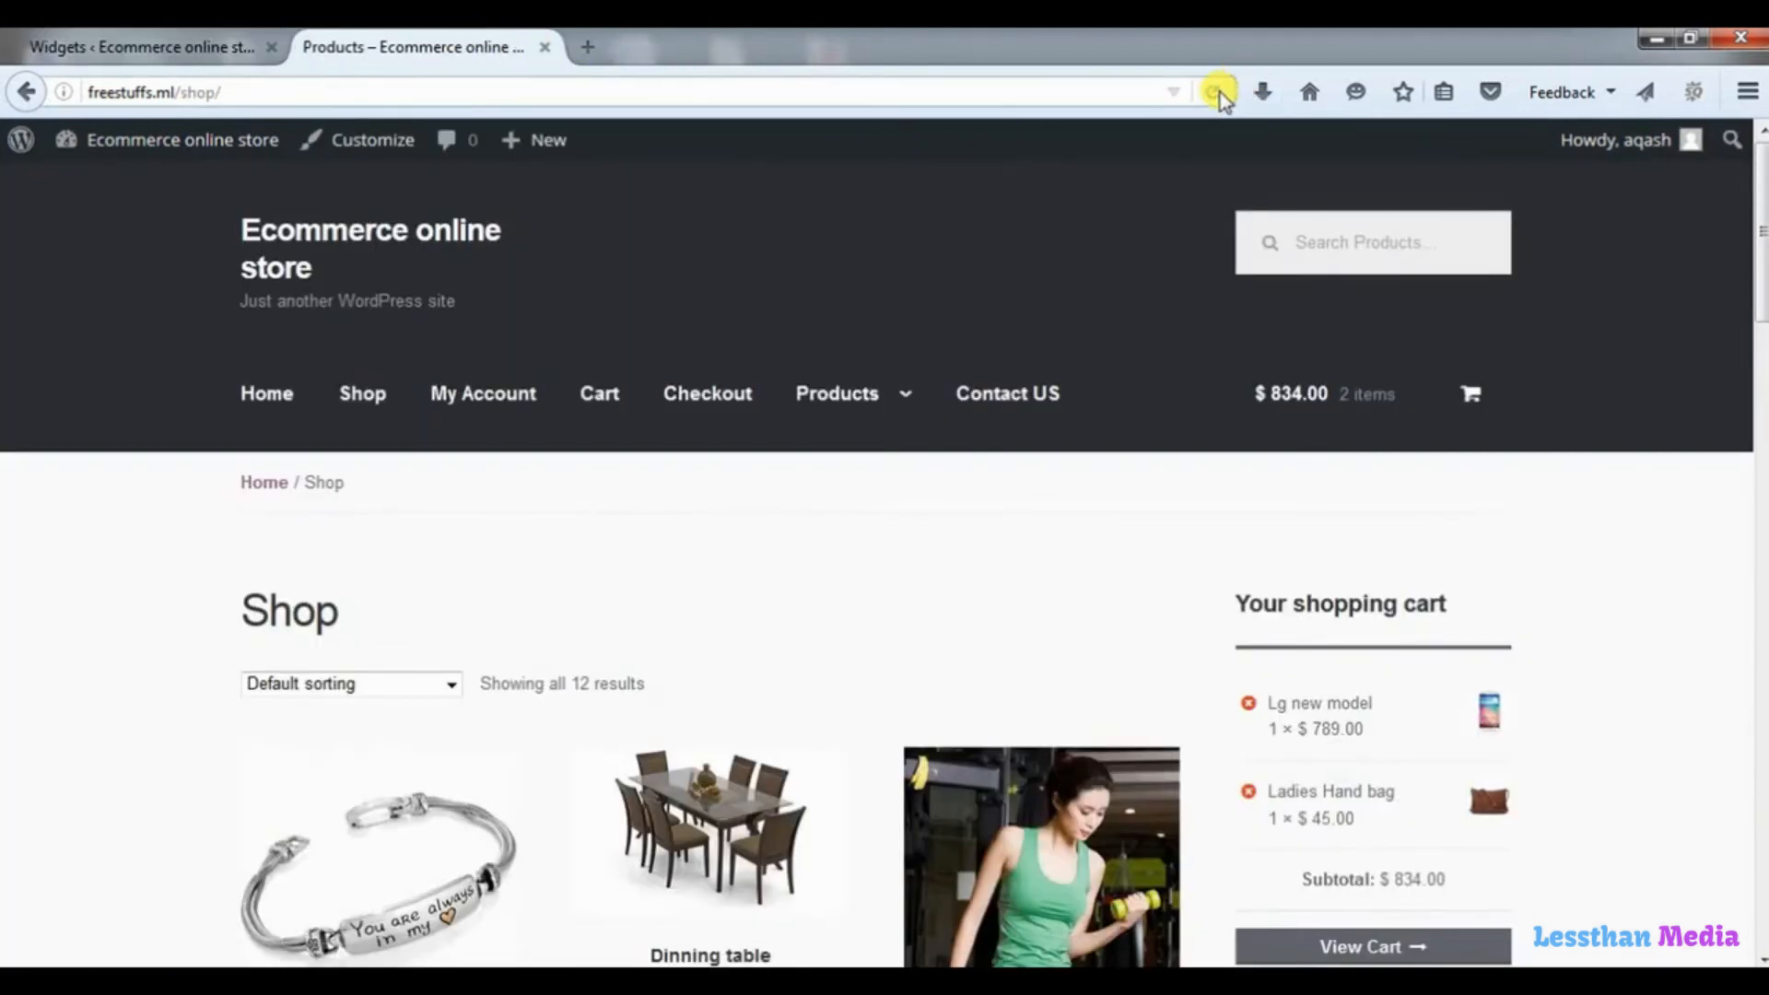
left_click_drag(1755, 207, 1758, 403)
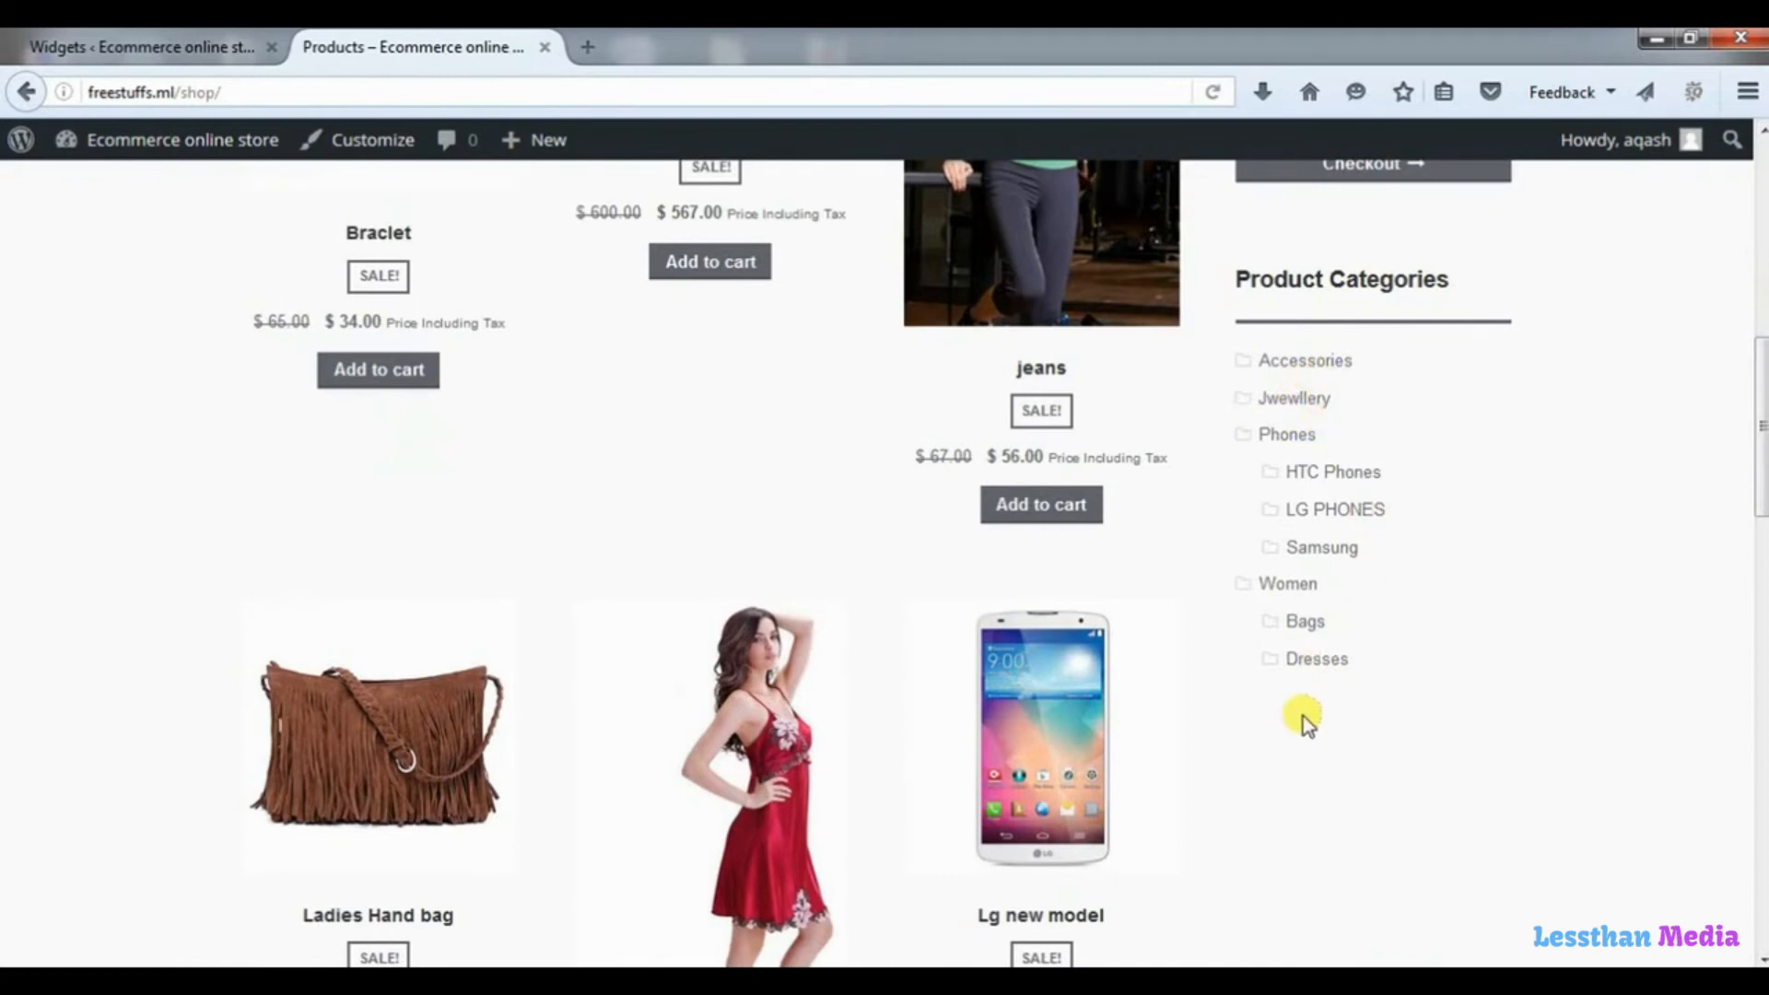
left_click_drag(1764, 451, 1764, 459)
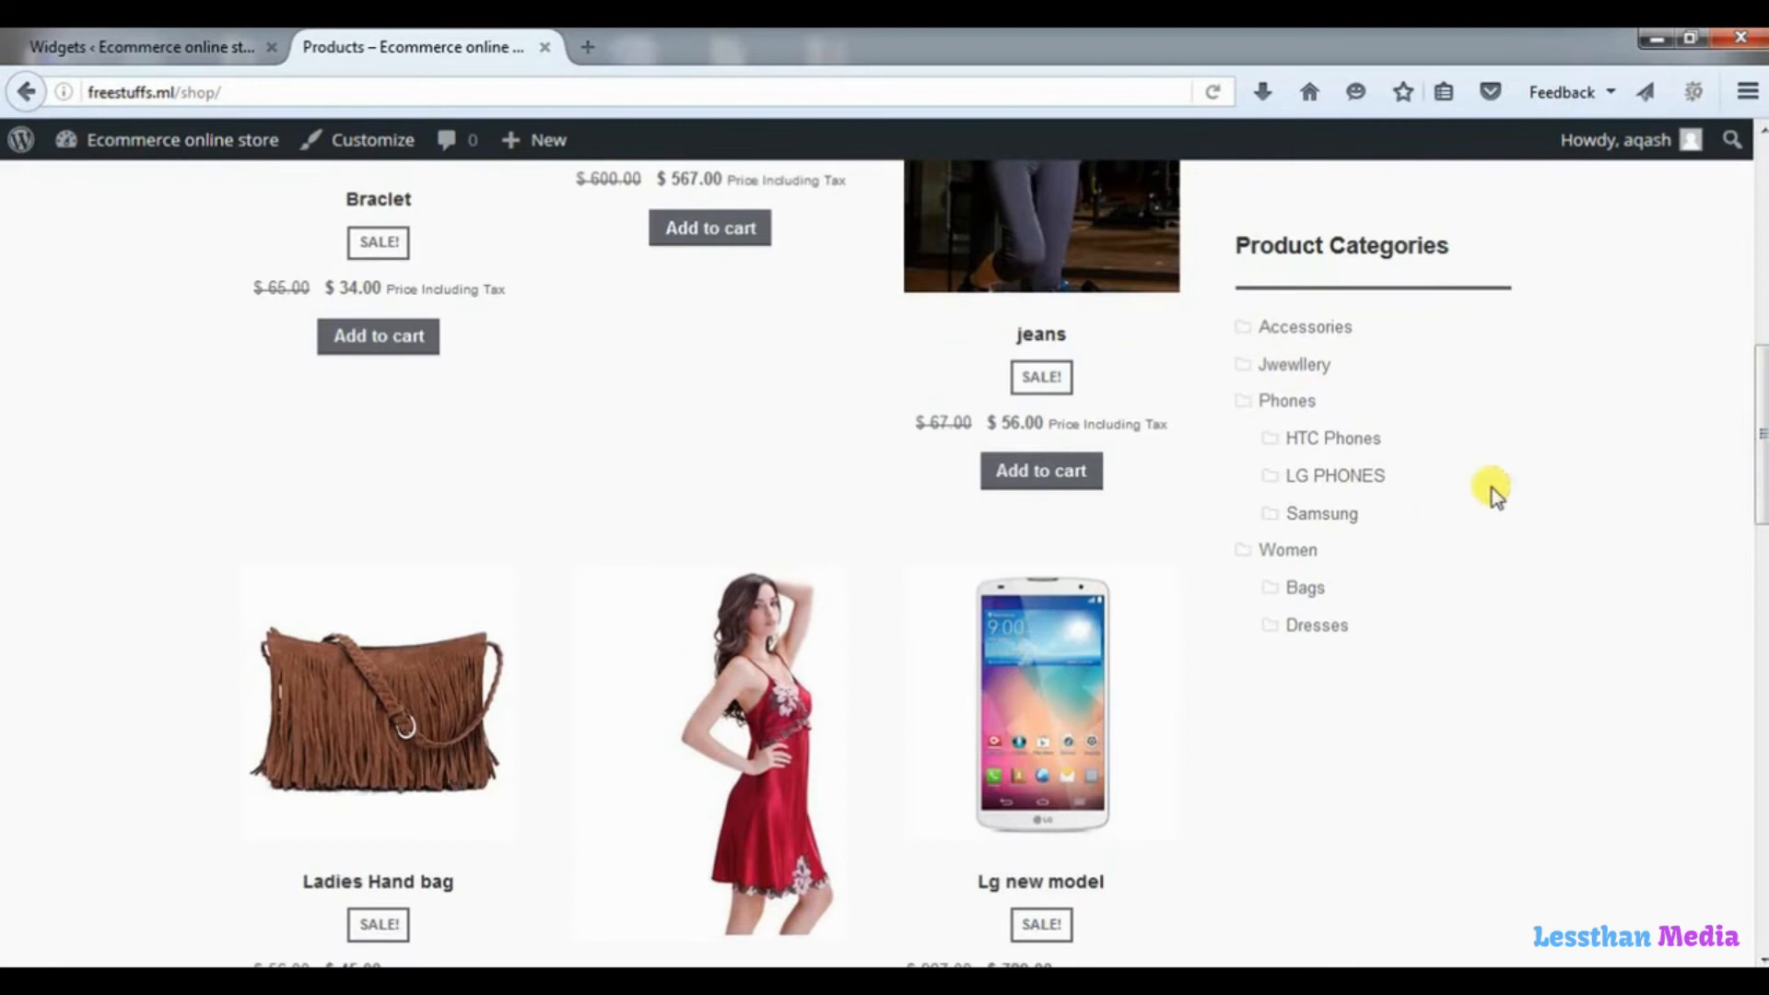
Open the wordpress.org website in a new browser tab.
left_click(588, 45)
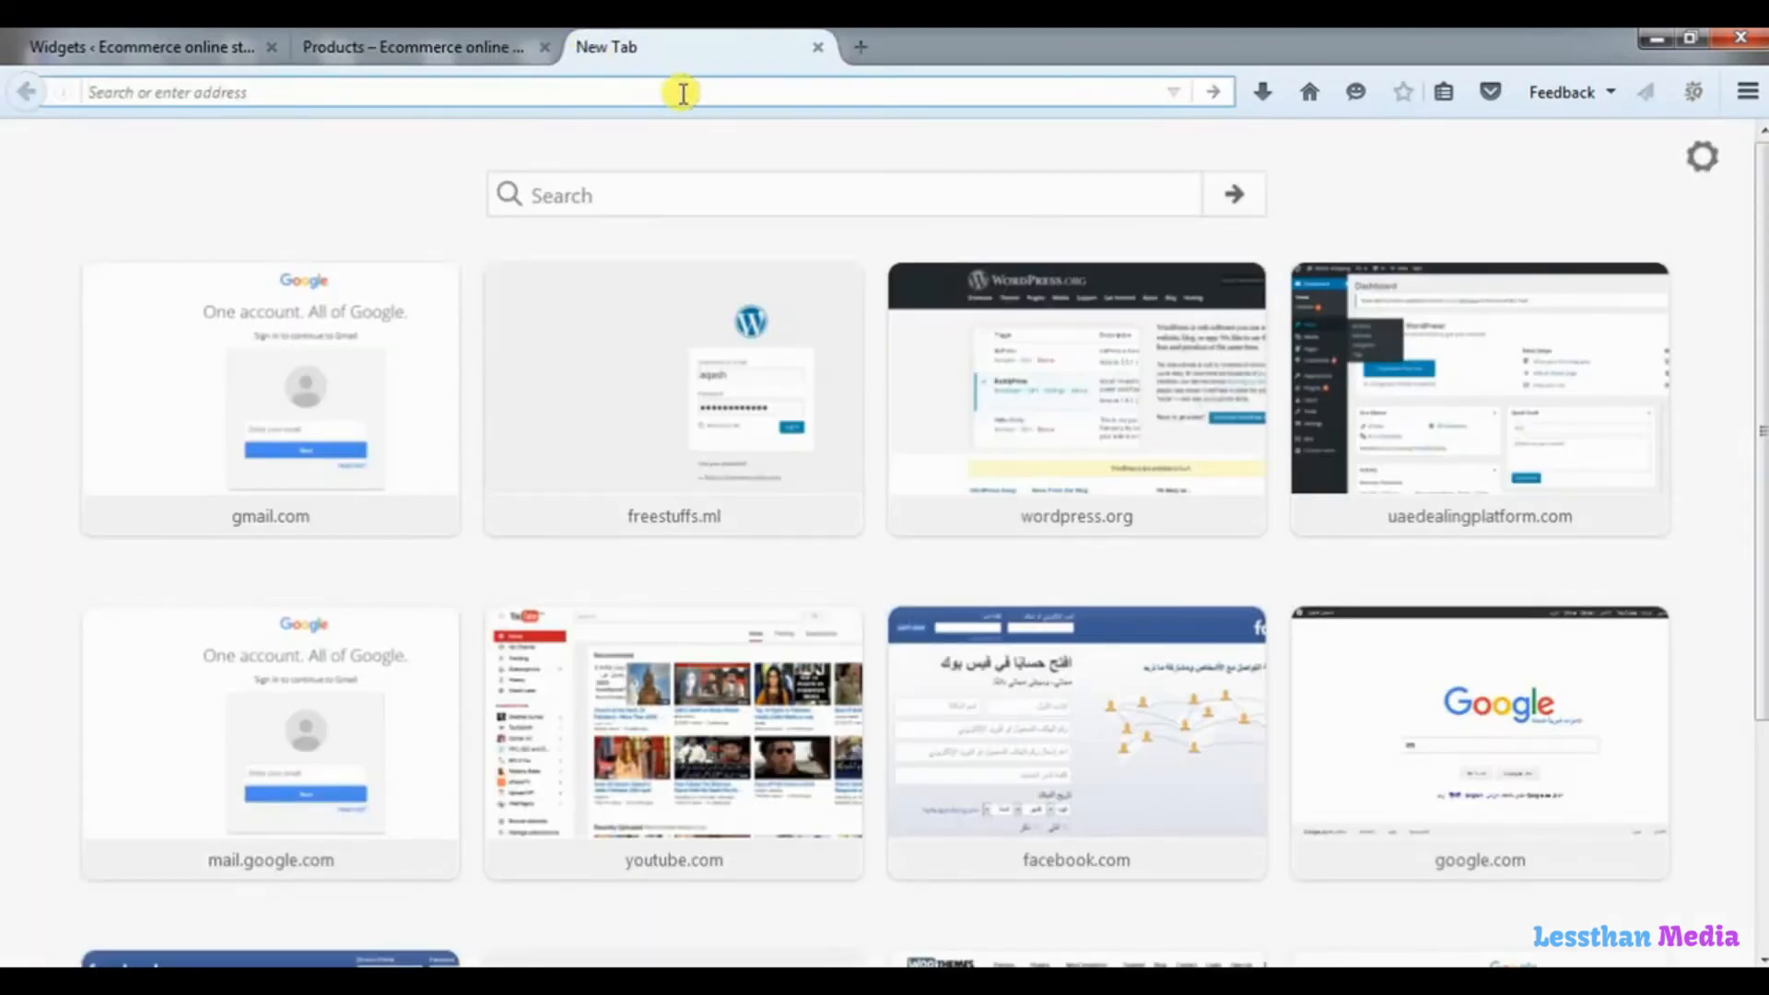
type("wordpress")
key("Return")
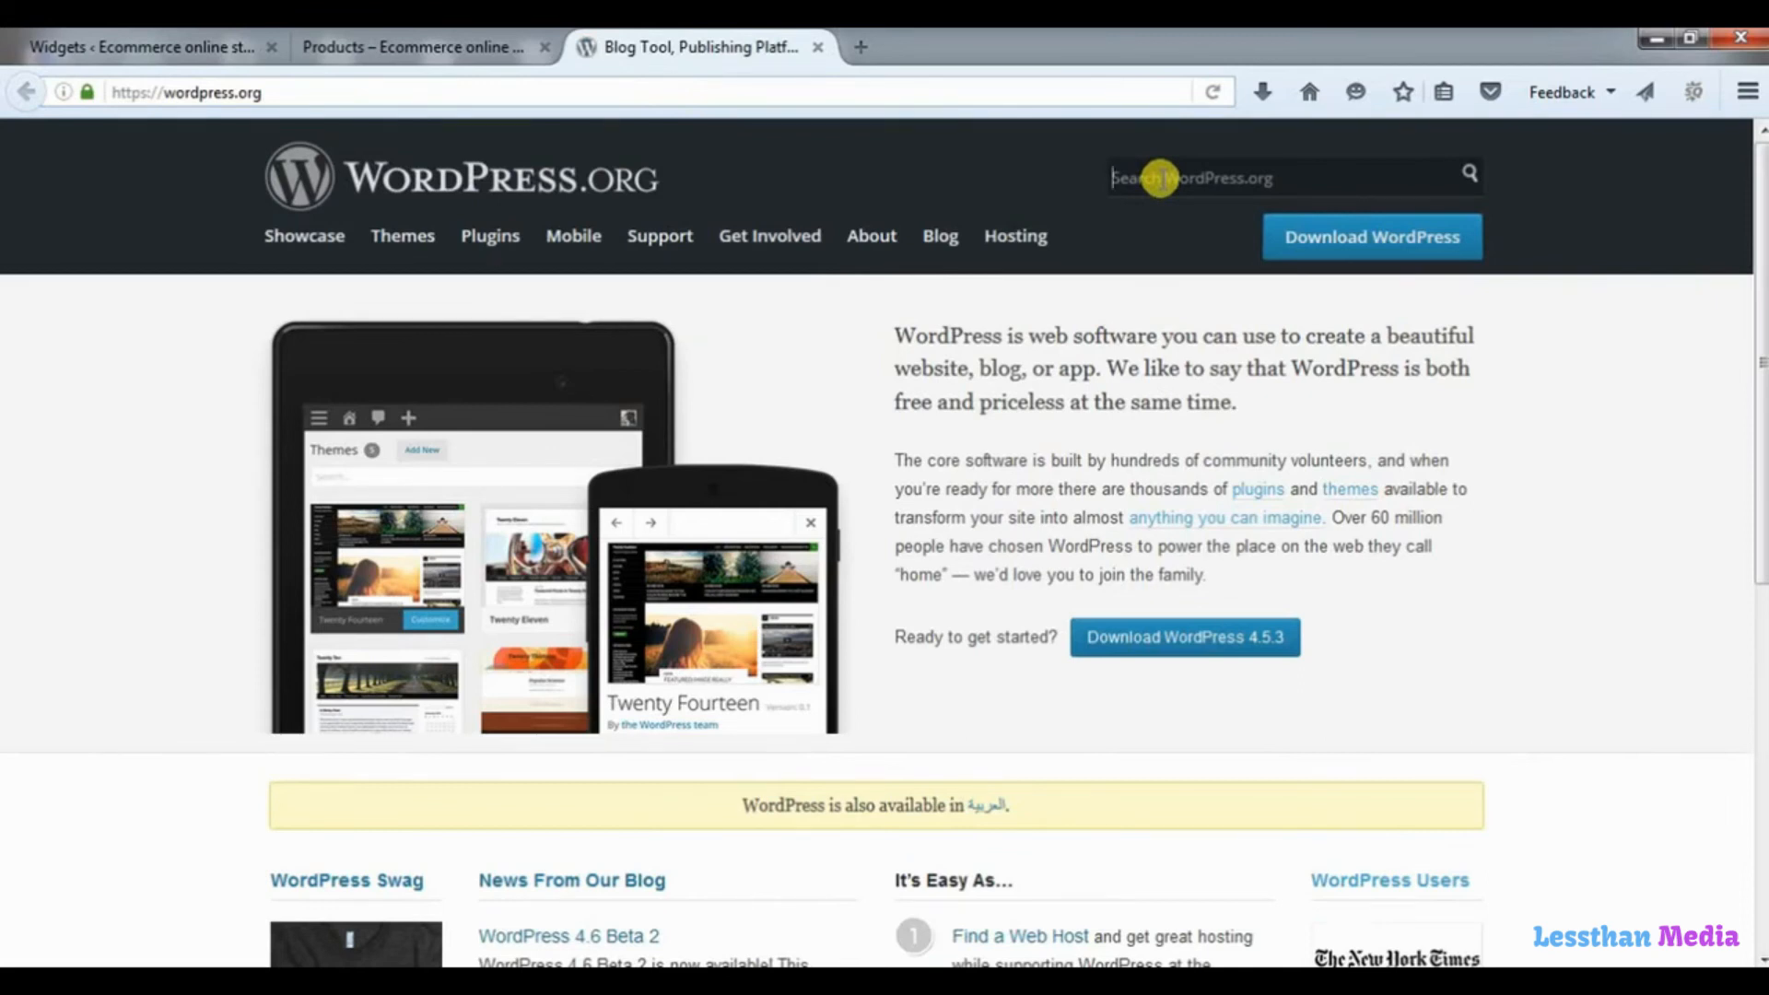
Search WordPress.org for "tinymce" and open the Black Studio TinyMCE Widget plugin page.
type("tin")
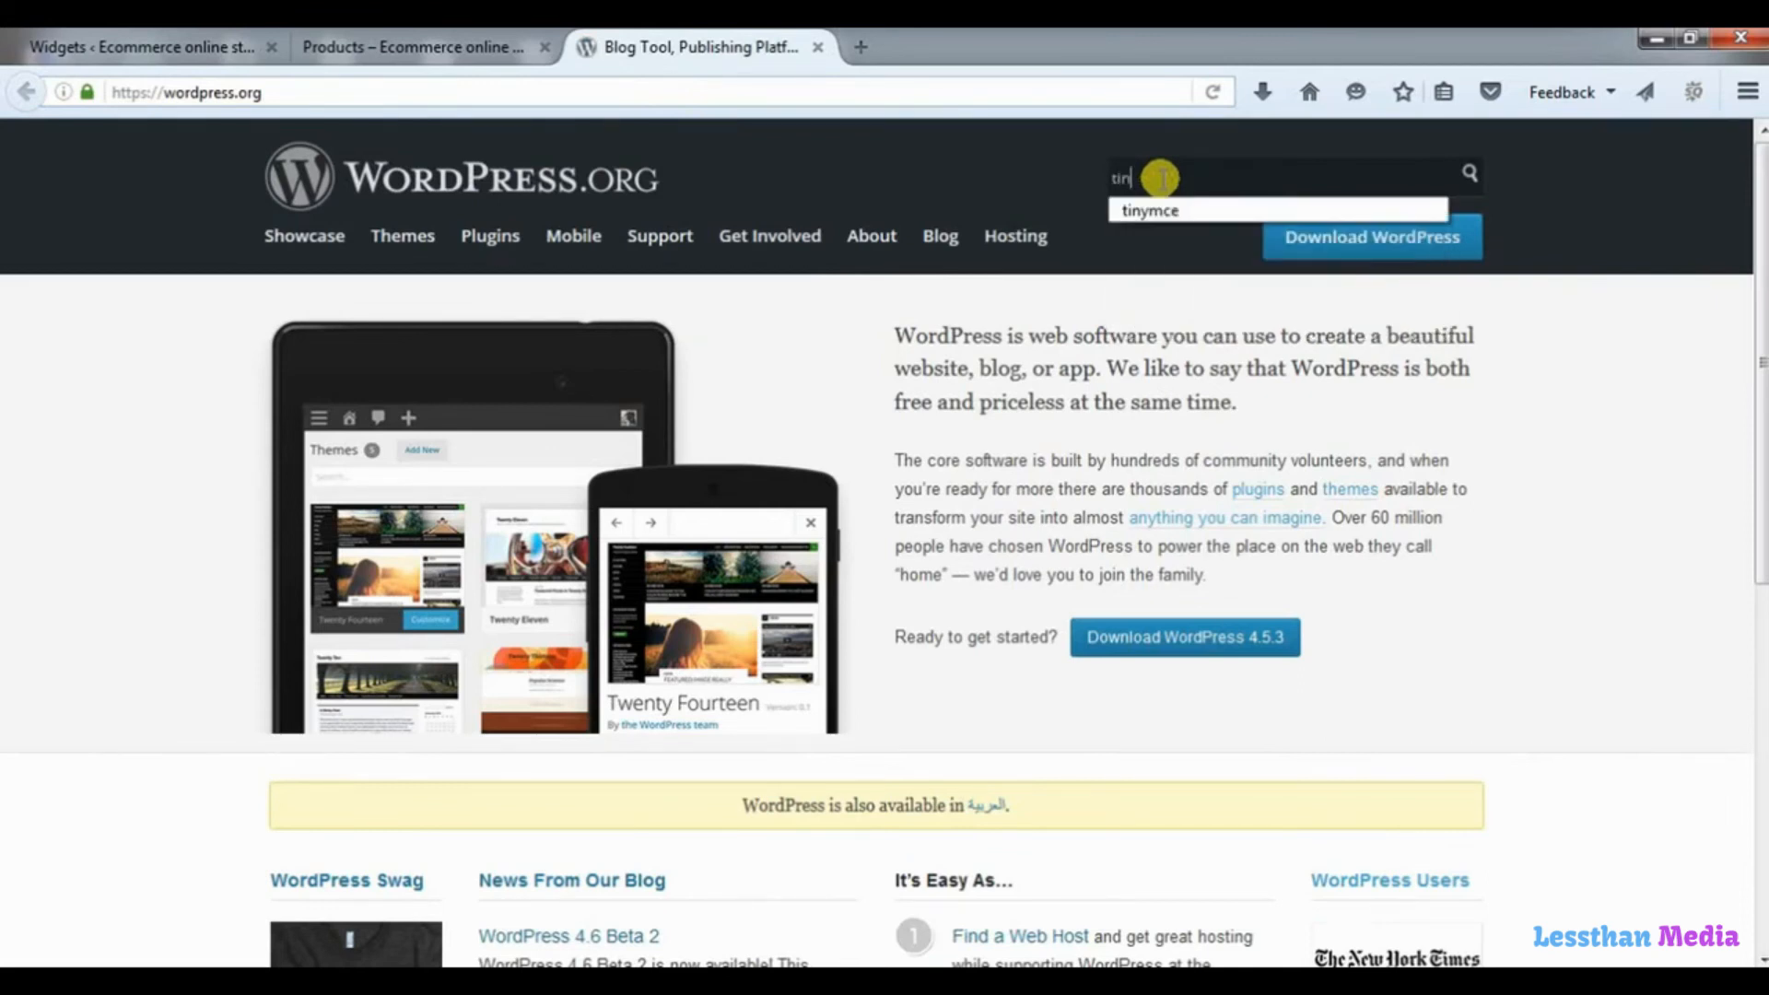
type("ymce")
key("Return")
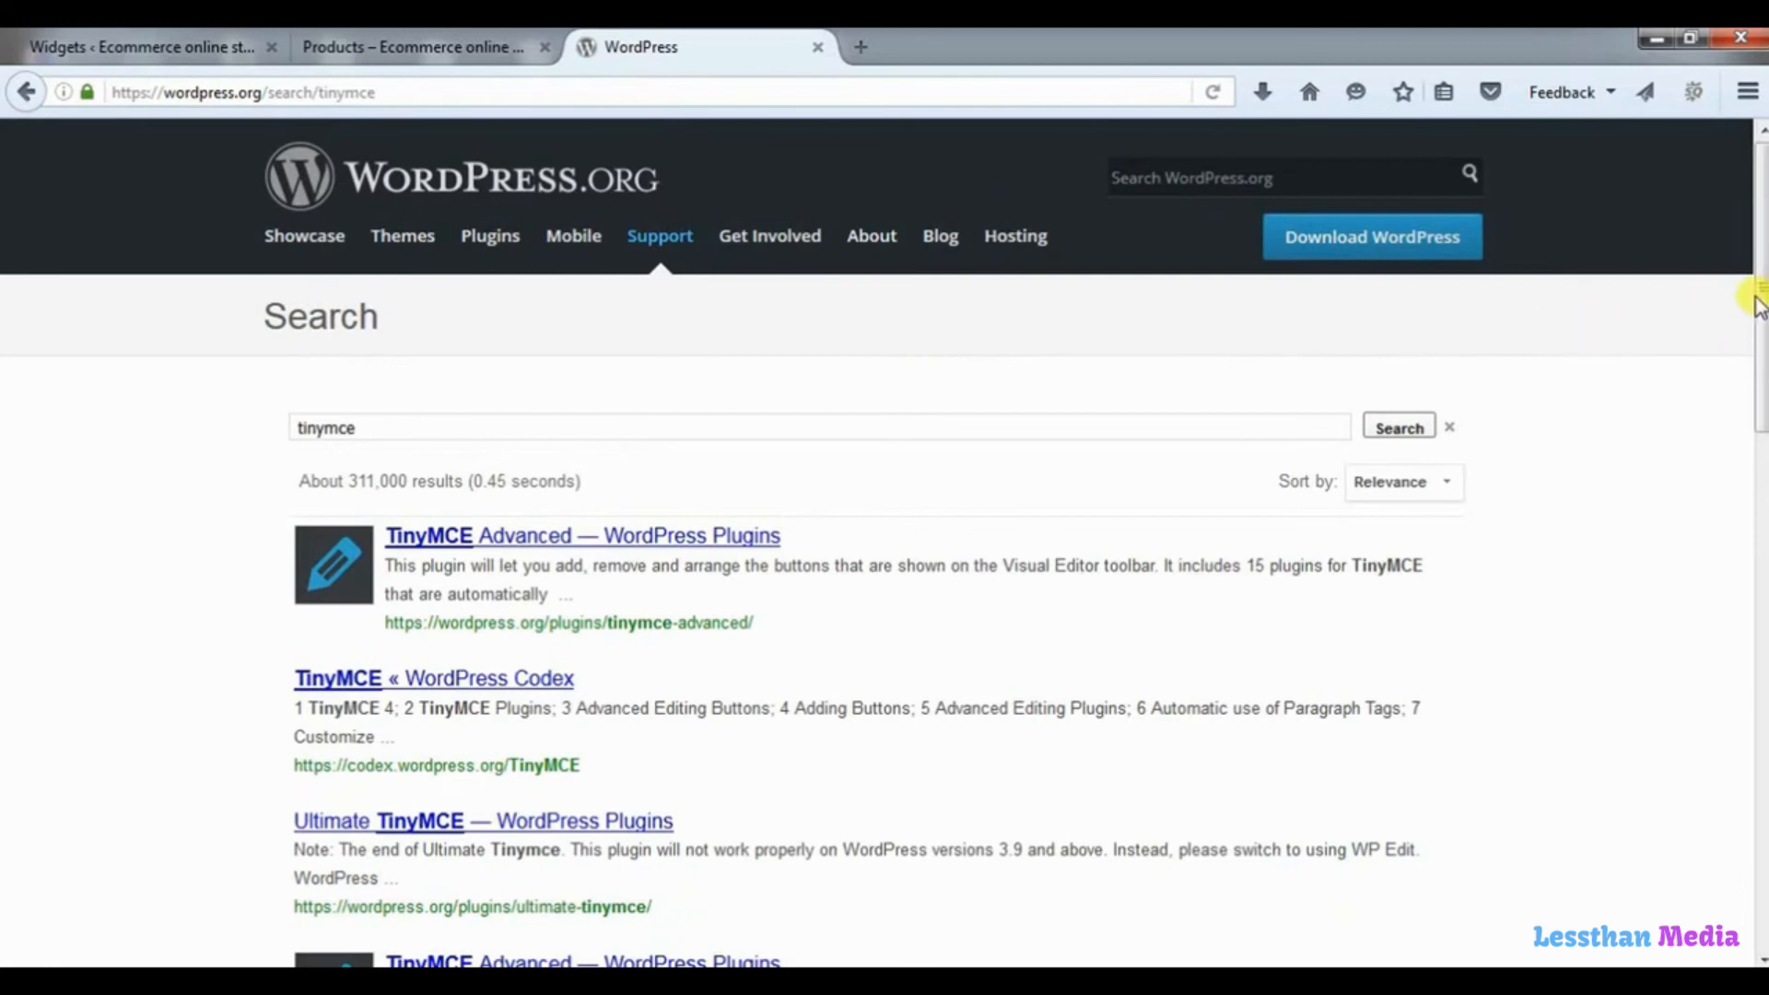
left_click_drag(1758, 288, 1760, 567)
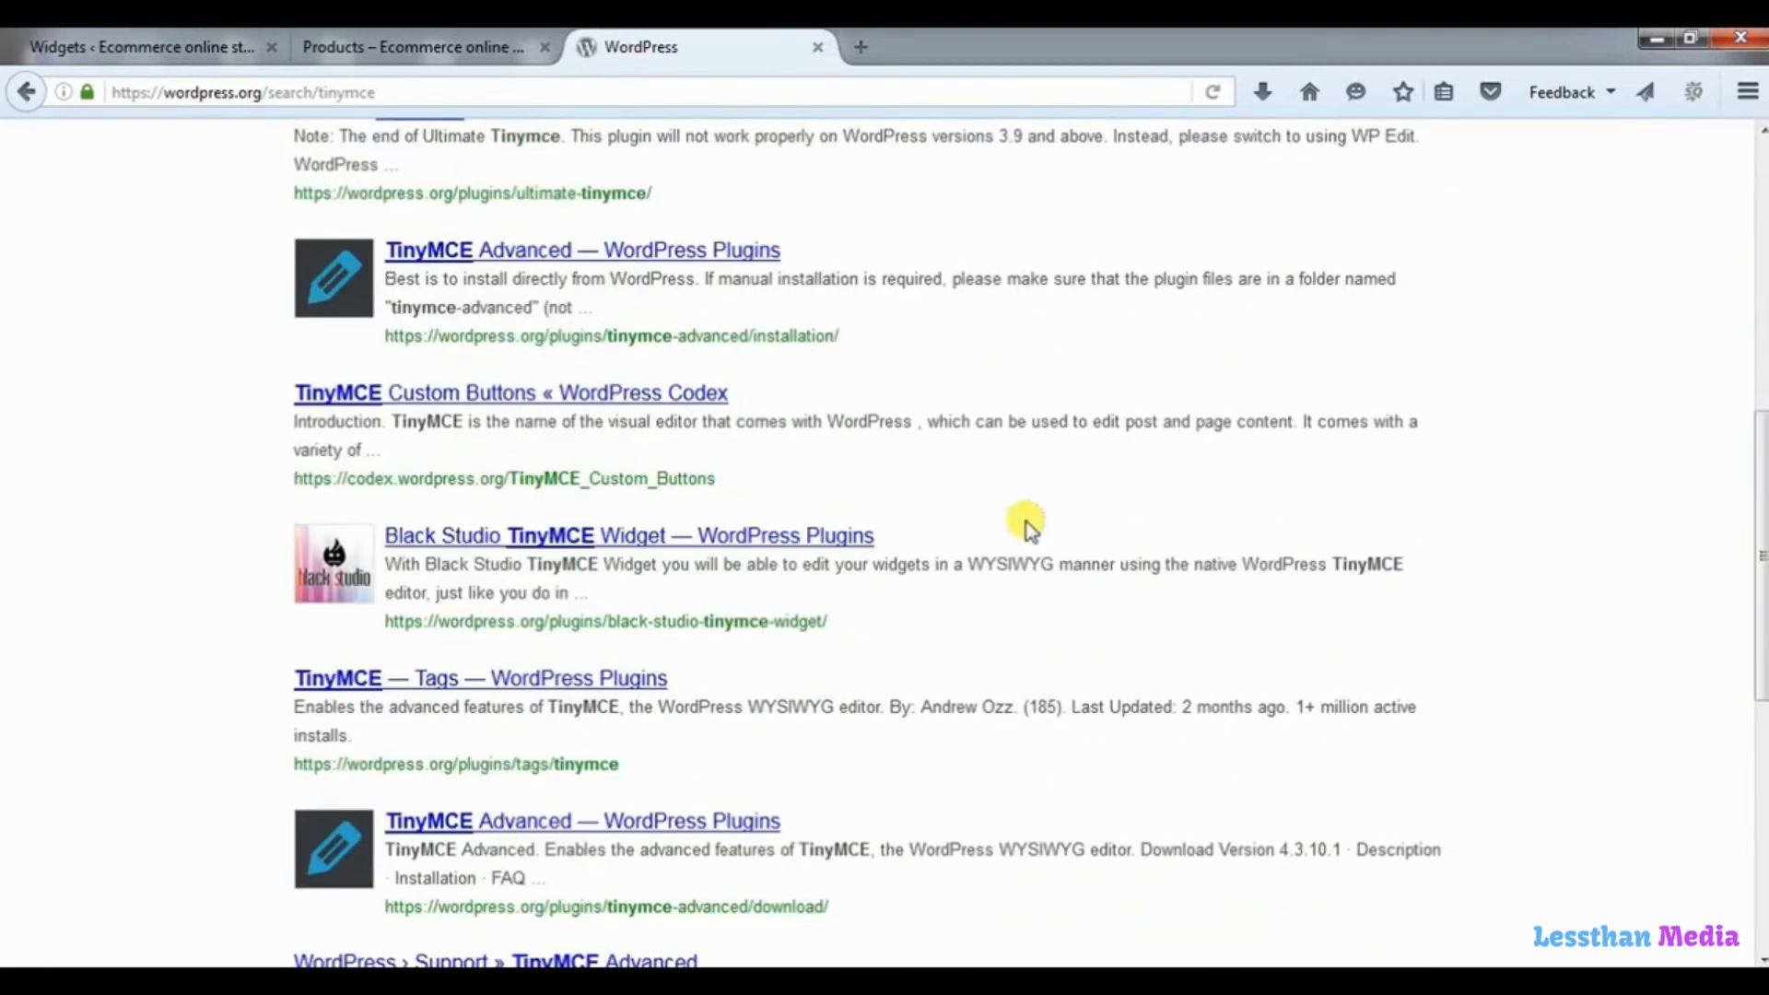
left_click(530, 544)
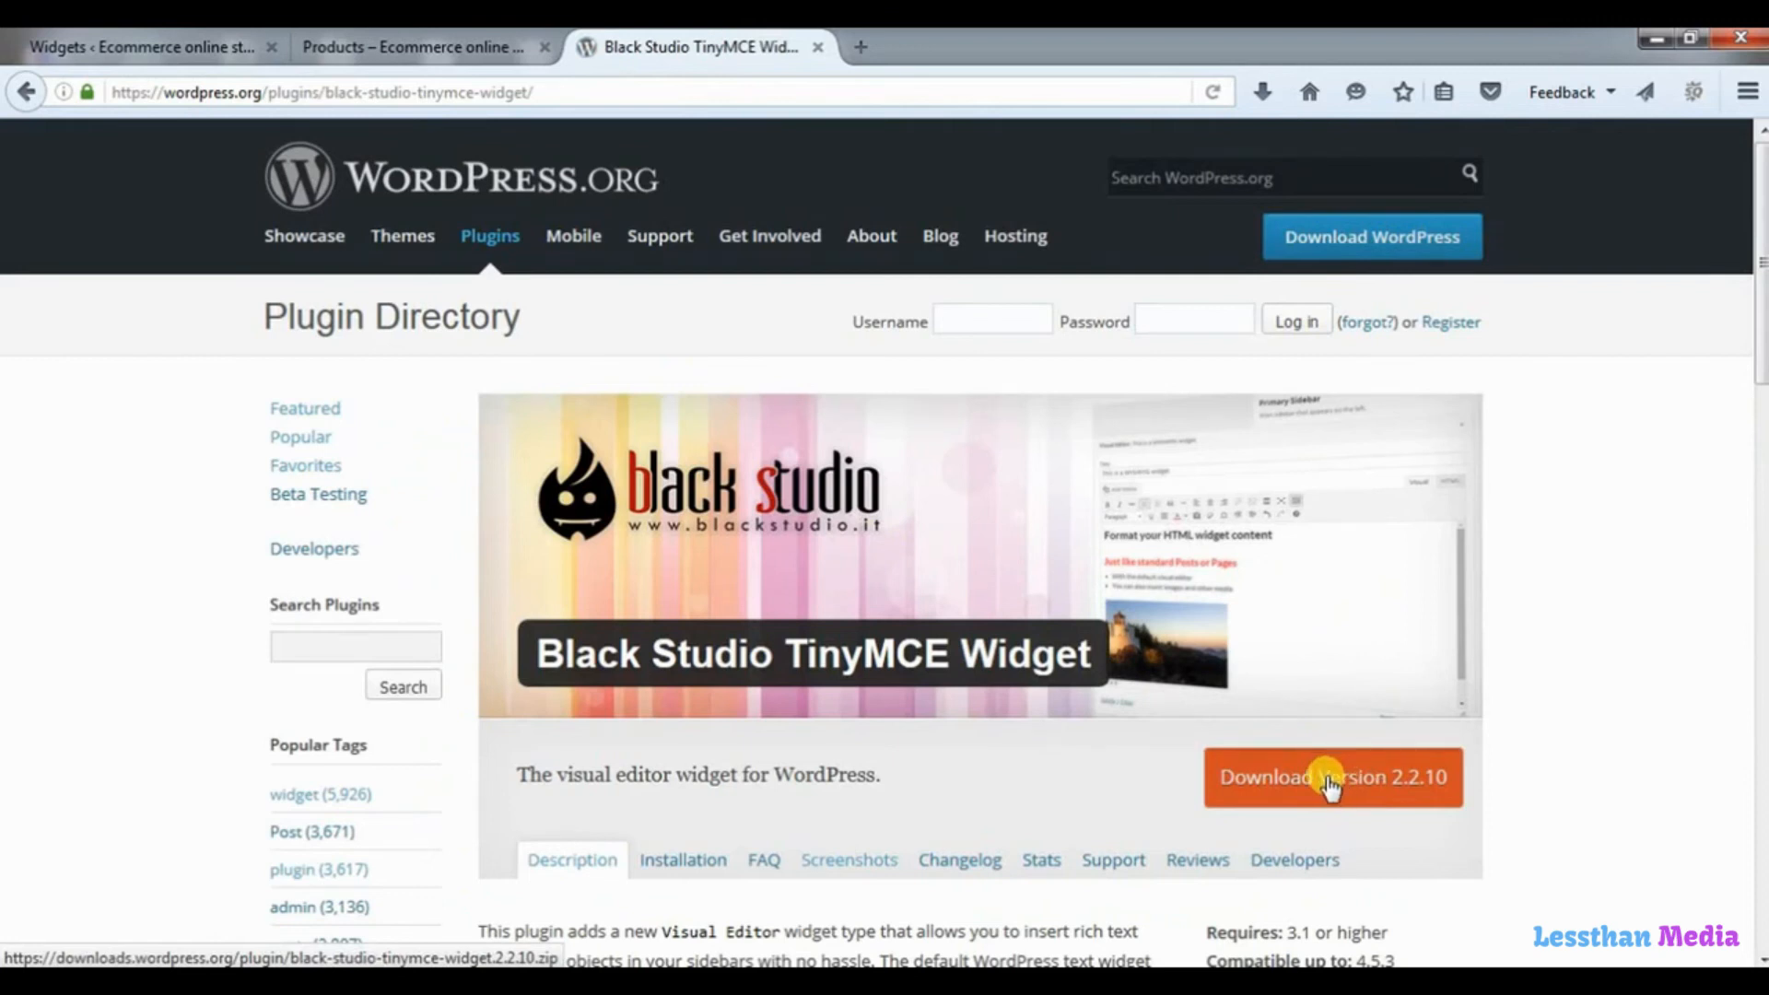
Return to the site's admin and open the plugin upload page for installing a zip file.
left_click(127, 48)
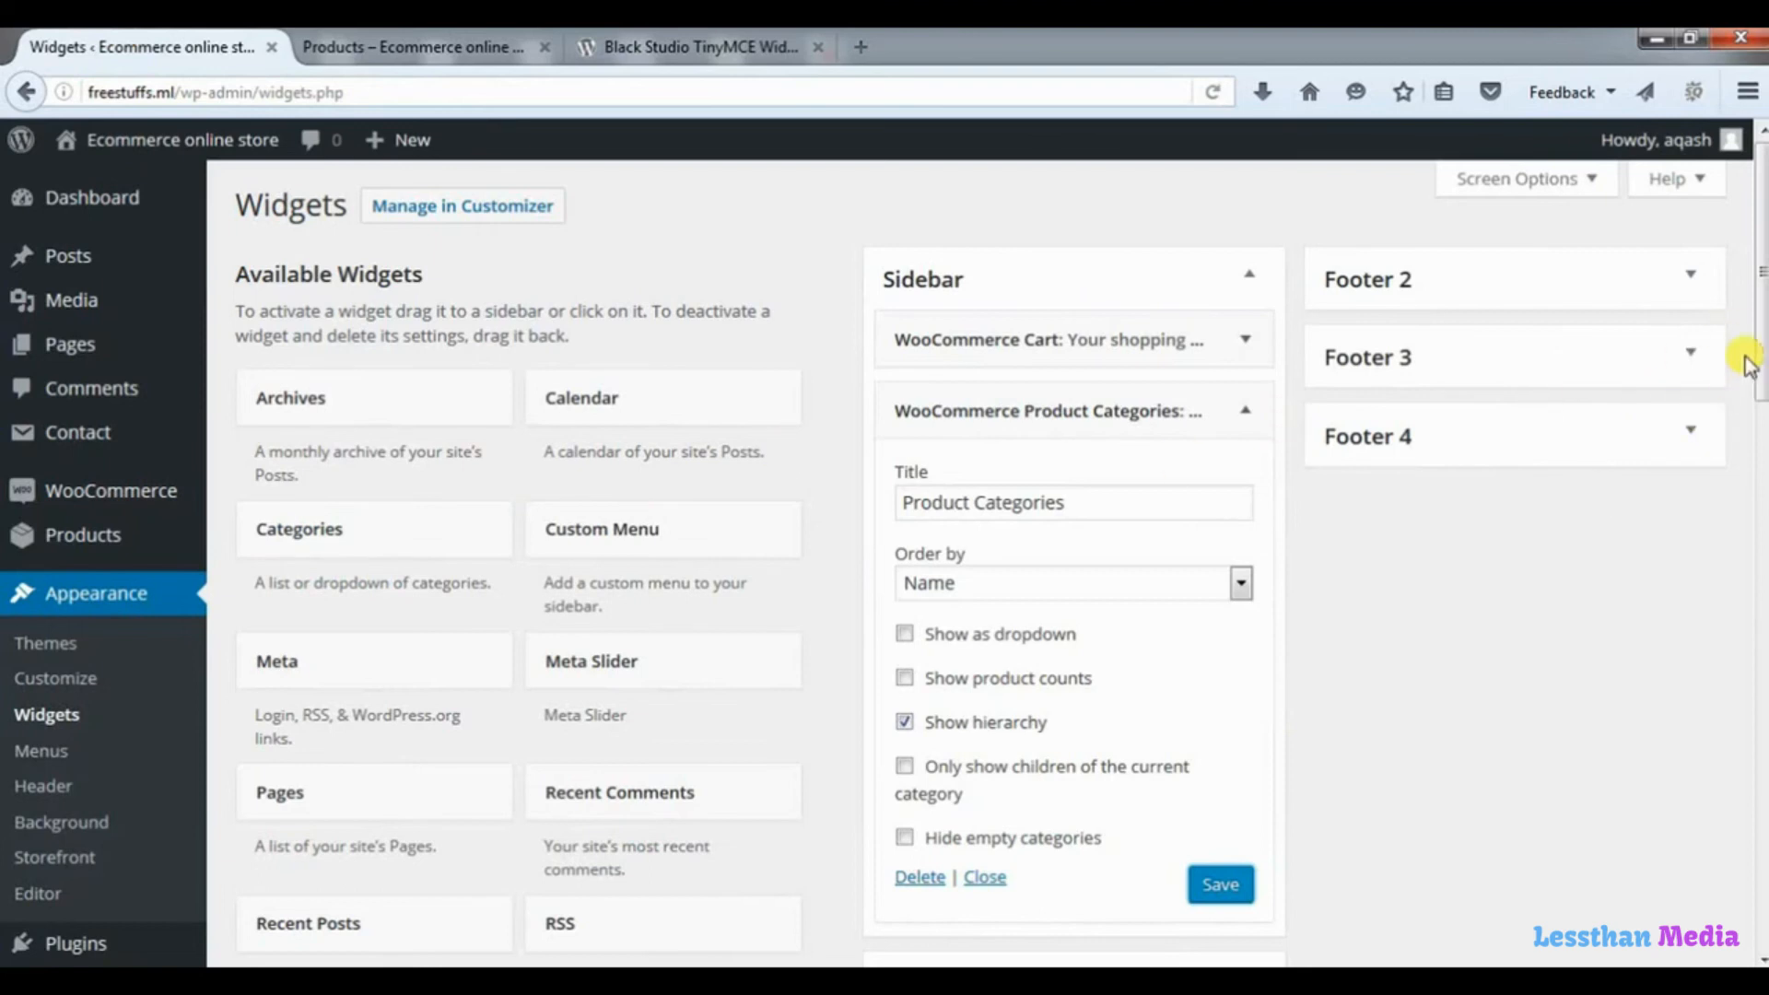
left_click_drag(1760, 369, 1760, 687)
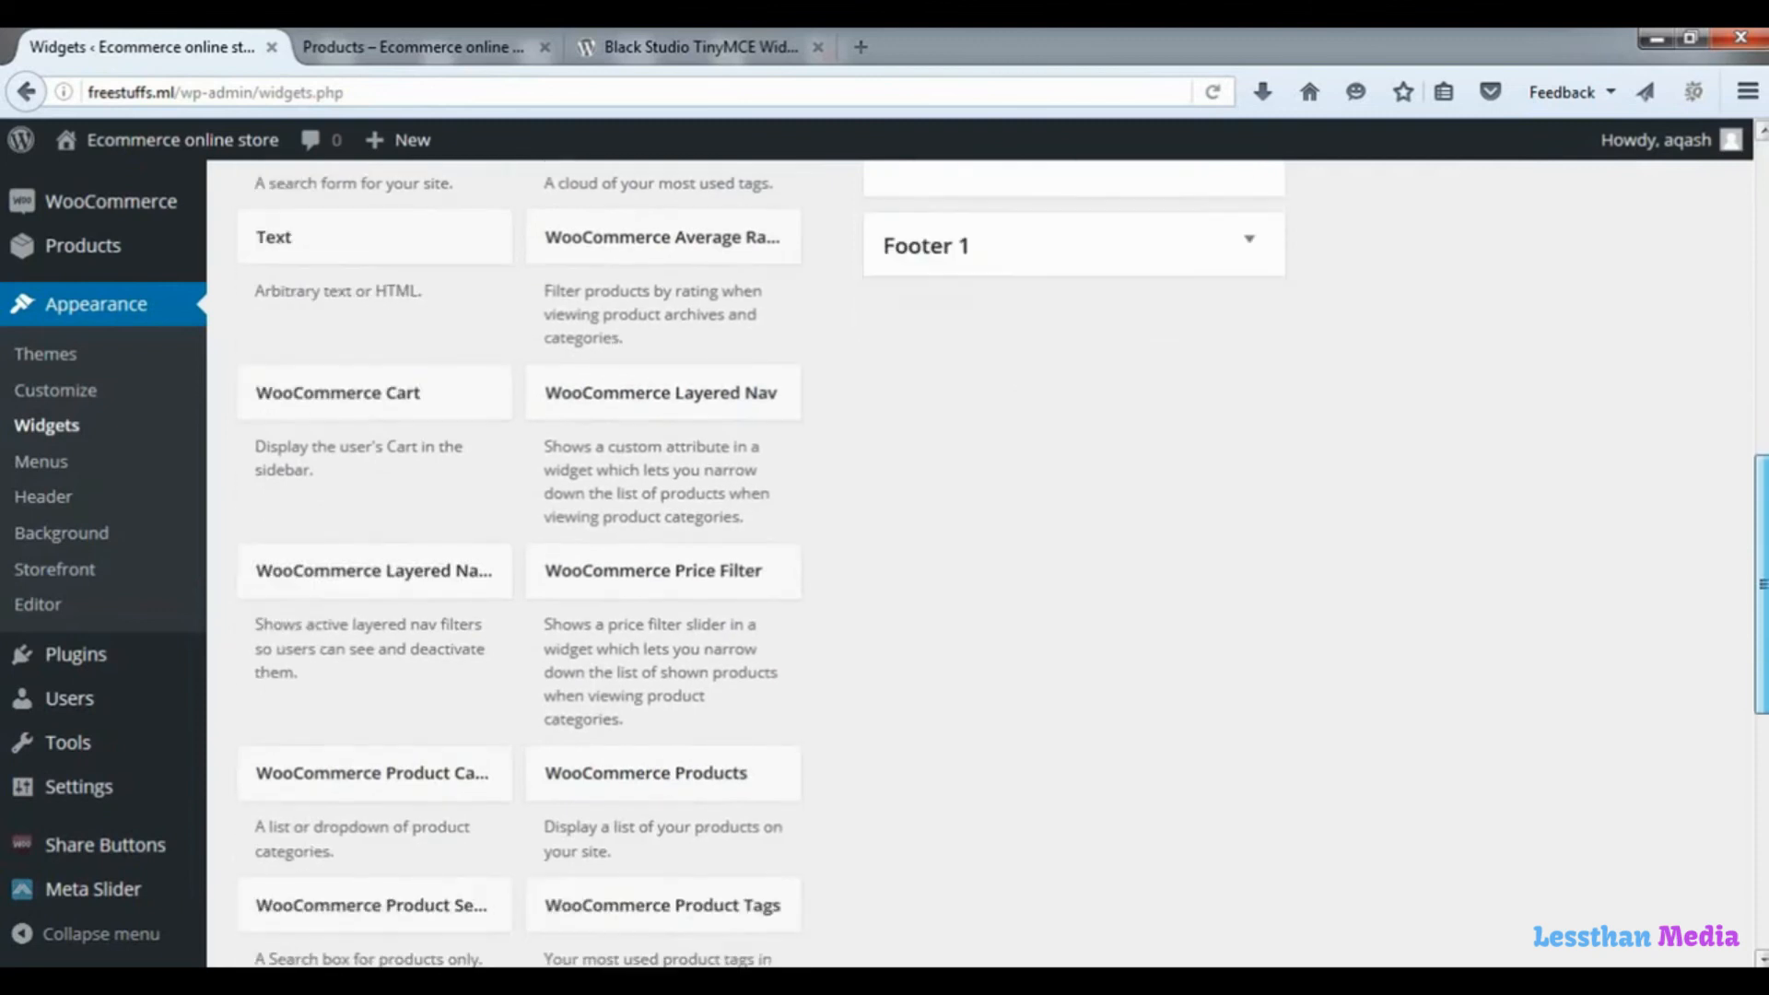
left_click(69, 666)
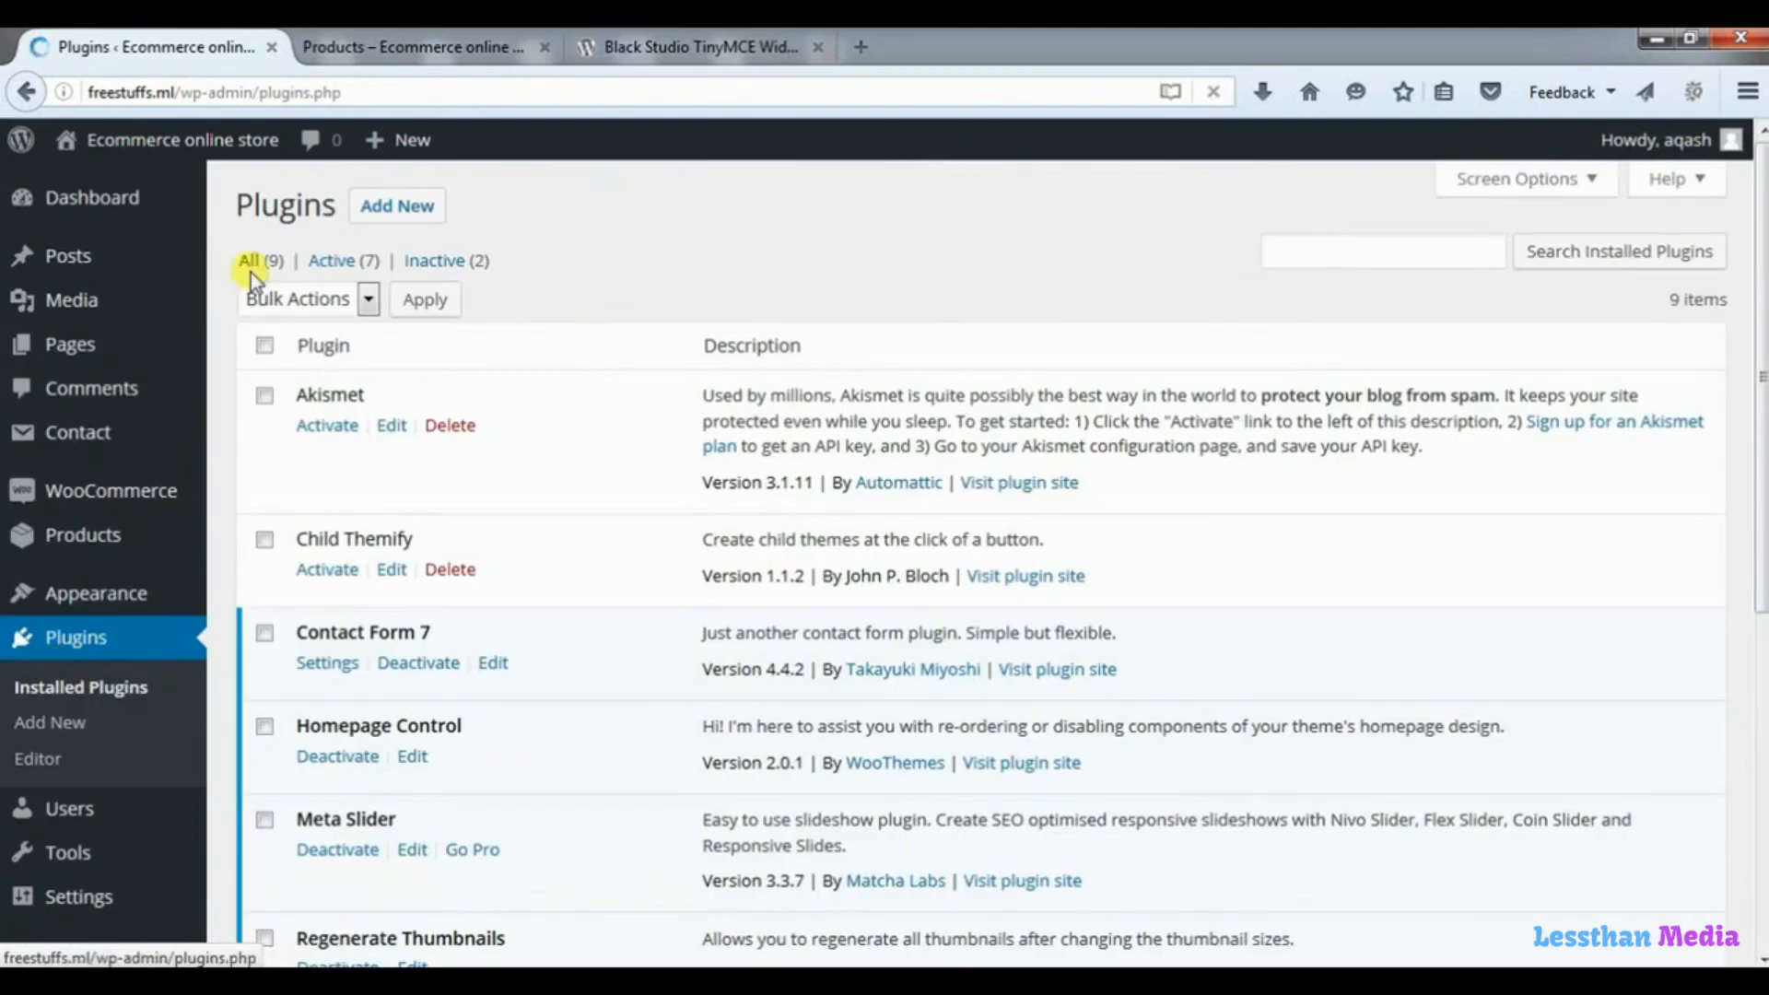
left_click(387, 208)
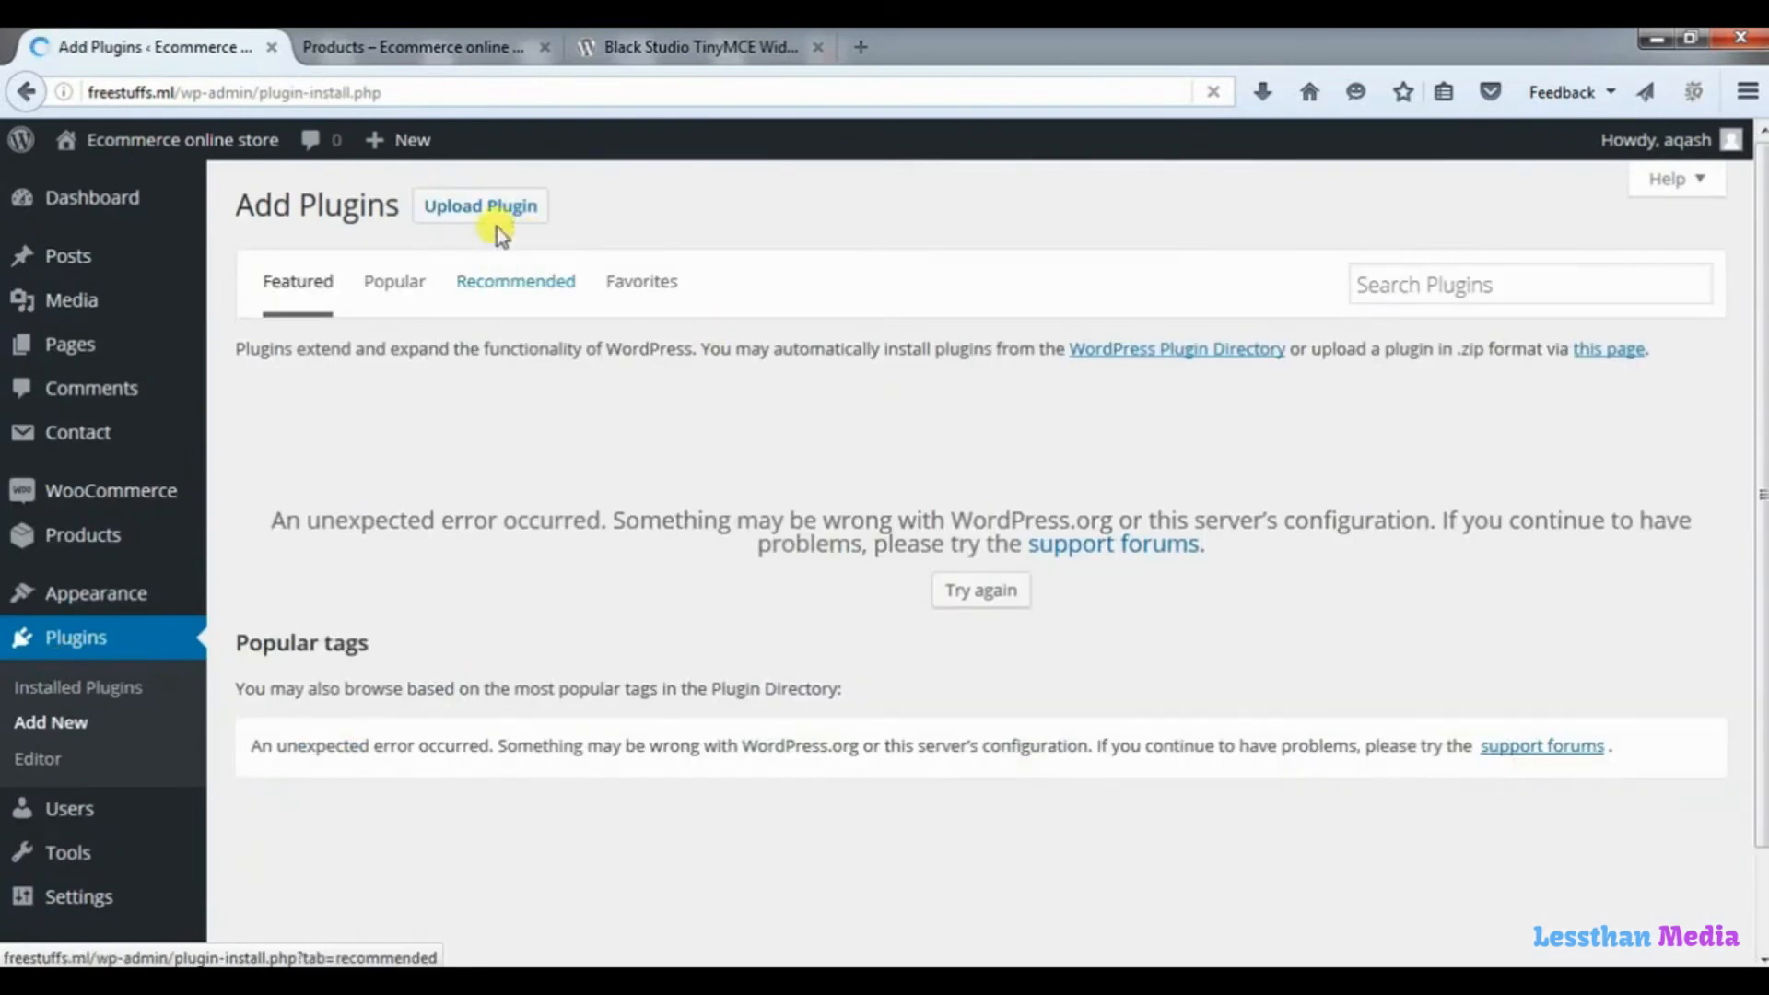
left_click(505, 220)
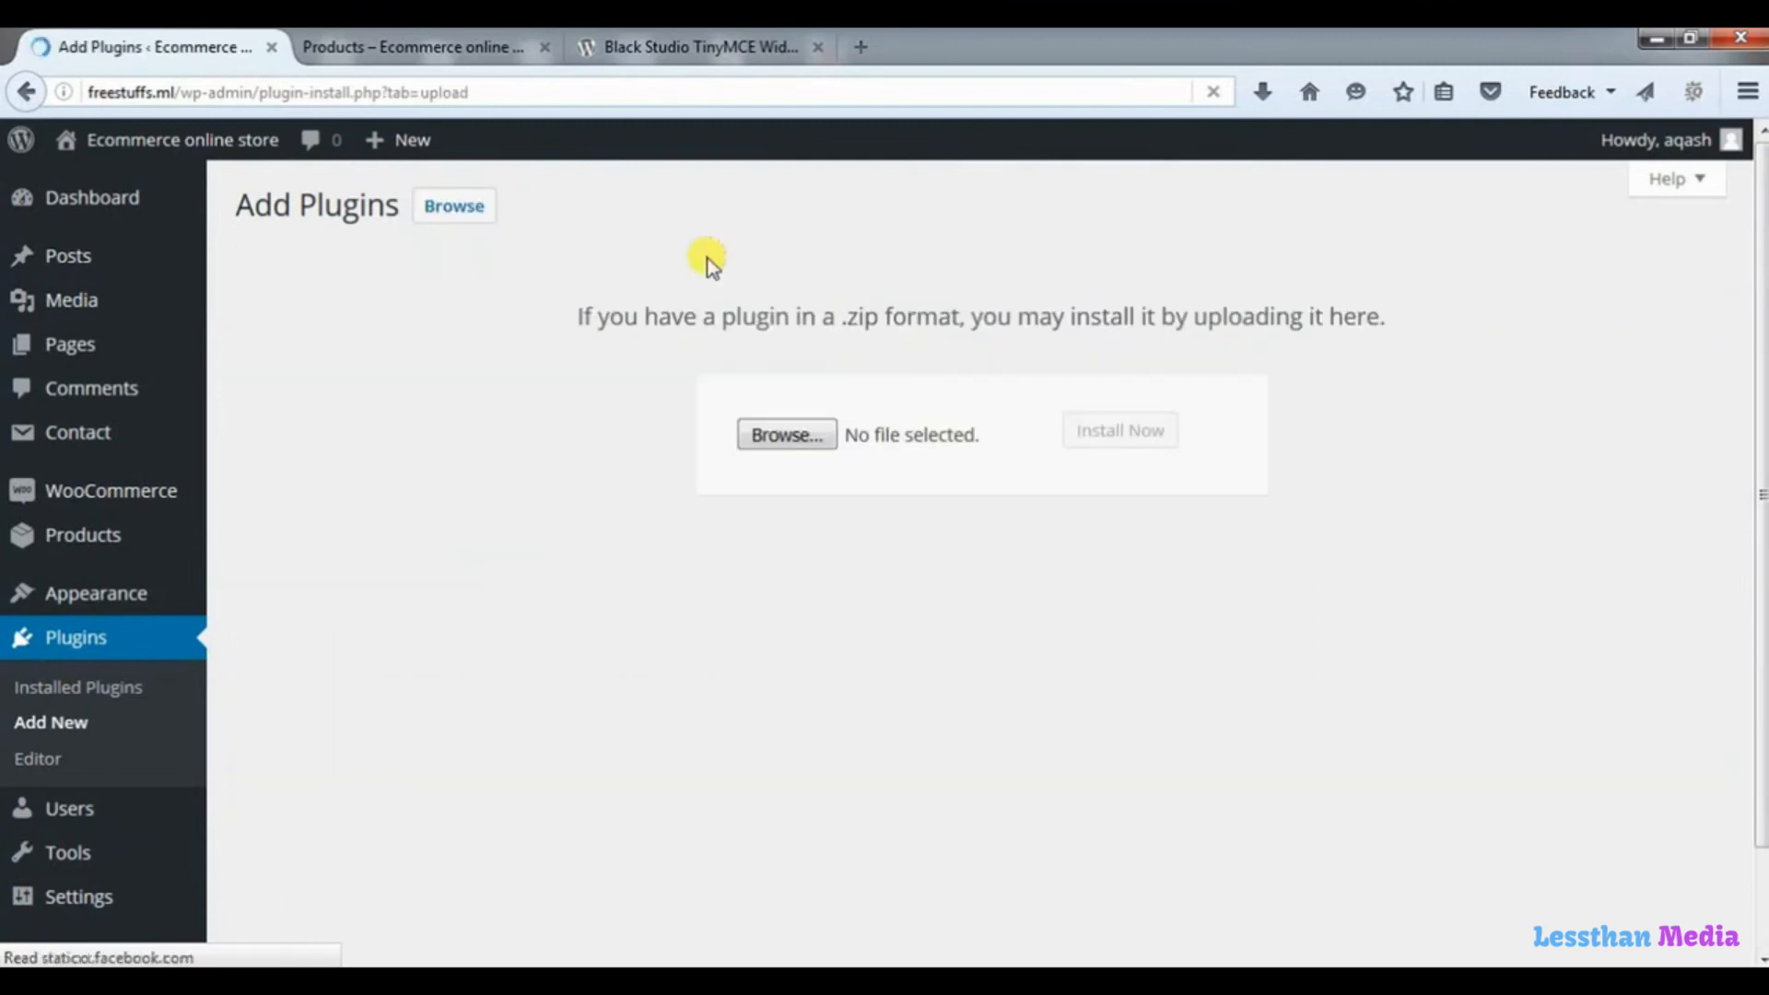
Upload the plugin file black-studio-tinymce-widget.2.2.10, install it, and activate it.
left_click(787, 434)
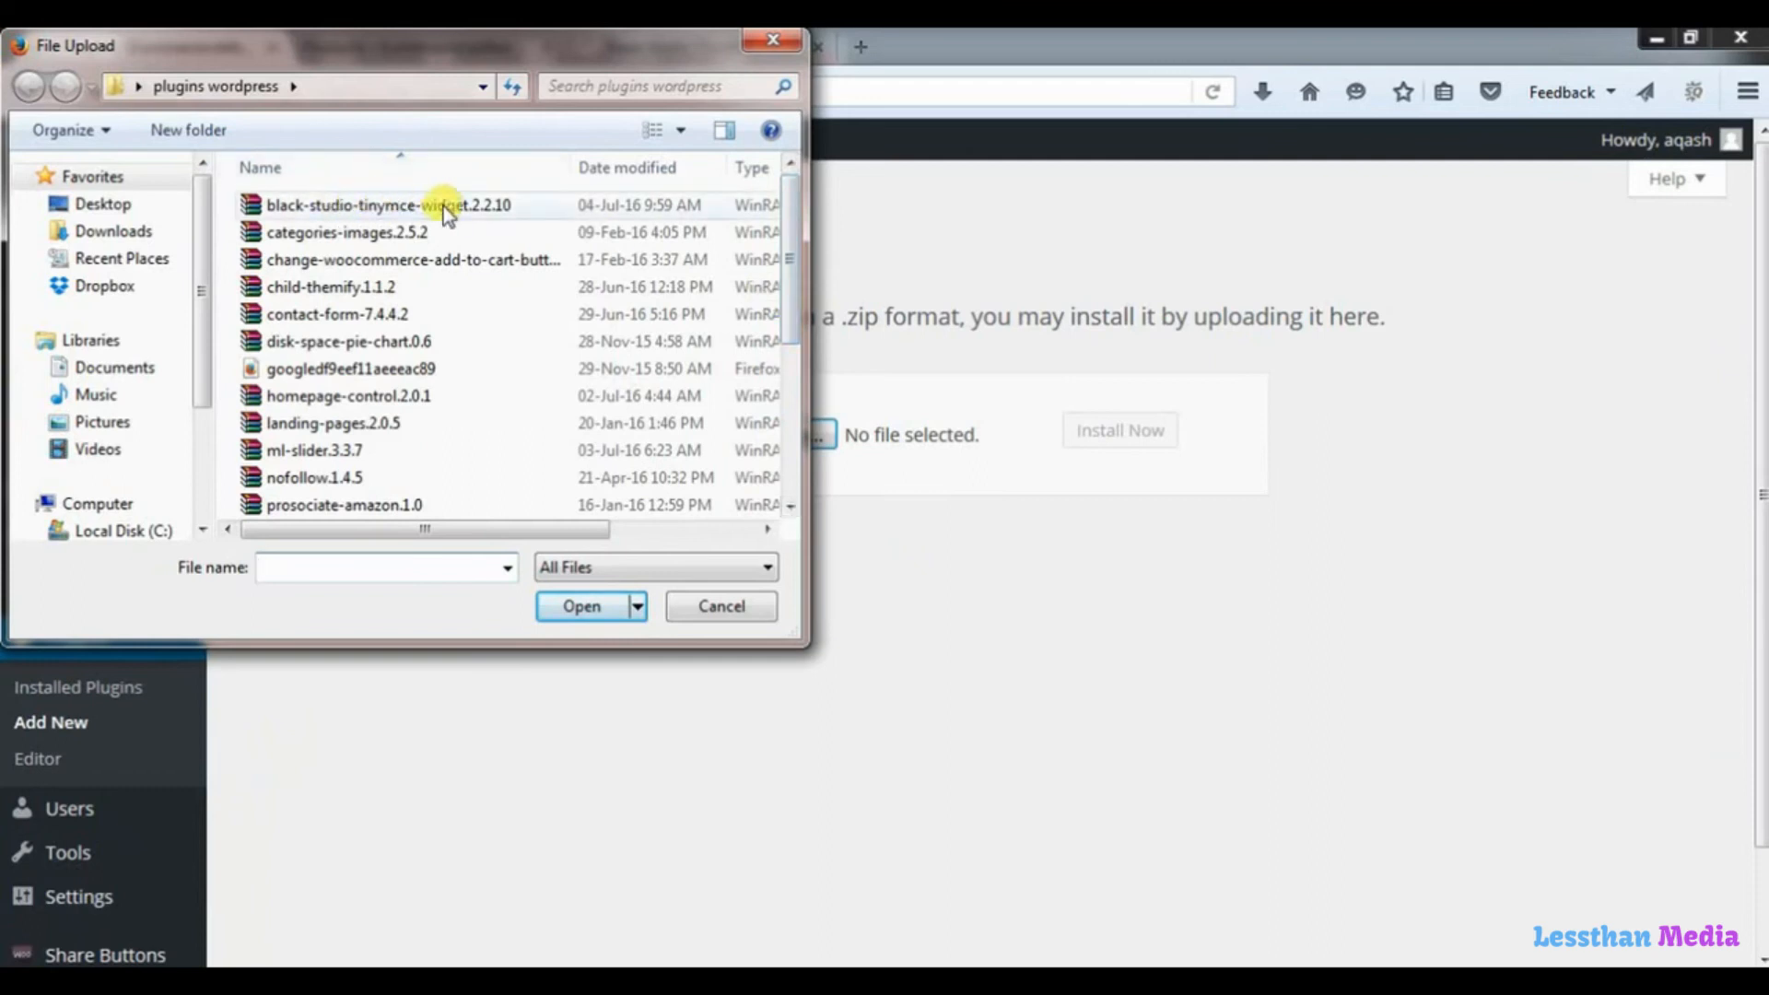
left_click(481, 207)
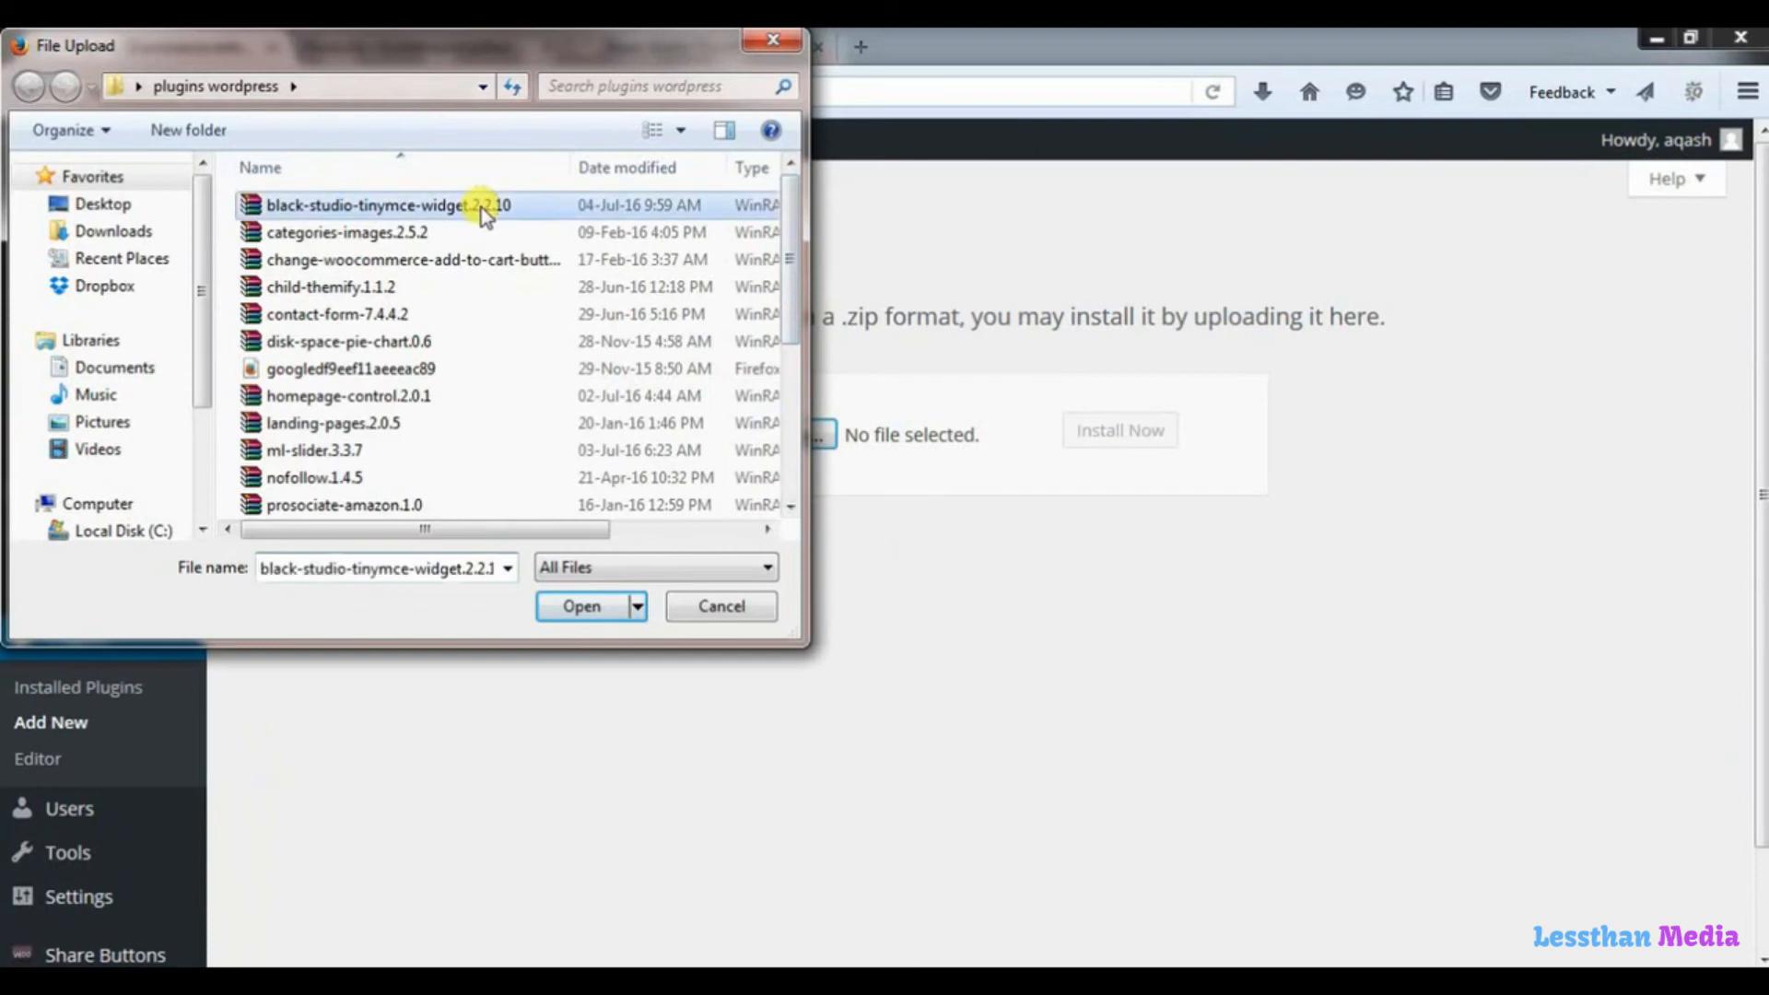
left_click(556, 604)
left_click(811, 477)
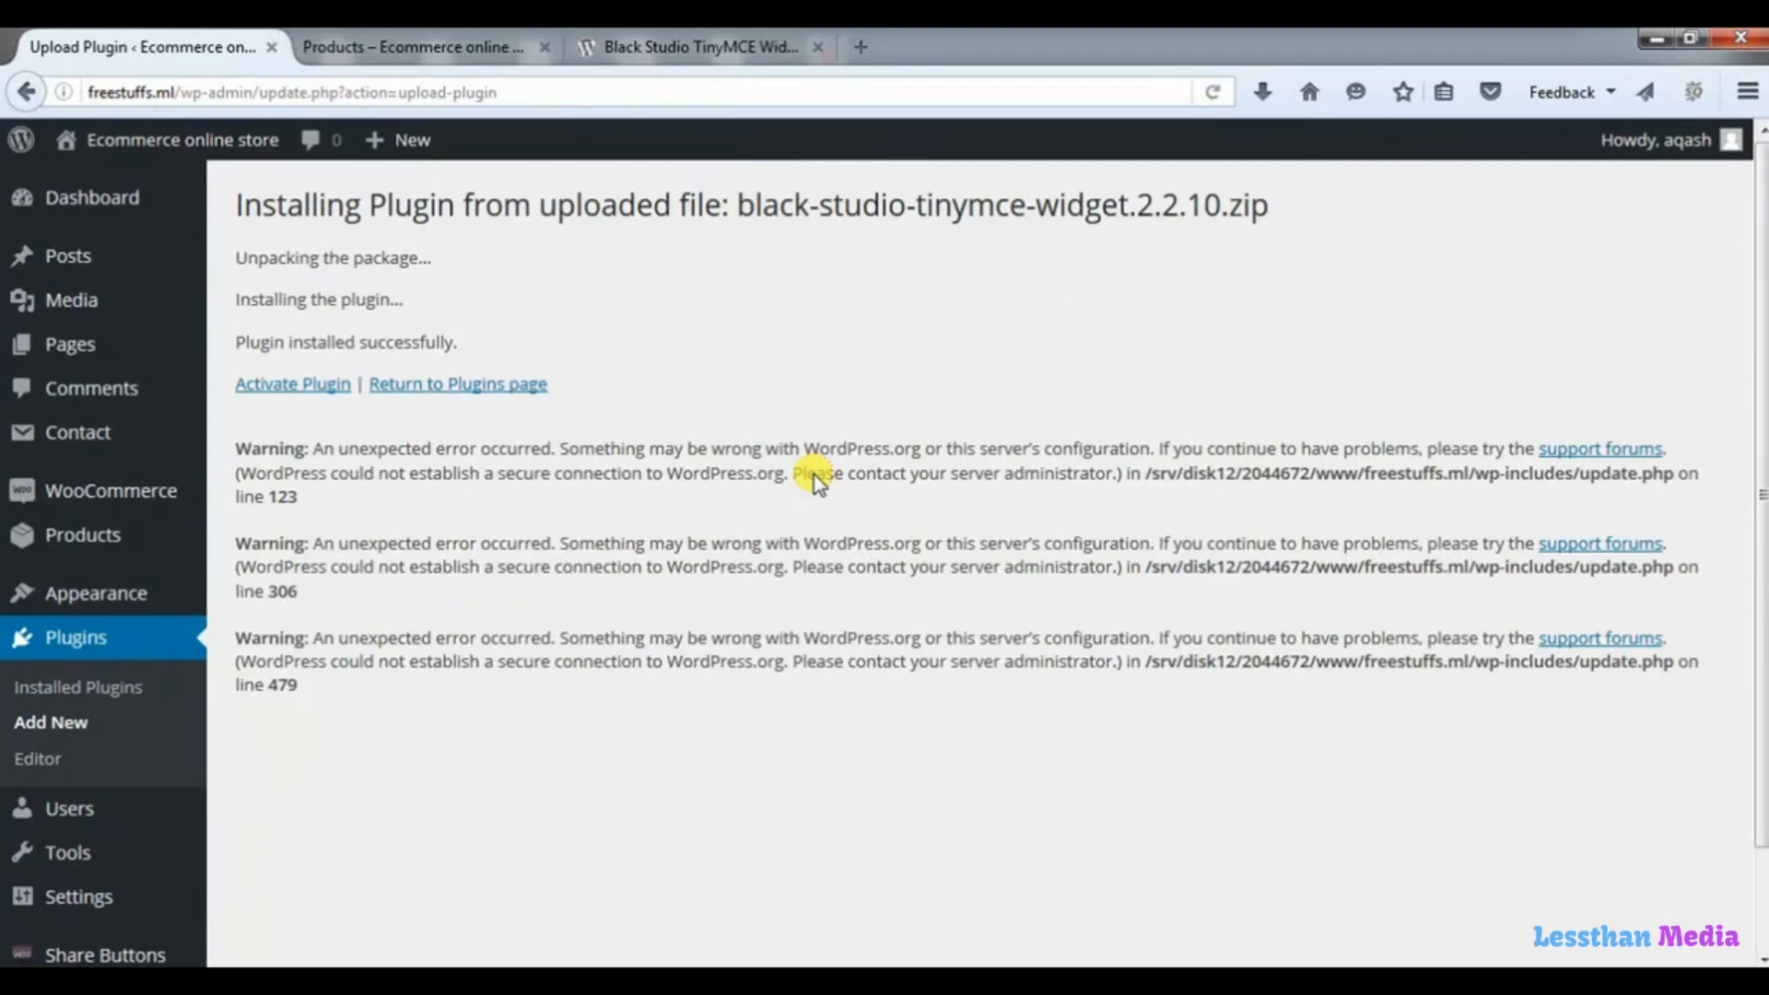
left_click(295, 384)
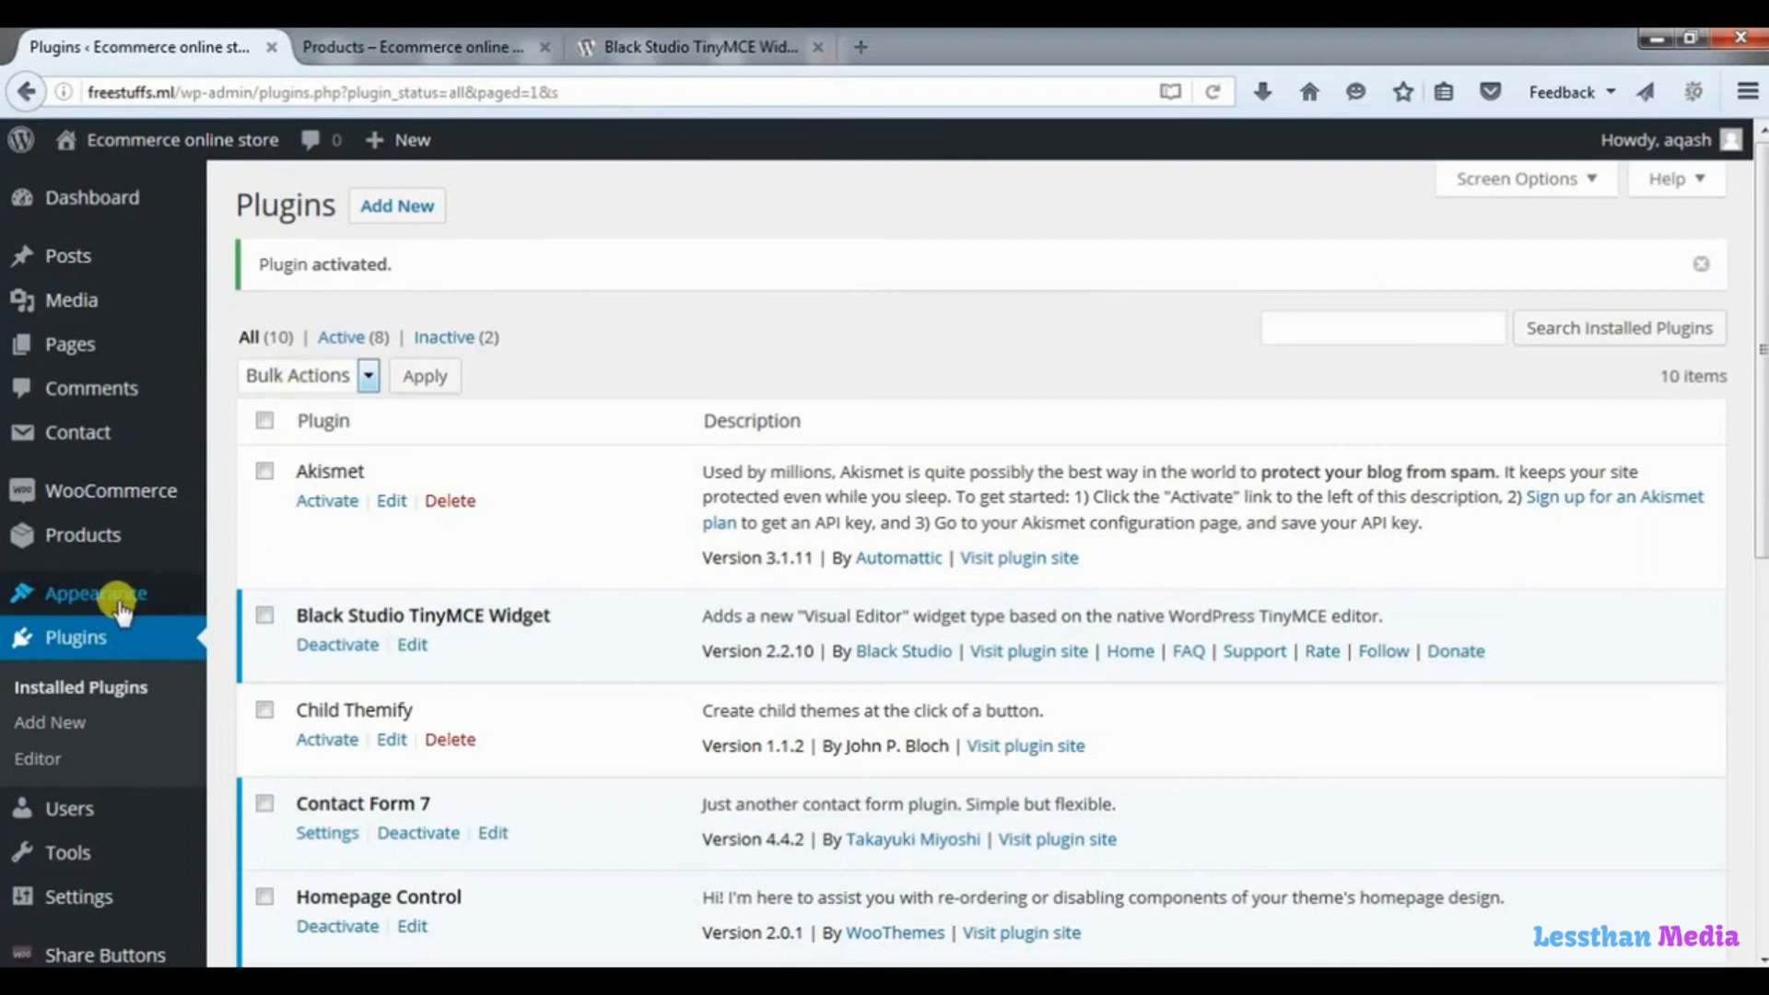
Add the Visual Editor widget to the Sidebar area, below the WooCommerce Product Categories widget.
mouse_move(117, 609)
left_click(252, 673)
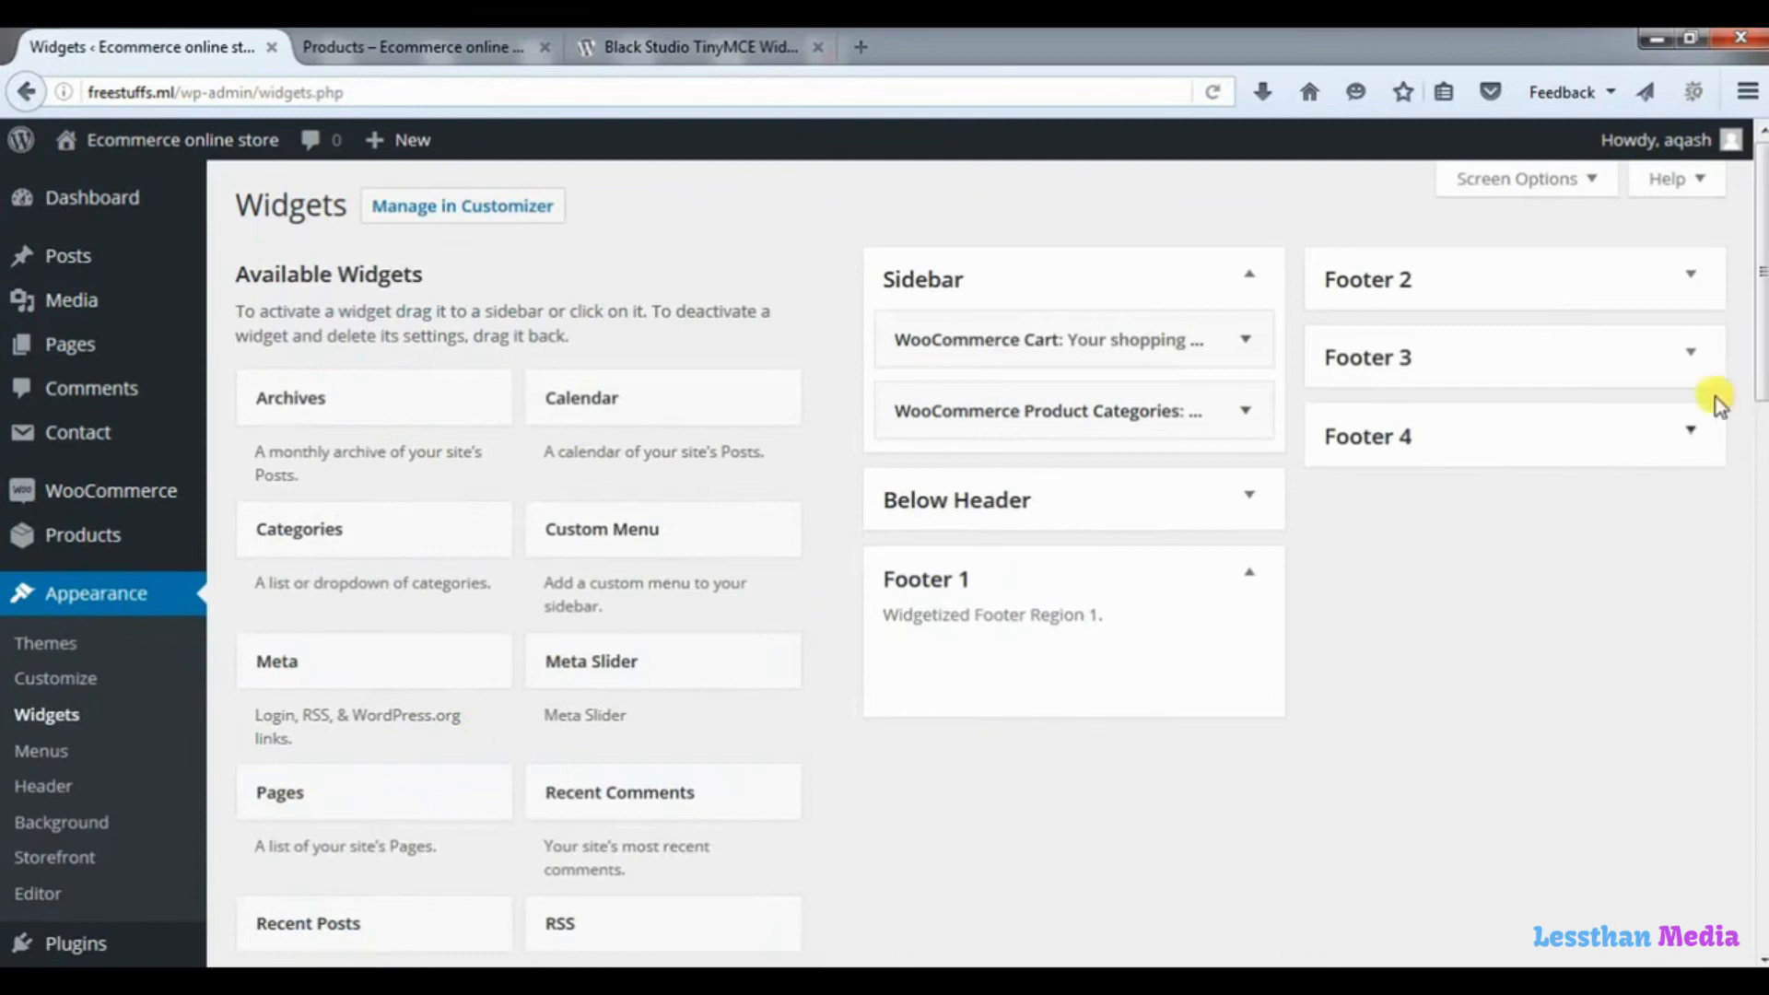
left_click_drag(1761, 350, 1761, 553)
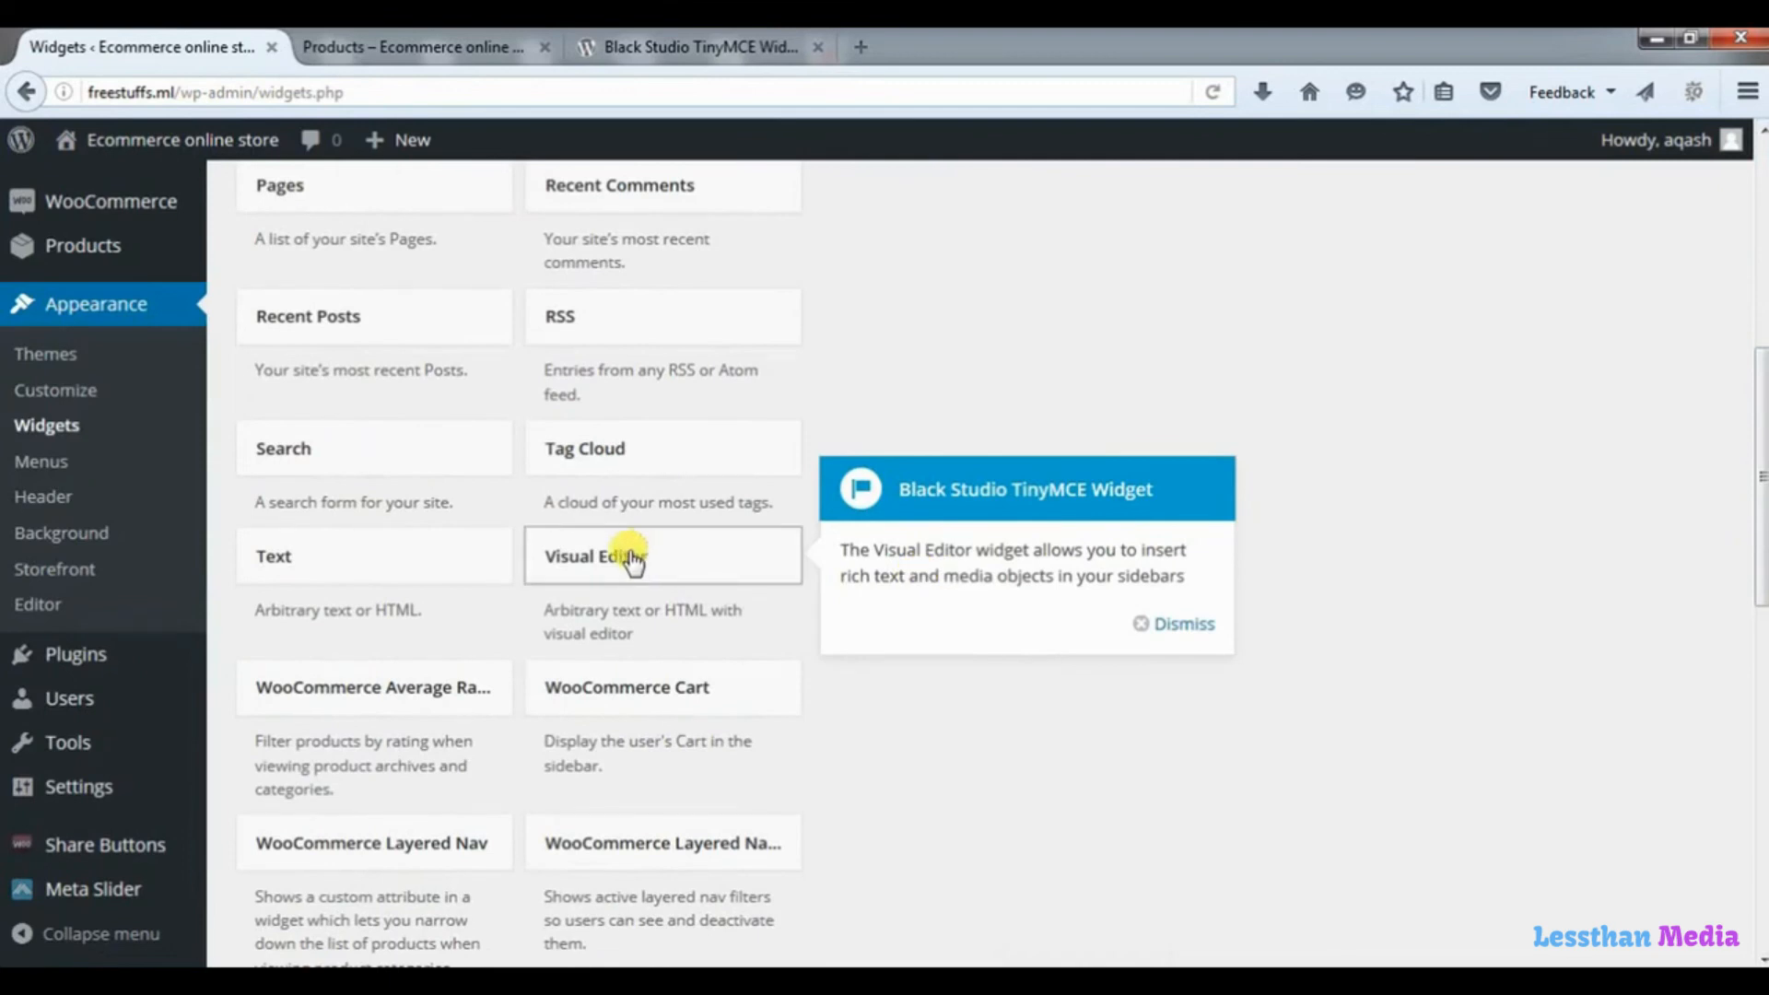
left_click_drag(633, 557, 1001, 479)
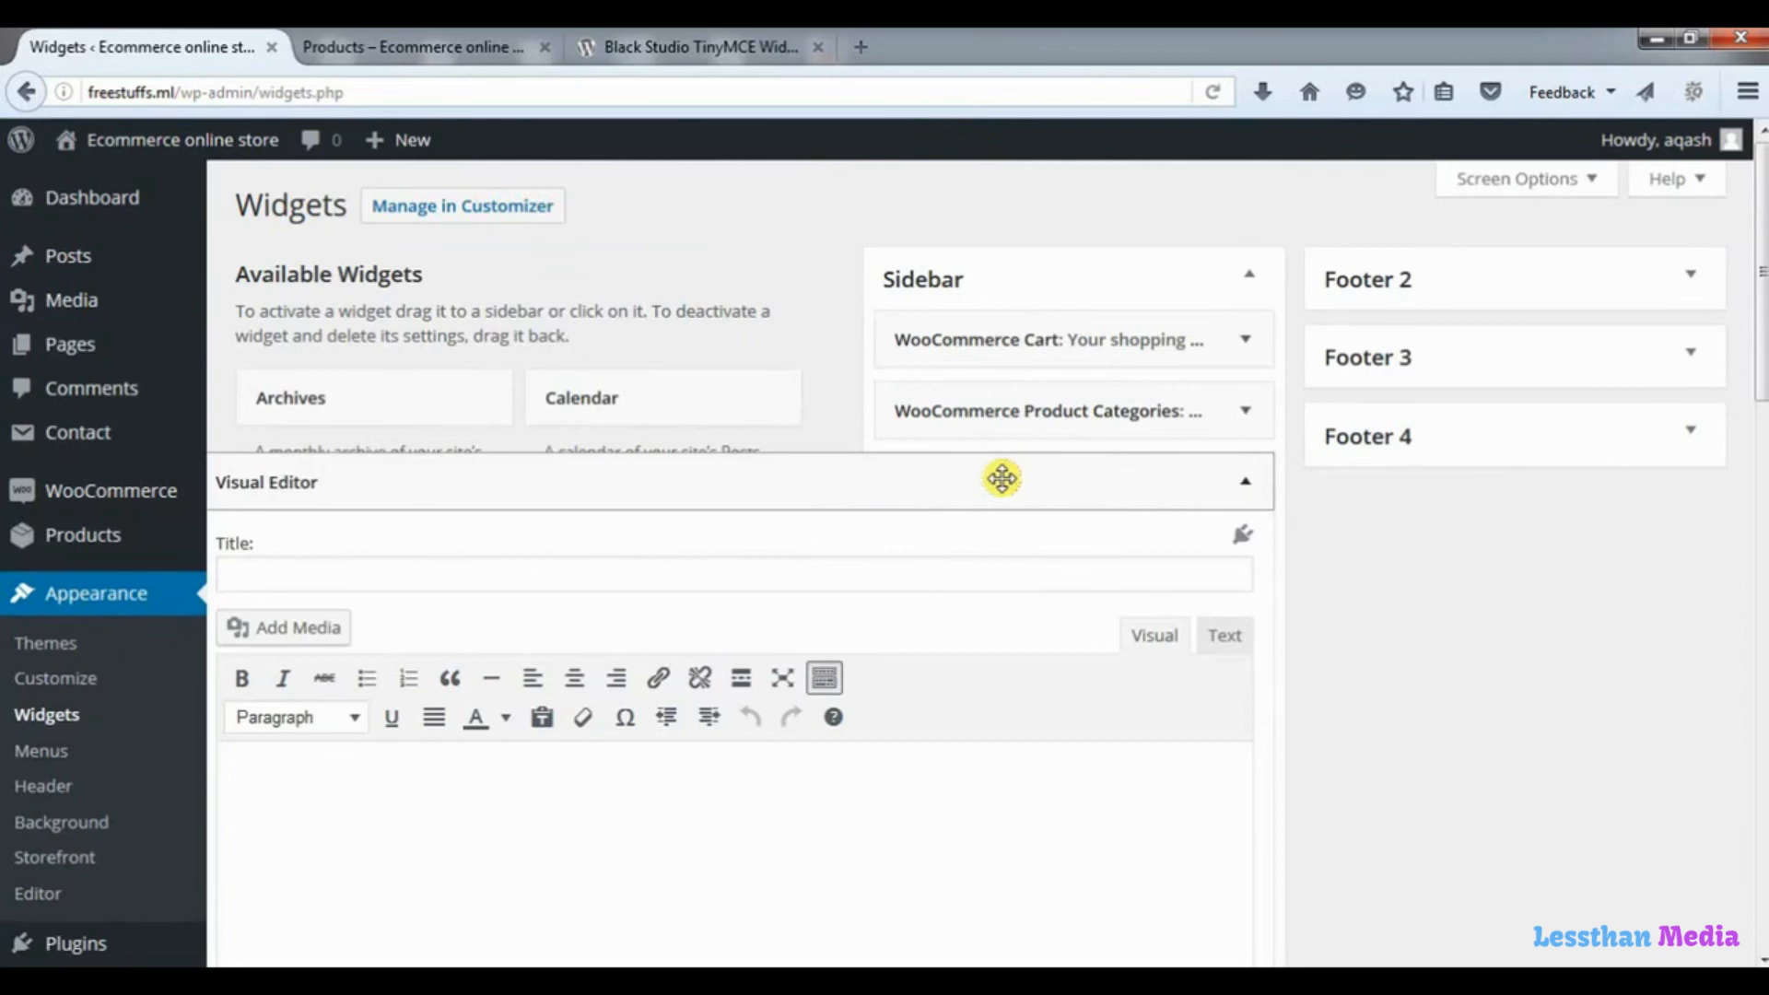
Examine the Visual Editor widget's formatting tools in Visual mode, and switch its content editor to Text mode.
left_click_drag(1762, 371, 1762, 457)
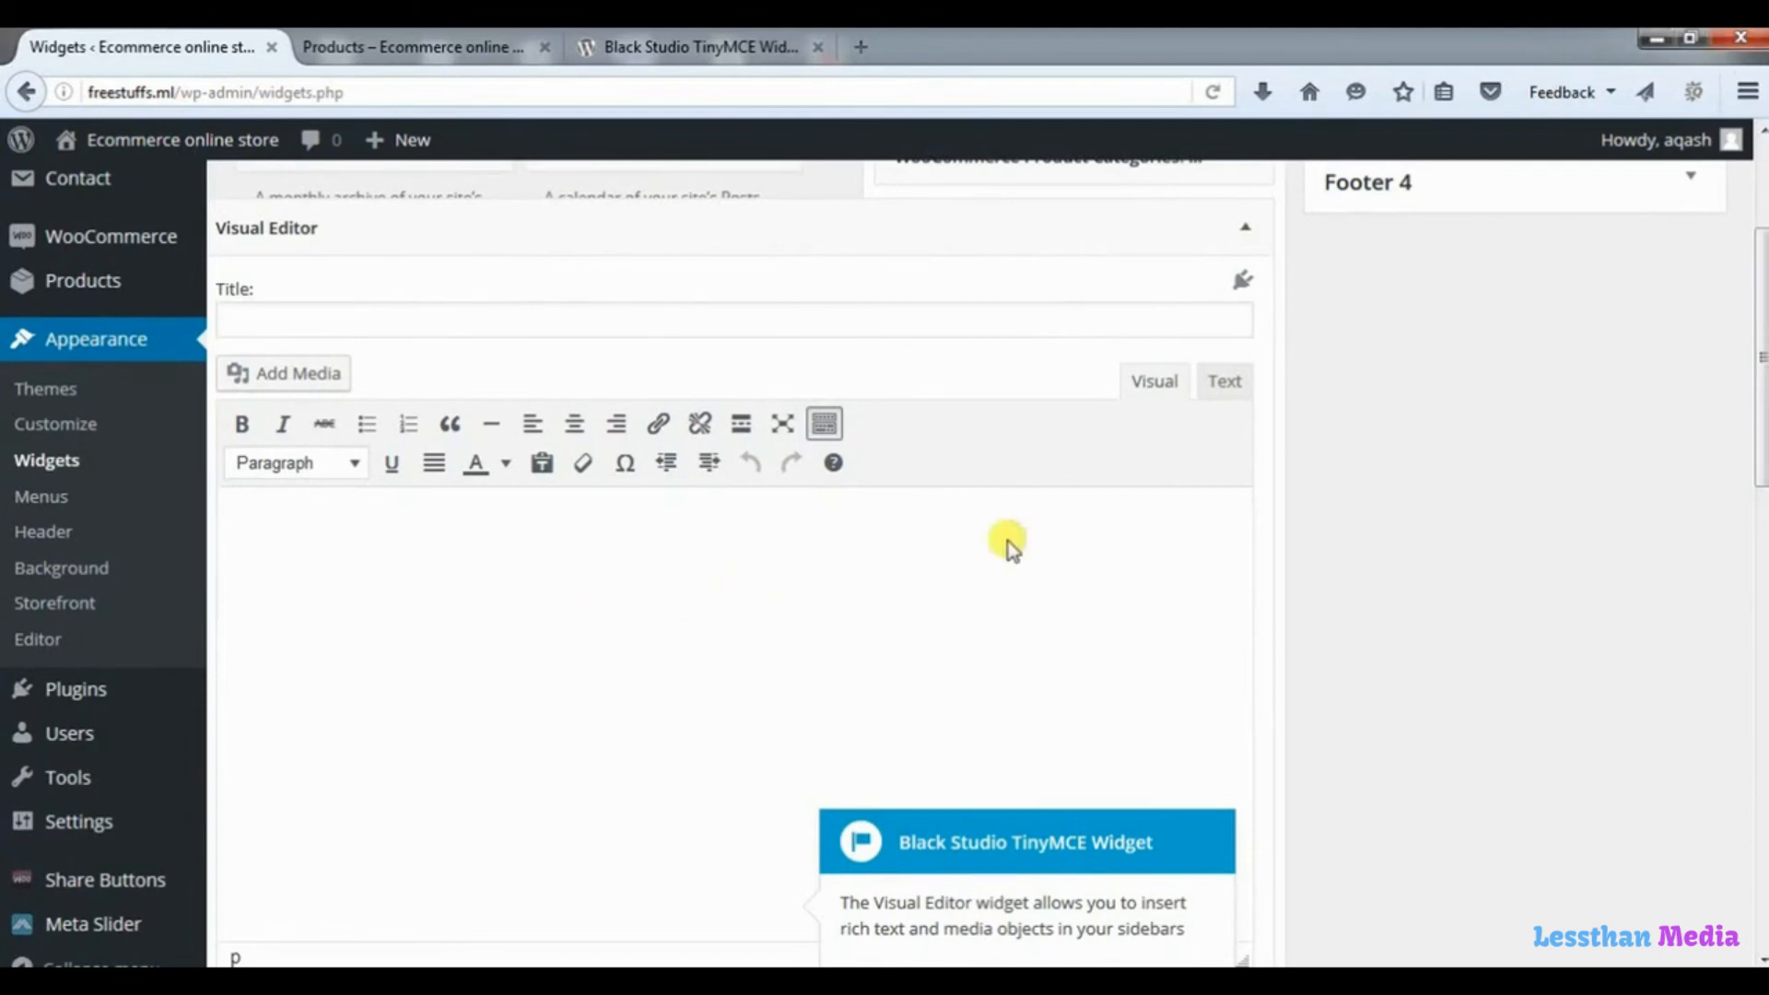
left_click(1224, 383)
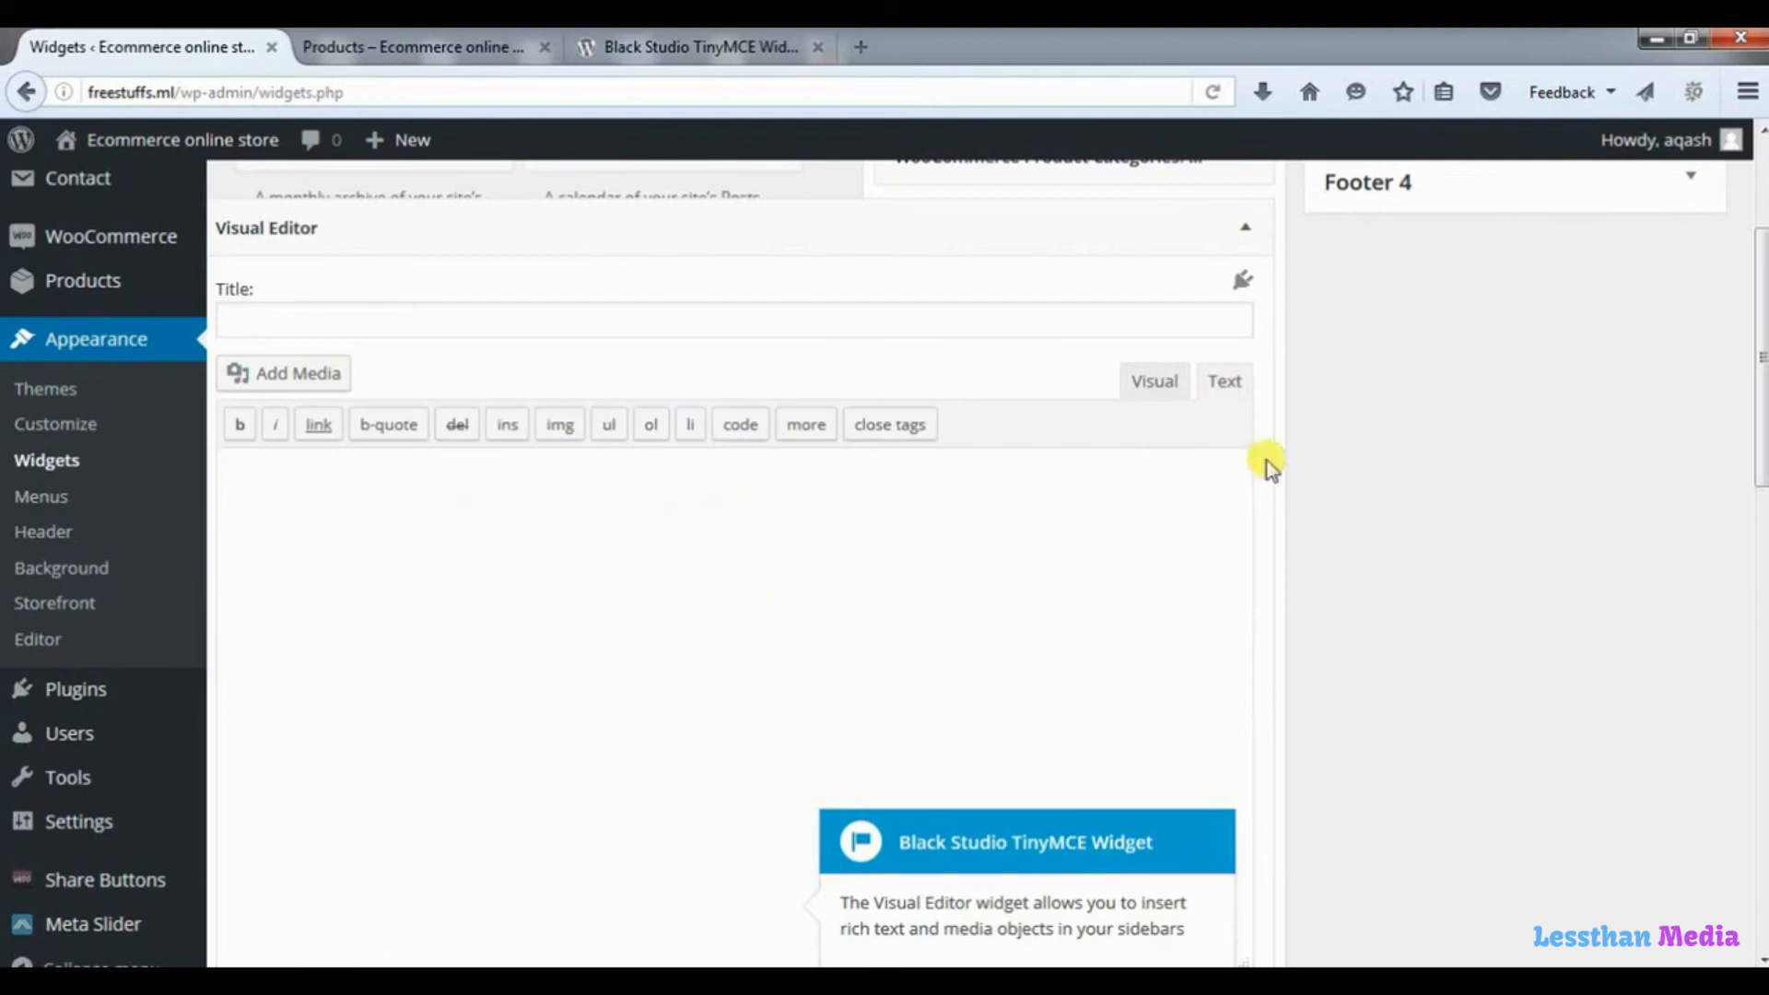
left_click(1157, 383)
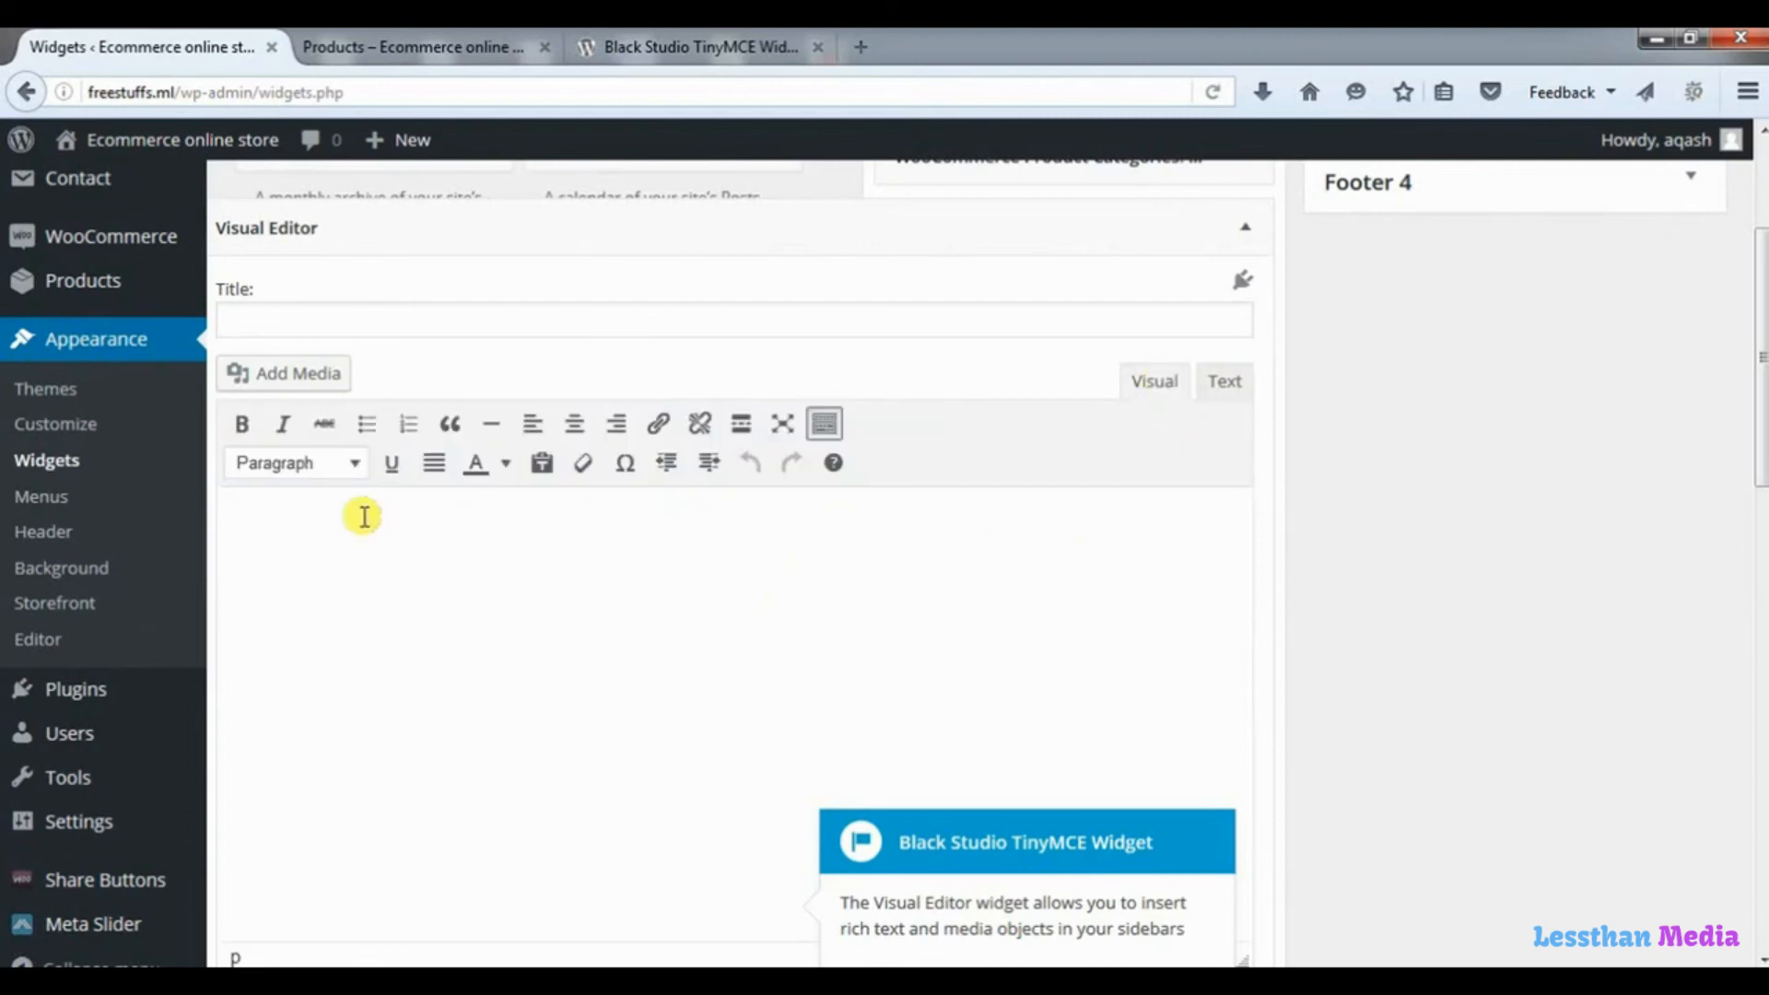
left_click(397, 618)
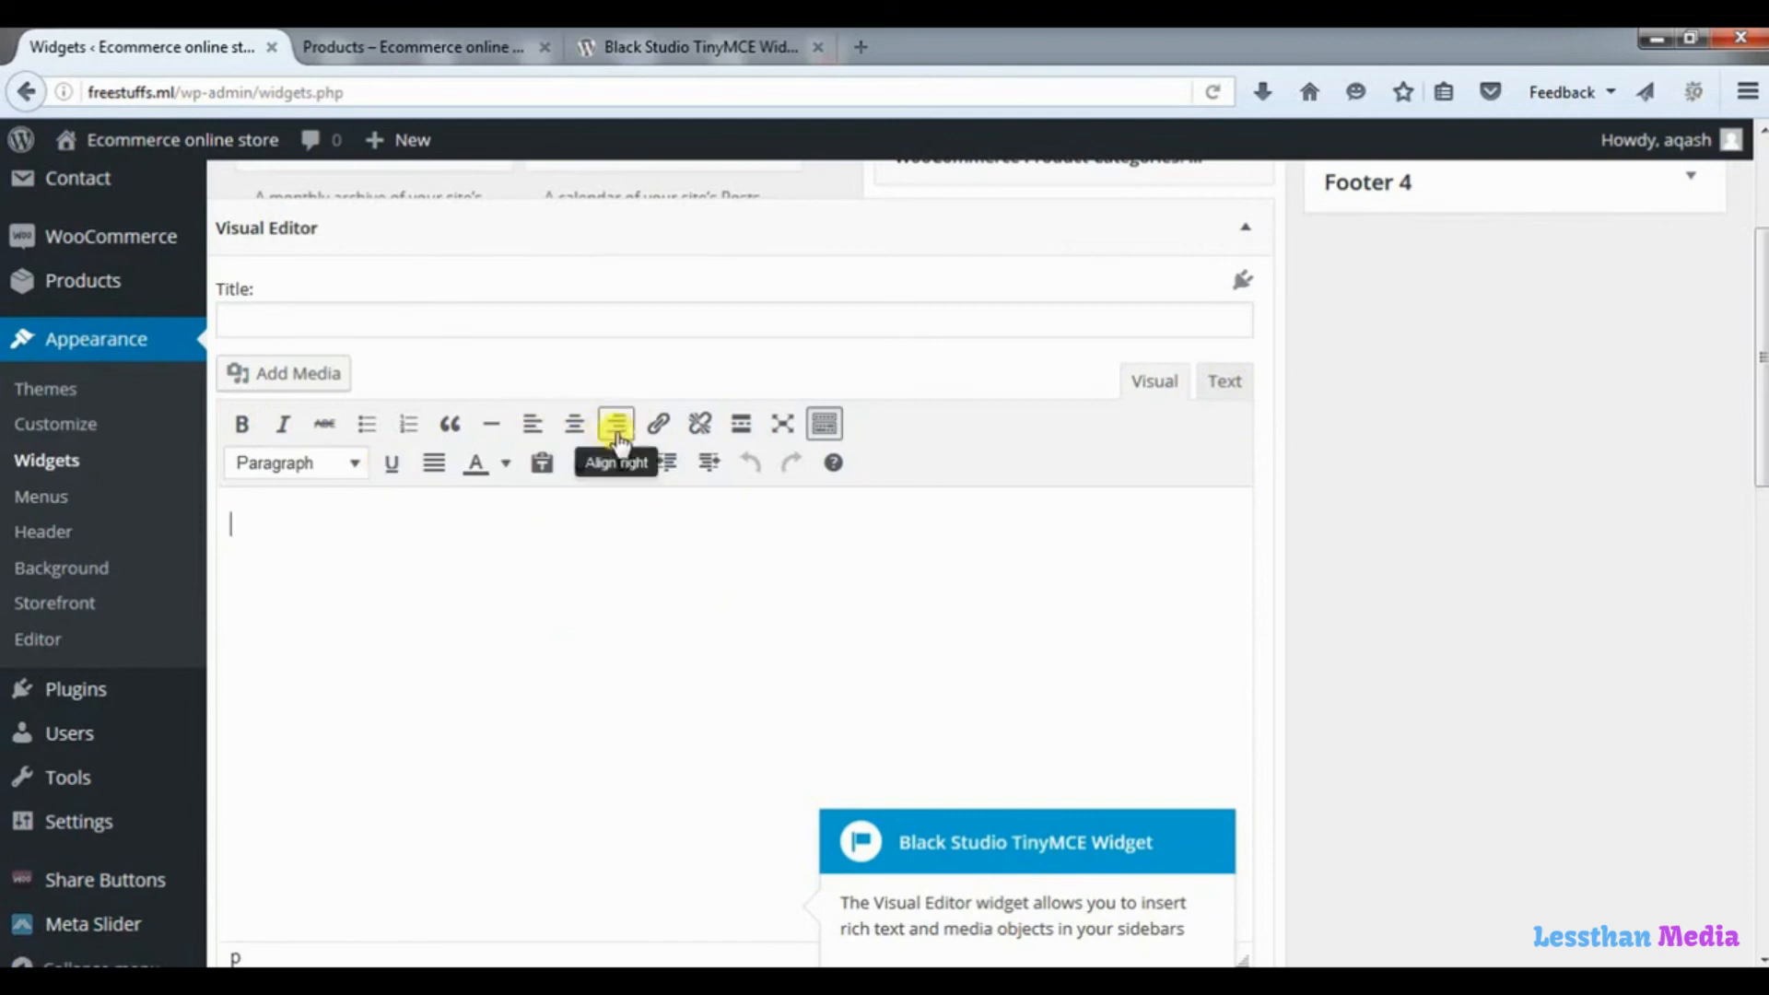
left_click(505, 464)
left_click(393, 538)
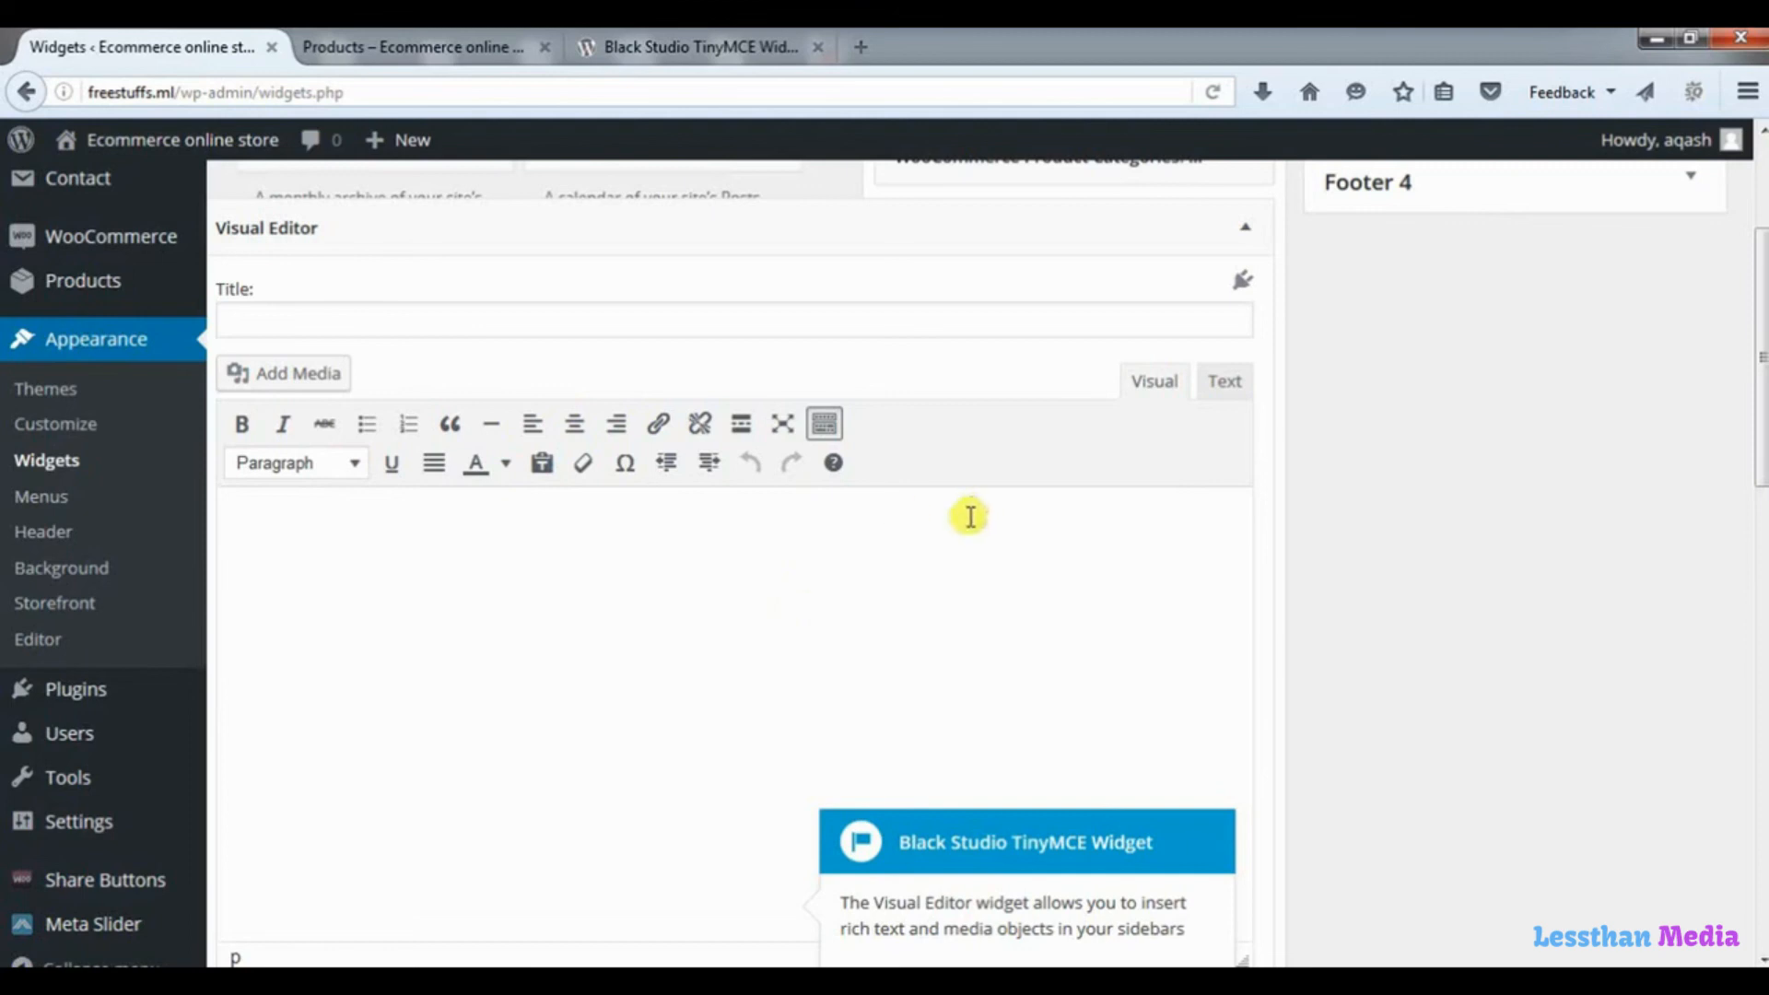
left_click(1227, 385)
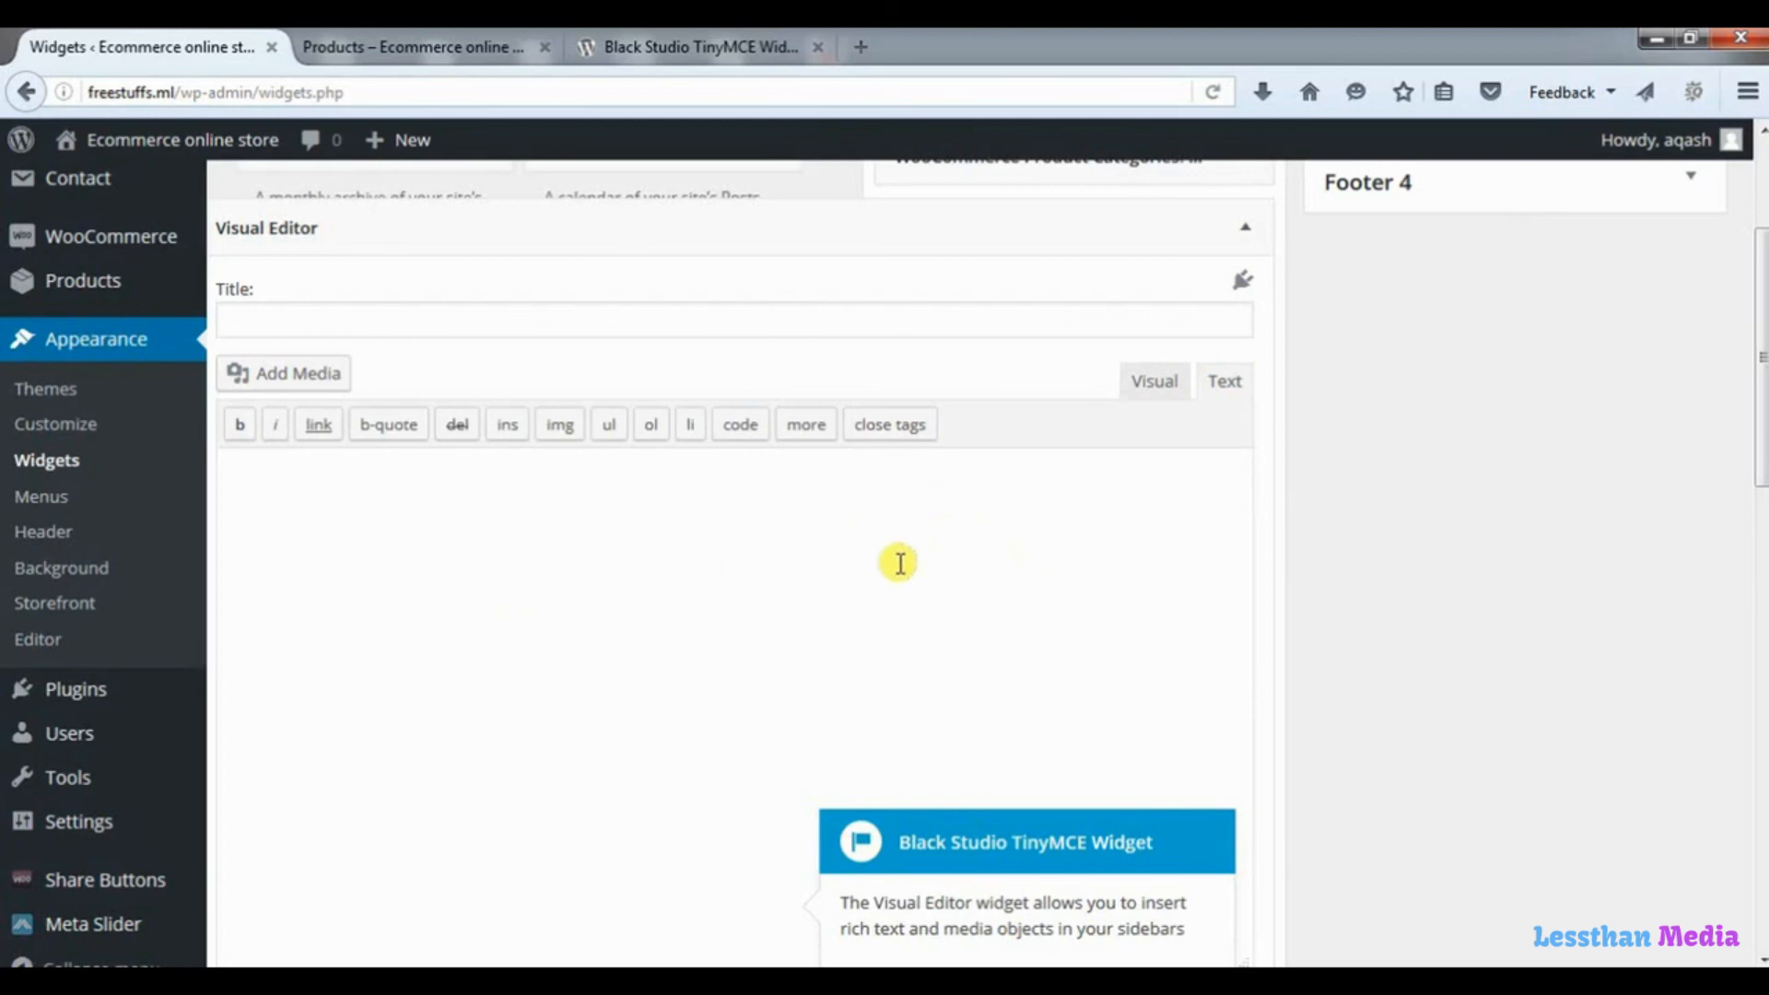
In a new browser tab, search Google for "google maps" and open the Google Maps site.
left_click(874, 51)
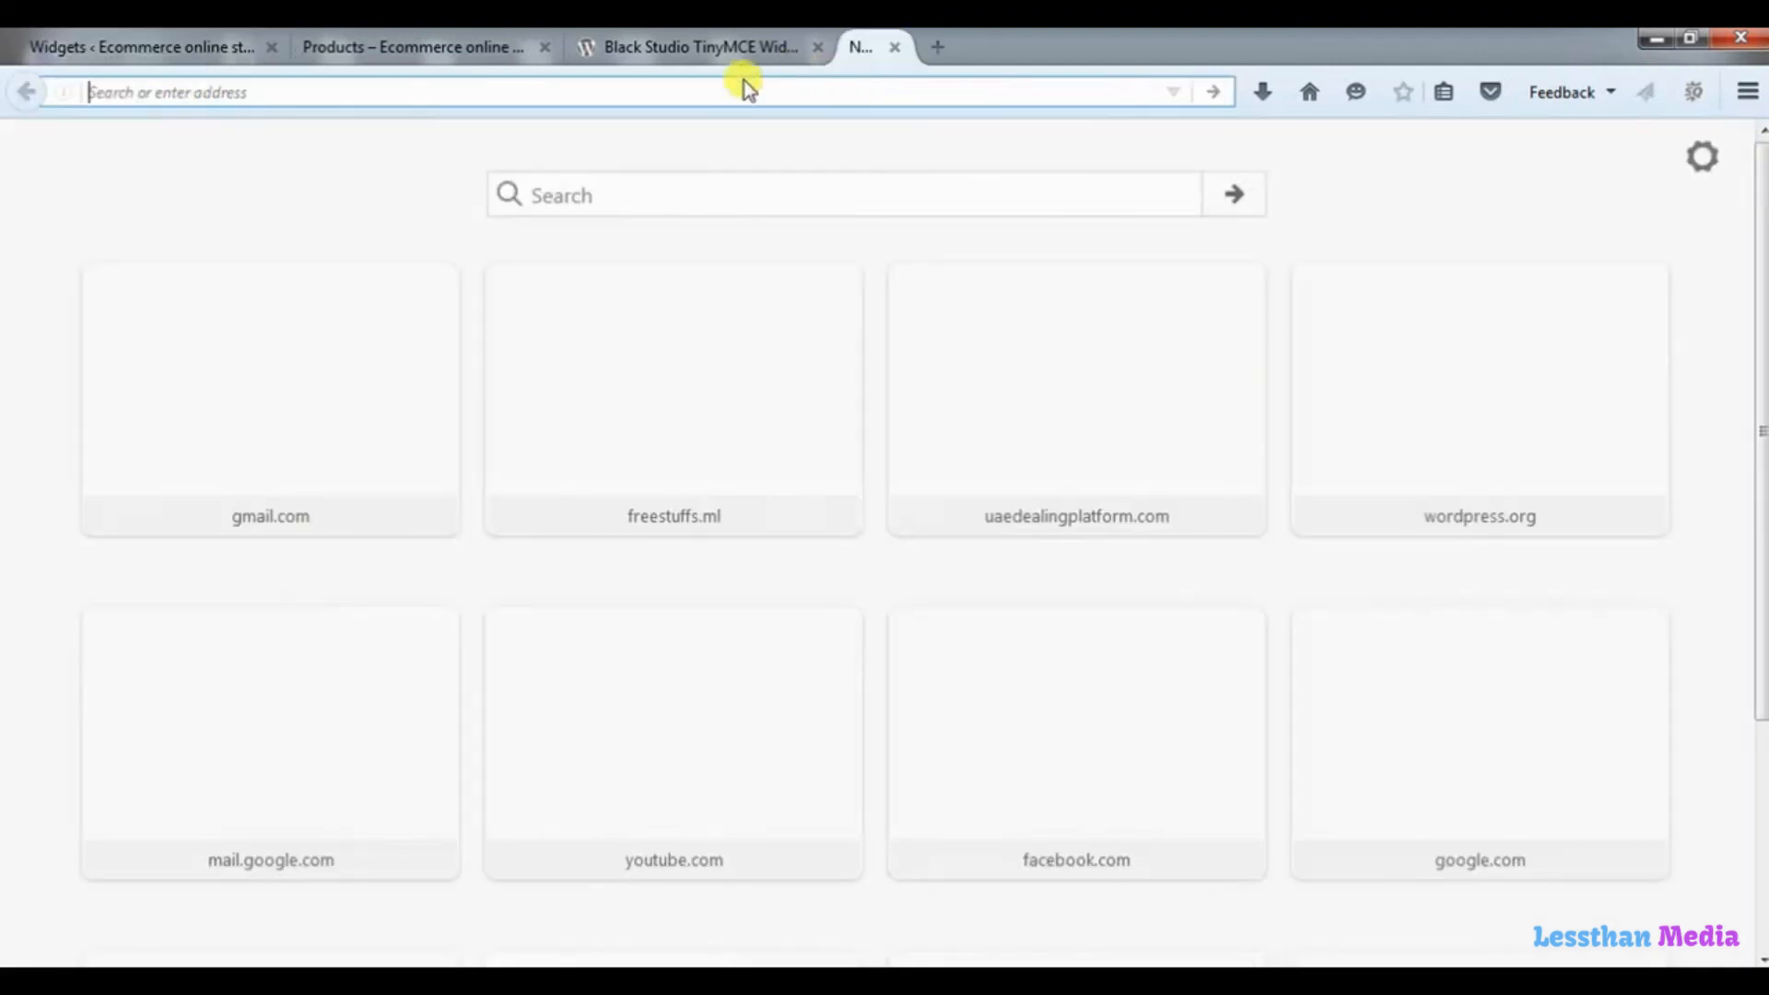
type("g")
key("Return")
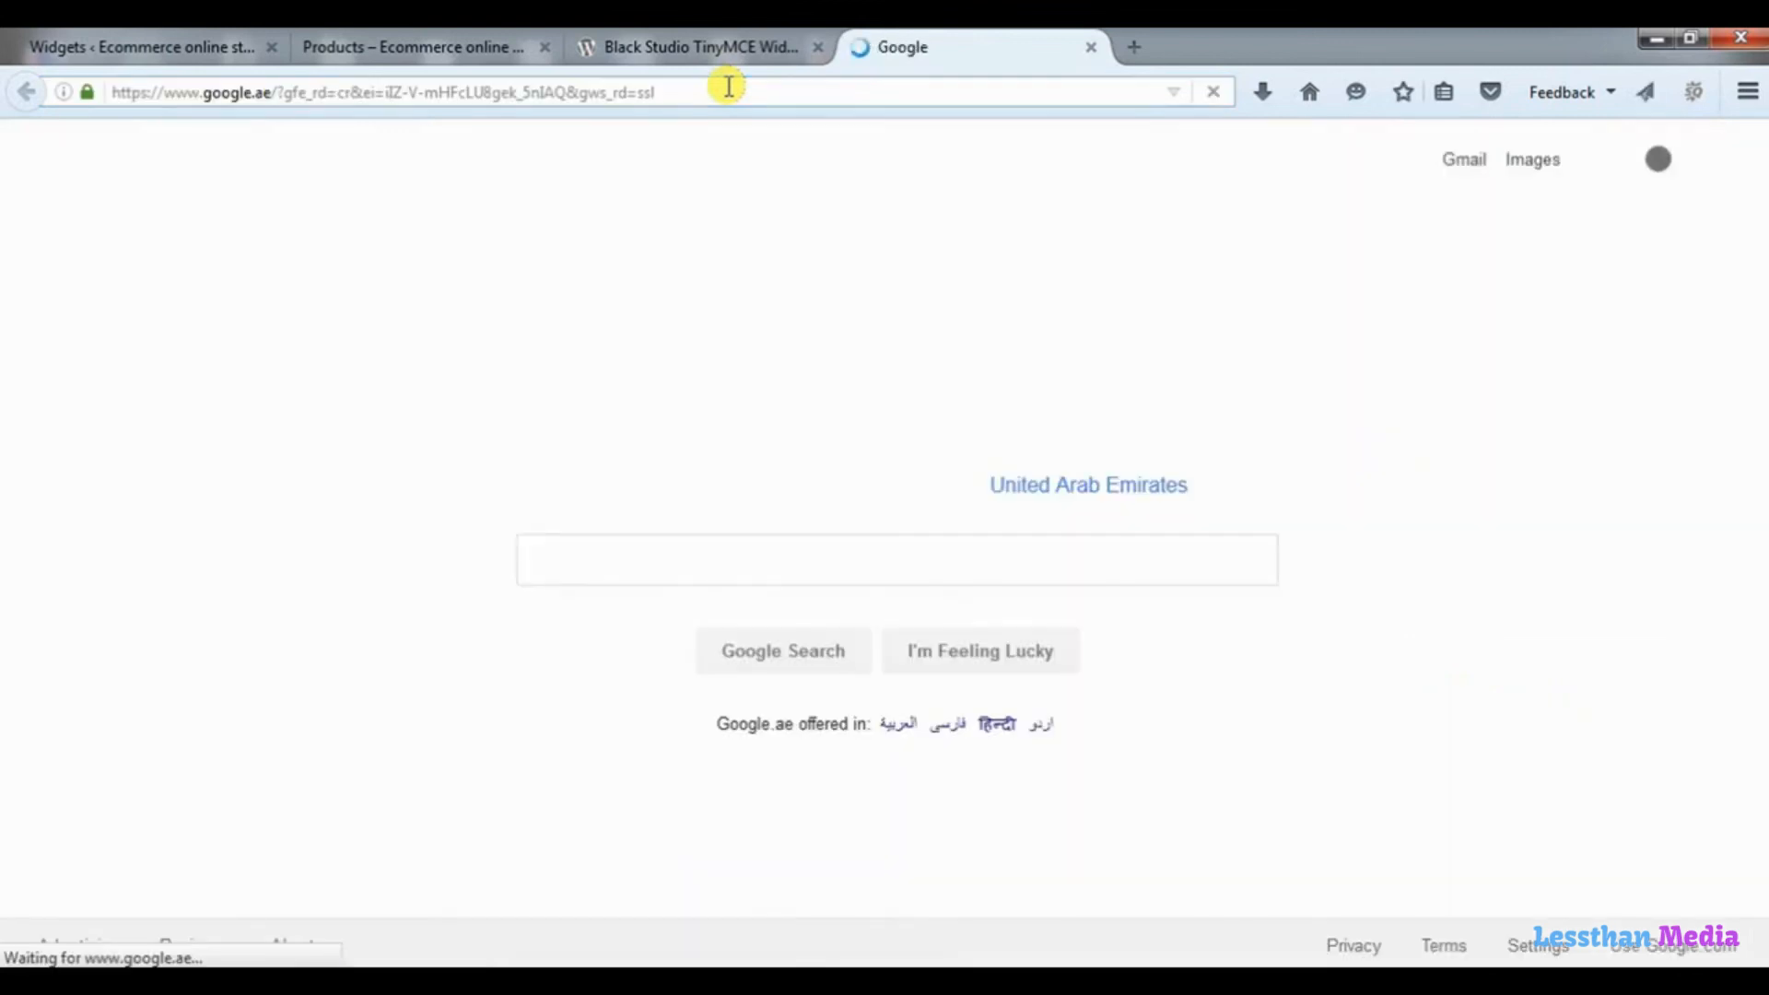
left_click(728, 559)
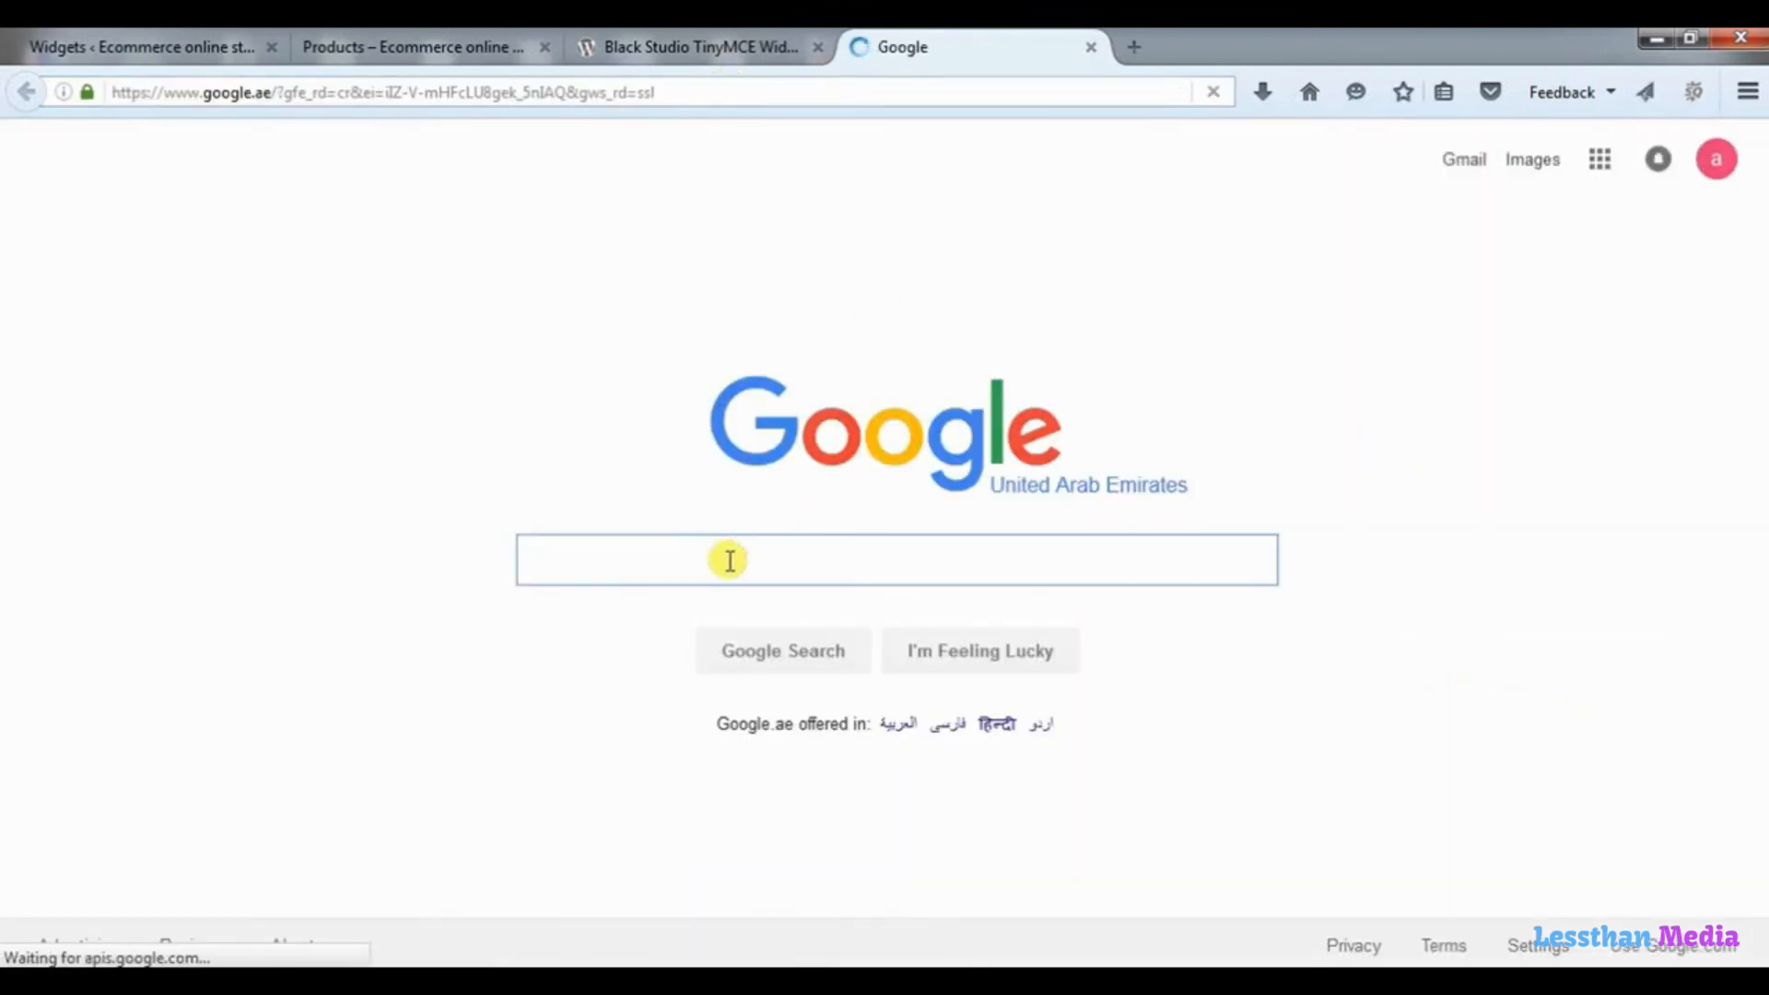
type("googl")
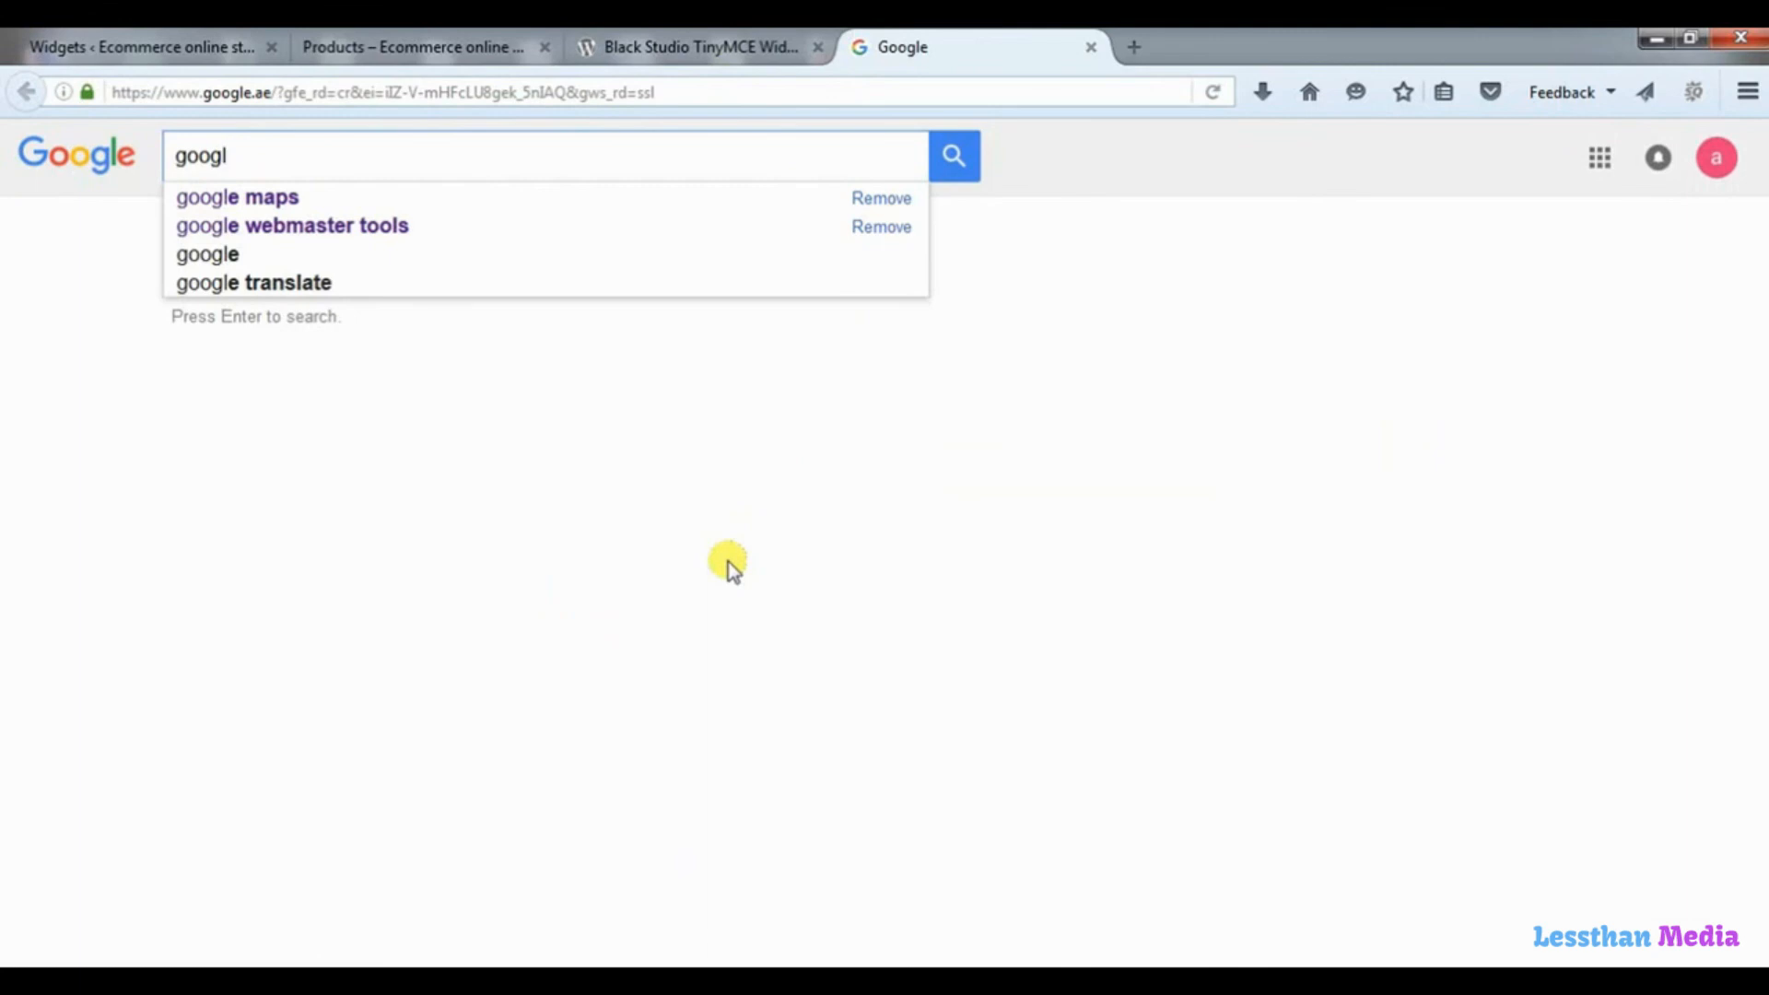
key("Down")
key("Return")
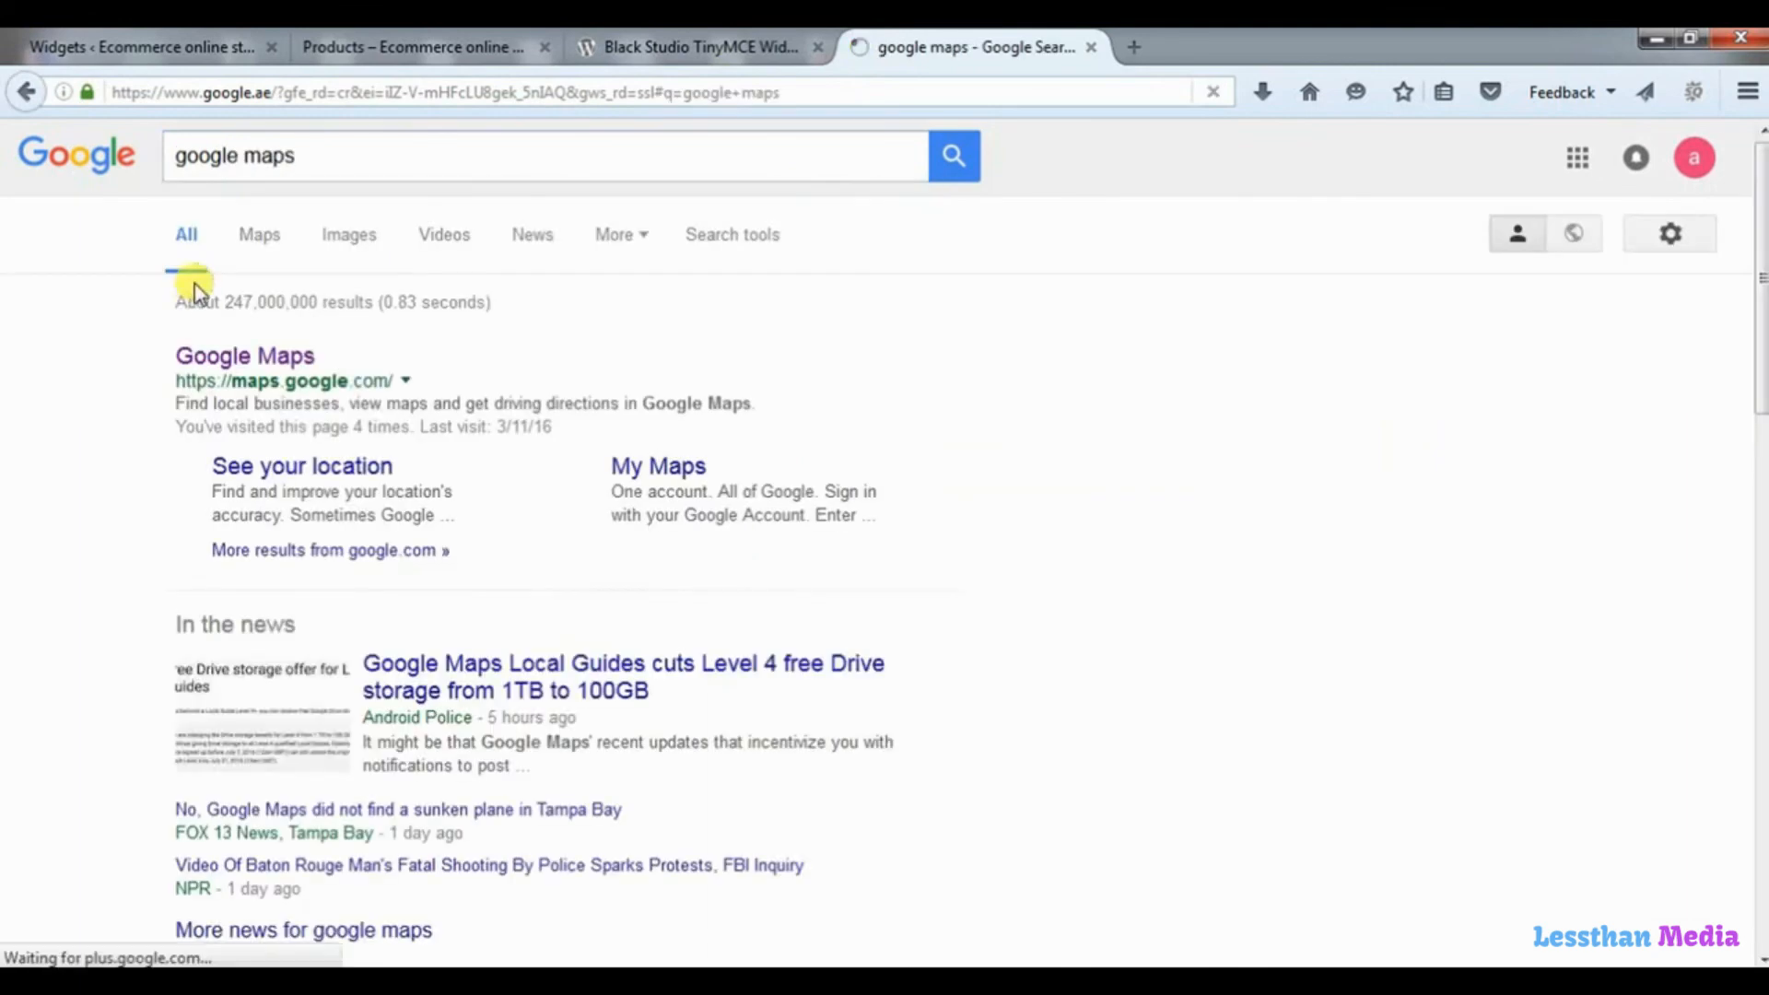
left_click(233, 371)
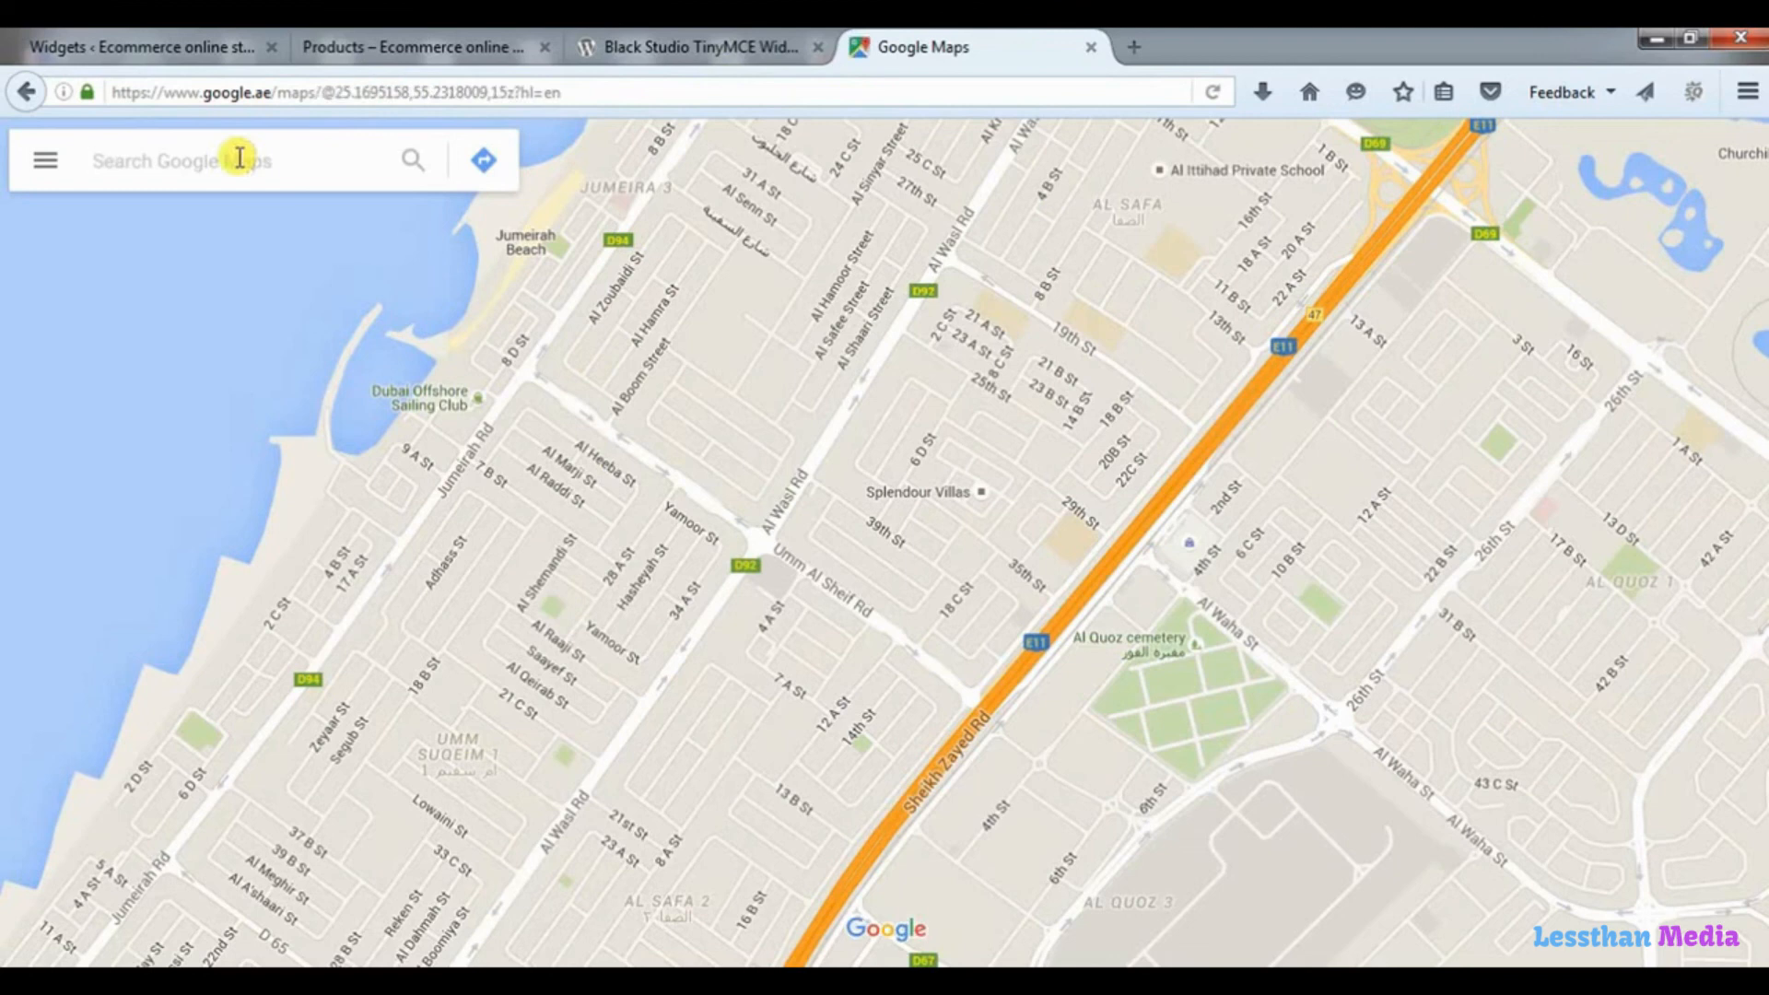
Search Google Maps for "business" and open the suggested Business Bay Metro Station 2 on Sheikh Zayed Road, Dubai.
type("busin")
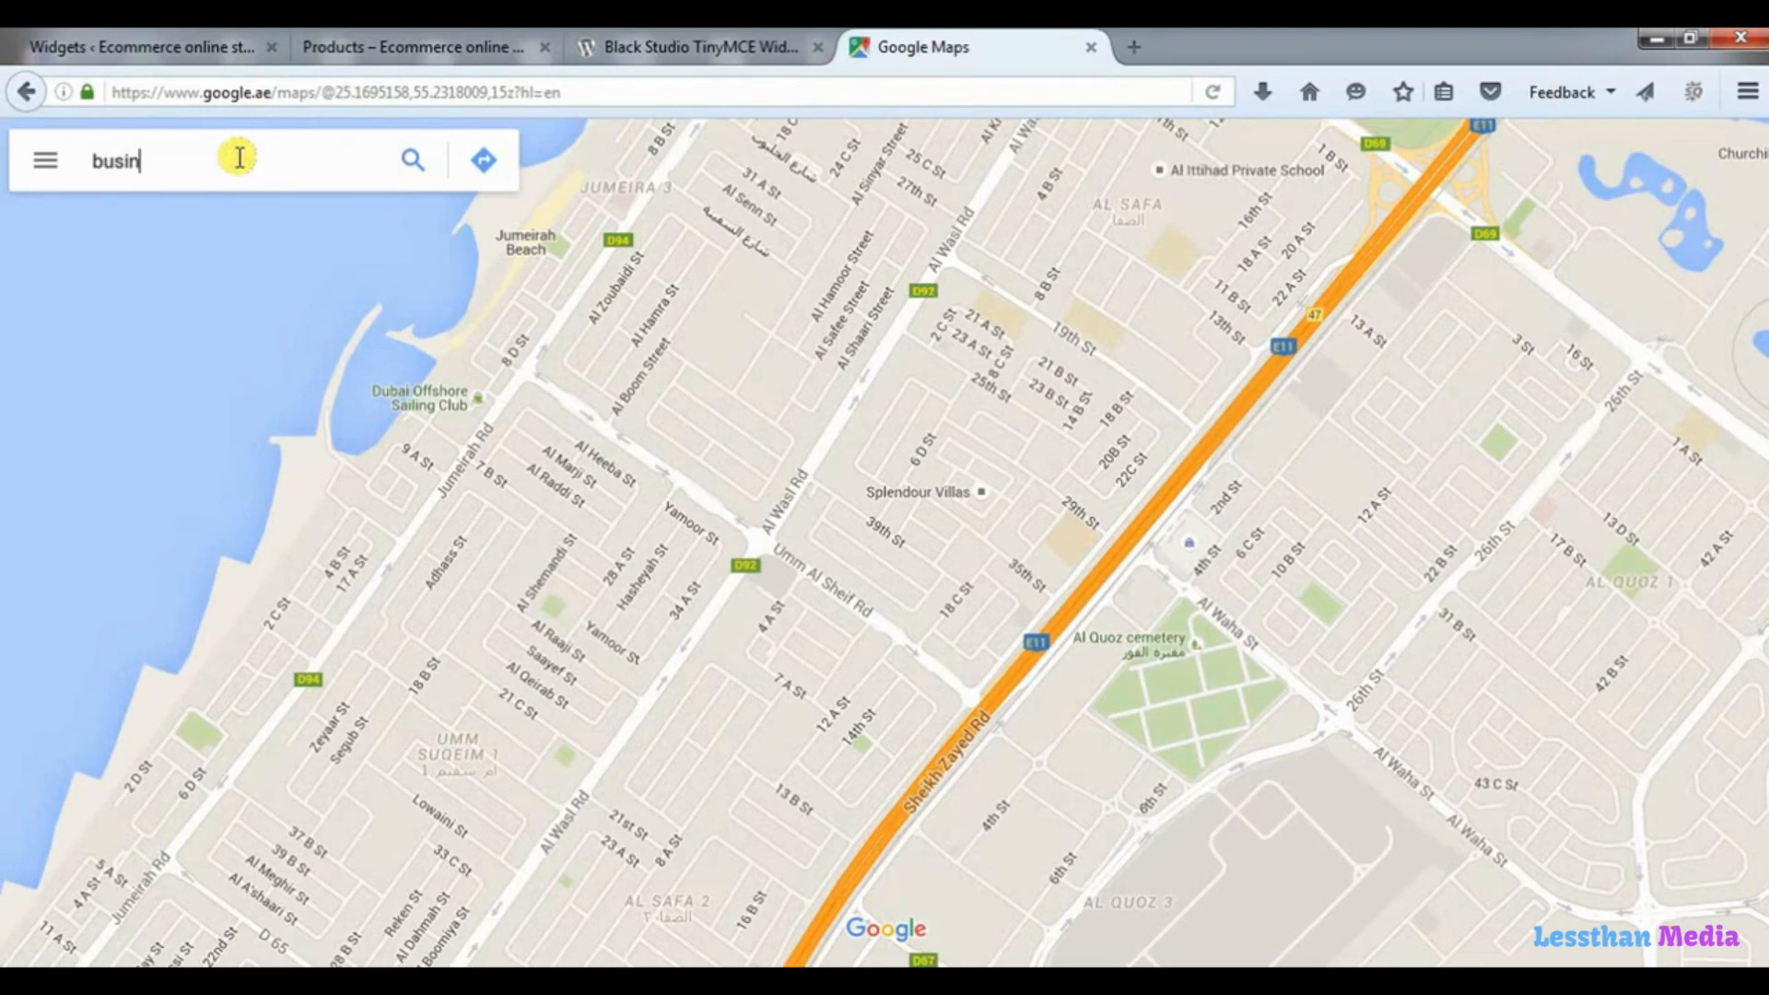
type("ess")
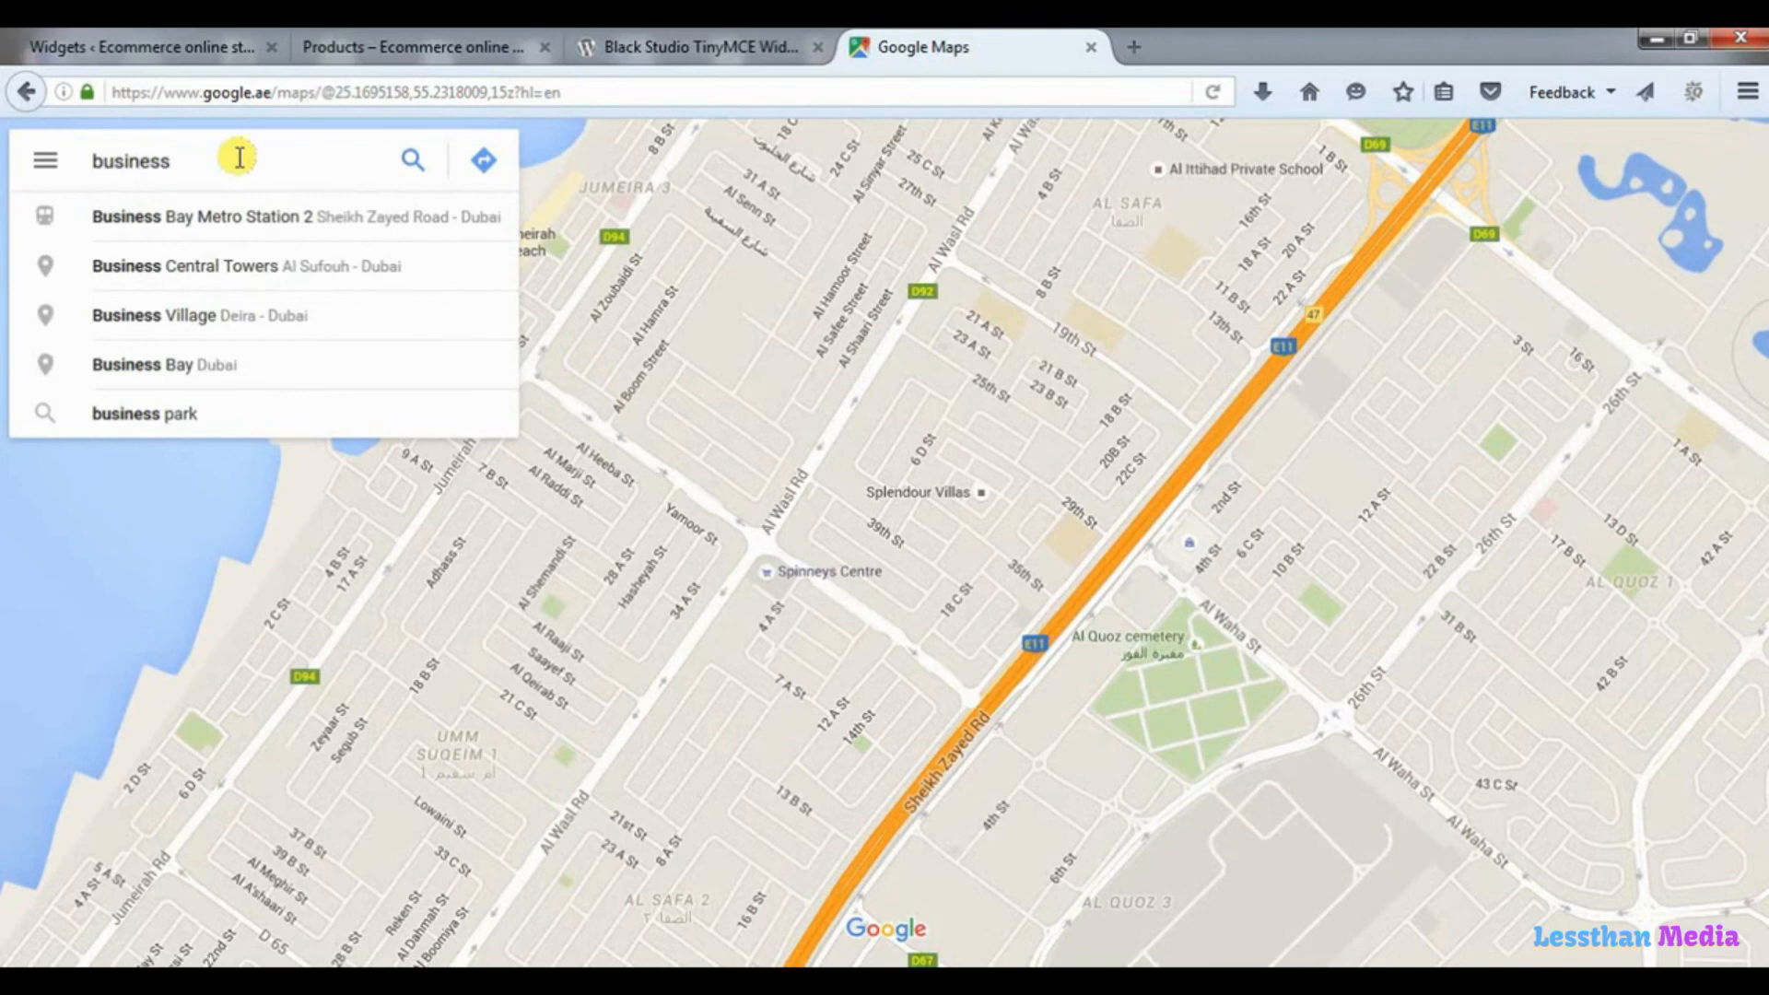
key("Down")
key("Return")
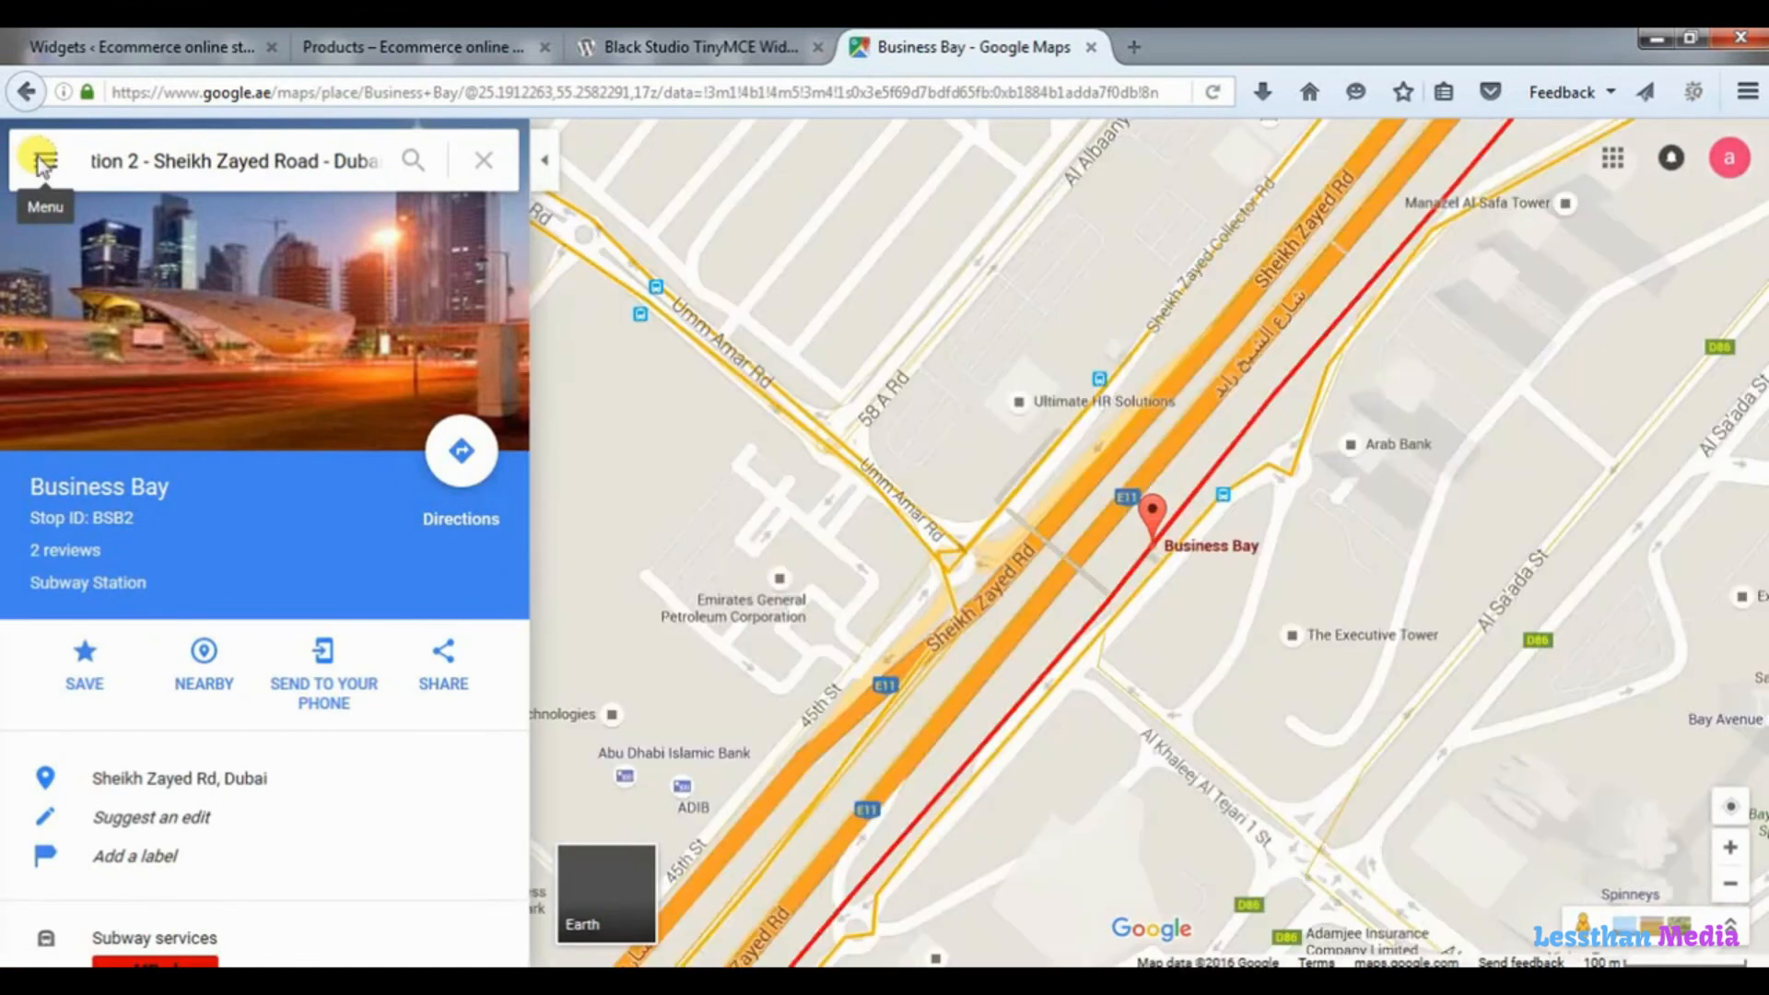
Open the embed options for the Business Bay map and set a custom size of 300 × 200.
left_click(42, 164)
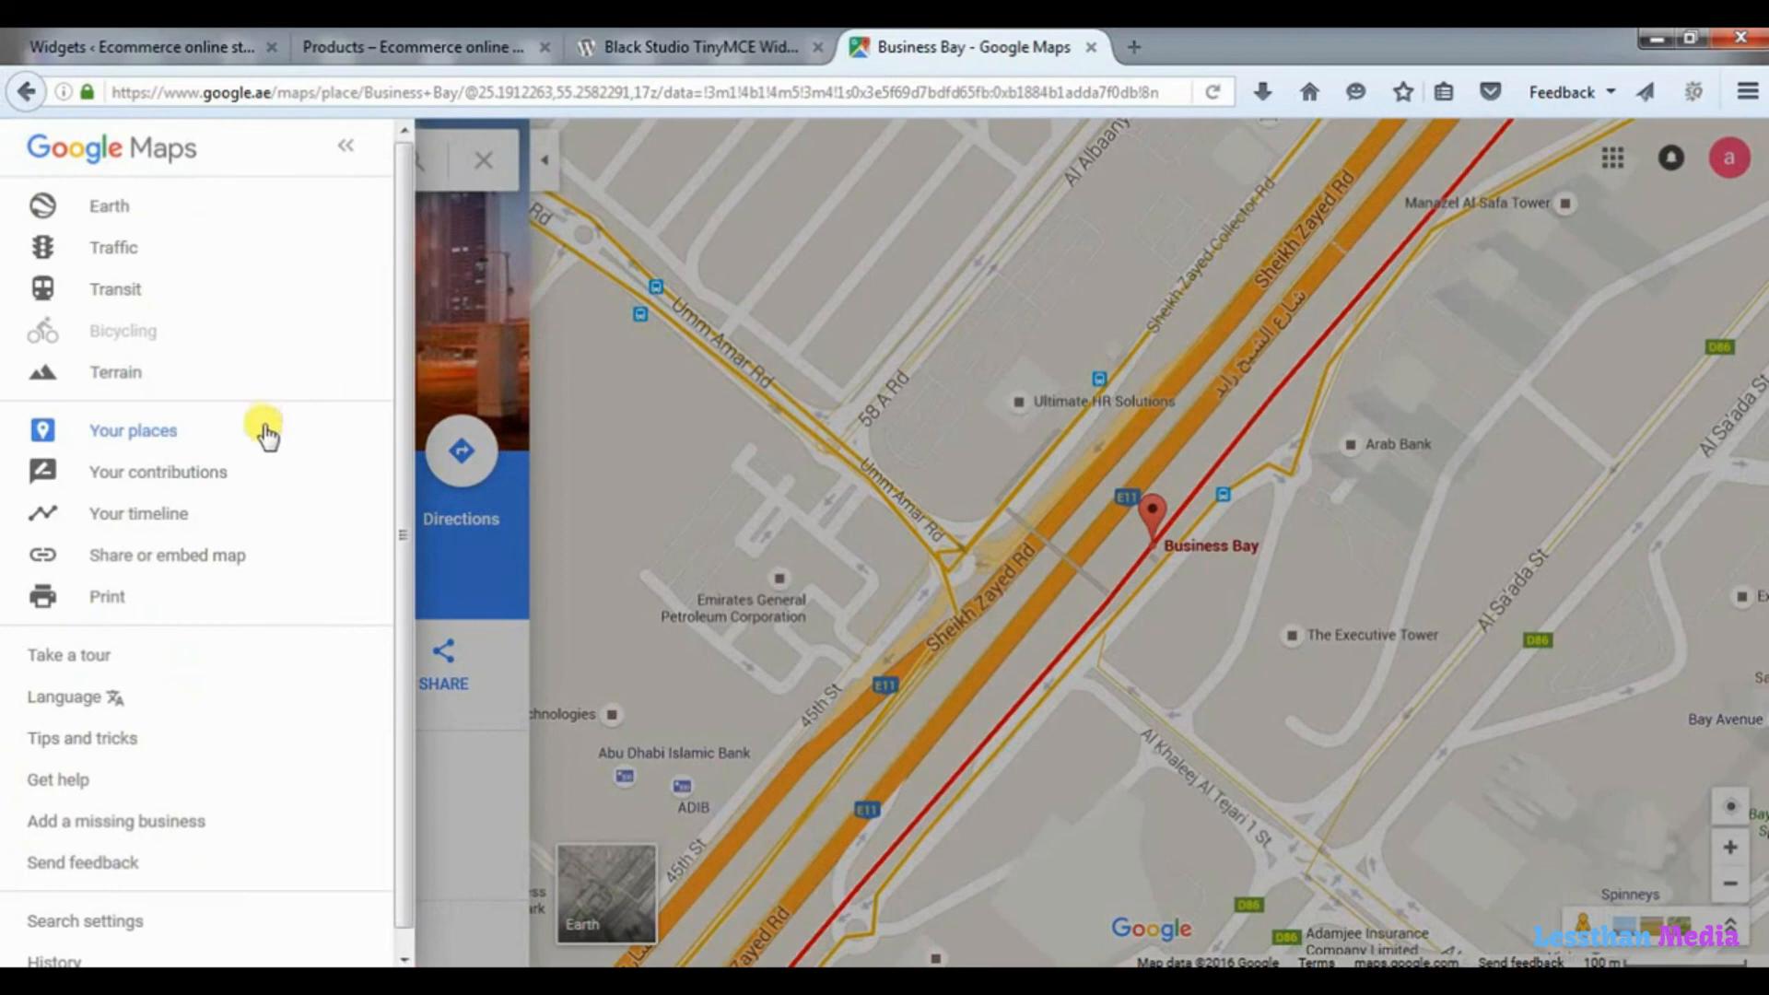
left_click(201, 557)
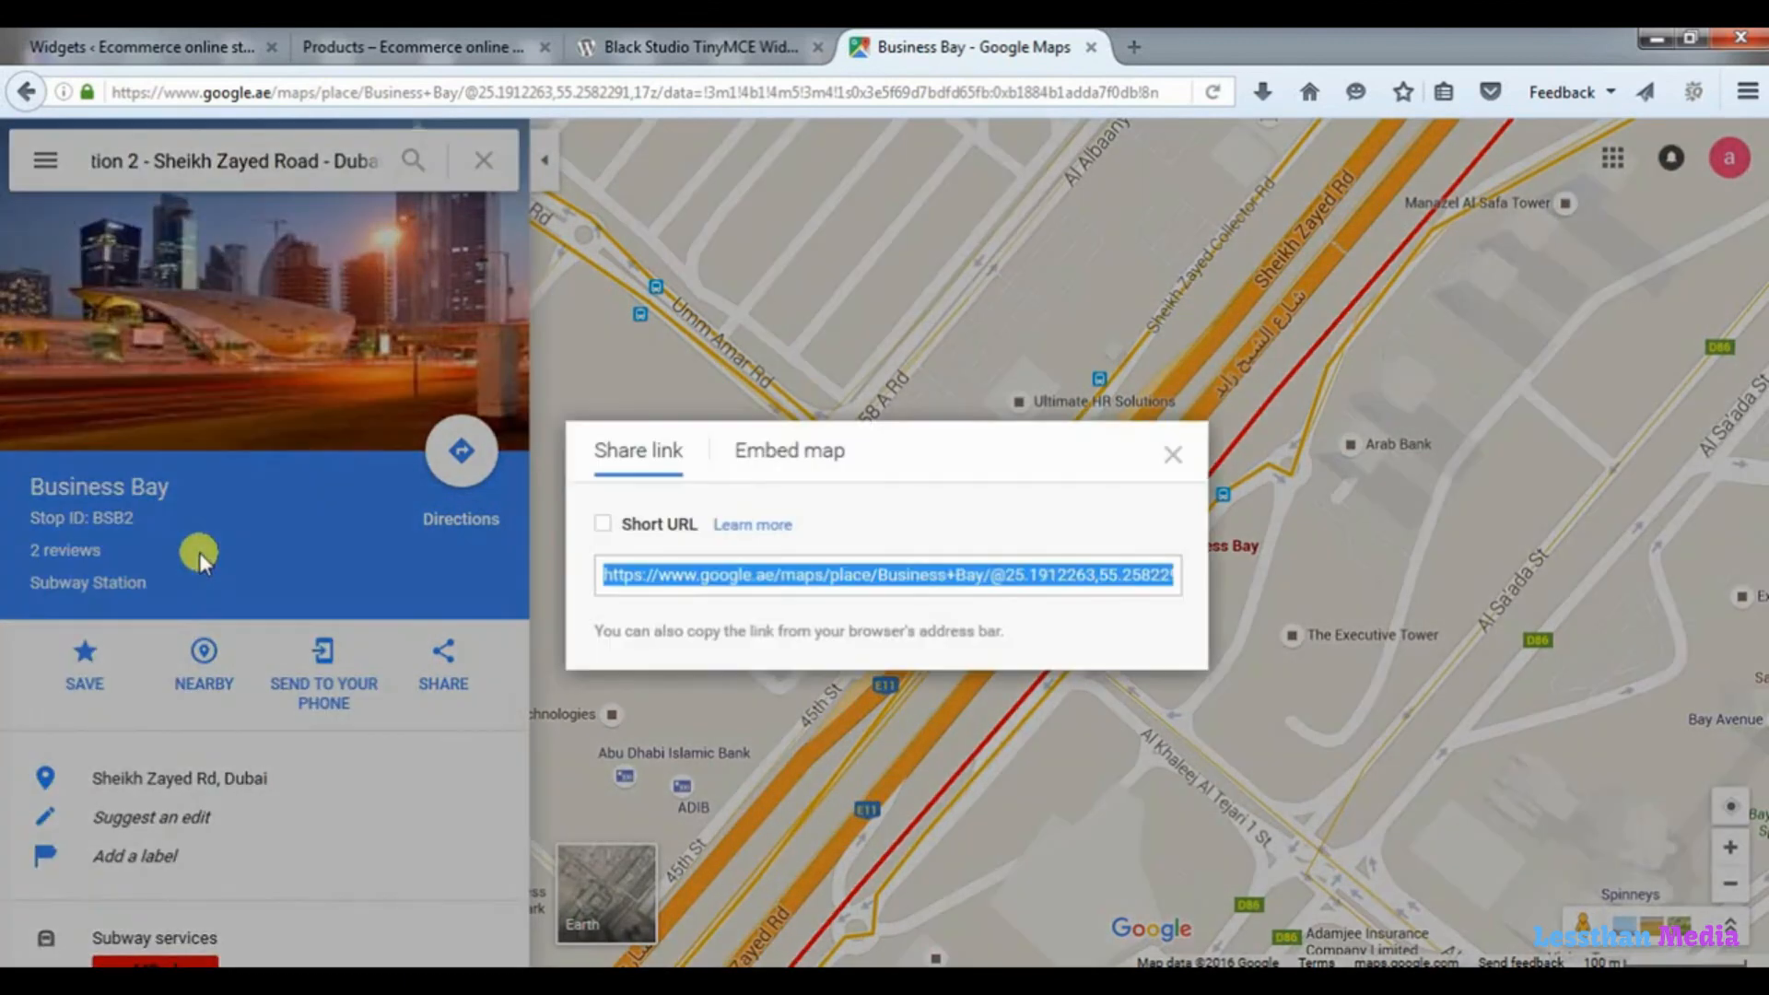
left_click(811, 457)
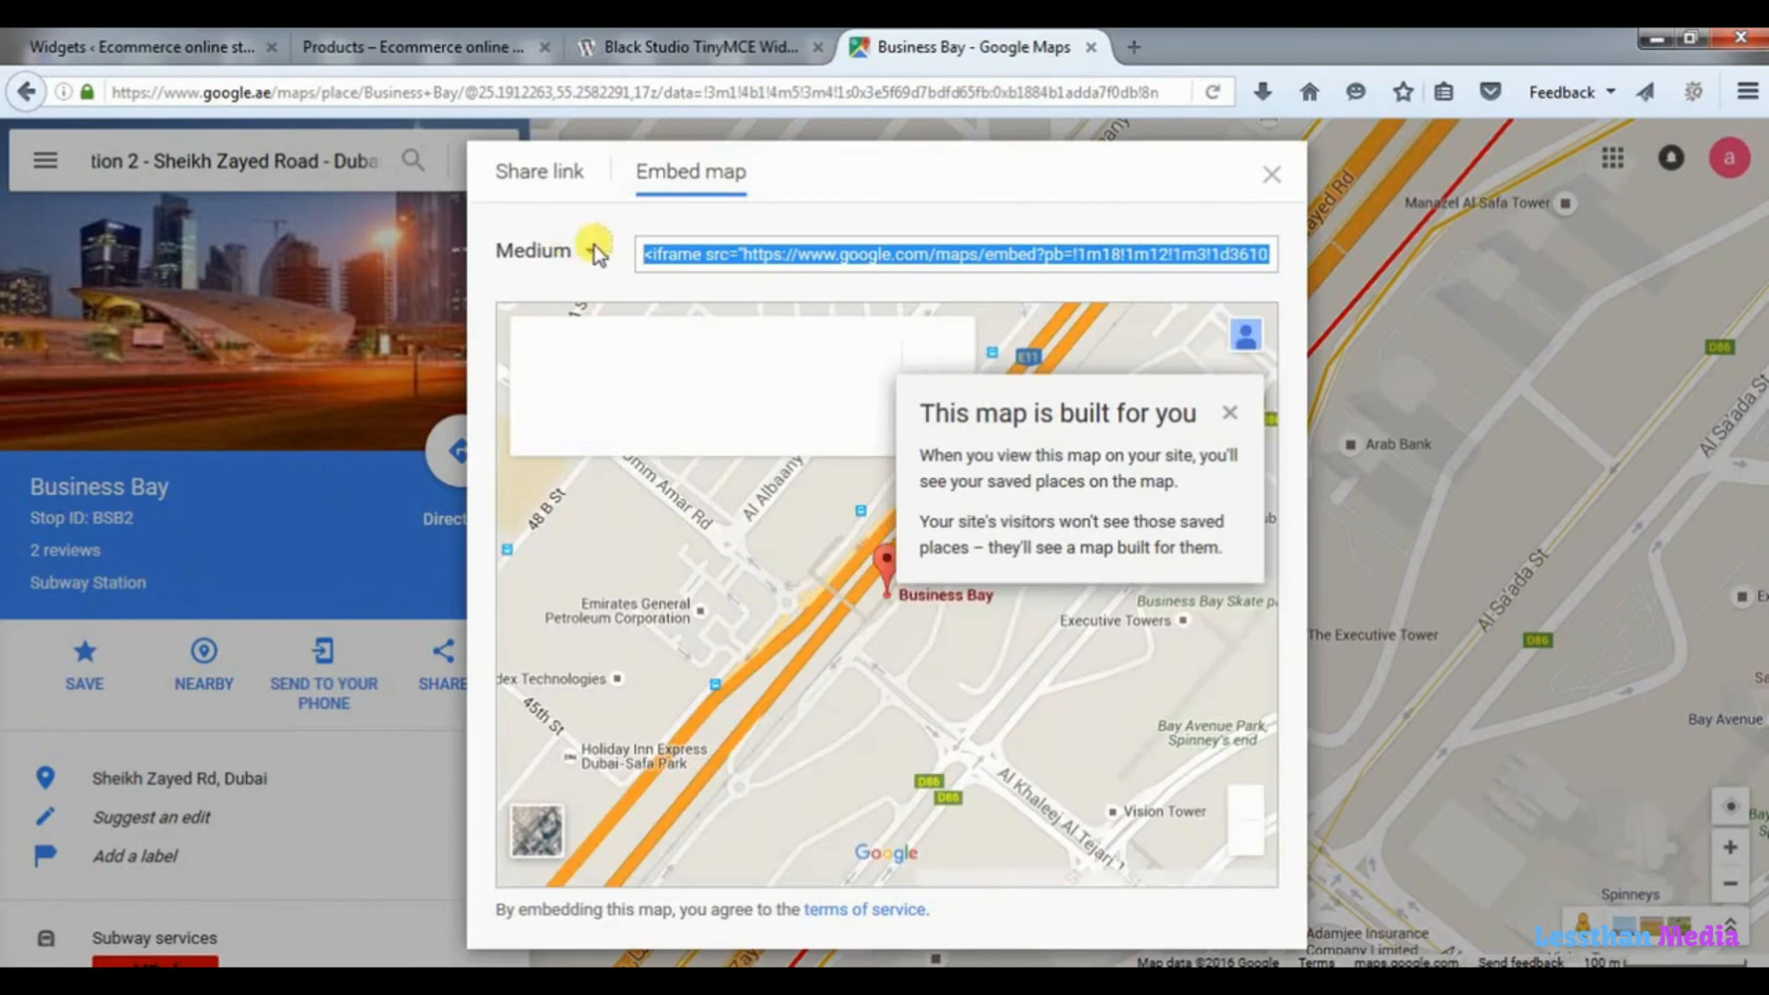
left_click(589, 251)
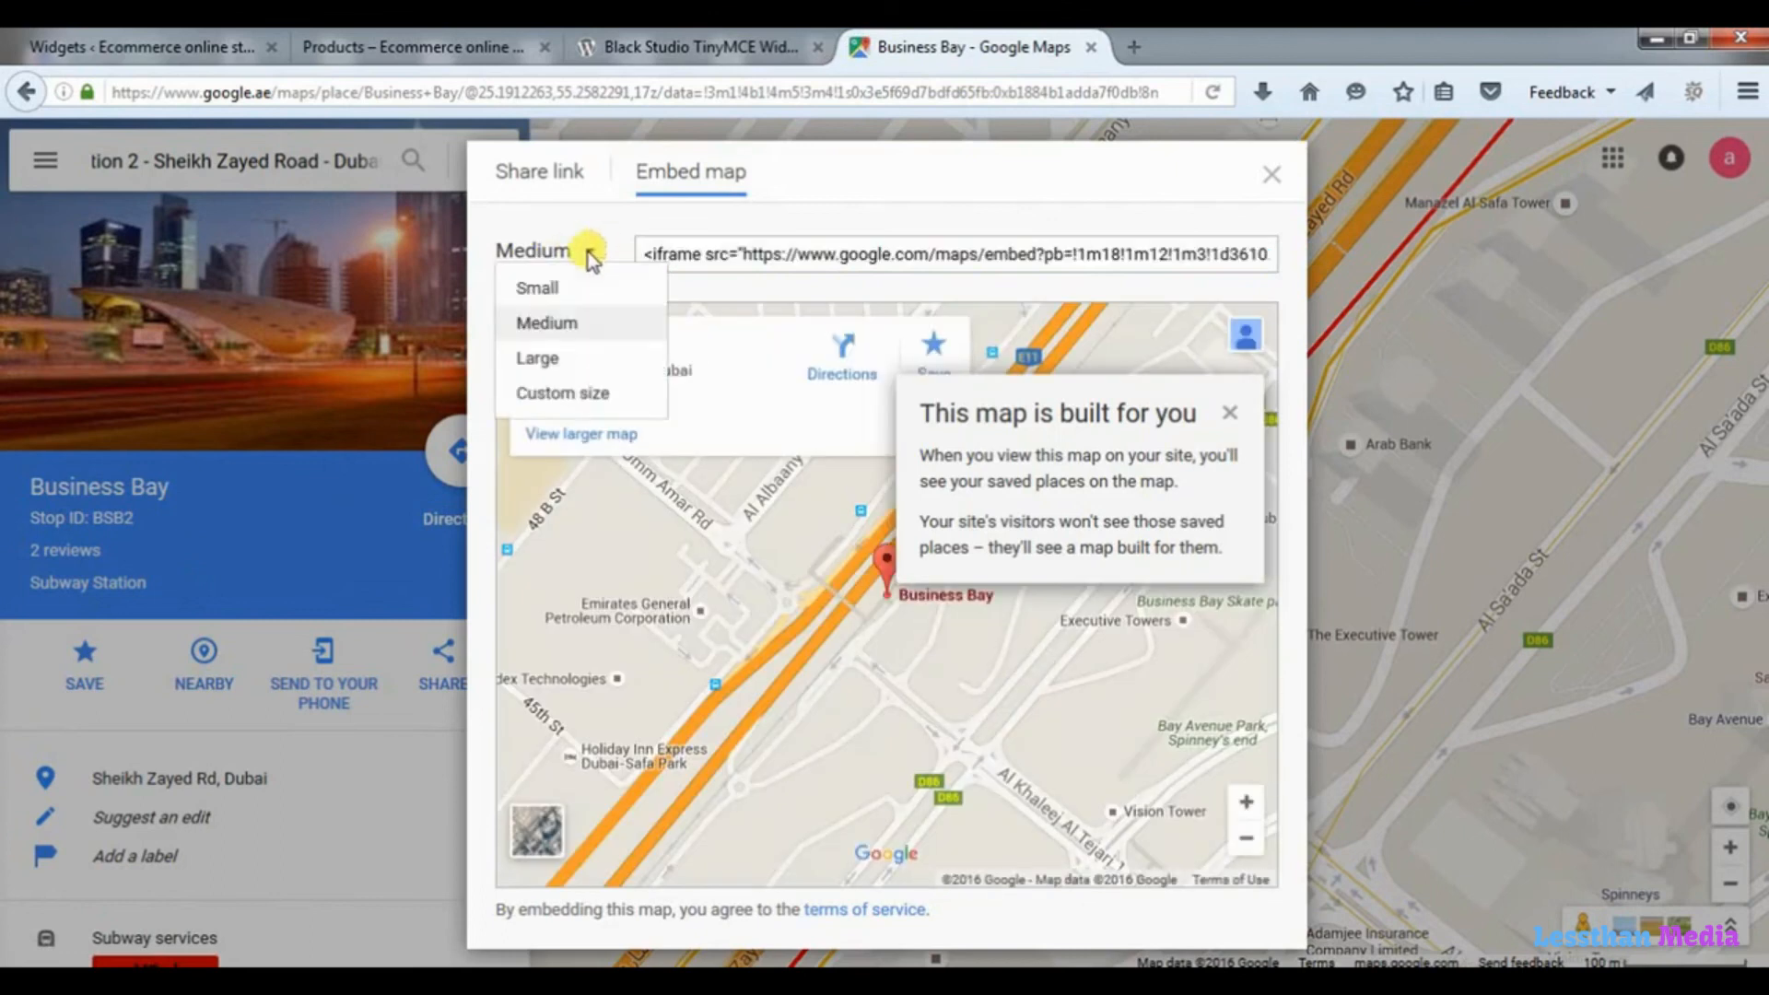
left_click(572, 393)
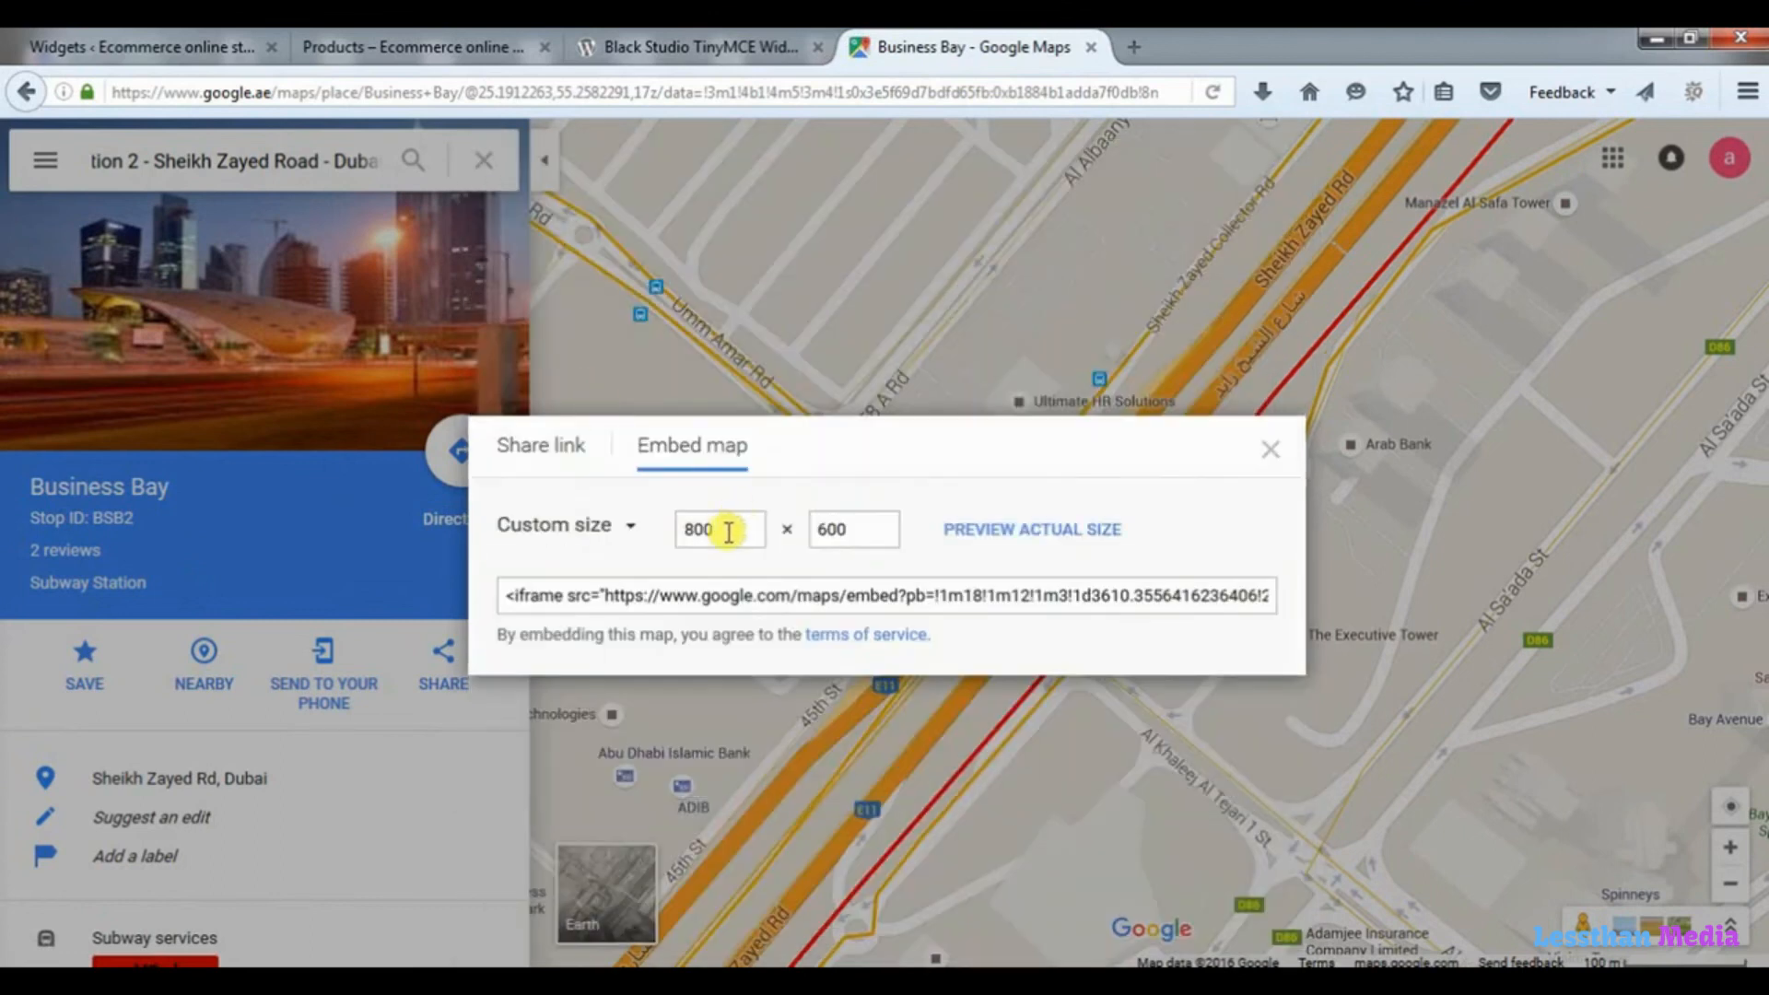
left_click_drag(727, 529, 669, 530)
type("300")
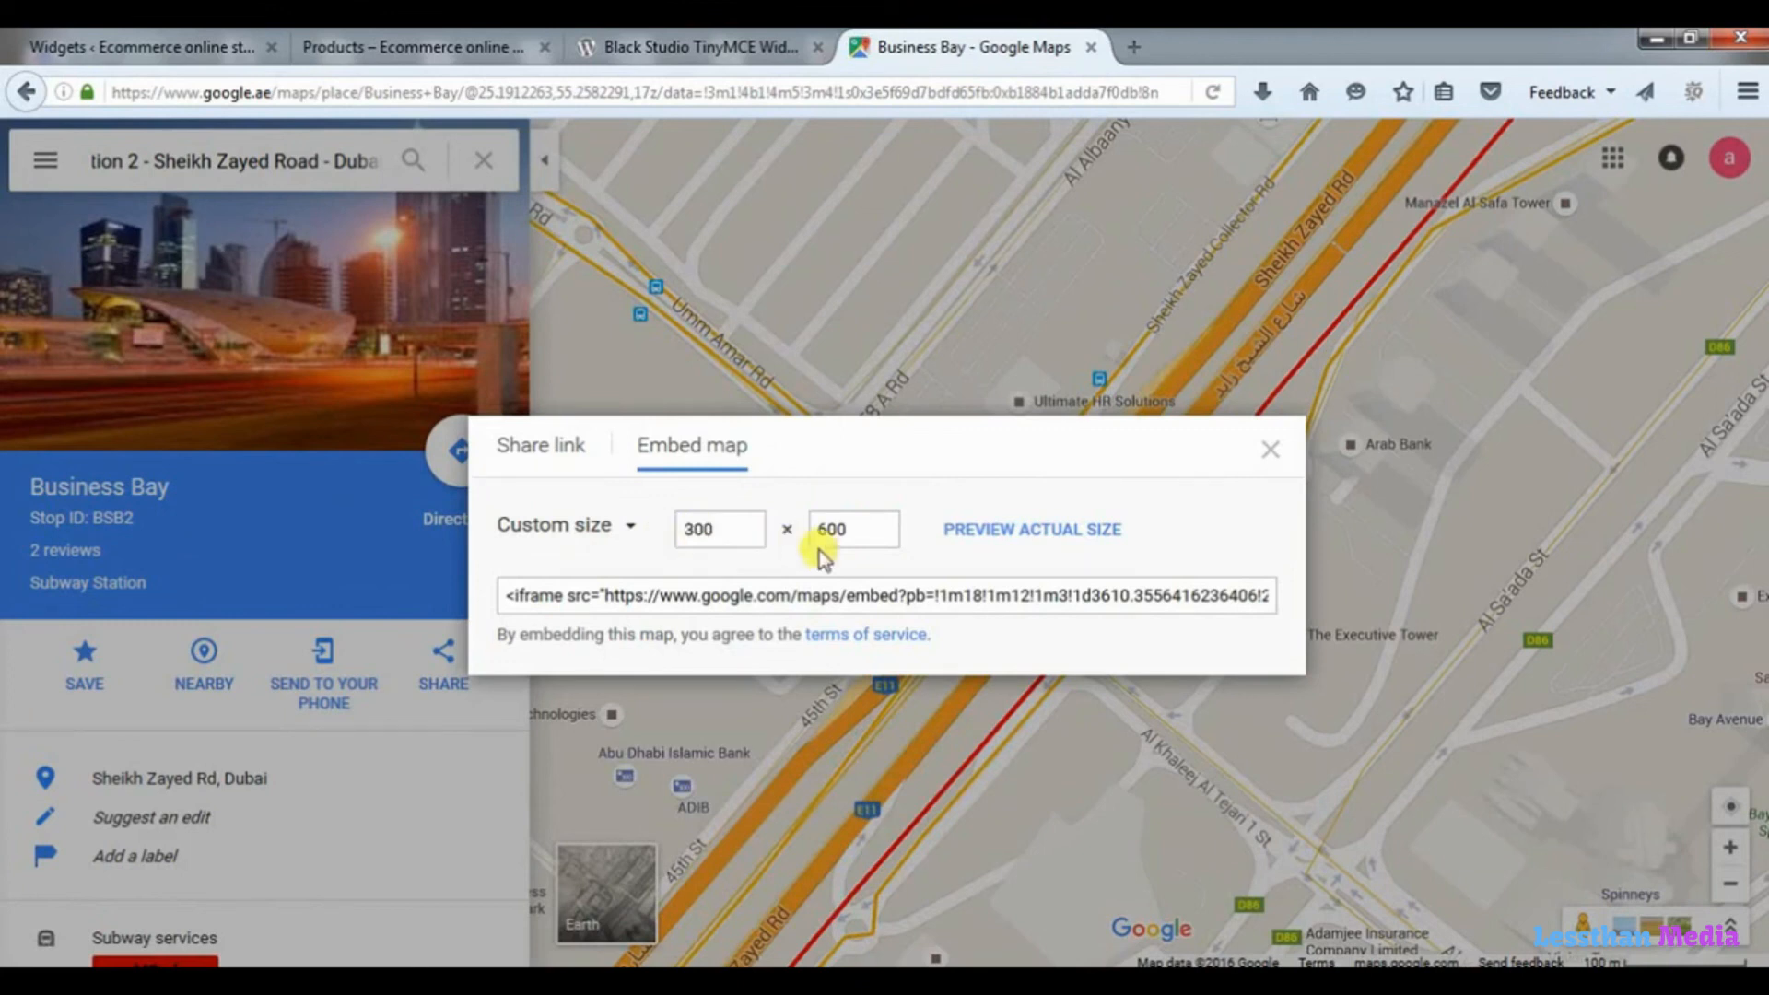
left_click_drag(857, 529, 800, 534)
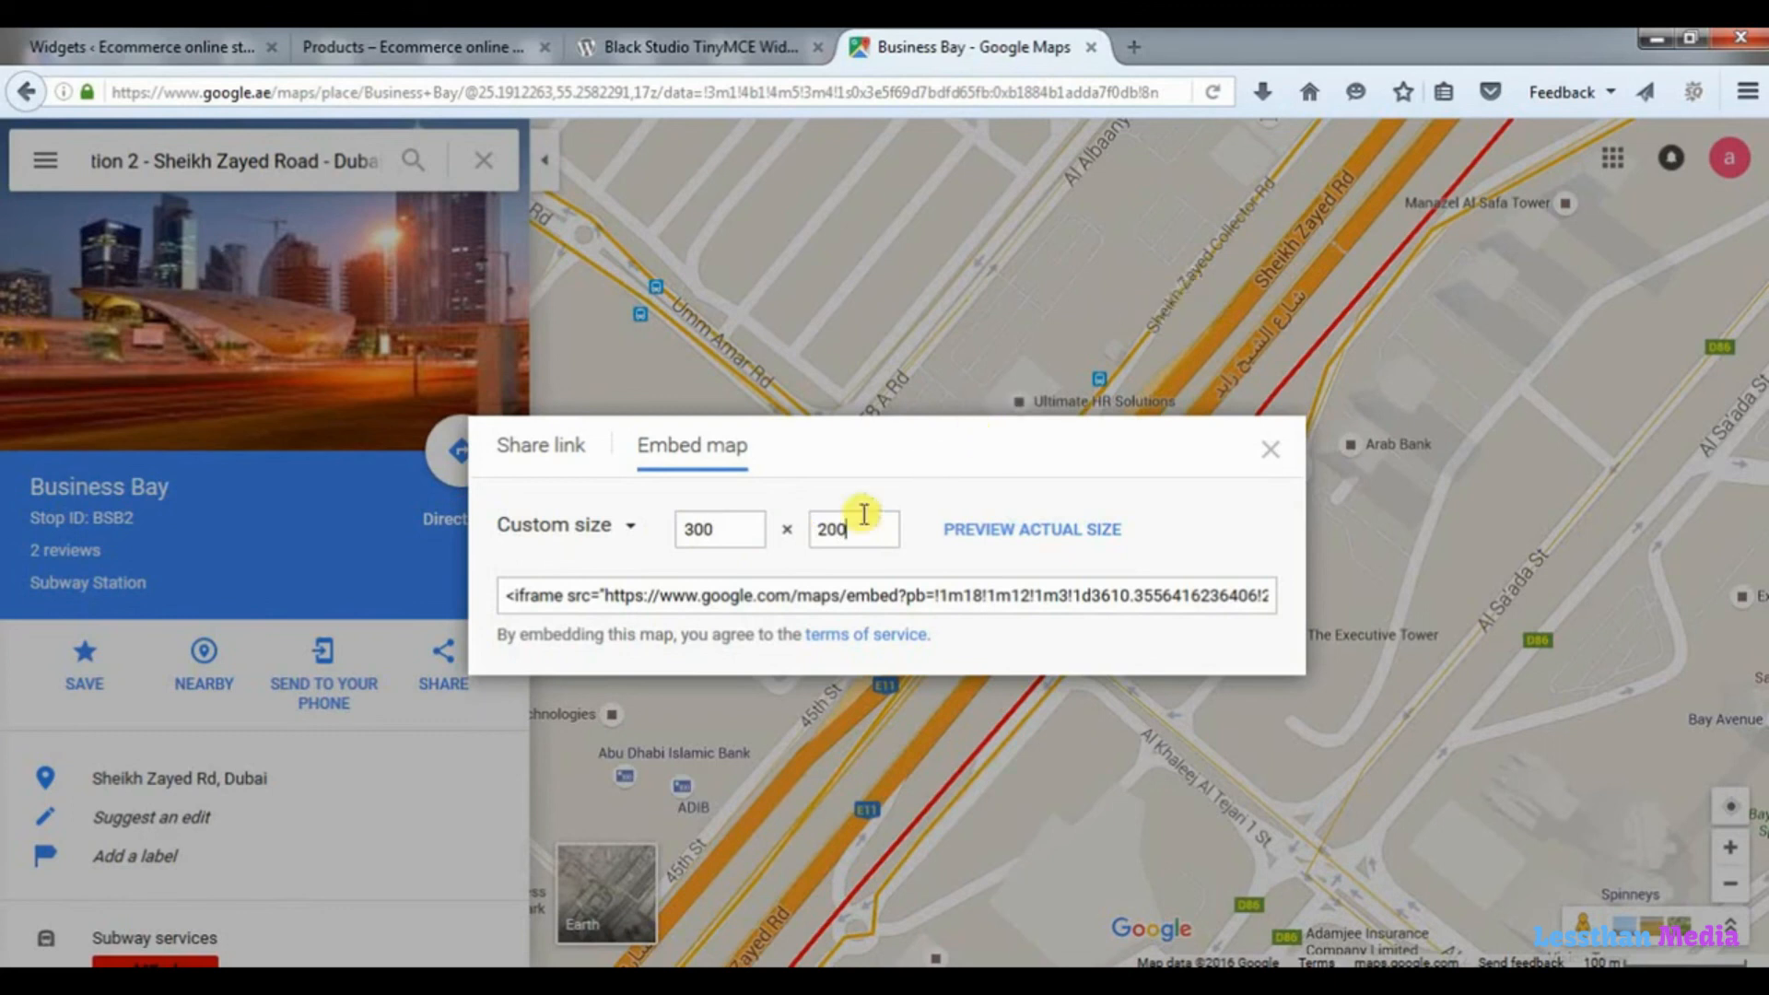
Copy the map's iframe embed code into the Text-mode content of the Visual Editor widget on the Widgets page.
left_click(916, 595)
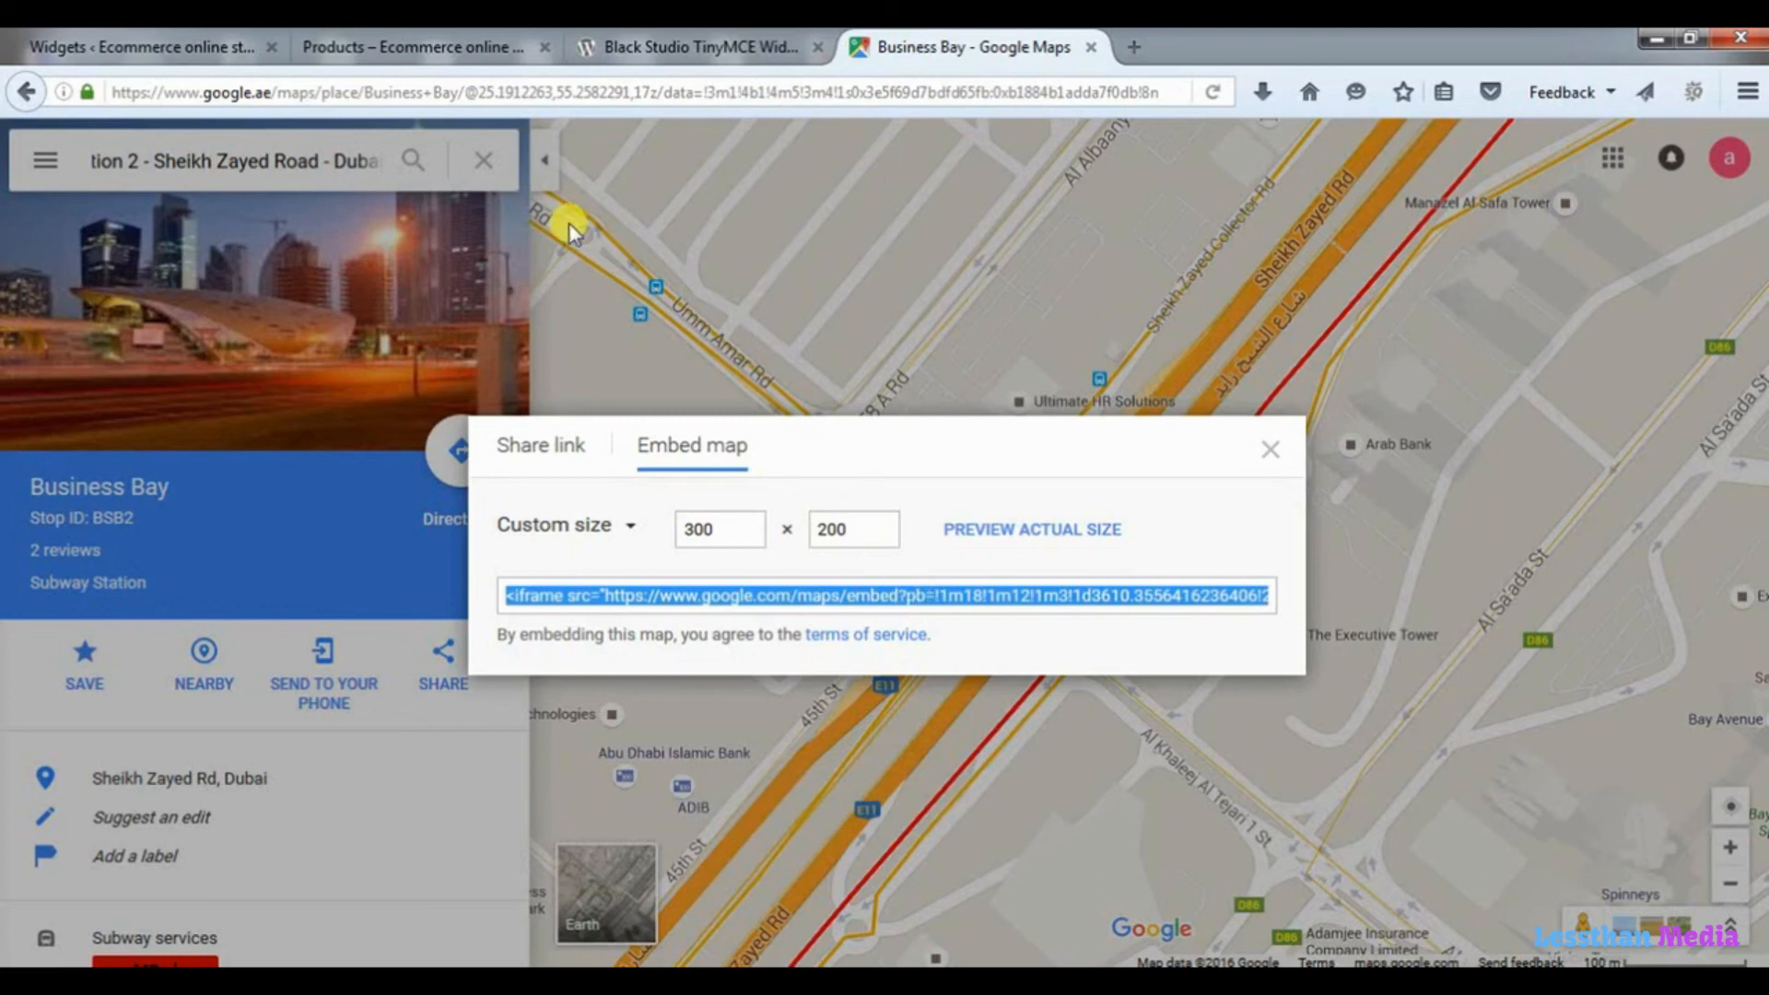
left_click(148, 45)
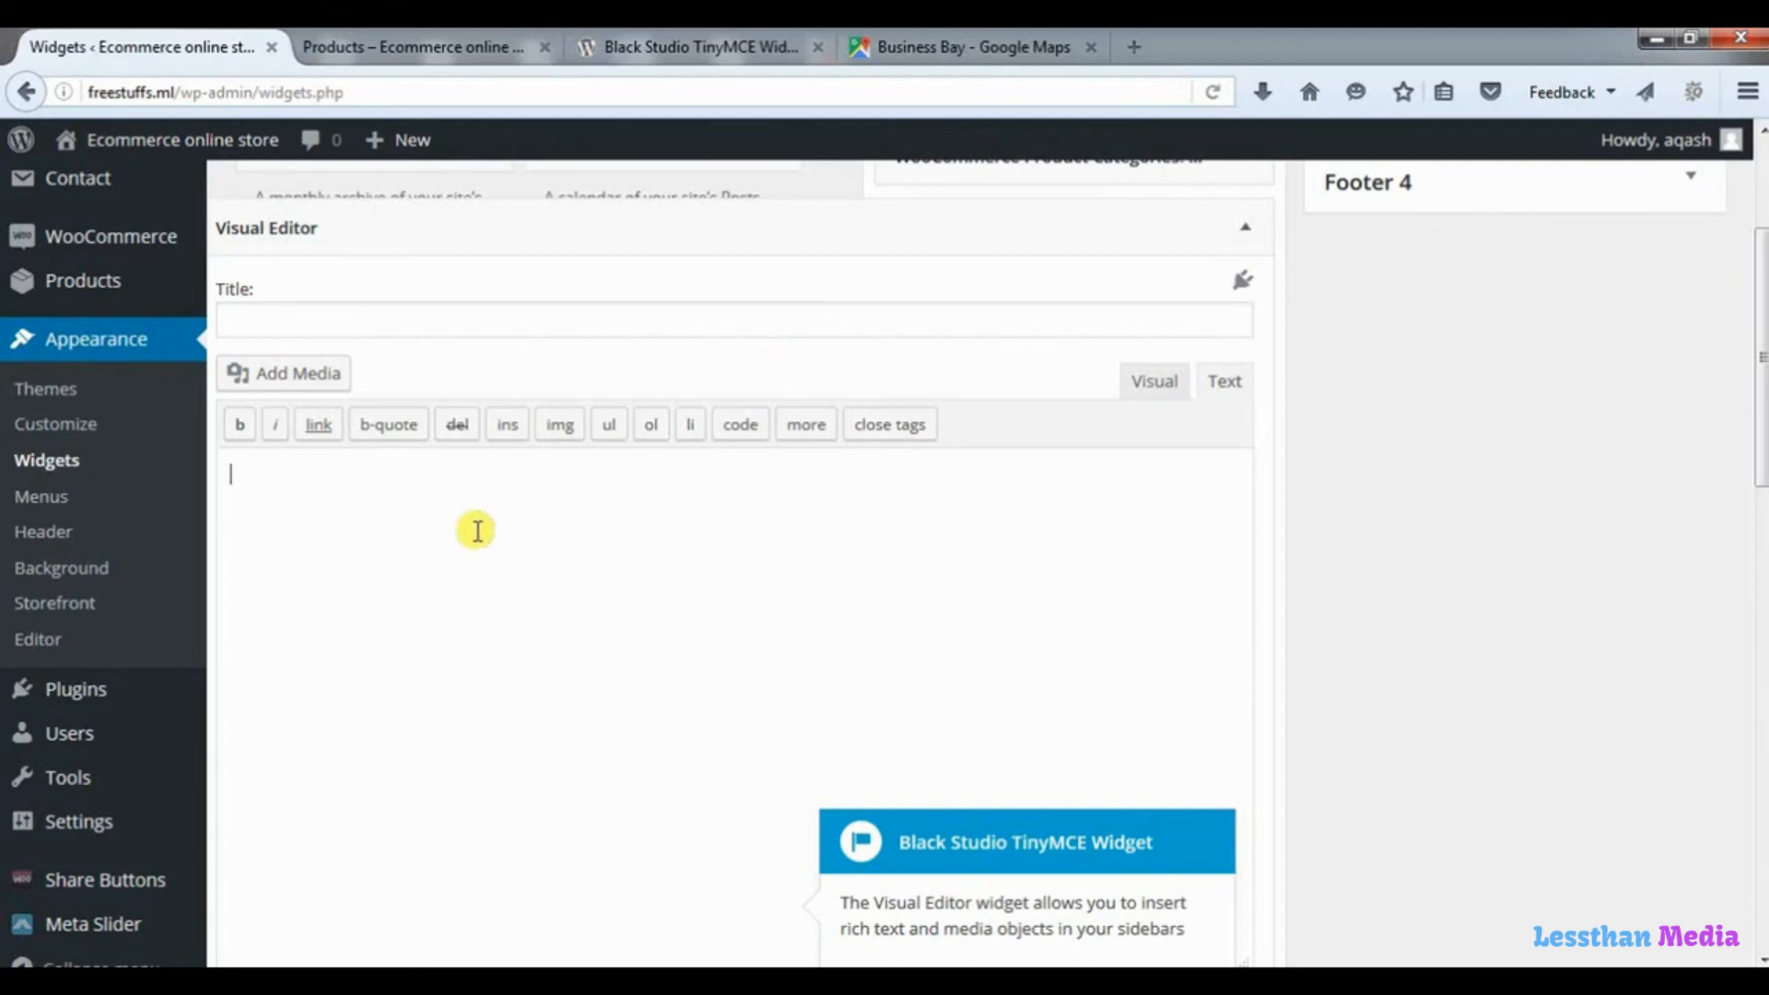
key("ctrl+v")
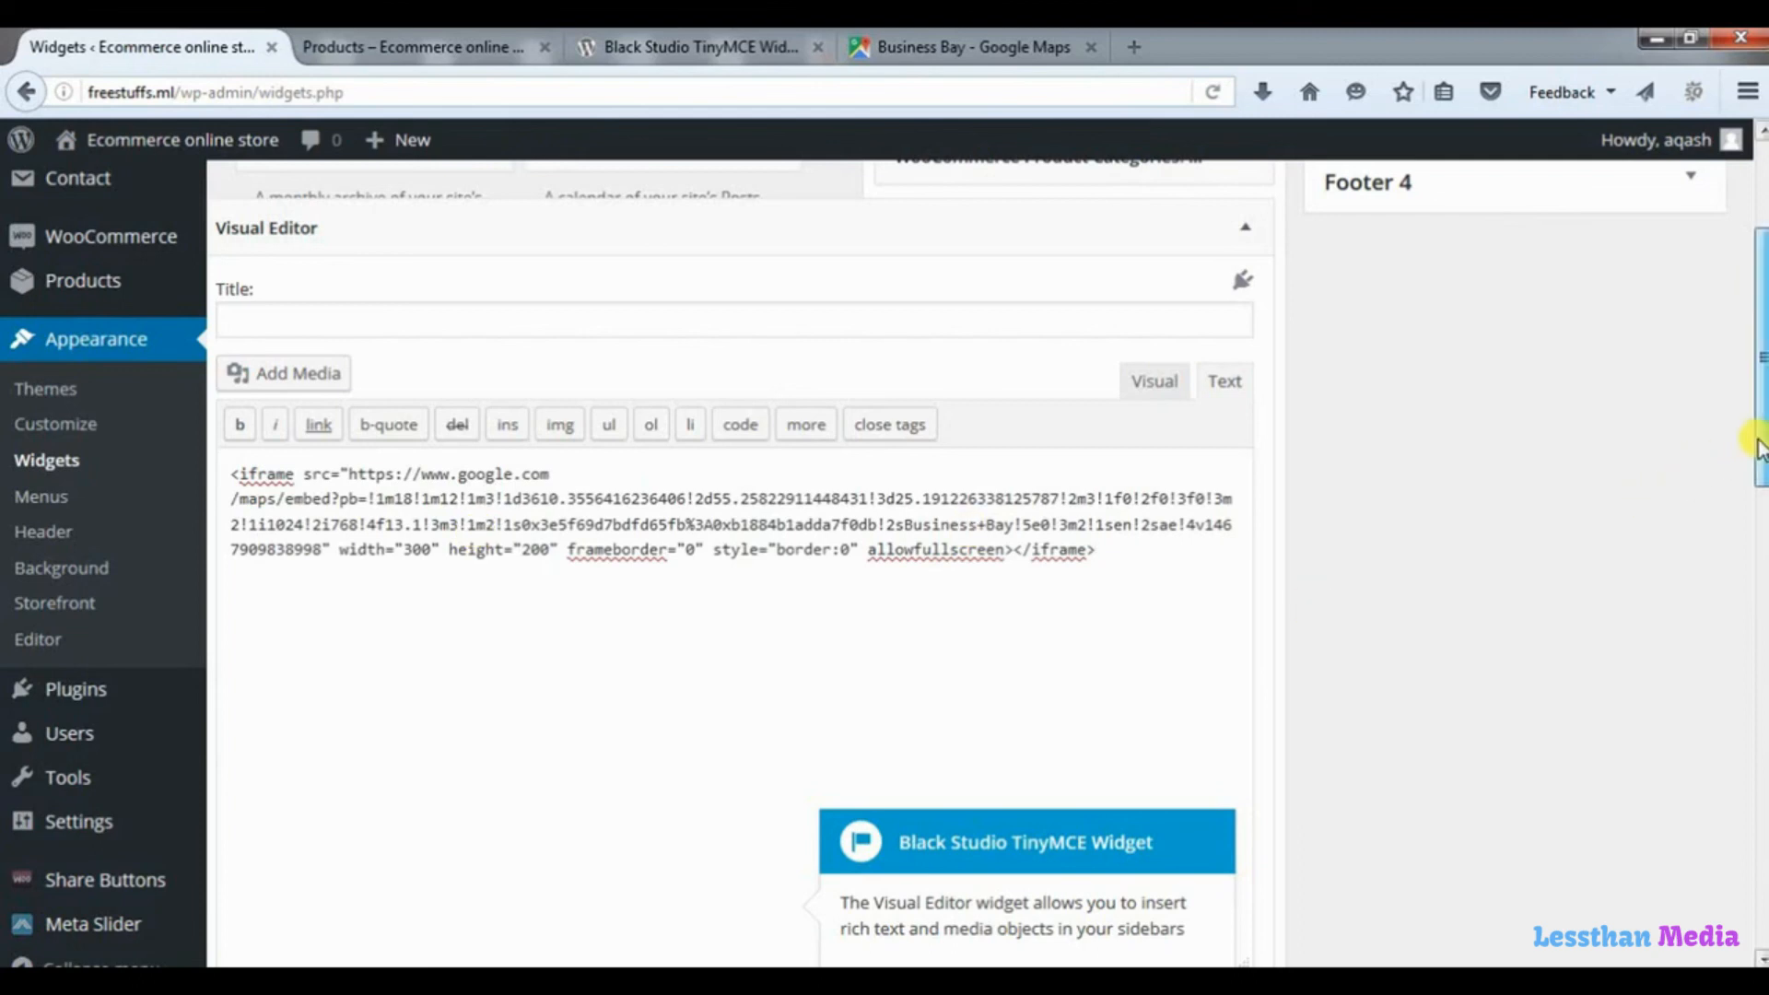
Title the Visual Editor widget "Our store location" and save it.
scroll(1755, 442, "up", 3)
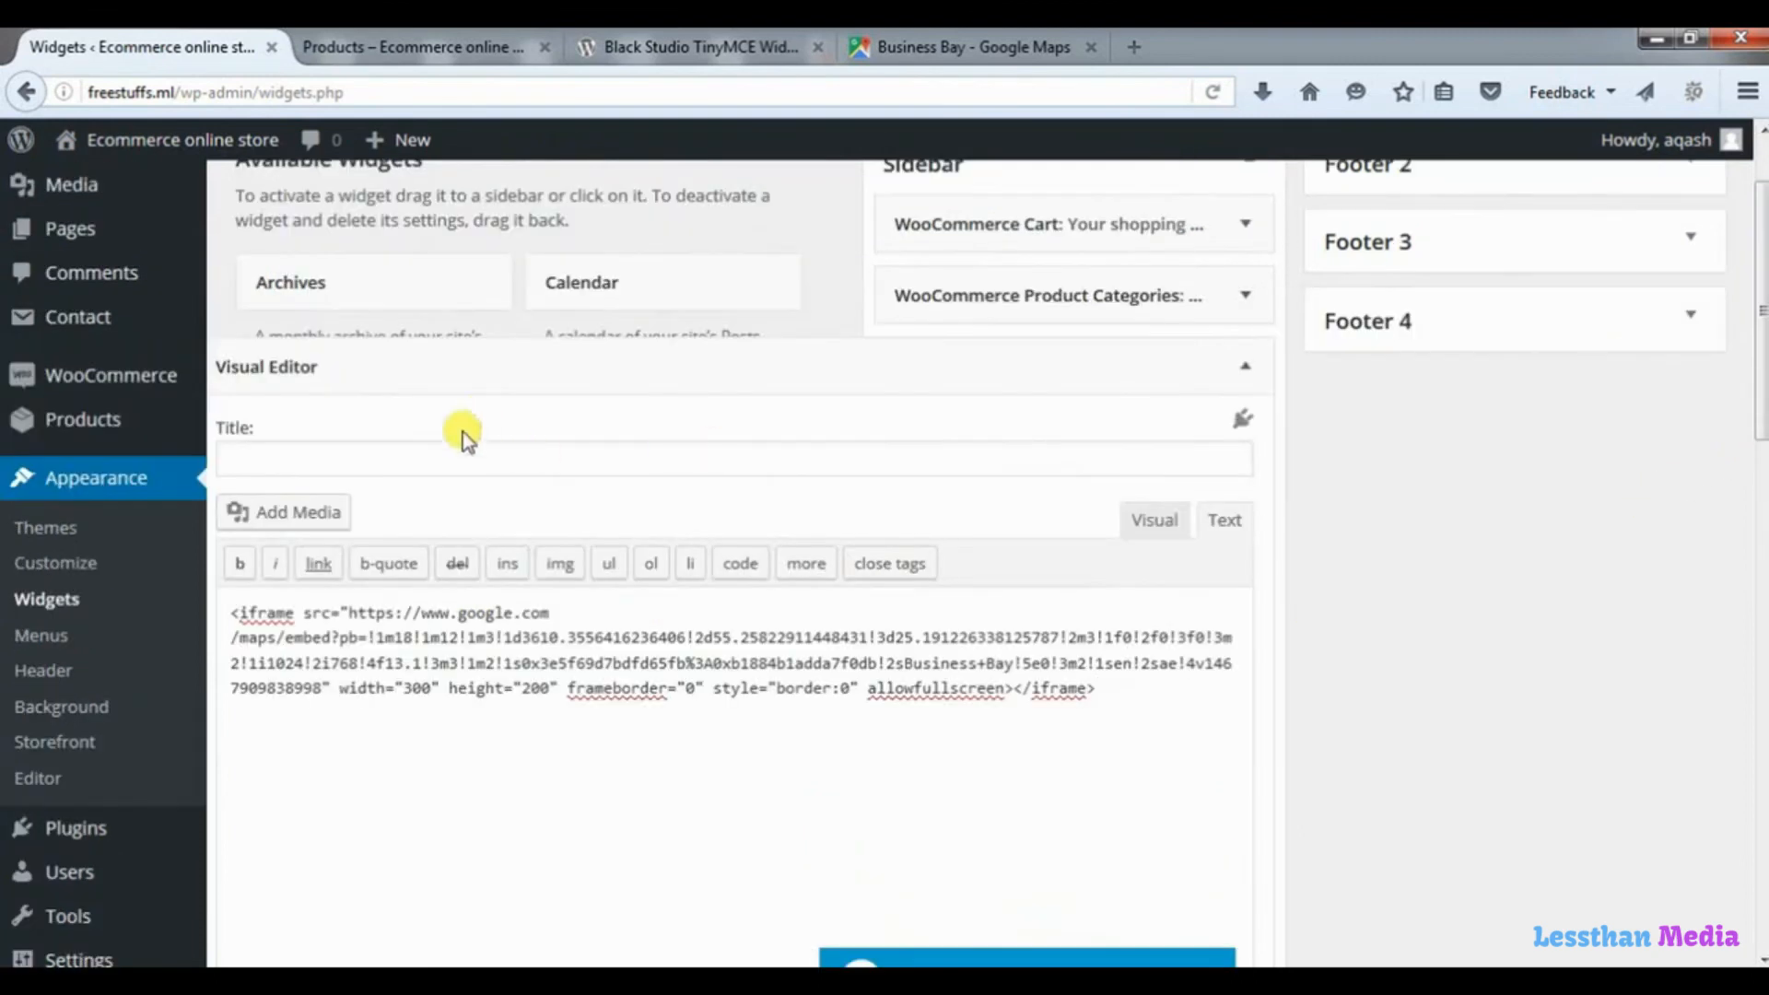
left_click(432, 461)
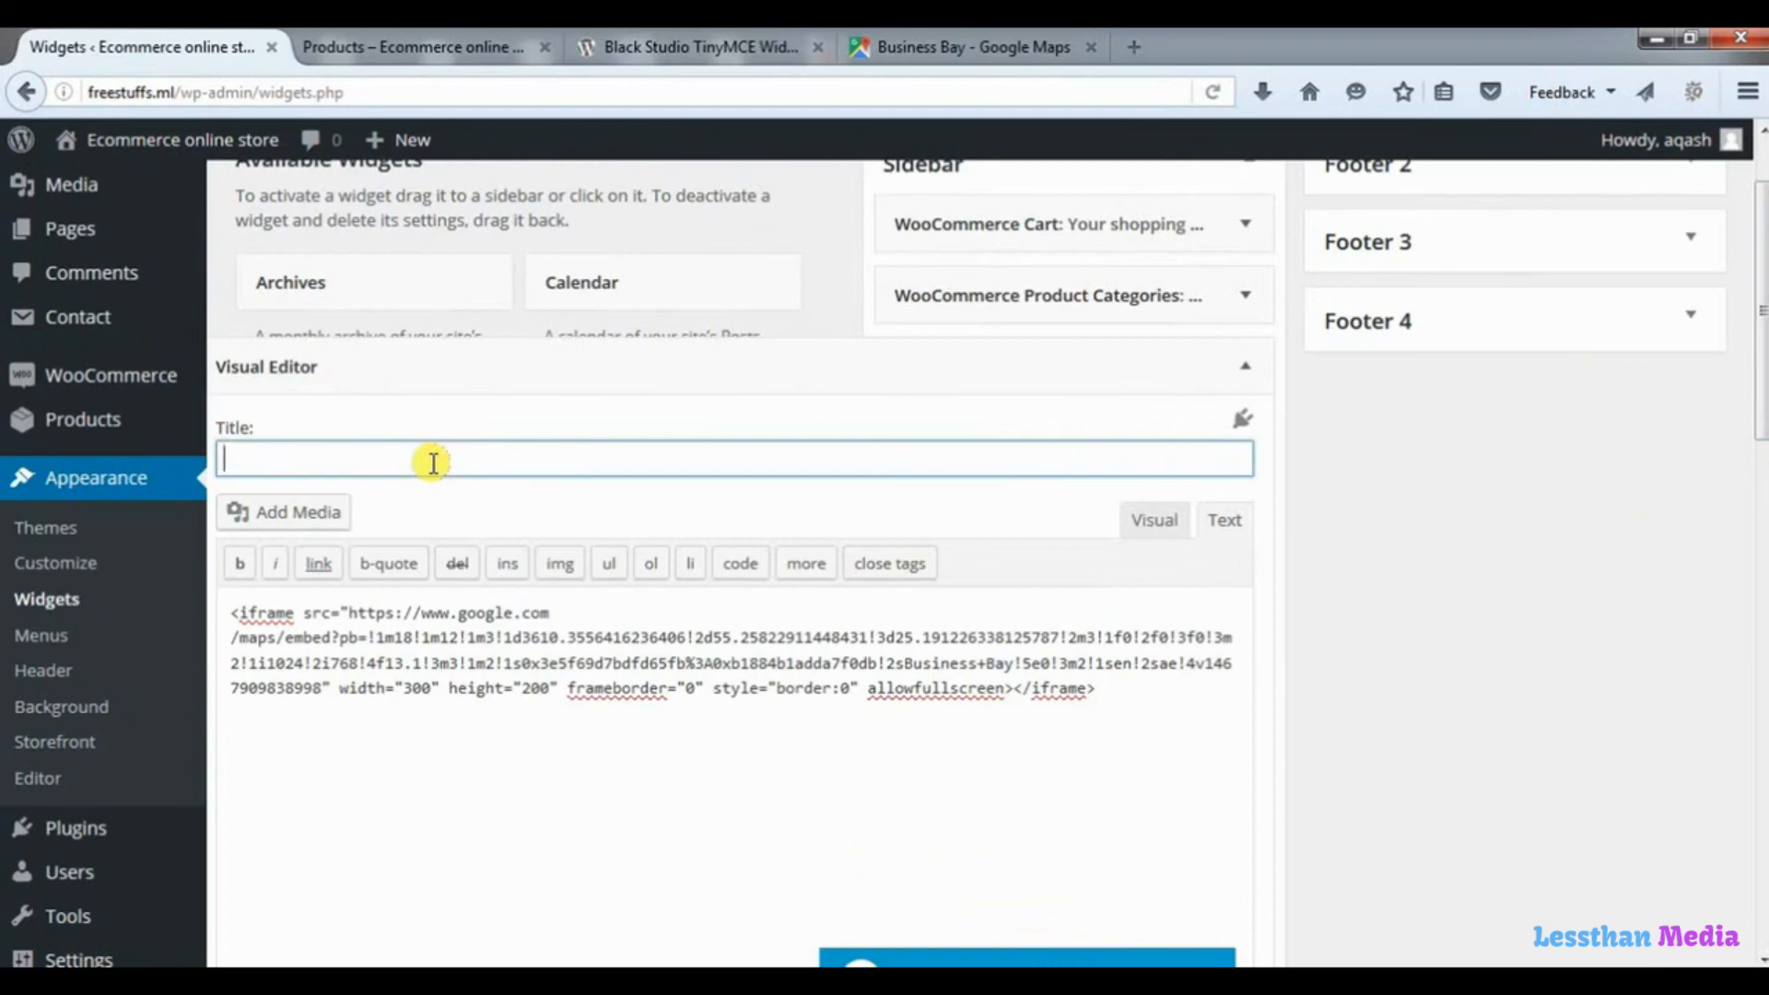
type("Our store location")
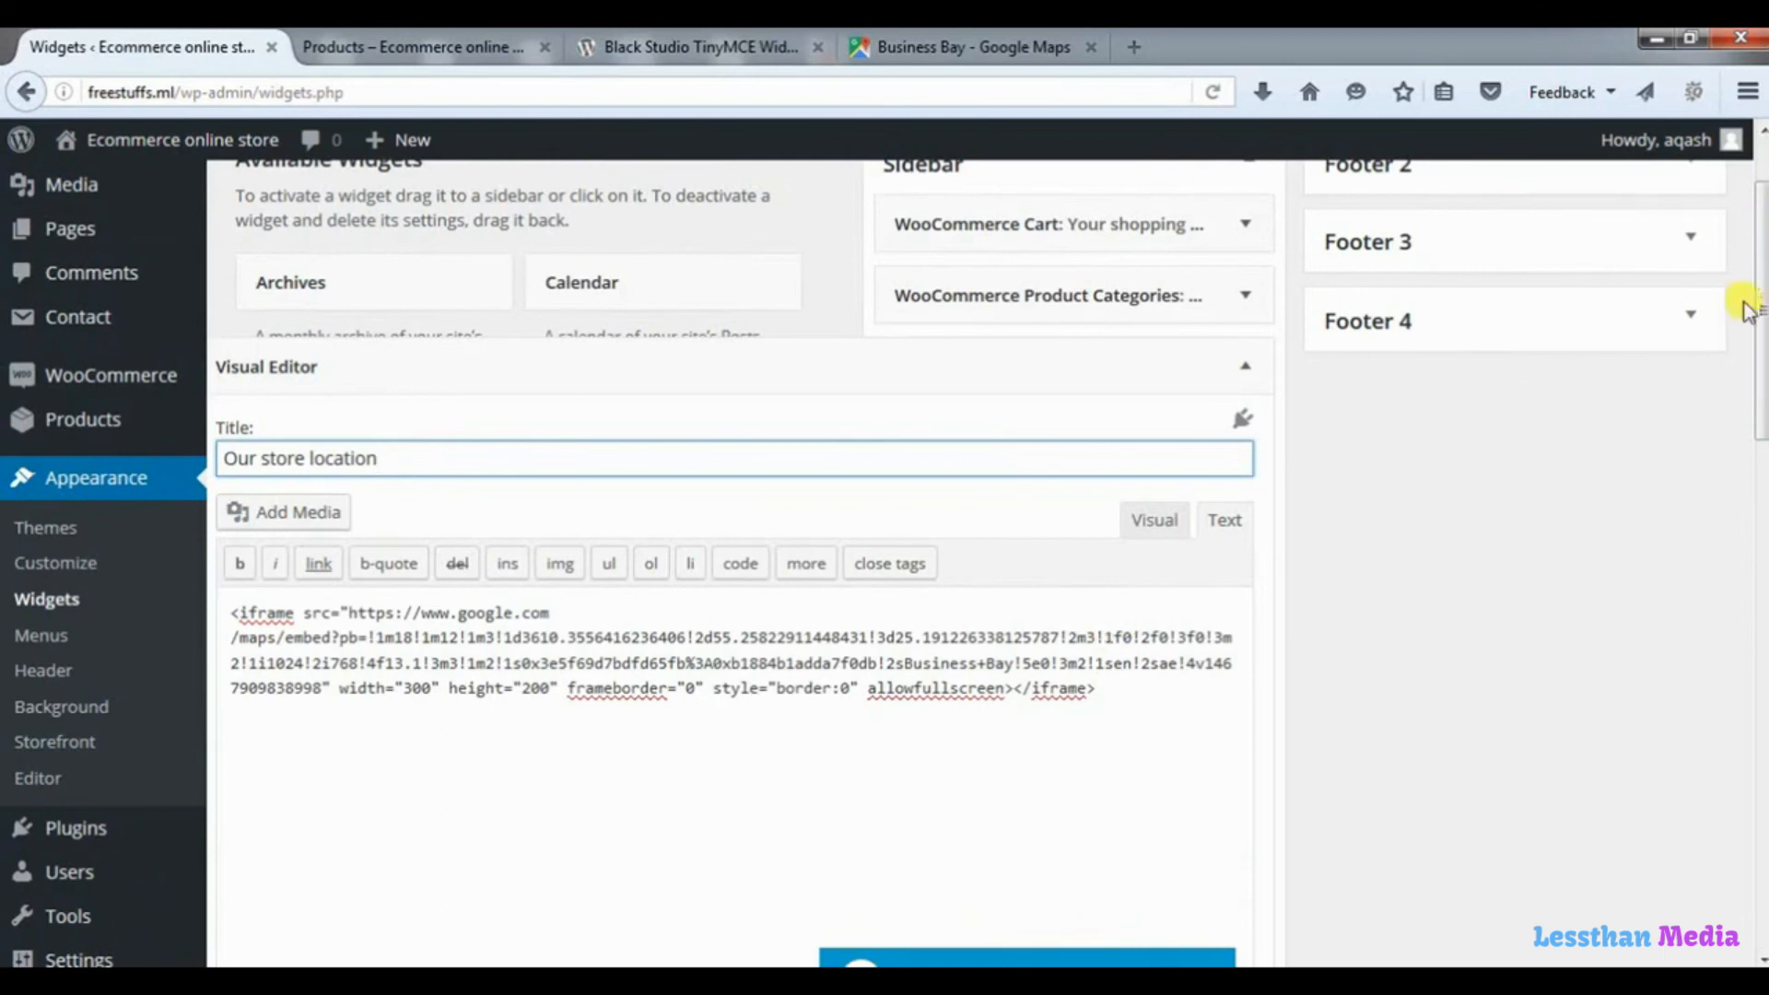
left_click_drag(1756, 474, 1710, 580)
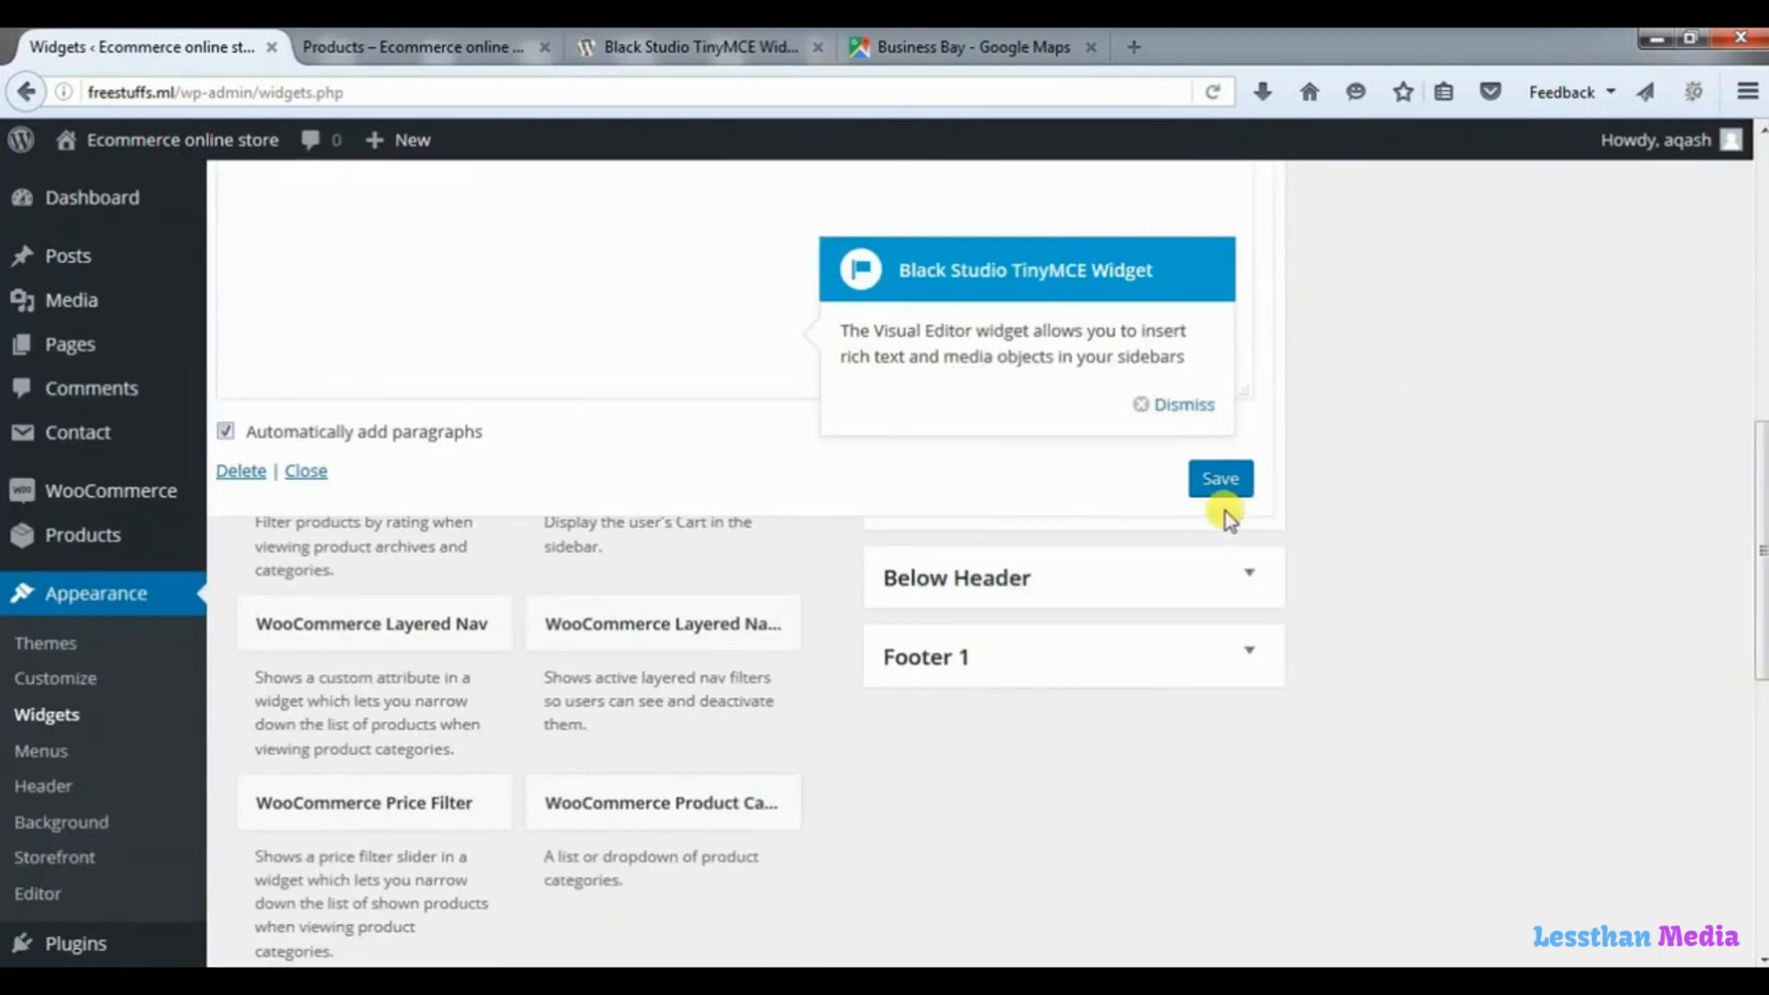
left_click(1223, 480)
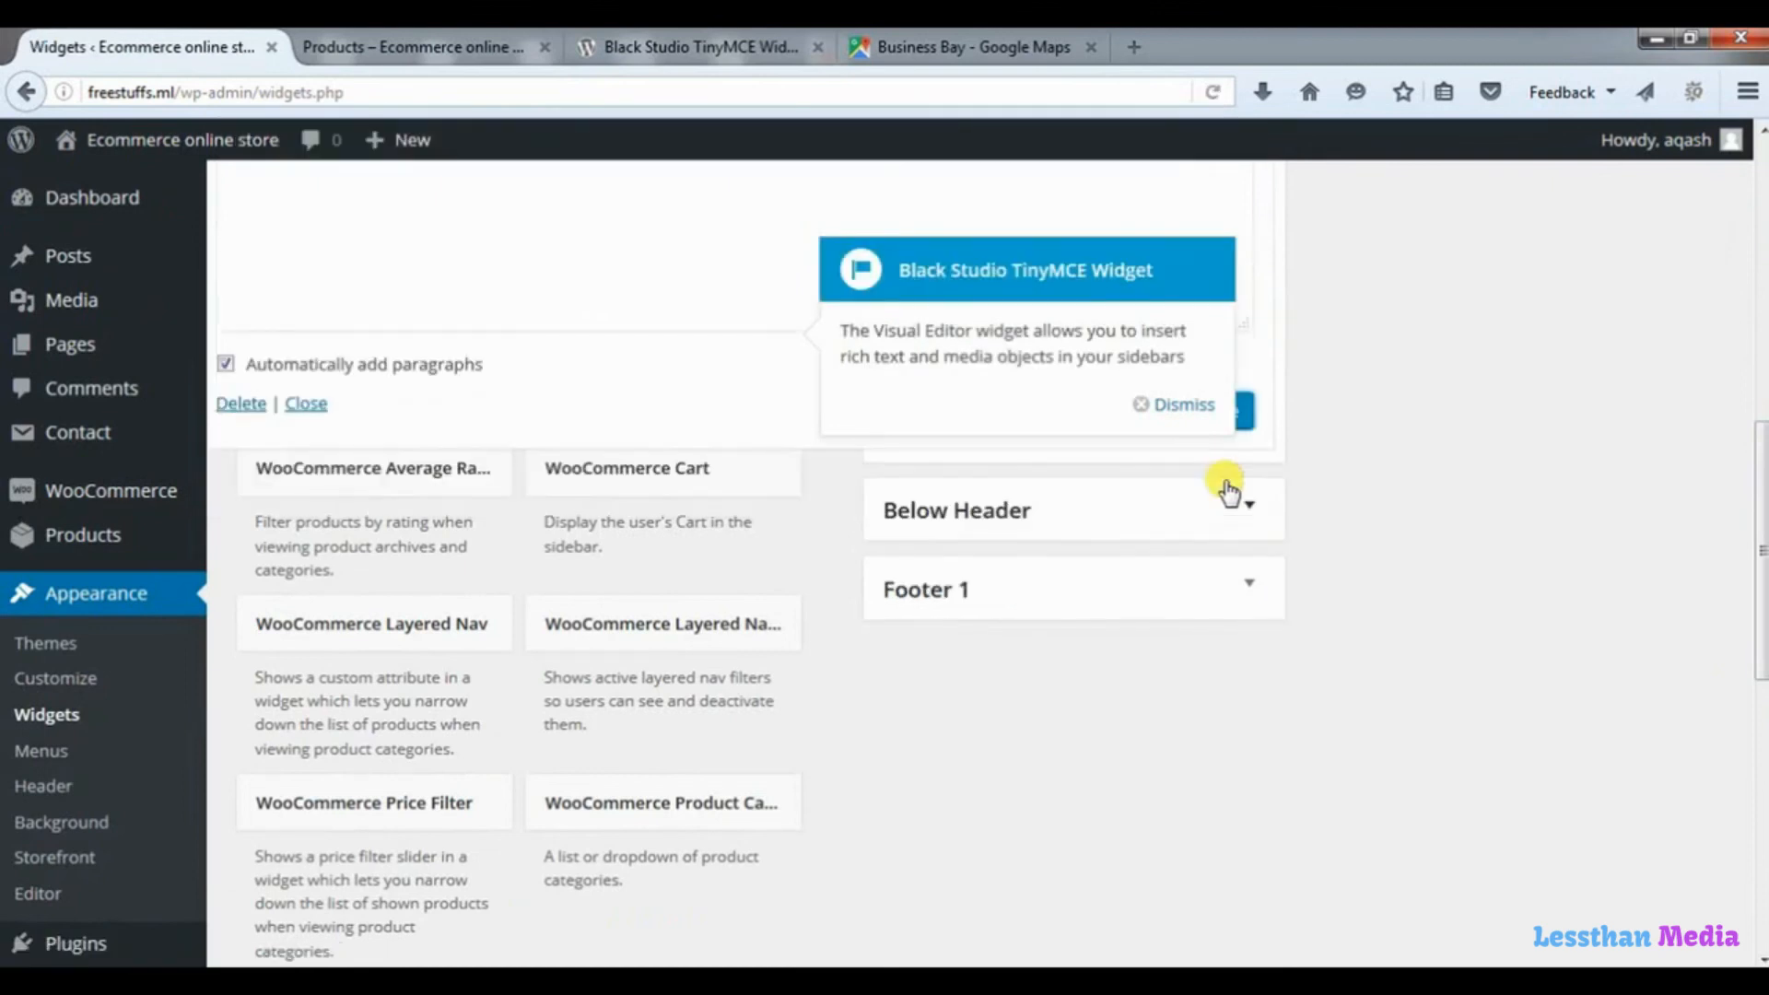
Reload the shop page and examine the "Our store location" map in the sidebar, panning and zooming it around Business Bay.
left_click(451, 51)
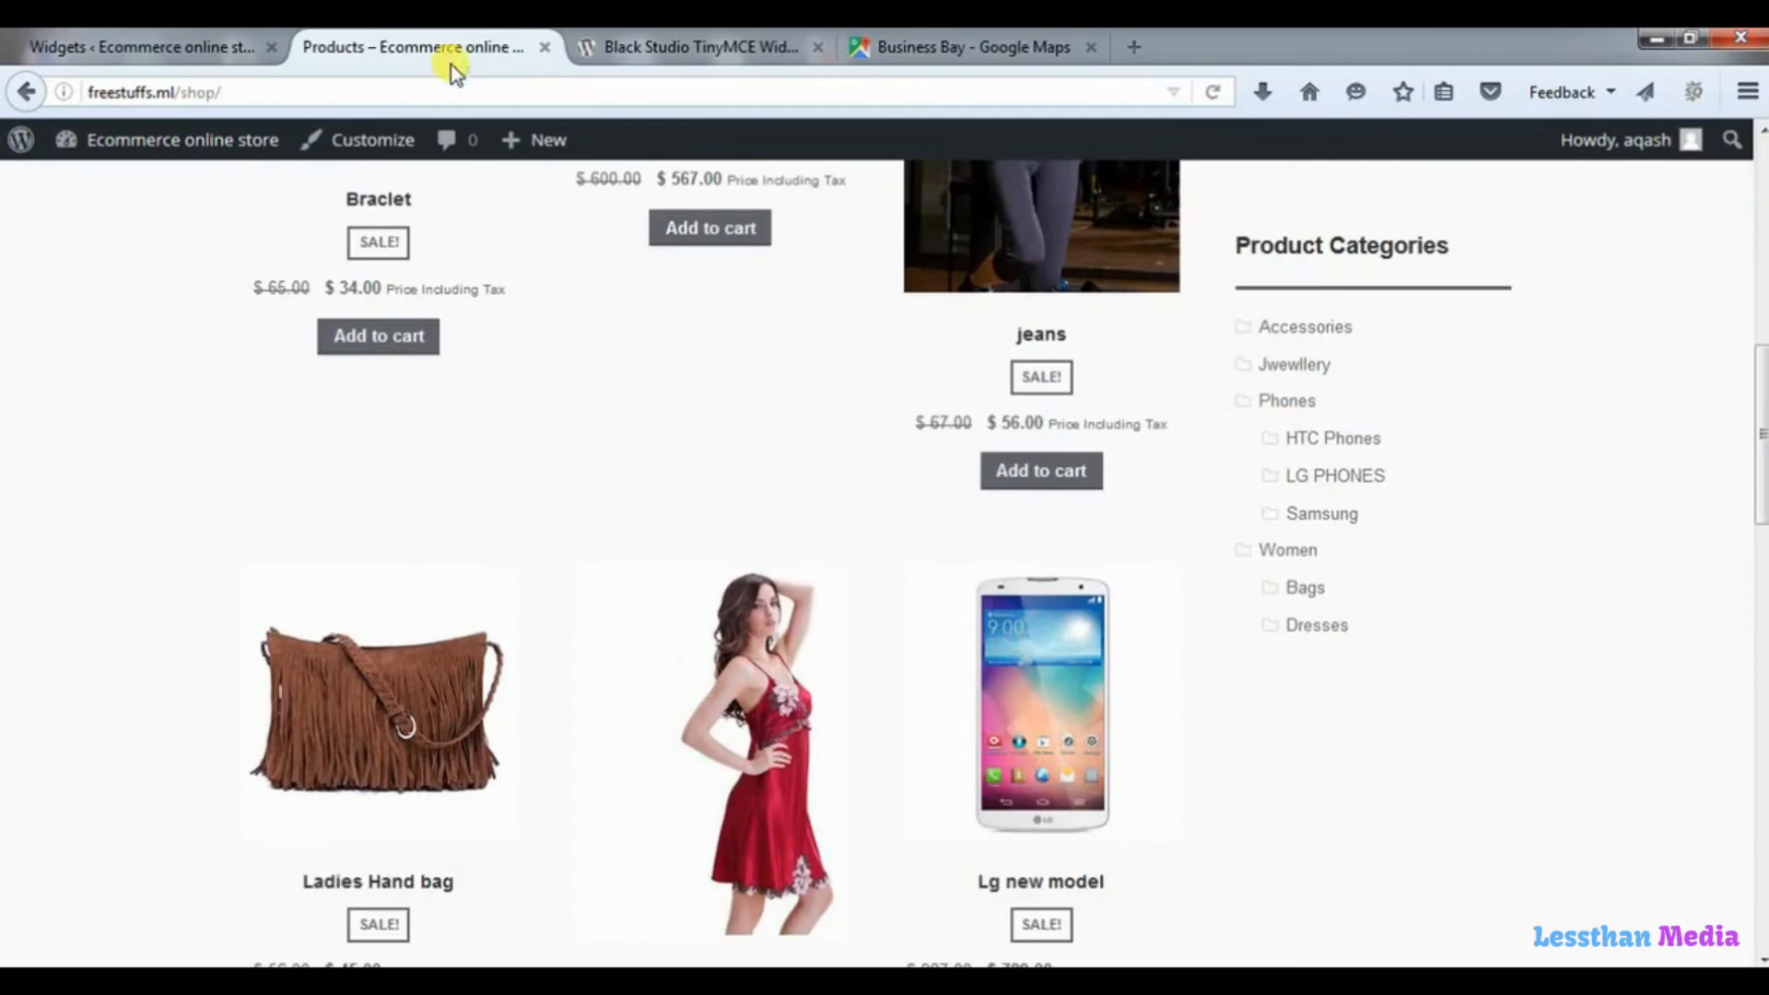
left_click(1212, 92)
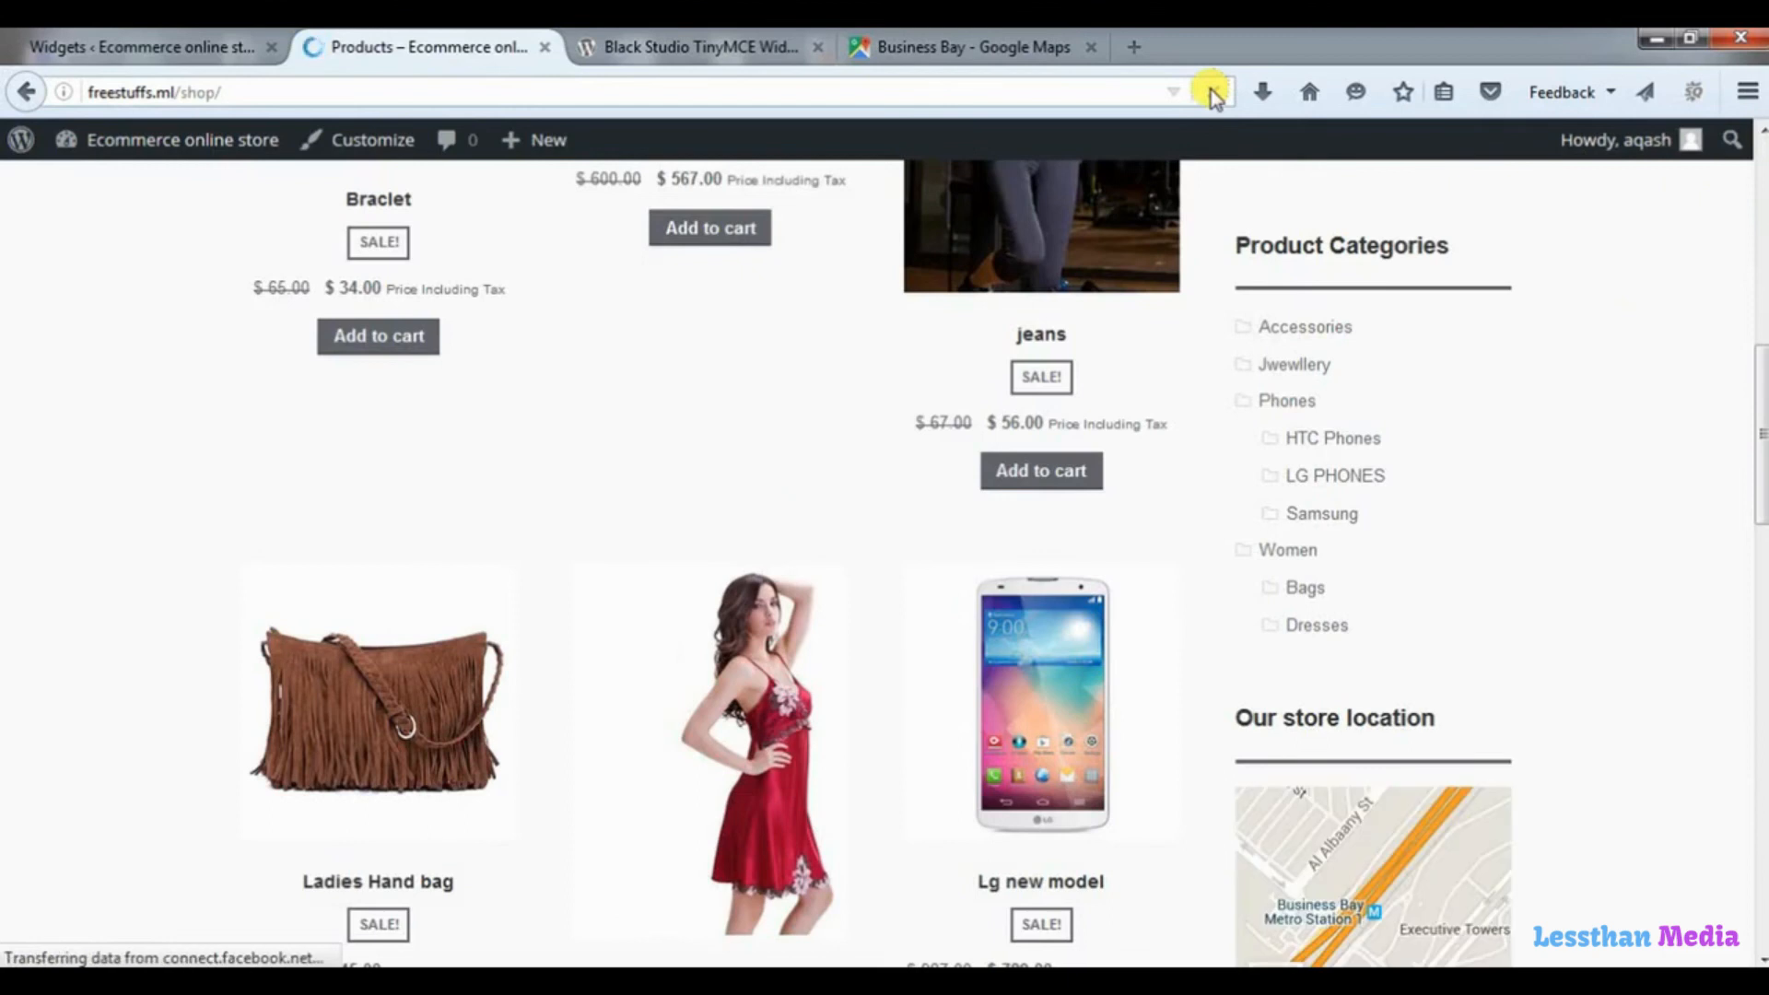
left_click_drag(1762, 361, 1764, 442)
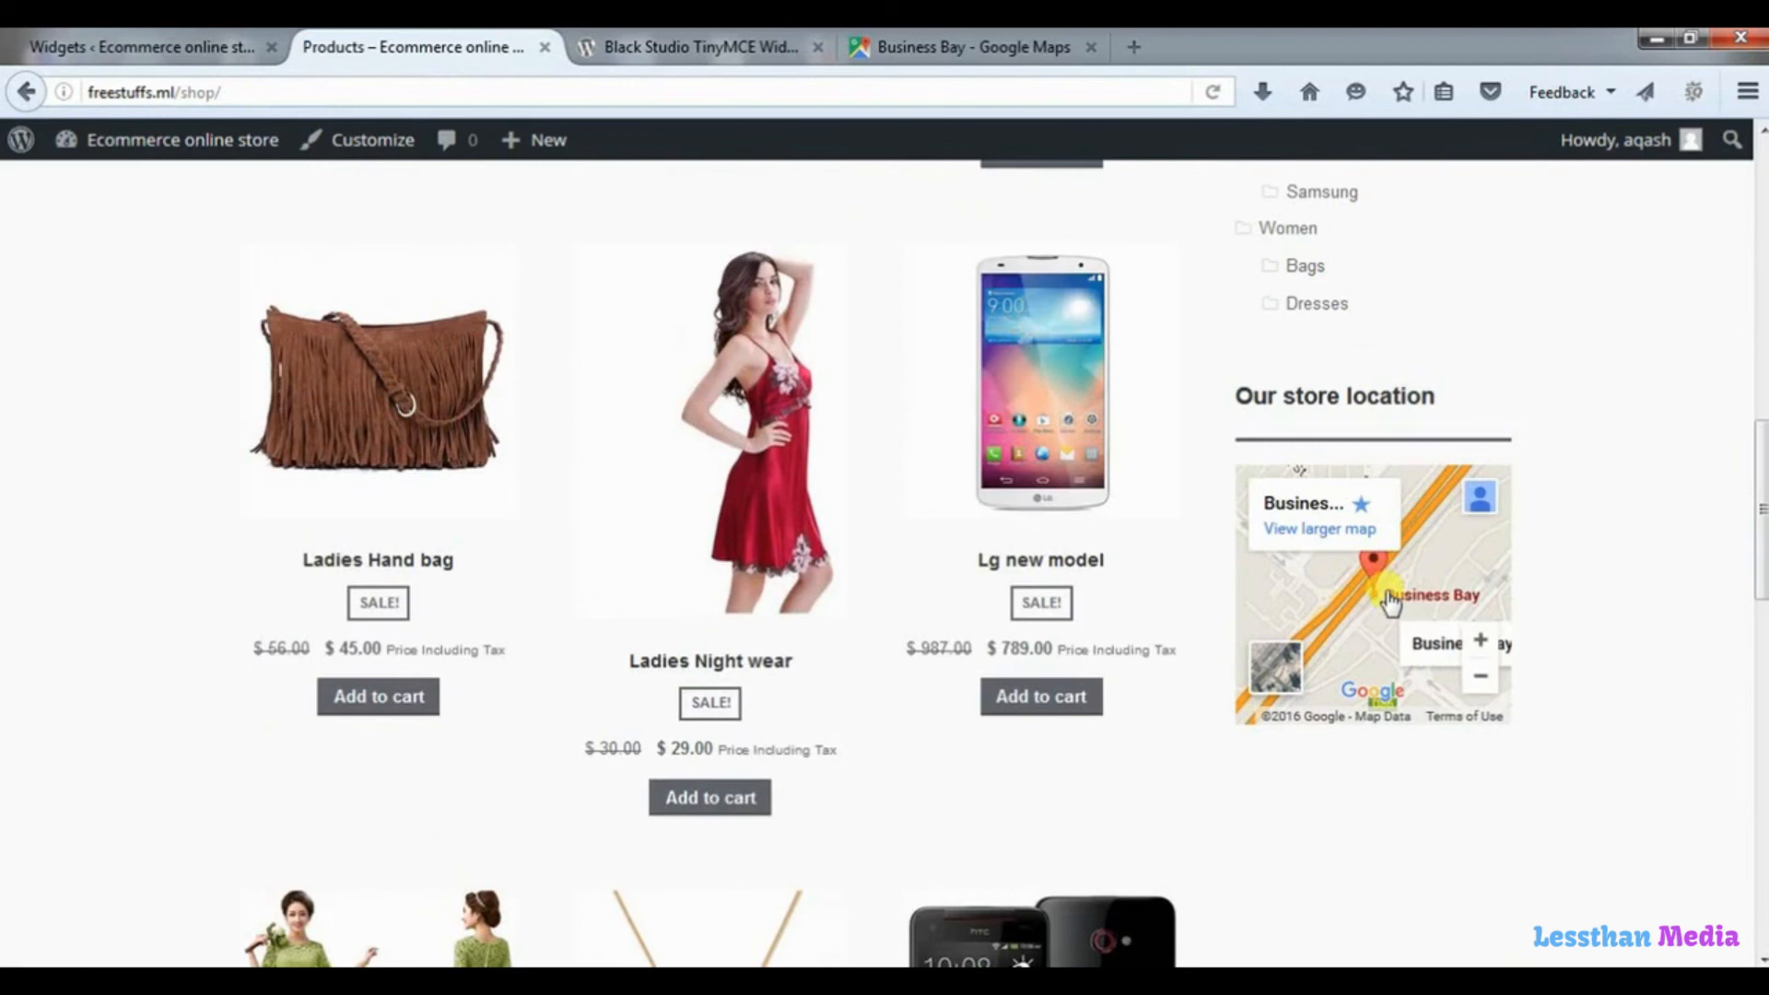
left_click_drag(1385, 593, 1374, 598)
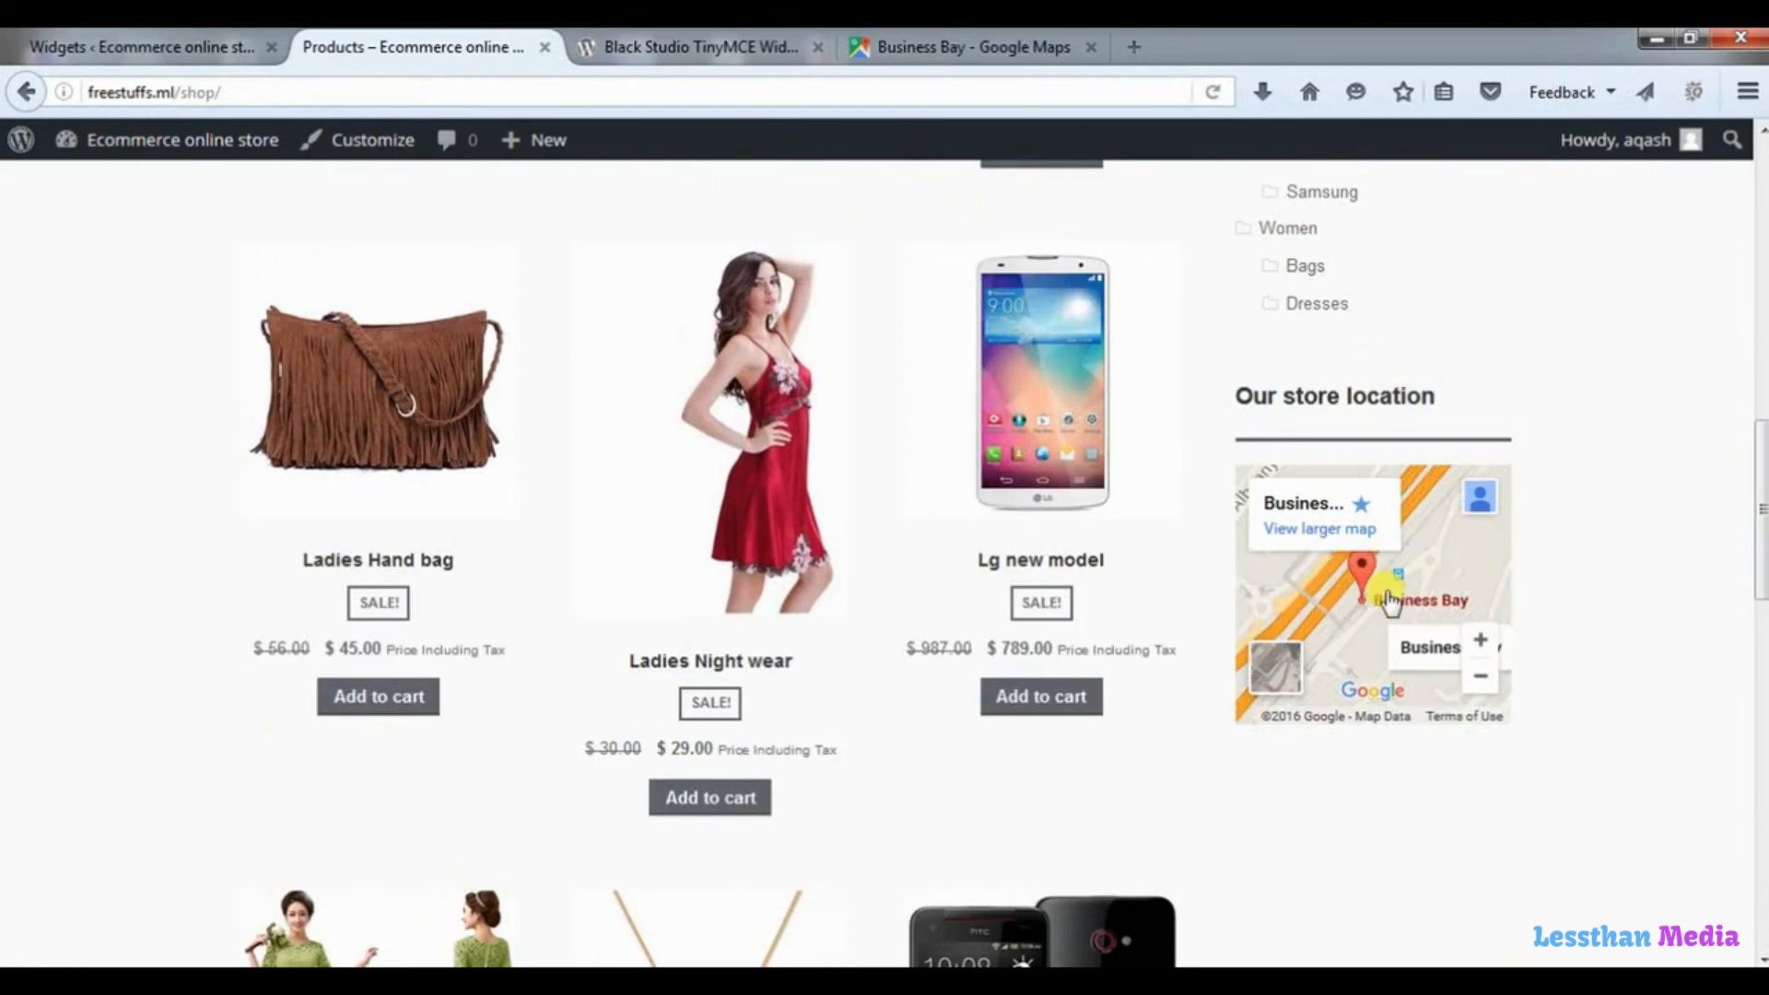
double_click(1365, 592)
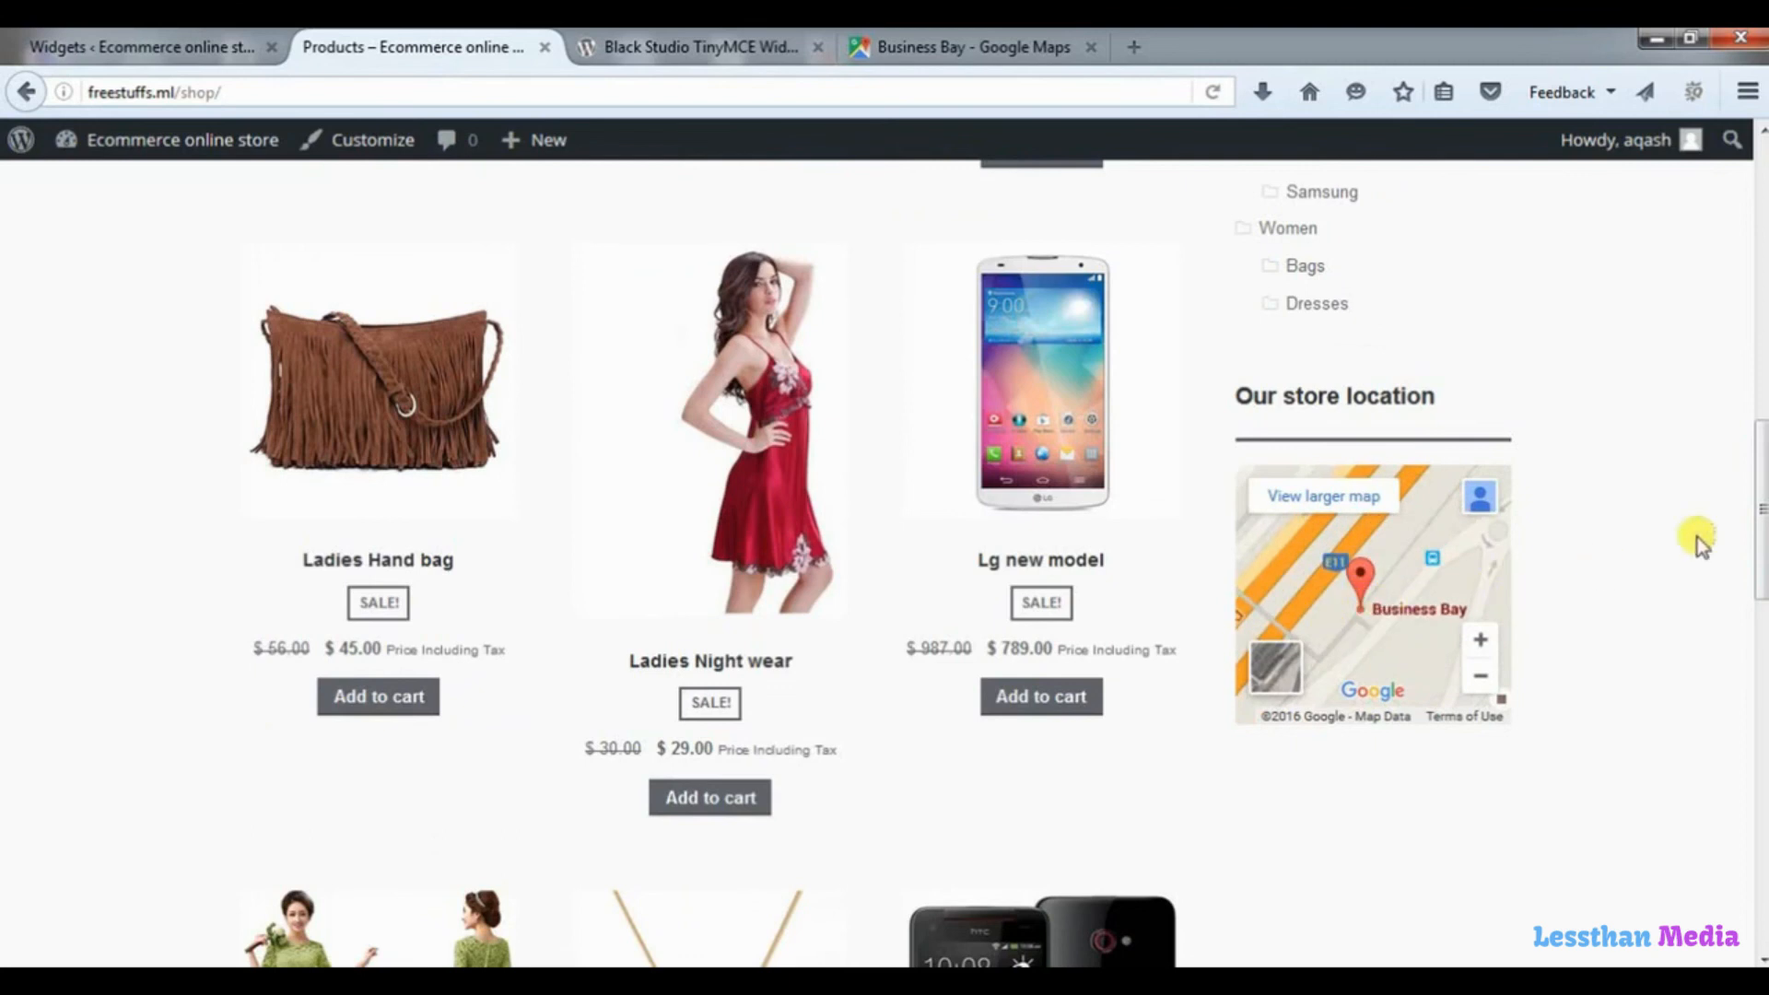
left_click_drag(1757, 491, 1750, 530)
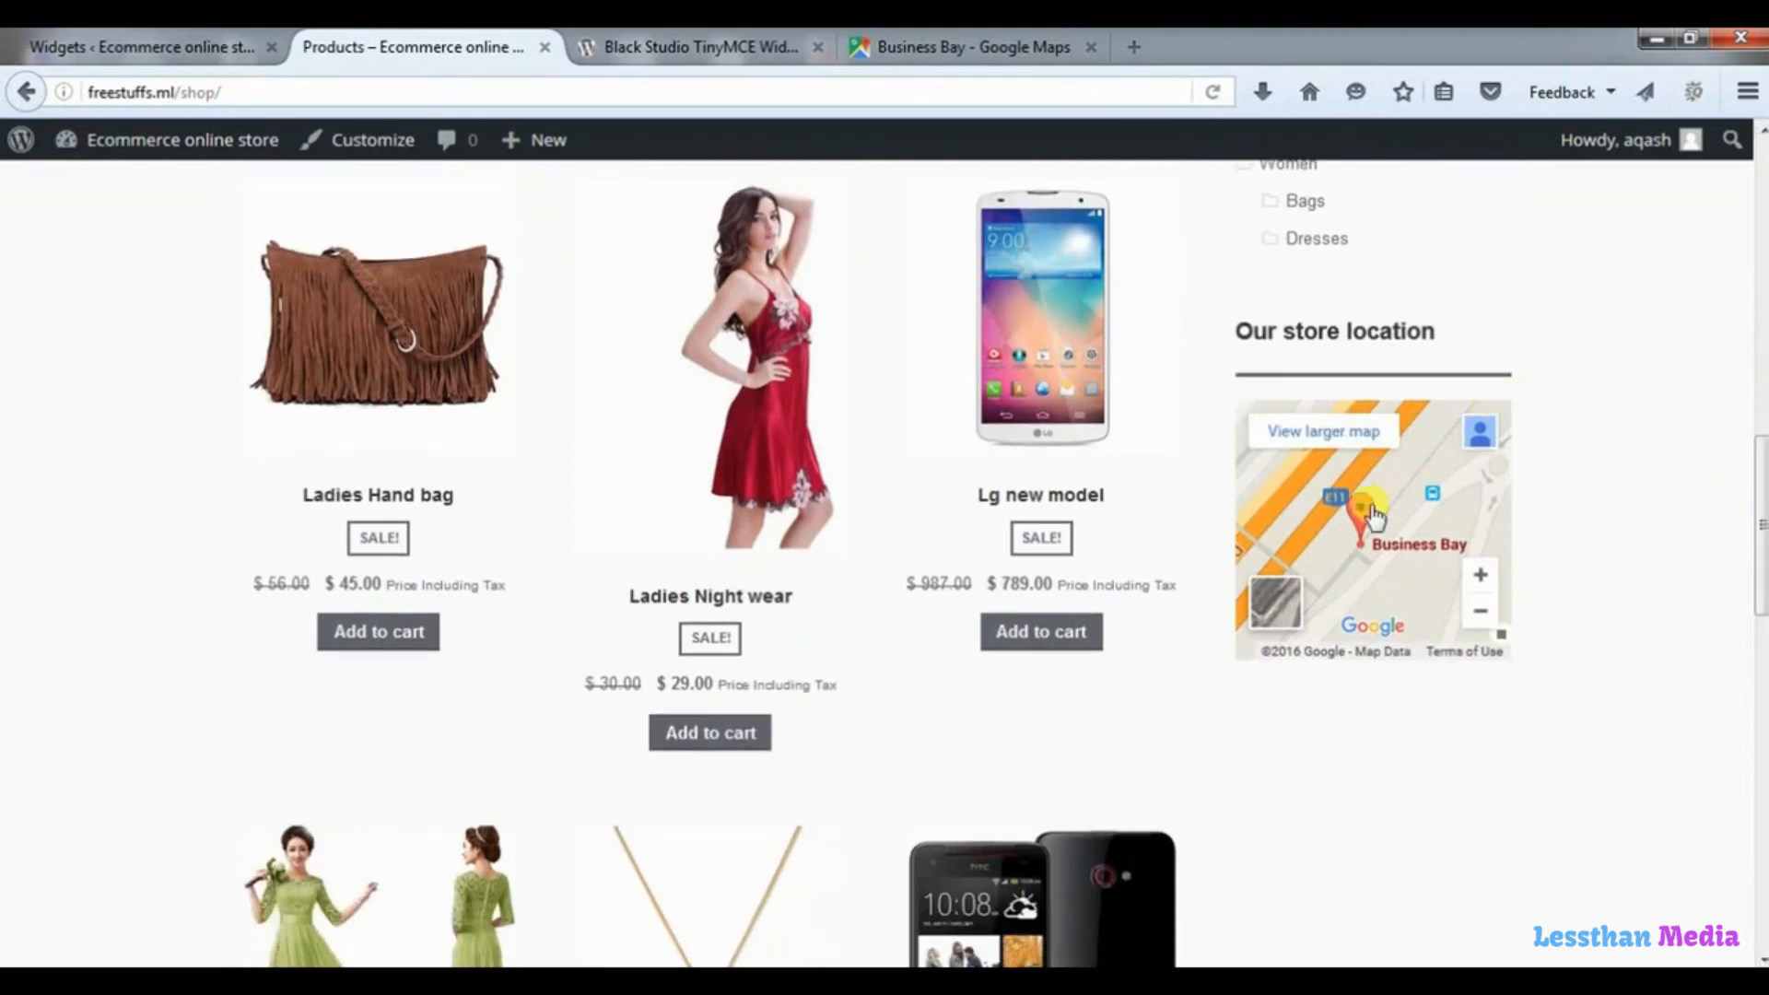
left_click_drag(1758, 466, 1760, 566)
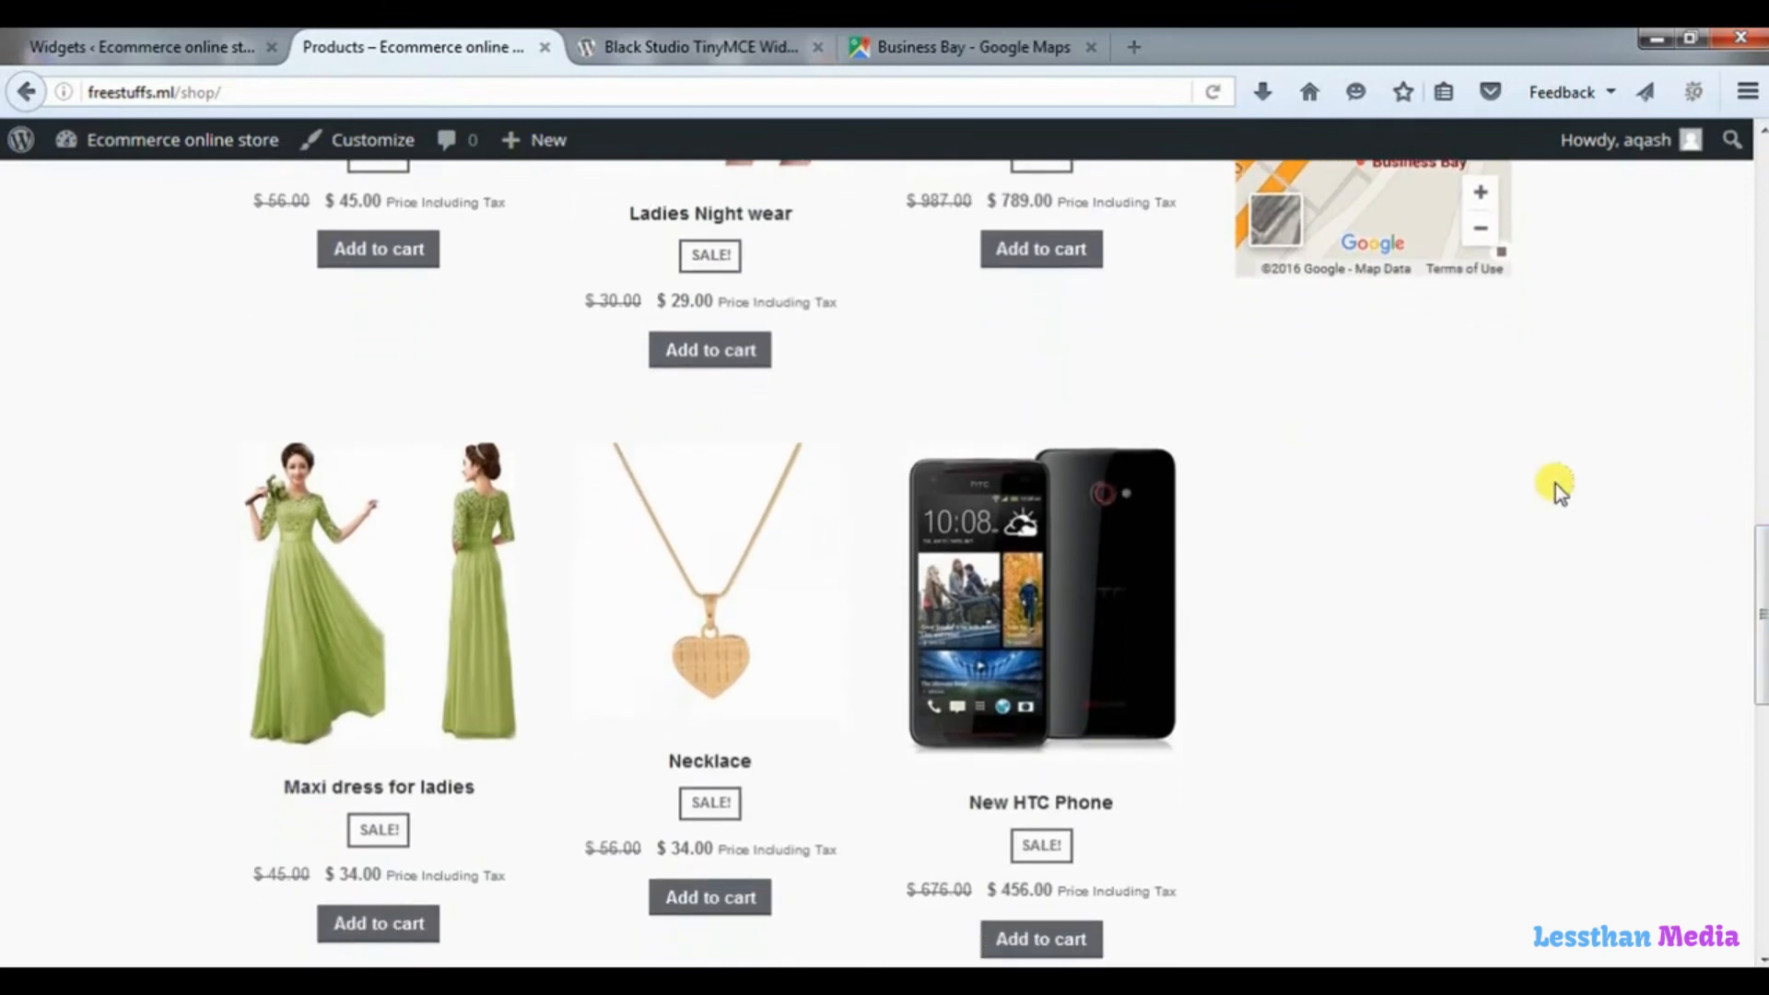